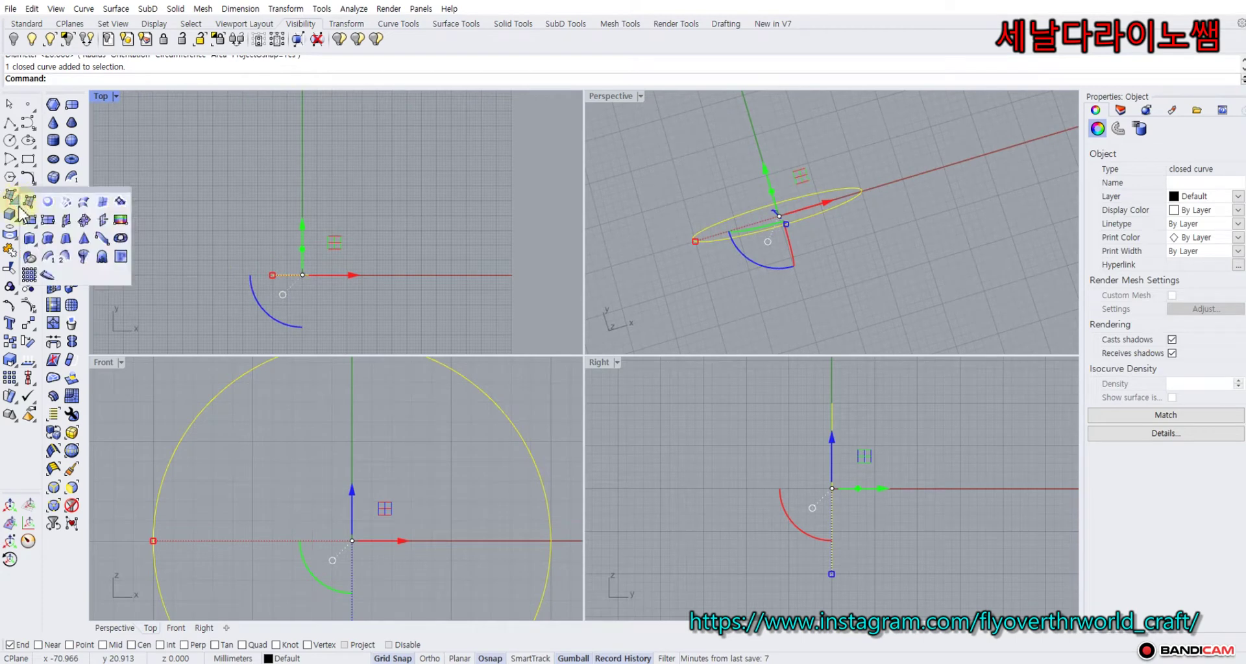
Extrude the selected circle to both sides as an open surface with a distance of 30 mm.
{"action": "left_click", "coordinate": [27, 237]}
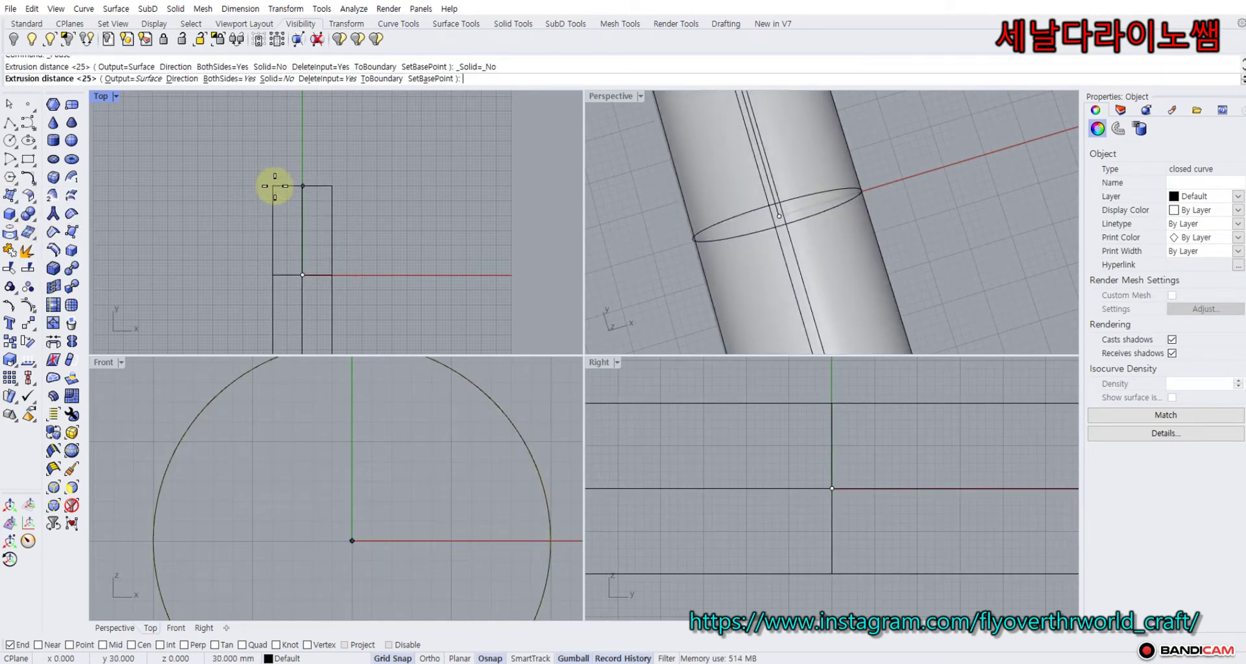
{"action": "key", "text": "Return"}
{"action": "scroll", "coordinate": [250, 153], "scroll_direction": "up", "scroll_amount": 2}
In the enlarged Top view, start a degree-3 control-point curve at (-12, 1.5) with two more points horizontally across the cylinder's near edge.
{"action": "double_click", "coordinate": [101, 97]}
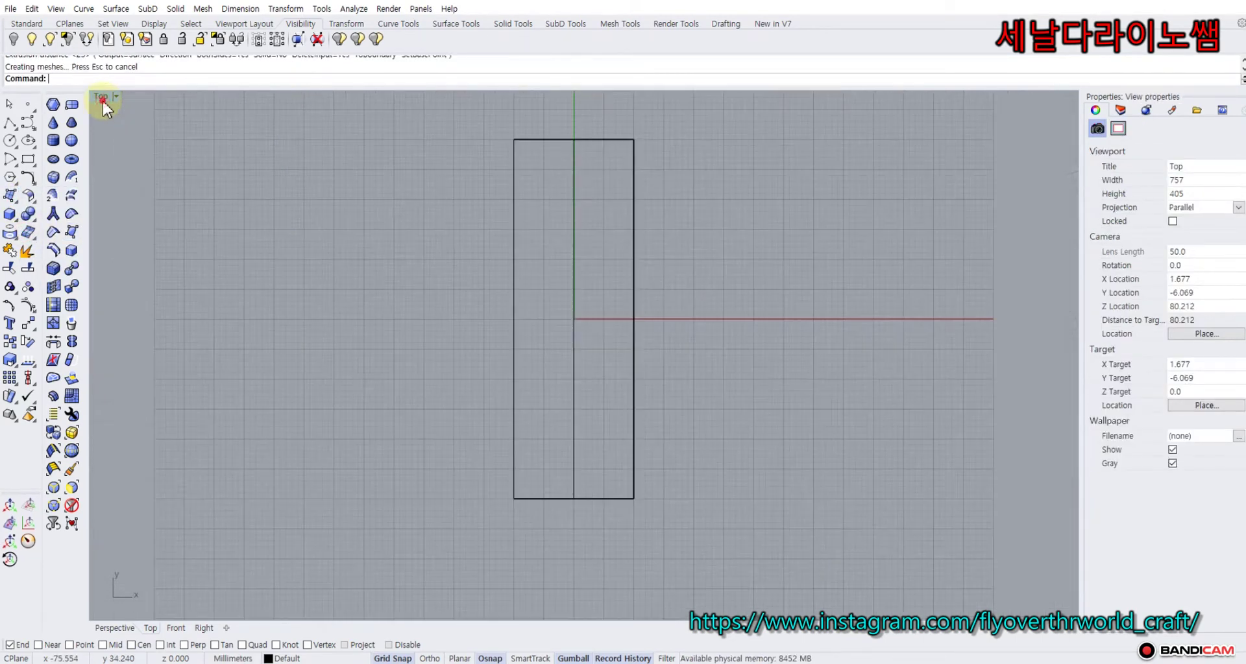
{"action": "right_click_drag", "start_coordinate": [501, 284], "coordinate": [367, 311]}
{"action": "scroll", "coordinate": [418, 252], "scroll_direction": "up", "scroll_amount": 4}
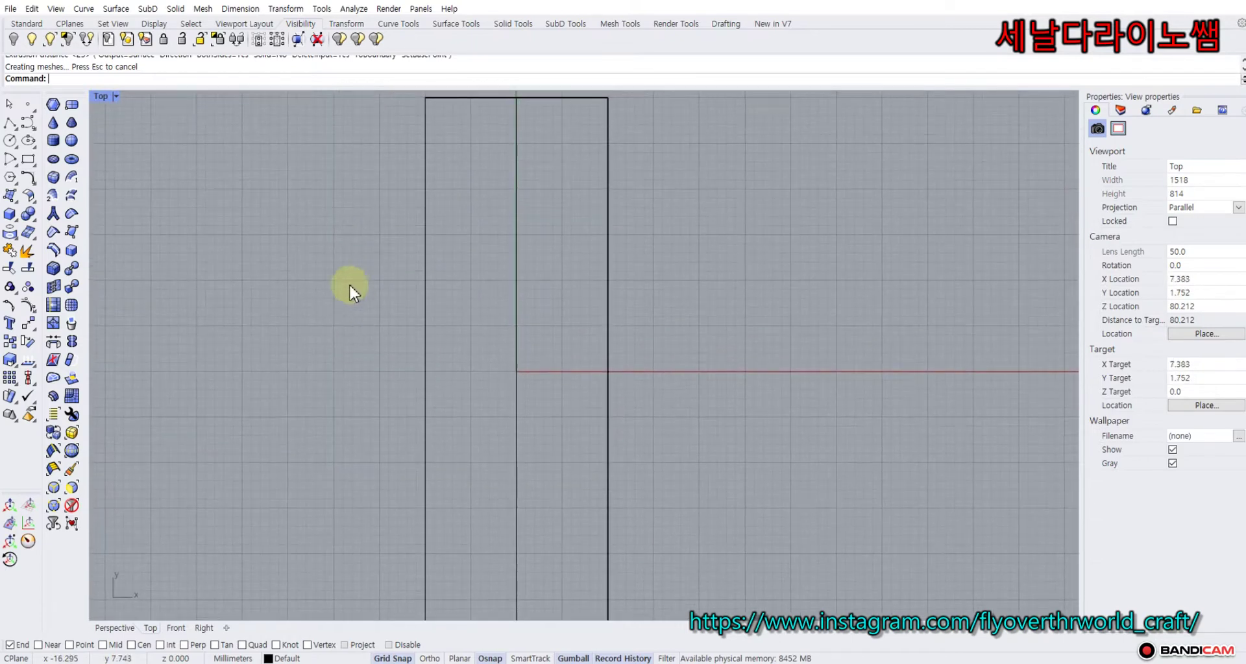
{"action": "left_click", "coordinate": [24, 121]}
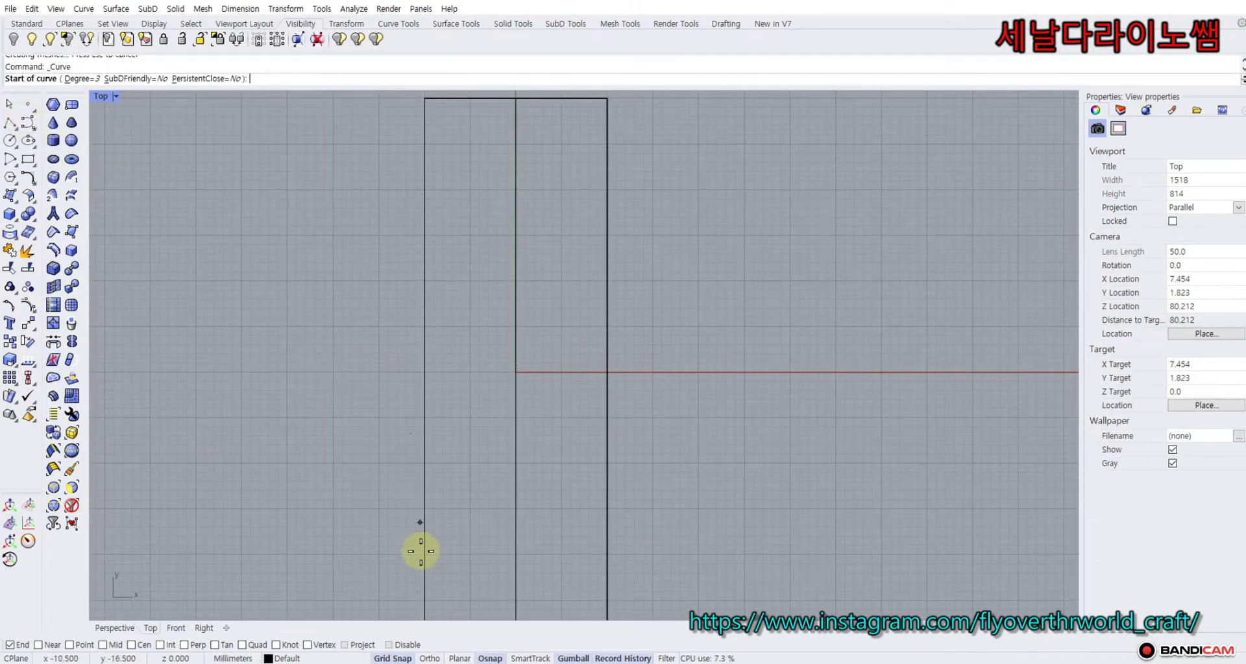
{"action": "scroll", "coordinate": [422, 379], "scroll_direction": "up", "scroll_amount": 3}
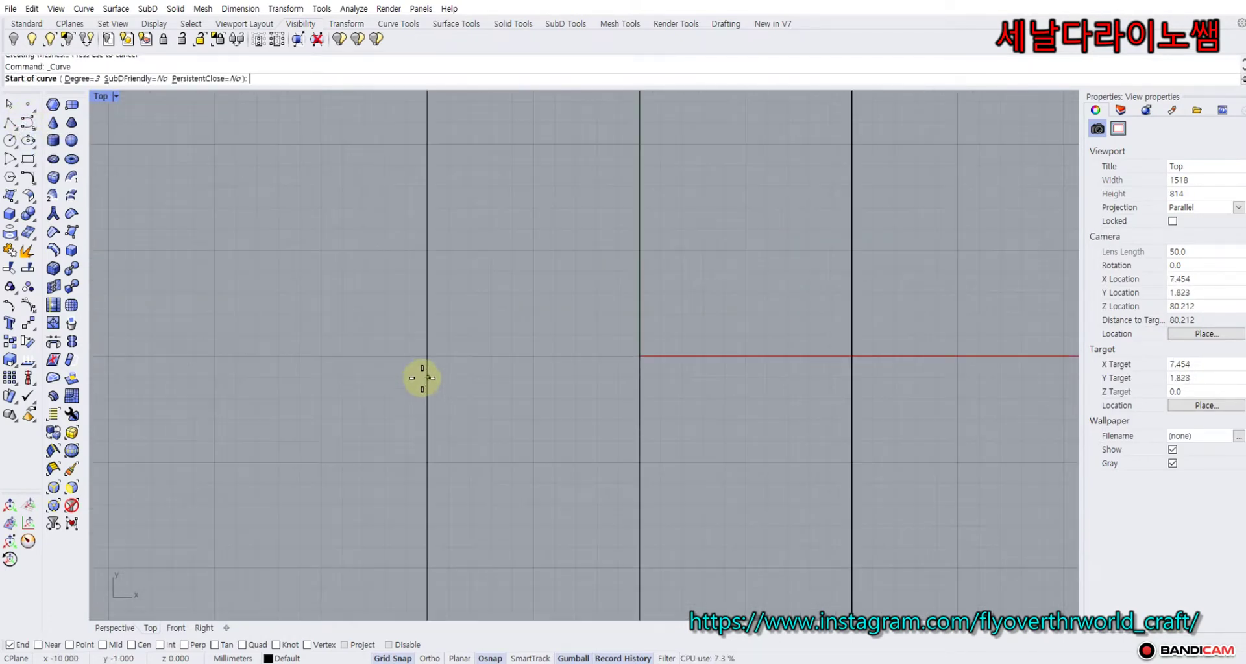
{"action": "left_click", "coordinate": [386, 329]}
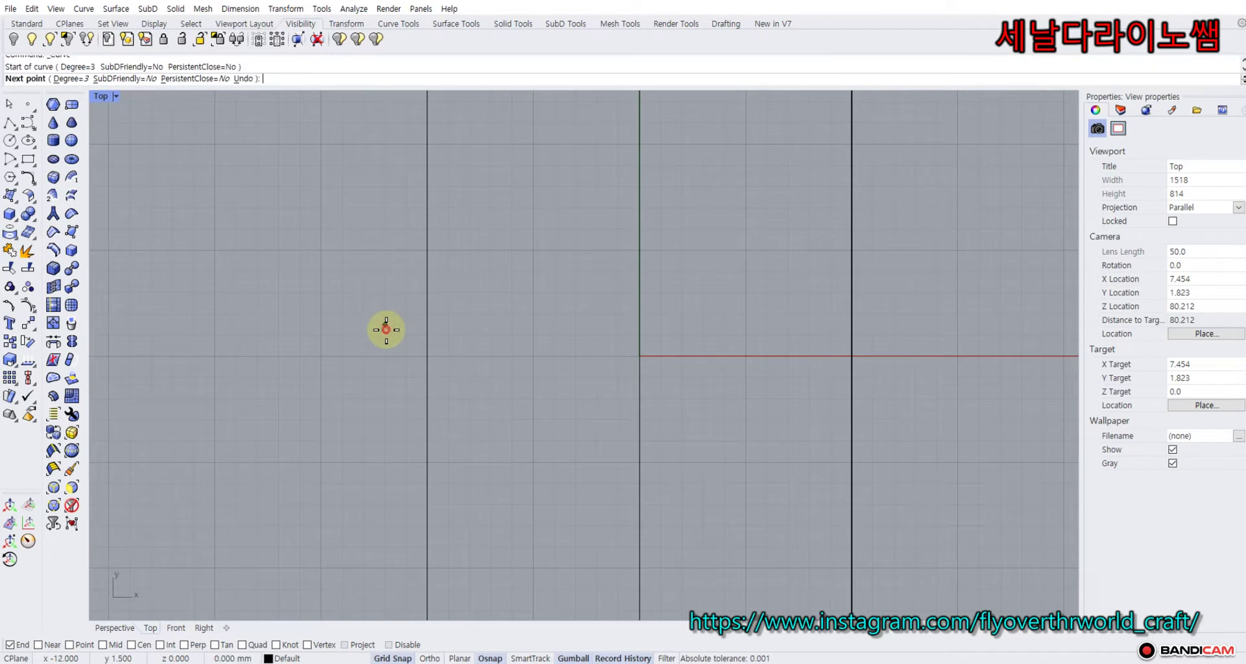
{"action": "left_click", "coordinate": [436, 327]}
{"action": "left_click", "coordinate": [470, 325]}
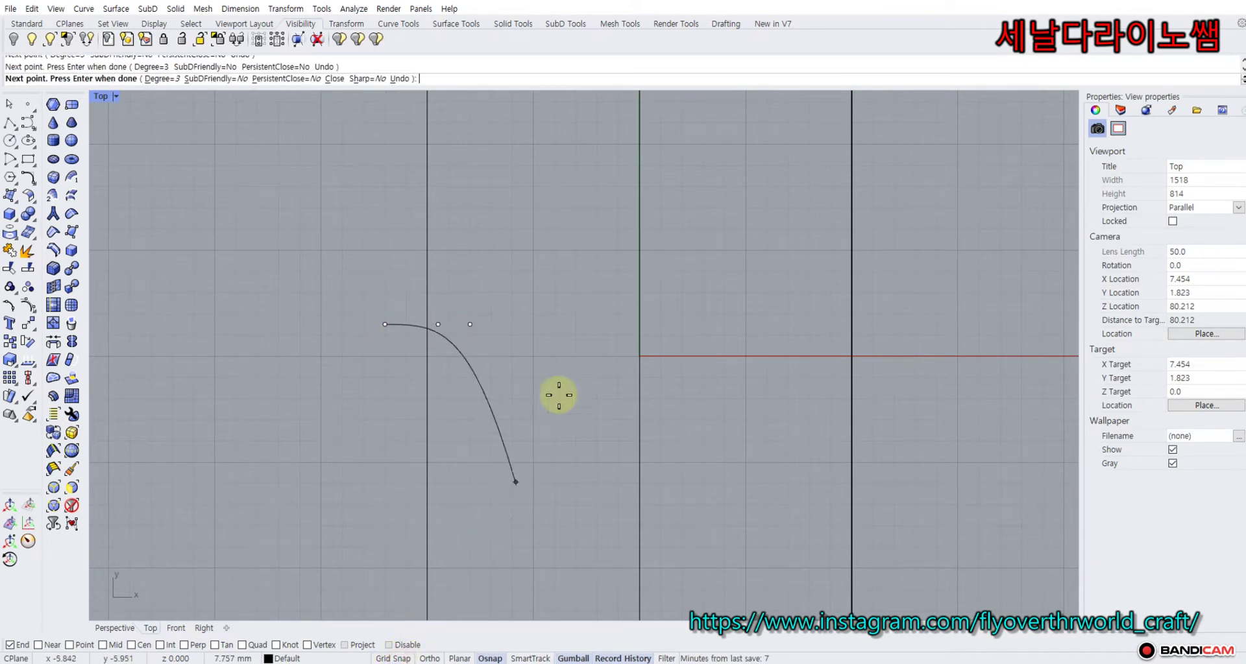
Continue the curve freehand around a wide bend past the origin, then upward through an S-shaped neck.
{"action": "left_click", "coordinate": [593, 325]}
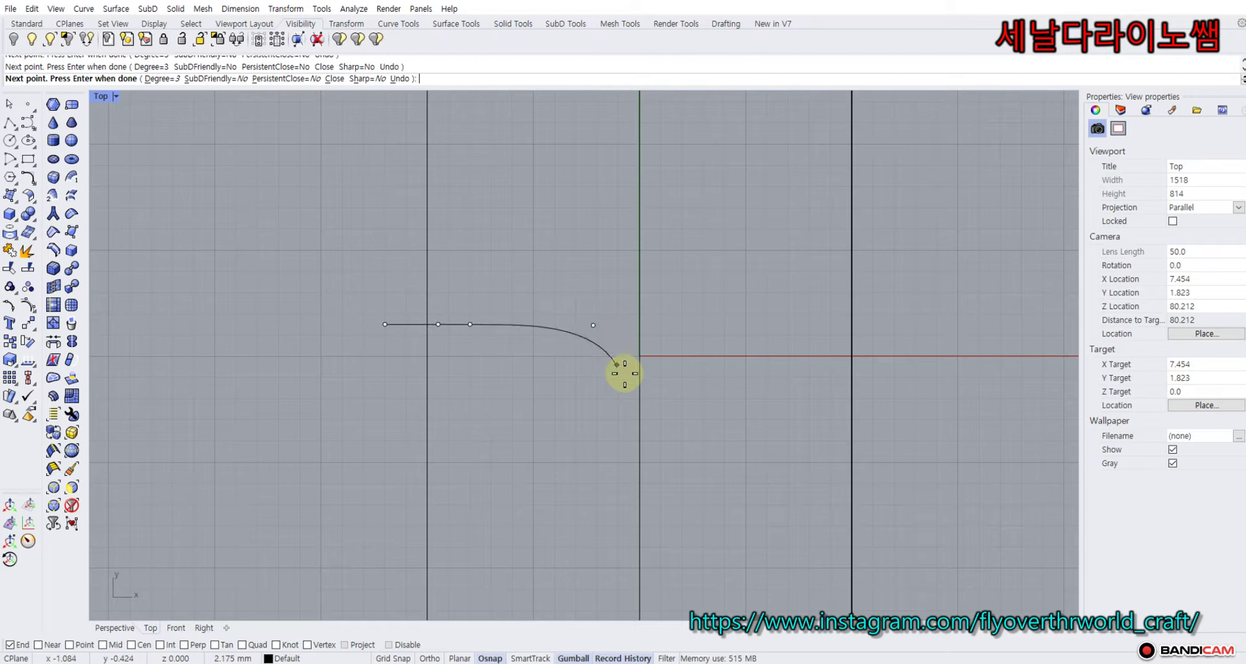
{"action": "left_click", "coordinate": [661, 383]}
{"action": "left_click", "coordinate": [746, 327]}
{"action": "left_click", "coordinate": [729, 239]}
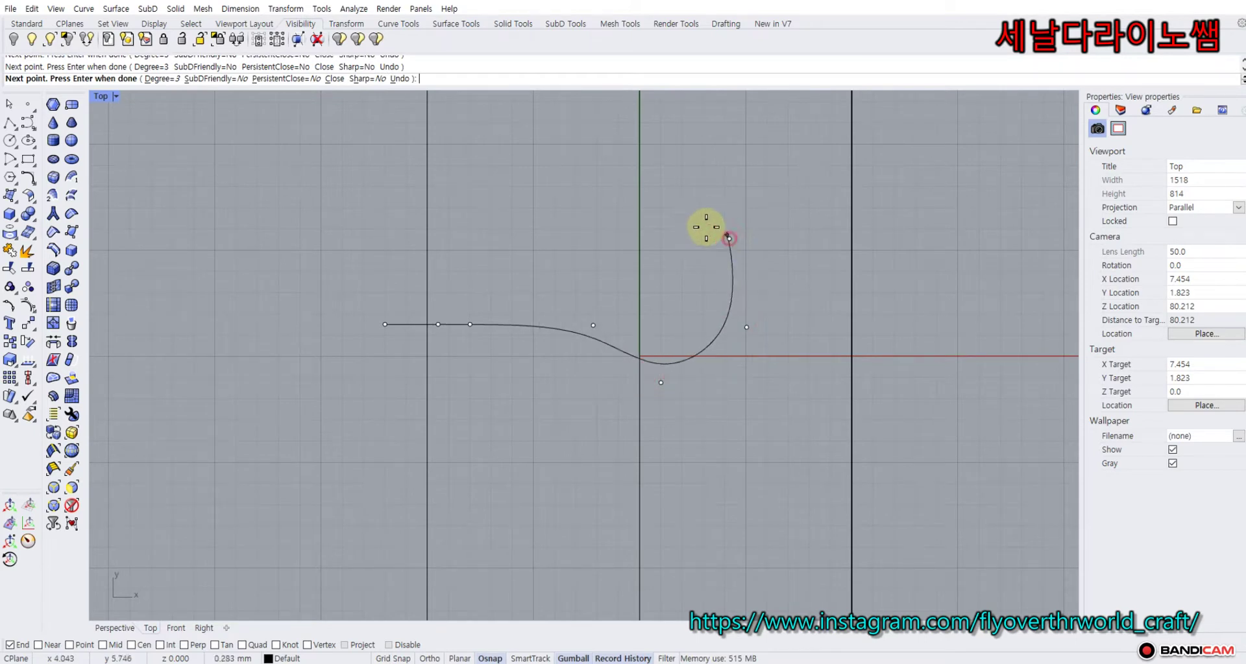
{"action": "left_click", "coordinate": [616, 223]}
{"action": "left_click", "coordinate": [564, 203]}
{"action": "right_click_drag", "start_coordinate": [567, 159], "coordinate": [544, 343]}
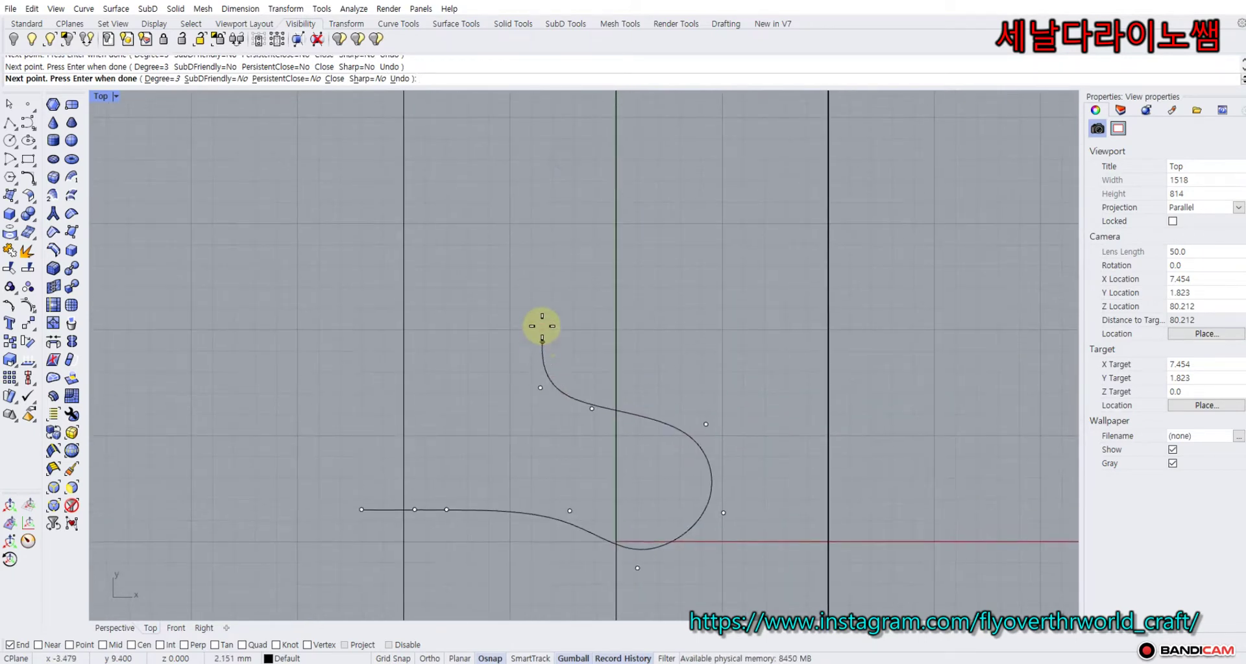
{"action": "left_click", "coordinate": [541, 292]}
{"action": "left_click", "coordinate": [582, 262]}
{"action": "left_click", "coordinate": [594, 229]}
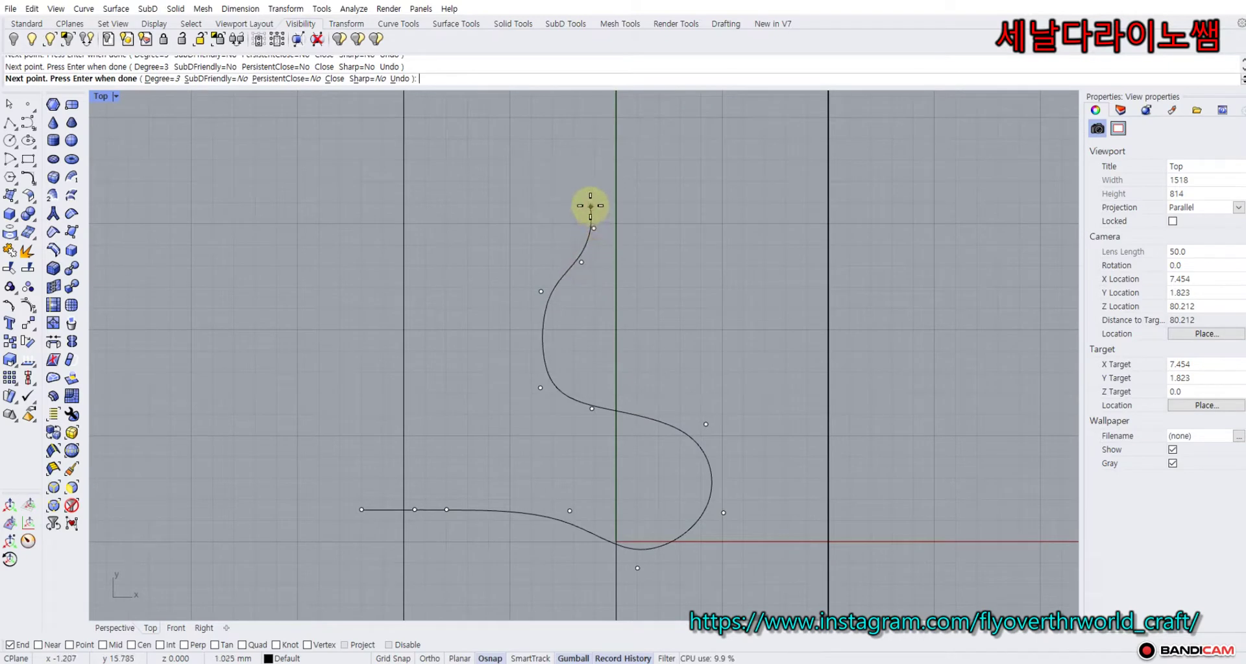
Shape a narrow rounded snake head at the curve's upper end, turning back down to the base of the head.
{"action": "left_click", "coordinate": [588, 203]}
{"action": "left_click", "coordinate": [591, 173]}
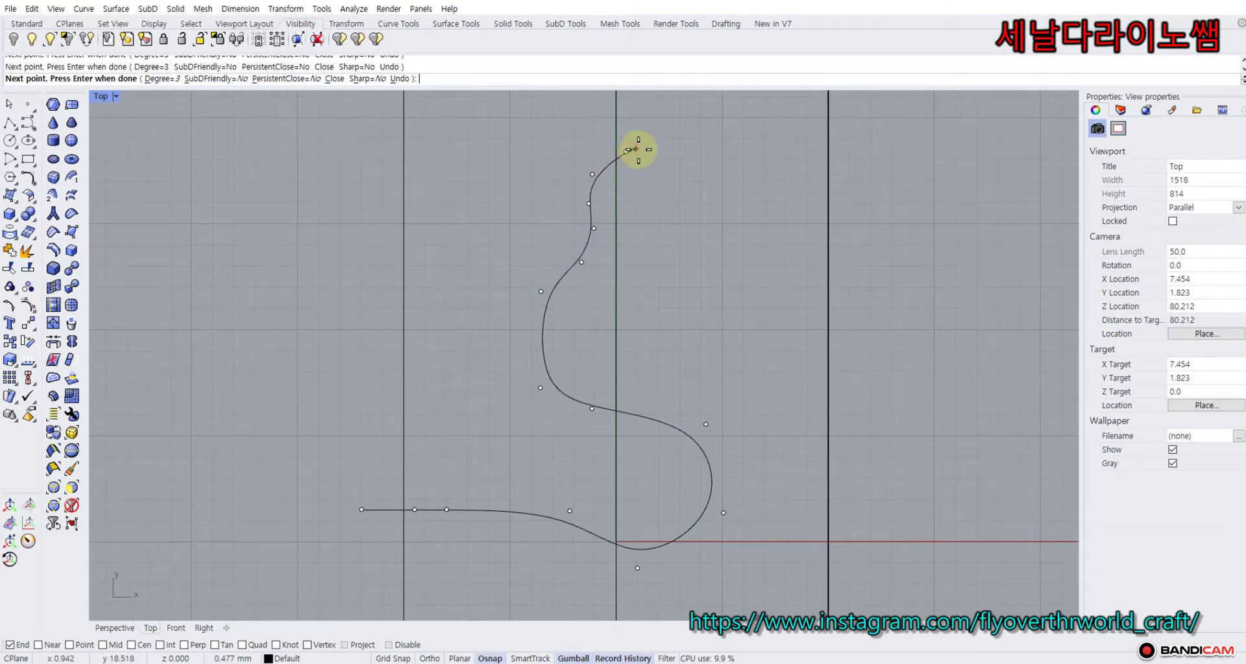
{"action": "left_click", "coordinate": [639, 149]}
{"action": "left_click", "coordinate": [642, 162]}
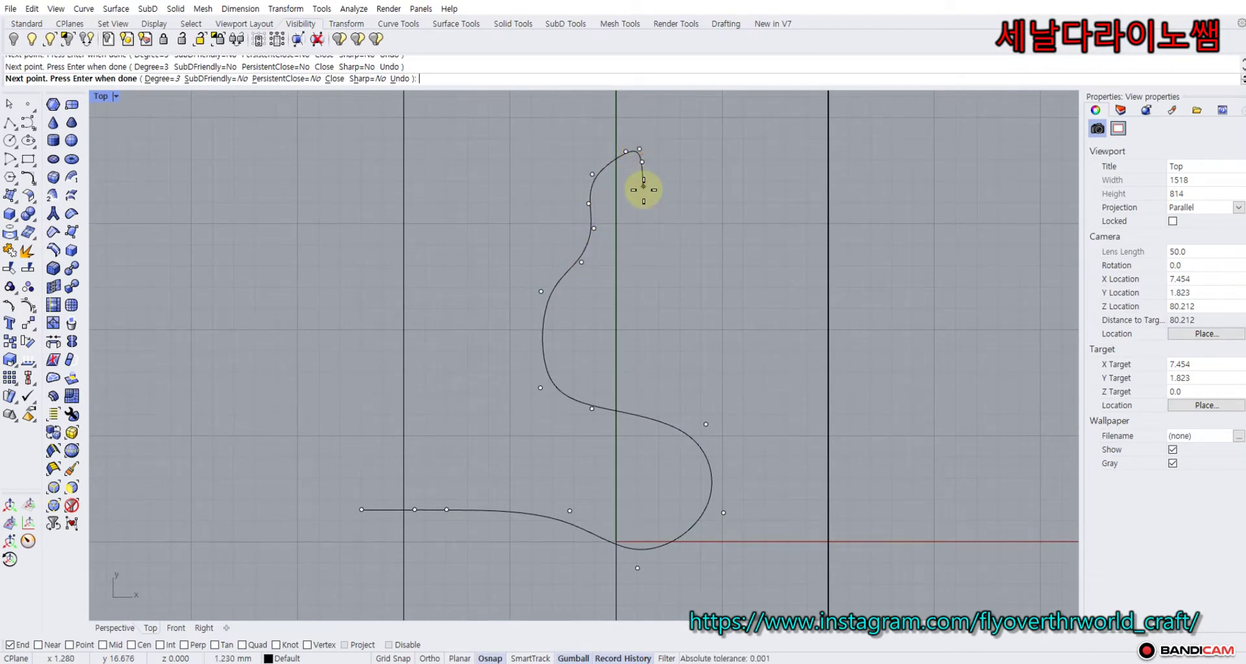
{"action": "left_click", "coordinate": [642, 188]}
{"action": "left_click", "coordinate": [629, 212]}
{"action": "left_click", "coordinate": [615, 231]}
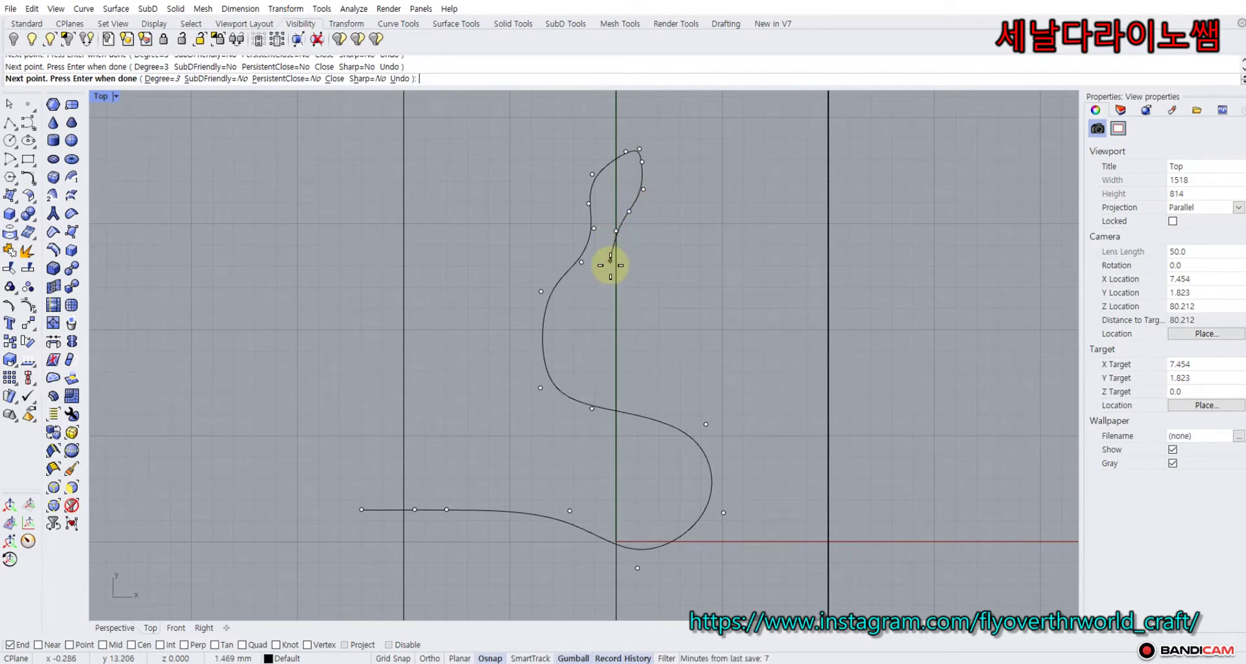
Run the curve back down roughly parallel to the first side, around the outside of the wide bend.
{"action": "left_click", "coordinate": [608, 267]}
{"action": "left_click", "coordinate": [578, 295]}
{"action": "left_click", "coordinate": [569, 359]}
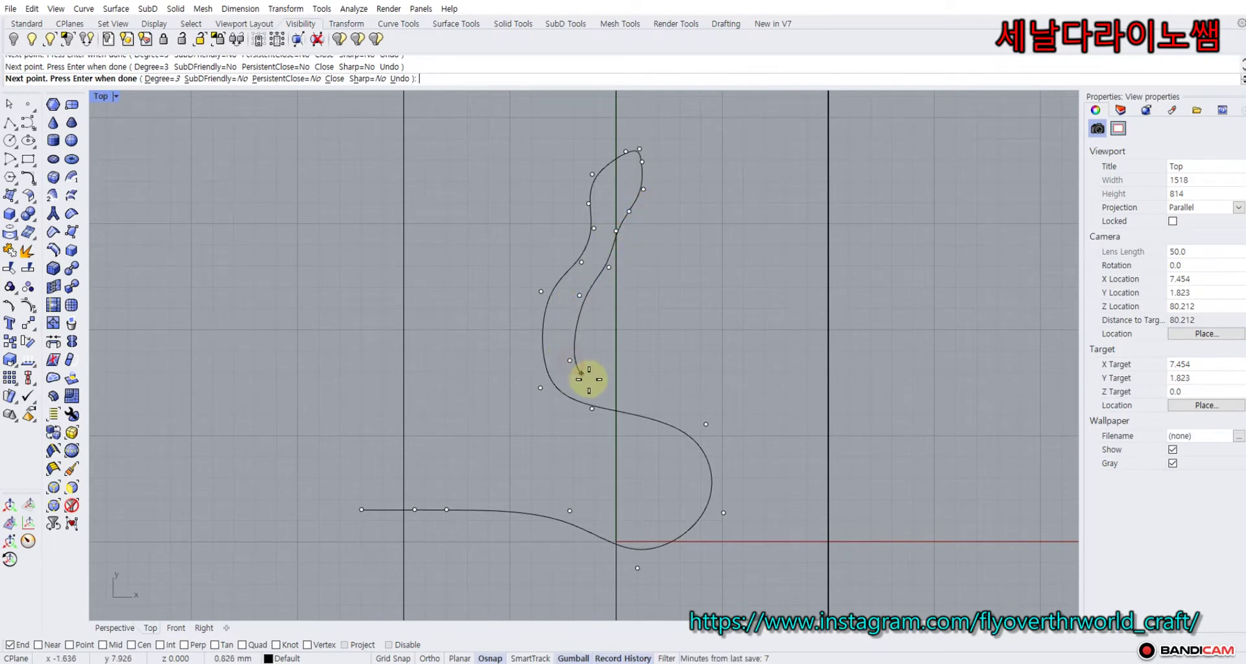
{"action": "left_click", "coordinate": [612, 383]}
{"action": "left_click", "coordinate": [725, 415]}
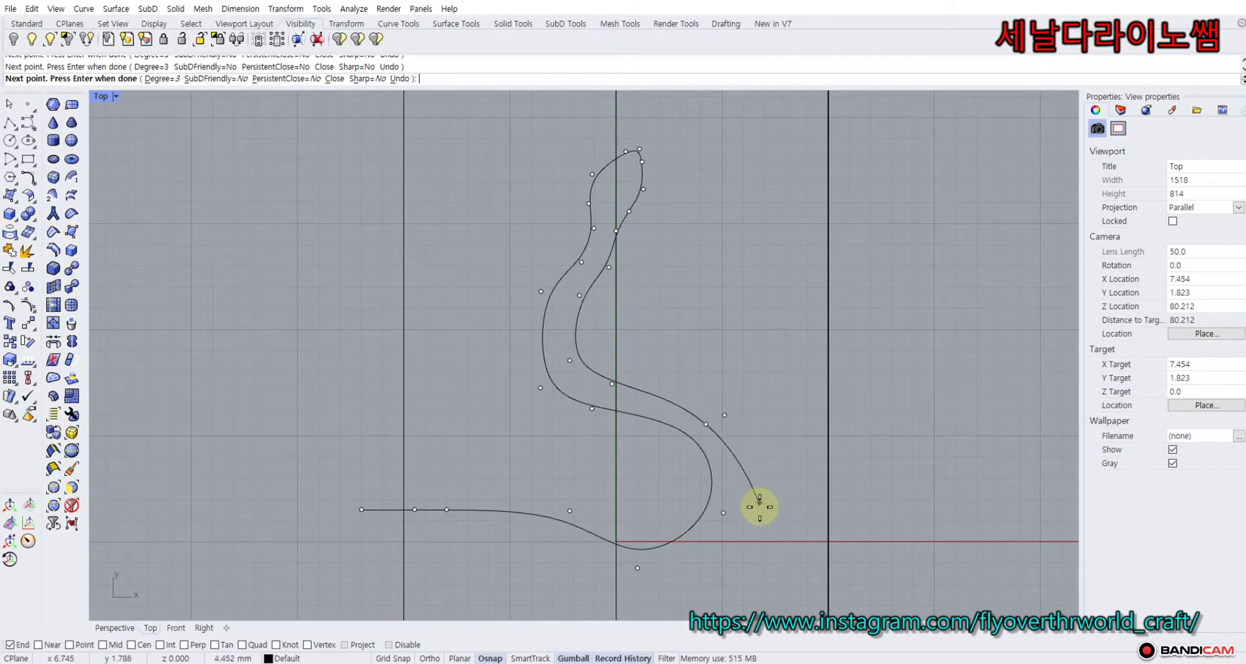
{"action": "left_click", "coordinate": [754, 516]}
{"action": "right_click_drag", "start_coordinate": [752, 513], "coordinate": [805, 327]}
{"action": "left_click", "coordinate": [727, 424]}
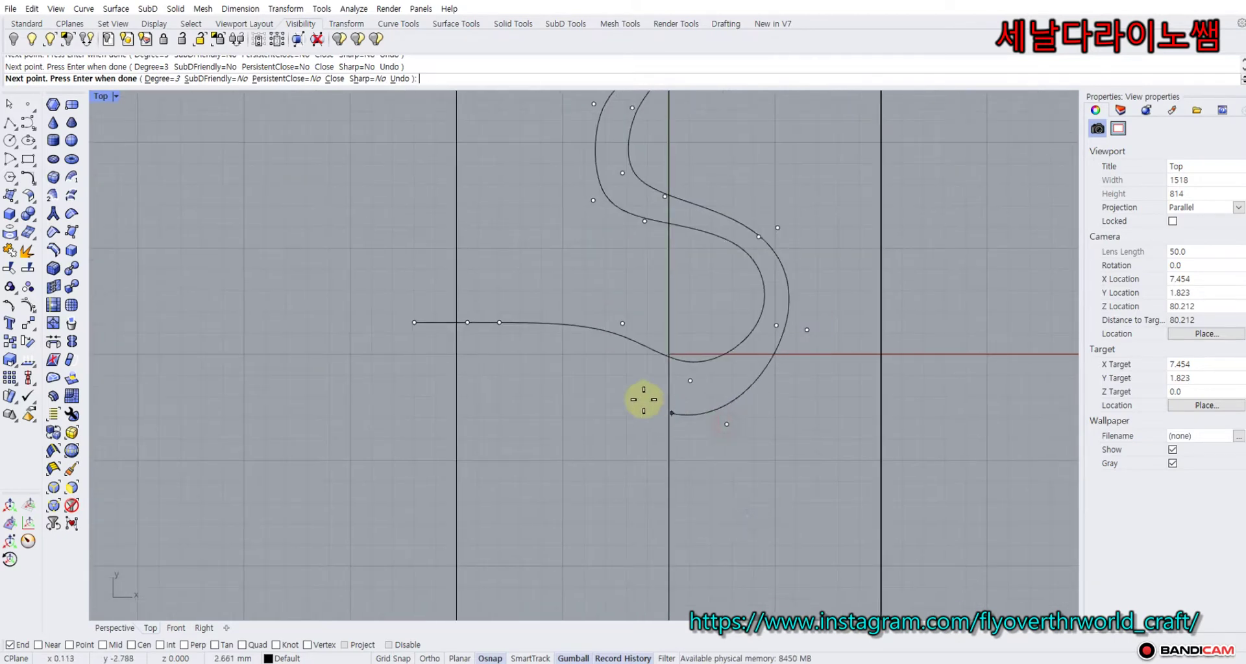
{"action": "left_click", "coordinate": [603, 366]}
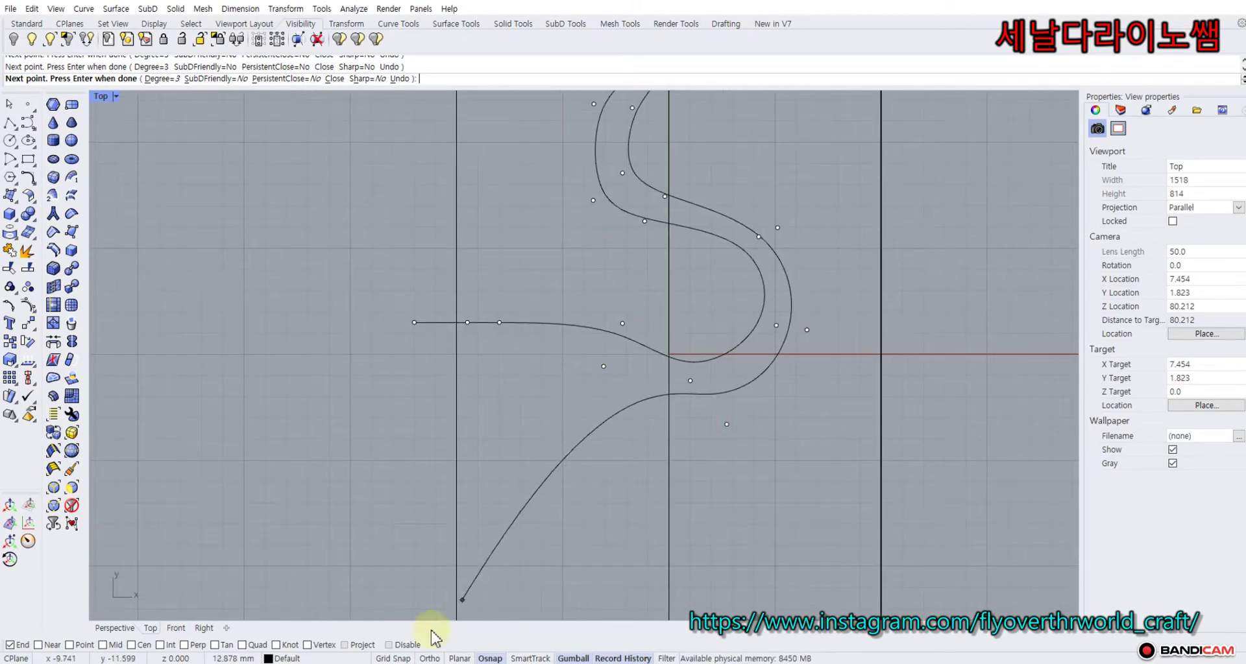
Enable grid snap and finish the snake curve with a straight horizontal tail ending at (-12, -0.5).
{"action": "left_click", "coordinate": [392, 658]}
{"action": "left_click", "coordinate": [499, 364]}
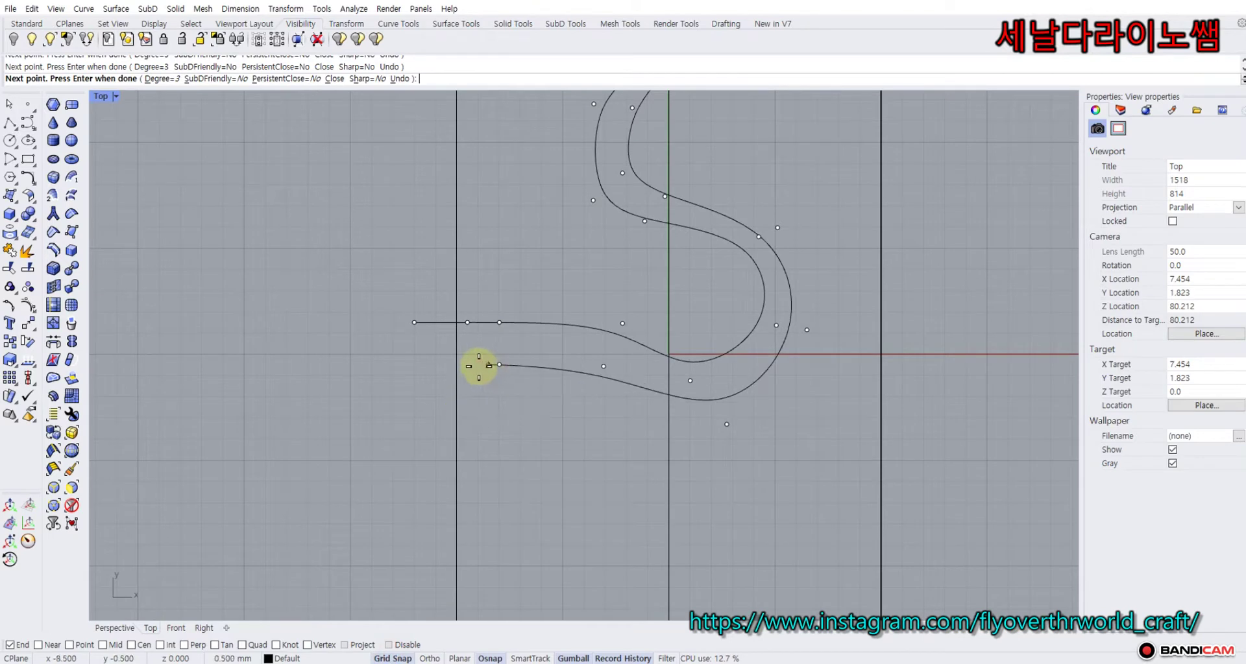
{"action": "left_click", "coordinate": [467, 364]}
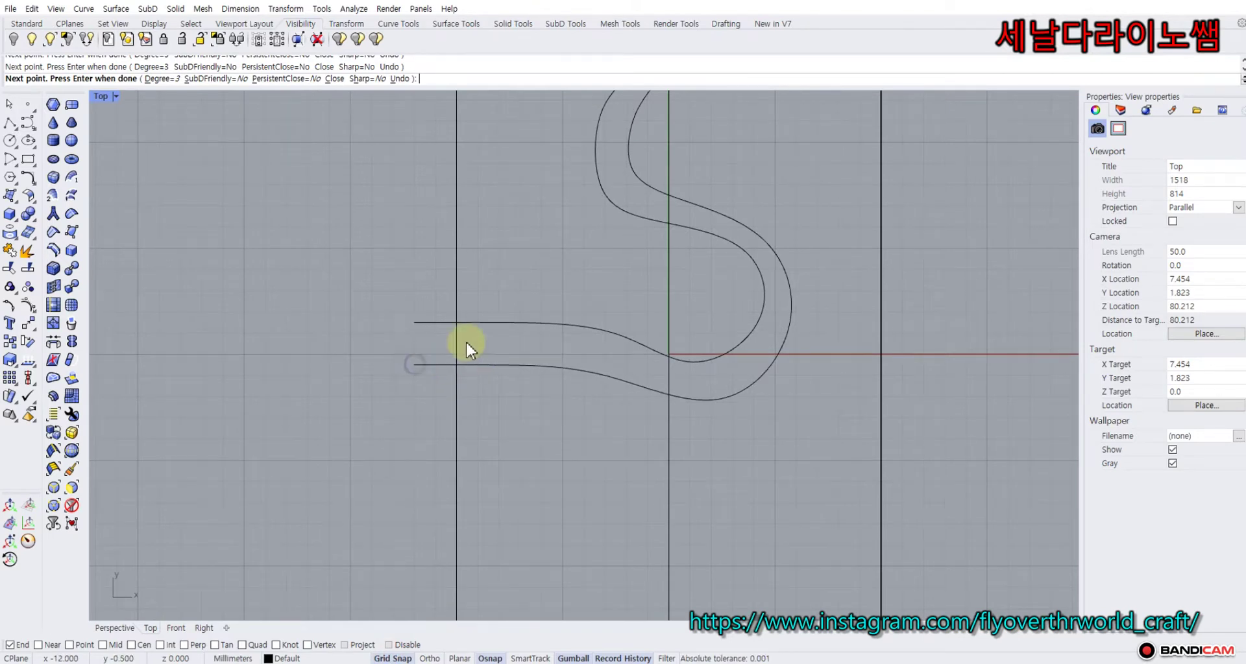
{"action": "key", "text": "Return"}
Show the snake curve's control points and reshape the wide bend, moving its outer points outward to thicken the body.
{"action": "right_click_drag", "start_coordinate": [631, 283], "coordinate": [449, 386]}
{"action": "scroll", "coordinate": [486, 355], "scroll_direction": "down", "scroll_amount": 6}
{"action": "left_click", "coordinate": [513, 340]}
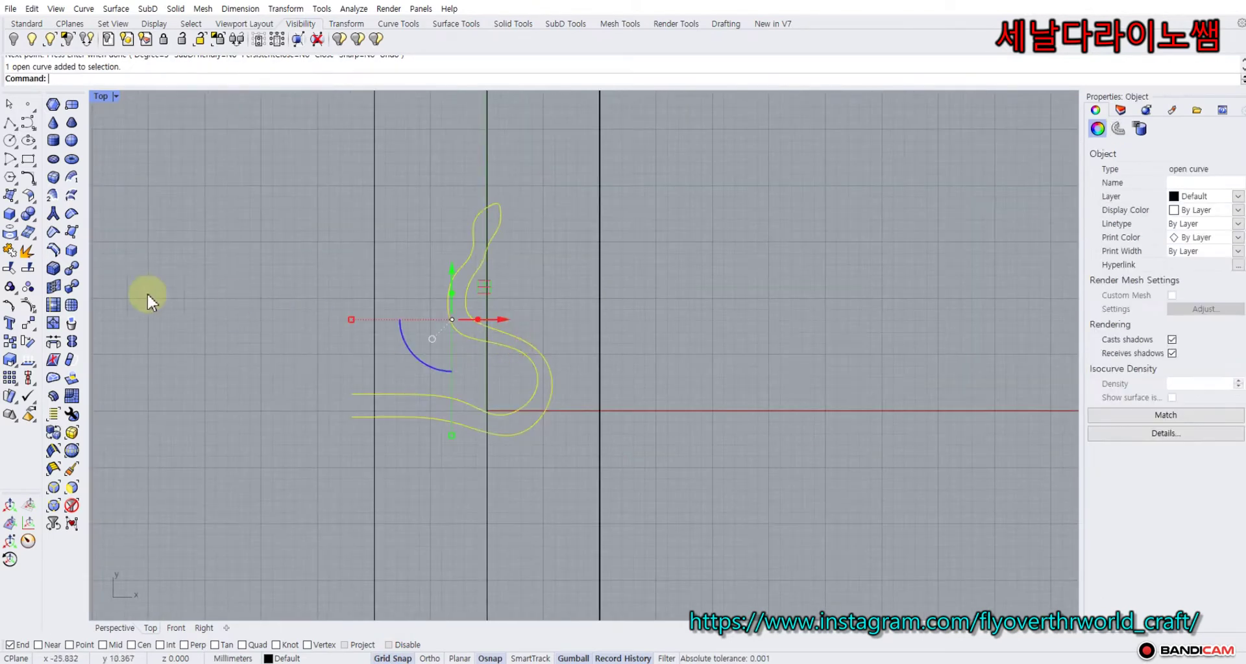
{"action": "left_click", "coordinate": [10, 286]}
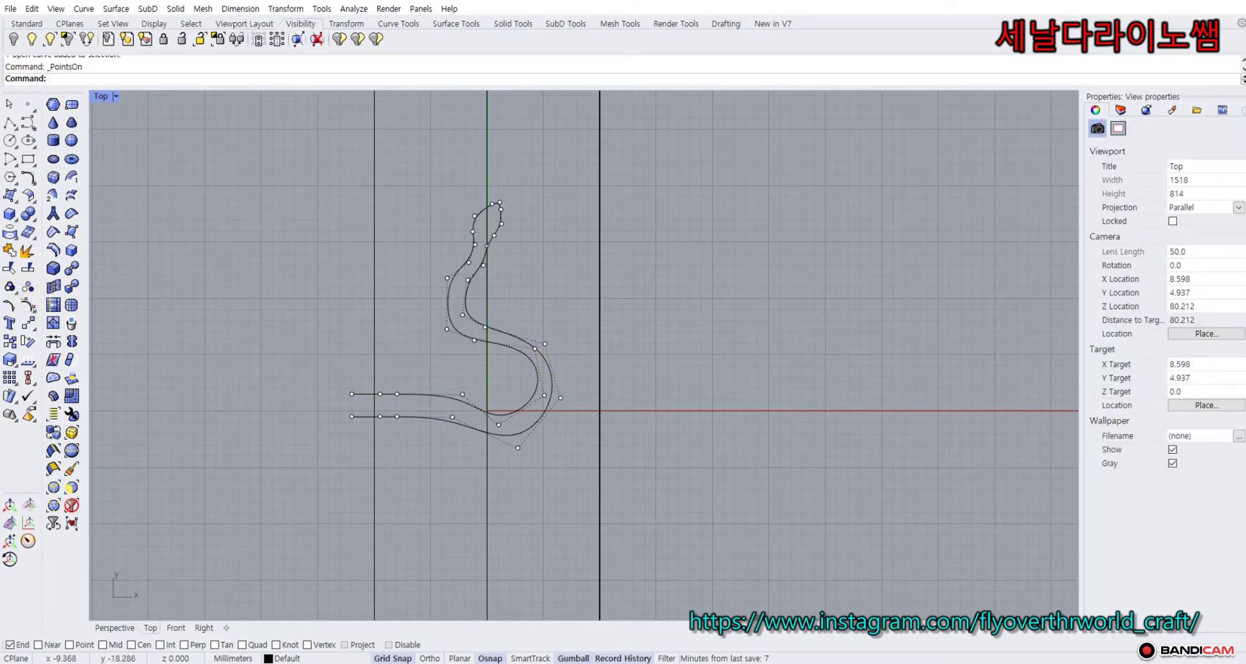
{"action": "scroll", "coordinate": [403, 357], "scroll_direction": "up", "scroll_amount": 4}
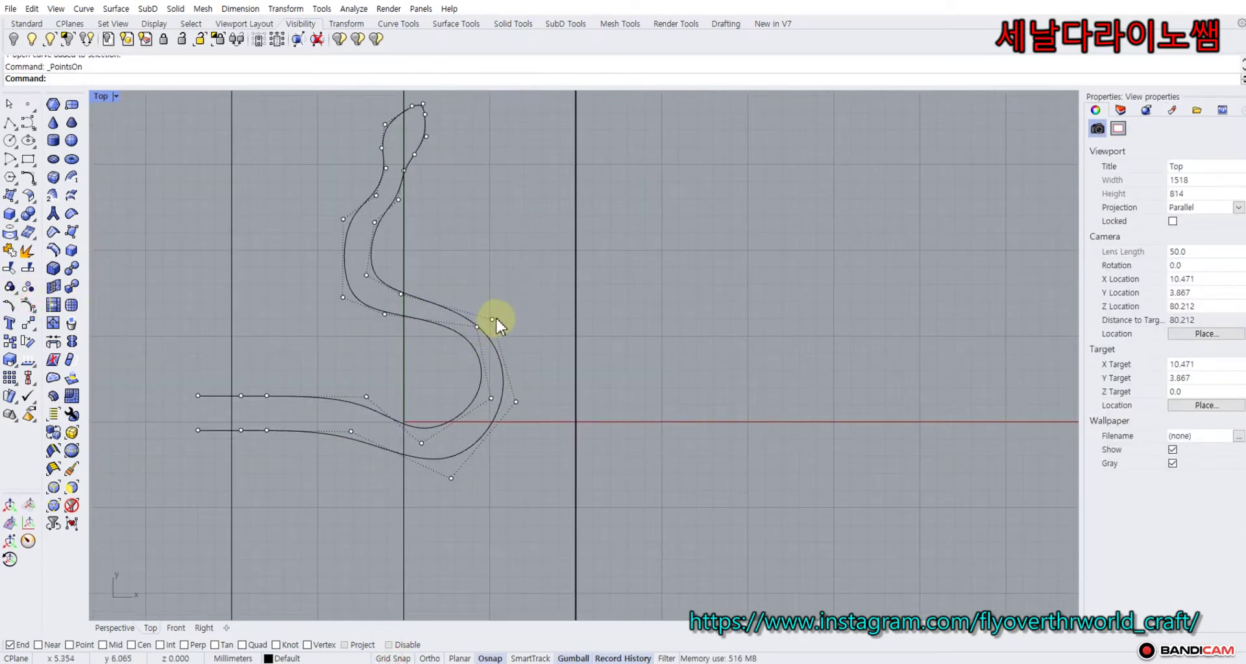
{"action": "left_click", "coordinate": [493, 319]}
{"action": "left_click_drag", "start_coordinate": [528, 286], "coordinate": [539, 280]}
{"action": "left_click_drag", "start_coordinate": [442, 351], "coordinate": [506, 304]}
{"action": "left_click", "coordinate": [517, 400]}
{"action": "left_click_drag", "start_coordinate": [543, 371], "coordinate": [554, 385]}
{"action": "left_click", "coordinate": [432, 379]}
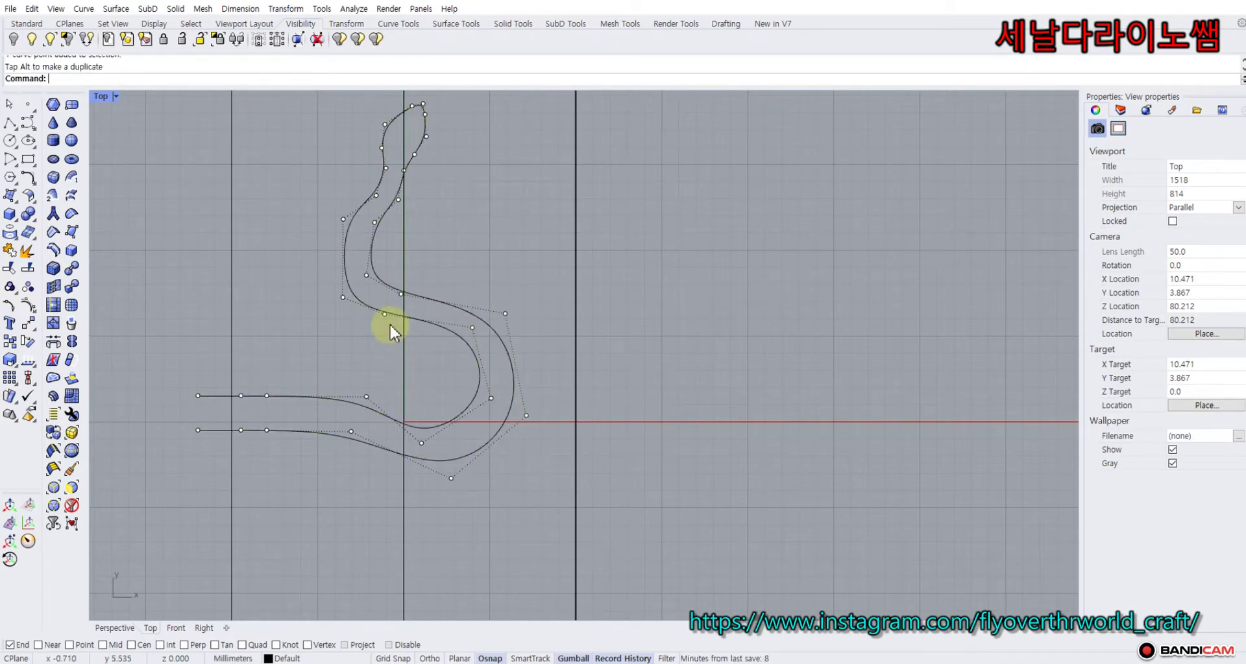
Turn off the snake curve's control points and leave the curve deselected.
{"action": "scroll", "coordinate": [303, 293], "scroll_direction": "down", "scroll_amount": 2}
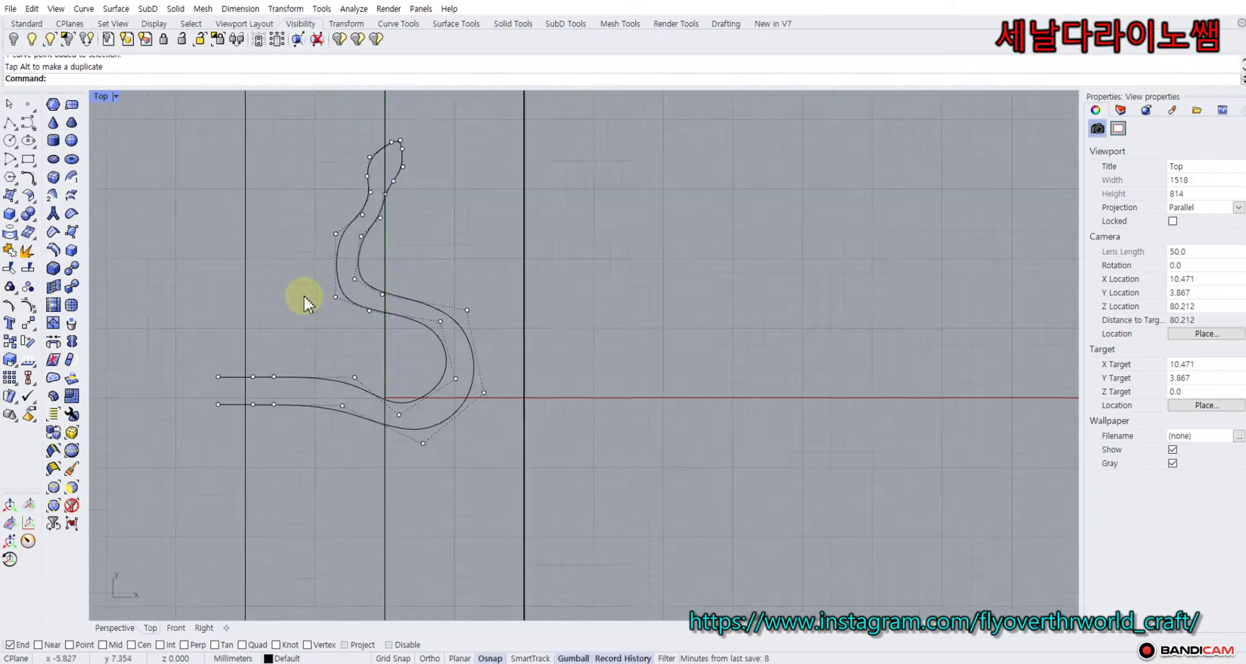
{"action": "left_click", "coordinate": [13, 107]}
{"action": "right_click_drag", "start_coordinate": [174, 241], "coordinate": [197, 255]}
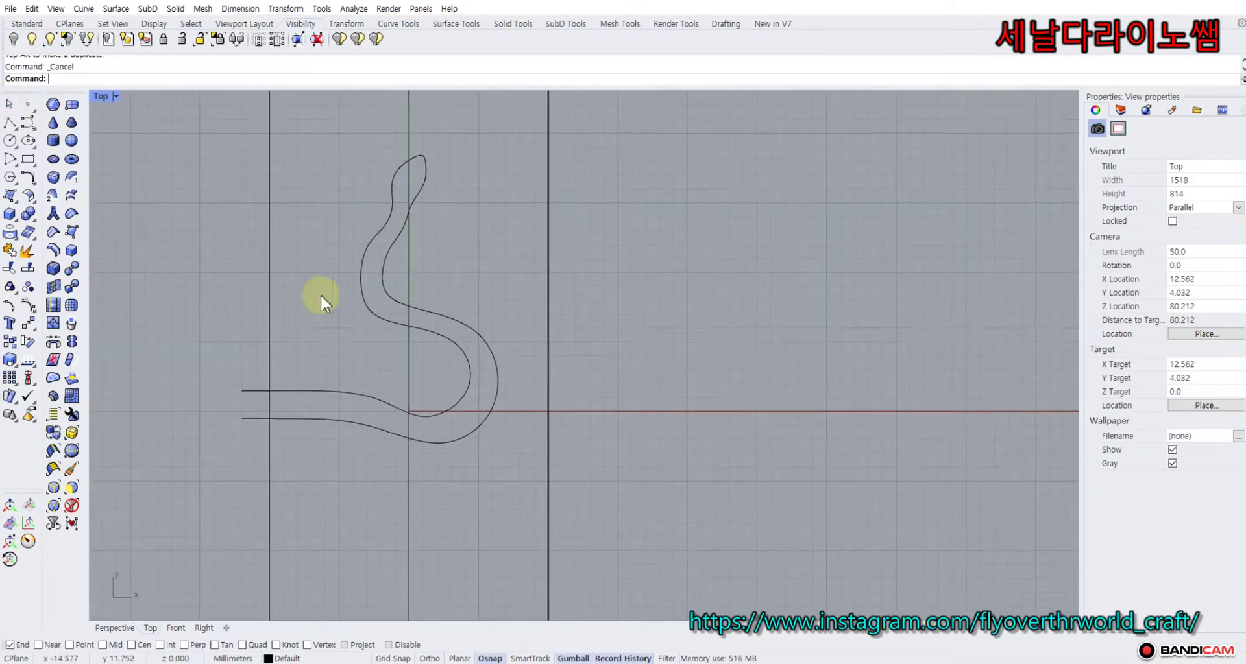
{"action": "left_click", "coordinate": [388, 316]}
{"action": "left_click", "coordinate": [189, 266]}
With grid snap on, start a second degree-3 curve at (12, 0) and place two more points inward along the X axis.
{"action": "right_click_drag", "start_coordinate": [197, 297], "coordinate": [194, 238]}
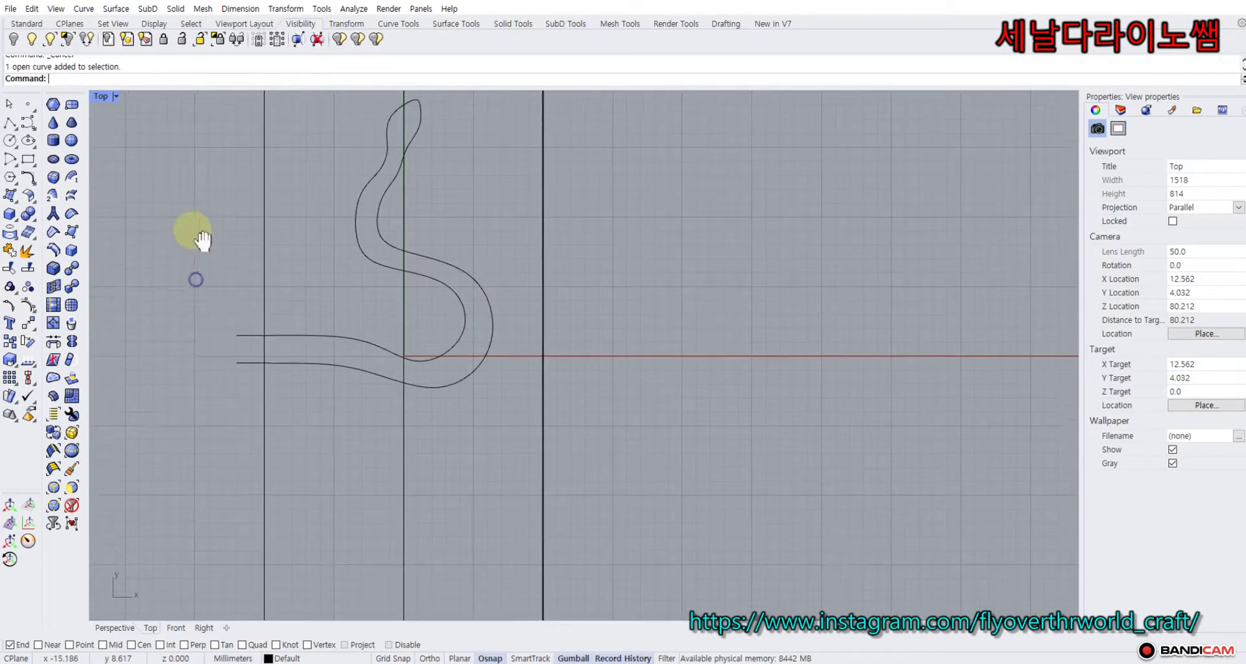
{"action": "left_click", "coordinate": [28, 123]}
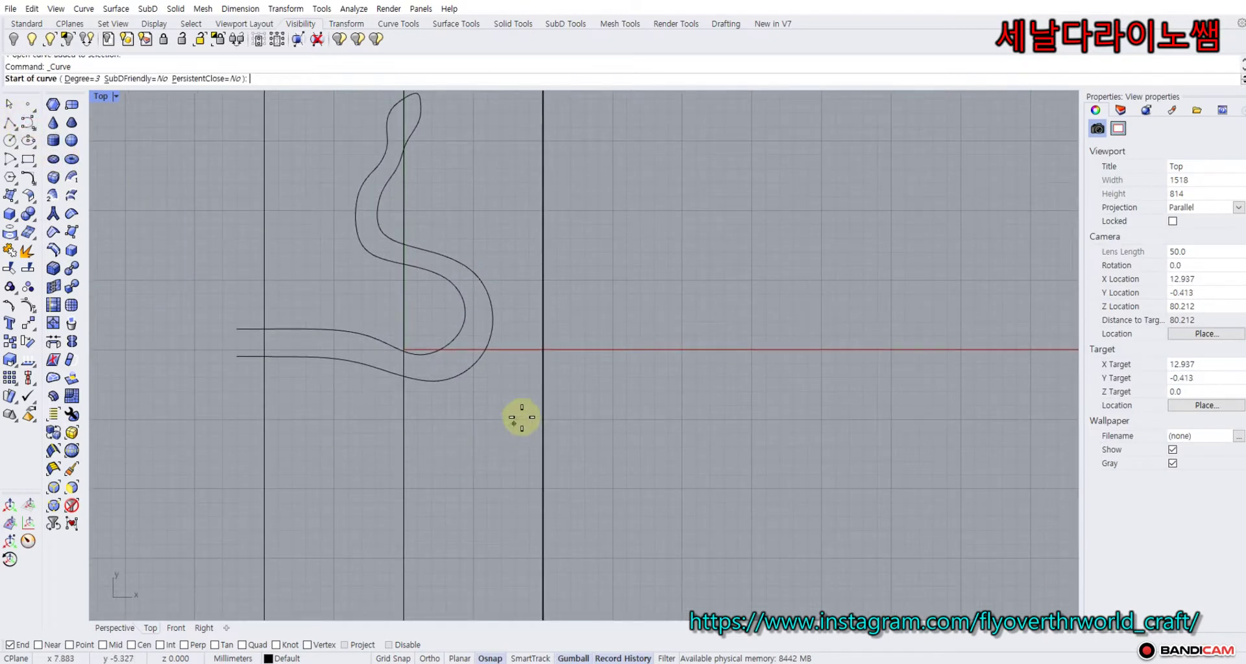
{"action": "left_click", "coordinate": [392, 659]}
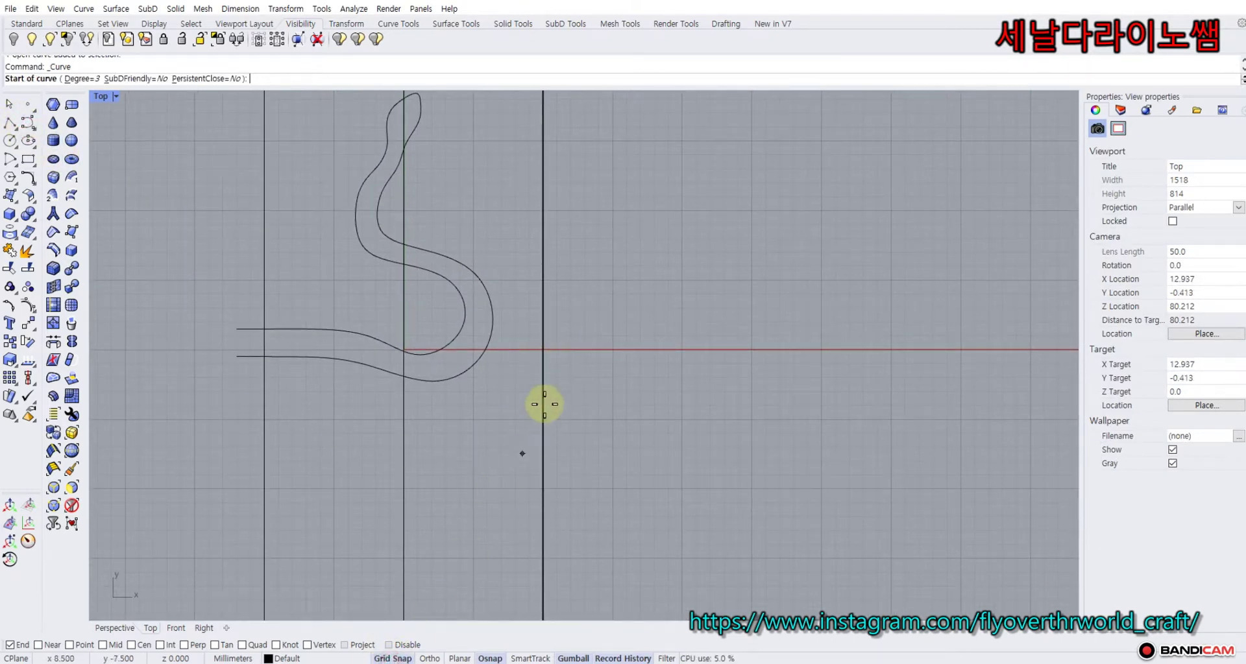
{"action": "left_click", "coordinate": [570, 350]}
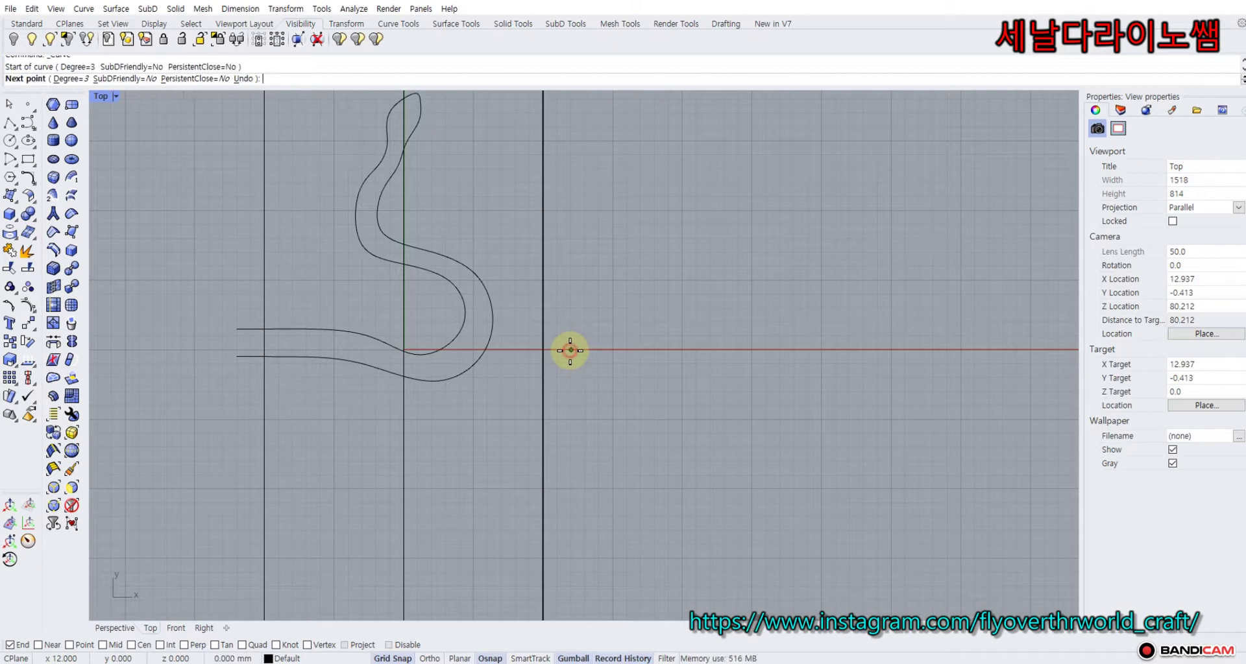
{"action": "left_click", "coordinate": [530, 350]}
{"action": "left_click", "coordinate": [501, 350]}
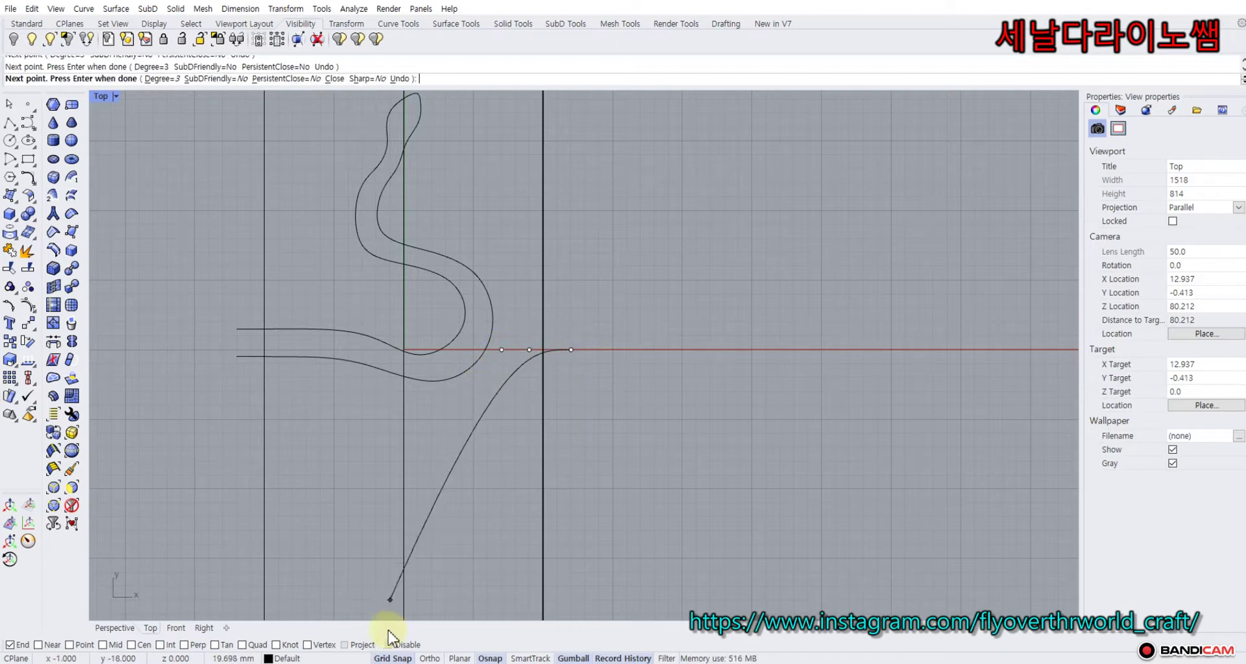
{"action": "left_click", "coordinate": [386, 658]}
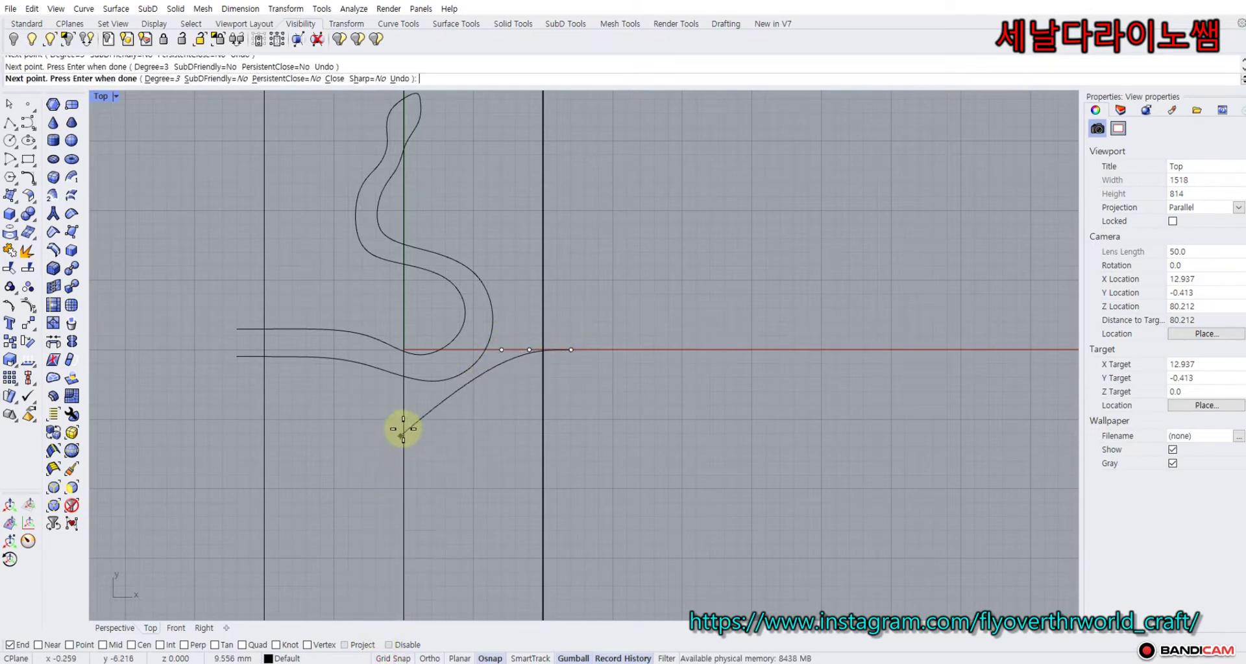
{"action": "left_click", "coordinate": [427, 402]}
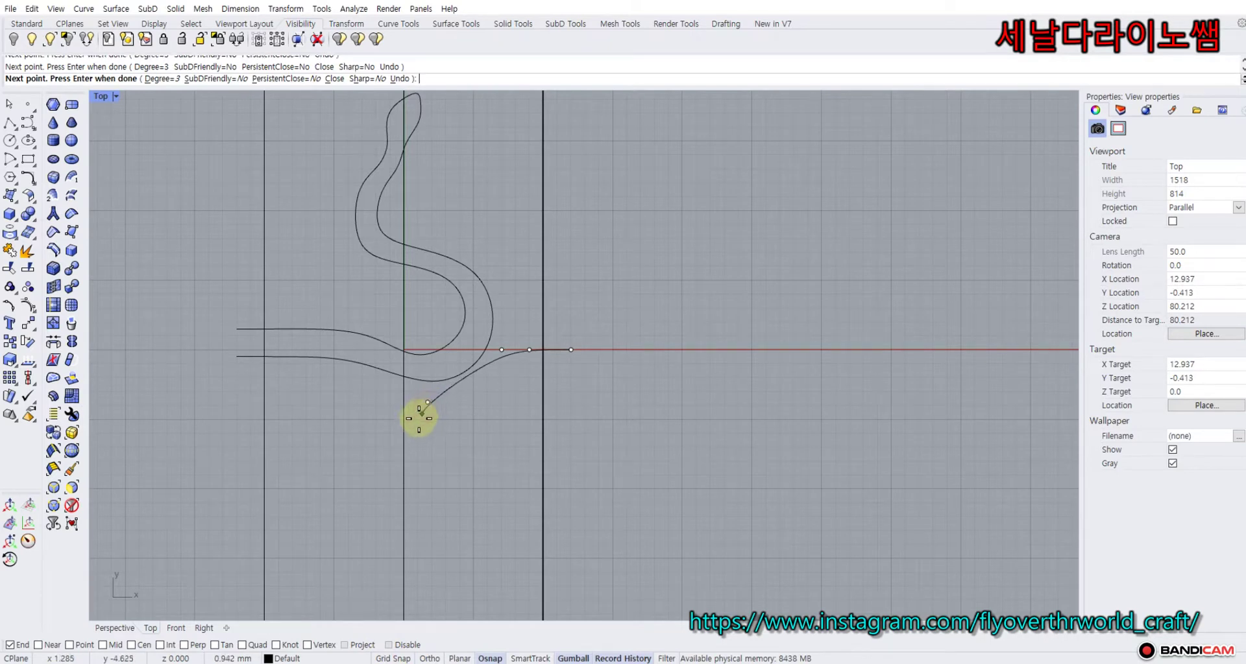
{"action": "left_click", "coordinate": [375, 450]}
{"action": "left_click", "coordinate": [353, 500]}
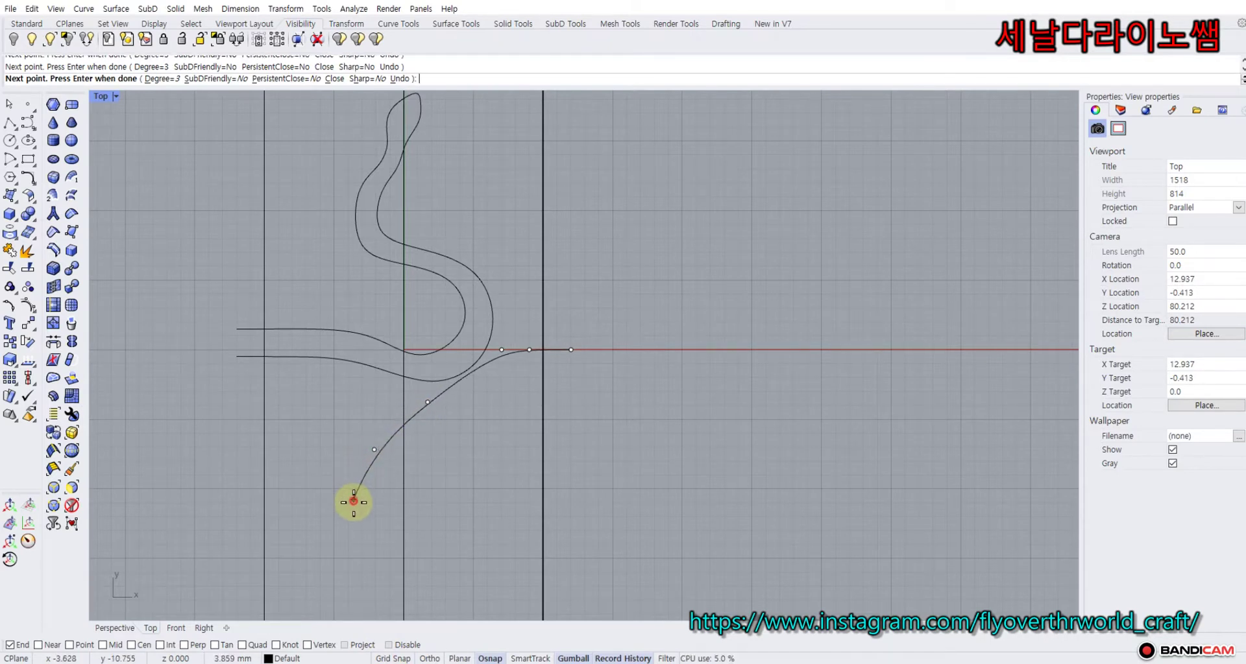
{"action": "left_click", "coordinate": [390, 551]}
{"action": "left_click", "coordinate": [462, 522]}
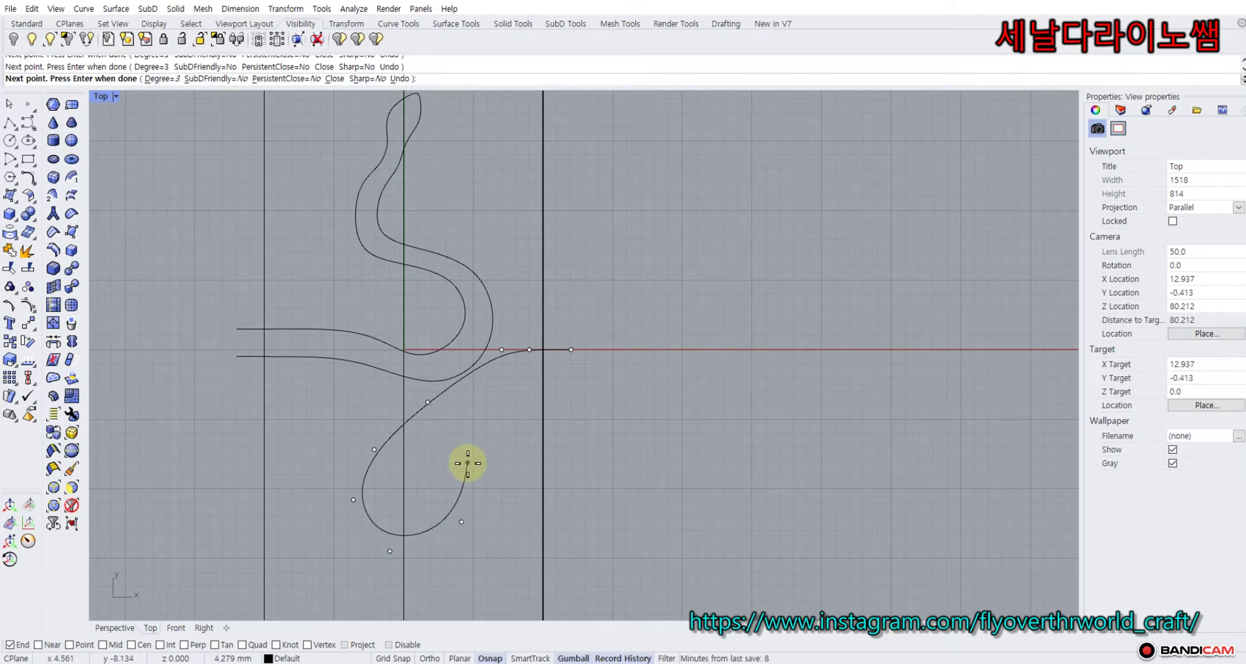
{"action": "scroll", "coordinate": [467, 463], "scroll_direction": "down", "scroll_amount": 3}
{"action": "mouse_move", "coordinate": [467, 462]}
{"action": "right_mouse_down"}
{"action": "mouse_move", "coordinate": [462, 432]}
{"action": "mouse_move", "coordinate": [471, 445]}
{"action": "right_mouse_up"}
{"action": "key", "text": "Escape"}
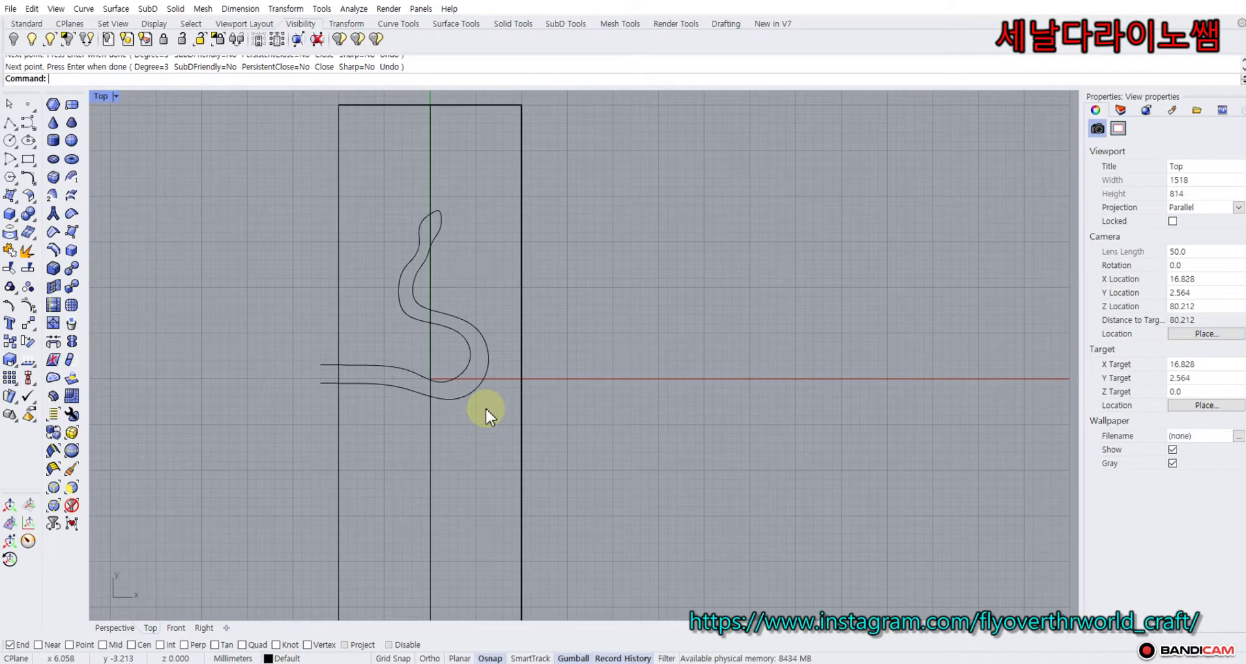
Split the snake outline curve into two pieces at a point on the tip of its head.
{"action": "left_click", "coordinate": [467, 393]}
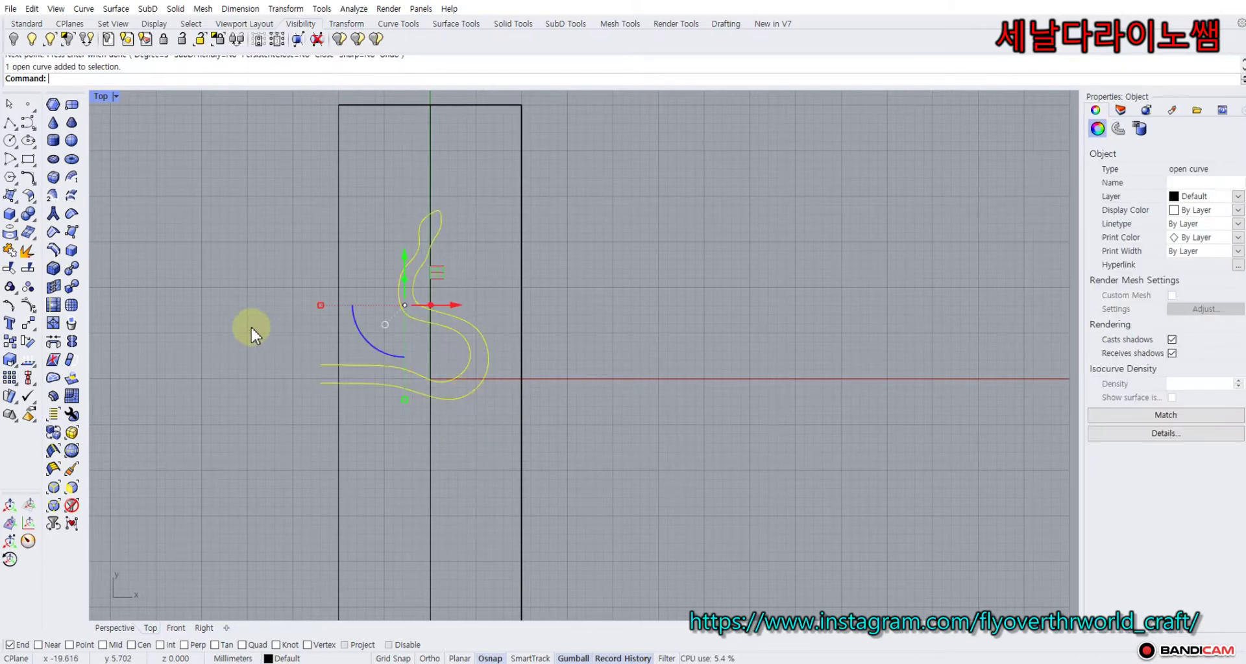
{"action": "right_click_drag", "start_coordinate": [249, 327], "coordinate": [250, 341]}
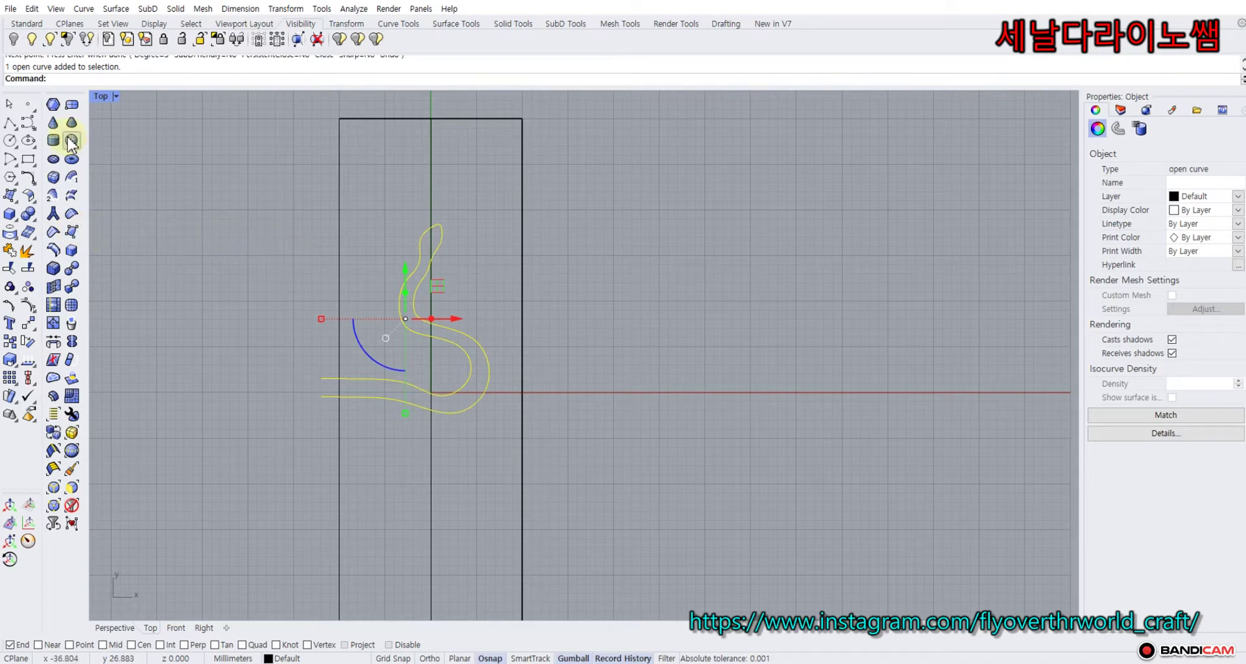
{"action": "left_click", "coordinate": [29, 179]}
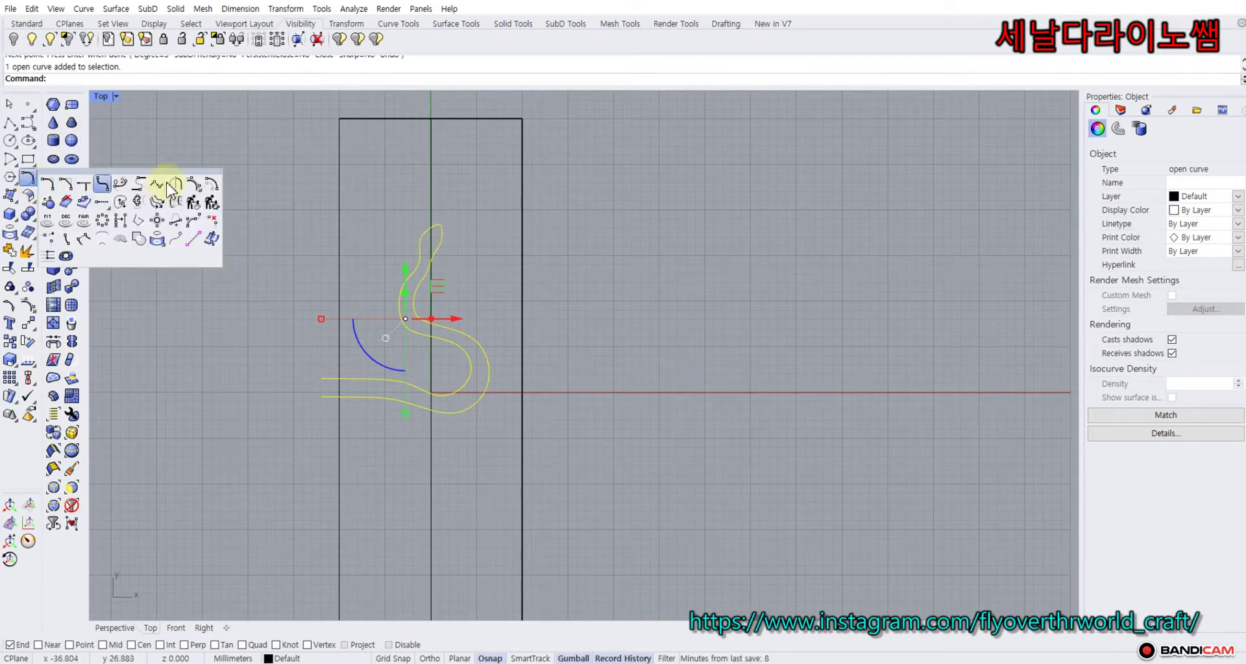
{"action": "left_click", "coordinate": [257, 201]}
{"action": "left_click", "coordinate": [413, 268]}
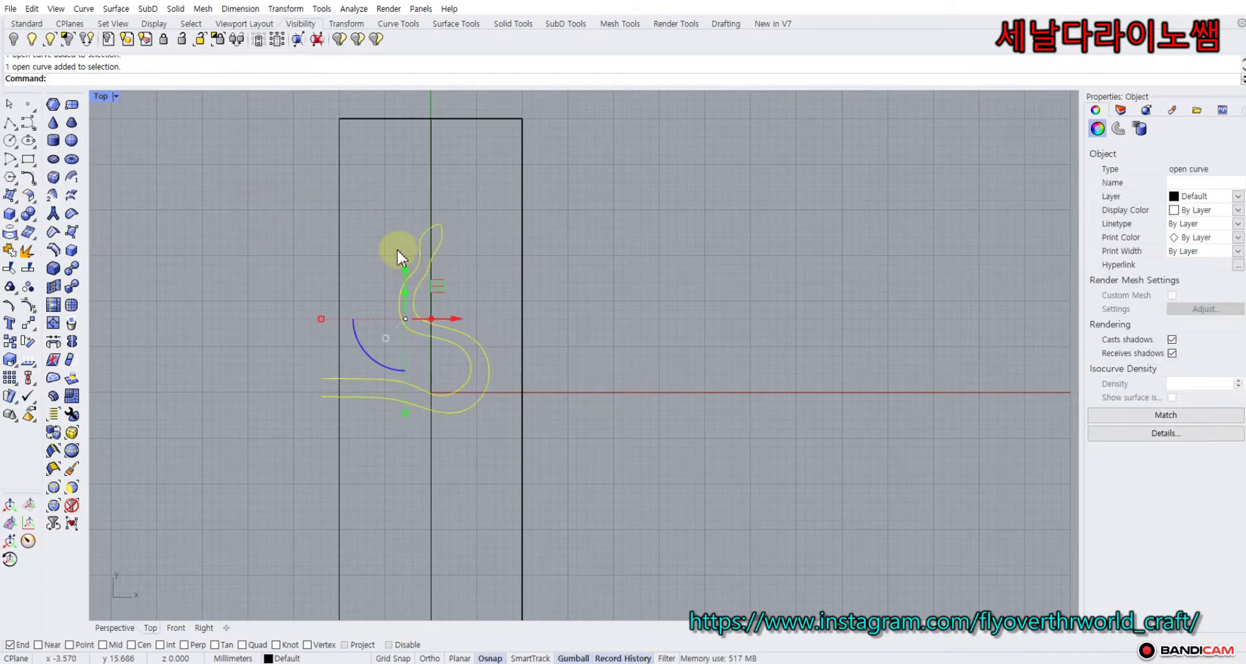
{"action": "scroll", "coordinate": [396, 246], "scroll_direction": "up", "scroll_amount": 5}
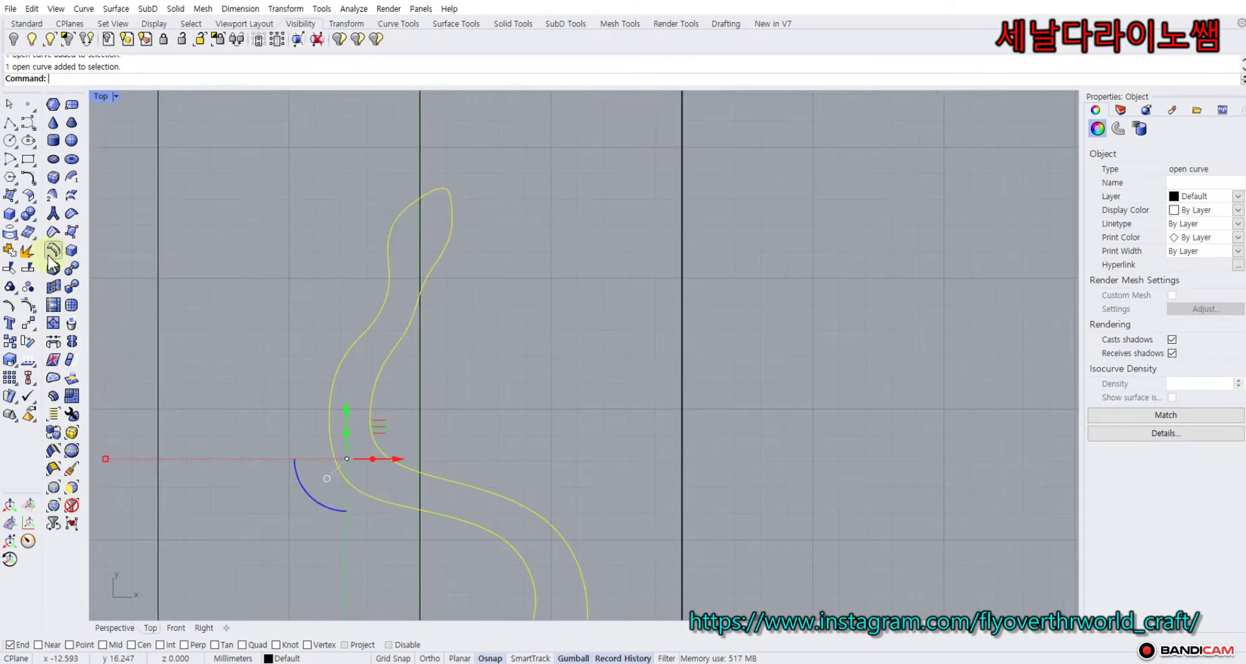
{"action": "left_click", "coordinate": [28, 267]}
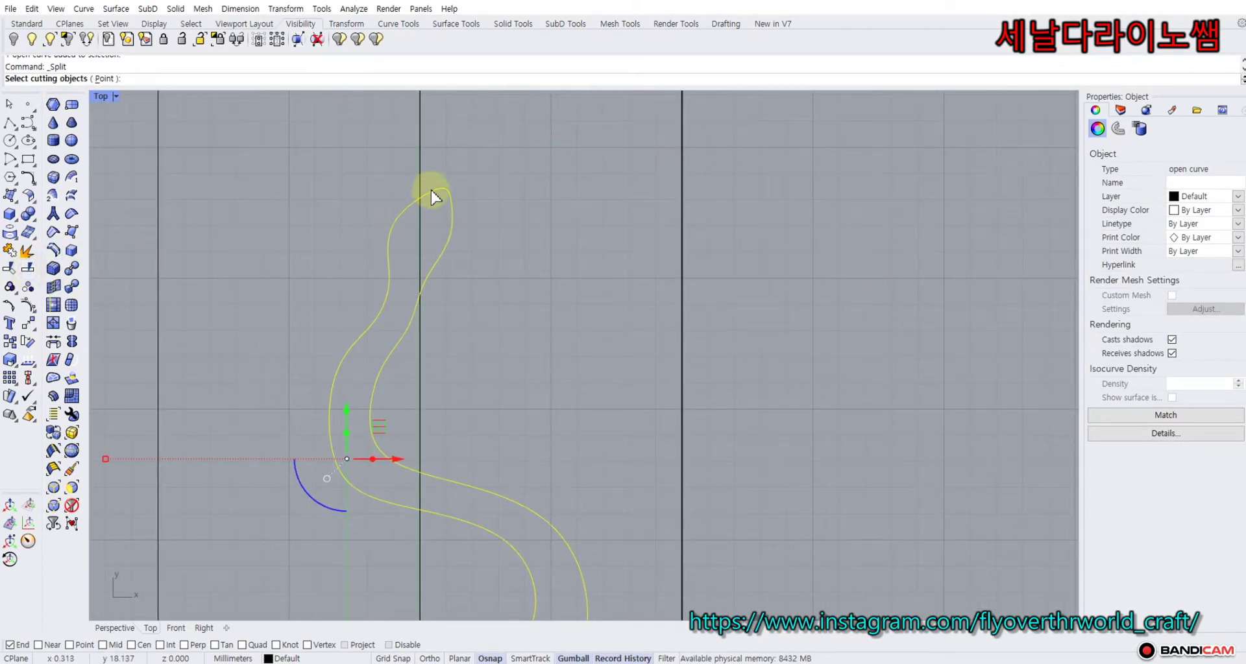
{"action": "left_click", "coordinate": [116, 76]}
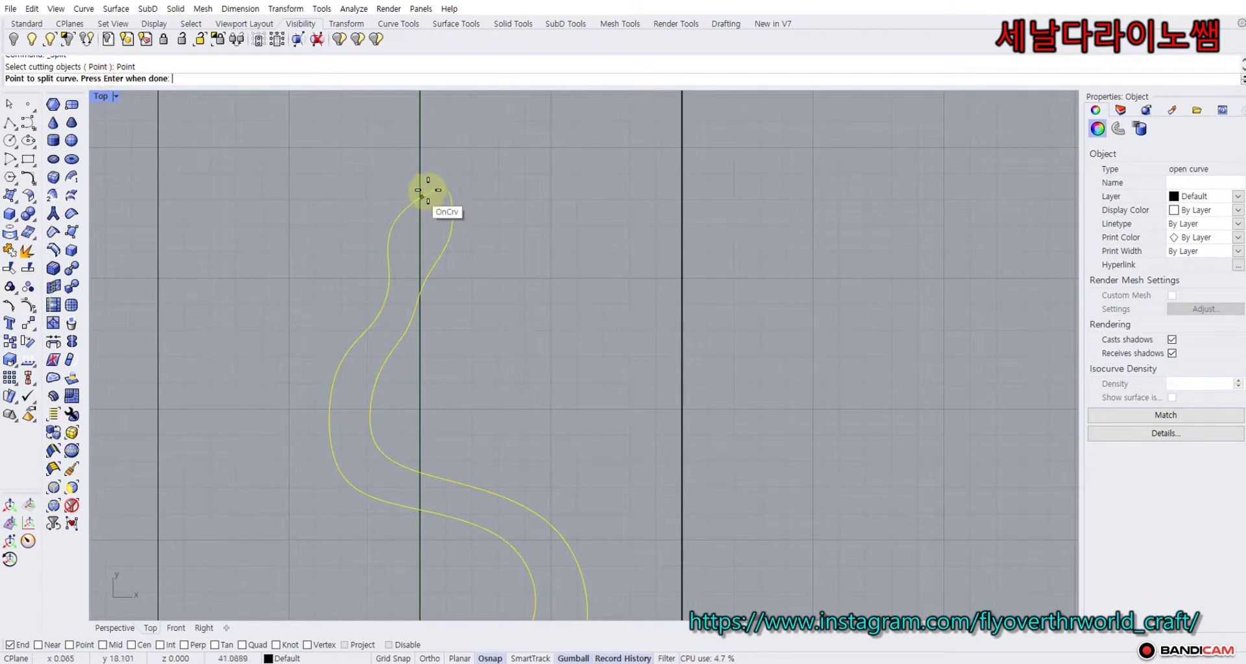
{"action": "scroll", "coordinate": [445, 189], "scroll_direction": "up", "scroll_amount": 3}
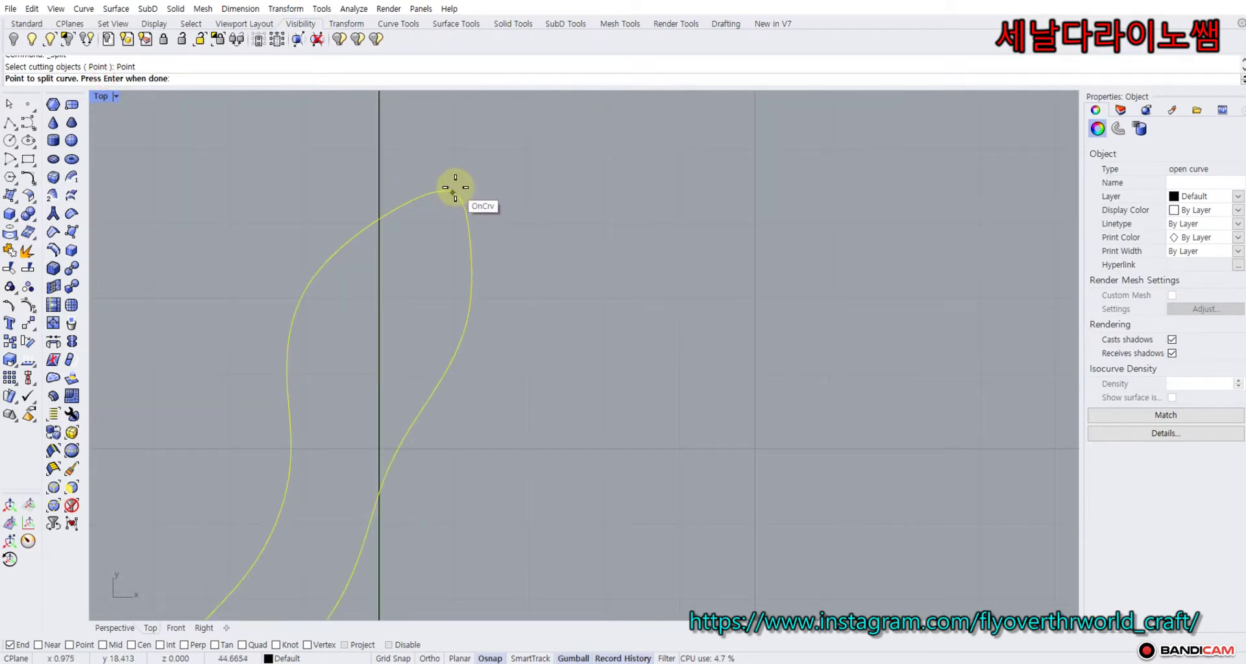
{"action": "left_click", "coordinate": [444, 189]}
{"action": "key", "text": "Return"}
Project both halves of the snake outline onto the ring cylinder from the Top view, keeping the original curves.
{"action": "left_click", "coordinate": [288, 201]}
{"action": "left_click", "coordinate": [410, 200]}
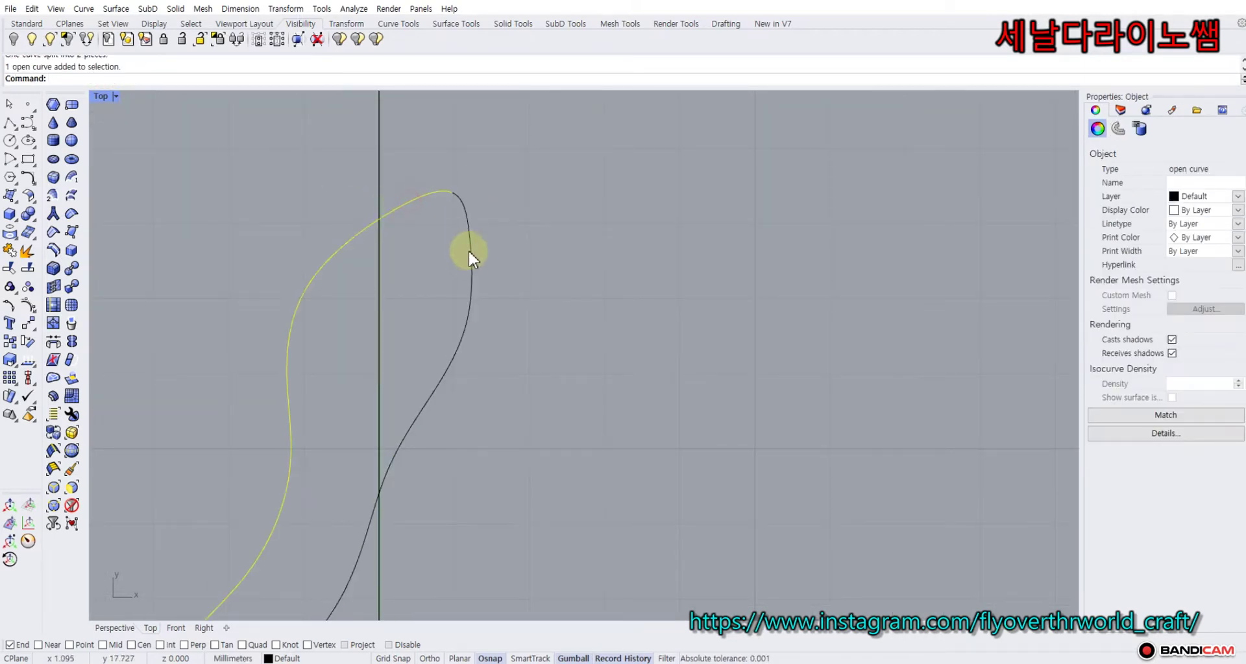
{"action": "left_click", "coordinate": [471, 255], "text": "shift"}
{"action": "scroll", "coordinate": [477, 286], "scroll_direction": "down", "scroll_amount": 5}
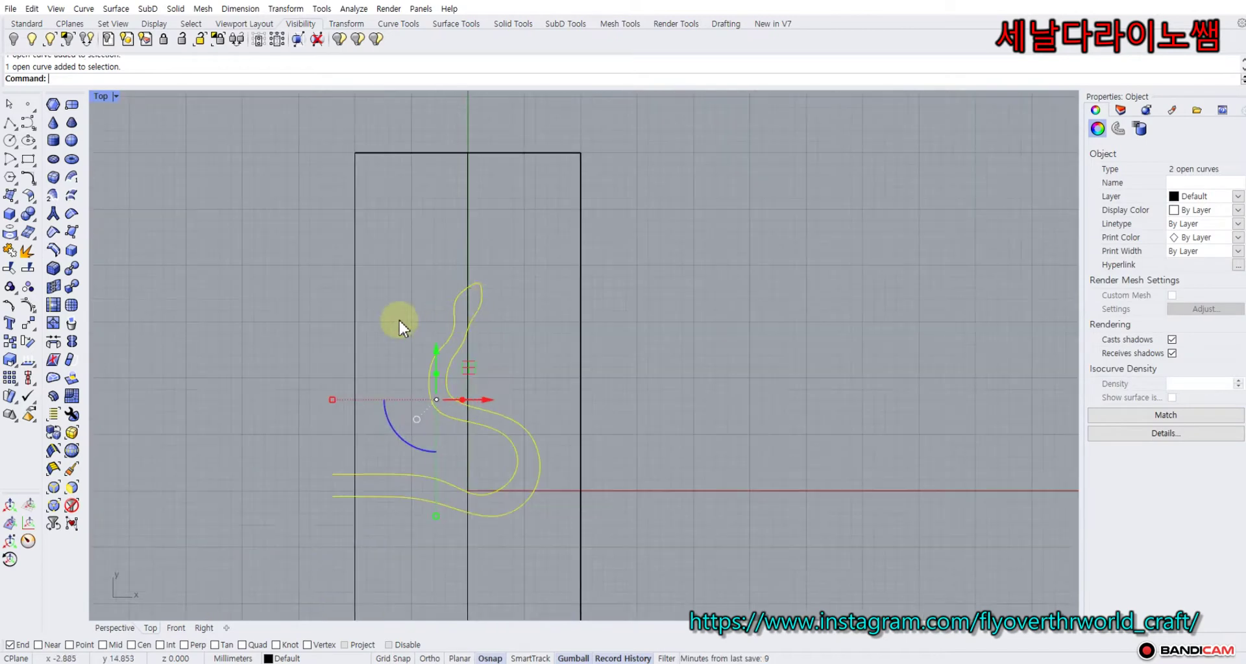
{"action": "right_click_drag", "start_coordinate": [308, 307], "coordinate": [279, 274]}
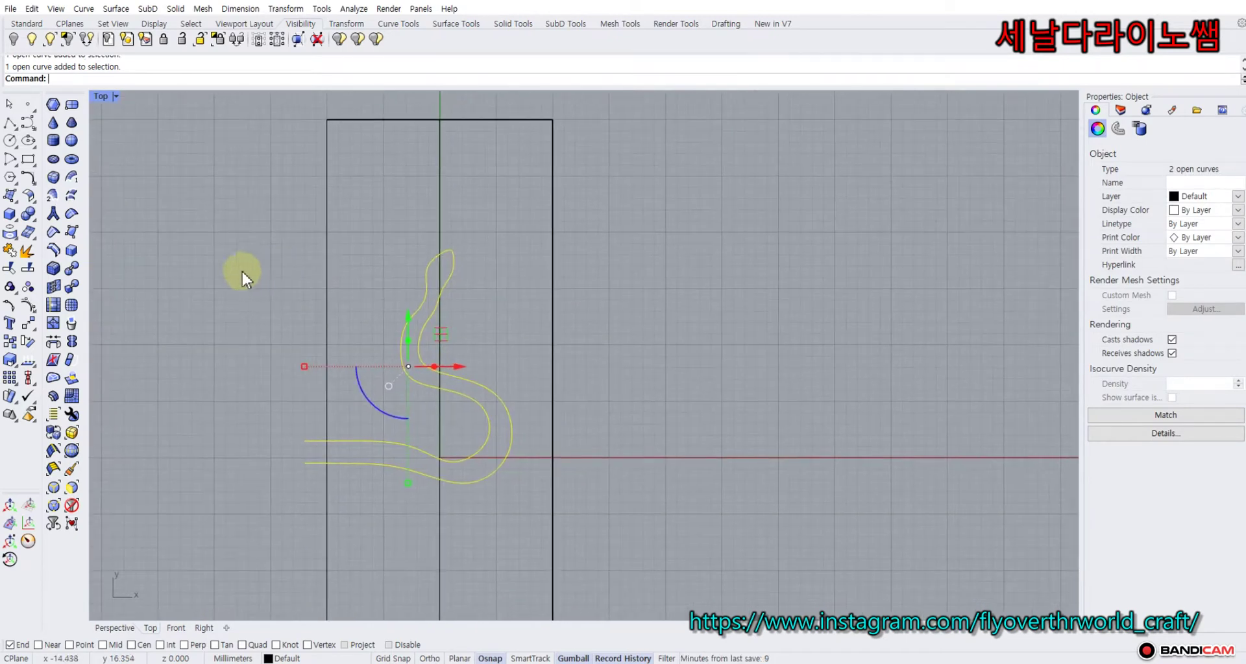
{"action": "left_click", "coordinate": [19, 236]}
{"action": "left_click", "coordinate": [327, 291]}
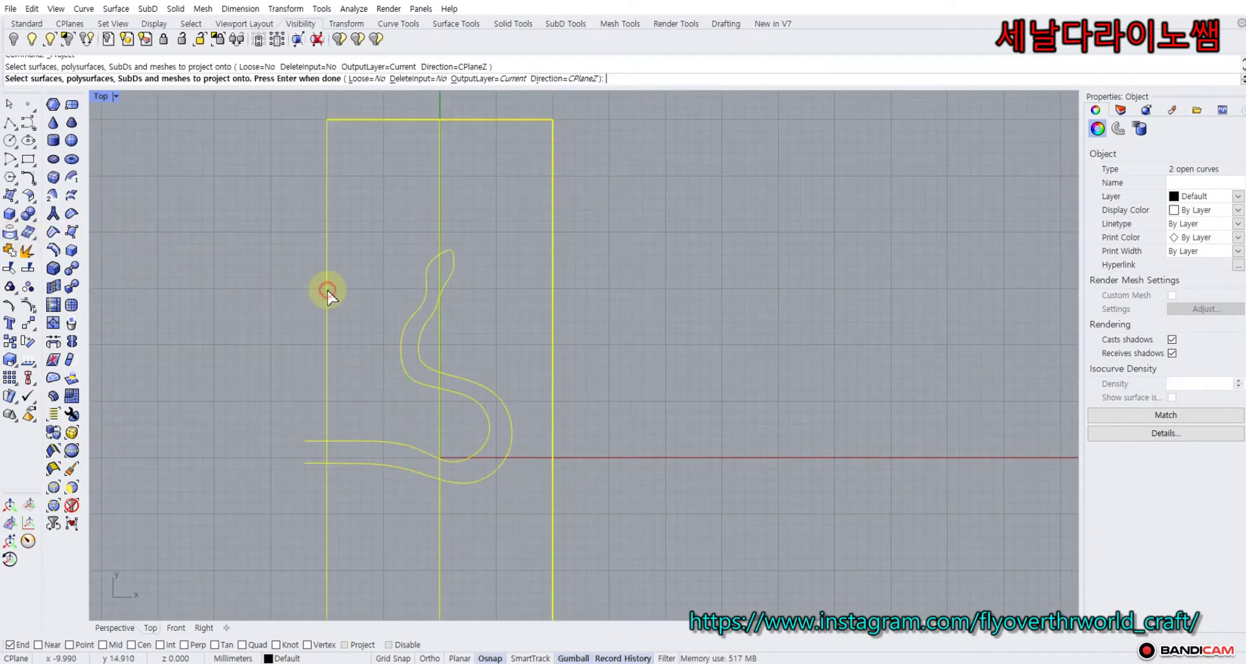
{"action": "key", "text": "Return"}
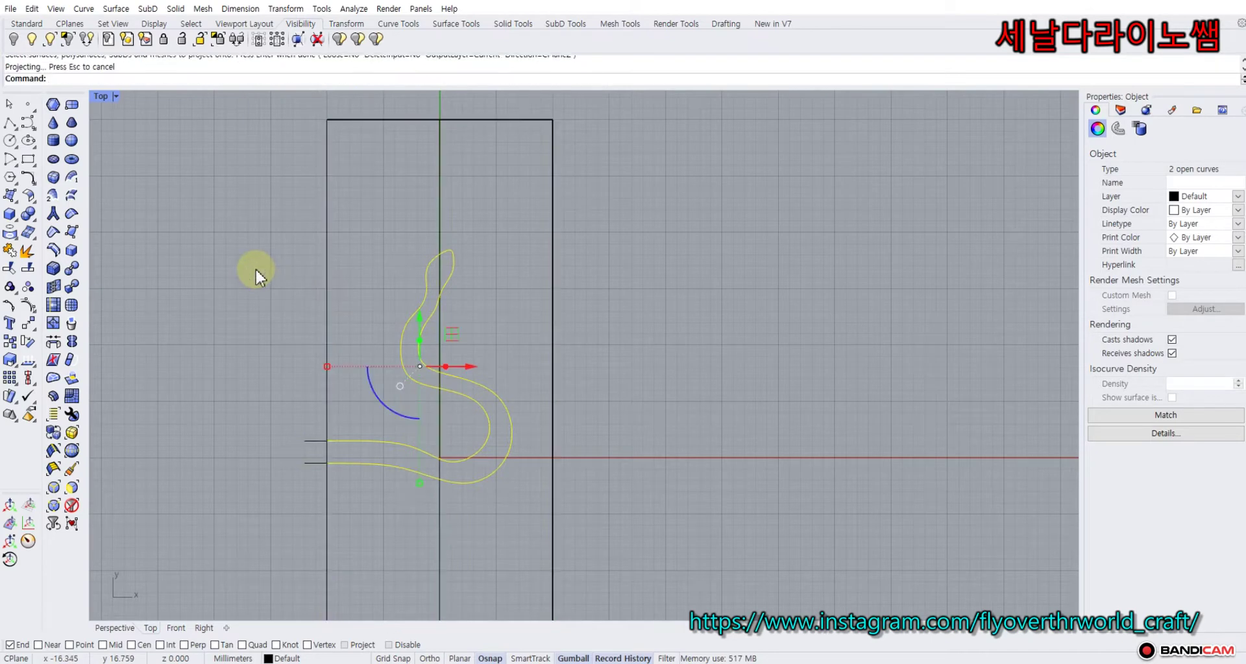
Return to the four-viewport layout and hide the two original flat snake curves, leaving the projected ones.
{"action": "double_click", "coordinate": [101, 97]}
{"action": "left_click", "coordinate": [655, 265]}
{"action": "right_click_drag", "start_coordinate": [672, 290], "coordinate": [647, 135]}
{"action": "left_click_drag", "start_coordinate": [791, 213], "coordinate": [786, 221]}
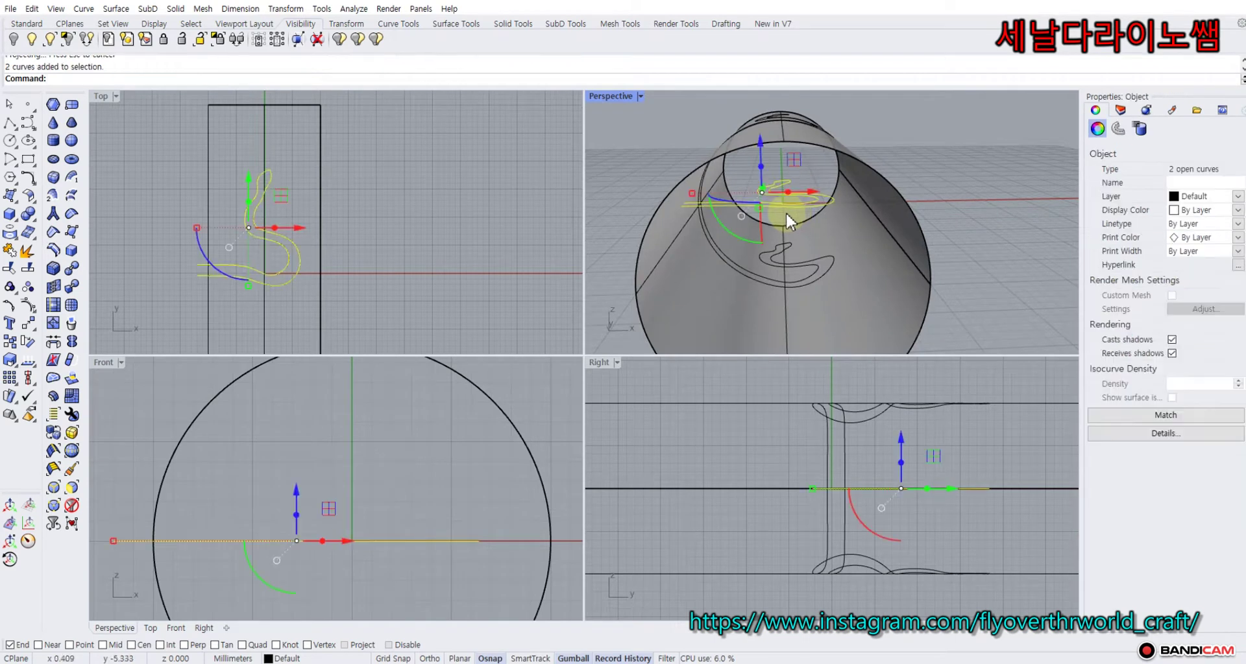
{"action": "left_click", "coordinate": [31, 39]}
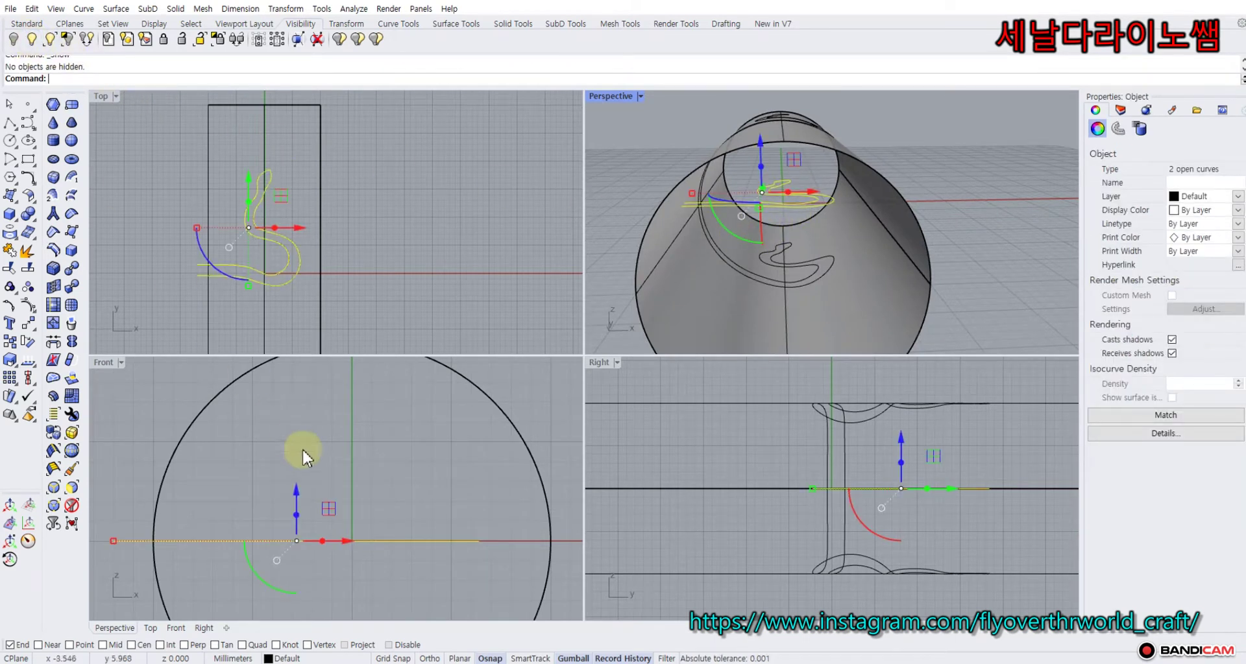
{"action": "left_click", "coordinate": [13, 39]}
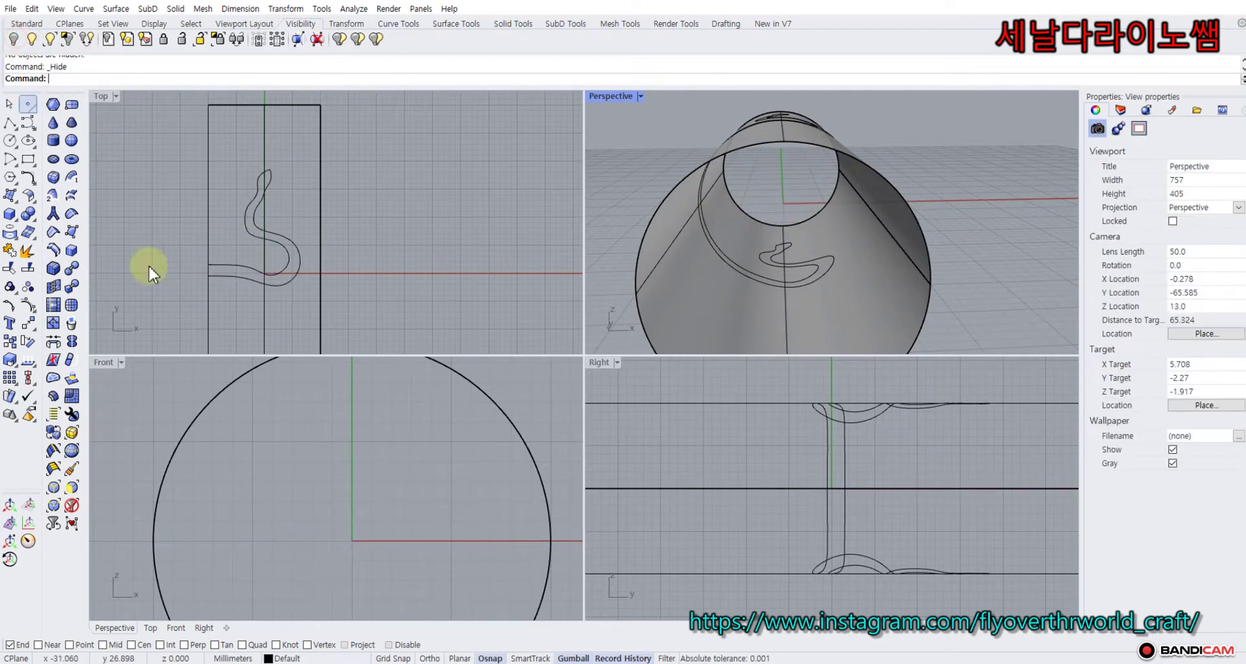
With grid snap on, draw a horizontal polyline through the ring circle's centre in the Front view, from x = -15 to about x = 14.
{"action": "scroll", "coordinate": [247, 431], "scroll_direction": "down", "scroll_amount": 6}
{"action": "right_click_drag", "start_coordinate": [257, 448], "coordinate": [297, 426]}
{"action": "left_click", "coordinate": [10, 122]}
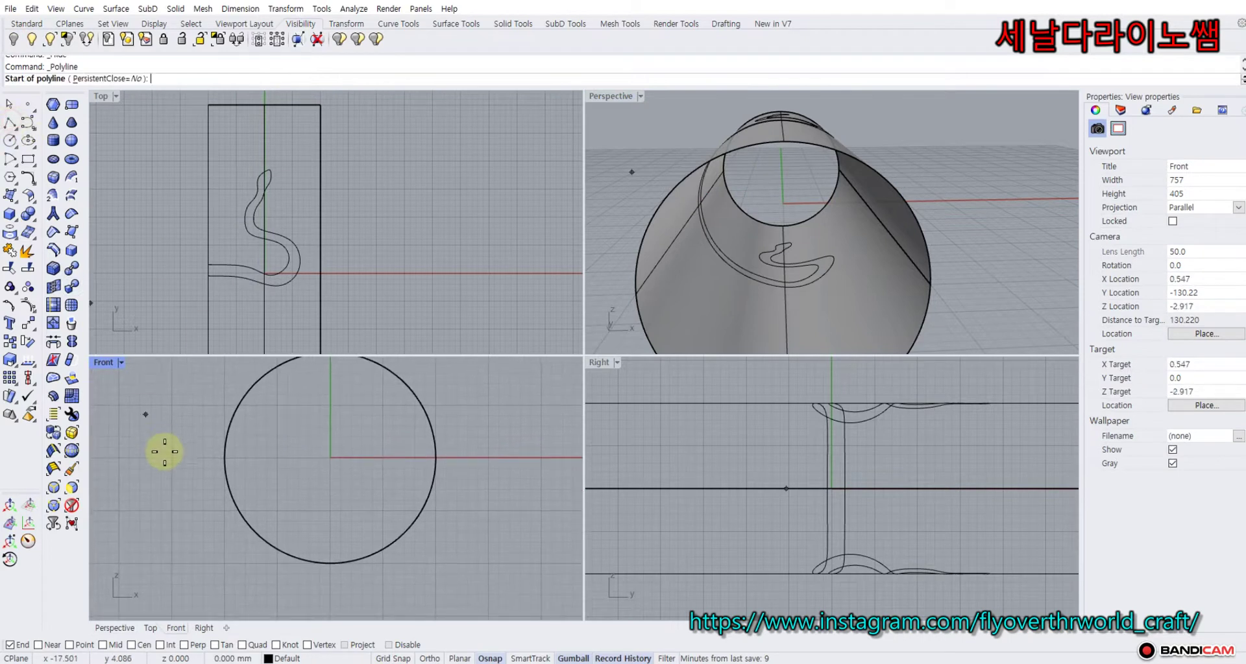
{"action": "left_click", "coordinate": [393, 658]}
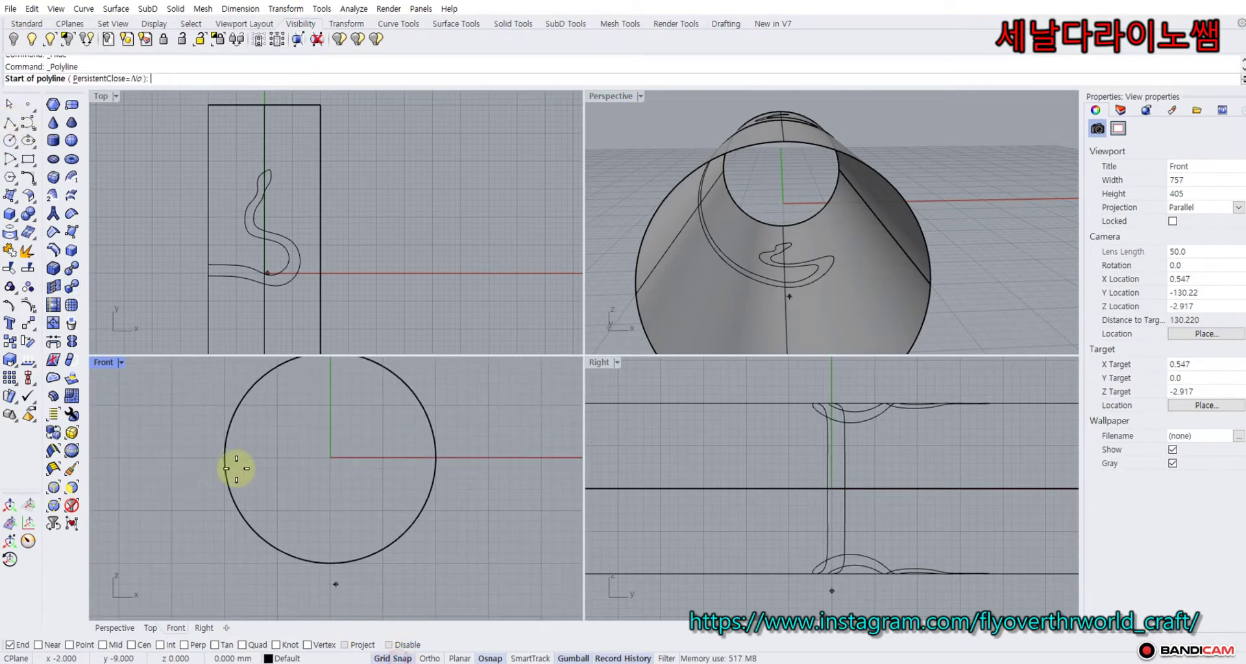
{"action": "left_click", "coordinate": [171, 457]}
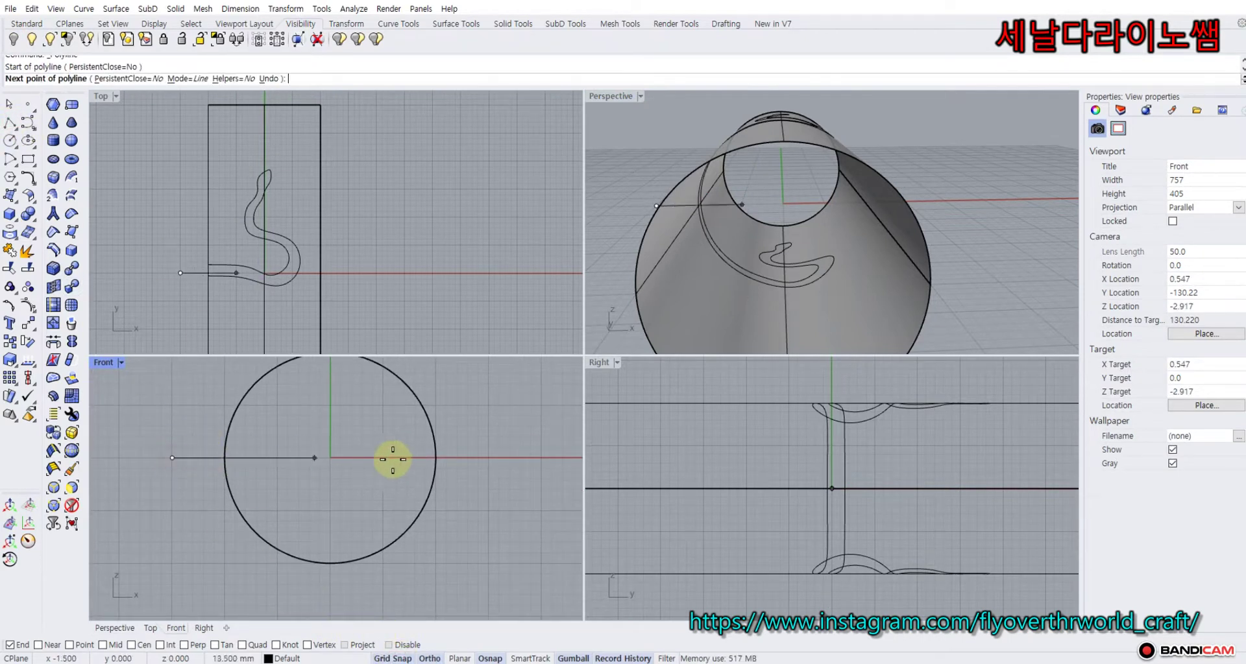
{"action": "right_click", "coordinate": [694, 316]}
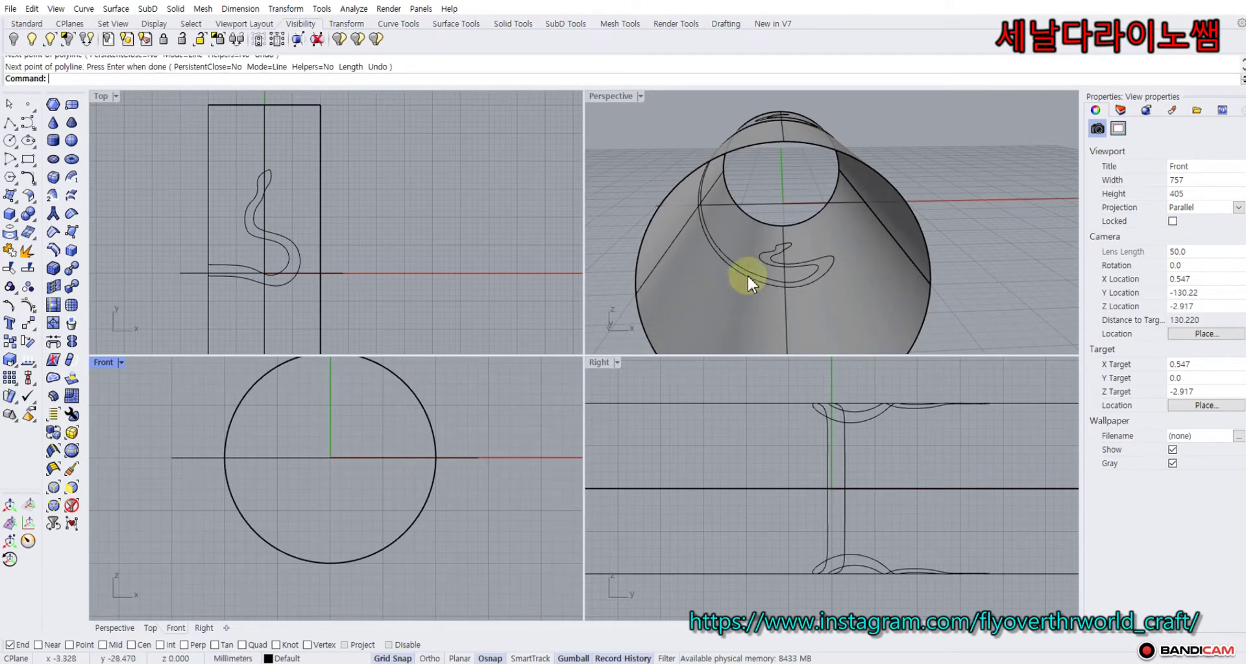
Trim away the portions of both projected snake curves below the horizontal line in the Front view, then clear the selection.
{"action": "left_click", "coordinate": [769, 251]}
{"action": "left_click", "coordinate": [767, 252], "text": "shift"}
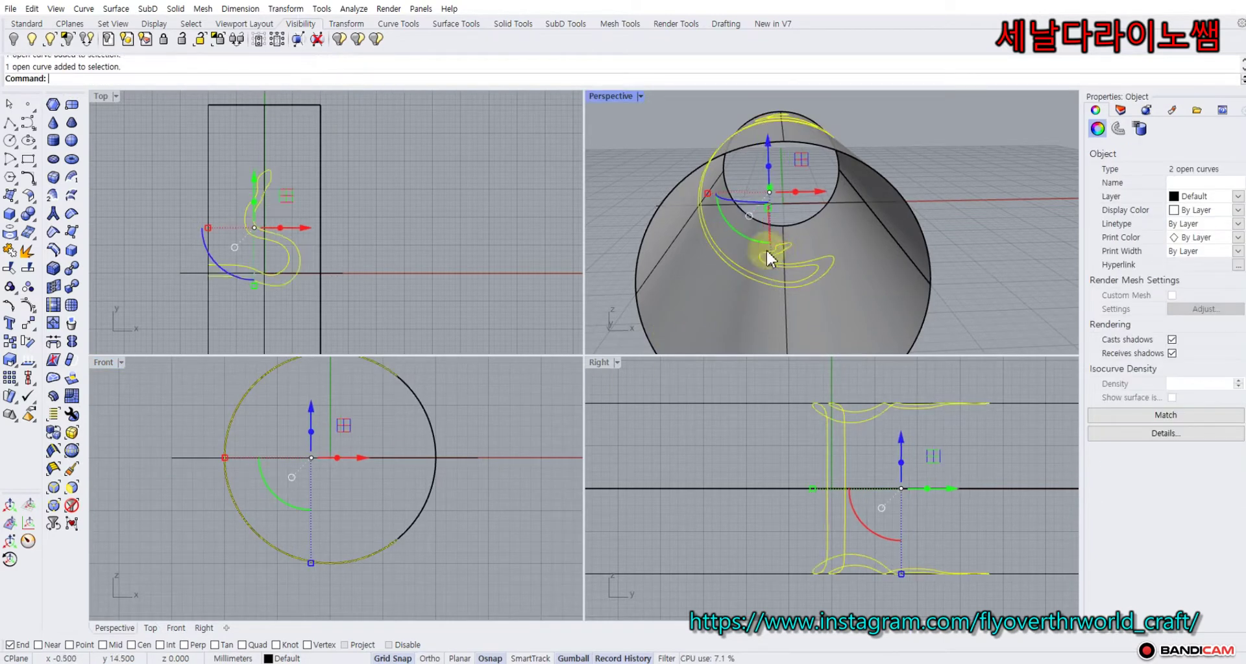
{"action": "left_click", "coordinate": [200, 458], "text": "shift"}
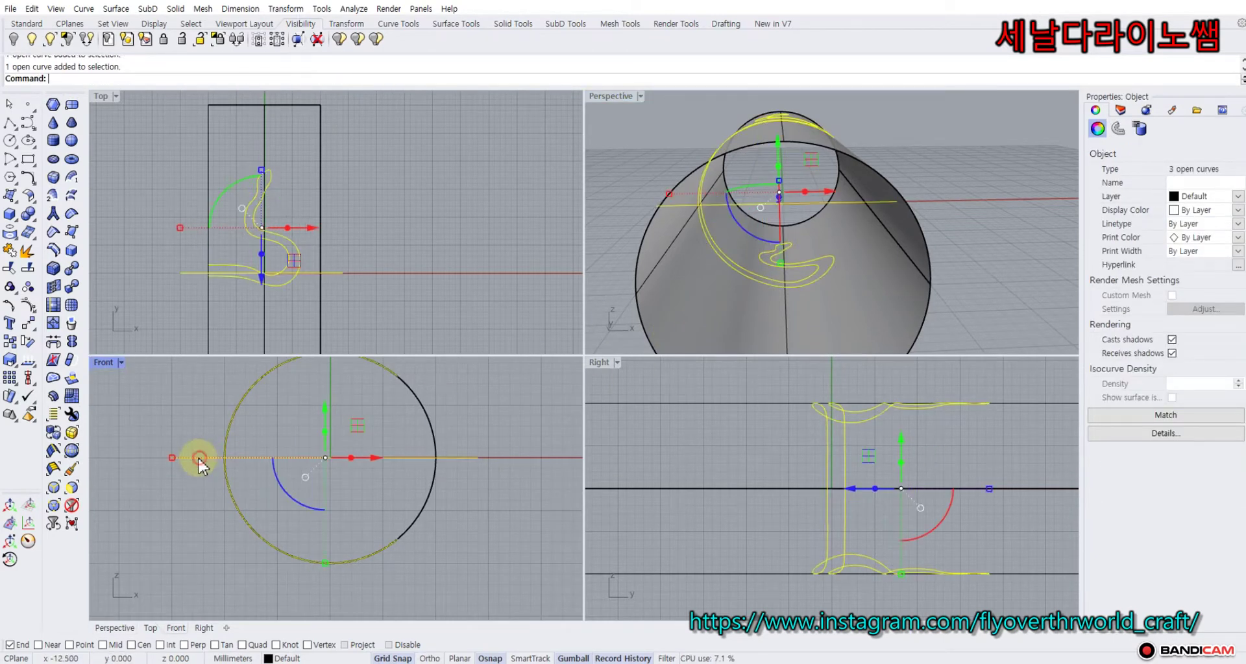
{"action": "left_click", "coordinate": [9, 268]}
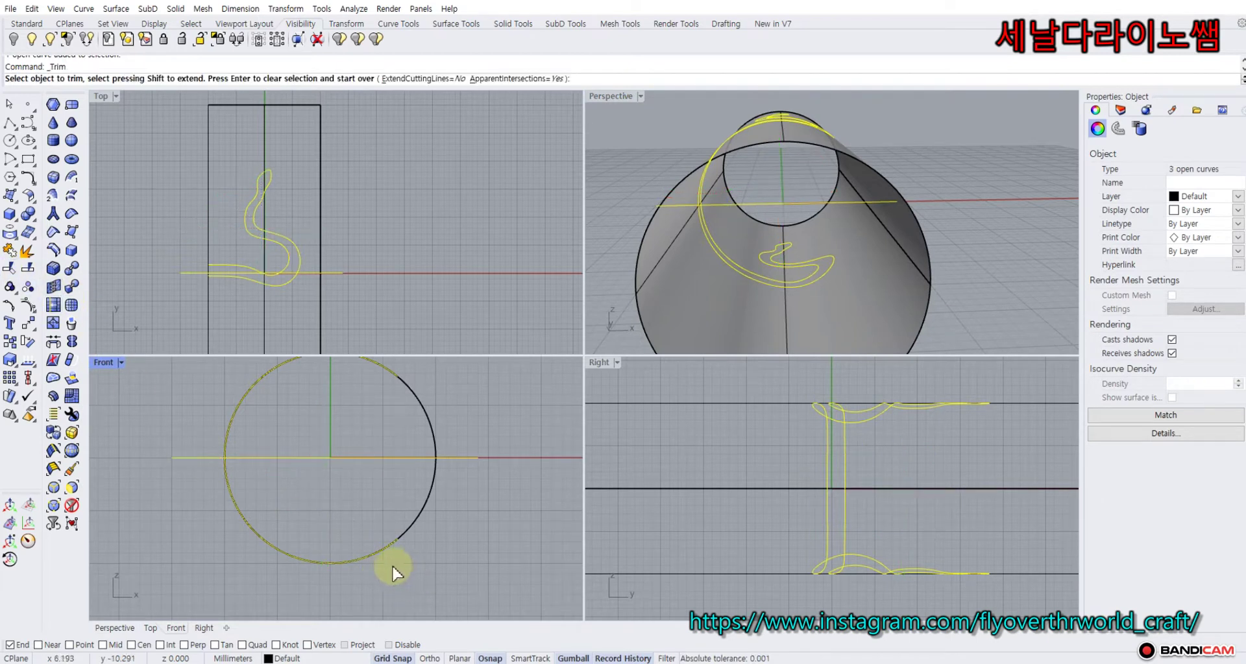
{"action": "left_click", "coordinate": [189, 501]}
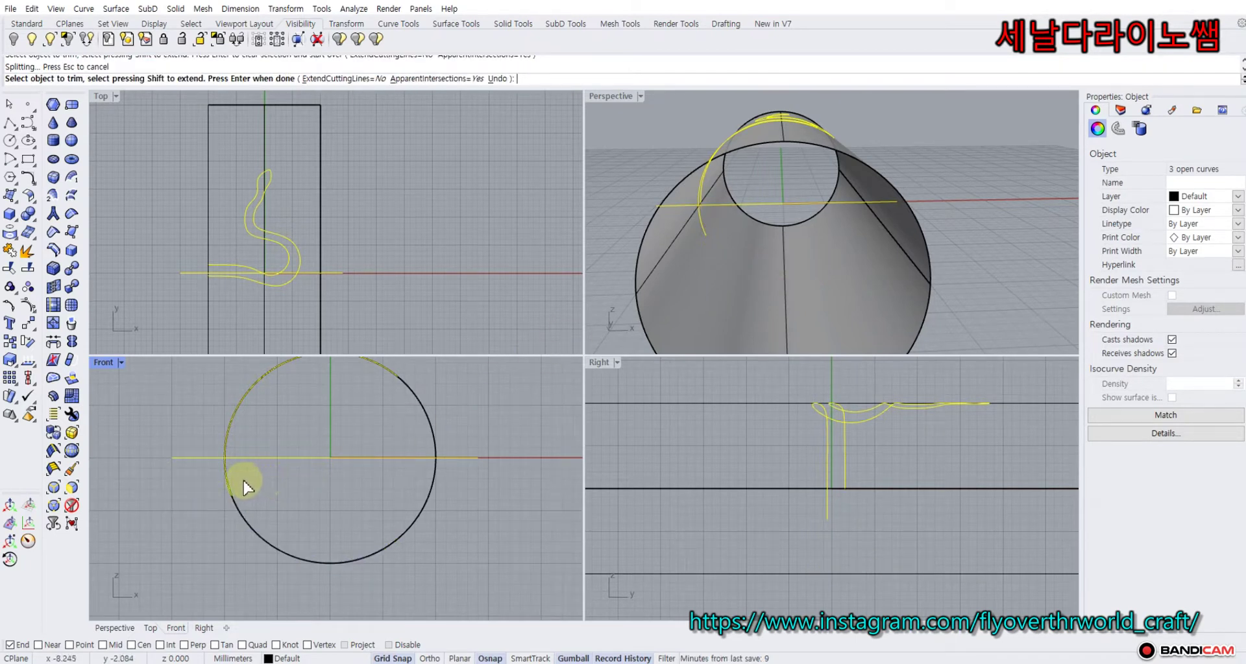
{"action": "scroll", "coordinate": [235, 478], "scroll_direction": "up", "scroll_amount": 2}
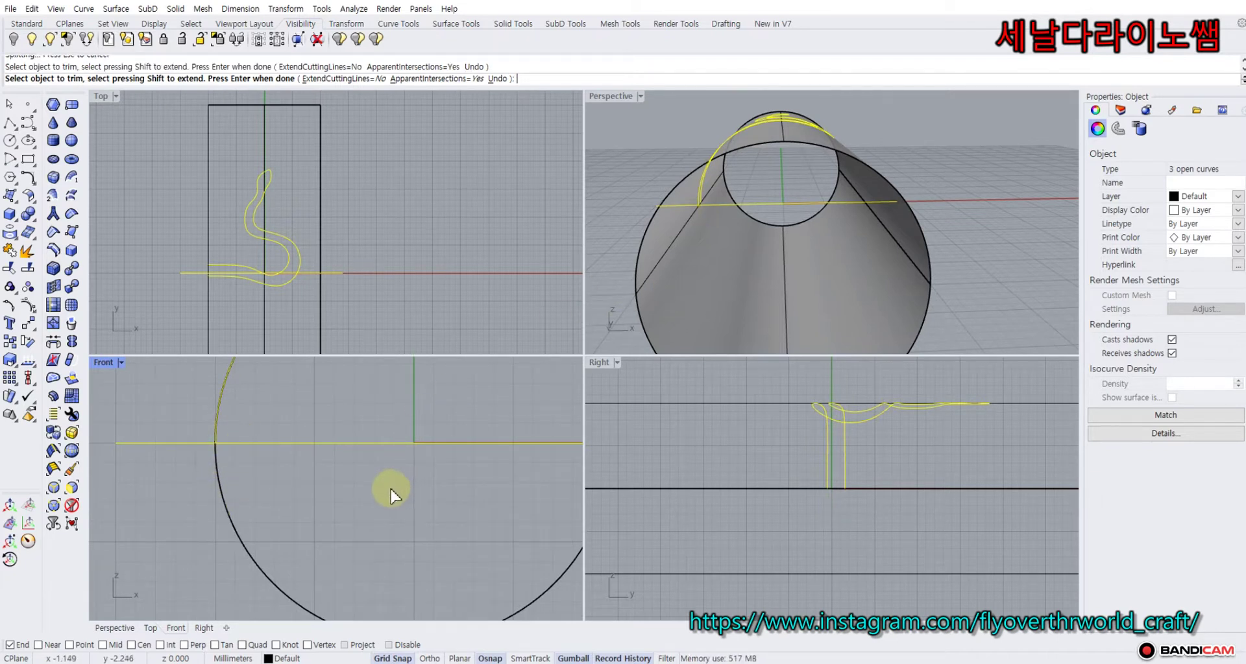
{"action": "left_click", "coordinate": [10, 105]}
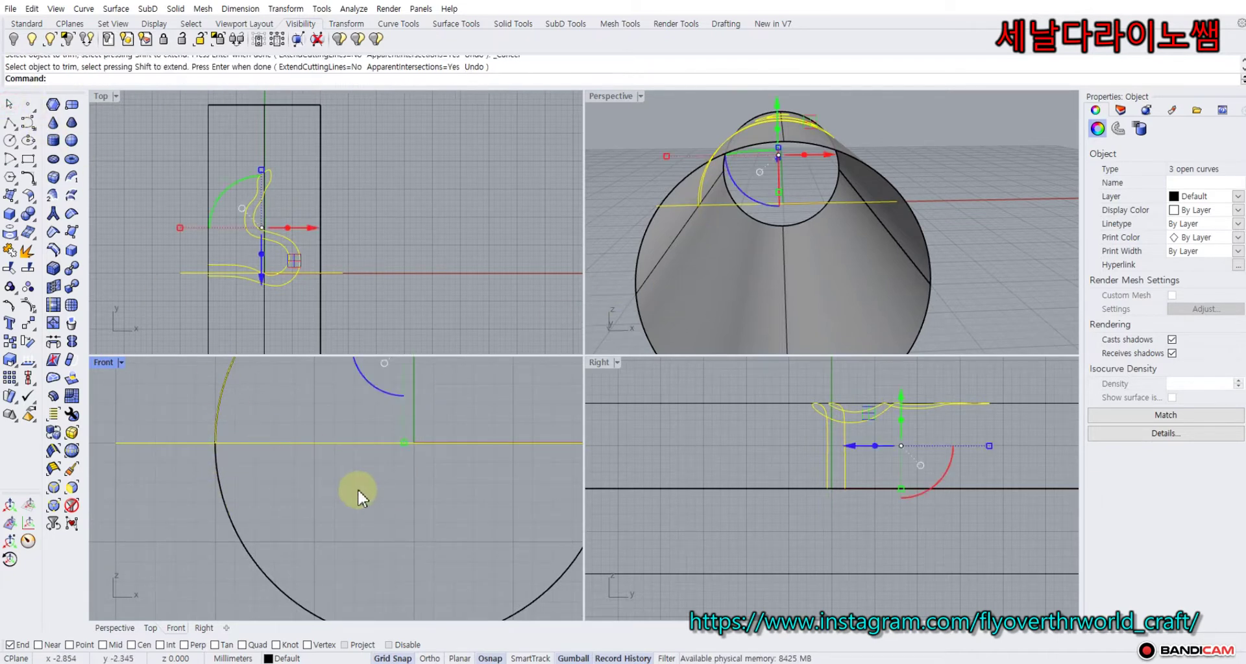
{"action": "left_click", "coordinate": [356, 489]}
Examine the control points of the two trimmed snake curves, then turn the points off.
{"action": "right_click_drag", "start_coordinate": [787, 223], "coordinate": [752, 233]}
{"action": "left_click", "coordinate": [276, 182]}
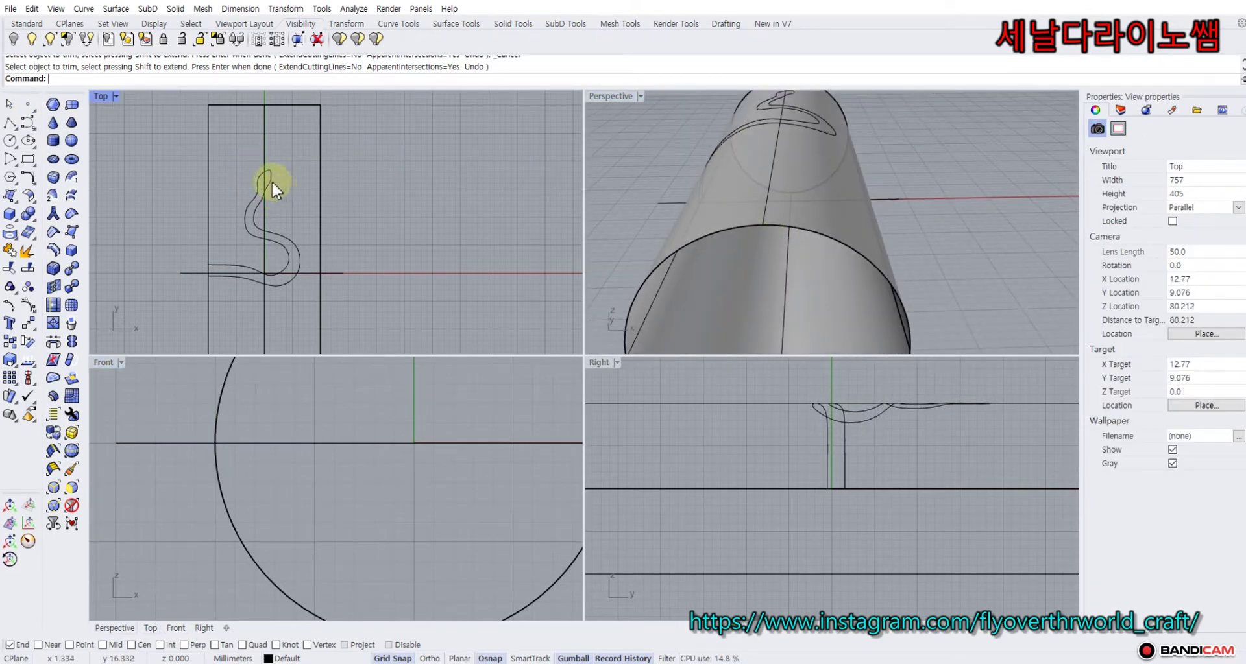
{"action": "left_click", "coordinate": [262, 184]}
{"action": "left_click", "coordinate": [248, 154]}
{"action": "scroll", "coordinate": [271, 195], "scroll_direction": "up", "scroll_amount": 6}
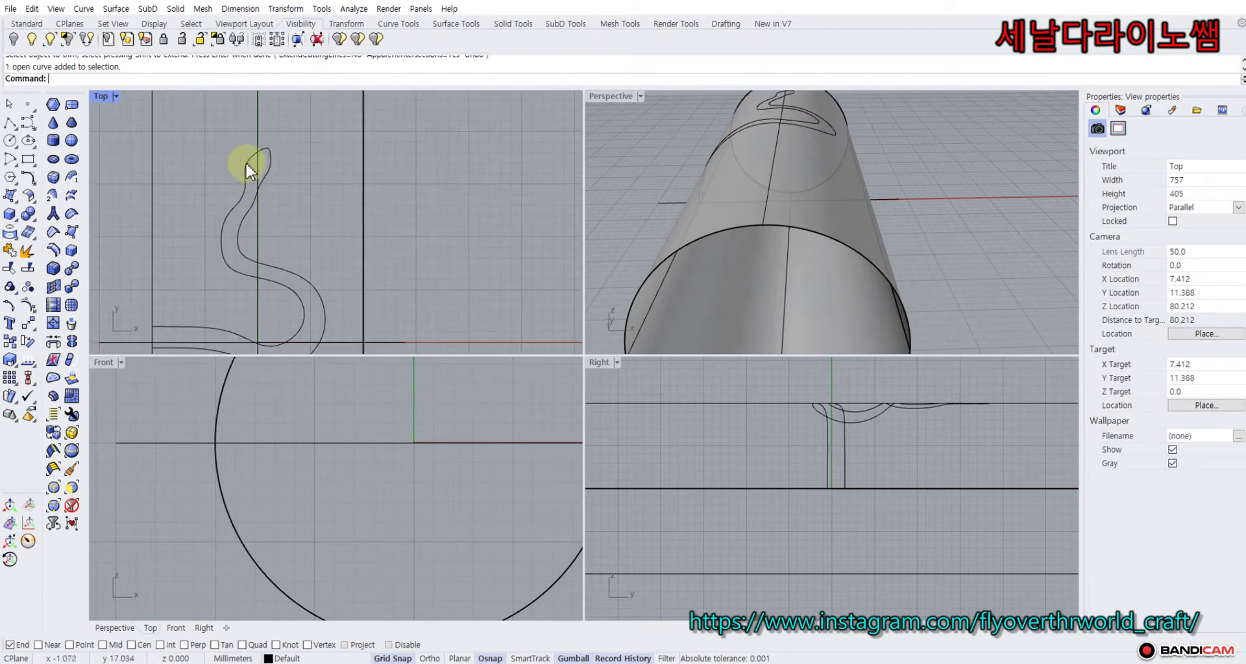
{"action": "left_click", "coordinate": [248, 162]}
{"action": "left_click", "coordinate": [270, 173], "text": "shift"}
{"action": "left_click", "coordinate": [28, 305]}
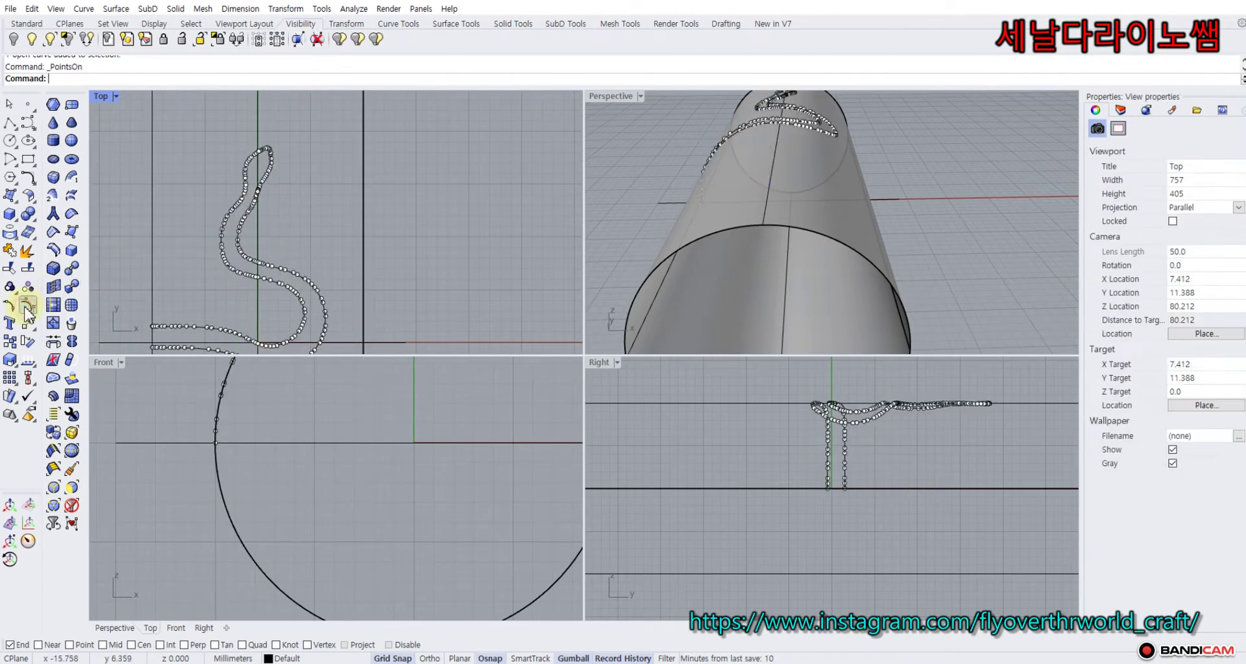
{"action": "left_click", "coordinate": [9, 103]}
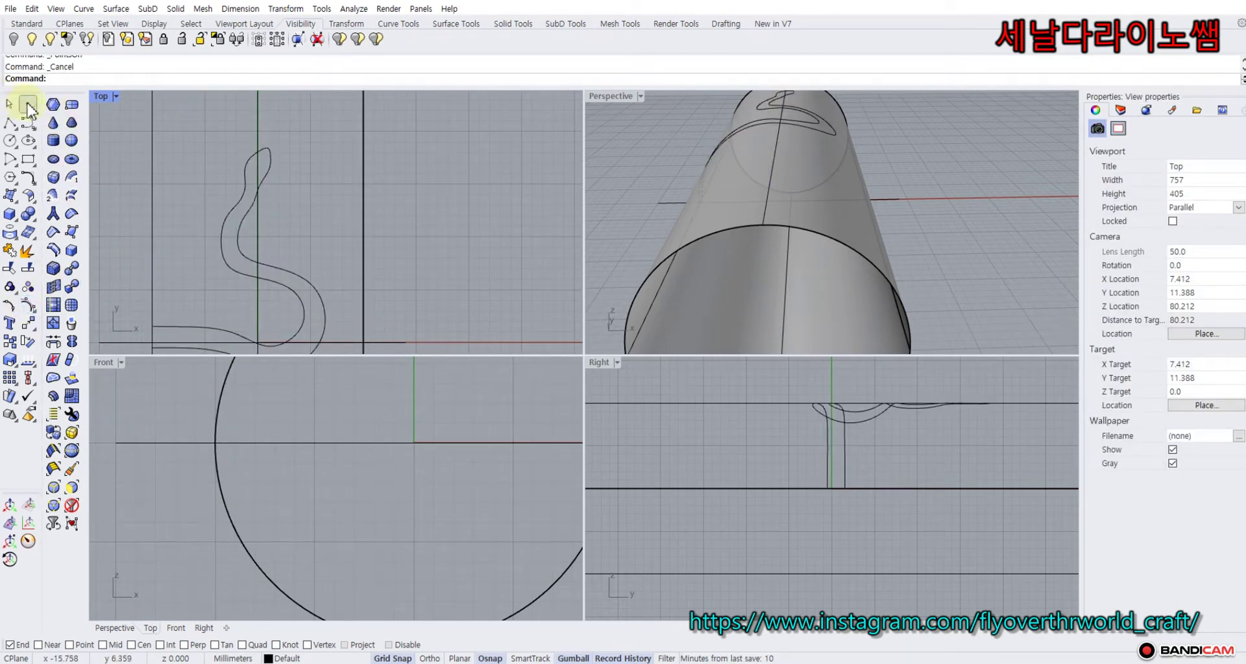
Rebuild both trimmed snake curves with a point count of 30 and degree 3, deleting the input, then clear the selection.
{"action": "left_click", "coordinate": [266, 171]}
{"action": "left_click", "coordinate": [268, 172], "text": "shift"}
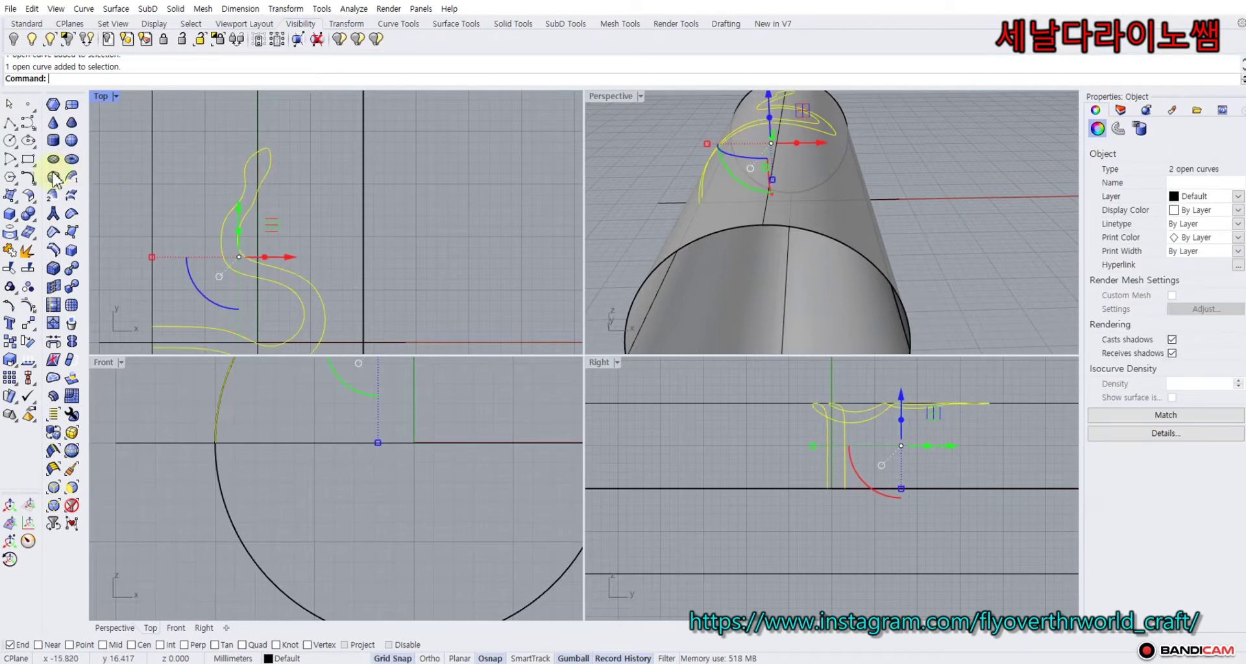
{"action": "left_click", "coordinate": [30, 181]}
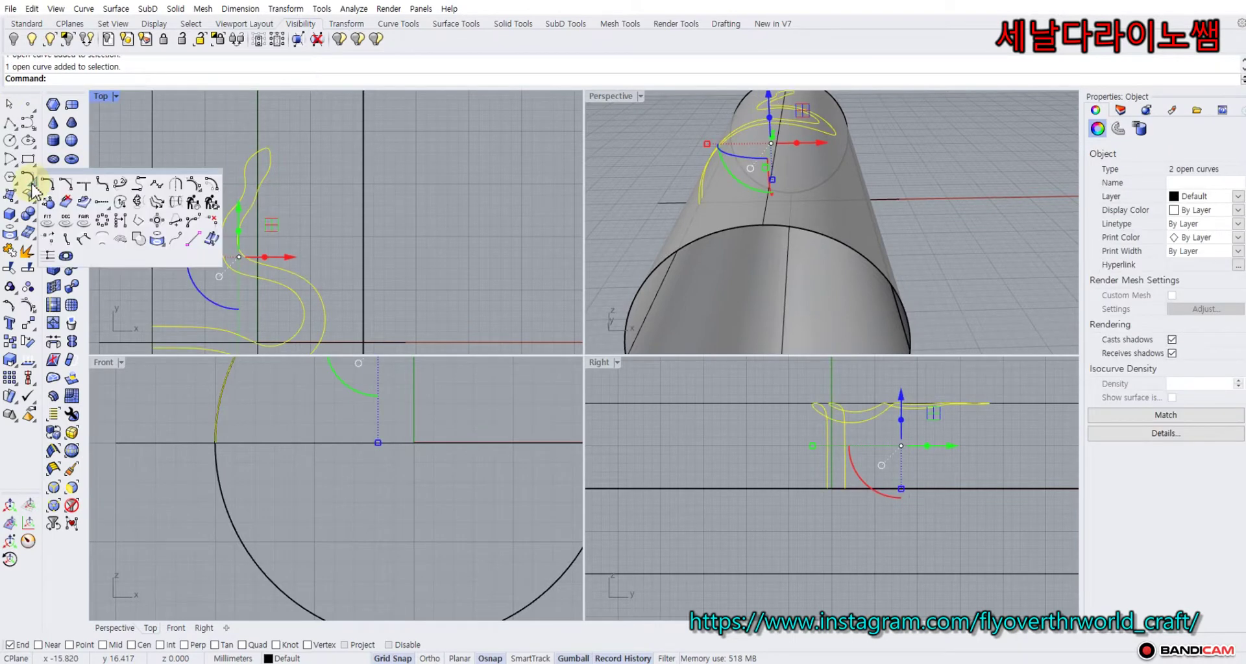
{"action": "left_click", "coordinate": [197, 206]}
{"action": "right_click_drag", "start_coordinate": [362, 236], "coordinate": [397, 170]}
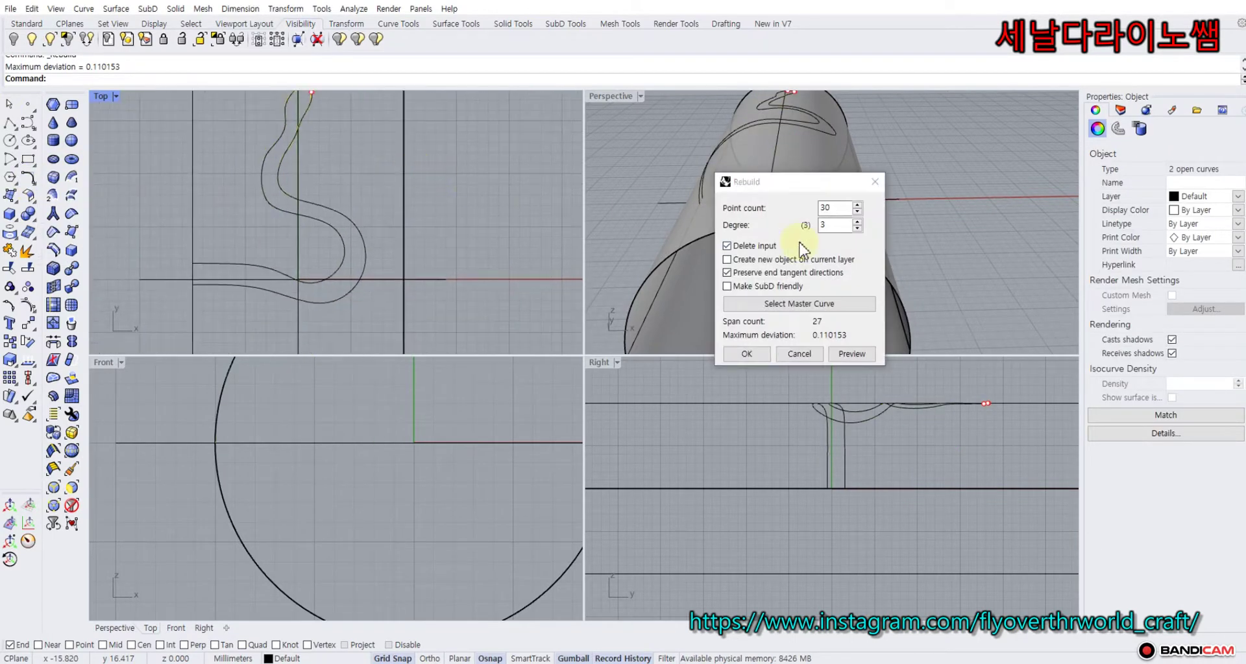
{"action": "right_click_drag", "start_coordinate": [311, 104], "coordinate": [325, 186]}
{"action": "scroll", "coordinate": [318, 176], "scroll_direction": "up", "scroll_amount": 8}
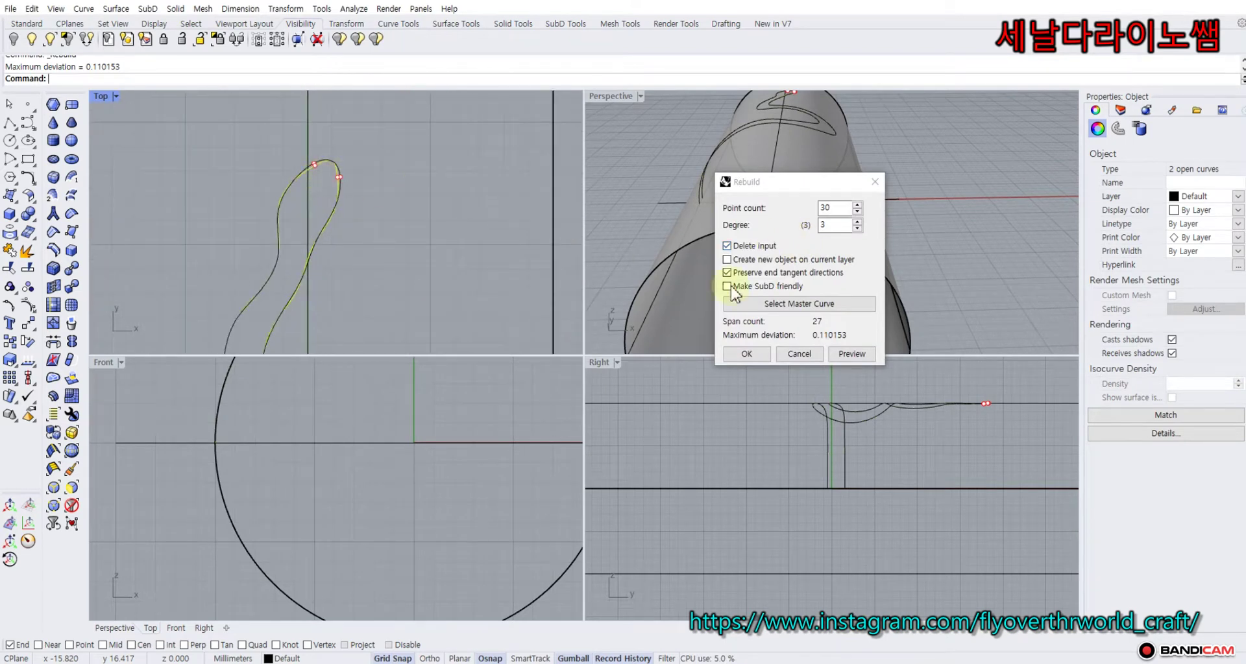
{"action": "left_click", "coordinate": [747, 355]}
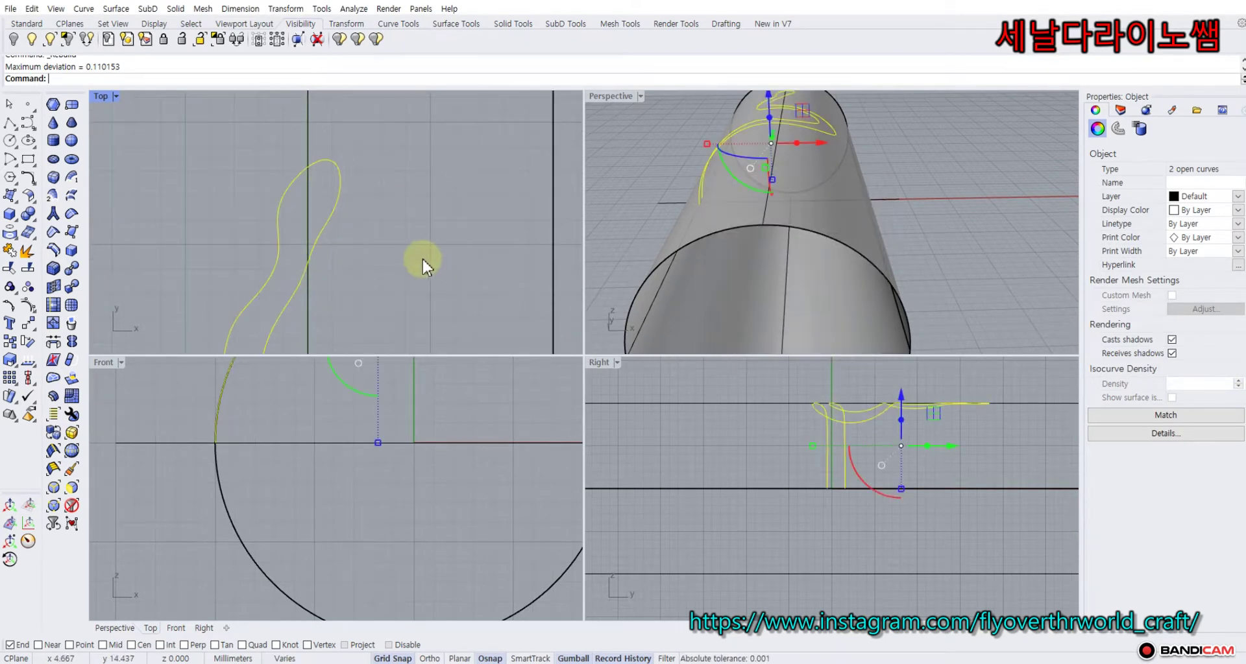
{"action": "scroll", "coordinate": [410, 251], "scroll_direction": "down", "scroll_amount": 3}
{"action": "right_click_drag", "start_coordinate": [255, 171], "coordinate": [242, 115]}
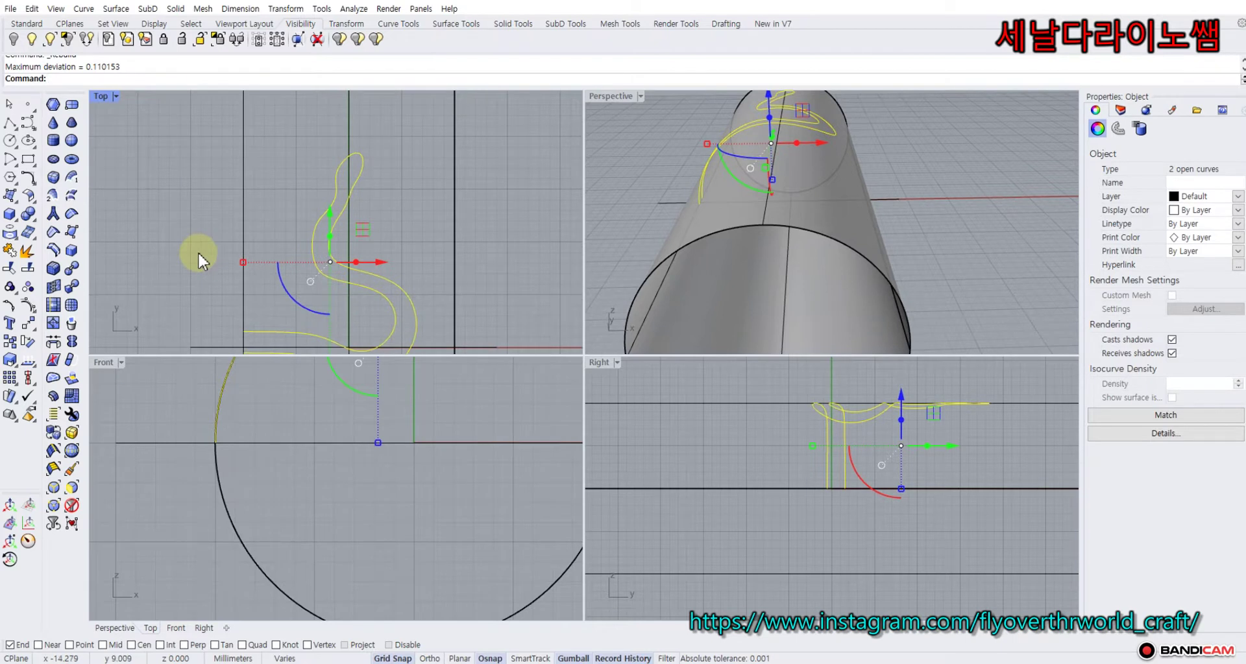
{"action": "left_click", "coordinate": [197, 251]}
In the Top view, draw an arc joining the two snake curves' open tail ends, bulging outward to about x = -11.1 with grid snap off.
{"action": "right_click_drag", "start_coordinate": [195, 273], "coordinate": [222, 184]}
{"action": "scroll", "coordinate": [221, 184], "scroll_direction": "up", "scroll_amount": 2}
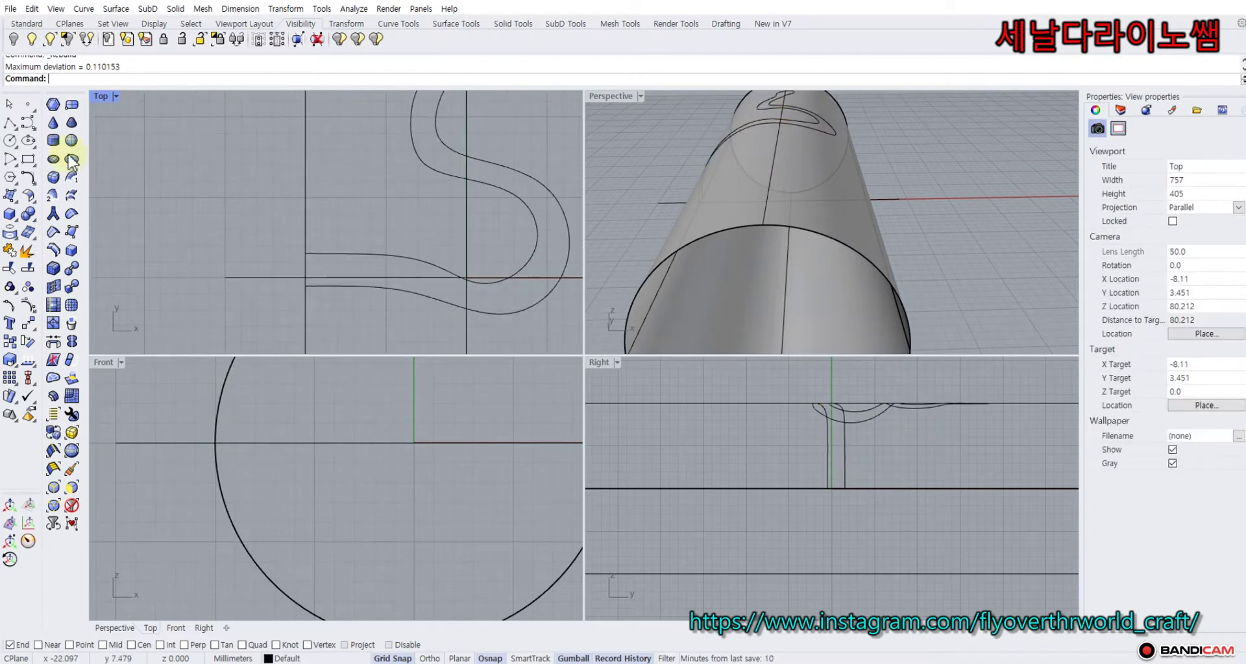
{"action": "left_click", "coordinate": [20, 173]}
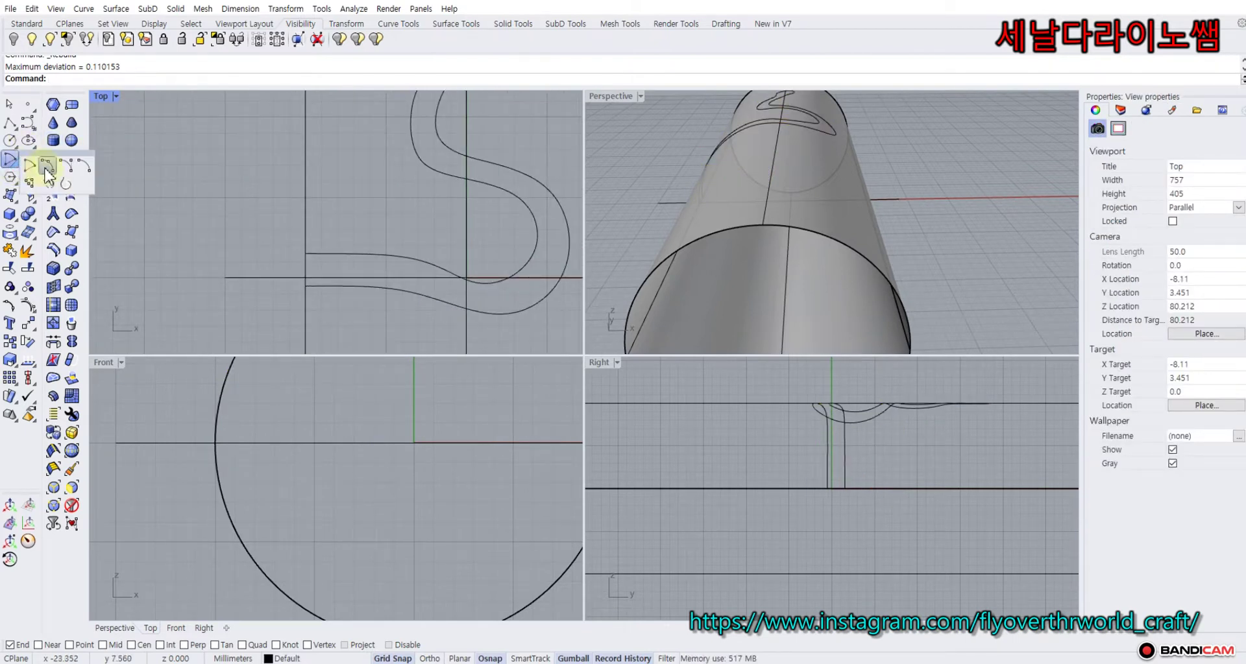
{"action": "left_click", "coordinate": [47, 166]}
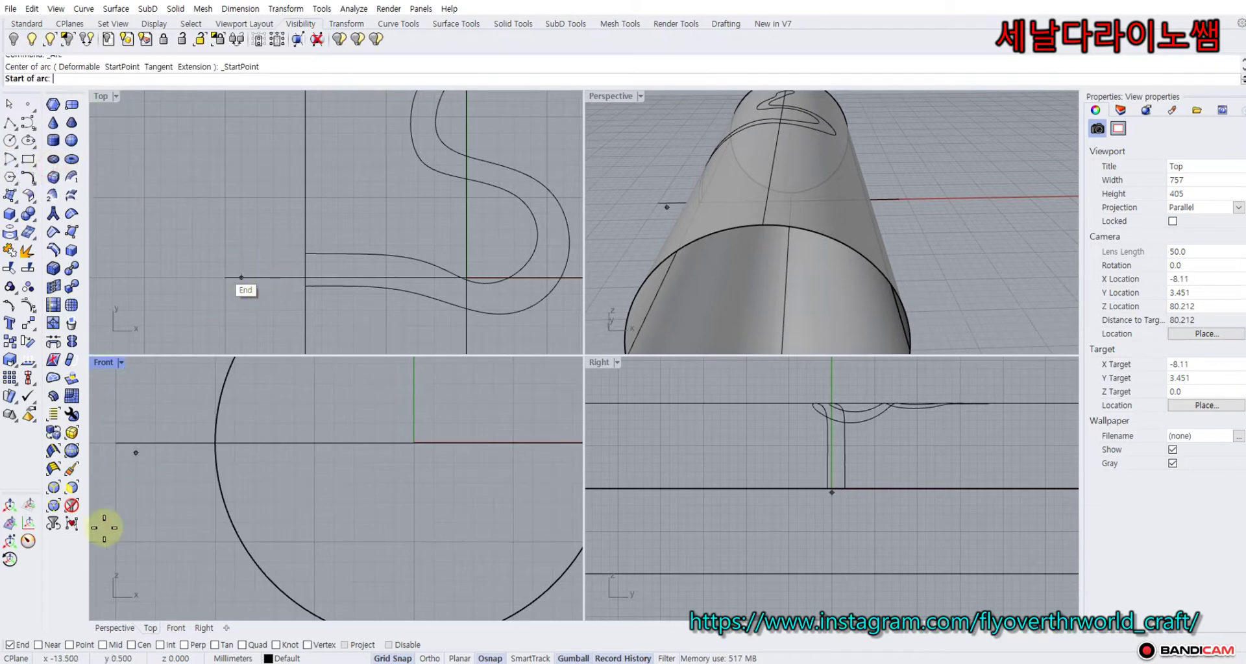
{"action": "left_click", "coordinate": [305, 252]}
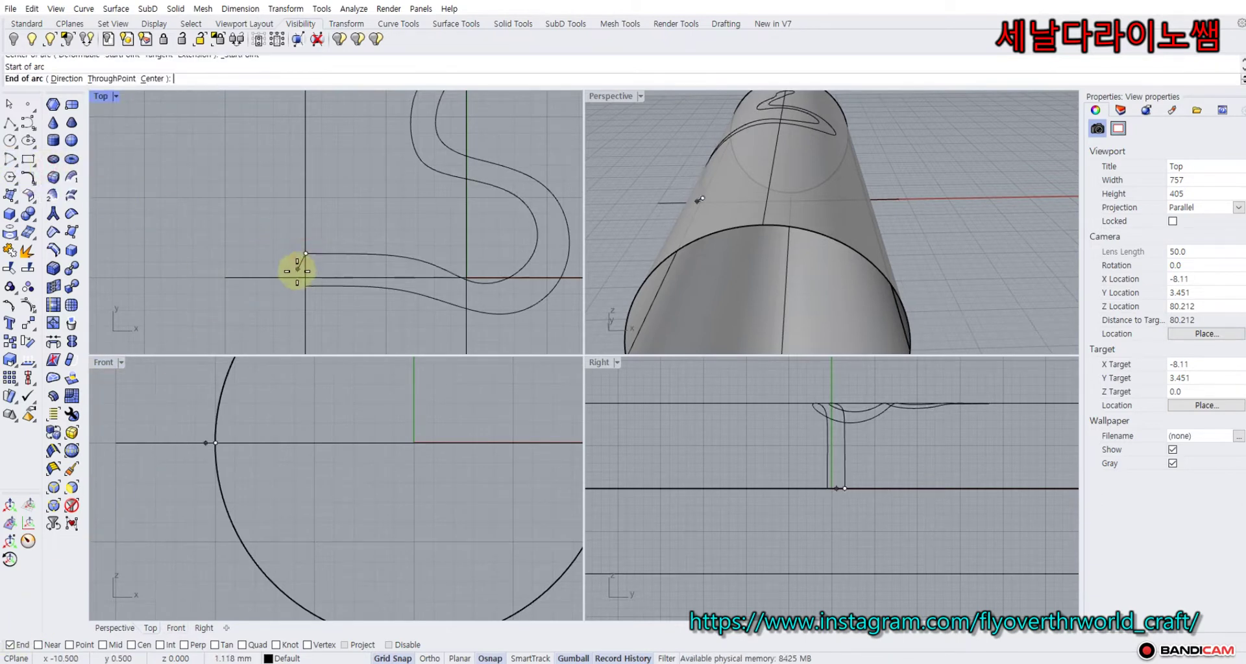
{"action": "left_click", "coordinate": [305, 285]}
{"action": "scroll", "coordinate": [302, 280], "scroll_direction": "up", "scroll_amount": 5}
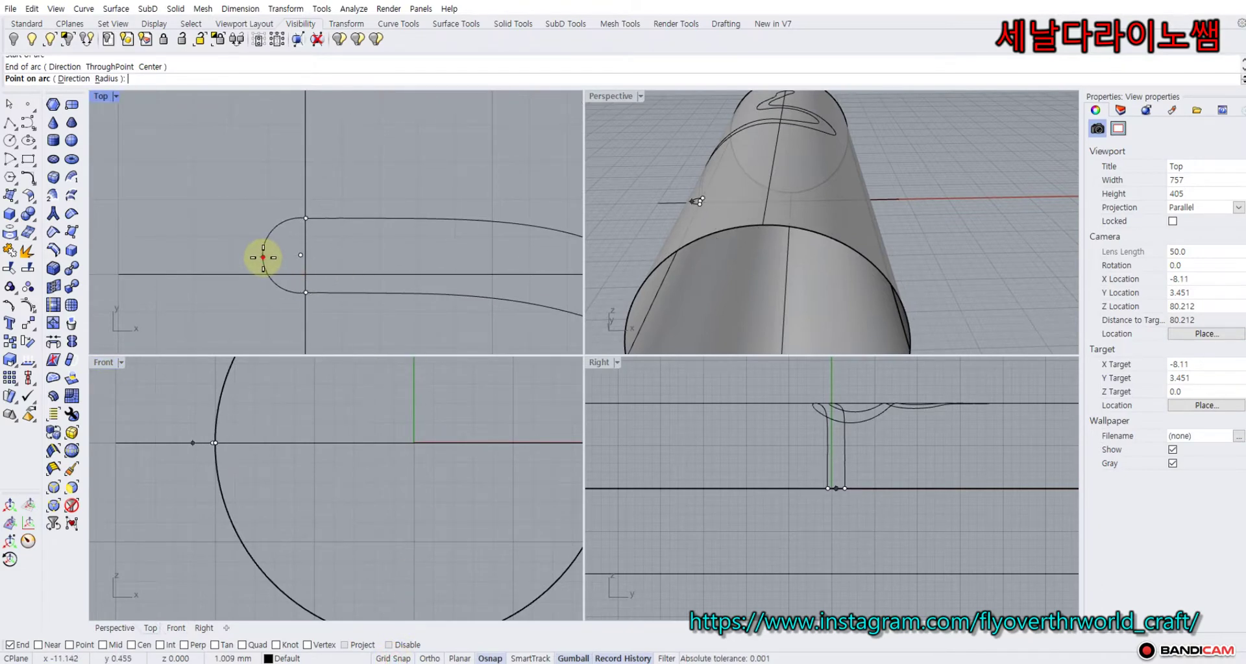
{"action": "left_click", "coordinate": [263, 257]}
{"action": "right_click_drag", "start_coordinate": [239, 212], "coordinate": [177, 174]}
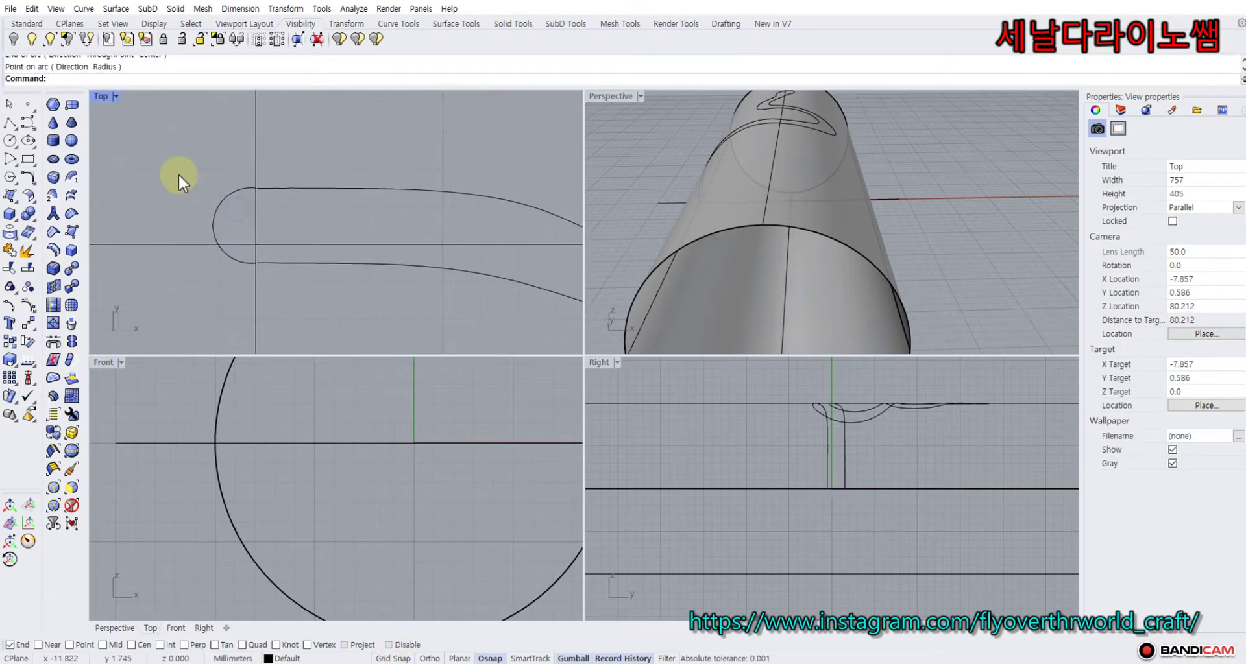
Run a SubD two-rail sweep with the two snake curves as rails and the tail arc as cross section, previewing it in a maximized Perspective view.
{"action": "left_click", "coordinate": [56, 199]}
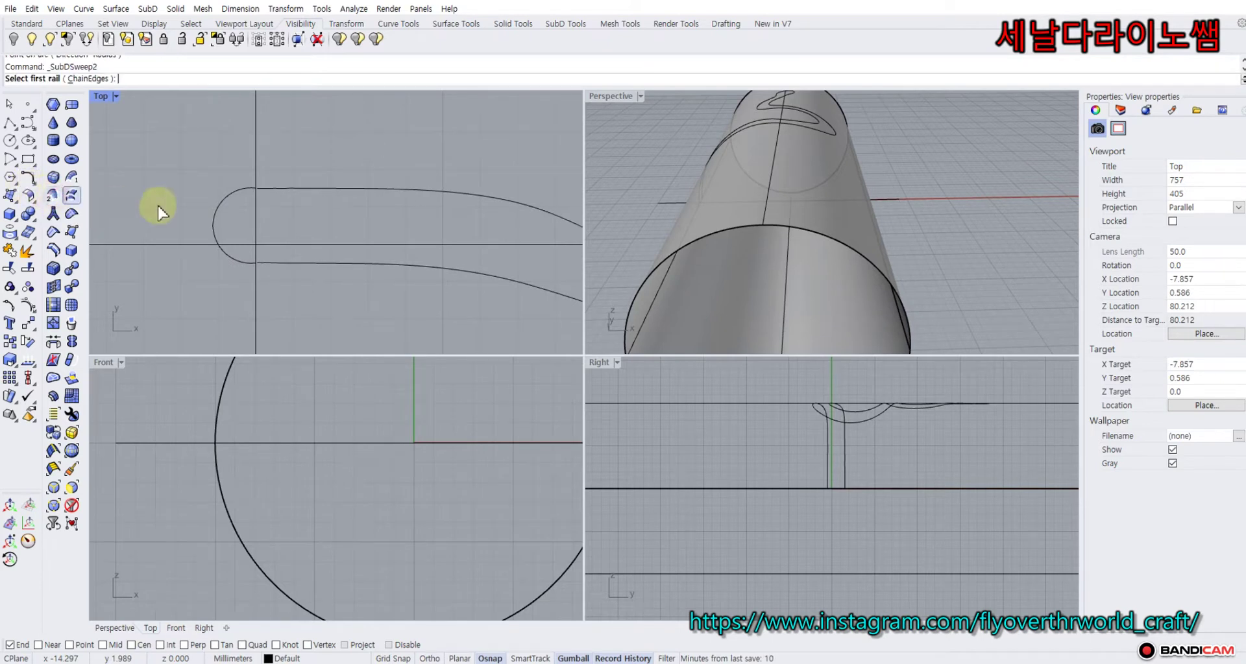
{"action": "left_click", "coordinate": [282, 189]}
{"action": "left_click", "coordinate": [278, 260]}
{"action": "left_click", "coordinate": [225, 195]}
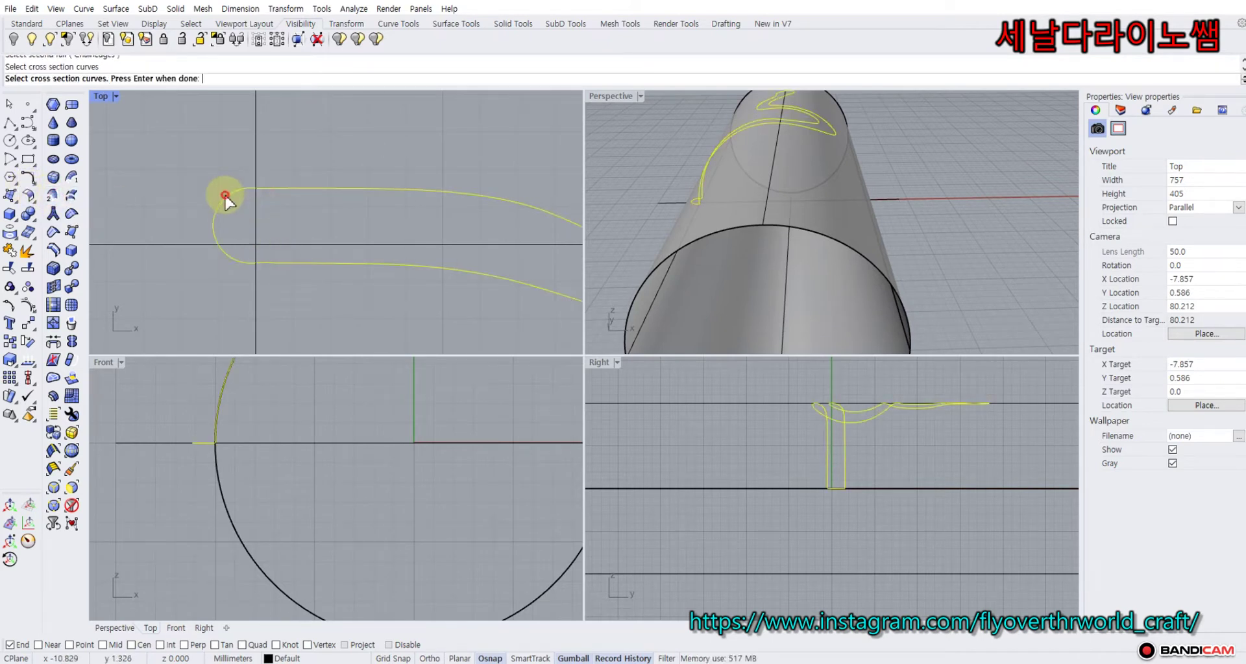
{"action": "key", "text": "Return"}
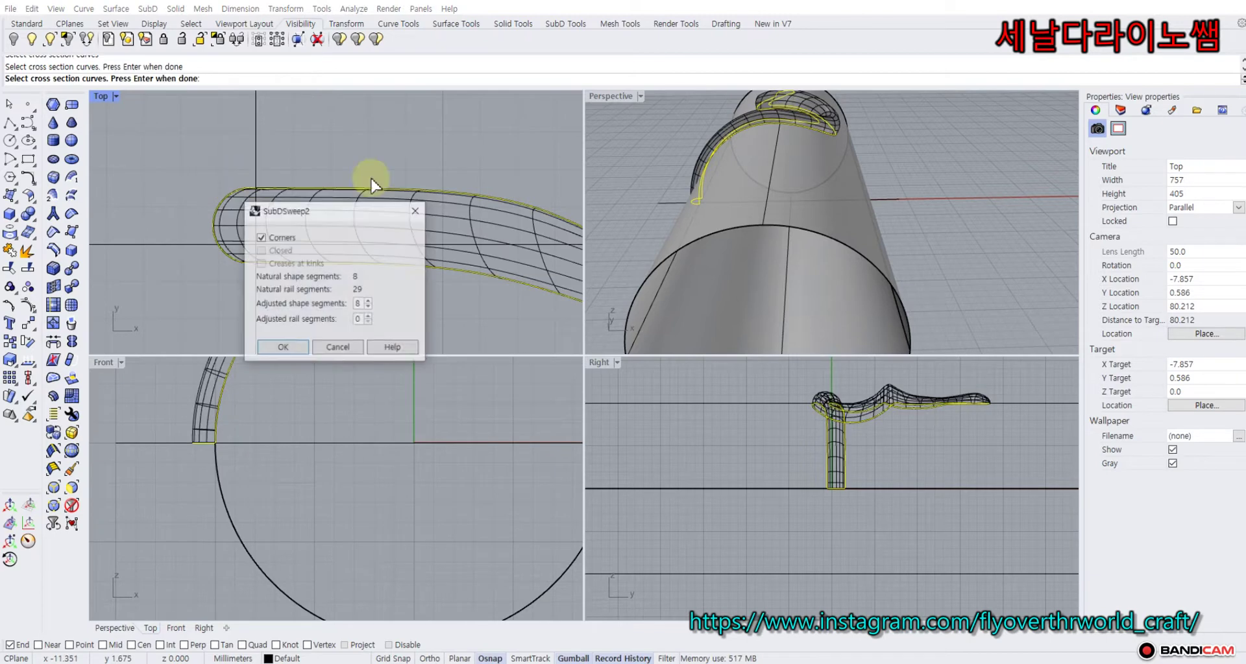
{"action": "double_click", "coordinate": [625, 98]}
{"action": "right_click_drag", "start_coordinate": [484, 197], "coordinate": [593, 329]}
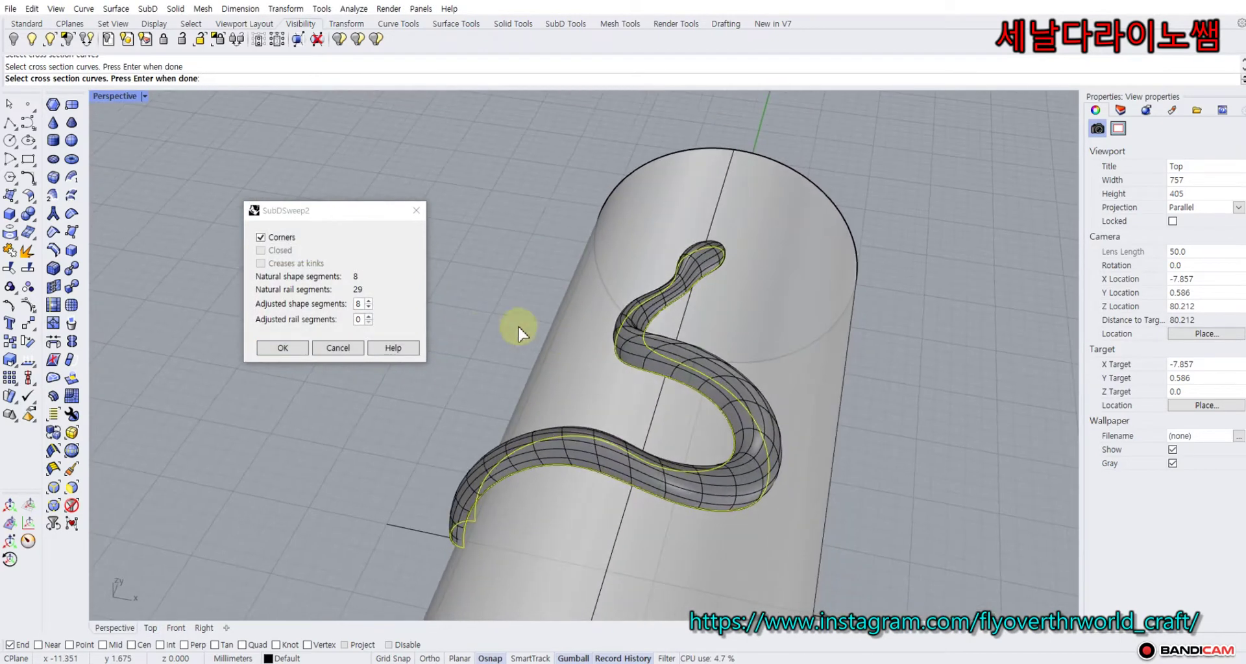
Set the sweep's adjusted shape segments to 3 and create the snake SubD.
{"action": "left_click", "coordinate": [369, 307]}
{"action": "left_click", "coordinate": [368, 307]}
{"action": "left_click", "coordinate": [369, 307]}
{"action": "left_click", "coordinate": [369, 306]}
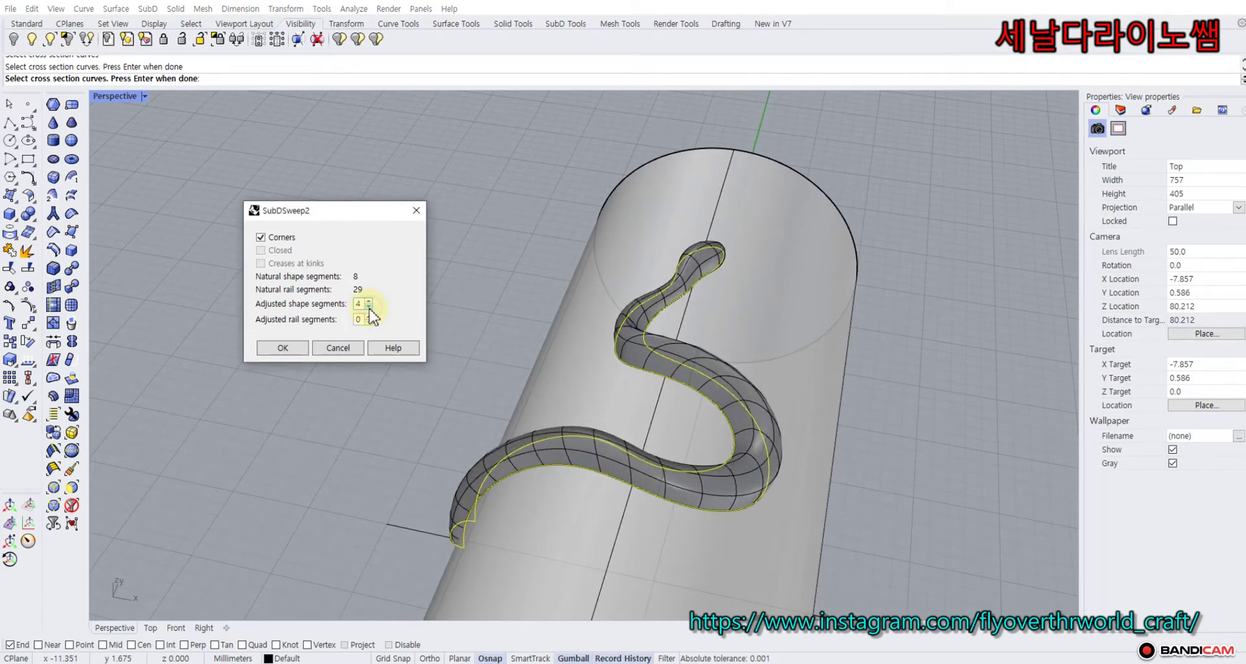
{"action": "left_click", "coordinate": [368, 307]}
{"action": "right_click_drag", "start_coordinate": [468, 316], "coordinate": [505, 326]}
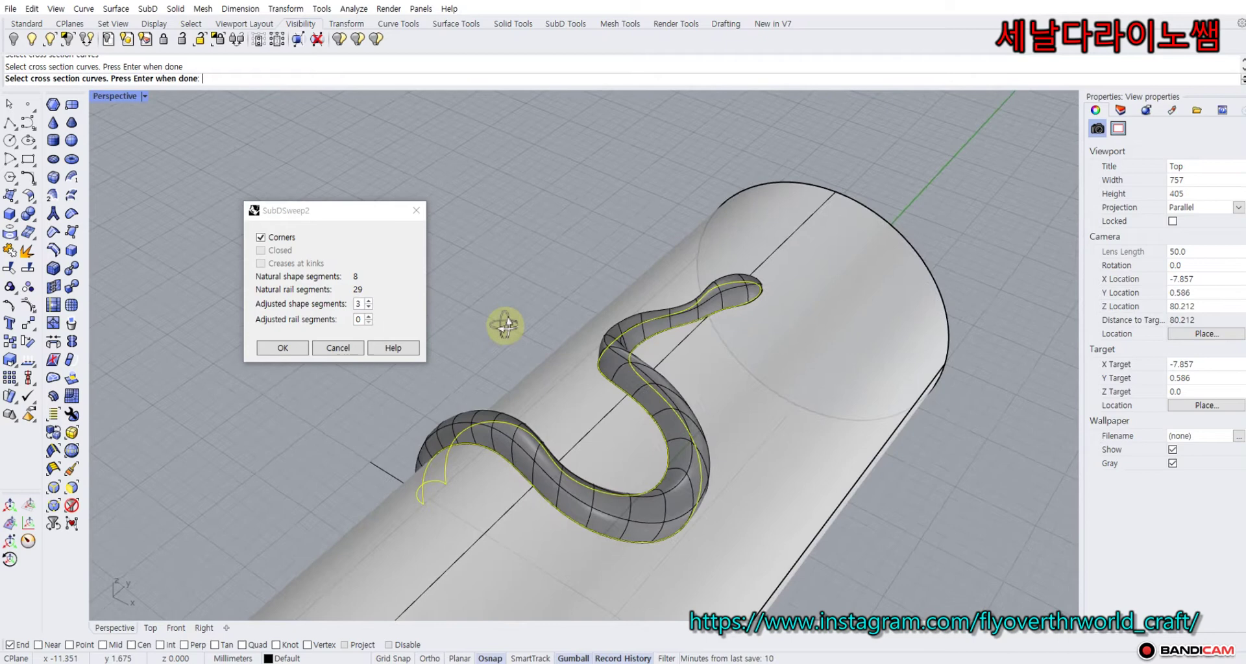
{"action": "left_click", "coordinate": [281, 349]}
{"action": "right_click_drag", "start_coordinate": [406, 322], "coordinate": [459, 290]}
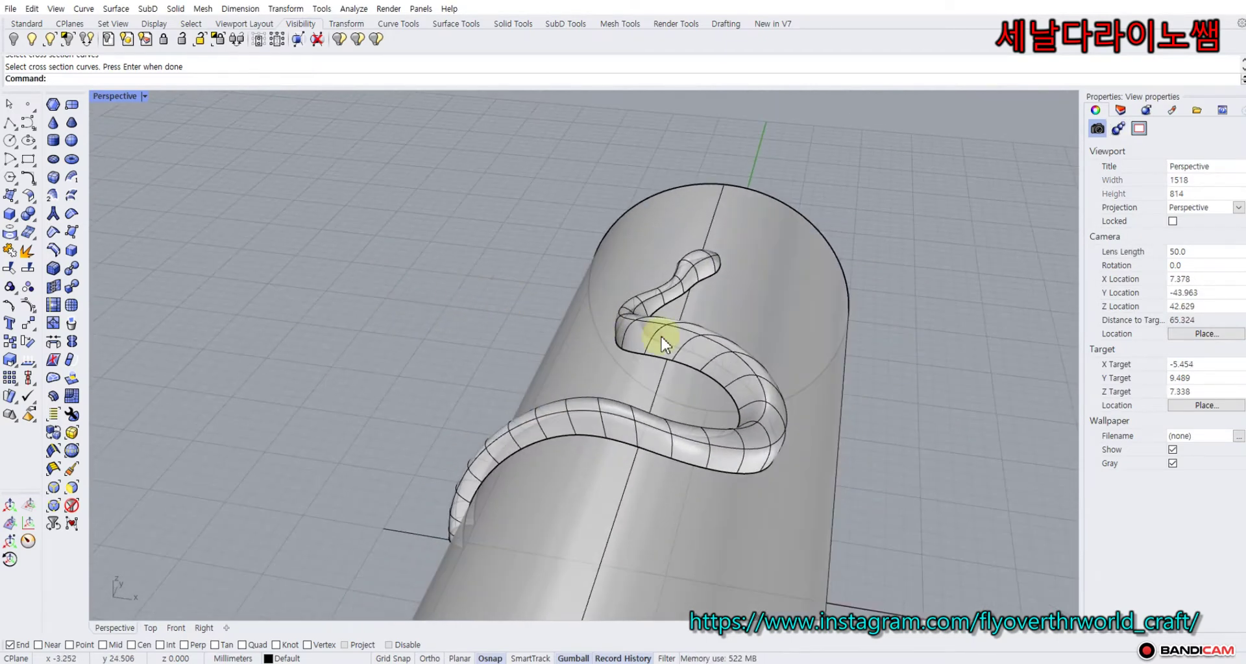
Hide the snake SubD and the two rail curves.
{"action": "left_click", "coordinate": [646, 351]}
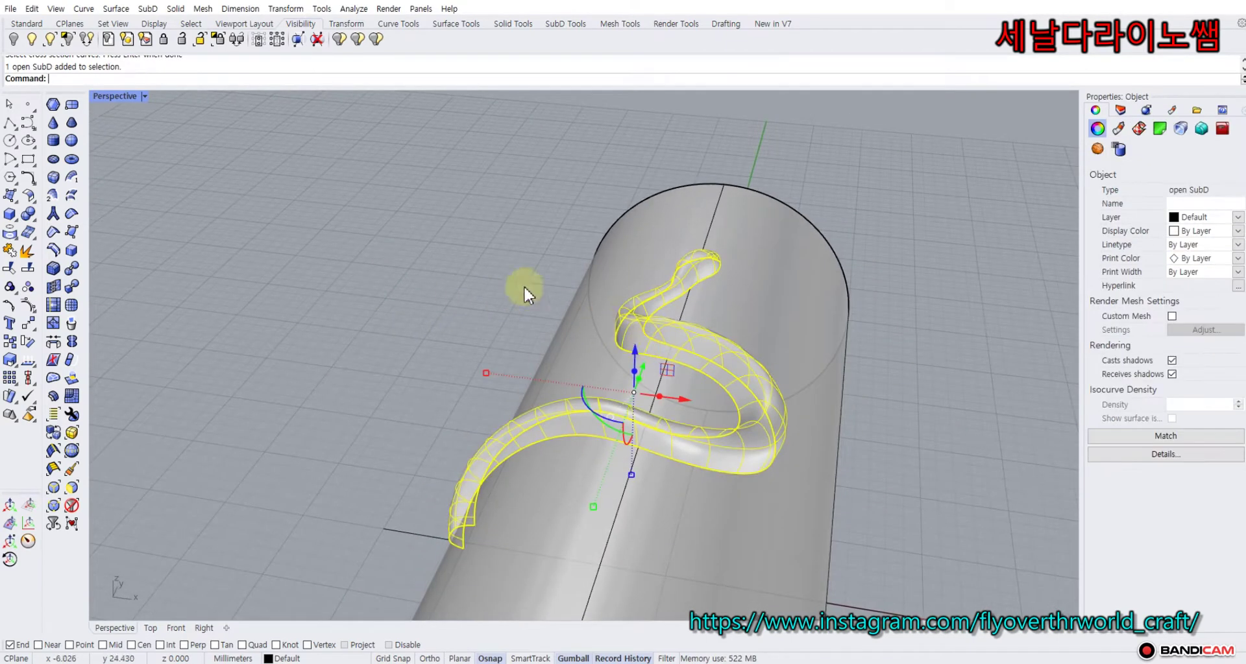
{"action": "left_click", "coordinate": [26, 40]}
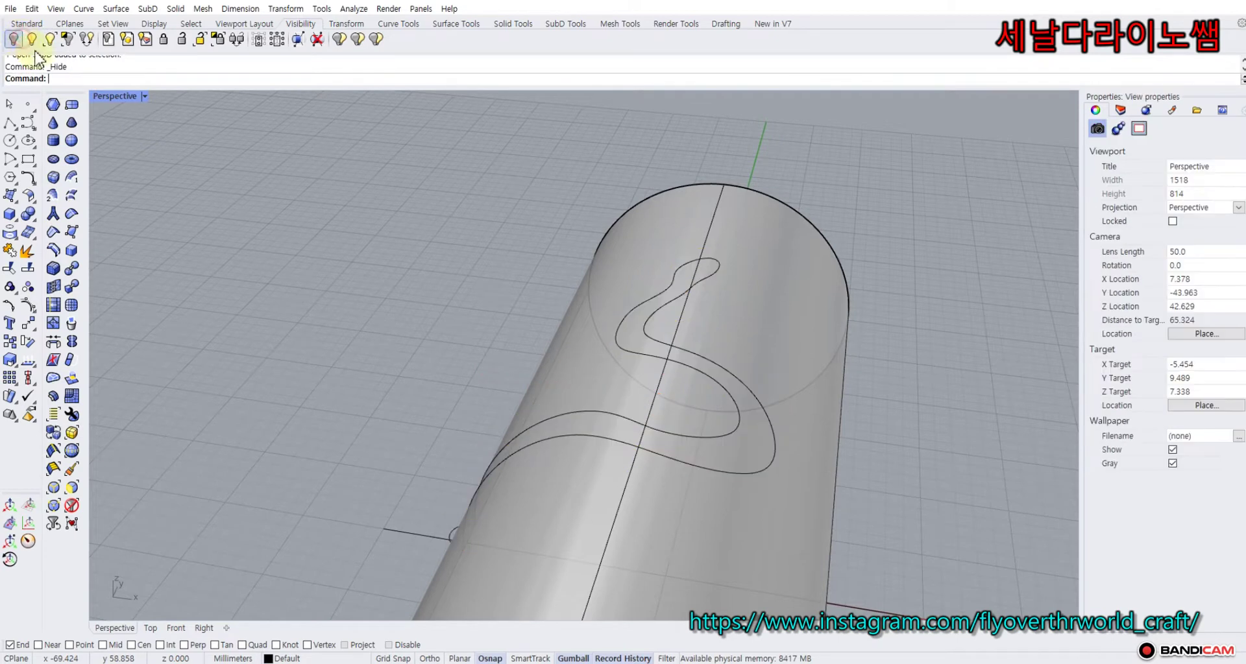
{"action": "left_click", "coordinate": [684, 285]}
{"action": "left_click", "coordinate": [668, 280], "text": "shift"}
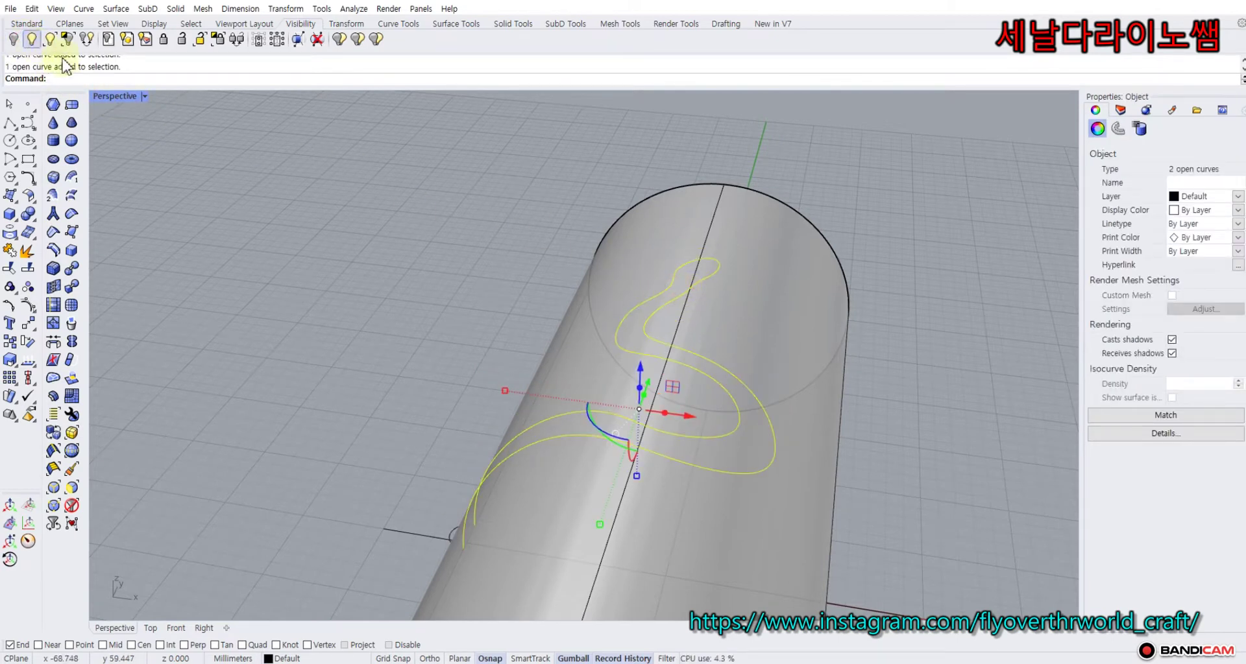
{"action": "left_click", "coordinate": [17, 42]}
{"action": "left_click", "coordinate": [16, 42]}
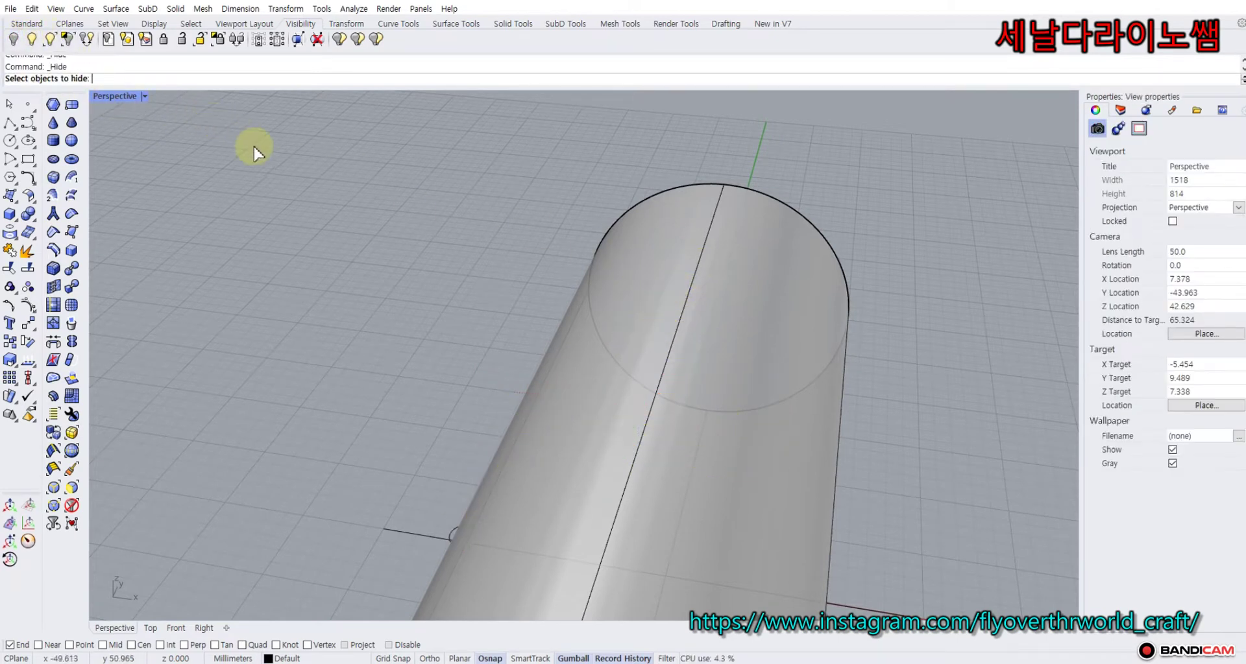
Show all hidden objects, then hide only the snake SubD.
{"action": "left_click", "coordinate": [33, 41]}
{"action": "left_click", "coordinate": [683, 277]}
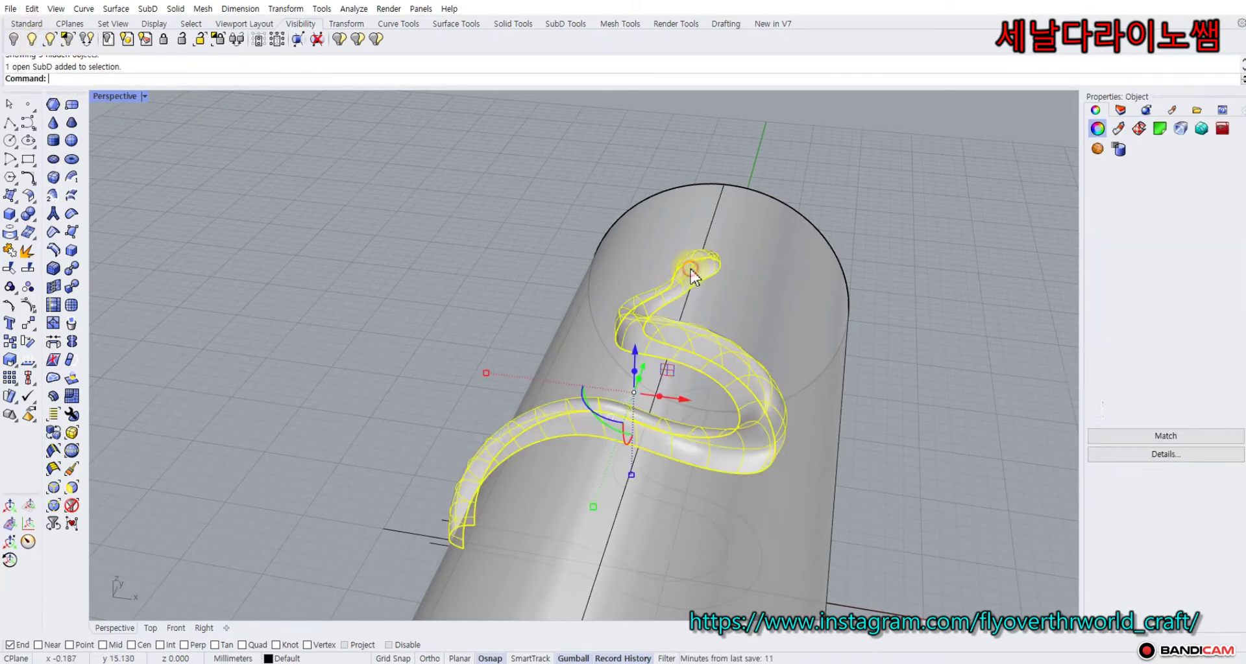
{"action": "left_click", "coordinate": [13, 38]}
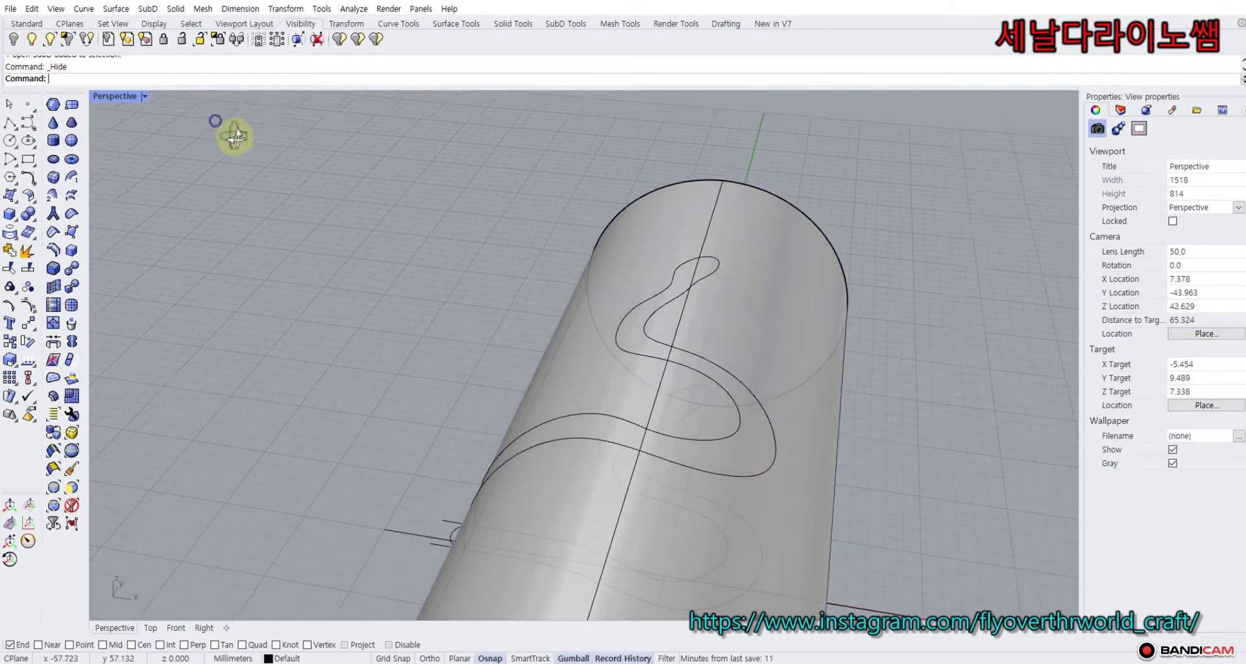
Maximize the Top view and, with grid snap on, start a degree-3 control point curve along y = 1 from about x = 11.5 to x = 8.5.
{"action": "right_click_drag", "start_coordinate": [237, 133], "coordinate": [115, 90]}
{"action": "double_click", "coordinate": [116, 91]}
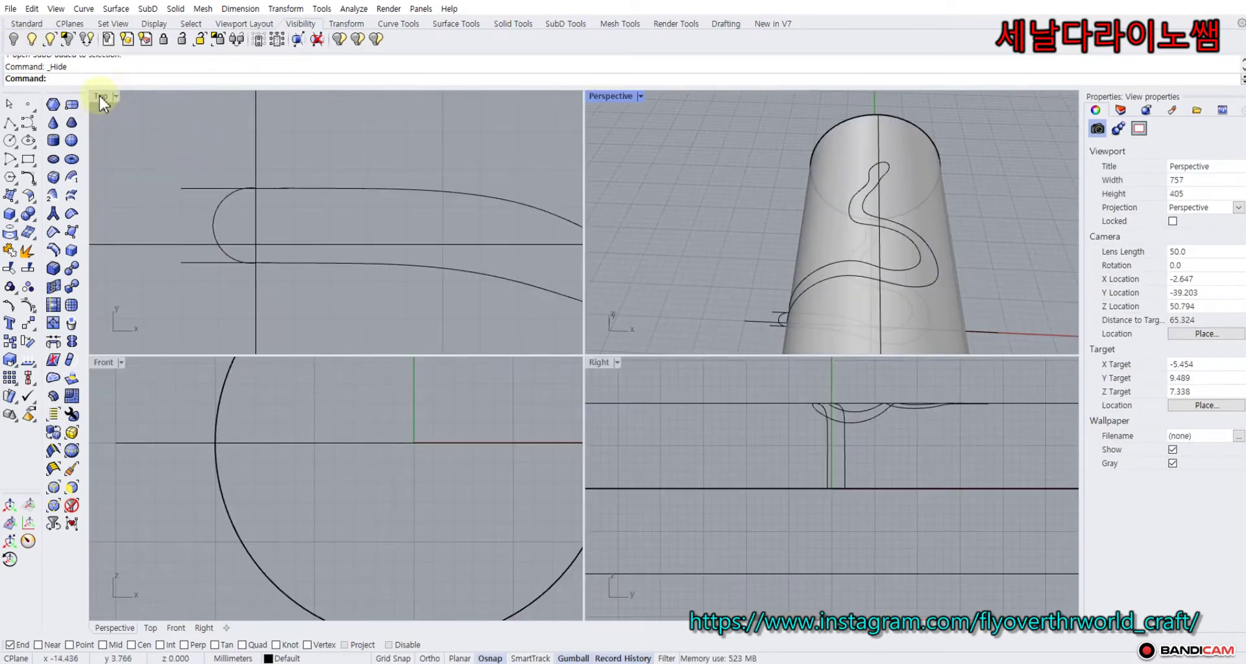
{"action": "double_click", "coordinate": [99, 95]}
{"action": "scroll", "coordinate": [376, 224], "scroll_direction": "down", "scroll_amount": 15}
{"action": "right_click_drag", "start_coordinate": [452, 208], "coordinate": [351, 271]}
{"action": "left_click", "coordinate": [29, 123]}
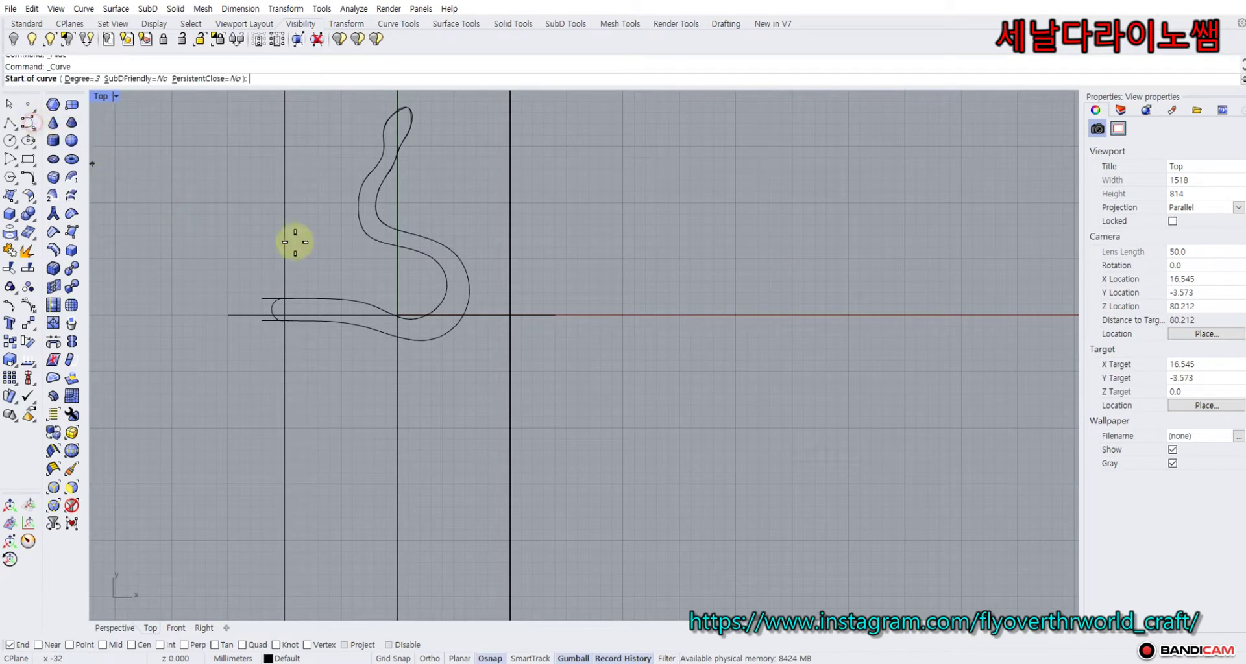
{"action": "scroll", "coordinate": [517, 321], "scroll_direction": "up", "scroll_amount": 4}
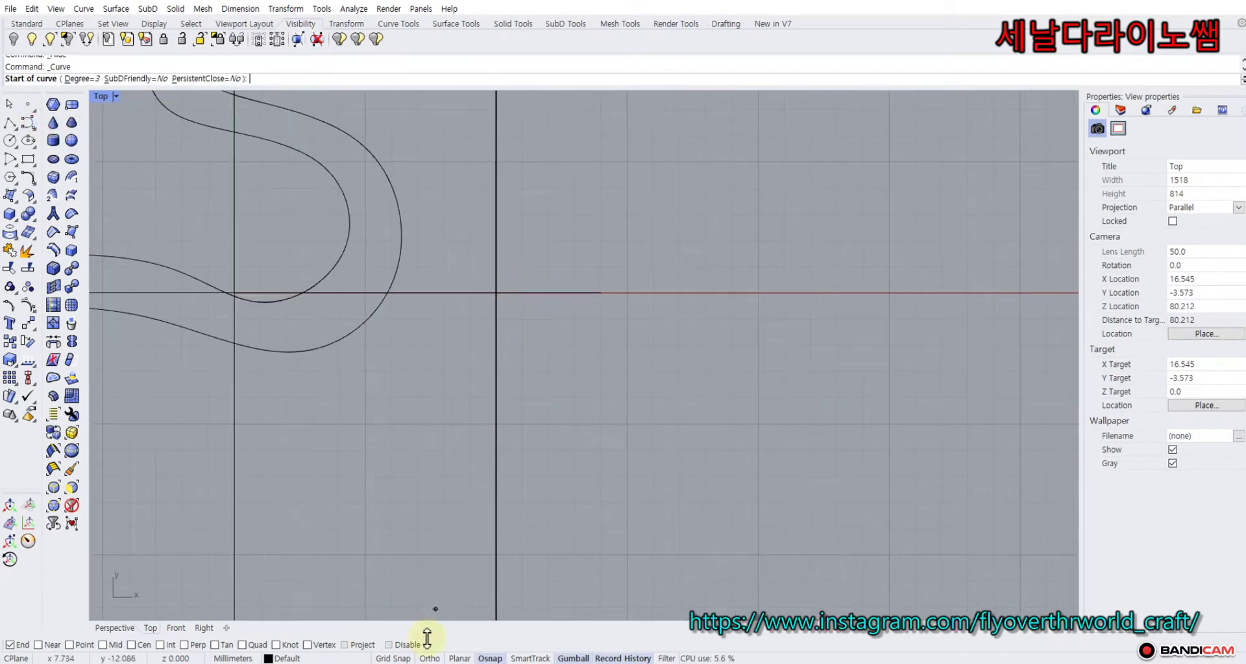
{"action": "left_click", "coordinate": [399, 658]}
{"action": "left_click", "coordinate": [533, 267]}
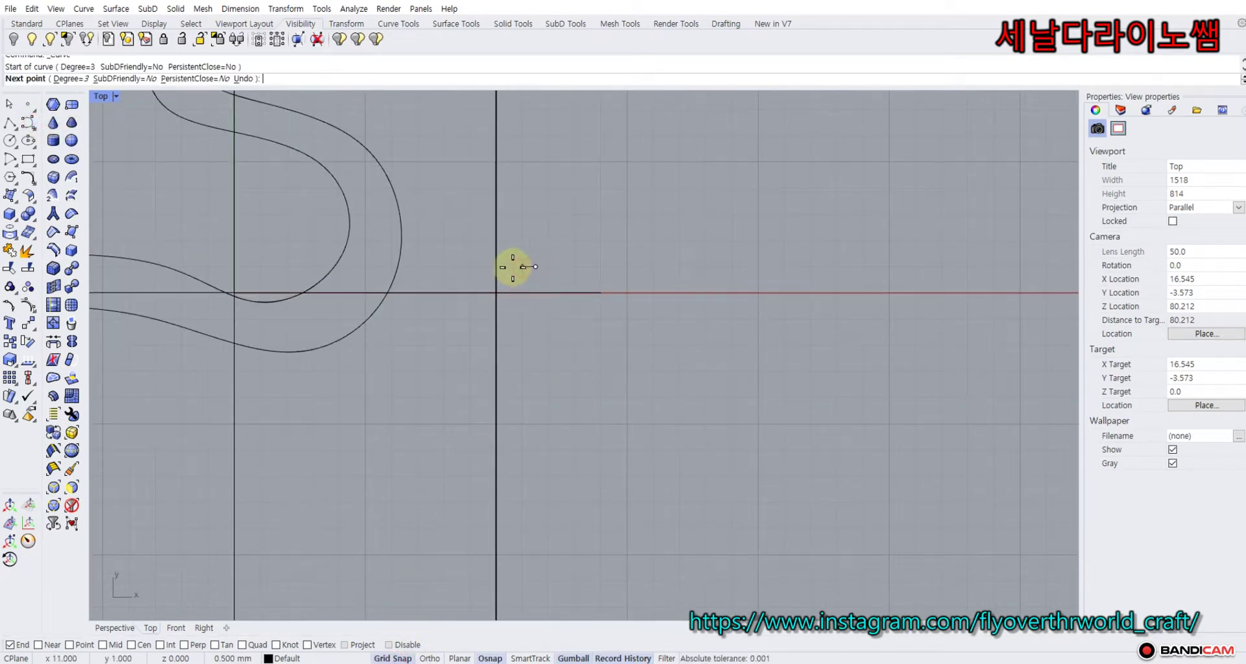
{"action": "left_click", "coordinate": [483, 267]}
{"action": "left_click", "coordinate": [457, 267]}
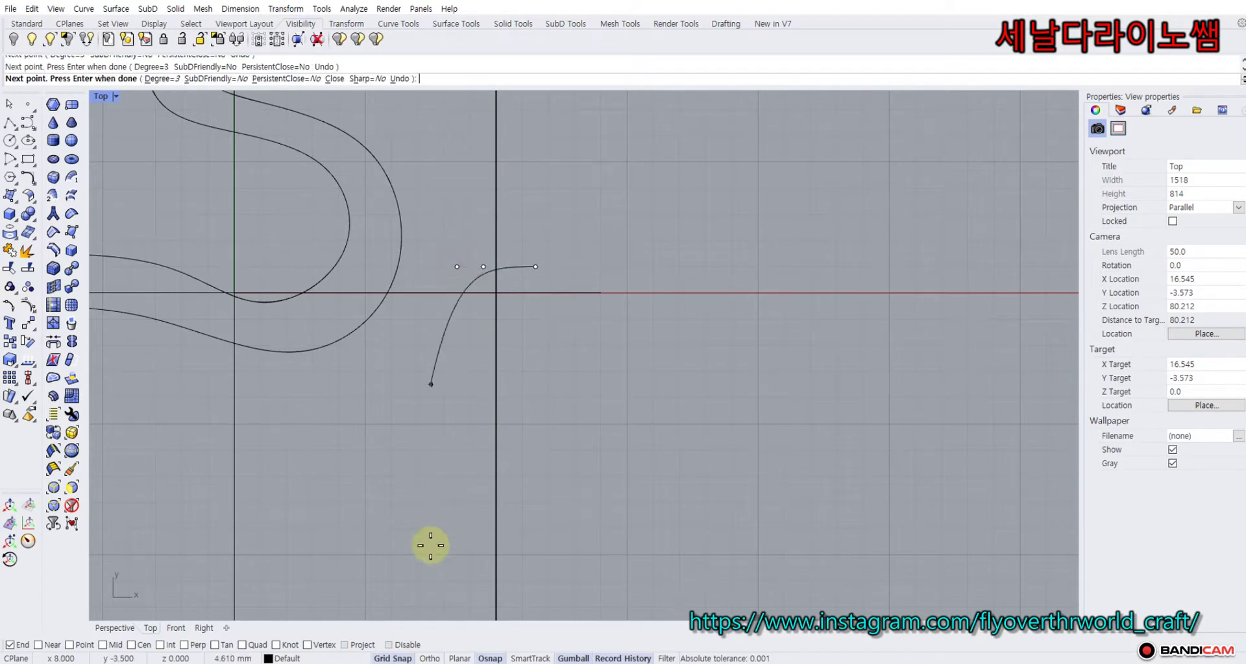
With grid snap off, continue the curve across the snake body and around a wide loop to about x = 2.6, y = -5.4.
{"action": "scroll", "coordinate": [398, 489], "scroll_direction": "down", "scroll_amount": 8}
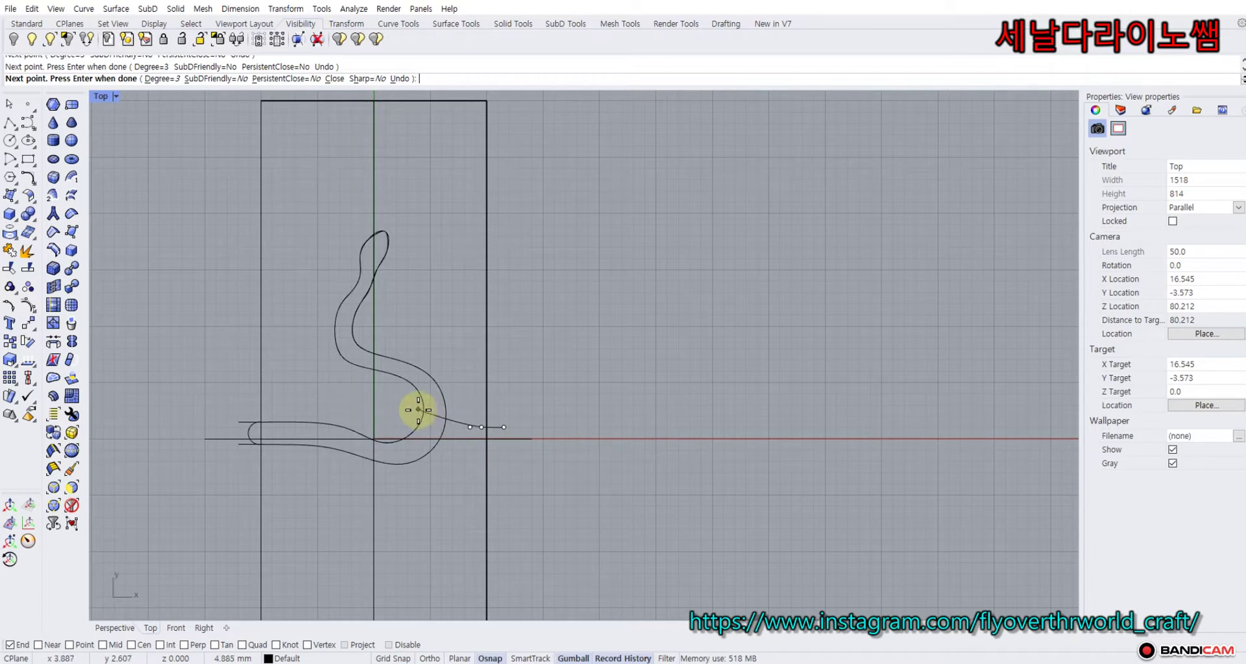
{"action": "left_click", "coordinate": [418, 410]}
{"action": "left_click", "coordinate": [389, 390]}
{"action": "left_click", "coordinate": [350, 380]}
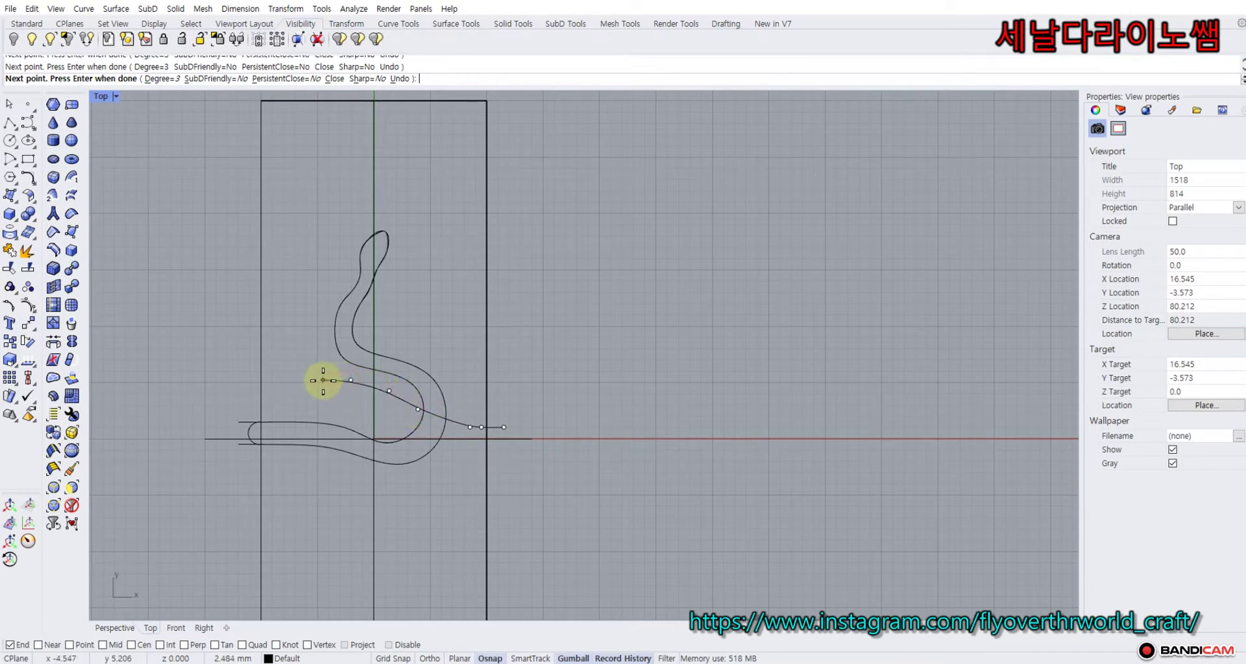
{"action": "left_click", "coordinate": [318, 381]}
{"action": "left_click", "coordinate": [289, 409]}
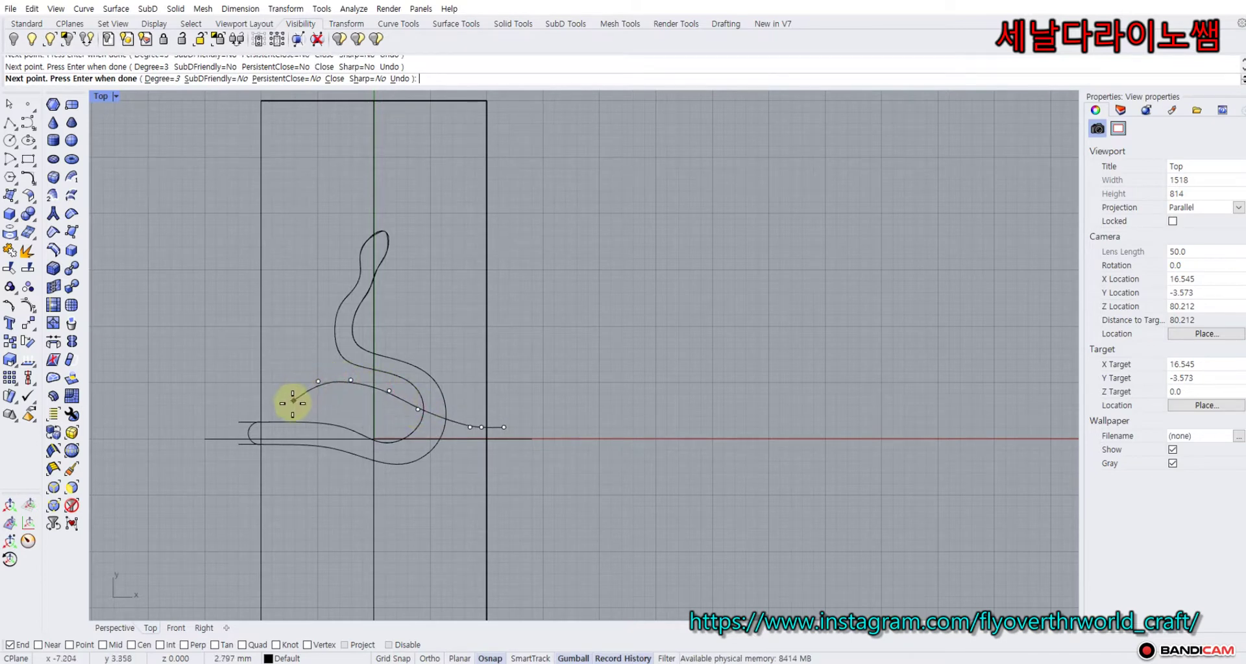
{"action": "left_click", "coordinate": [296, 466]}
{"action": "left_click", "coordinate": [341, 494]}
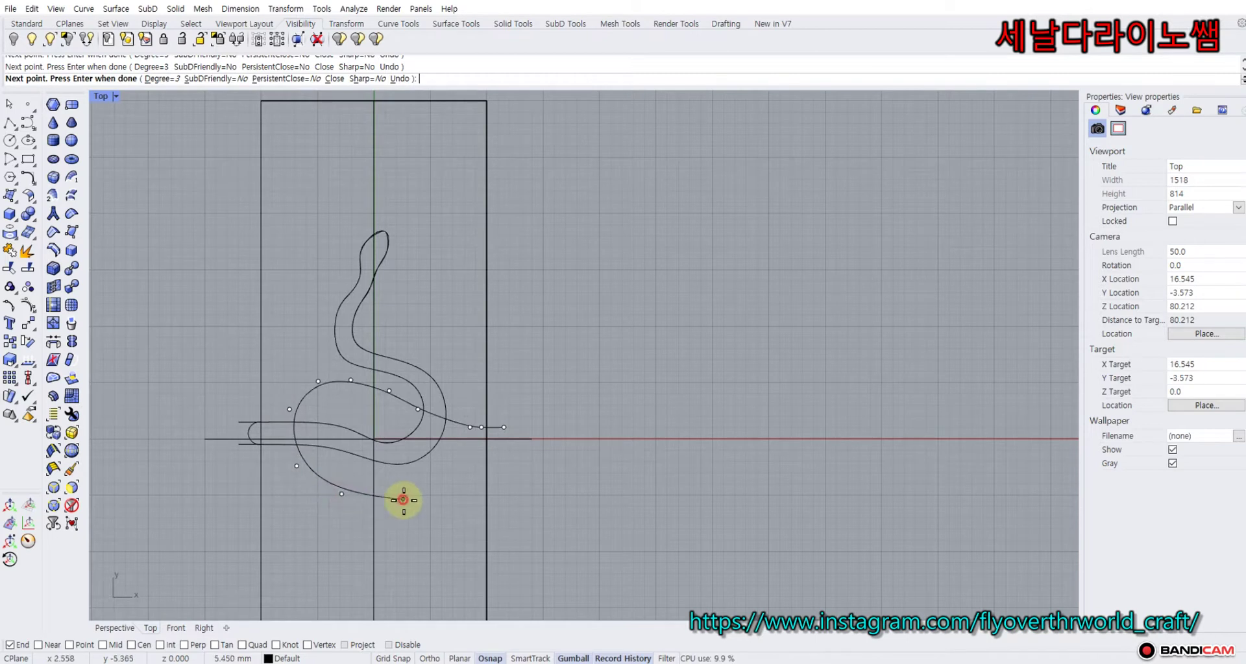
{"action": "left_click", "coordinate": [403, 499]}
Extend the curve in an S-shaped wave down to a tail tip at about x = 0.4, y = -20.
{"action": "left_click", "coordinate": [426, 519]}
{"action": "right_click_drag", "start_coordinate": [426, 528], "coordinate": [497, 441]}
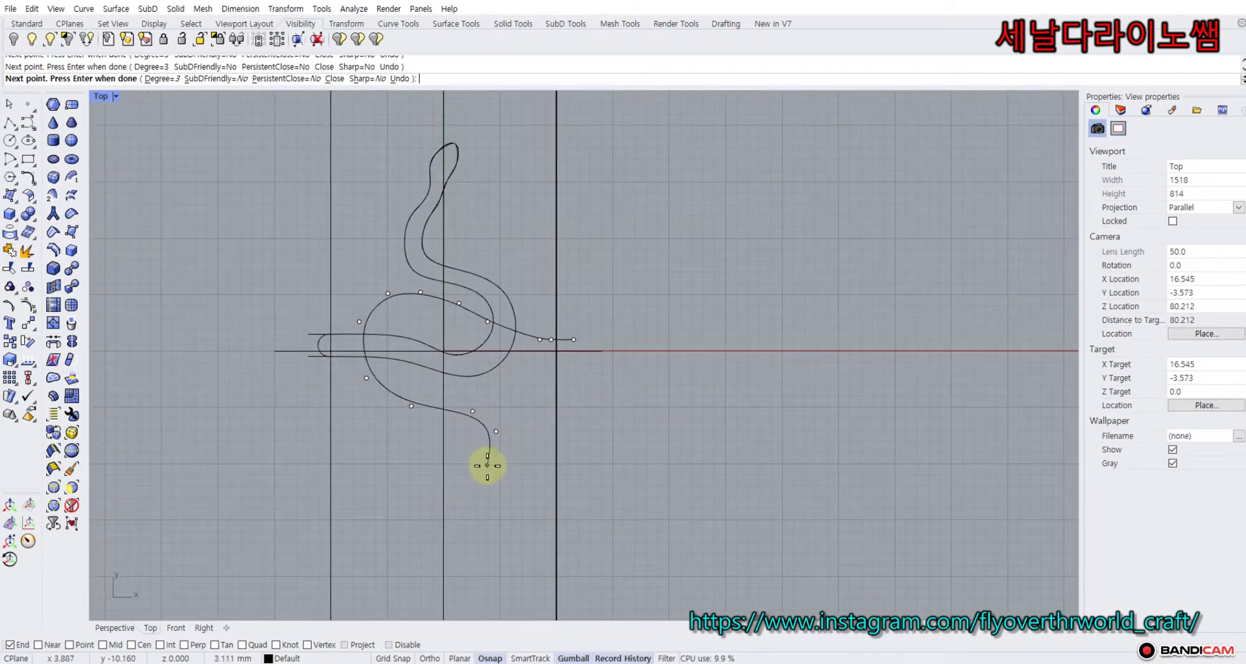
{"action": "left_click", "coordinate": [487, 465]}
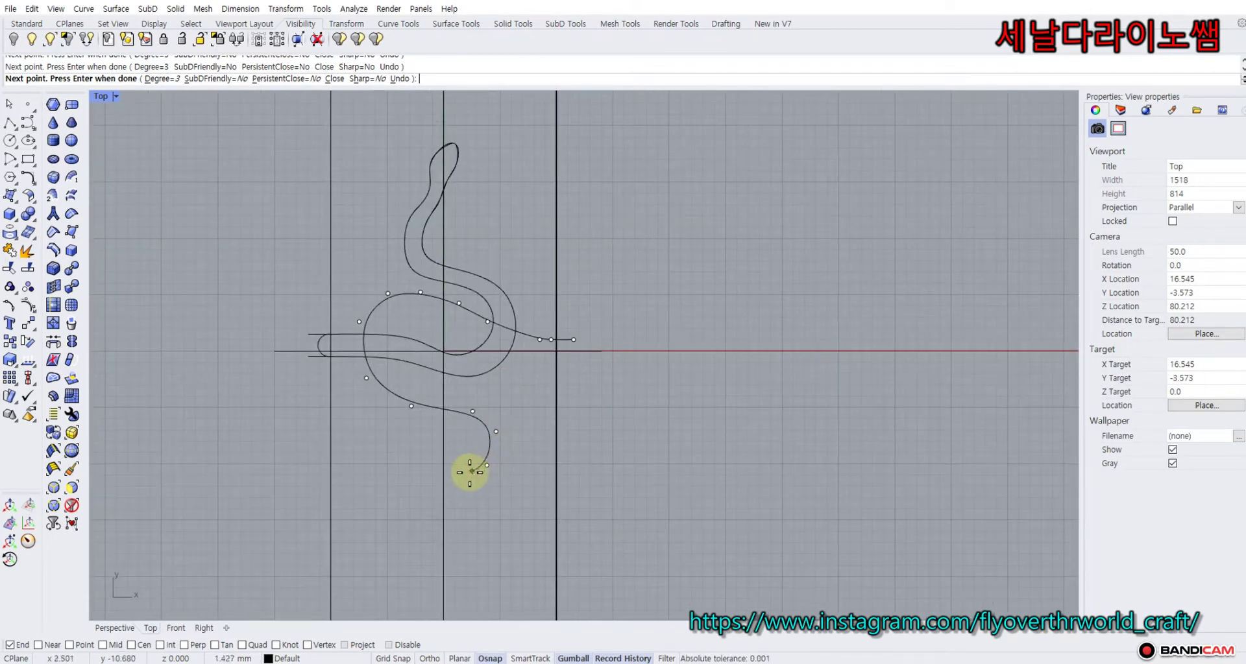
{"action": "left_click", "coordinate": [408, 478]}
{"action": "left_click", "coordinate": [405, 514]}
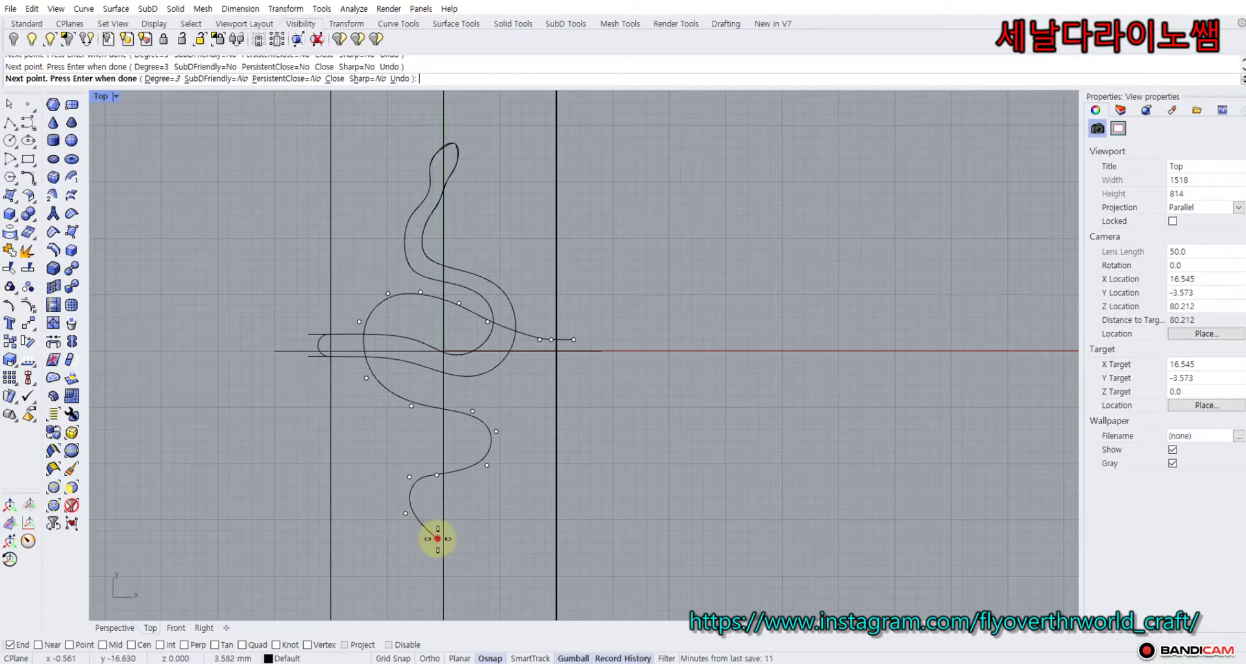
{"action": "left_click", "coordinate": [437, 539]}
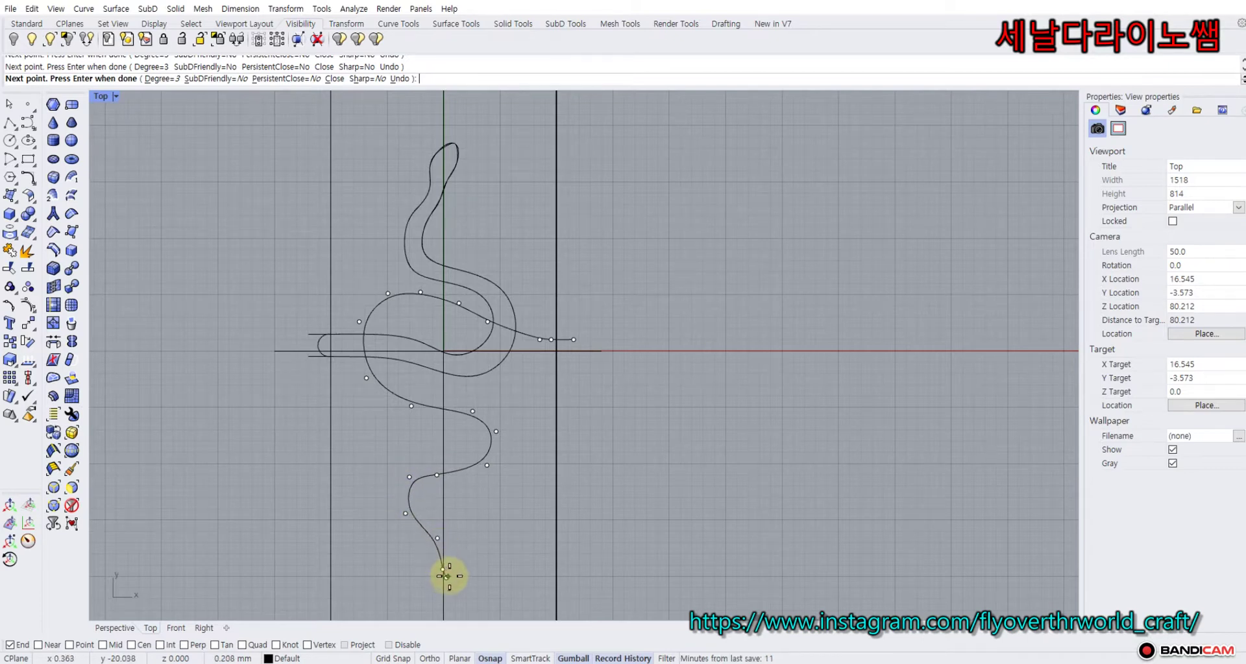
{"action": "left_click", "coordinate": [449, 570]}
Bring the curve back up from the tail tip, following the first side with a gradually widening gap up to the large loop.
{"action": "left_click", "coordinate": [448, 537]}
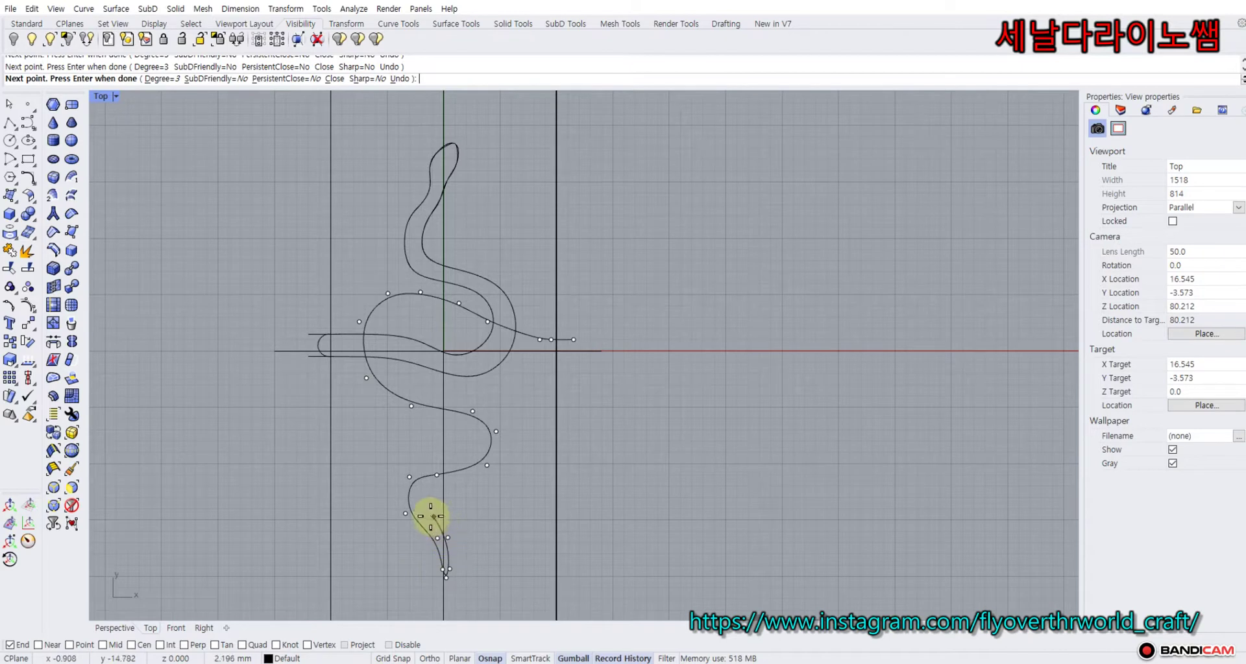
{"action": "left_click", "coordinate": [426, 515]}
{"action": "left_click", "coordinate": [424, 493]}
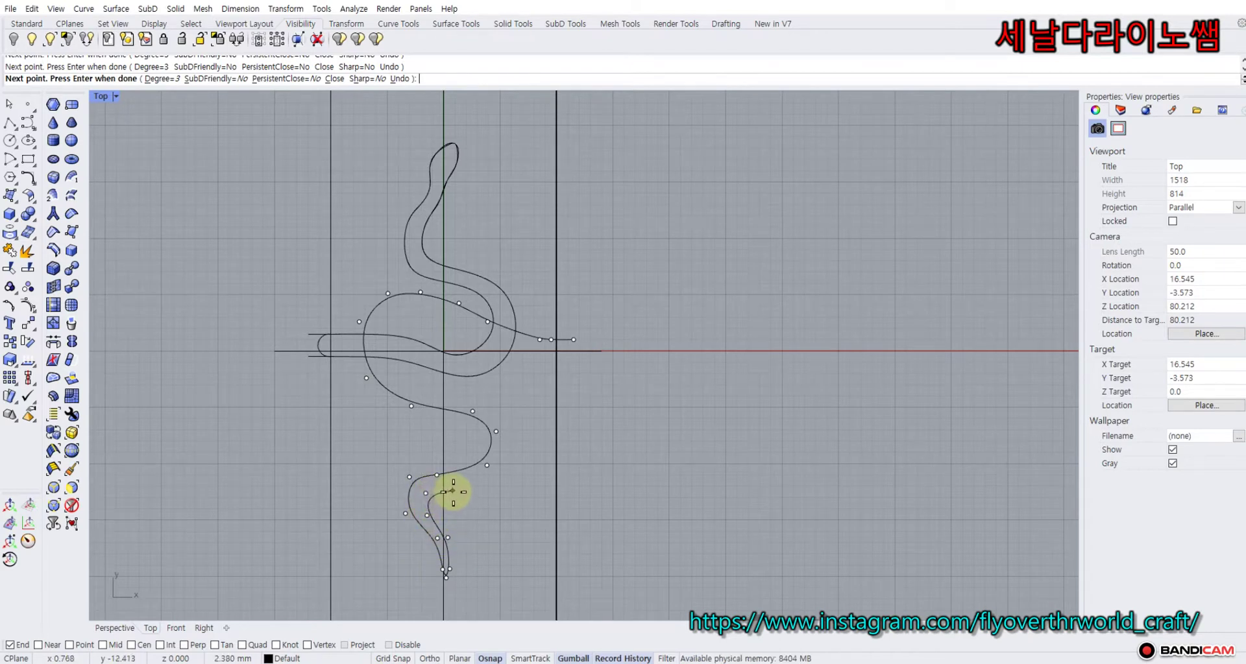
{"action": "left_click", "coordinate": [453, 491]}
{"action": "left_click", "coordinate": [503, 473]}
{"action": "left_click", "coordinate": [514, 432]}
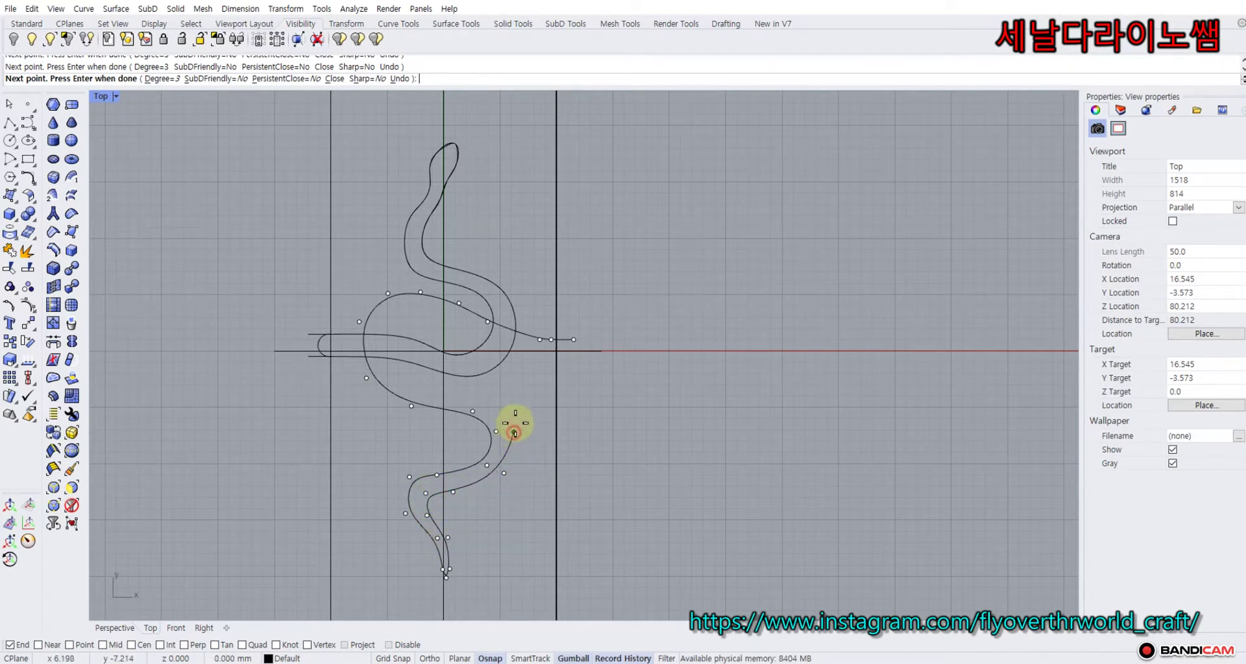
{"action": "left_click", "coordinate": [494, 401]}
{"action": "left_click", "coordinate": [435, 388]}
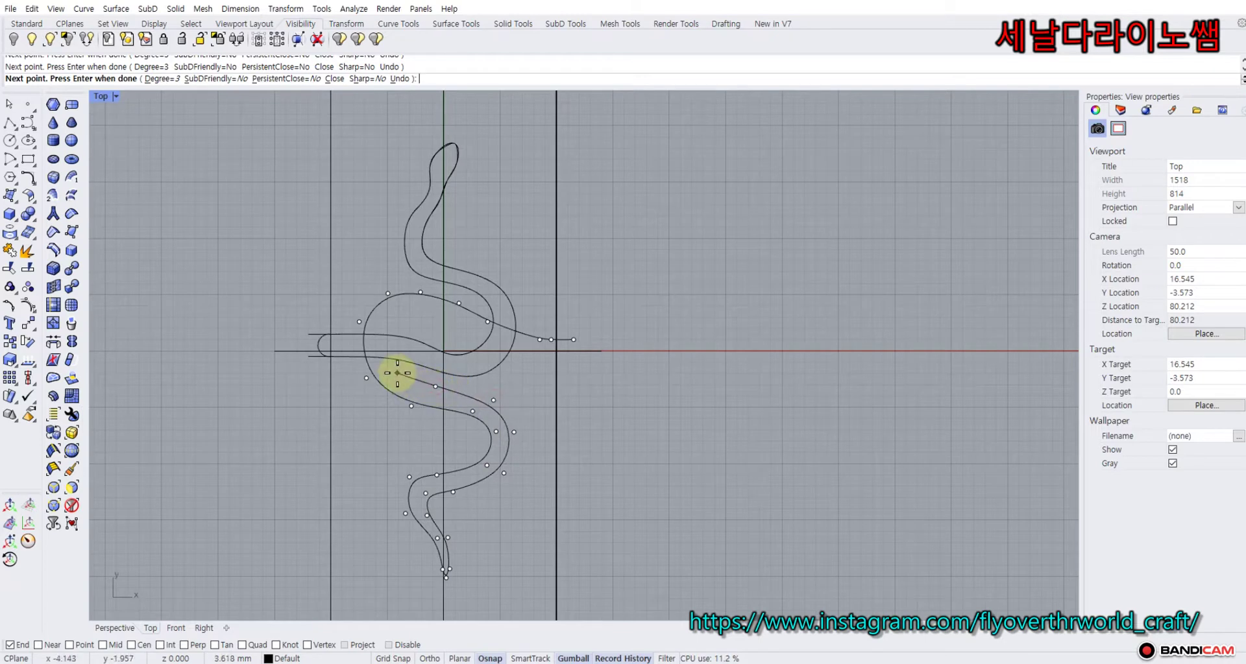
Continue the curve around the inside of the large loop and back toward the ring's centre line.
{"action": "left_click", "coordinate": [396, 372]}
{"action": "left_click", "coordinate": [386, 332]}
{"action": "left_click", "coordinate": [401, 320]}
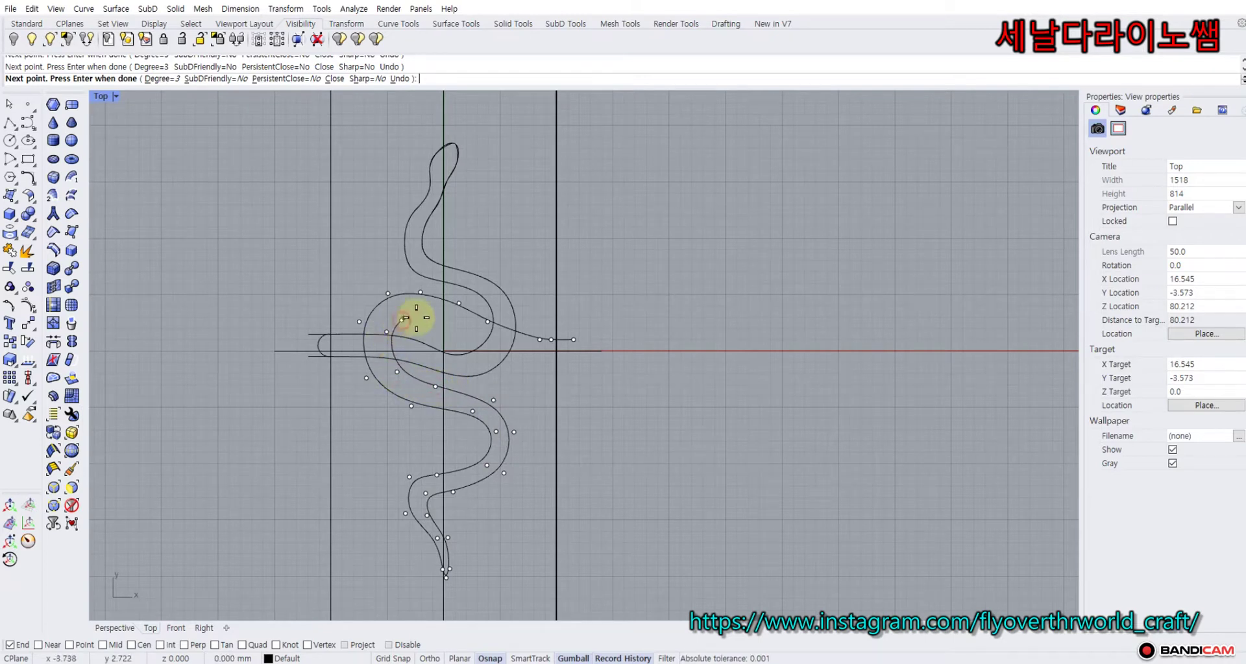
{"action": "left_click", "coordinate": [428, 318]}
{"action": "left_click", "coordinate": [457, 331]}
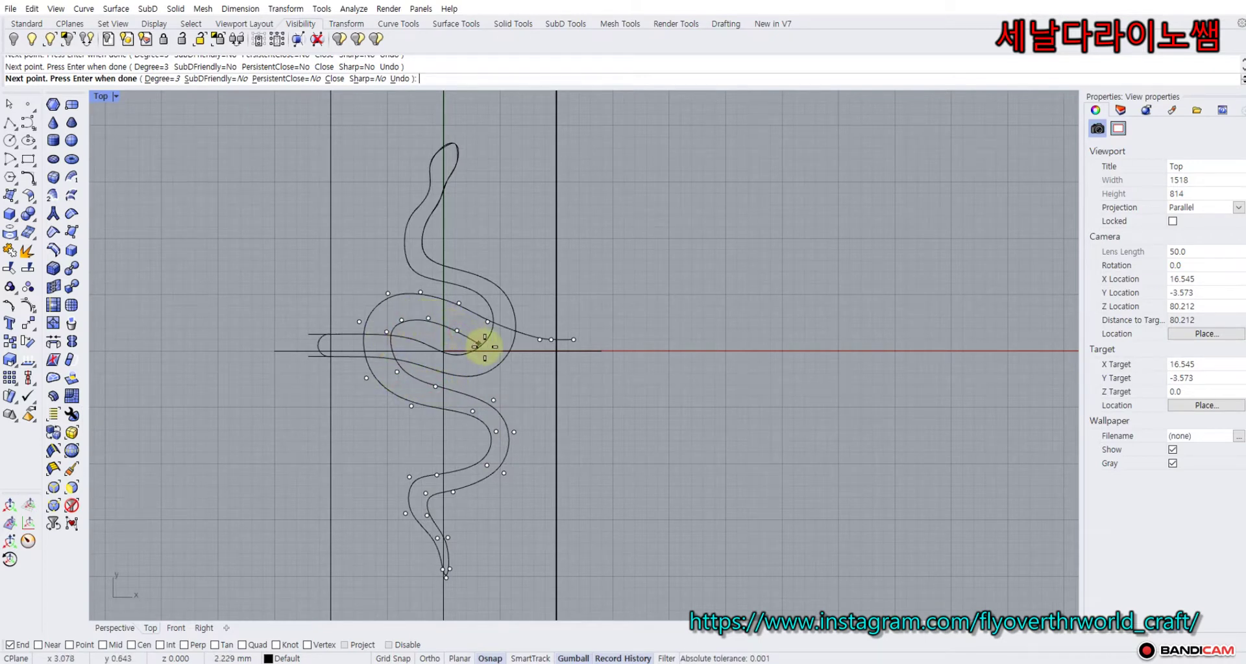
{"action": "left_click", "coordinate": [484, 346]}
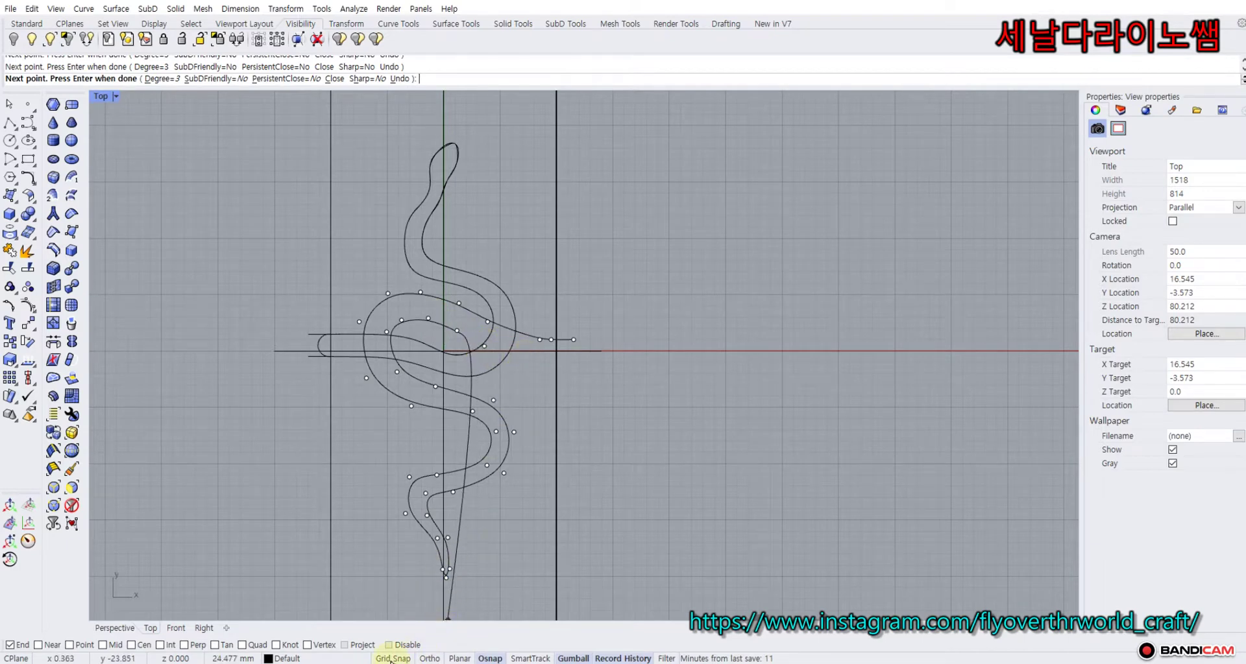
With grid snap on, finish the curve along y = -1.5 from x = 8 to about x = 11.5.
{"action": "scroll", "coordinate": [520, 372], "scroll_direction": "up", "scroll_amount": 6}
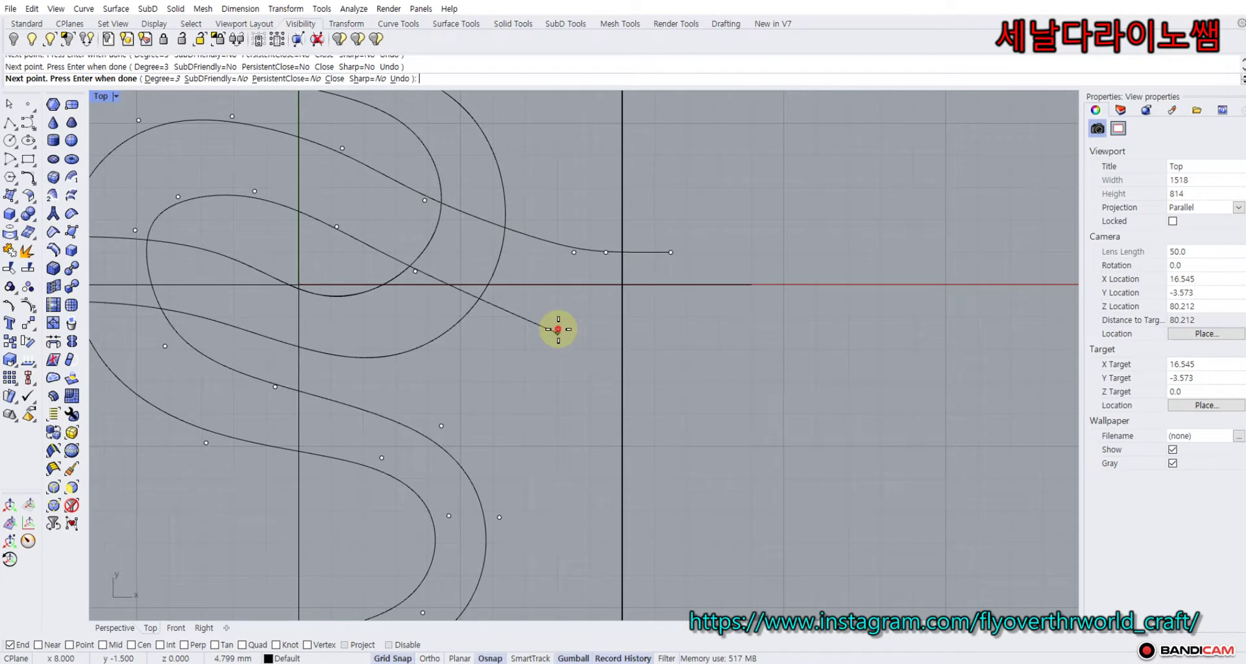
{"action": "left_click", "coordinate": [557, 330]}
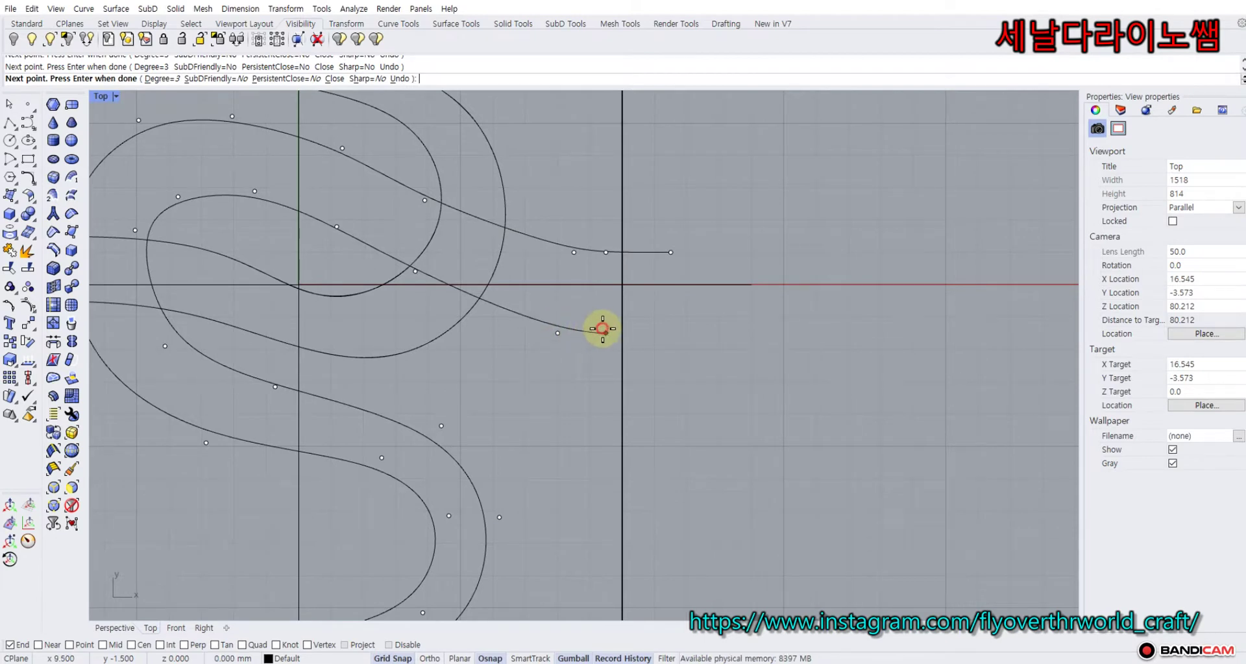
{"action": "left_click", "coordinate": [602, 329]}
{"action": "left_click", "coordinate": [672, 330]}
{"action": "key", "text": "Return"}
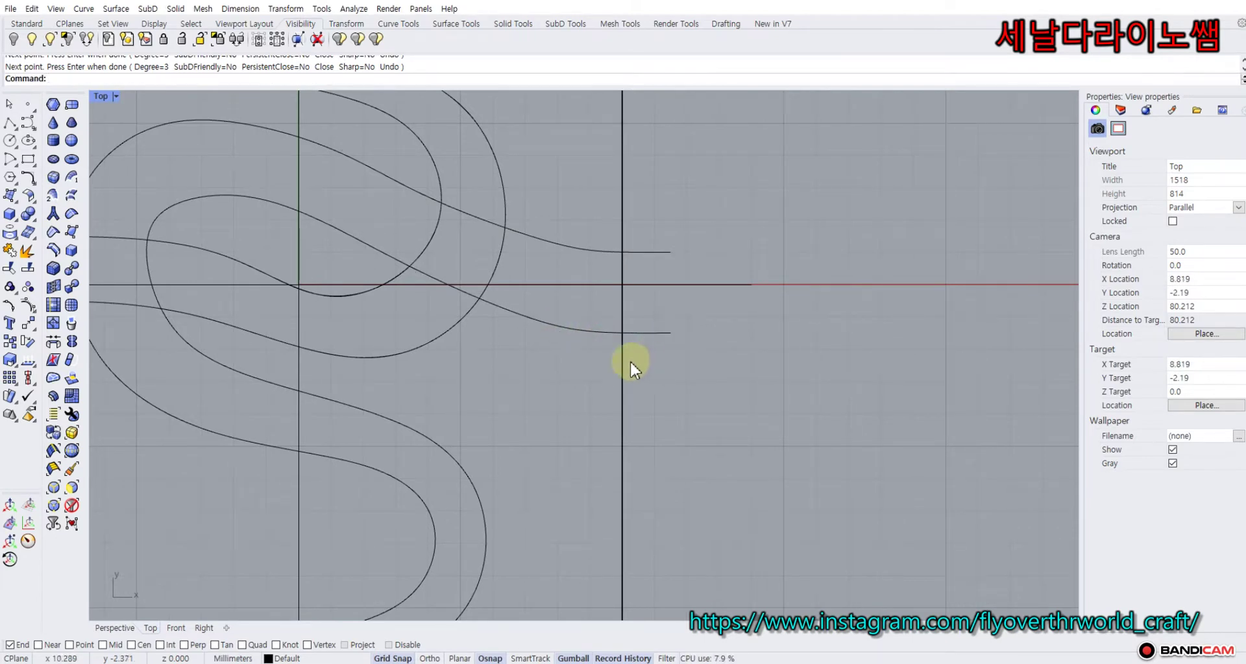
Hide the four original snake curves, keeping the new tail curve on display.
{"action": "scroll", "coordinate": [613, 360], "scroll_direction": "down", "scroll_amount": 5}
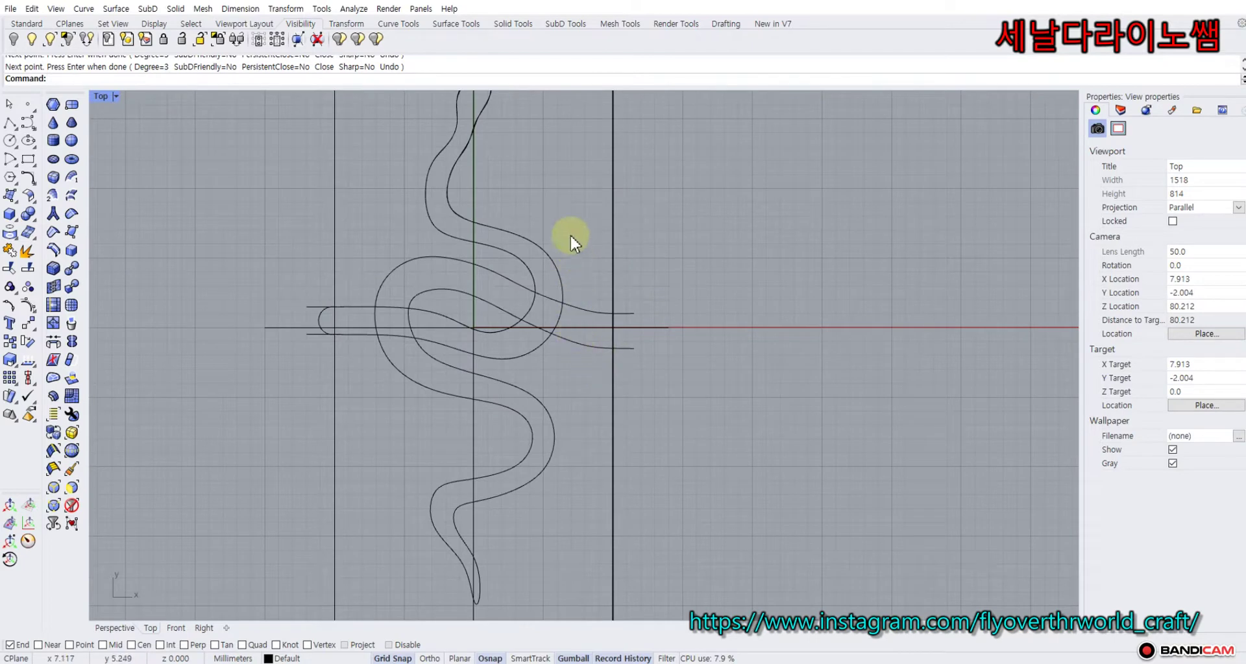
{"action": "left_click_drag", "start_coordinate": [515, 262], "coordinate": [515, 263]}
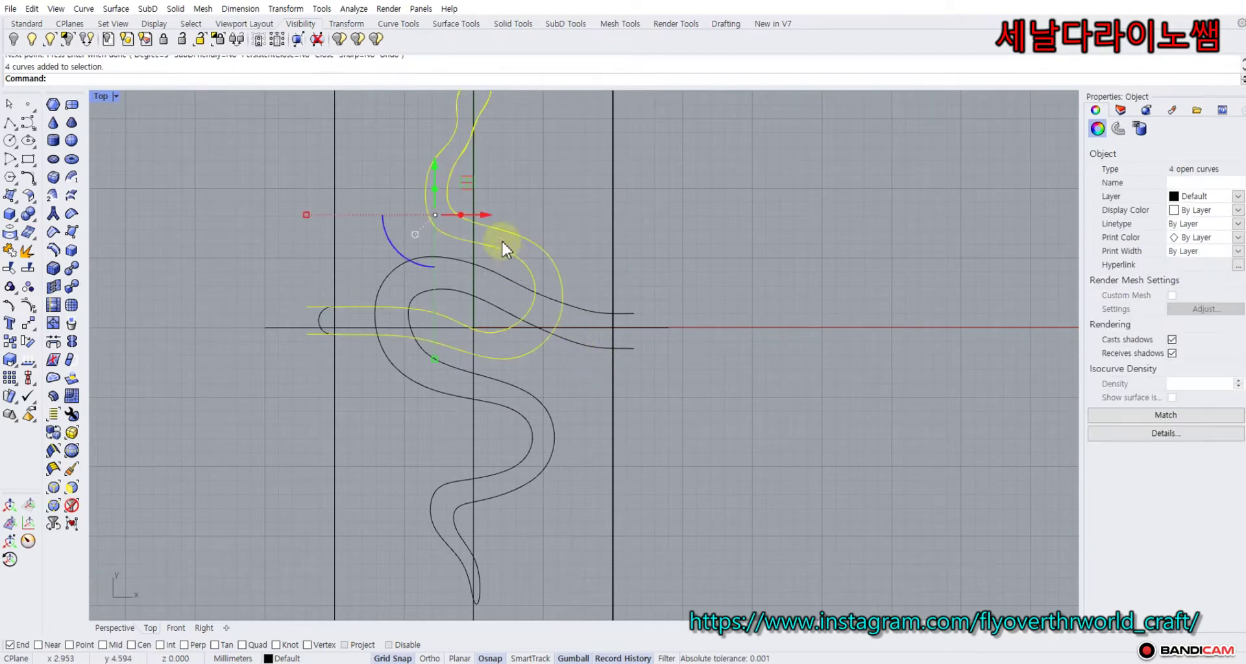
{"action": "left_click", "coordinate": [14, 39]}
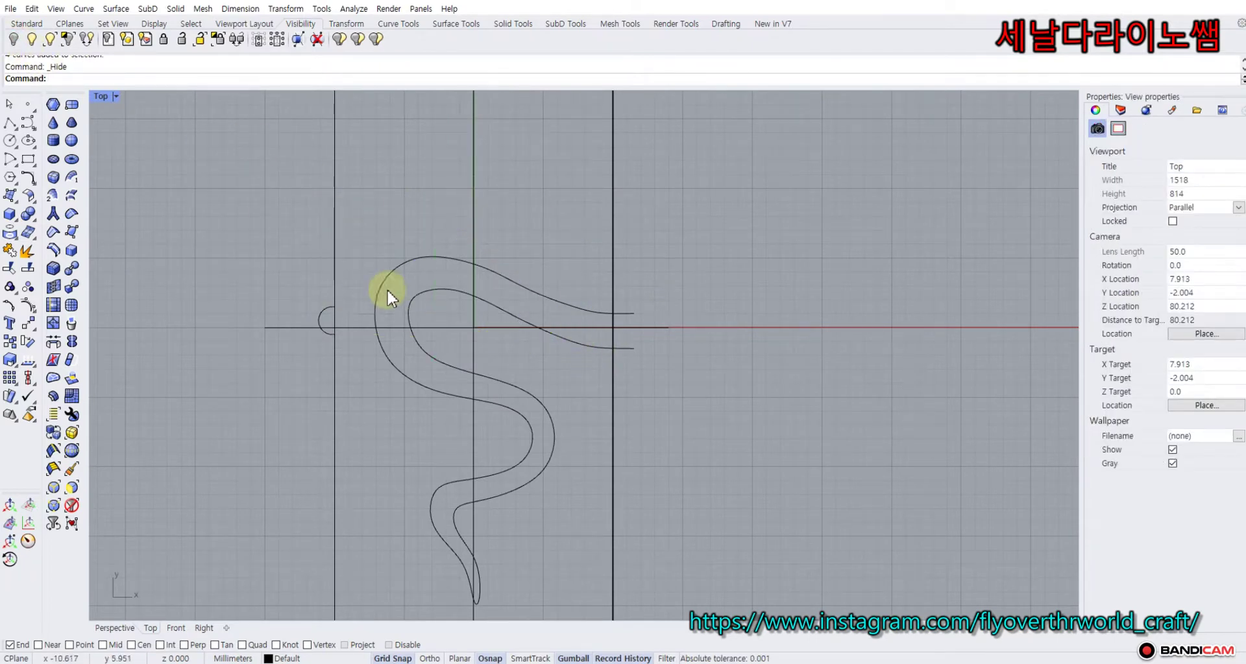
Turn on the tail curve's control points and move the inner point of its middle bend slightly away from the outer side.
{"action": "left_click", "coordinate": [560, 300]}
{"action": "right_click_drag", "start_coordinate": [179, 295], "coordinate": [179, 234]}
{"action": "left_click", "coordinate": [28, 305]}
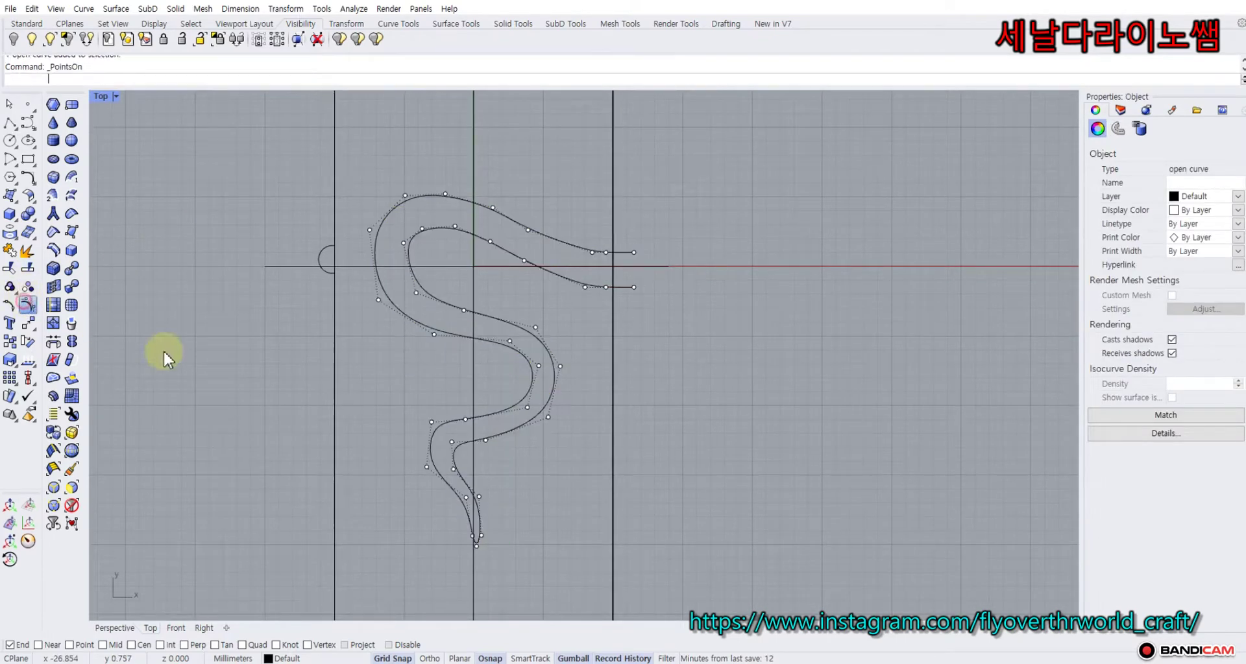
{"action": "scroll", "coordinate": [533, 447], "scroll_direction": "up", "scroll_amount": 5}
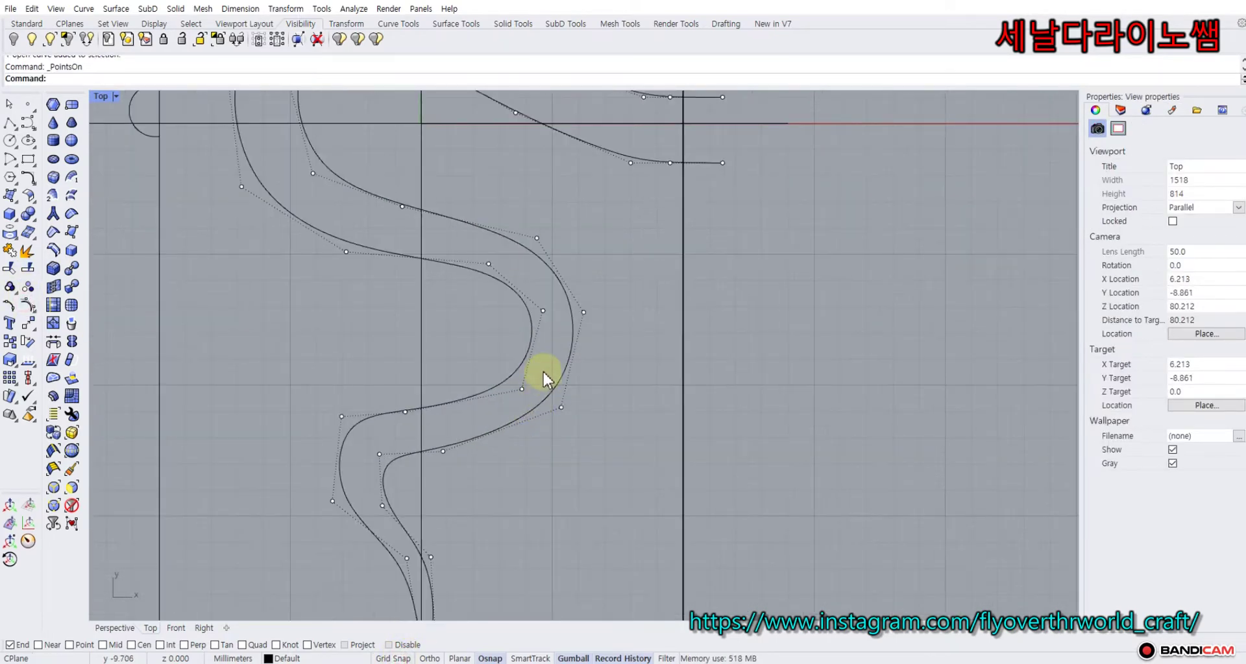
{"action": "left_click", "coordinate": [542, 307]}
{"action": "left_click_drag", "start_coordinate": [542, 307], "coordinate": [550, 309]}
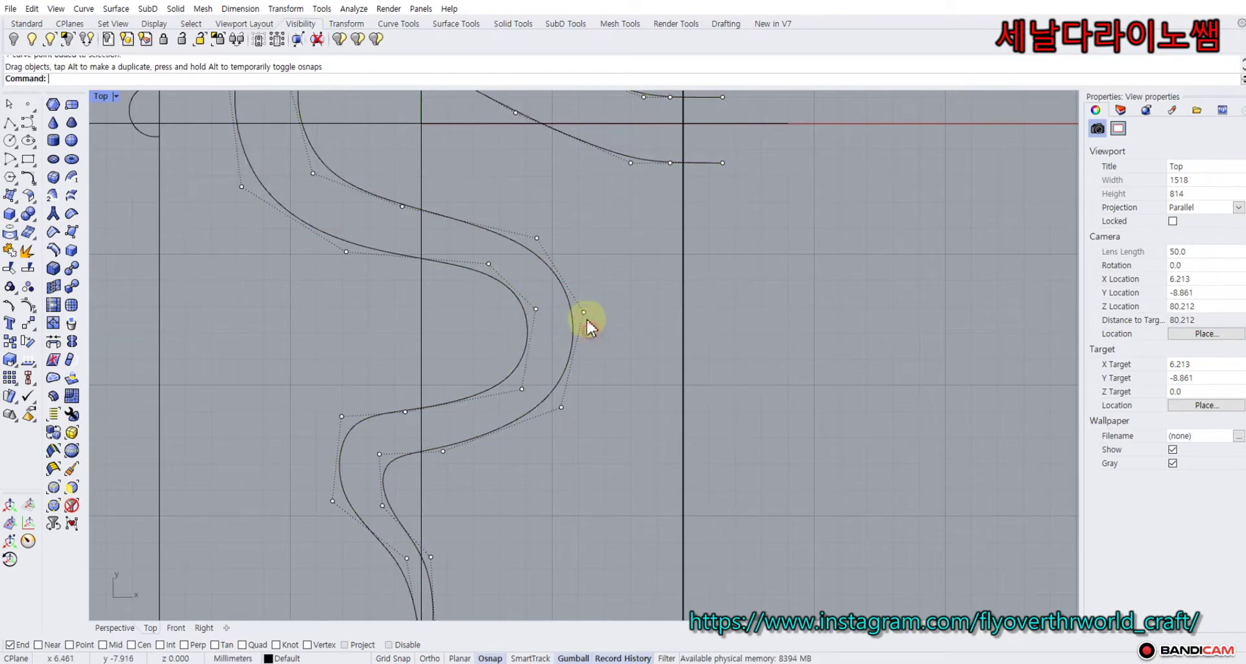
Adjust two outer control points of the middle bend to widen the tail there.
{"action": "left_click", "coordinate": [584, 314]}
{"action": "left_click_drag", "start_coordinate": [621, 283], "coordinate": [628, 281]}
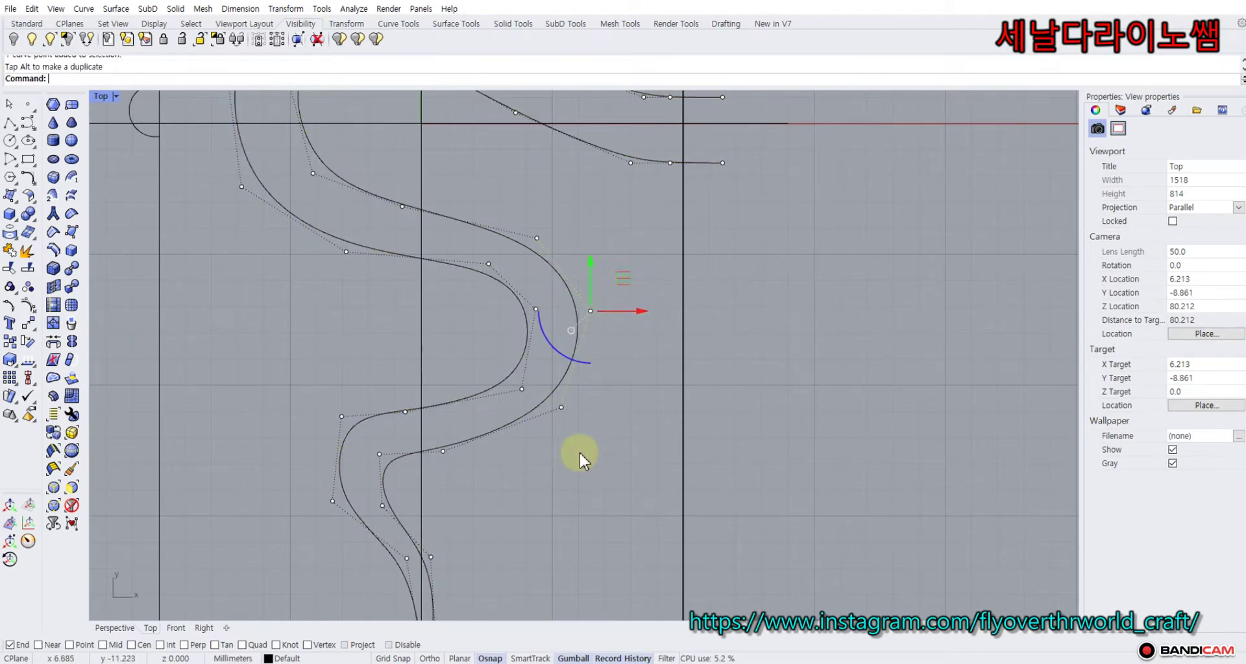
{"action": "left_click", "coordinate": [575, 453]}
{"action": "right_click_drag", "start_coordinate": [556, 430], "coordinate": [571, 318]}
{"action": "left_click", "coordinate": [576, 296]}
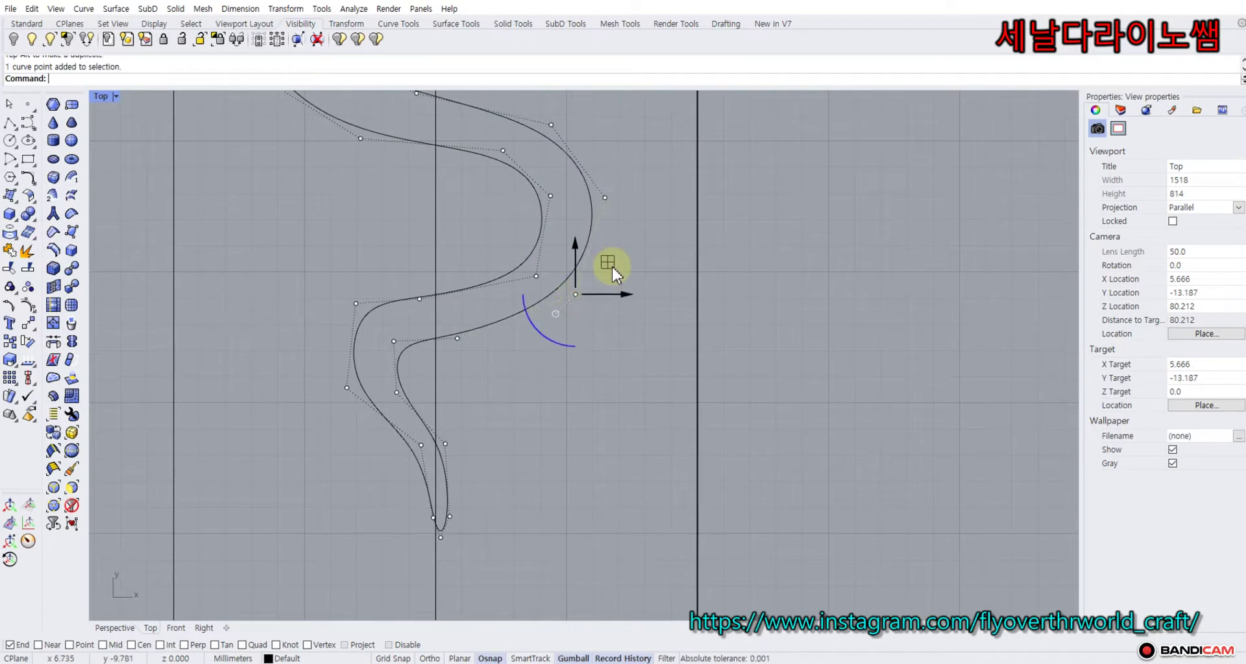
{"action": "left_click_drag", "start_coordinate": [612, 266], "coordinate": [616, 274]}
{"action": "left_click", "coordinate": [498, 373]}
Nudge the control point on the upper side of the body just above the last small bend before the tail tip.
{"action": "right_click_drag", "start_coordinate": [469, 393], "coordinate": [449, 329]}
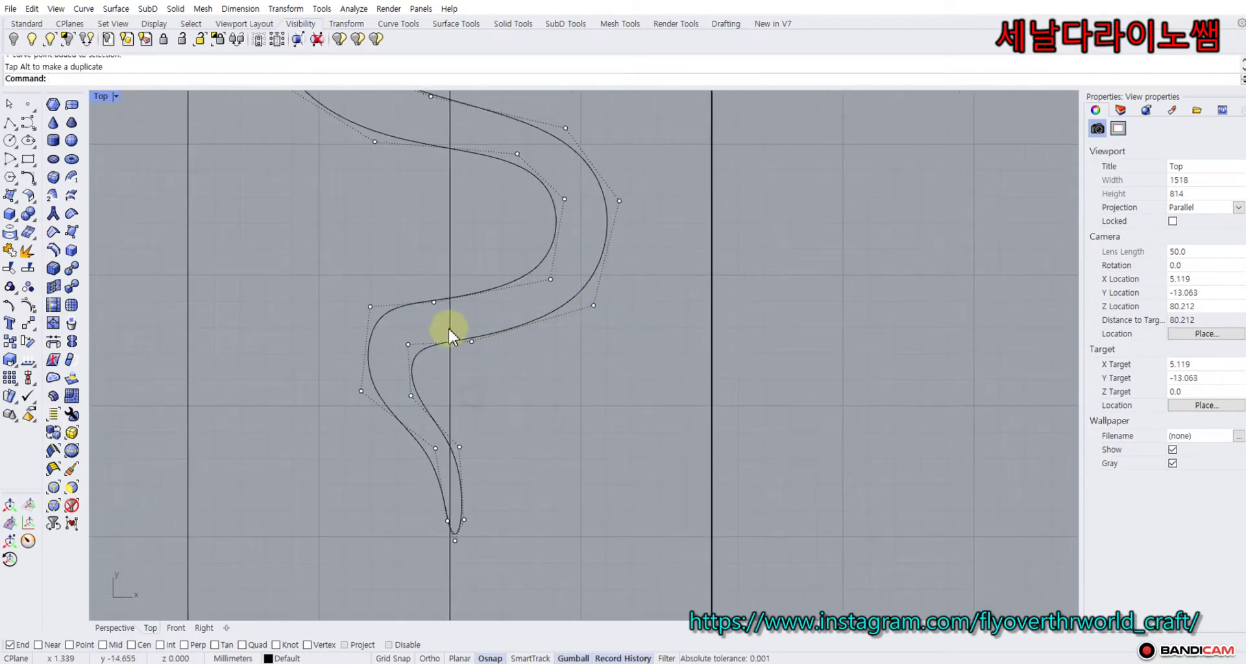
{"action": "left_click", "coordinate": [435, 302]}
{"action": "left_click_drag", "start_coordinate": [469, 262], "coordinate": [468, 259]}
{"action": "left_click", "coordinate": [493, 410]}
Pull two outer control points of the large loop outward to widen the body.
{"action": "scroll", "coordinate": [493, 410], "scroll_direction": "down", "scroll_amount": 8}
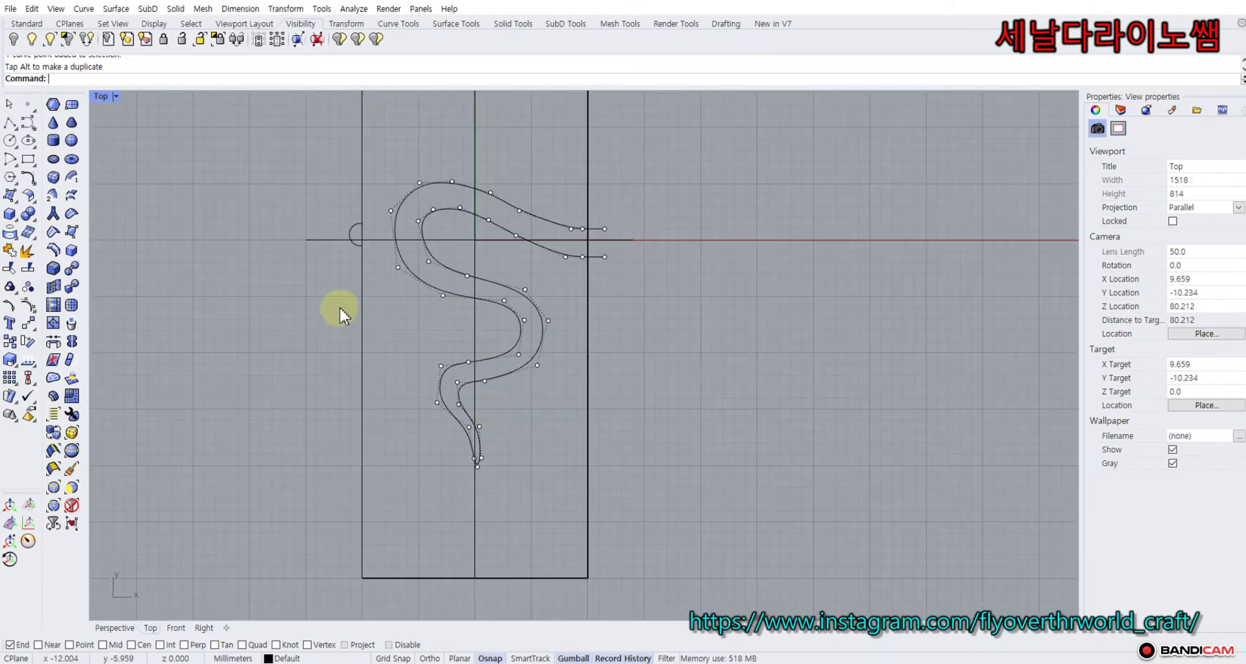
{"action": "left_click", "coordinate": [396, 267]}
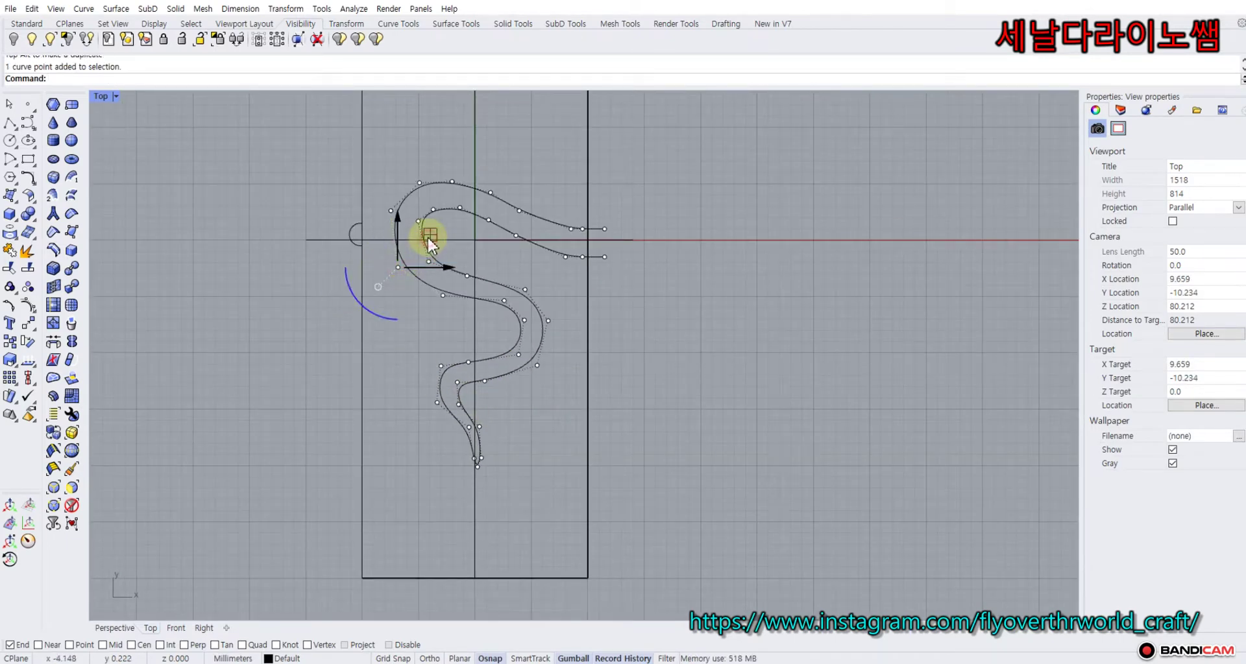
{"action": "left_click_drag", "start_coordinate": [430, 246], "coordinate": [422, 232]}
{"action": "left_click", "coordinate": [324, 204]}
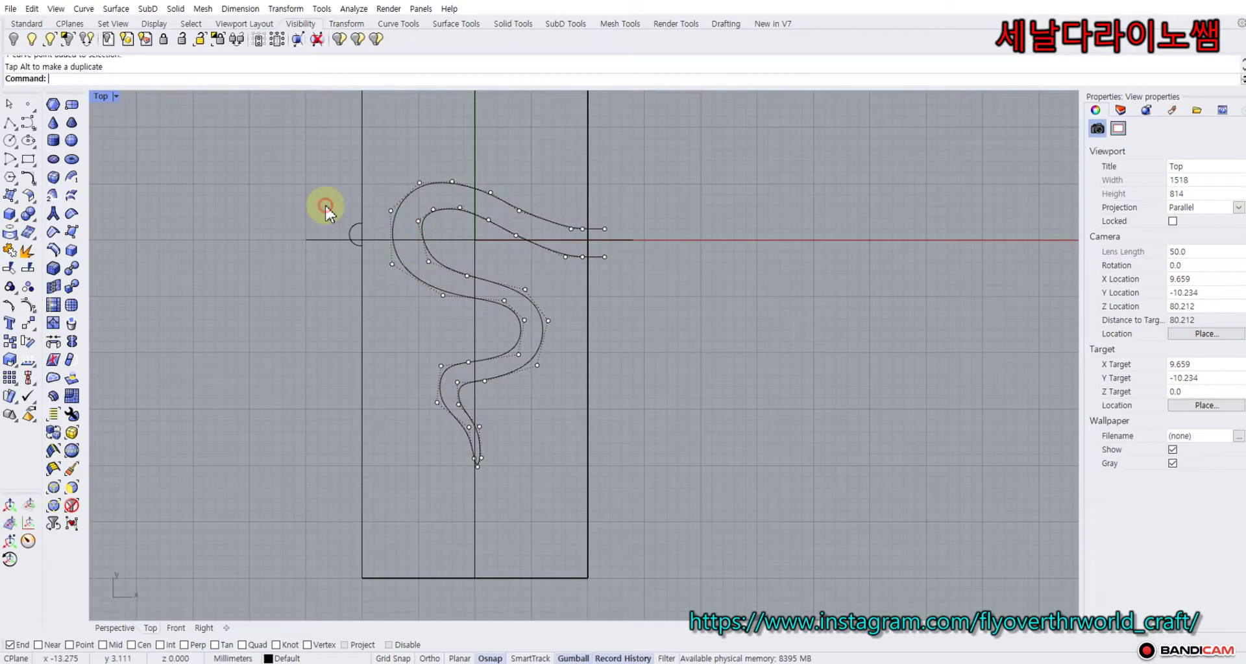
{"action": "left_click", "coordinate": [390, 211]}
{"action": "left_click_drag", "start_coordinate": [420, 178], "coordinate": [415, 174]}
{"action": "left_click", "coordinate": [510, 247]}
Shift the large loop's inner control points slightly inward to even the body width, and turn off the control points.
{"action": "left_click", "coordinate": [514, 235]}
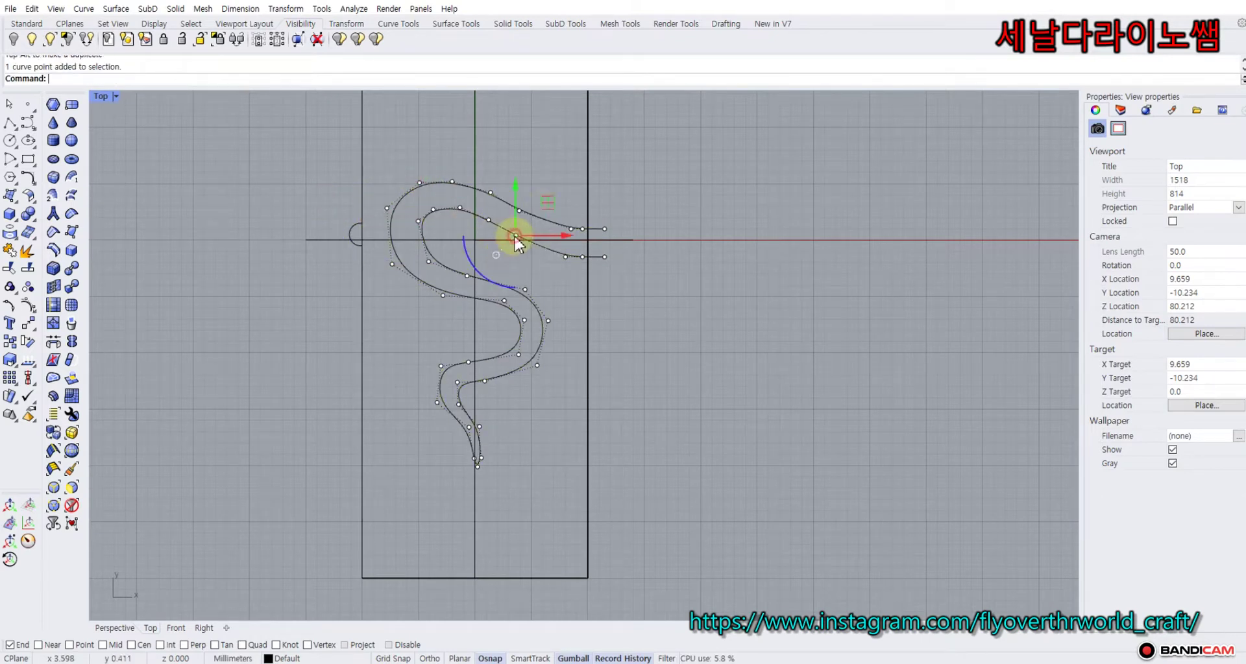
{"action": "left_click_drag", "start_coordinate": [515, 239], "coordinate": [453, 203]}
{"action": "left_click", "coordinate": [488, 220]}
{"action": "left_click", "coordinate": [431, 211]}
{"action": "left_click", "coordinate": [417, 222]}
{"action": "key", "text": "Escape"}
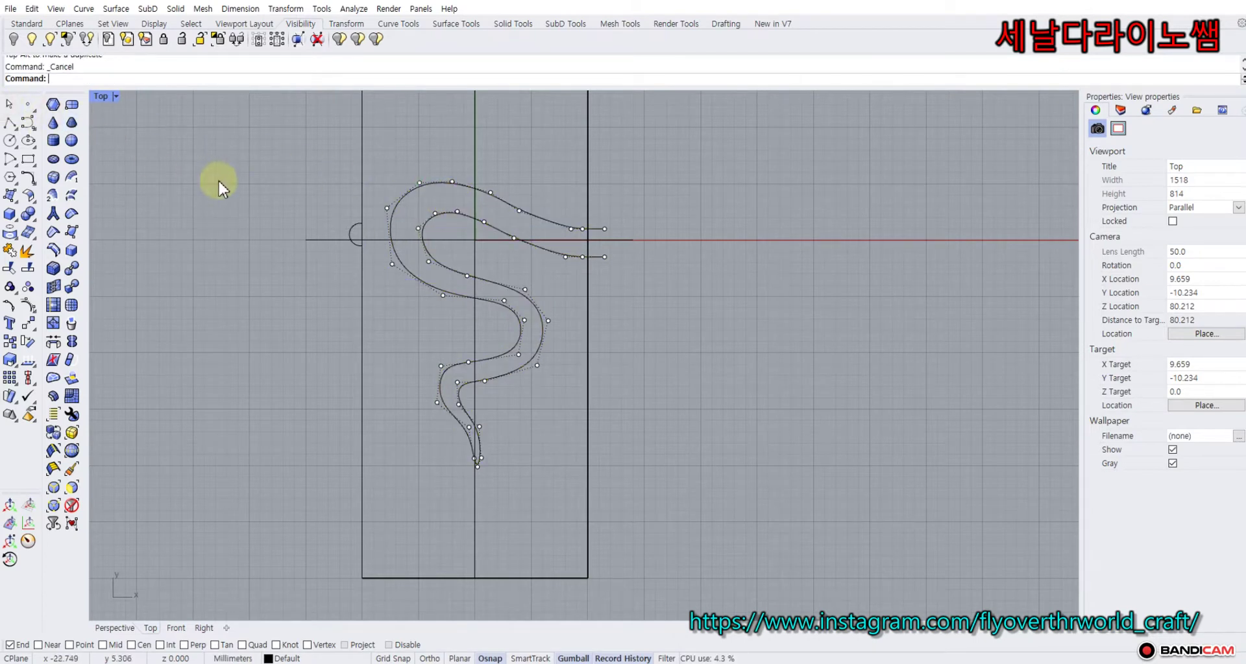
{"action": "left_click", "coordinate": [11, 106]}
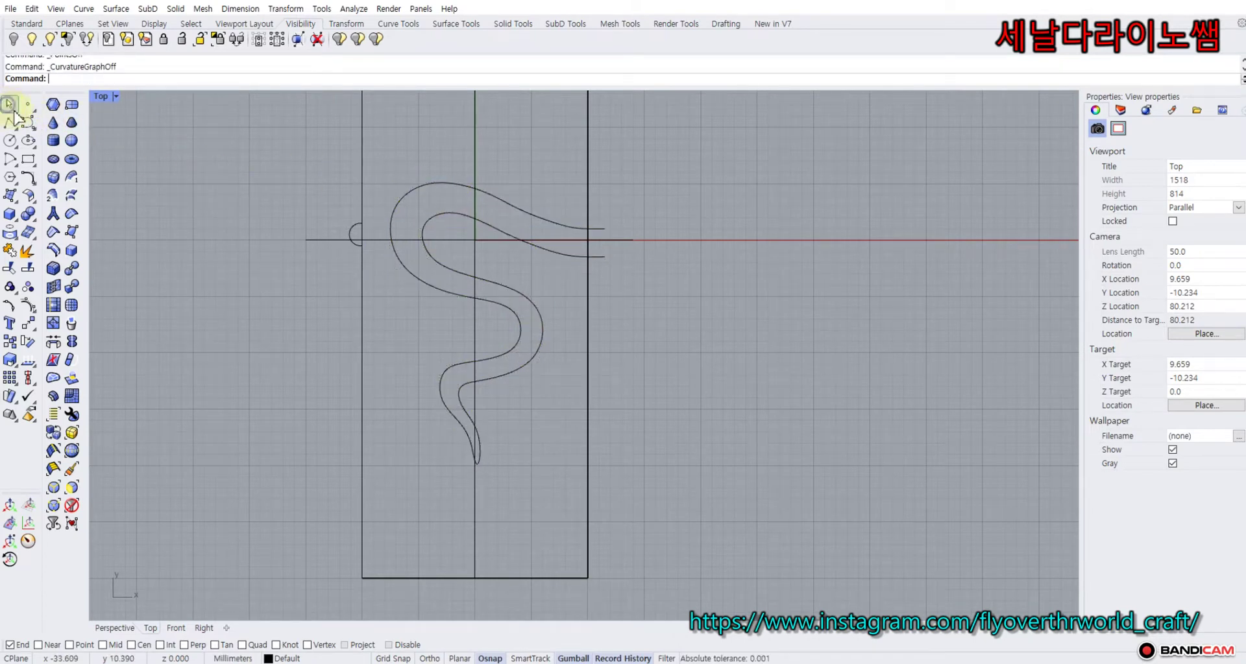
Split the looping tail curve into two rails with a point at the very tip of the tail.
{"action": "left_click", "coordinate": [28, 268]}
{"action": "left_click", "coordinate": [102, 79]}
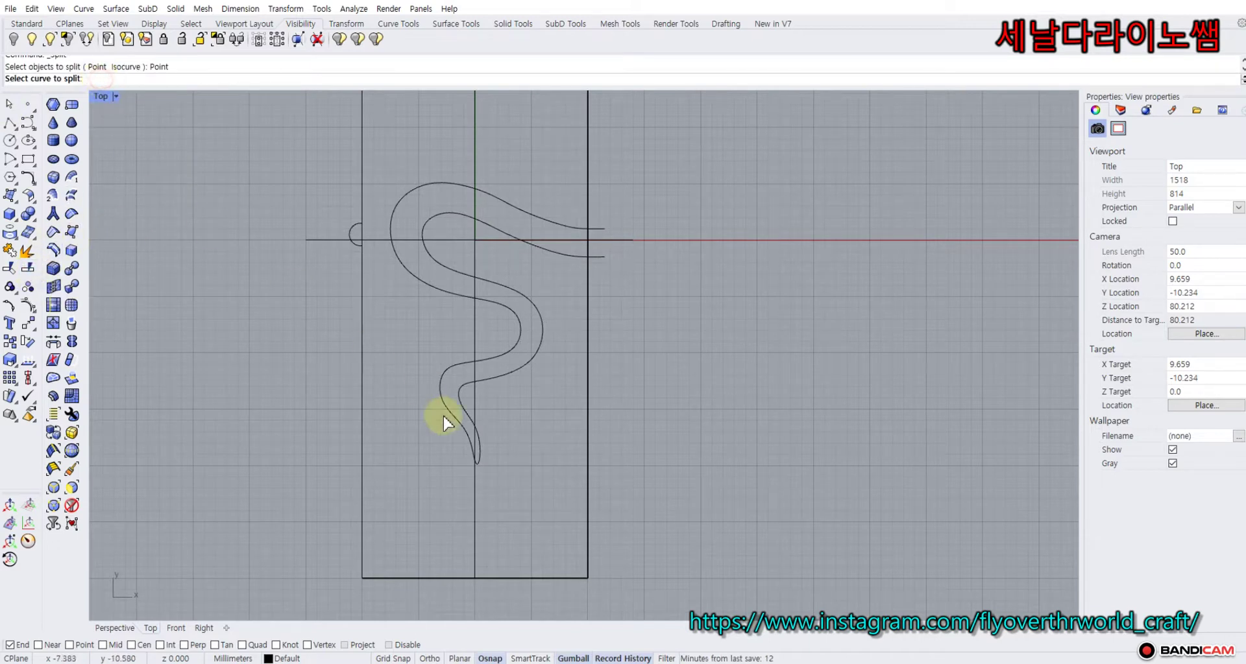
{"action": "scroll", "coordinate": [473, 431], "scroll_direction": "up", "scroll_amount": 3}
{"action": "left_click", "coordinate": [473, 430]}
{"action": "scroll", "coordinate": [485, 471], "scroll_direction": "up", "scroll_amount": 2}
{"action": "scroll", "coordinate": [484, 470], "scroll_direction": "up", "scroll_amount": 1}
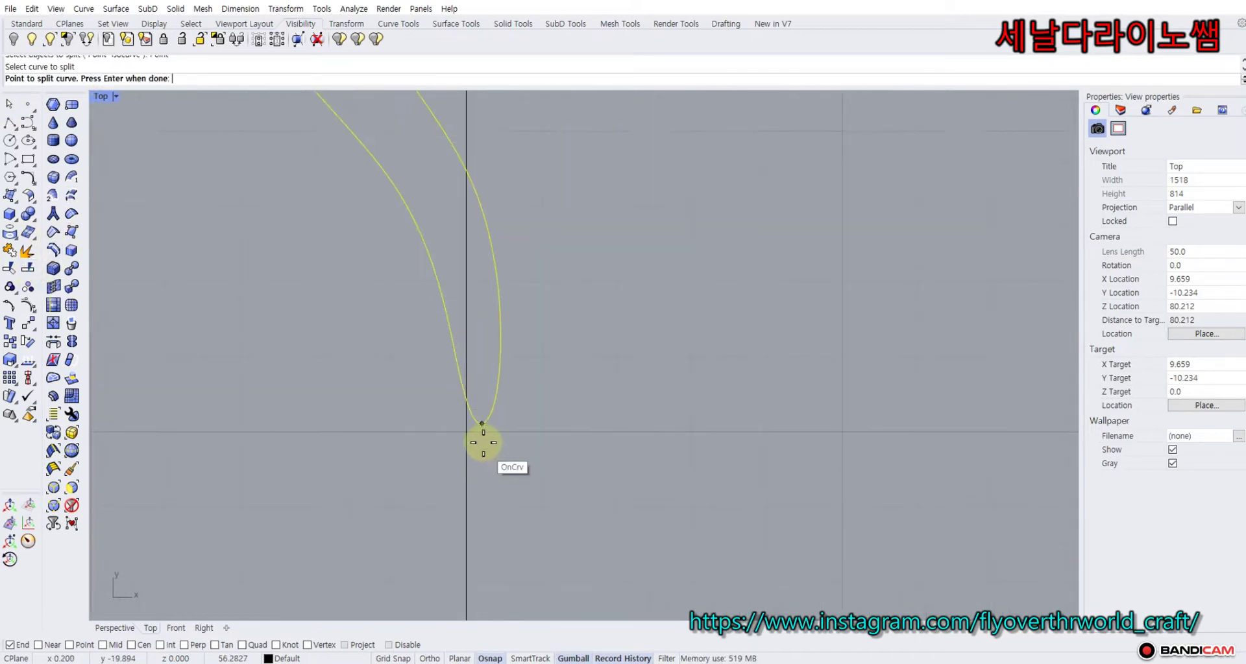
{"action": "left_click", "coordinate": [480, 435]}
{"action": "key", "text": "Return"}
{"action": "scroll", "coordinate": [399, 406], "scroll_direction": "down", "scroll_amount": 4}
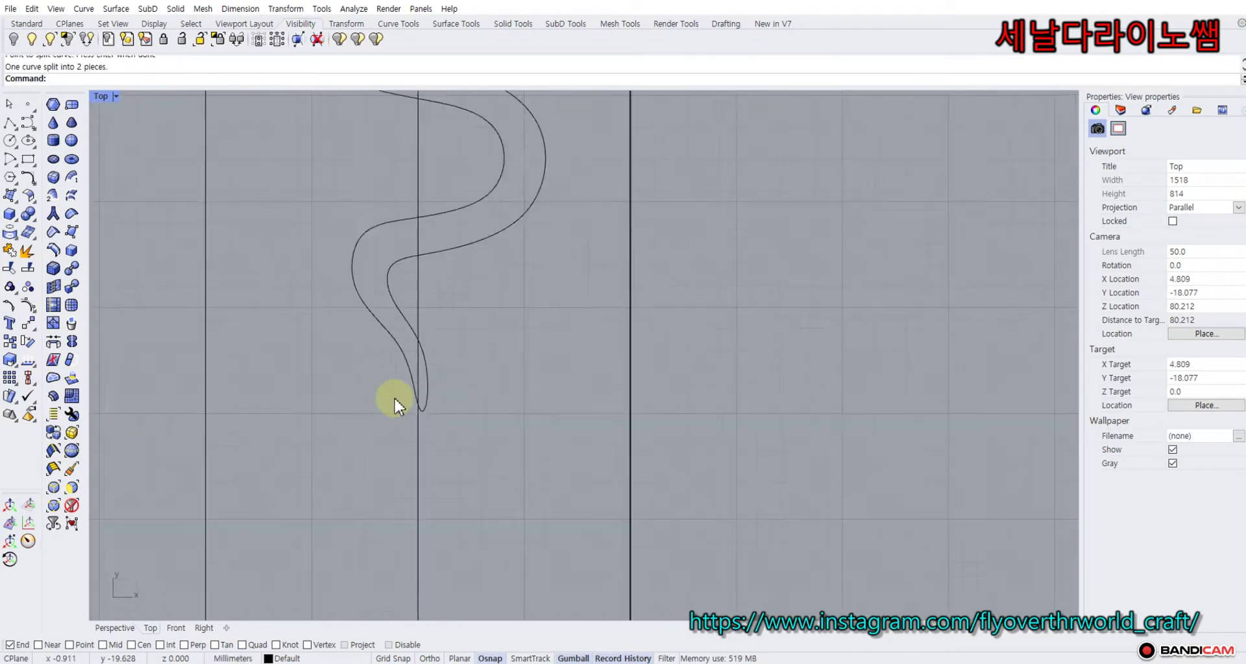
Rebuild both tail rails with 30 points and degree 3, deleting the input and preserving end tangent directions.
{"action": "left_click", "coordinate": [385, 356]}
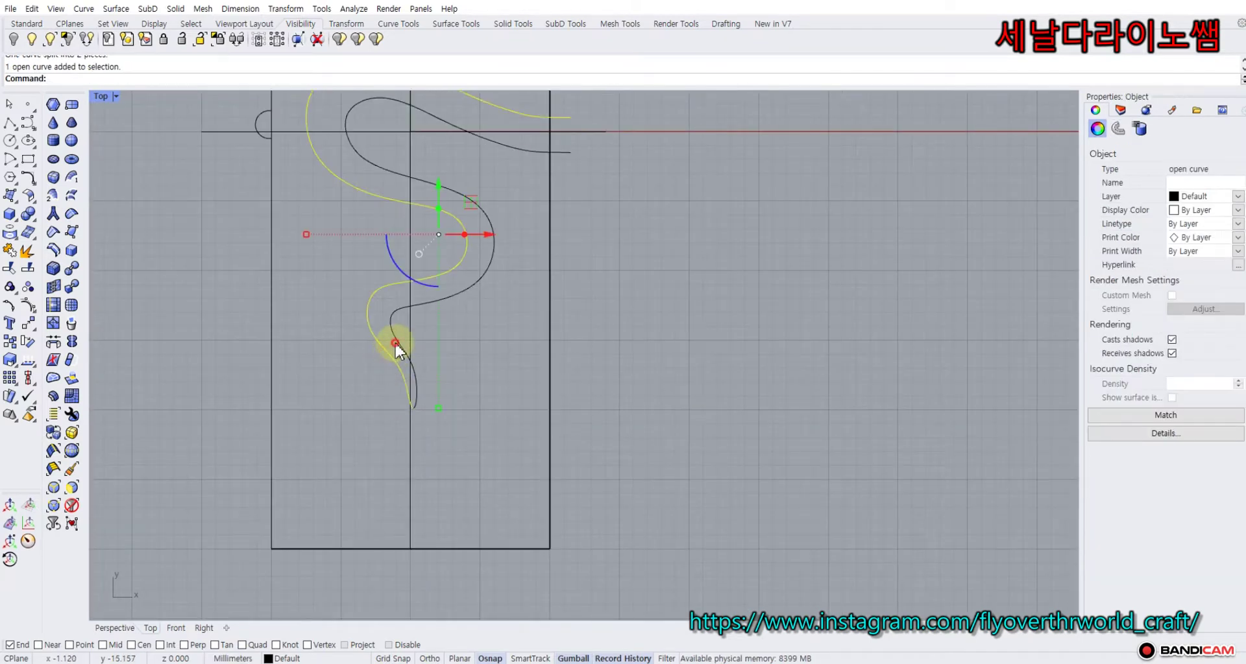
{"action": "left_click", "coordinate": [395, 341], "text": "shift"}
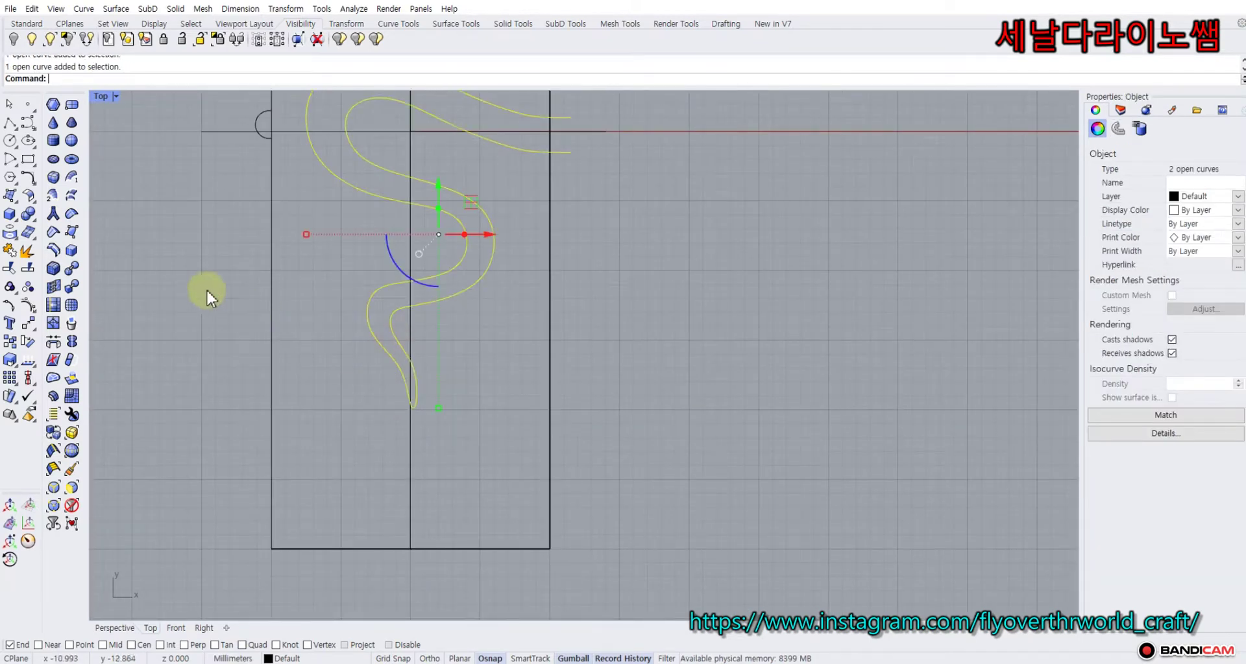
{"action": "left_click", "coordinate": [32, 181]}
{"action": "left_click", "coordinate": [197, 203]}
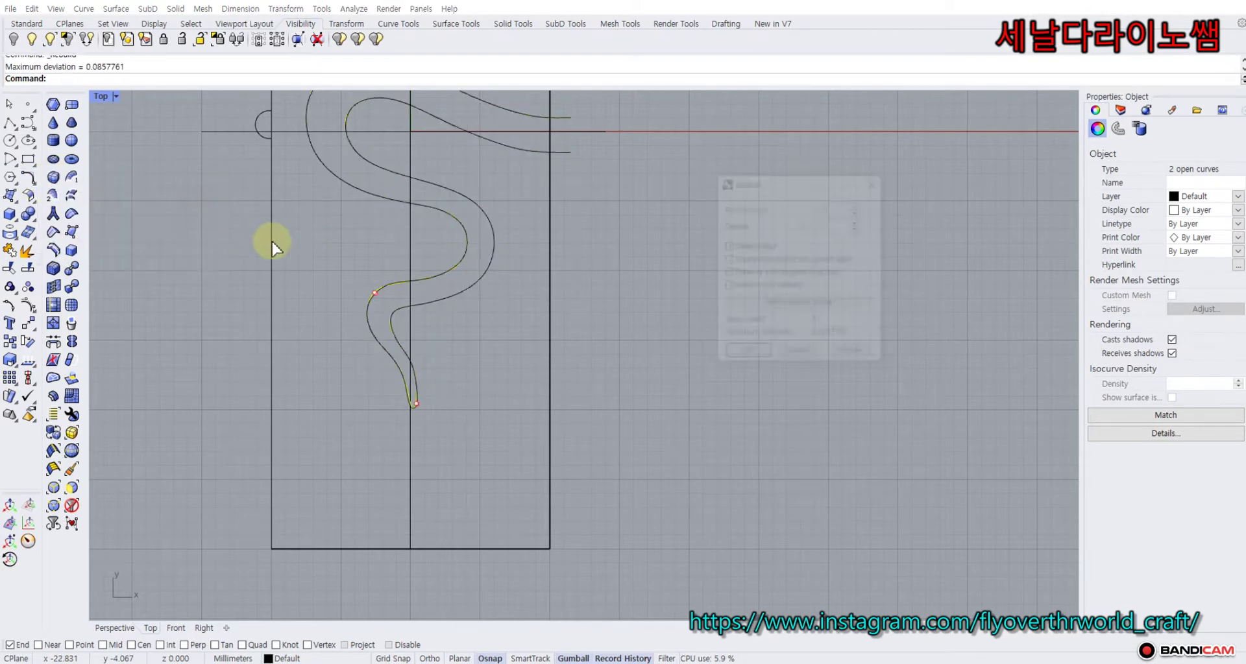
{"action": "right_click_drag", "start_coordinate": [328, 253], "coordinate": [368, 332]}
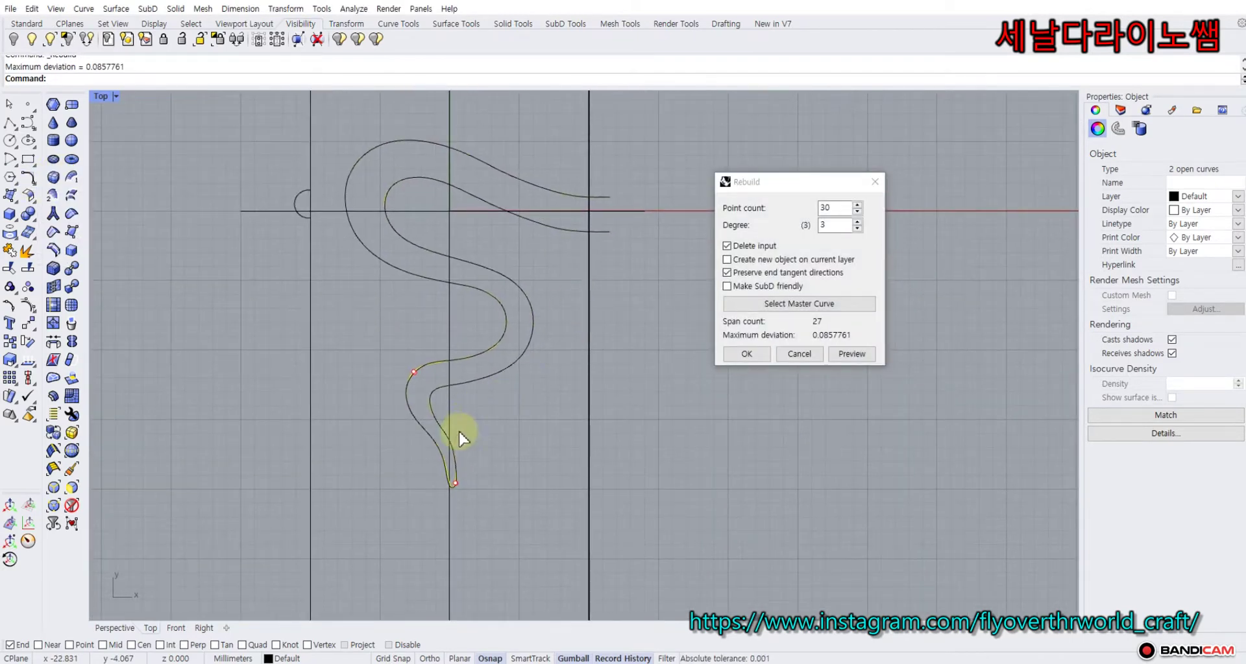
{"action": "left_click", "coordinate": [749, 356]}
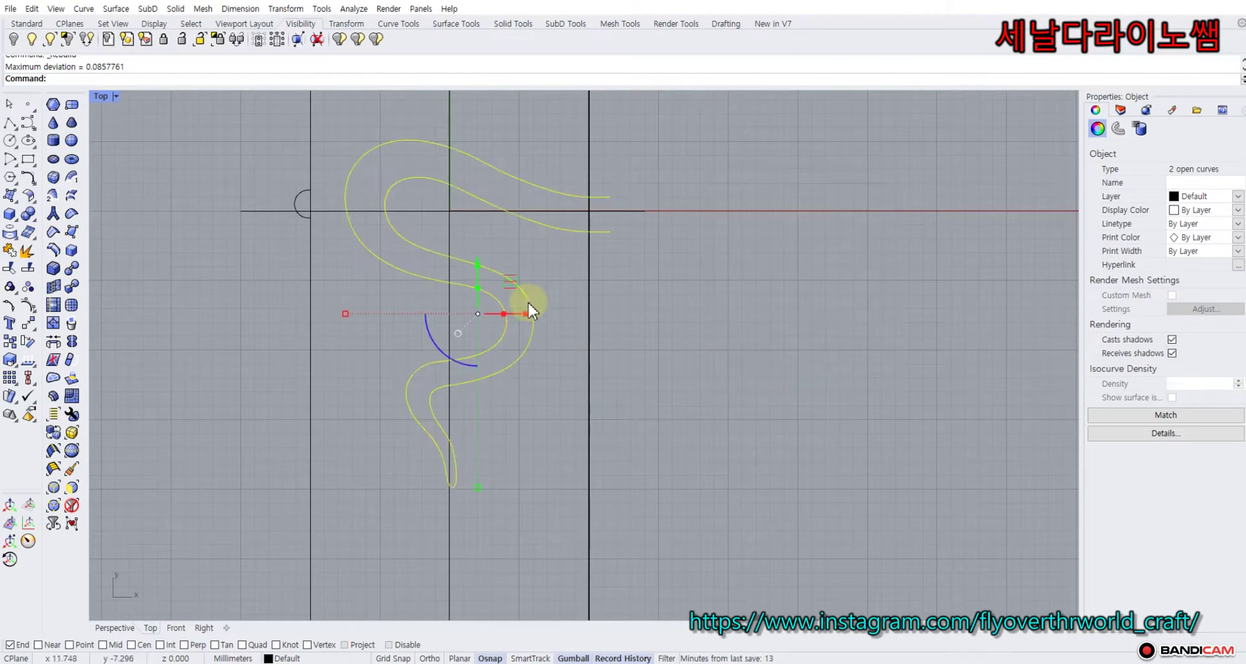
{"action": "left_click", "coordinate": [255, 259]}
Draw a start-end-point arc joining the open ends of the two rails, bulging away from the body.
{"action": "right_click_drag", "start_coordinate": [234, 228], "coordinate": [182, 251]}
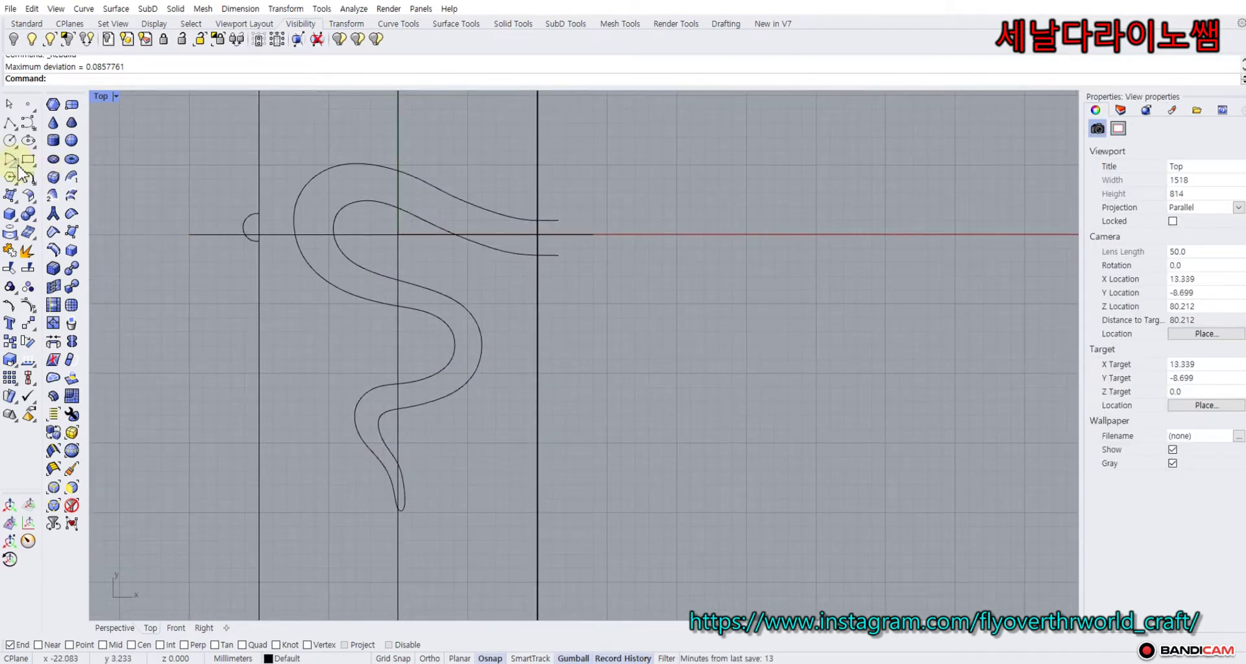
{"action": "left_click", "coordinate": [18, 168]}
{"action": "left_click", "coordinate": [52, 166]}
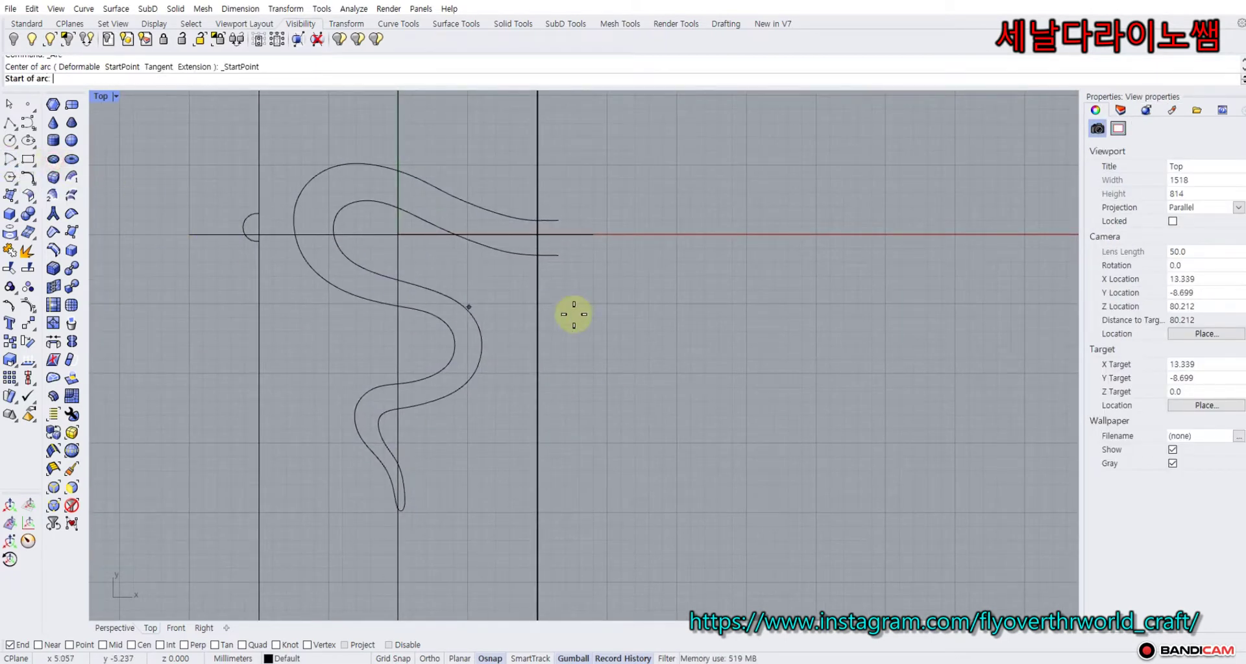
{"action": "left_click", "coordinate": [558, 221]}
{"action": "left_click", "coordinate": [558, 255]}
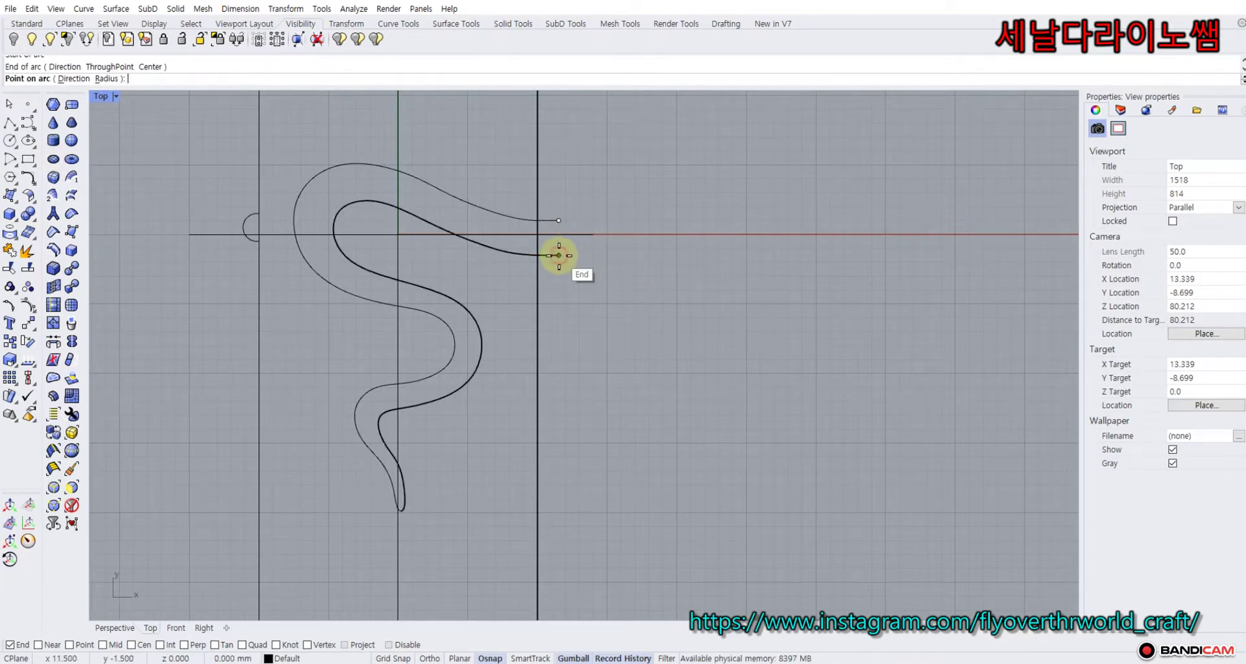
{"action": "scroll", "coordinate": [558, 255], "scroll_direction": "up", "scroll_amount": 3}
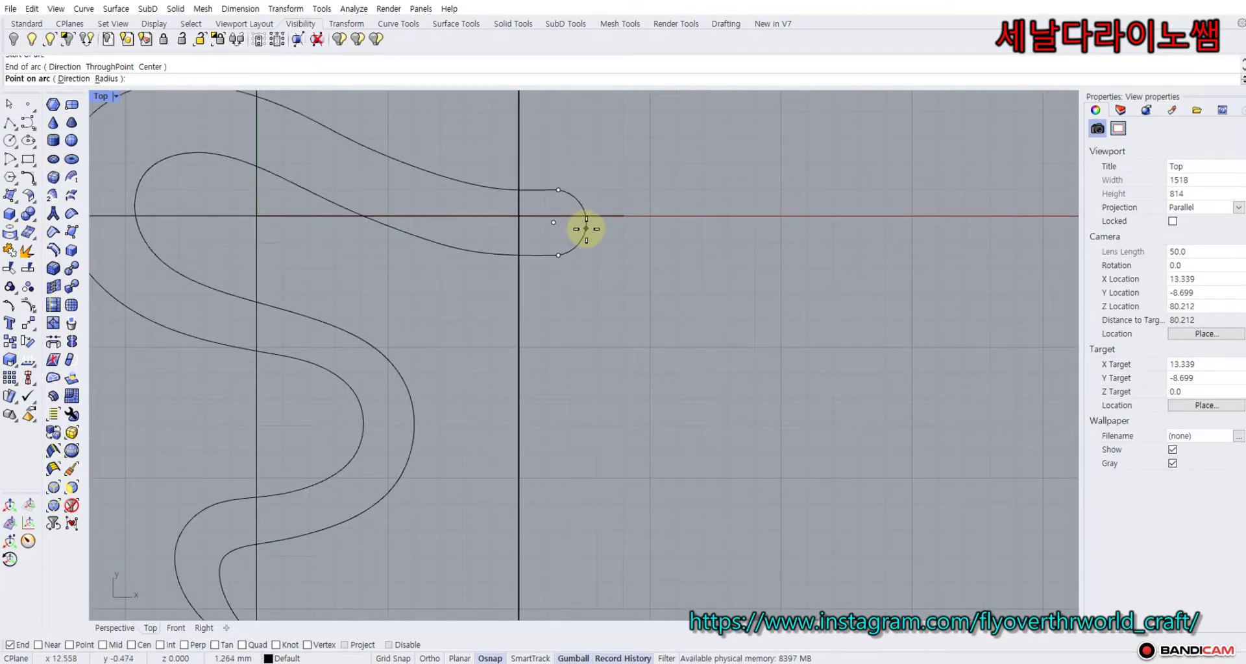
{"action": "left_click", "coordinate": [587, 229]}
{"action": "scroll", "coordinate": [567, 309], "scroll_direction": "down", "scroll_amount": 6}
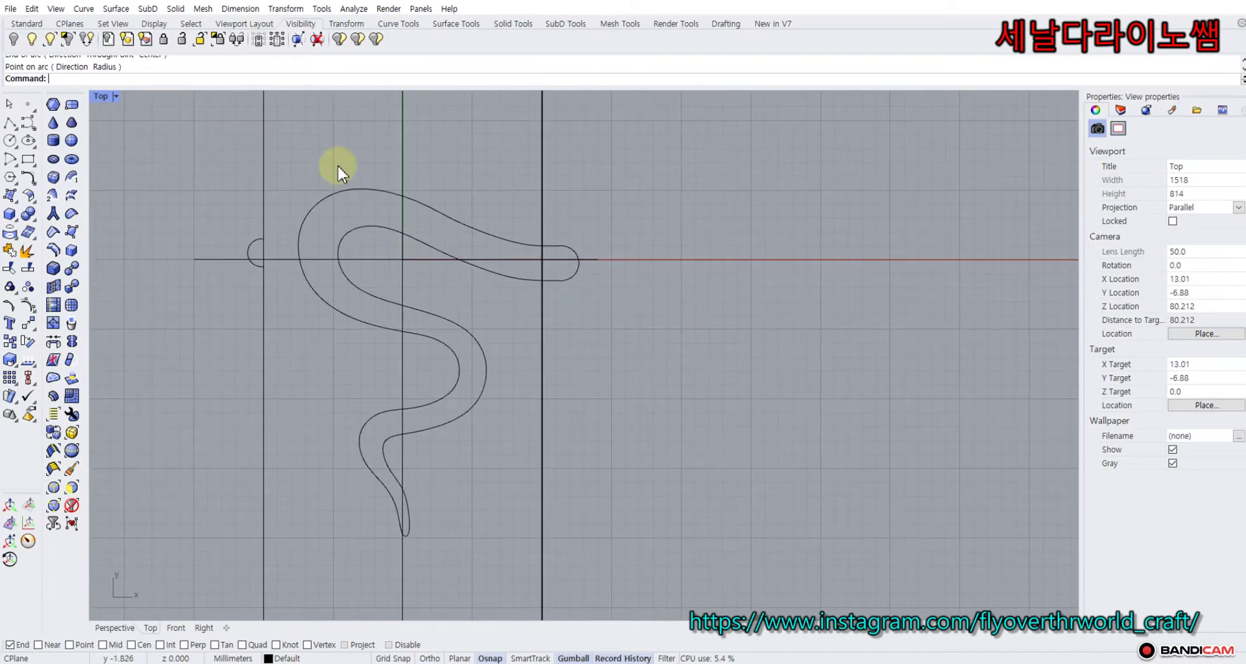
Project the two flat tail rails onto the ring-size cylinder along the Top view's construction plane Z direction.
{"action": "double_click", "coordinate": [100, 96]}
{"action": "right_click_drag", "start_coordinate": [787, 224], "coordinate": [769, 188]}
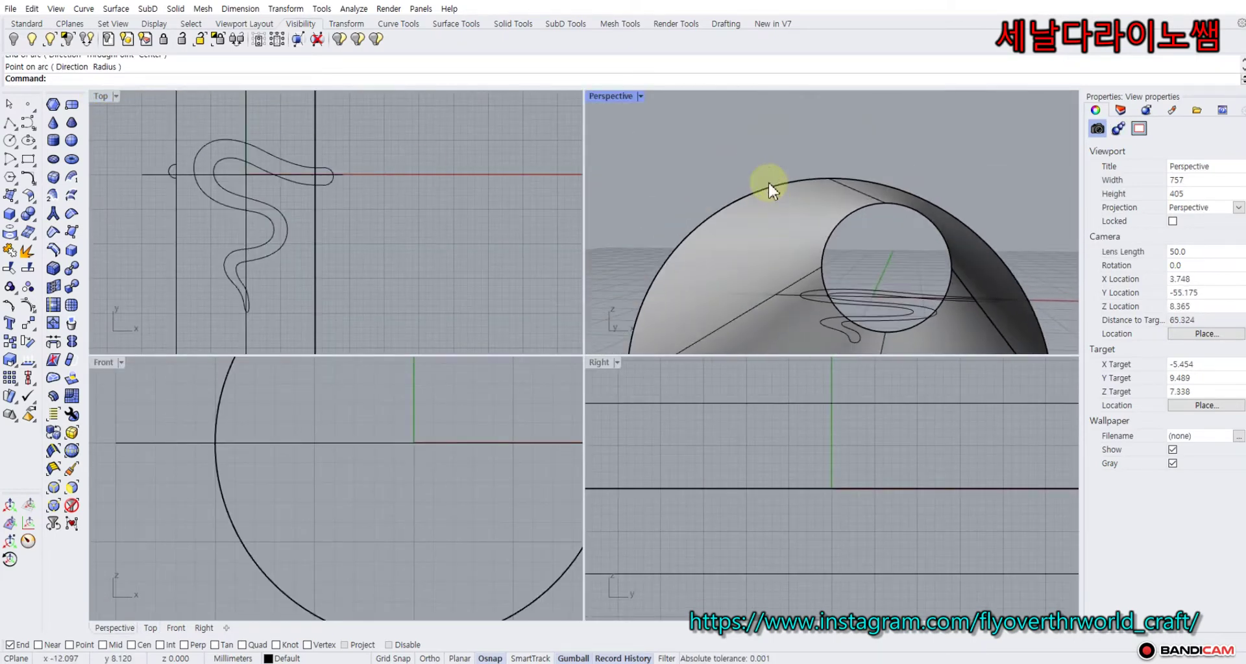
{"action": "left_click", "coordinate": [898, 317]}
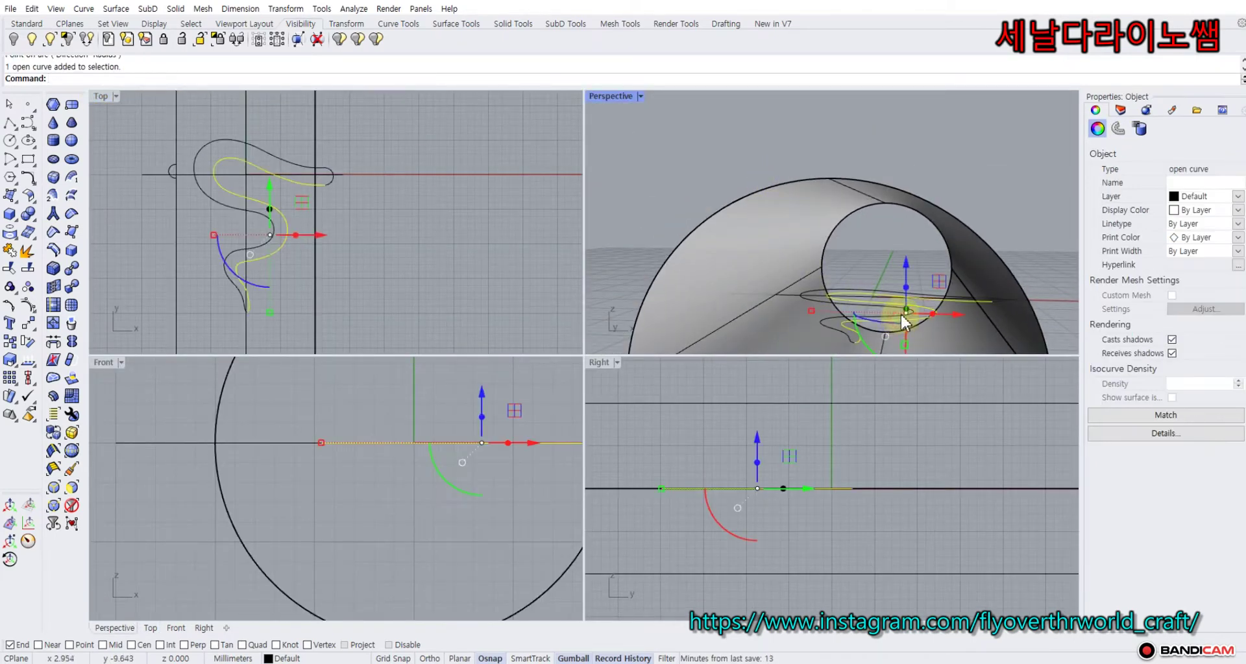
{"action": "left_click", "coordinate": [252, 206], "text": "shift"}
{"action": "left_click", "coordinate": [10, 249]}
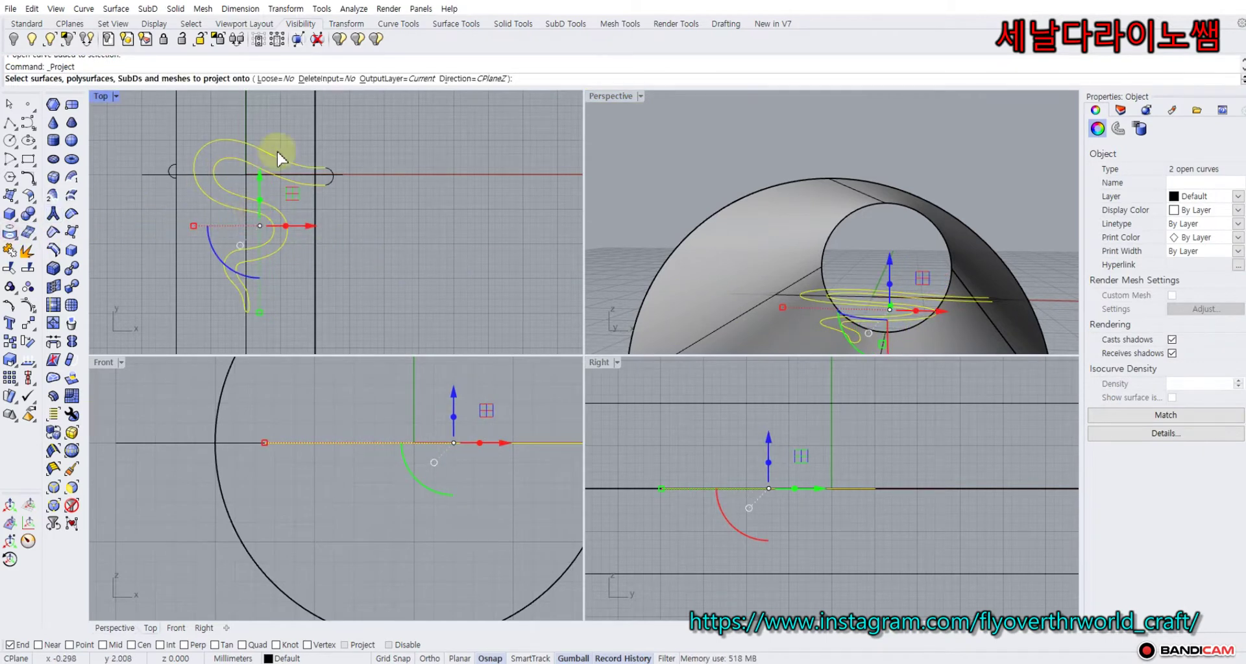
{"action": "left_click", "coordinate": [314, 138]}
{"action": "key", "text": "Return"}
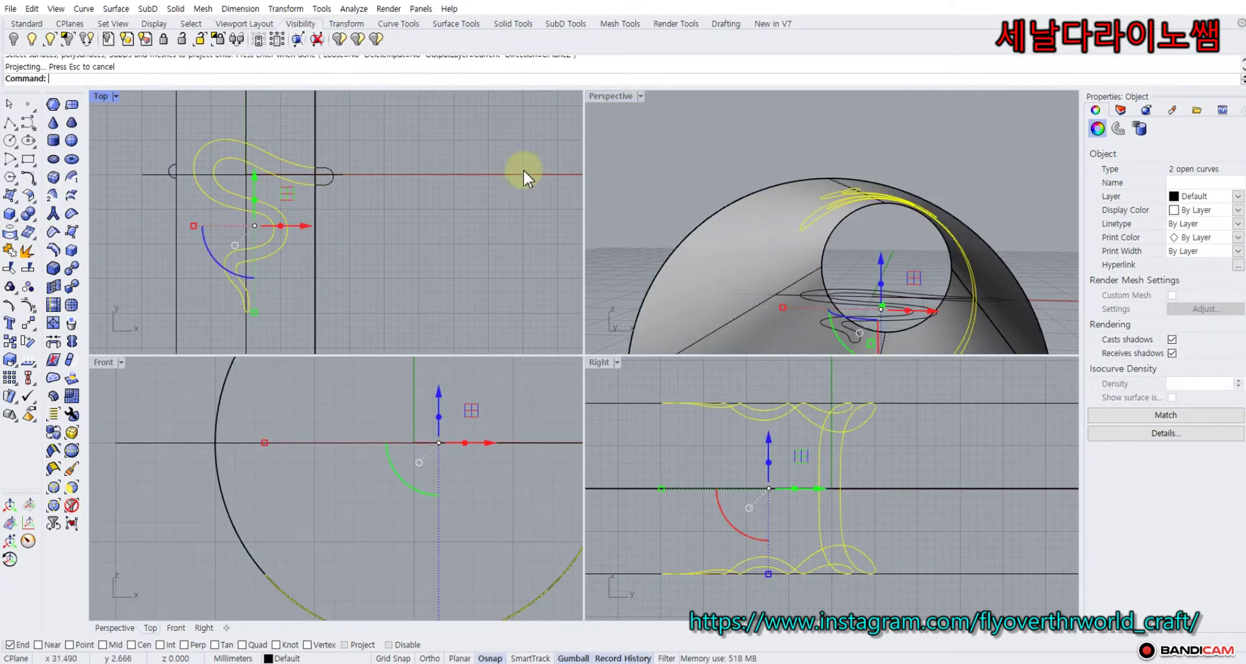
{"action": "left_click", "coordinate": [654, 181]}
Delete the two original flat rails lying on the ground plane inside the cylinder.
{"action": "right_click_drag", "start_coordinate": [856, 270], "coordinate": [888, 286]}
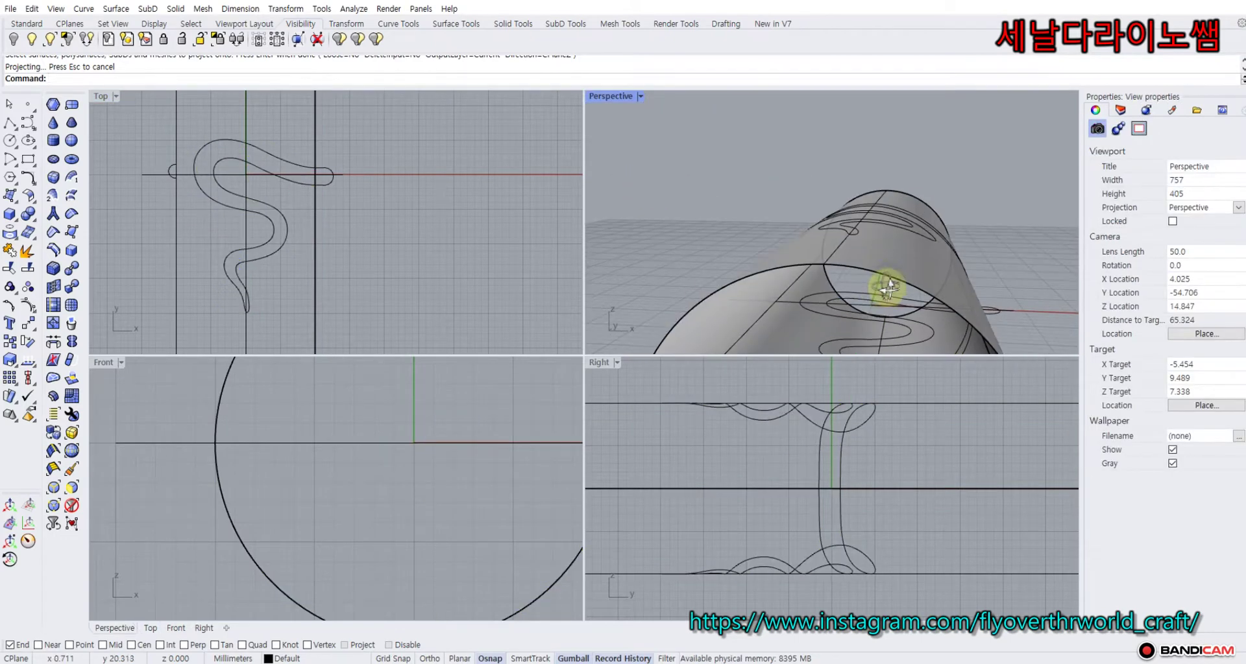
{"action": "left_click", "coordinate": [867, 293]}
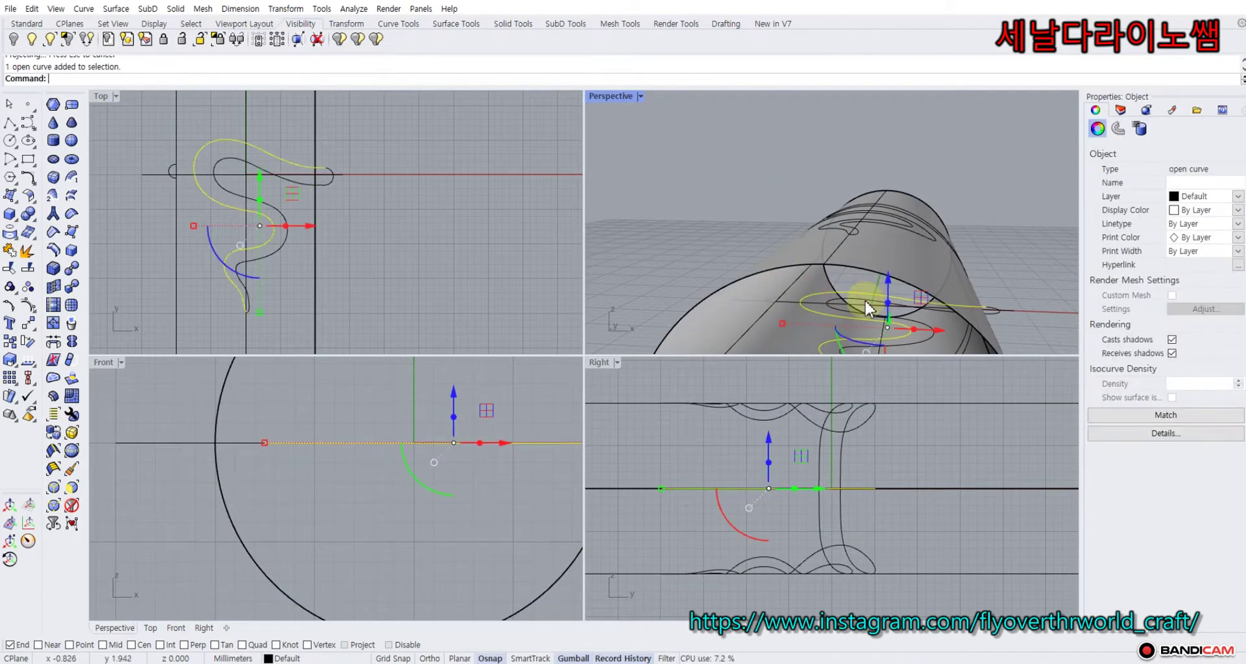
{"action": "left_click", "coordinate": [864, 298], "text": "shift"}
{"action": "key", "text": "Delete"}
Trim the two projected rails with the horizontal center line, removing sections just below it in the Front view.
{"action": "right_click_drag", "start_coordinate": [858, 289], "coordinate": [837, 273]}
{"action": "scroll", "coordinate": [219, 445], "scroll_direction": "down", "scroll_amount": 5}
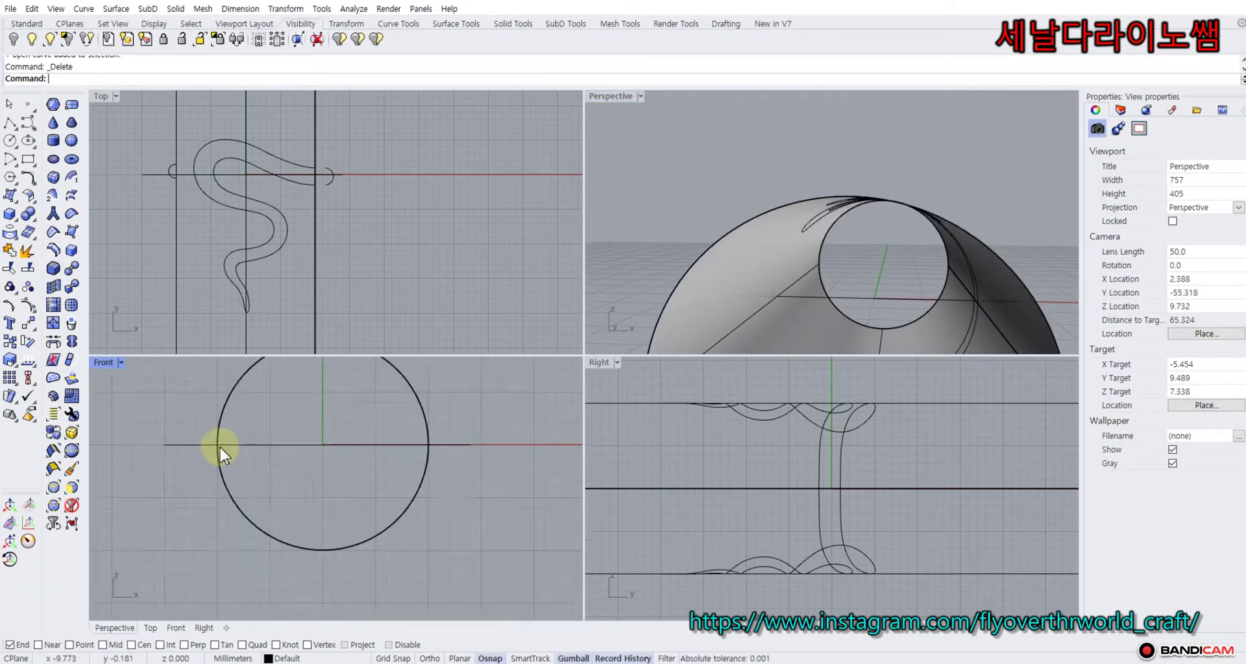
{"action": "left_click", "coordinate": [278, 158]}
{"action": "left_click", "coordinate": [252, 170], "text": "shift"}
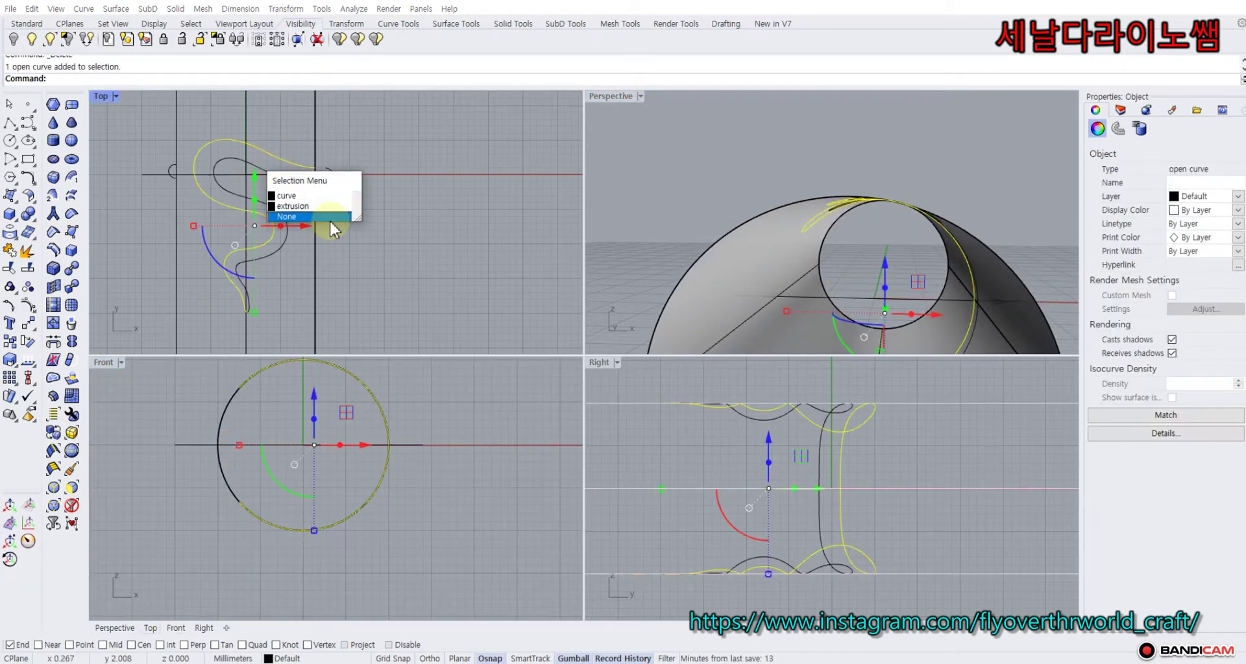
{"action": "left_click", "coordinate": [305, 195]}
{"action": "left_click", "coordinate": [175, 444], "text": "shift"}
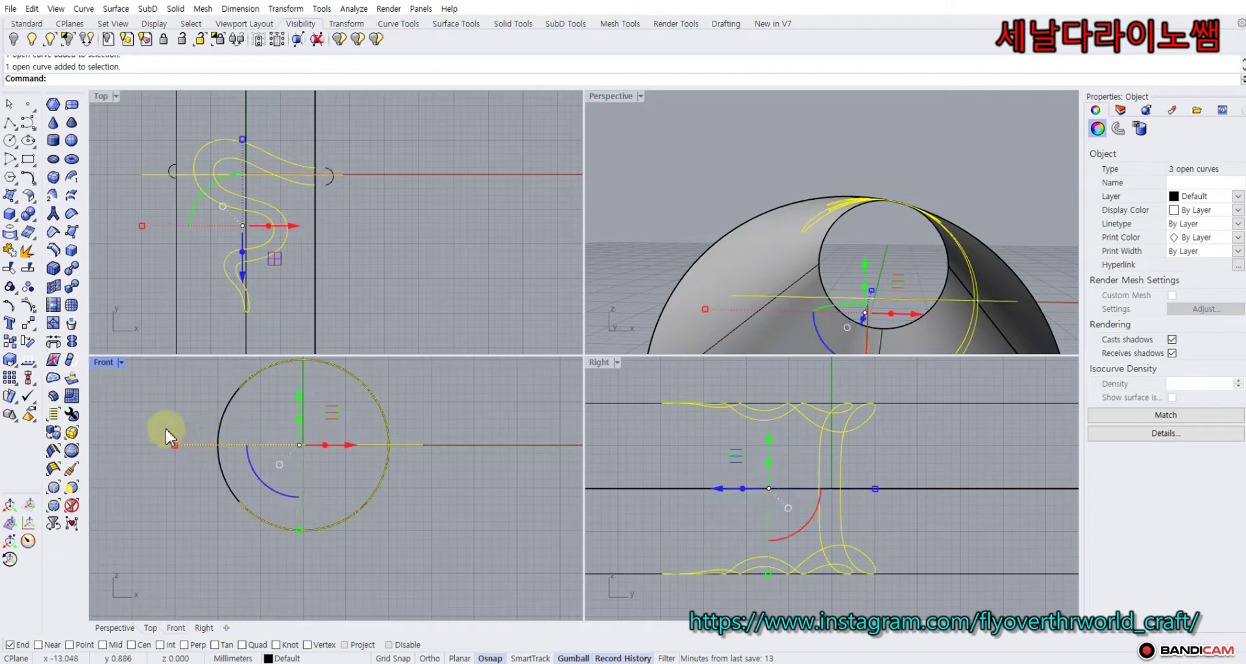
{"action": "left_click", "coordinate": [10, 268]}
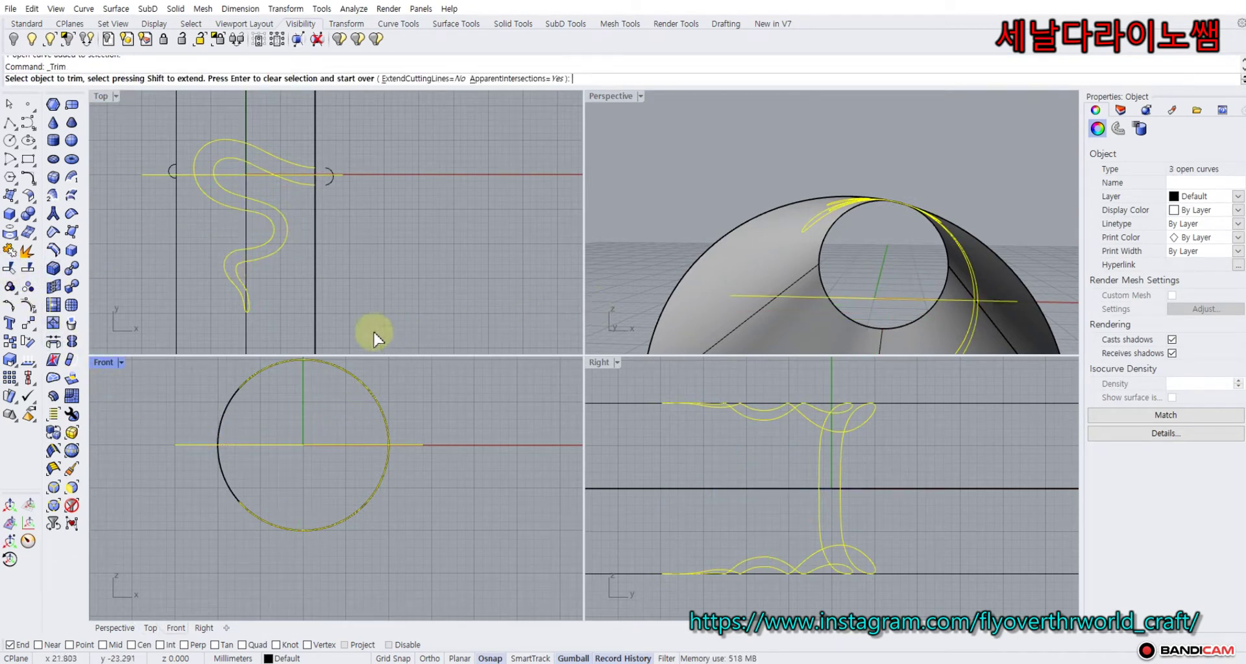
{"action": "left_click", "coordinate": [387, 464]}
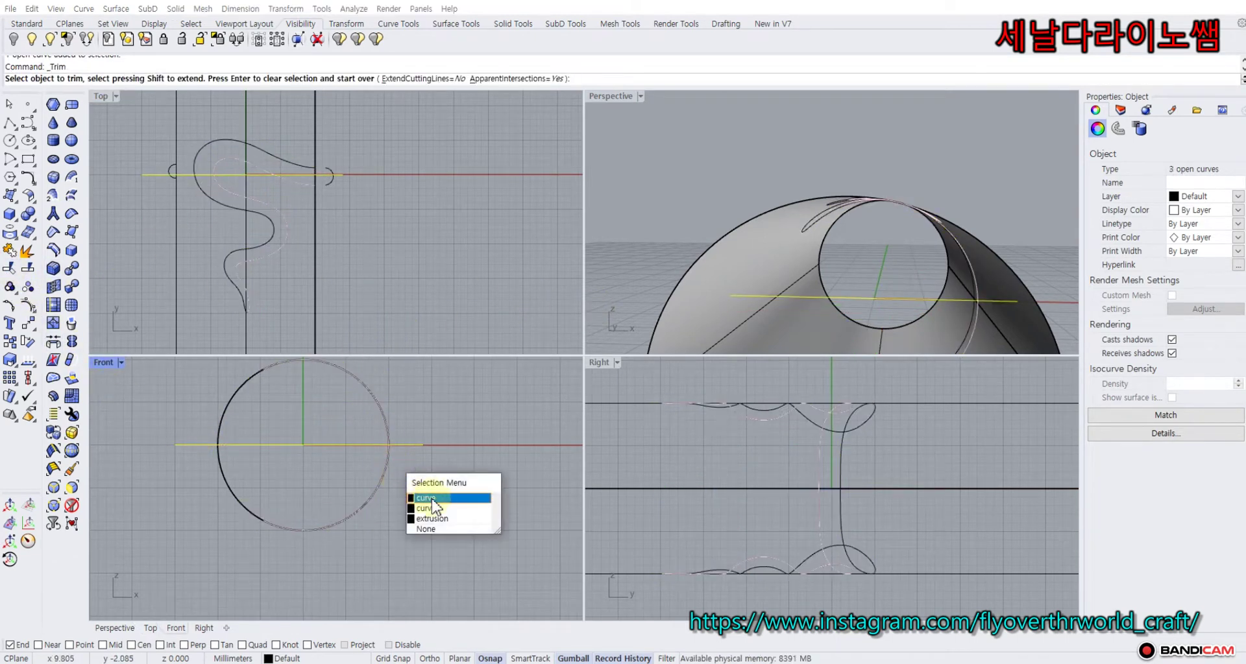
{"action": "left_click", "coordinate": [433, 508]}
{"action": "left_click", "coordinate": [378, 480]}
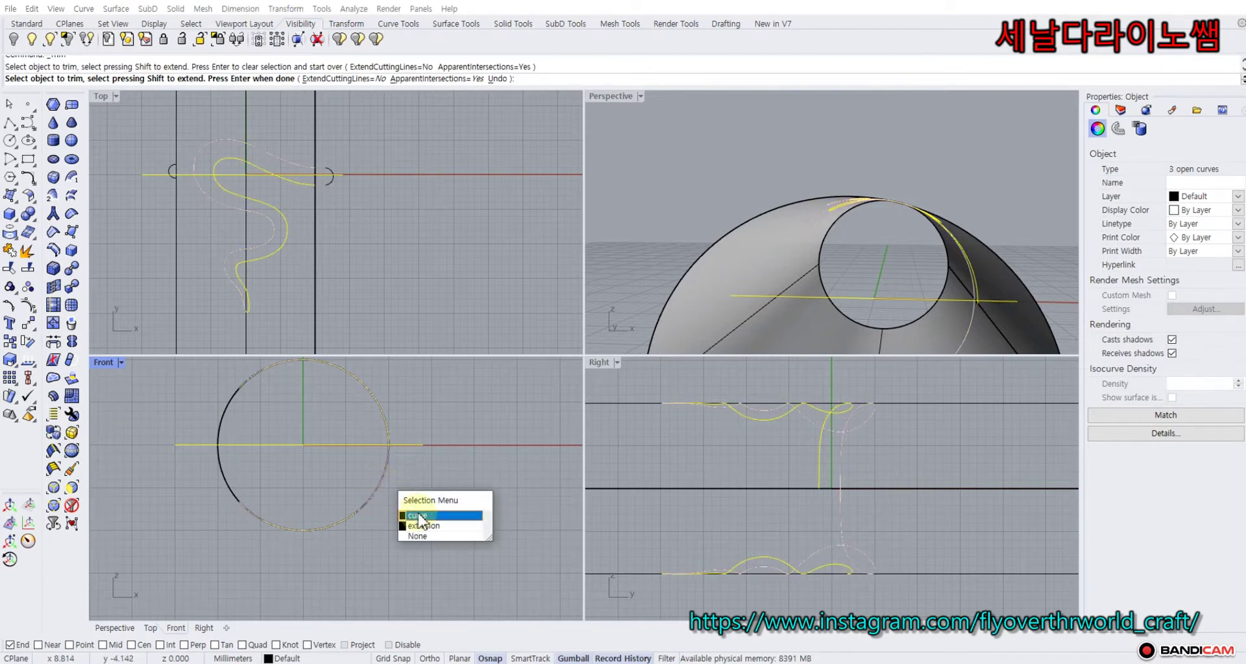
{"action": "left_click", "coordinate": [420, 517]}
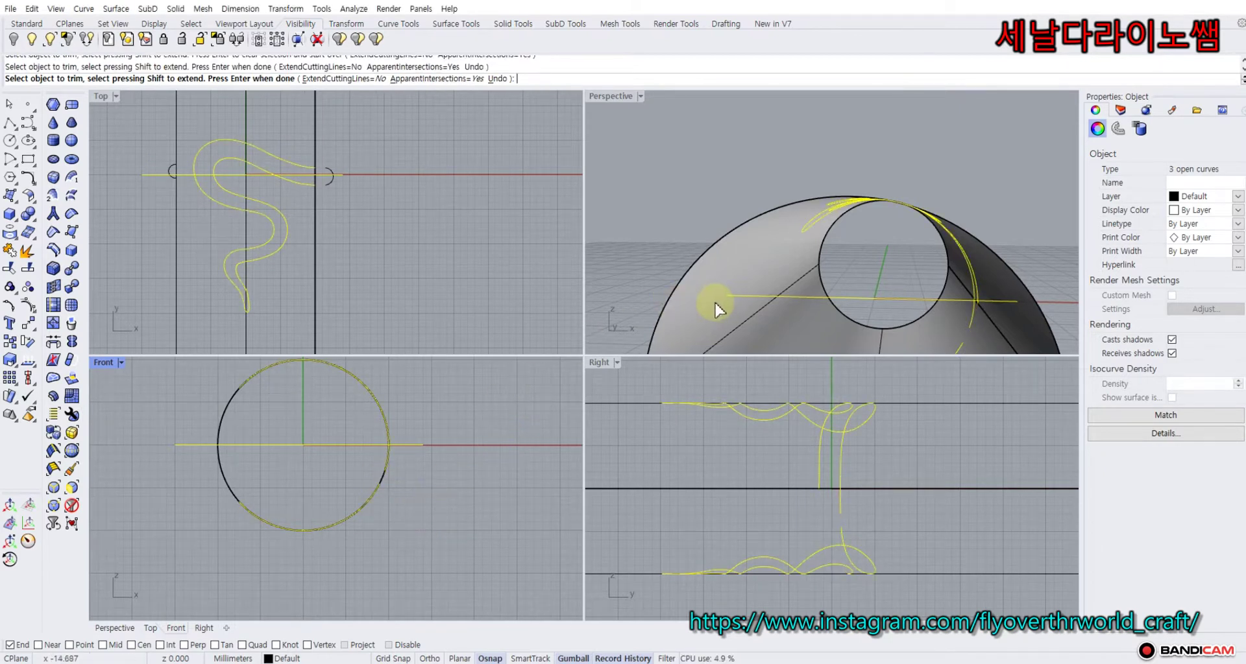
Trim off the remaining rail pieces that still touch the underside of the horizontal center line, and finish trimming.
{"action": "left_click", "coordinate": [385, 462]}
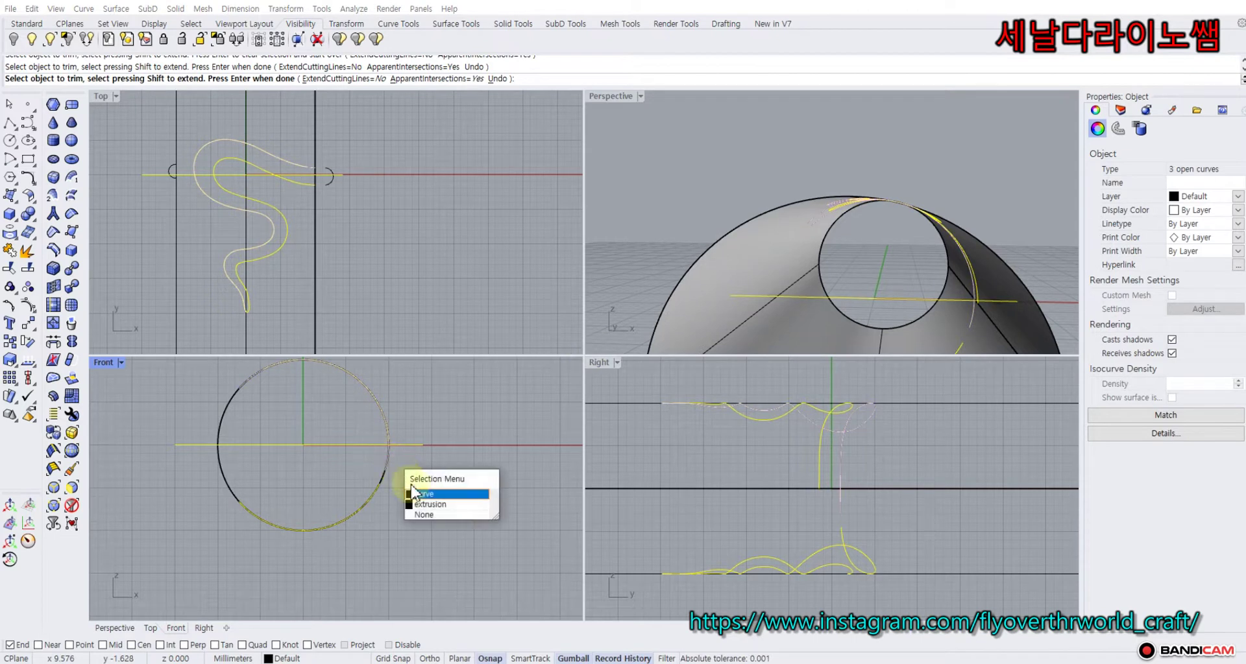
{"action": "left_click", "coordinate": [420, 492]}
{"action": "scroll", "coordinate": [395, 462], "scroll_direction": "up", "scroll_amount": 3}
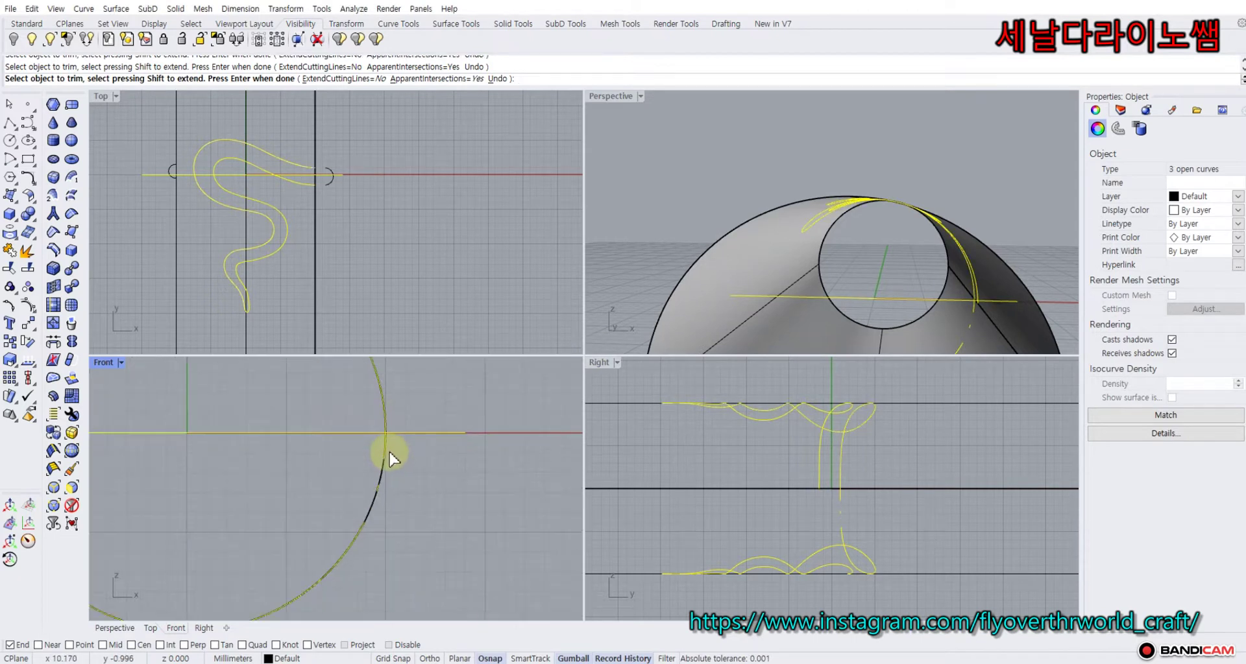
{"action": "left_click", "coordinate": [385, 445]}
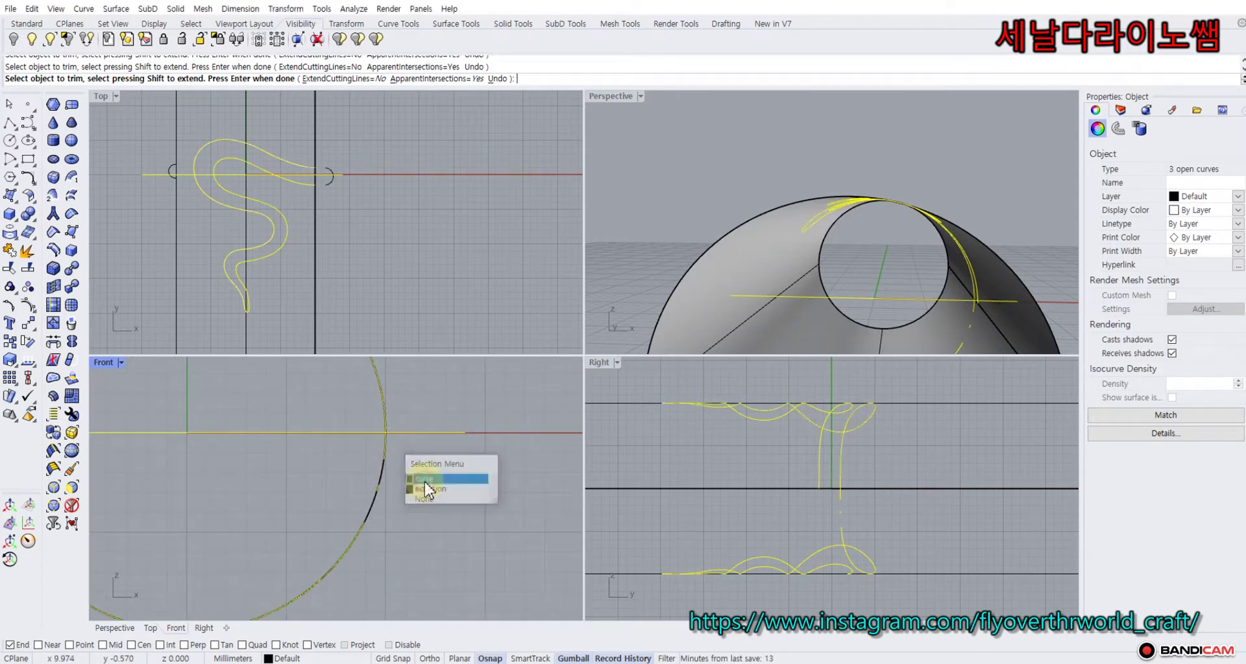
{"action": "left_click", "coordinate": [425, 480]}
{"action": "scroll", "coordinate": [389, 475], "scroll_direction": "down", "scroll_amount": 3}
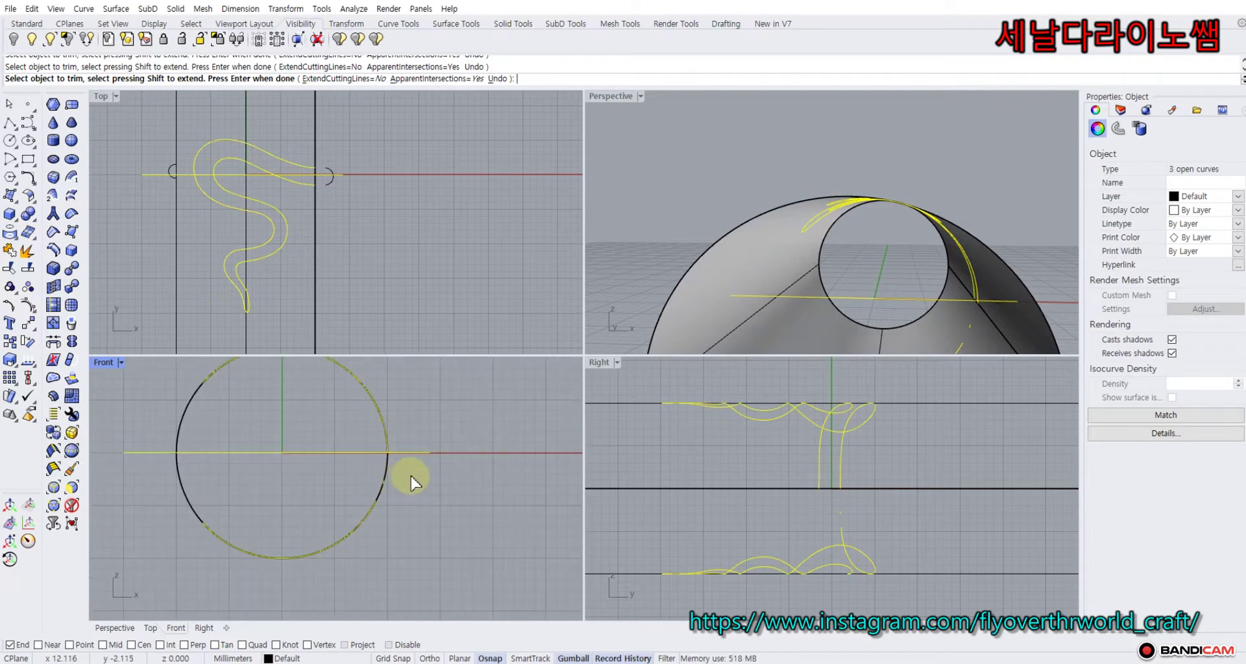
{"action": "scroll", "coordinate": [392, 457], "scroll_direction": "up", "scroll_amount": 5}
{"action": "scroll", "coordinate": [389, 467], "scroll_direction": "down", "scroll_amount": 3}
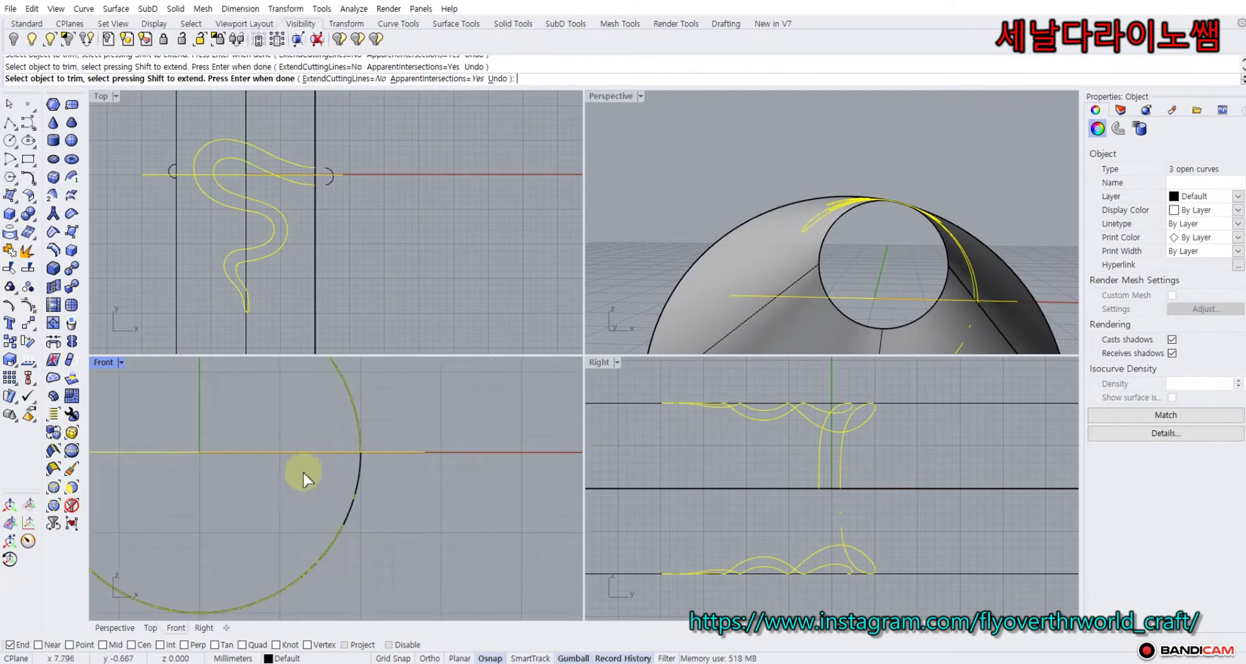
{"action": "scroll", "coordinate": [311, 487], "scroll_direction": "up", "scroll_amount": 2}
{"action": "scroll", "coordinate": [306, 422], "scroll_direction": "down", "scroll_amount": 2}
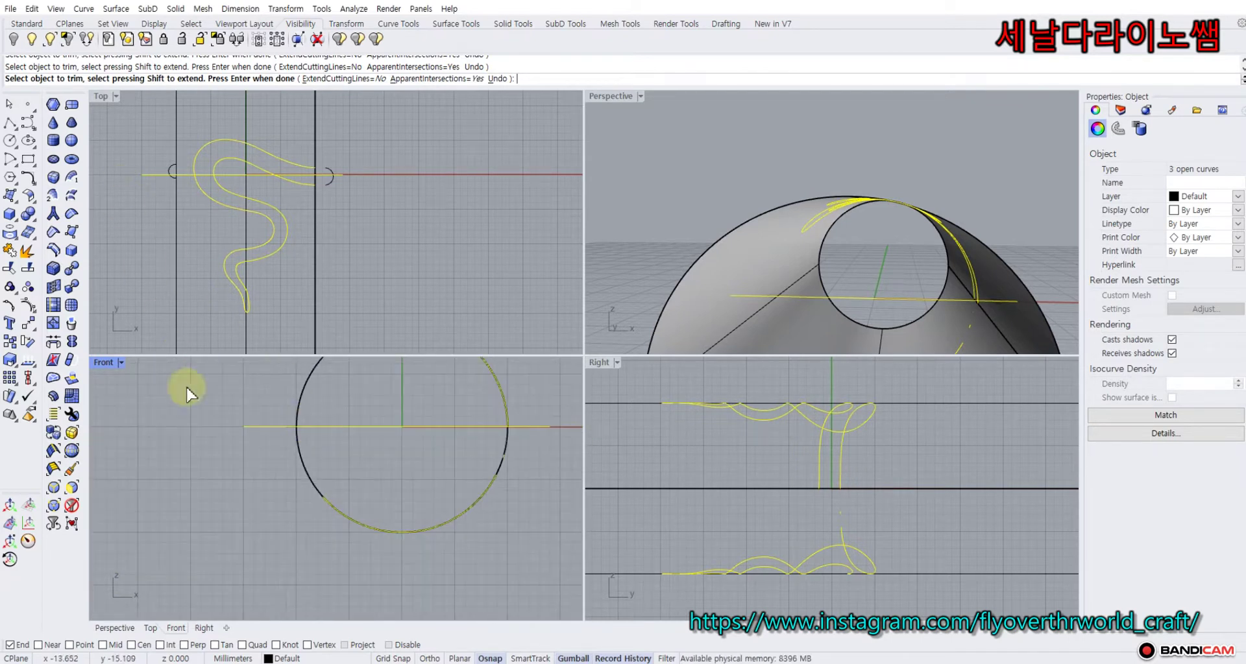
{"action": "right_click", "coordinate": [206, 426]}
Delete the leftover projected curve pieces on the lower half of the ring and hide the ring-size cylinder.
{"action": "left_click_drag", "start_coordinate": [249, 445], "coordinate": [538, 553]}
{"action": "key", "text": "Delete"}
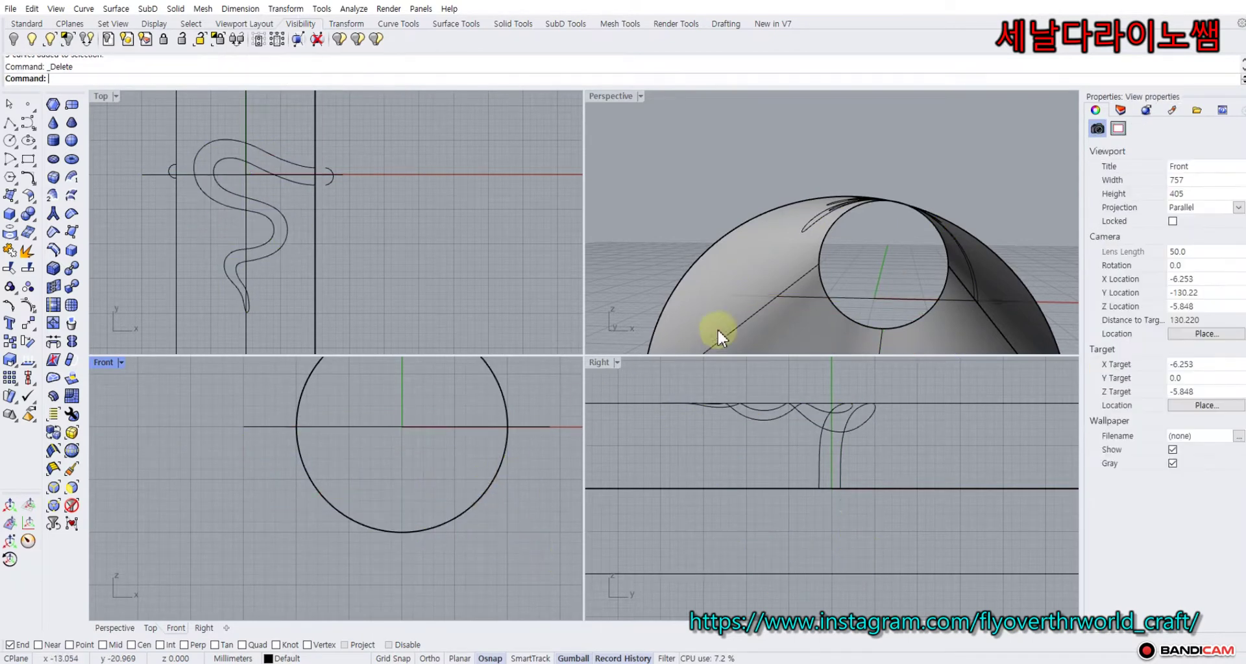
{"action": "left_click", "coordinate": [770, 275]}
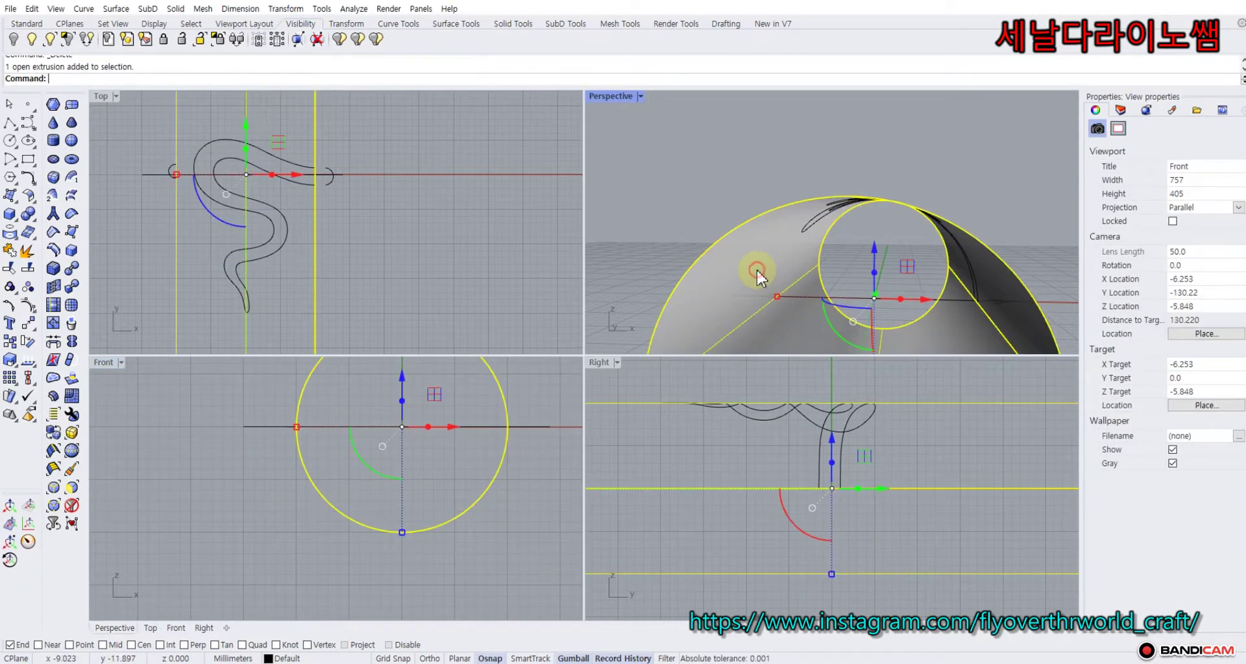
{"action": "left_click", "coordinate": [14, 40]}
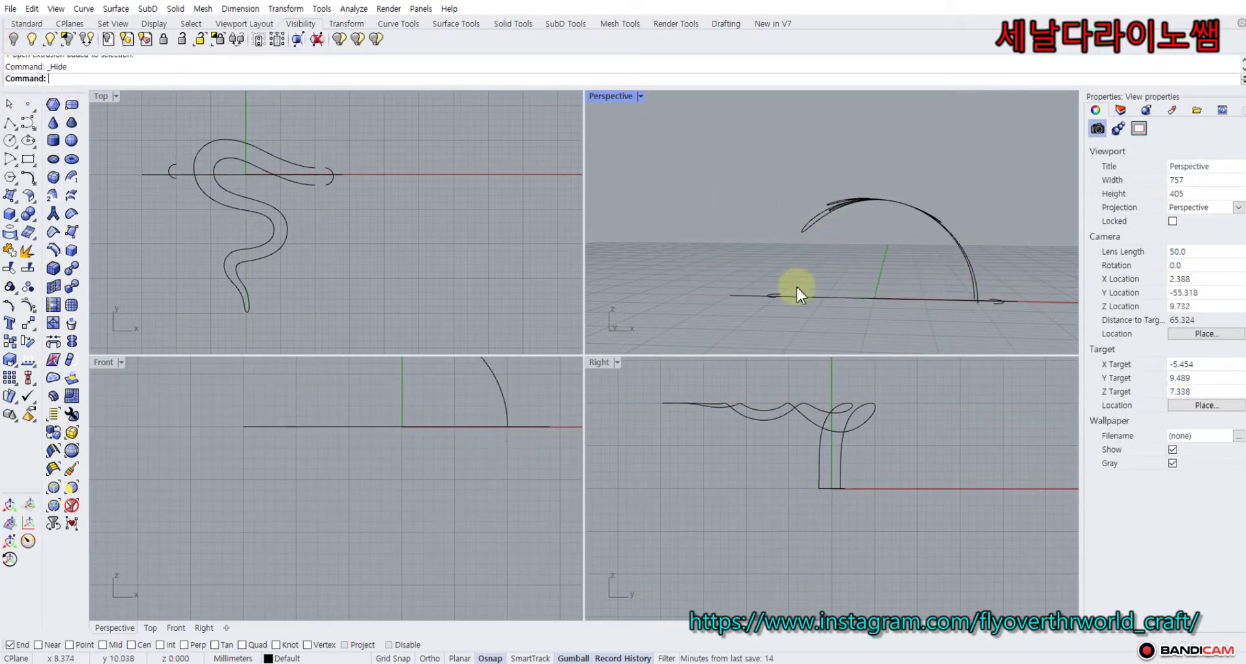
Delete the small arc profile lying beside the snake rails' ends on the positive X side of the Top view.
{"action": "left_click", "coordinate": [330, 184]}
{"action": "key", "text": "Delete"}
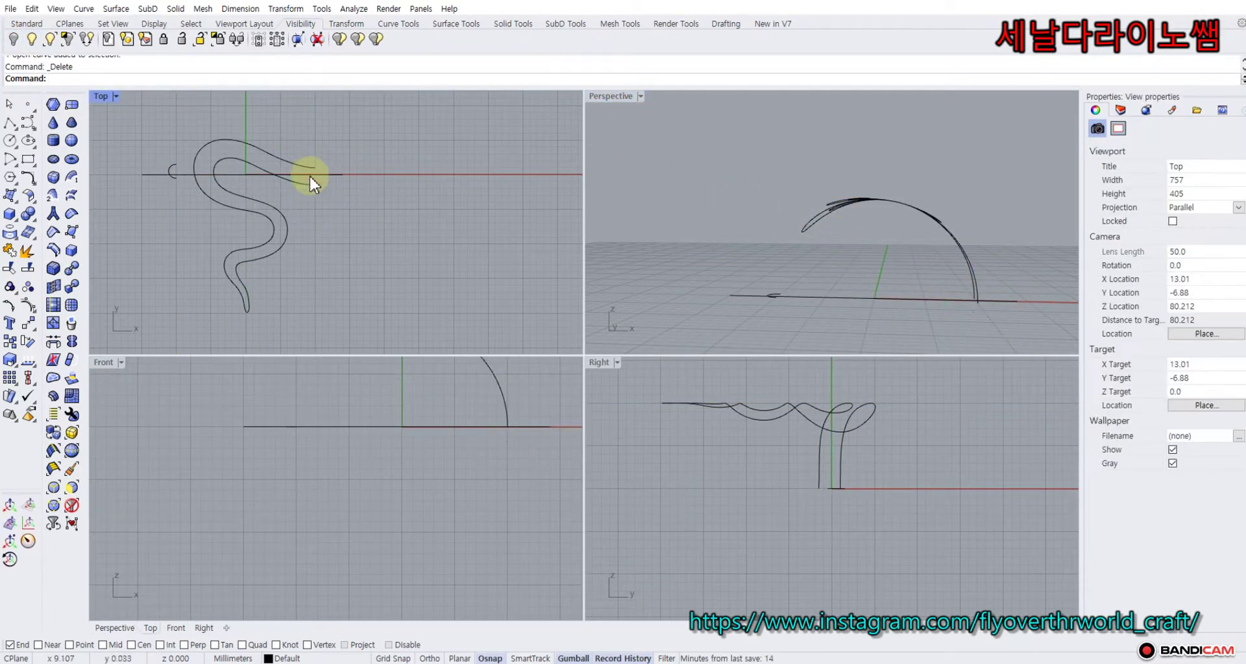
{"action": "scroll", "coordinate": [310, 173], "scroll_direction": "up", "scroll_amount": 5}
{"action": "left_click", "coordinate": [18, 164]}
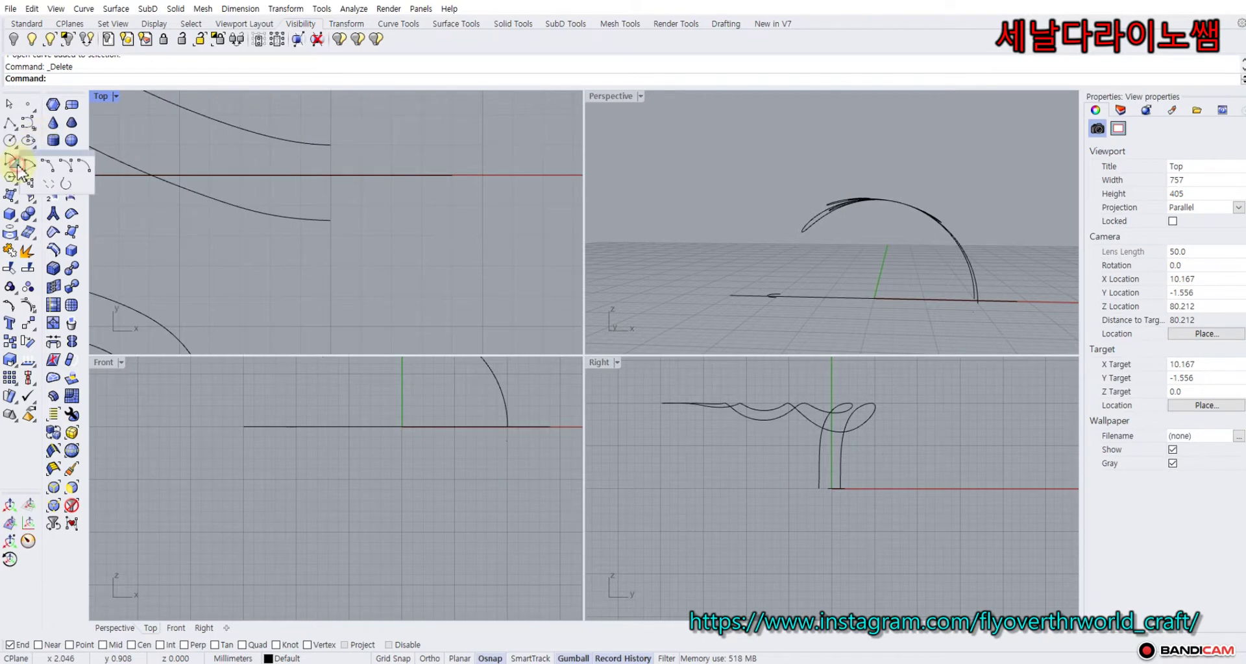
{"action": "left_click", "coordinate": [38, 170]}
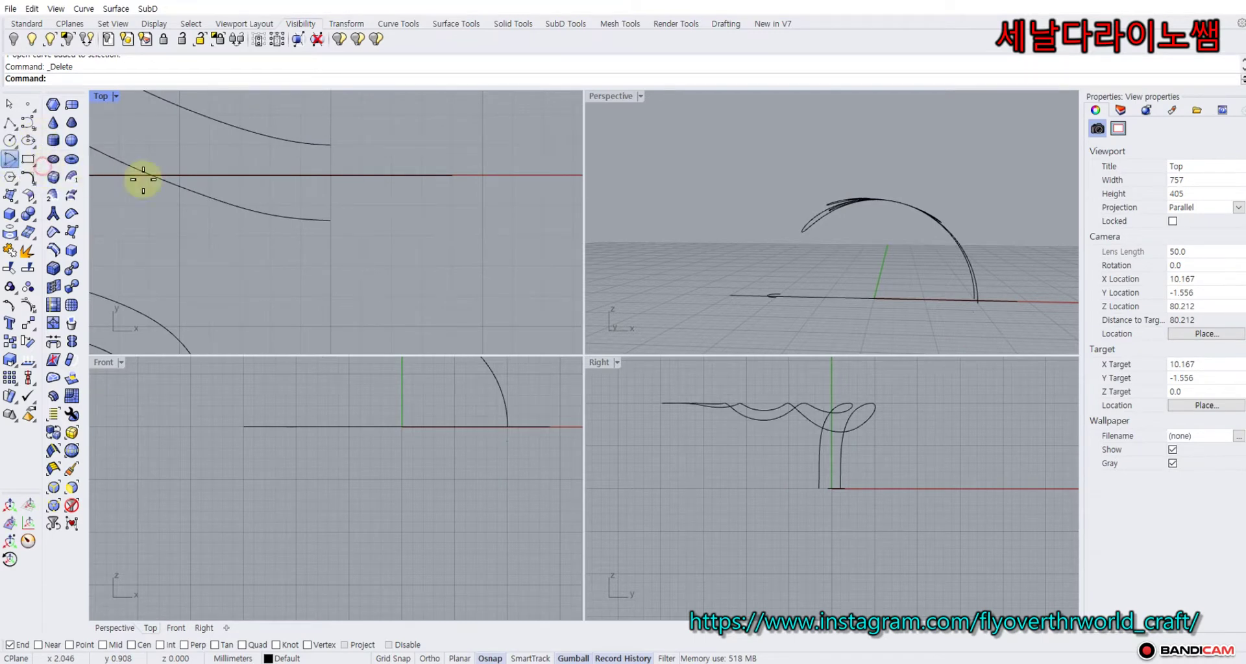
{"action": "left_click", "coordinate": [328, 145]}
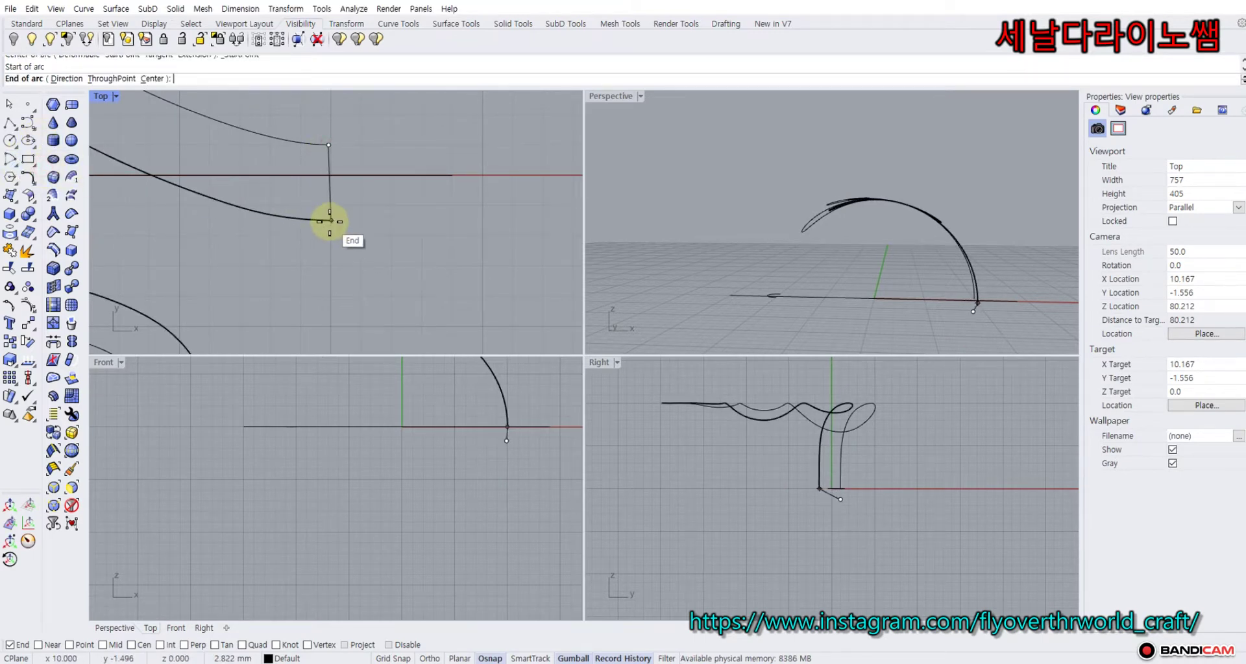
{"action": "scroll", "coordinate": [329, 220], "scroll_direction": "up", "scroll_amount": 3}
{"action": "left_click", "coordinate": [330, 219]}
{"action": "scroll", "coordinate": [361, 167], "scroll_direction": "down", "scroll_amount": 2}
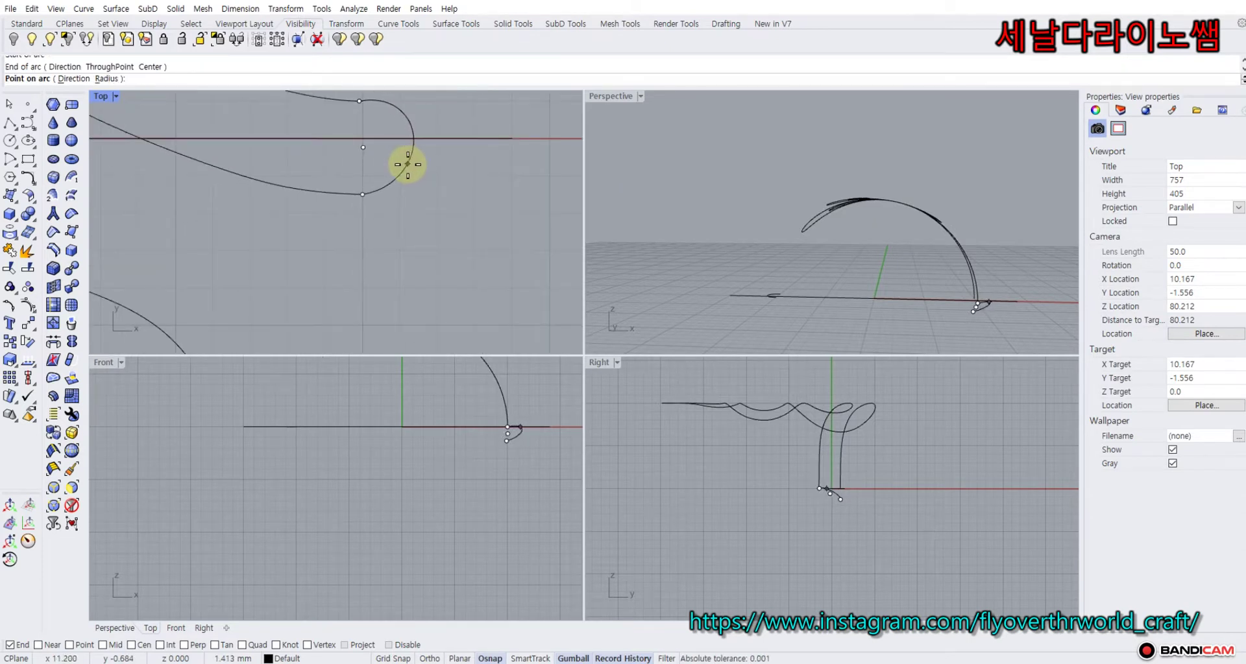
{"action": "key", "text": "Escape"}
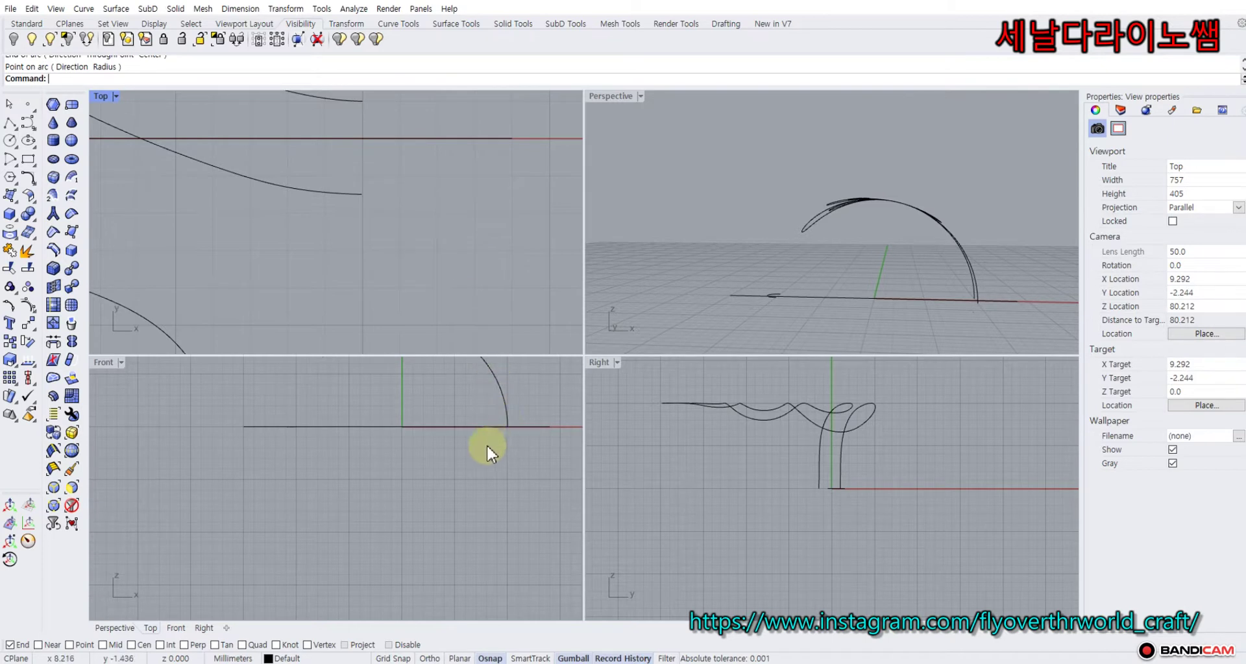
{"action": "left_click_drag", "start_coordinate": [487, 447], "coordinate": [543, 464]}
{"action": "key", "text": "Delete"}
Draw a start-end-point arc joining the ends of the two snake rails, bulging outward about 1.25 mm.
{"action": "right_click_drag", "start_coordinate": [427, 207], "coordinate": [411, 271]}
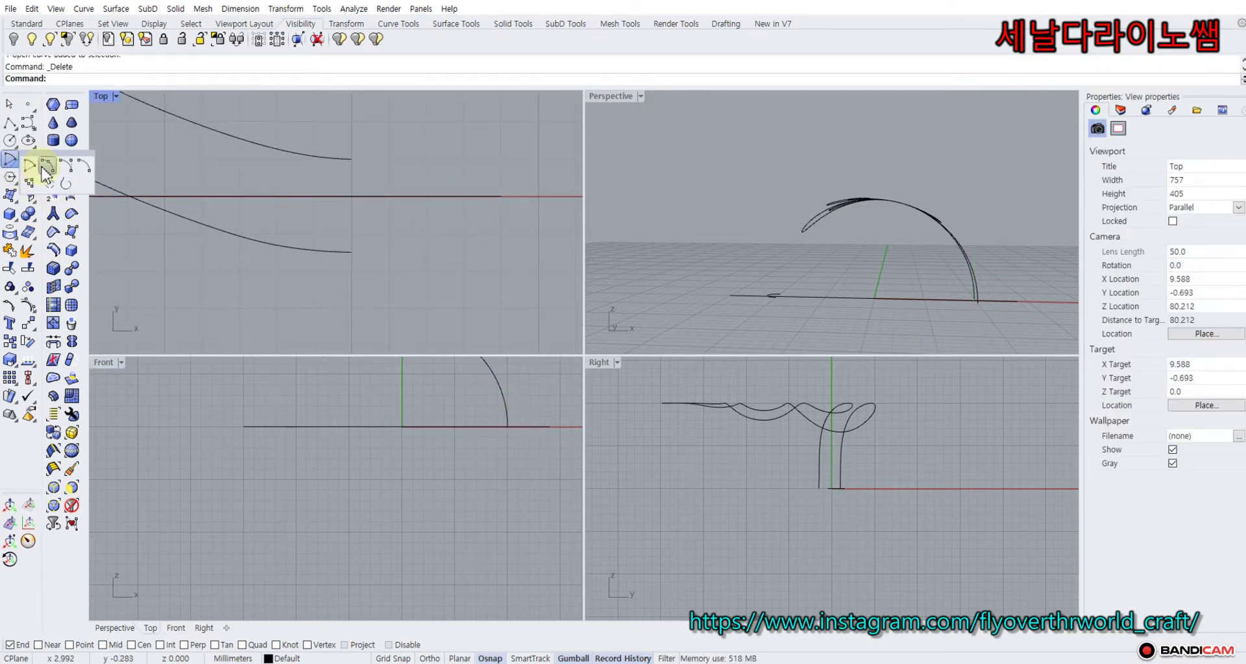
{"action": "right_click", "coordinate": [28, 177]}
{"action": "left_click", "coordinate": [351, 159]}
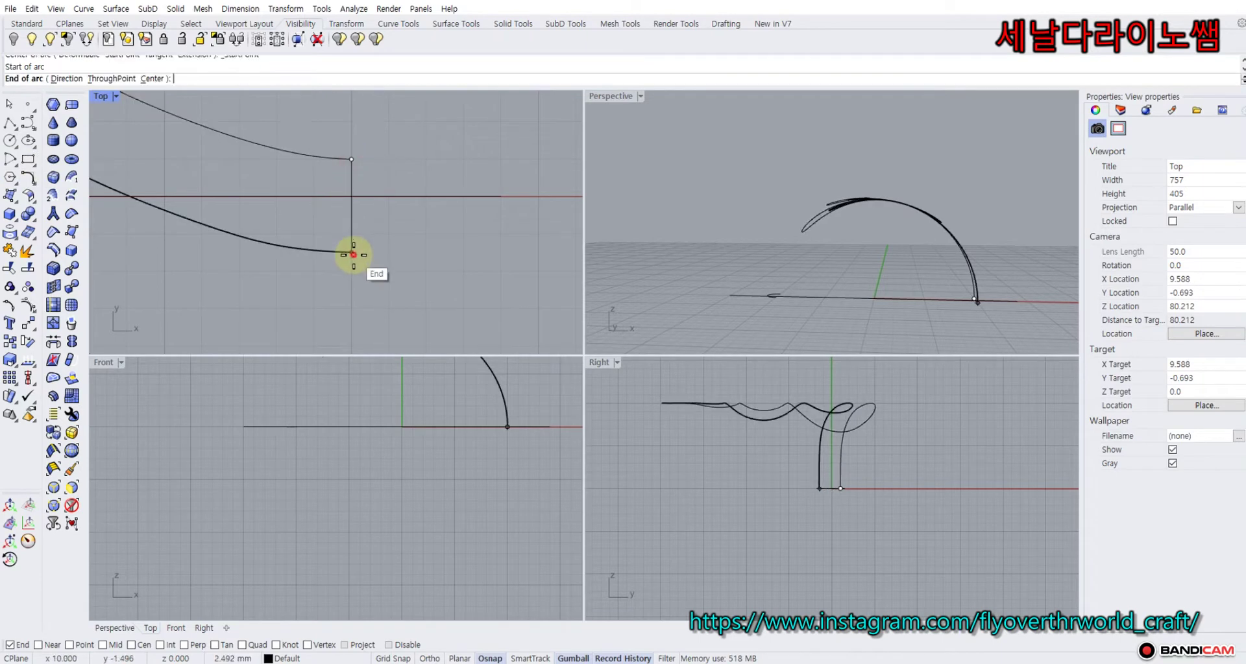
{"action": "left_click", "coordinate": [351, 252]}
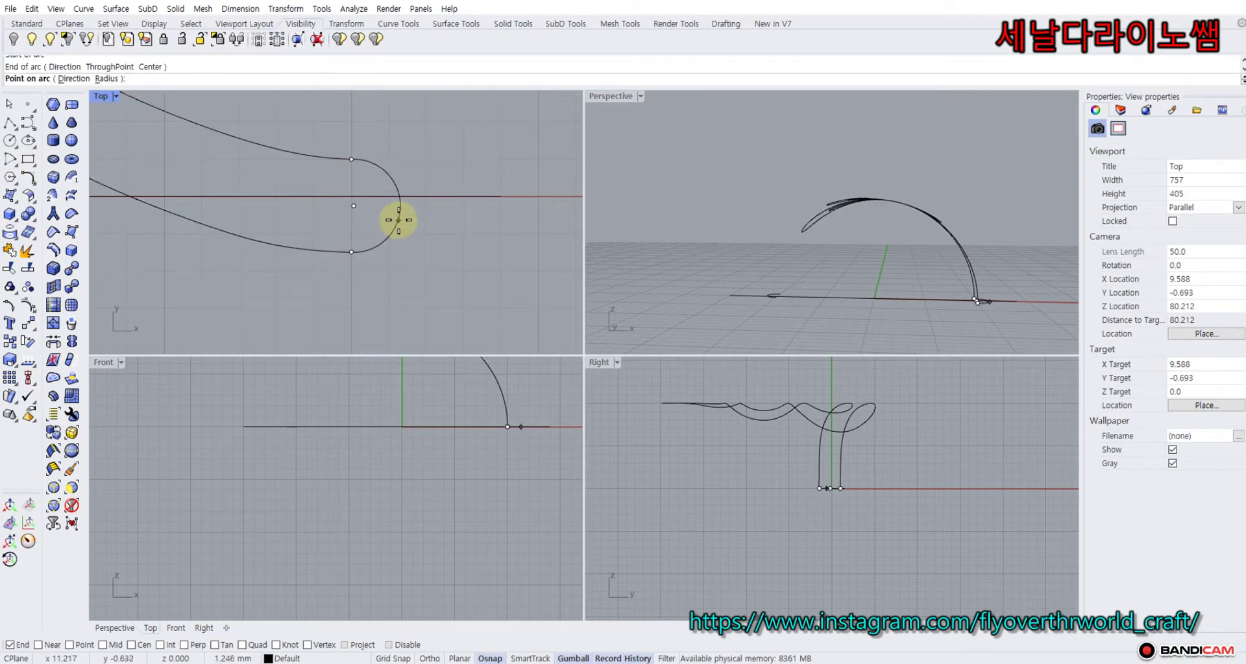
{"action": "left_click", "coordinate": [399, 220]}
{"action": "scroll", "coordinate": [459, 248], "scroll_direction": "down", "scroll_amount": 3}
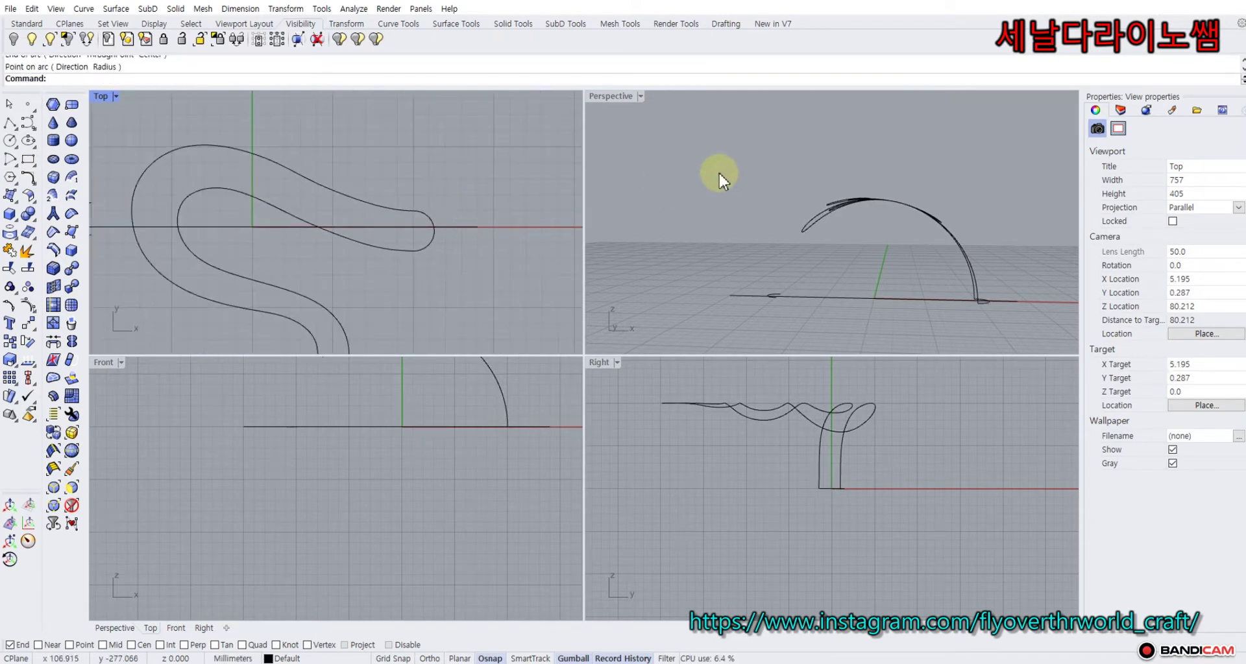
{"action": "scroll", "coordinate": [407, 223], "scroll_direction": "down", "scroll_amount": 8}
{"action": "right_click_drag", "start_coordinate": [404, 254], "coordinate": [424, 219]}
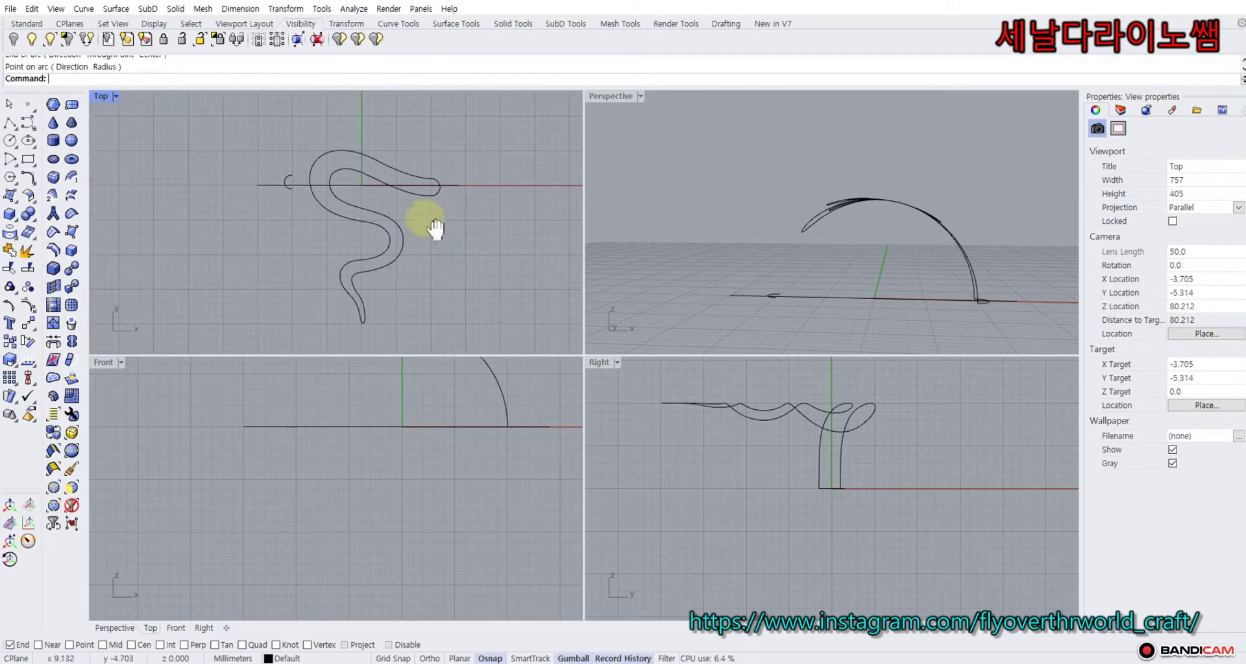
{"action": "left_click", "coordinate": [50, 195]}
{"action": "left_click", "coordinate": [392, 171]}
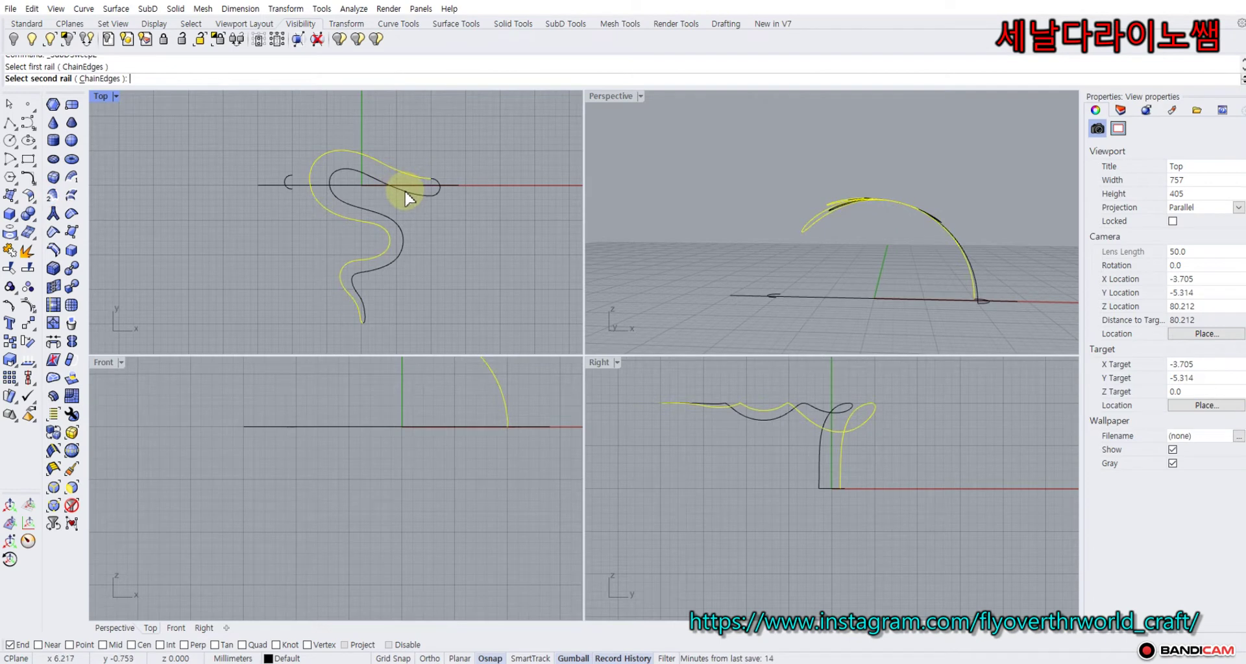
{"action": "key", "text": "Escape"}
{"action": "left_click", "coordinate": [364, 178]}
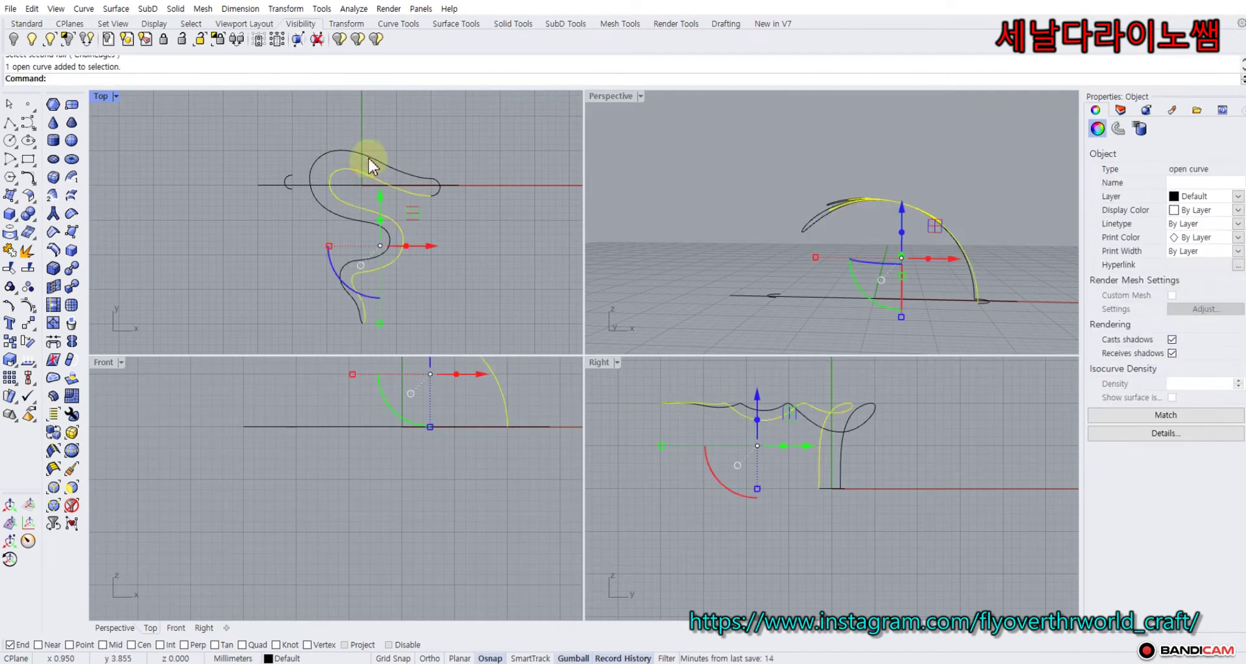
{"action": "left_click", "coordinate": [159, 177]}
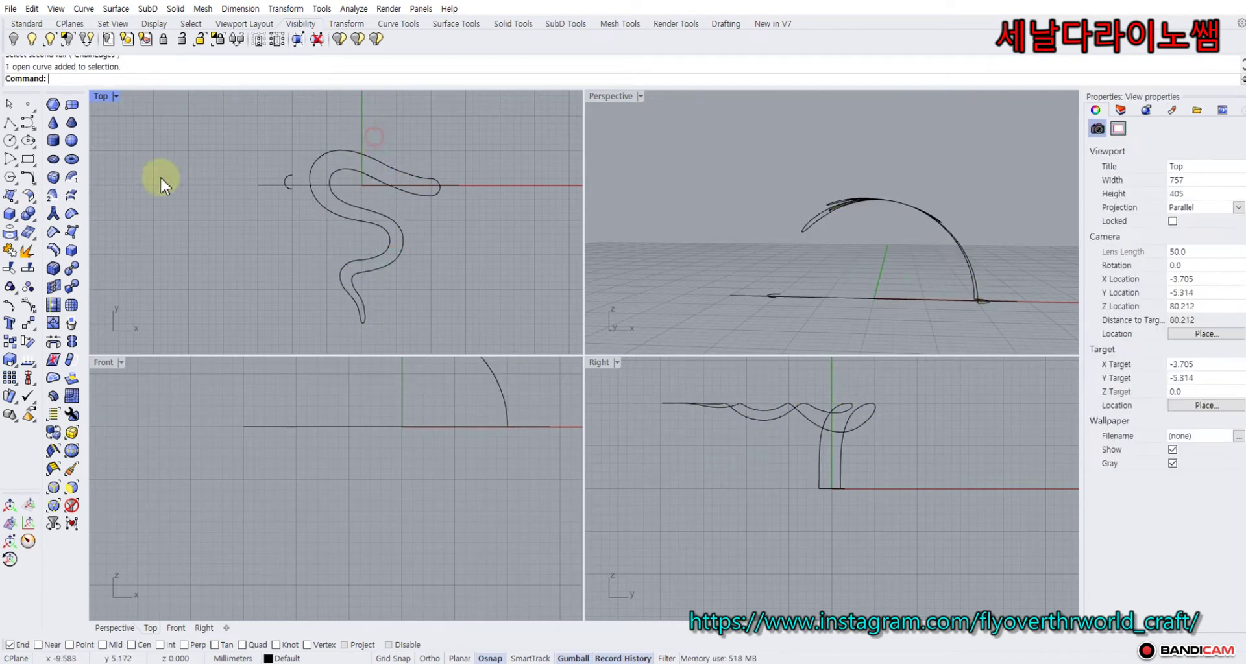
Set up a SubD Sweep 2 along the two projected snake rails, using the new end arc as cross section.
{"action": "left_click", "coordinate": [51, 196]}
{"action": "left_click", "coordinate": [418, 179]}
{"action": "left_click", "coordinate": [417, 192]}
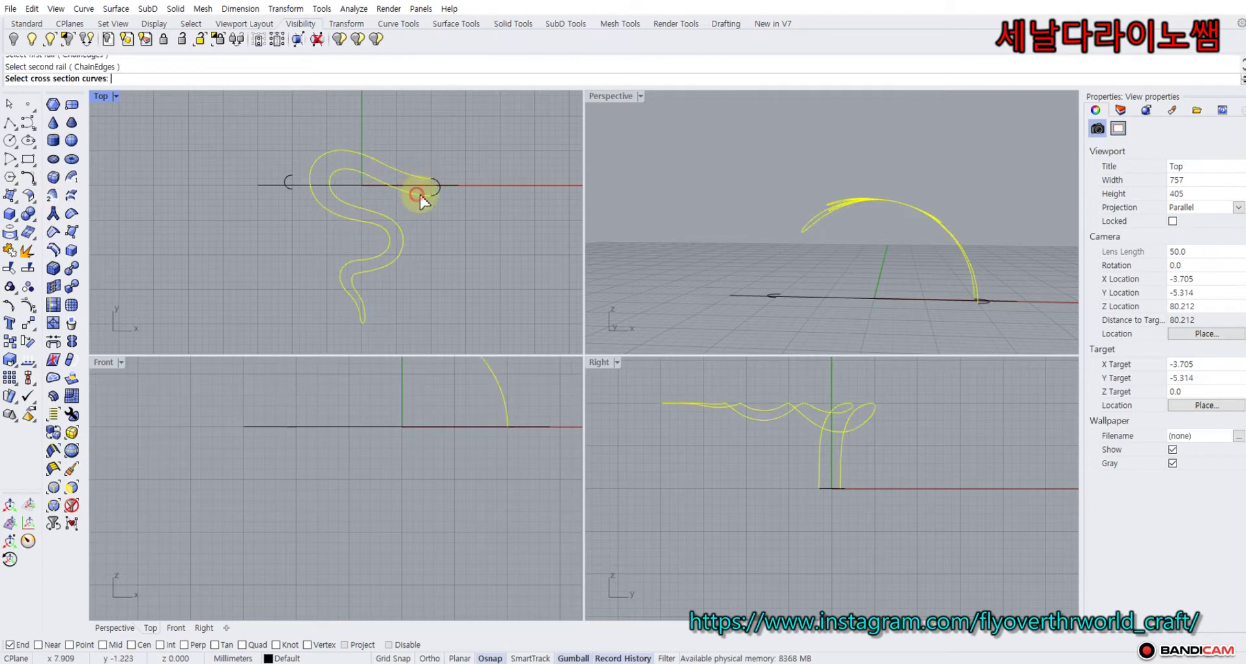
{"action": "left_click", "coordinate": [436, 181]}
{"action": "right_click", "coordinate": [475, 152]}
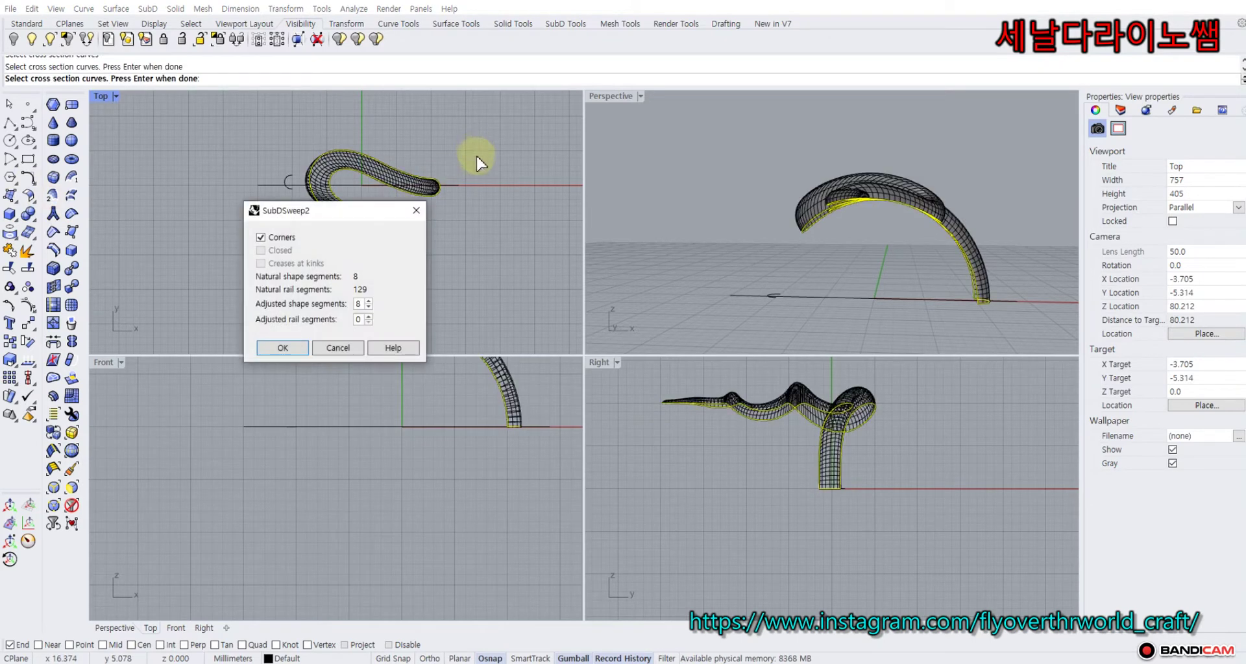
Set the sweep's adjusted shape segments to 3.
{"action": "left_click", "coordinate": [369, 307]}
{"action": "left_click", "coordinate": [368, 308]}
{"action": "left_click", "coordinate": [368, 308]}
{"action": "left_click", "coordinate": [369, 308]}
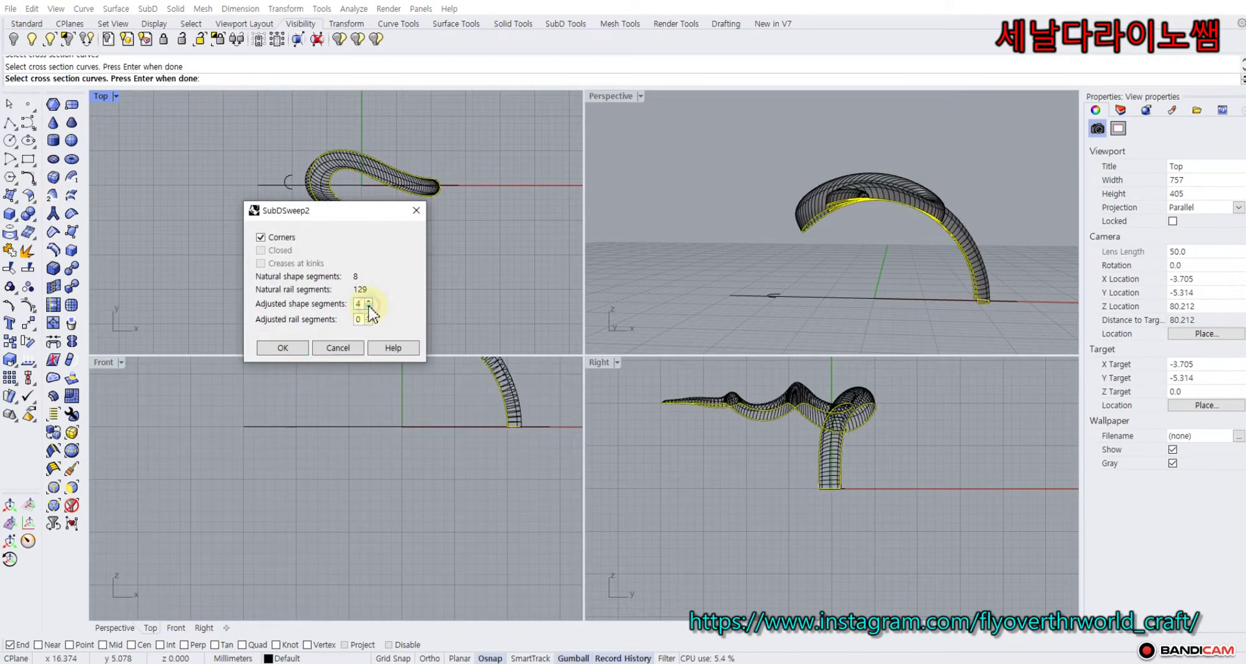
{"action": "left_click", "coordinate": [368, 307]}
{"action": "left_click", "coordinate": [369, 307]}
{"action": "left_click", "coordinate": [368, 307]}
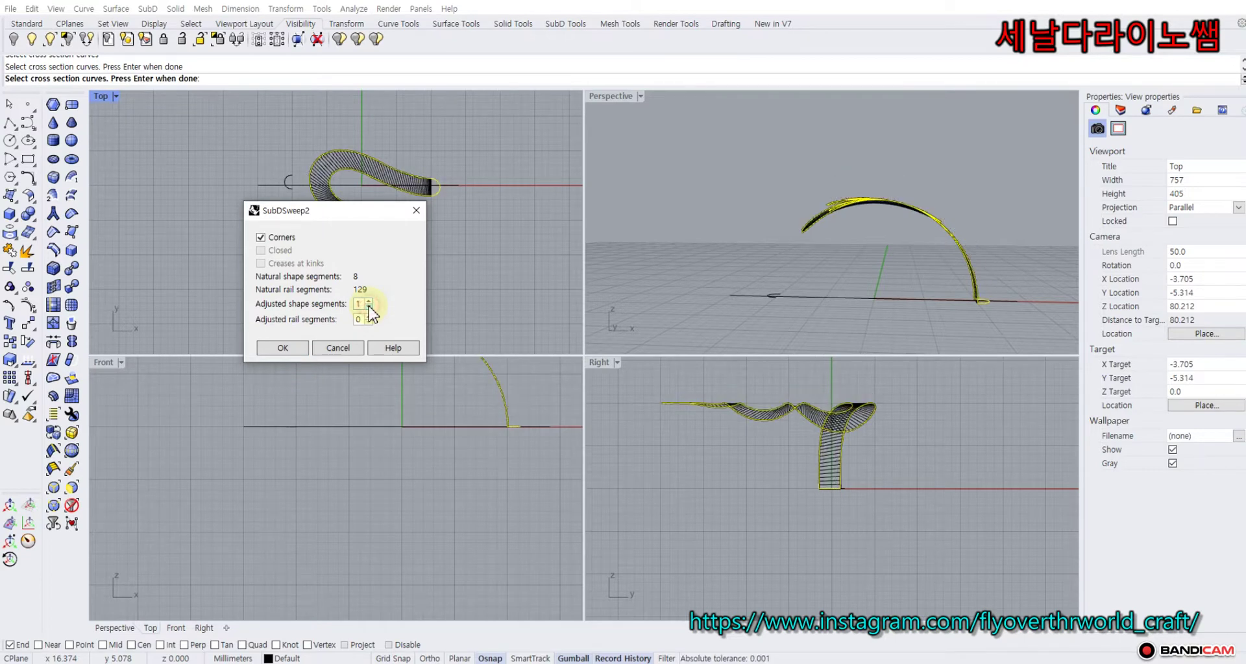
{"action": "left_click", "coordinate": [368, 300]}
{"action": "left_click", "coordinate": [368, 301]}
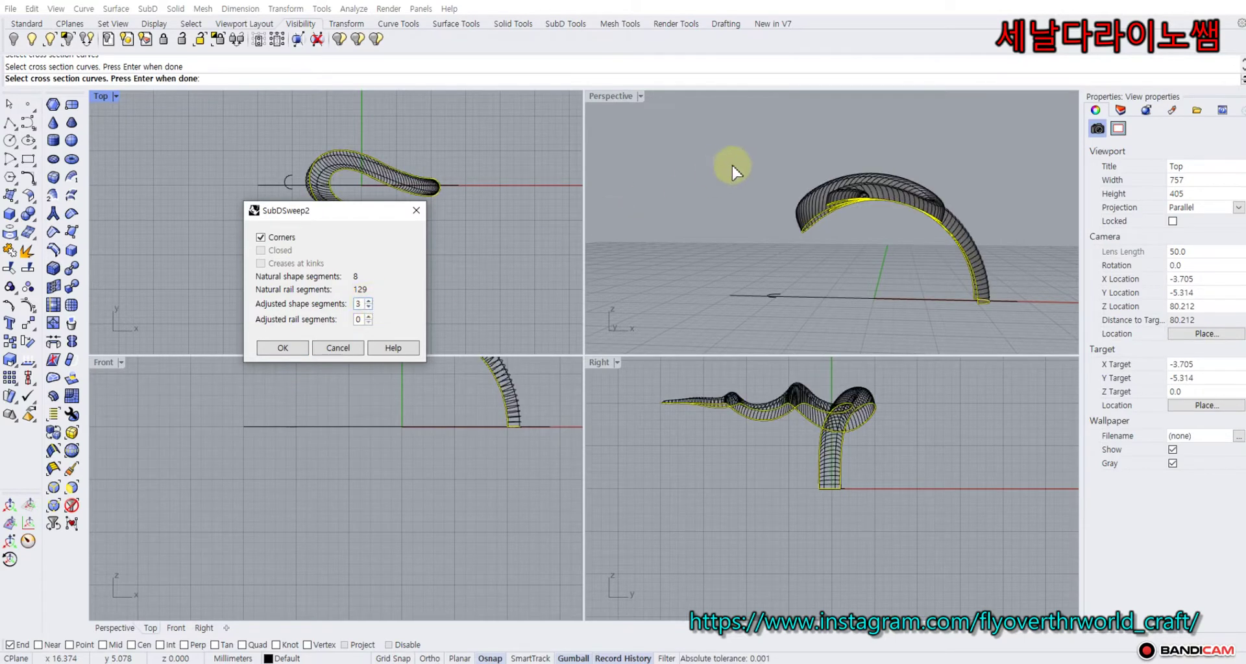
Raise the adjusted rail segments to 10 and check the sweep preview against the rails in a maximized Perspective view.
{"action": "right_click_drag", "start_coordinate": [732, 166], "coordinate": [754, 209]}
{"action": "double_click", "coordinate": [624, 97]}
{"action": "mouse_move", "coordinate": [598, 201]}
{"action": "right_mouse_down", "text": "shift"}
{"action": "mouse_move", "coordinate": [599, 179]}
{"action": "mouse_move", "coordinate": [631, 236]}
{"action": "mouse_move", "coordinate": [606, 147]}
{"action": "mouse_move", "coordinate": [610, 188]}
{"action": "right_mouse_up", "text": "shift"}
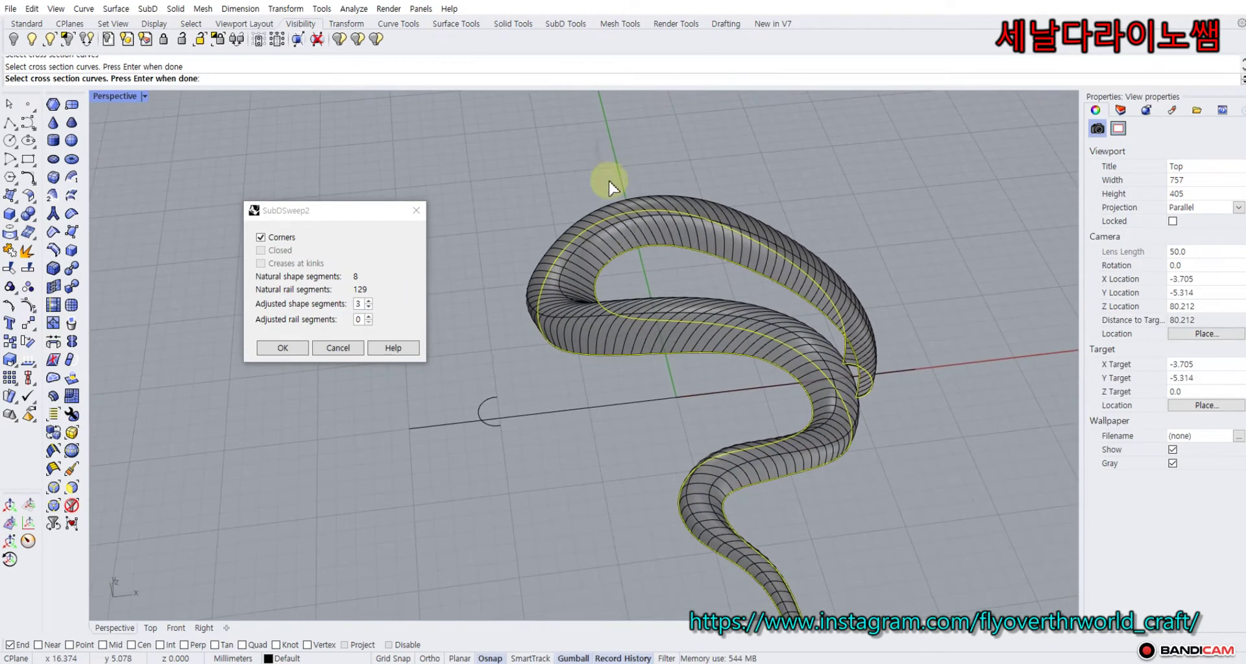
{"action": "left_click_drag", "start_coordinate": [386, 209], "coordinate": [312, 216]}
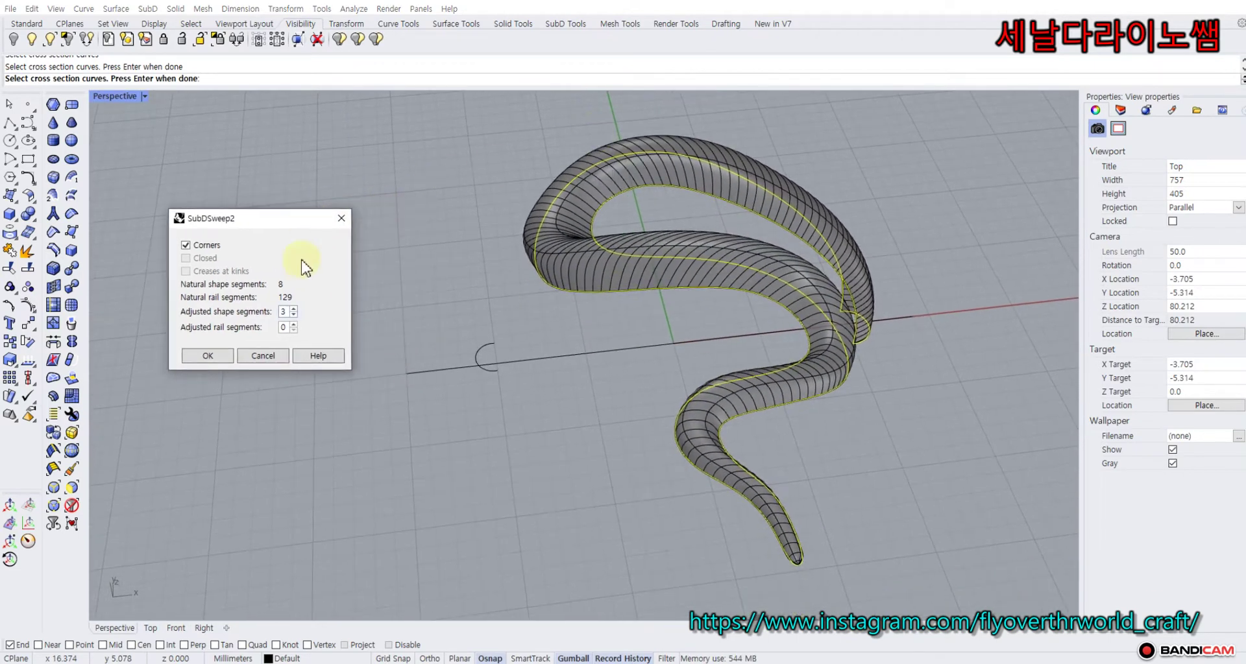
{"action": "left_click", "coordinate": [294, 324]}
{"action": "left_click", "coordinate": [293, 325]}
{"action": "left_click", "coordinate": [293, 325]}
{"action": "left_click", "coordinate": [293, 324]}
{"action": "left_click", "coordinate": [293, 324]}
{"action": "left_click", "coordinate": [294, 324]}
{"action": "left_click", "coordinate": [293, 324]}
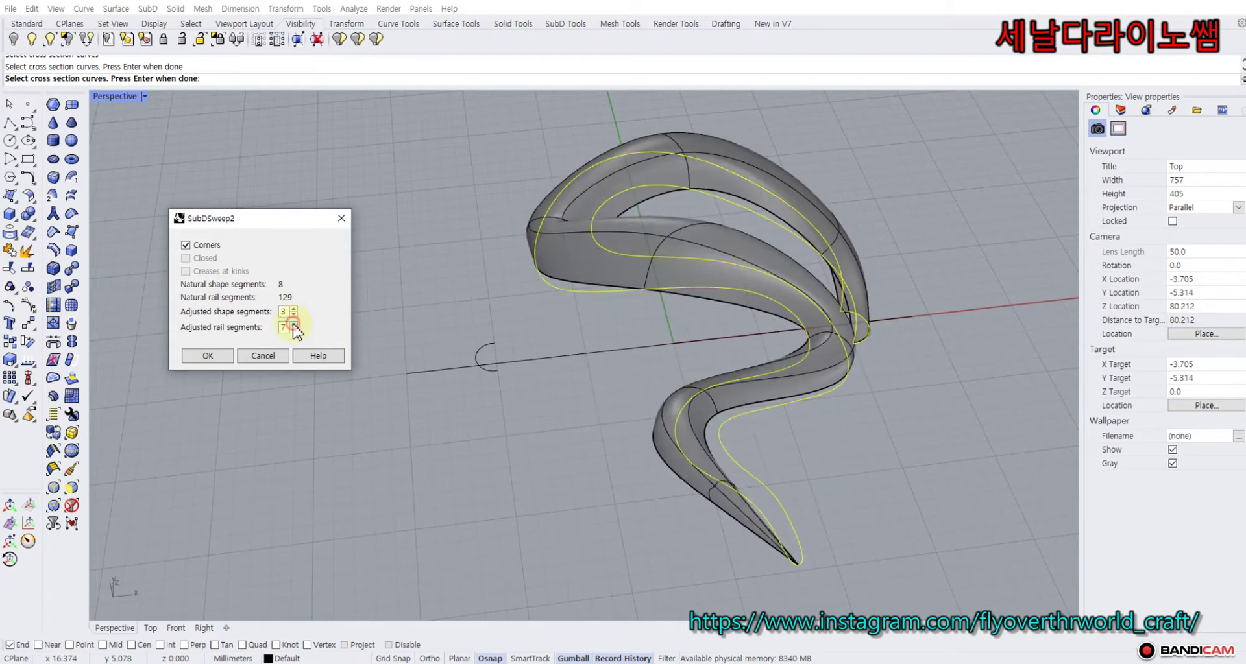
{"action": "left_click", "coordinate": [293, 324]}
{"action": "left_click", "coordinate": [293, 324]}
{"action": "left_click", "coordinate": [293, 324]}
{"action": "mouse_move", "coordinate": [469, 197]}
{"action": "right_mouse_down"}
{"action": "mouse_move", "coordinate": [471, 245]}
{"action": "mouse_move", "coordinate": [479, 196]}
{"action": "right_mouse_up"}
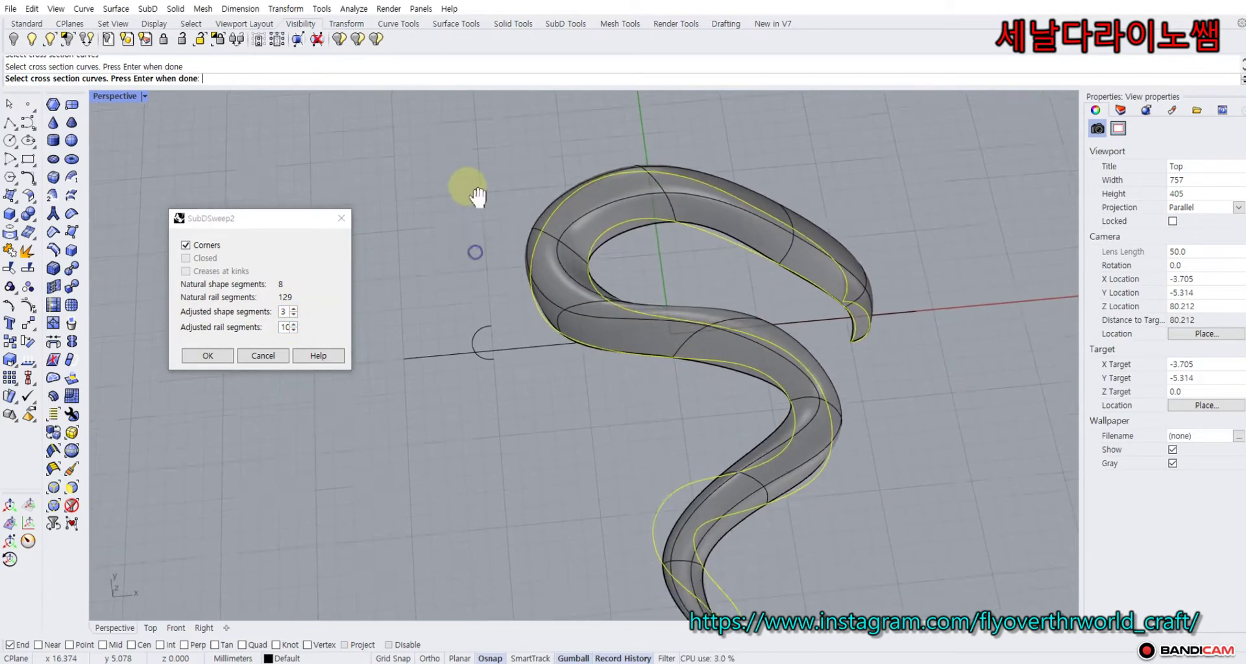
{"action": "scroll", "coordinate": [458, 201], "scroll_direction": "down", "scroll_amount": 5}
{"action": "scroll", "coordinate": [556, 256], "scroll_direction": "up", "scroll_amount": 4}
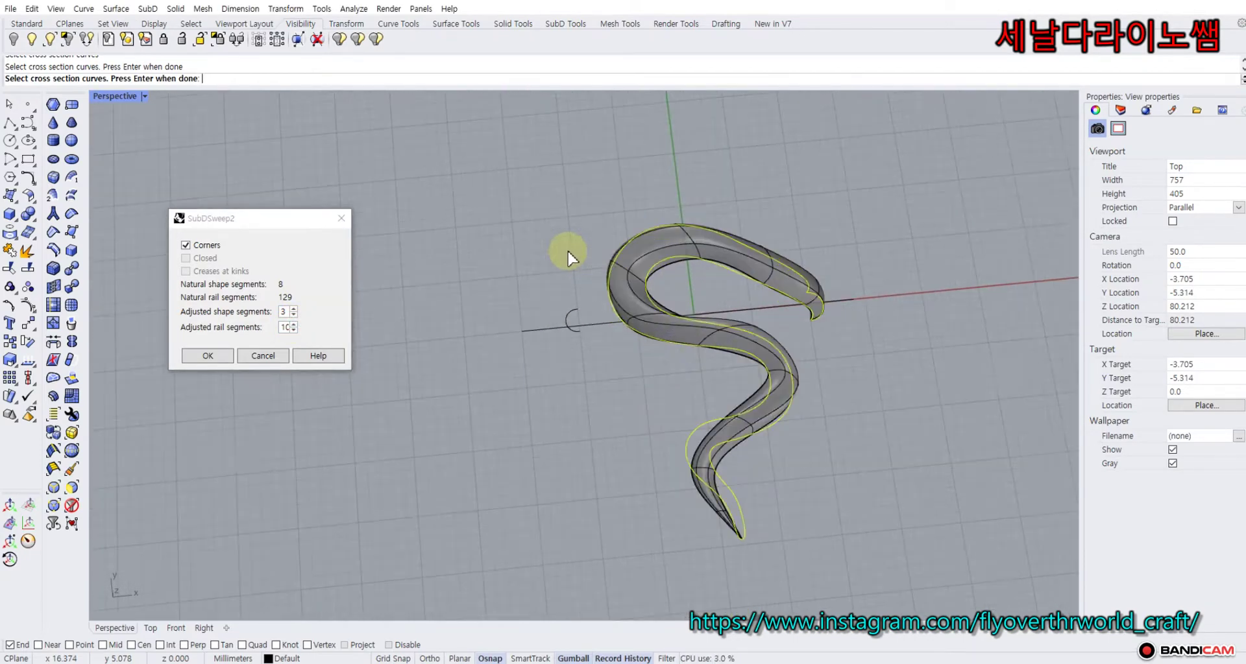
{"action": "scroll", "coordinate": [567, 251], "scroll_direction": "down", "scroll_amount": 4}
{"action": "right_click_drag", "start_coordinate": [567, 251], "coordinate": [525, 243], "text": "shift"}
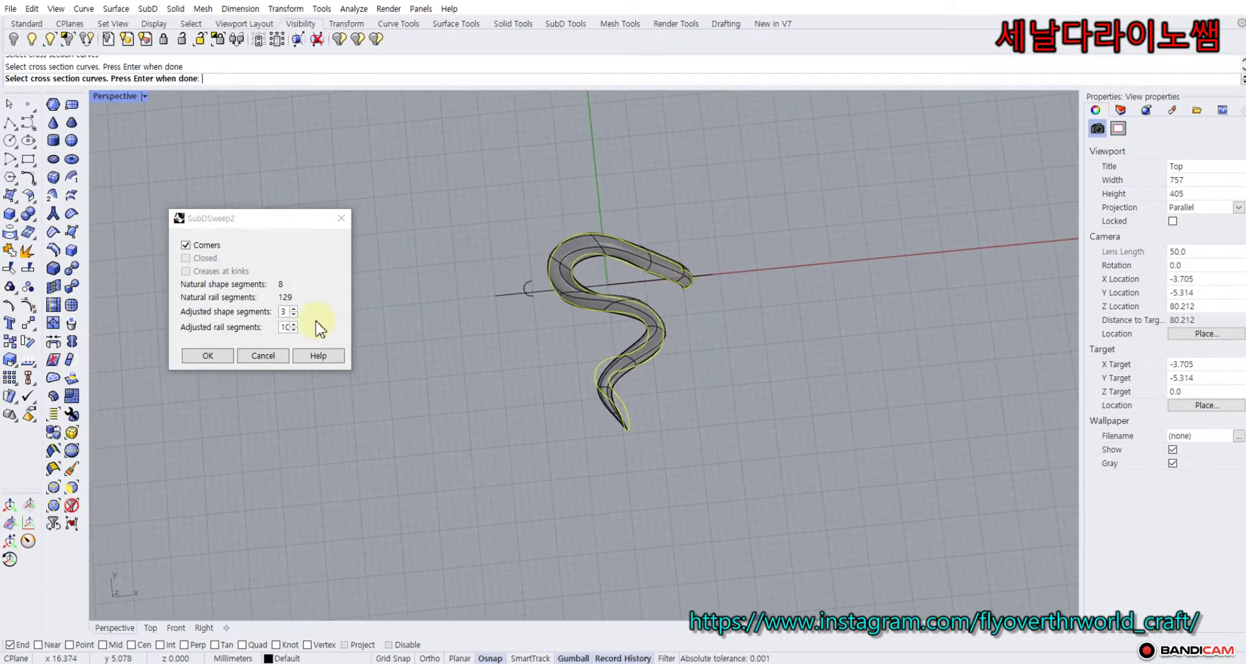
Set the adjusted rail segments to 24 and create the snake's swept SubD tail body.
{"action": "left_click", "coordinate": [294, 324]}
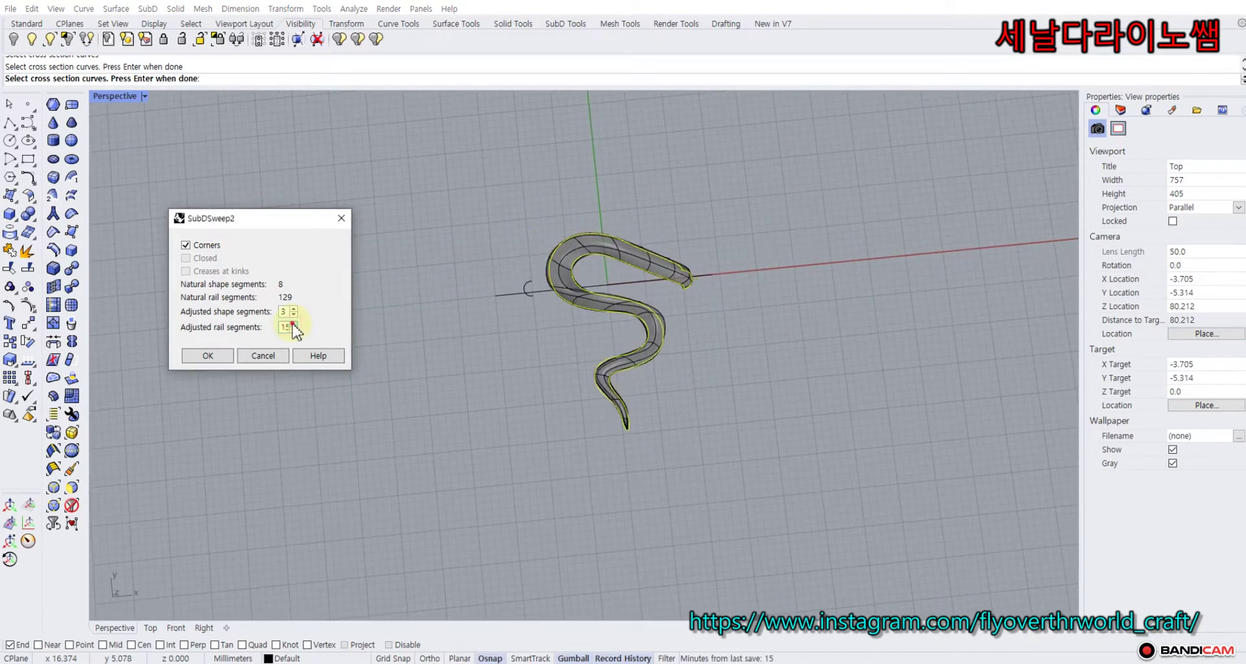
{"action": "left_click", "coordinate": [294, 324]}
{"action": "left_click", "coordinate": [293, 324]}
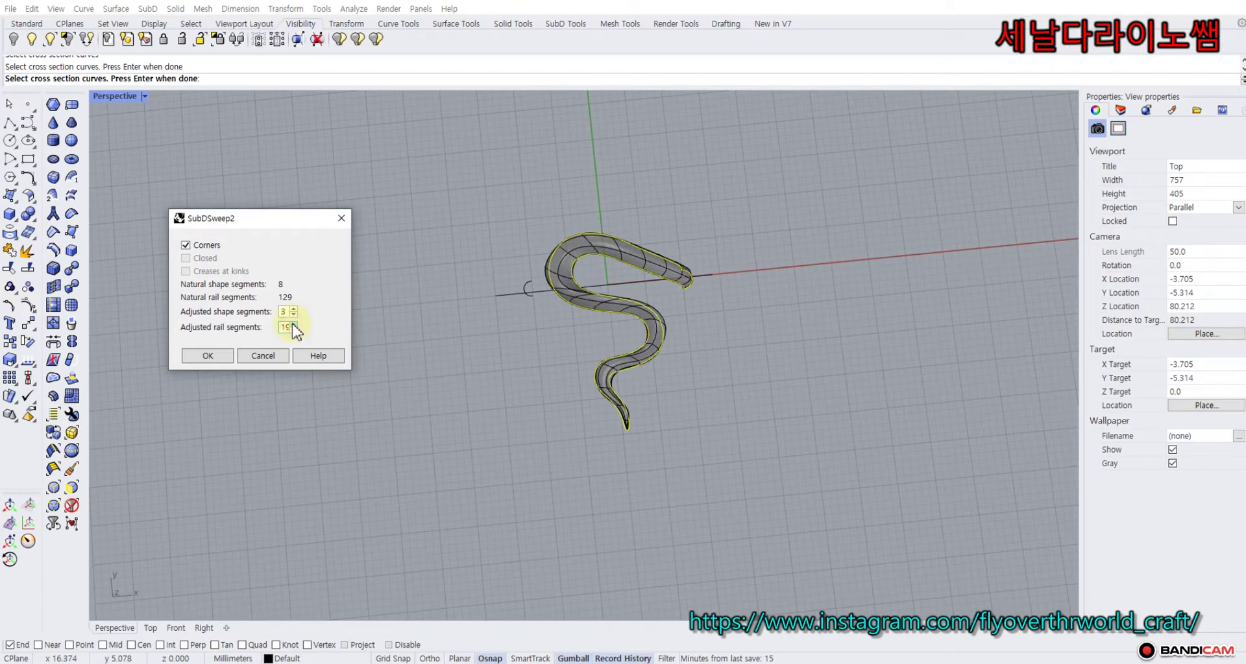
{"action": "left_click", "coordinate": [293, 325]}
{"action": "left_click", "coordinate": [293, 324]}
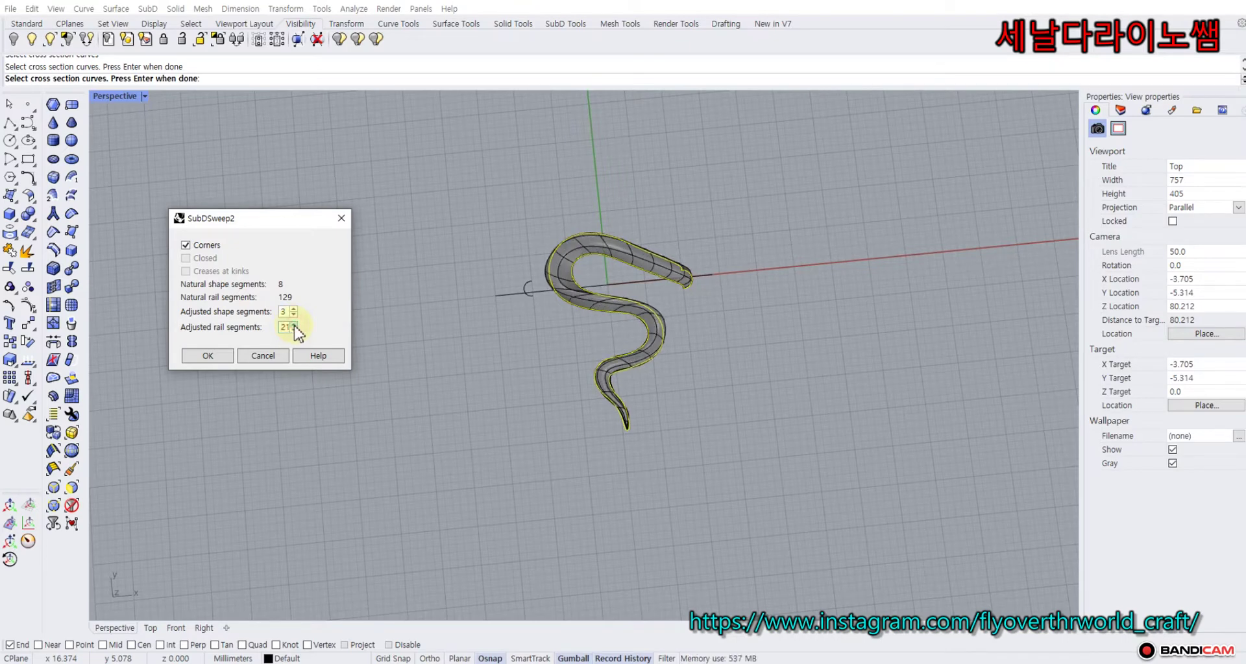
{"action": "left_click", "coordinate": [293, 324]}
{"action": "left_click", "coordinate": [294, 324]}
{"action": "left_click", "coordinate": [293, 324]}
{"action": "right_click_drag", "start_coordinate": [502, 333], "coordinate": [475, 350]}
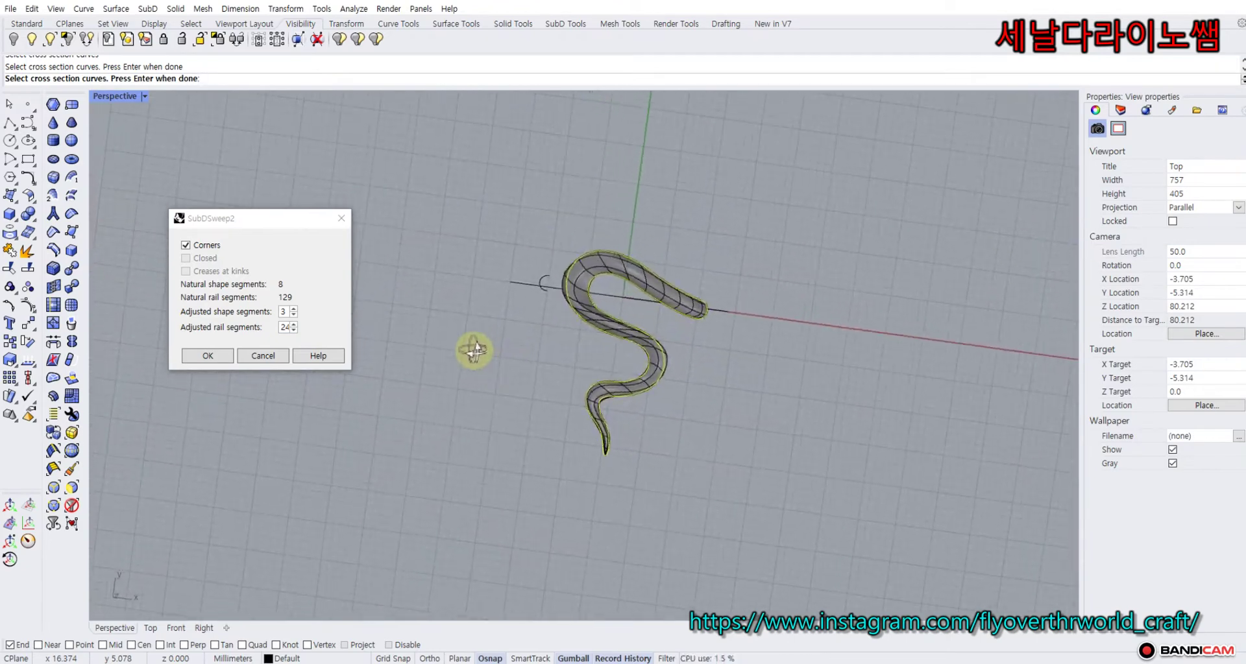
{"action": "left_click", "coordinate": [221, 358]}
Show all hidden objects, including the other snake body, and hide only the ring-size cylinder again.
{"action": "right_click_drag", "start_coordinate": [406, 261], "coordinate": [81, 65]}
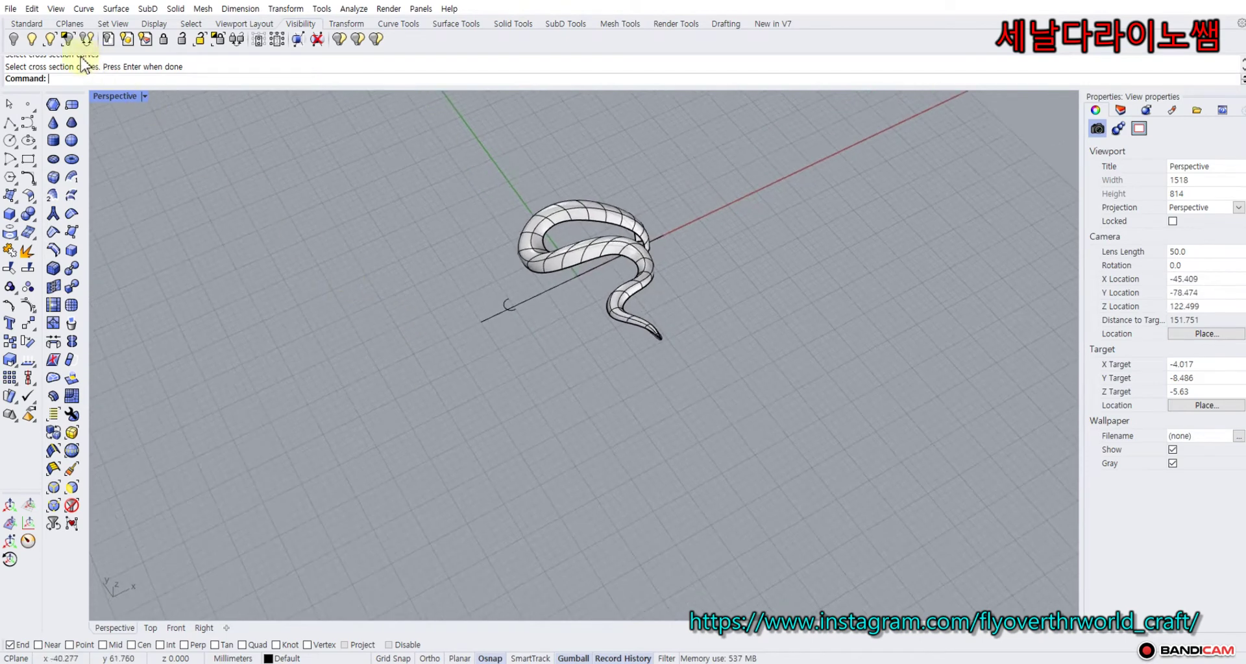
{"action": "left_click", "coordinate": [13, 40]}
{"action": "left_click", "coordinate": [32, 39]}
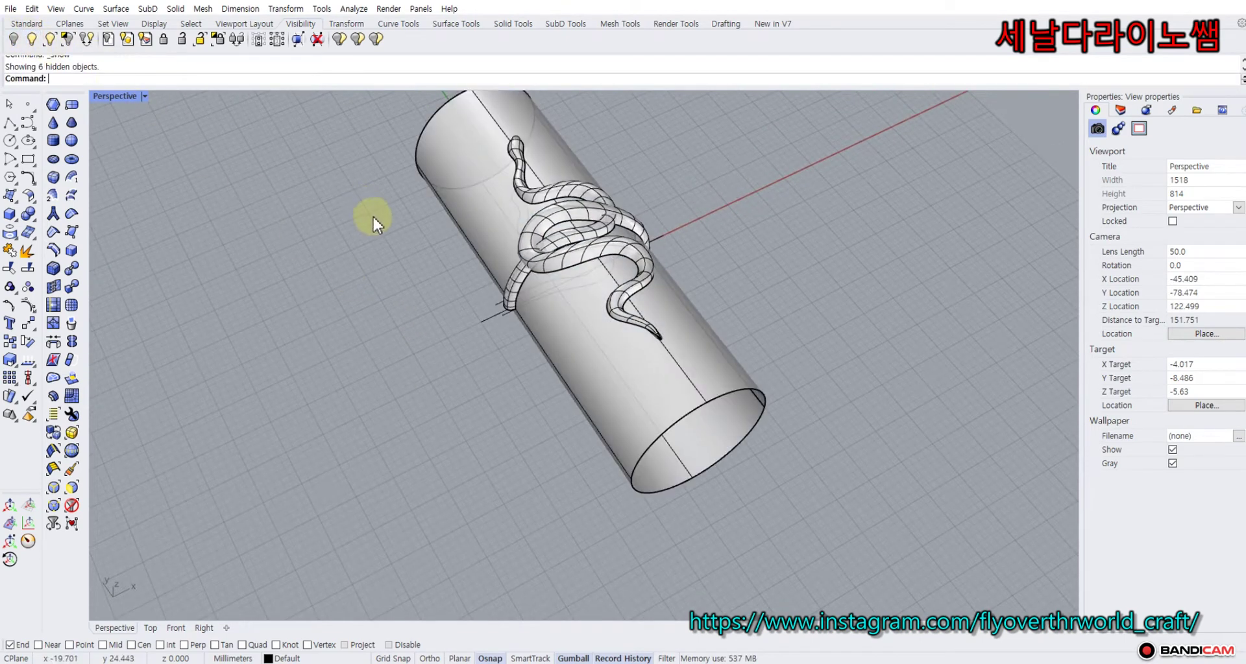
{"action": "right_click_drag", "start_coordinate": [372, 216], "coordinate": [434, 245]}
{"action": "left_click", "coordinate": [457, 214]}
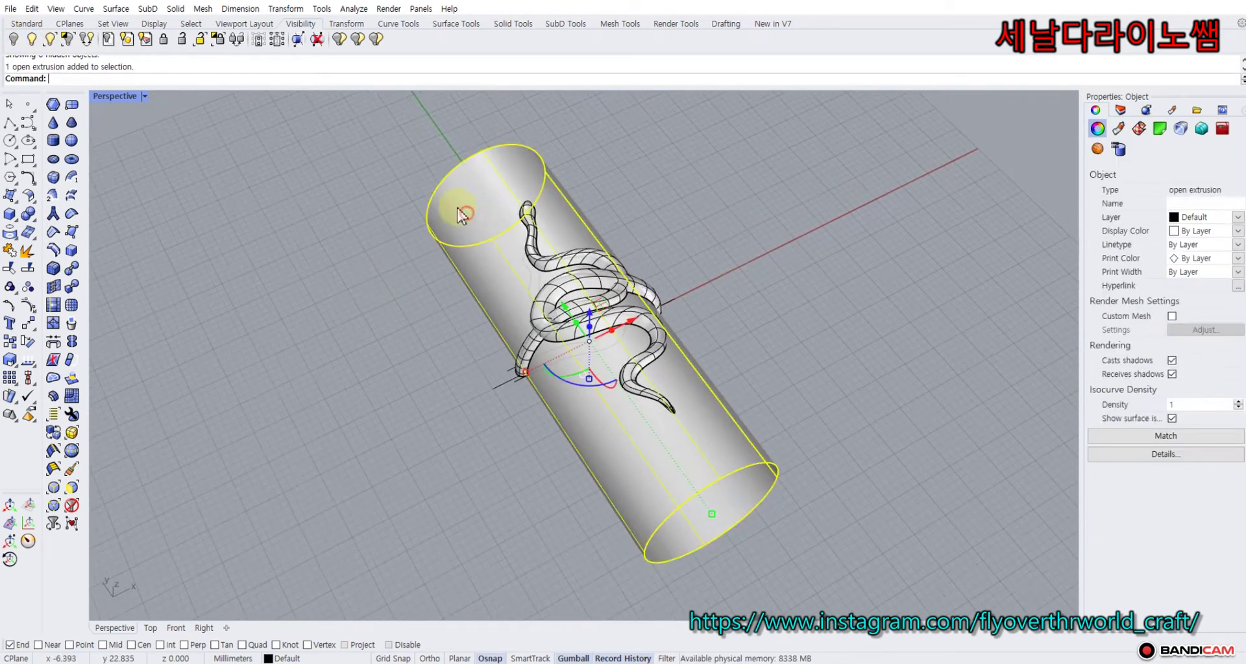
{"action": "left_click", "coordinate": [12, 41]}
{"action": "right_click_drag", "start_coordinate": [422, 292], "coordinate": [375, 362]}
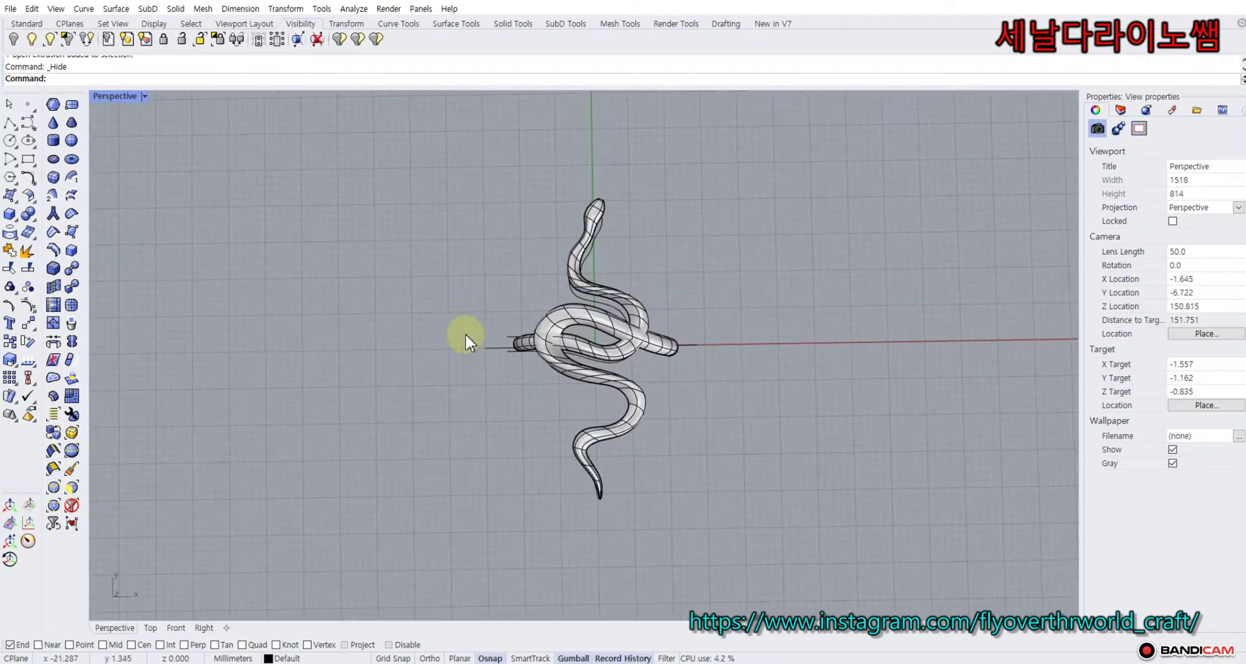
Restore the four-viewport layout and inspect both snake bodies together in the Perspective view.
{"action": "scroll", "coordinate": [480, 330], "scroll_direction": "up", "scroll_amount": 5}
{"action": "double_click", "coordinate": [112, 98]}
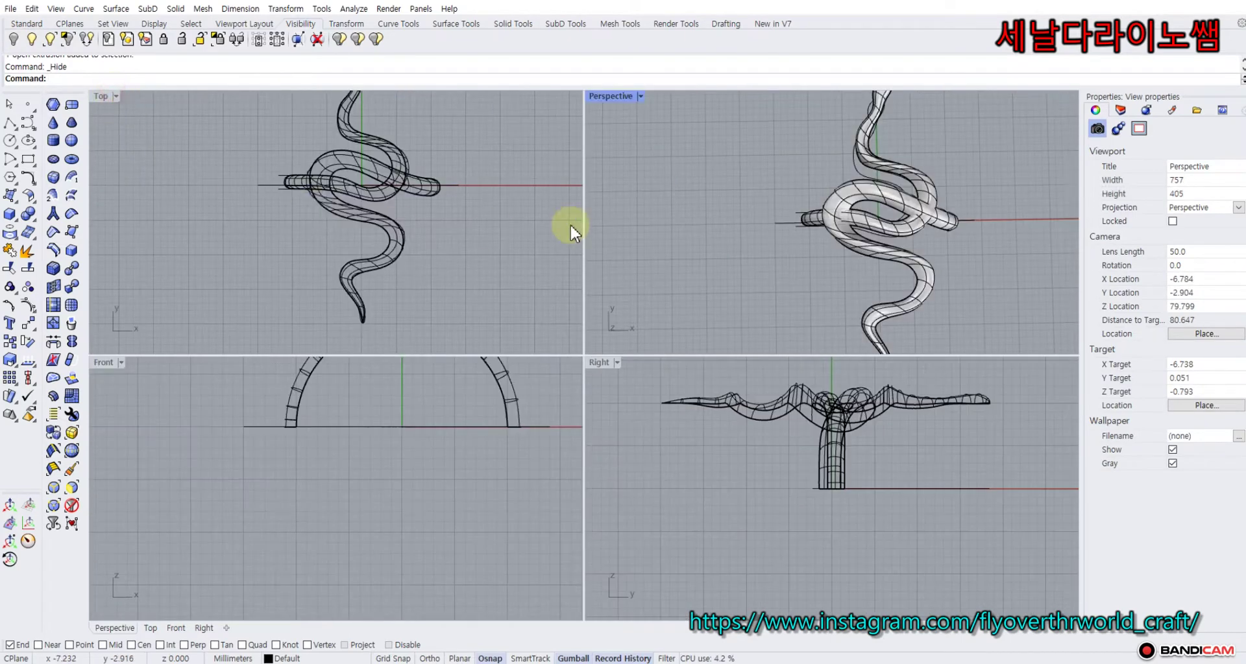
{"action": "scroll", "coordinate": [772, 170], "scroll_direction": "down", "scroll_amount": 3}
{"action": "right_click_drag", "start_coordinate": [764, 158], "coordinate": [804, 227], "text": "shift"}
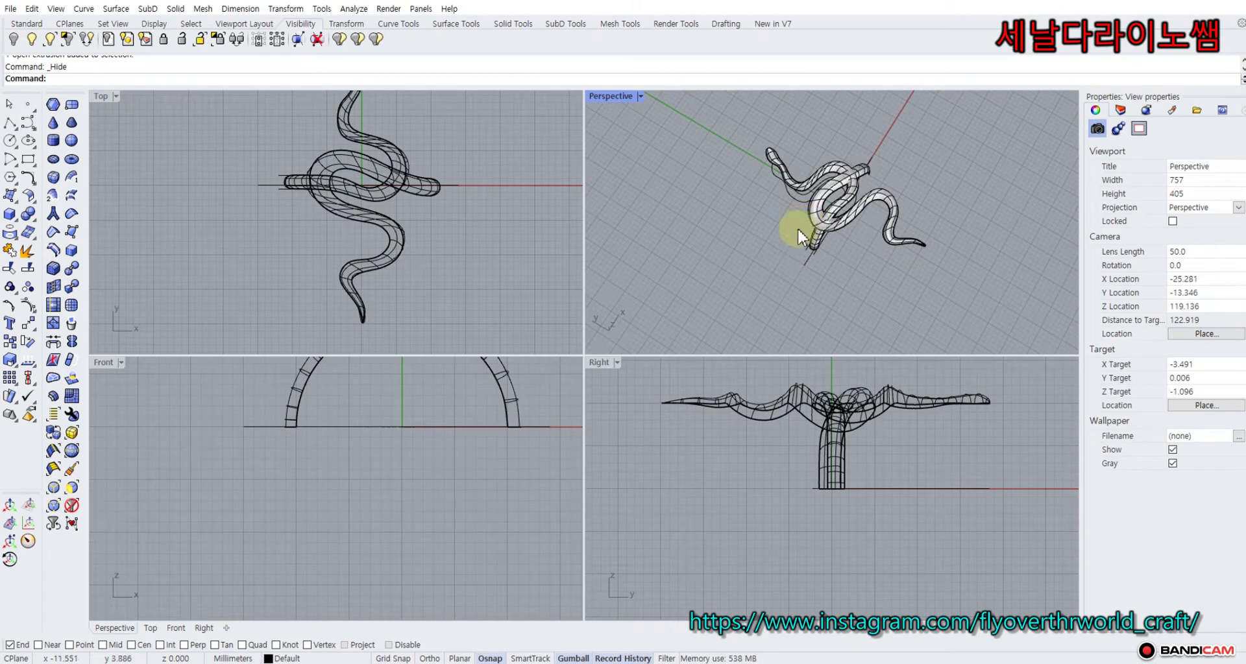
Show the hidden ring-size cylinder again around the snake bodies.
{"action": "left_click", "coordinate": [848, 188]}
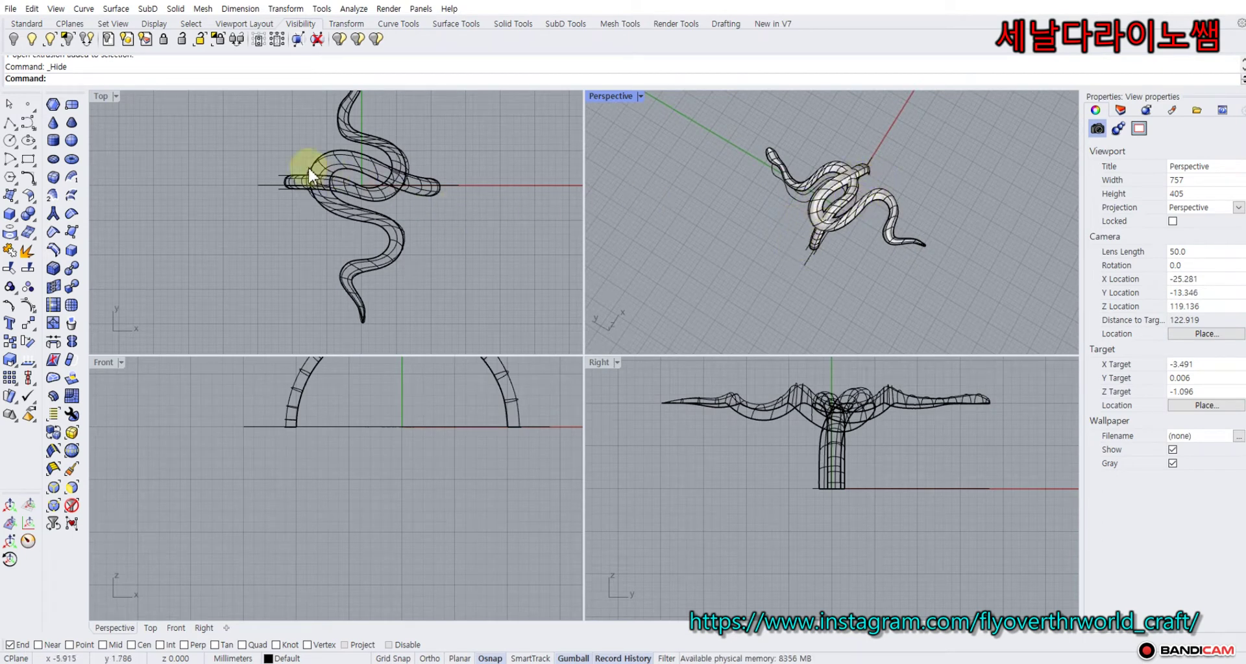
{"action": "right_click_drag", "start_coordinate": [275, 170], "coordinate": [220, 160]}
{"action": "scroll", "coordinate": [243, 178], "scroll_direction": "up", "scroll_amount": 4}
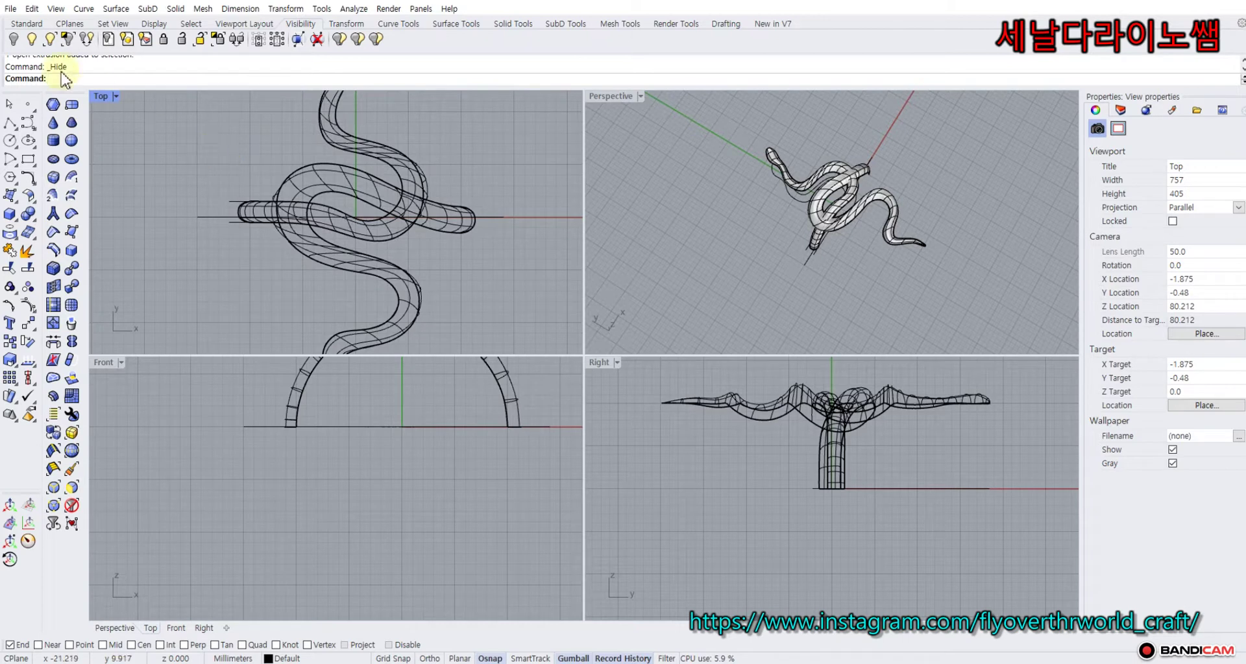
{"action": "left_click", "coordinate": [32, 39]}
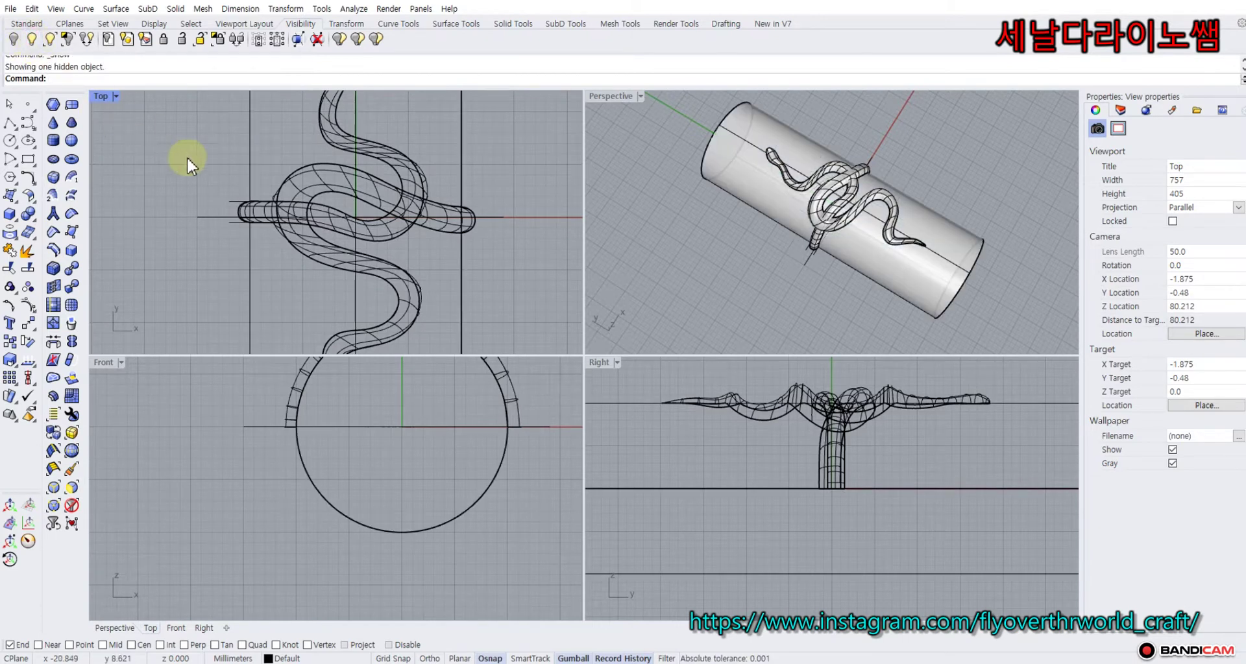
{"action": "right_click_drag", "start_coordinate": [186, 155], "coordinate": [178, 174]}
{"action": "left_click", "coordinate": [28, 122]}
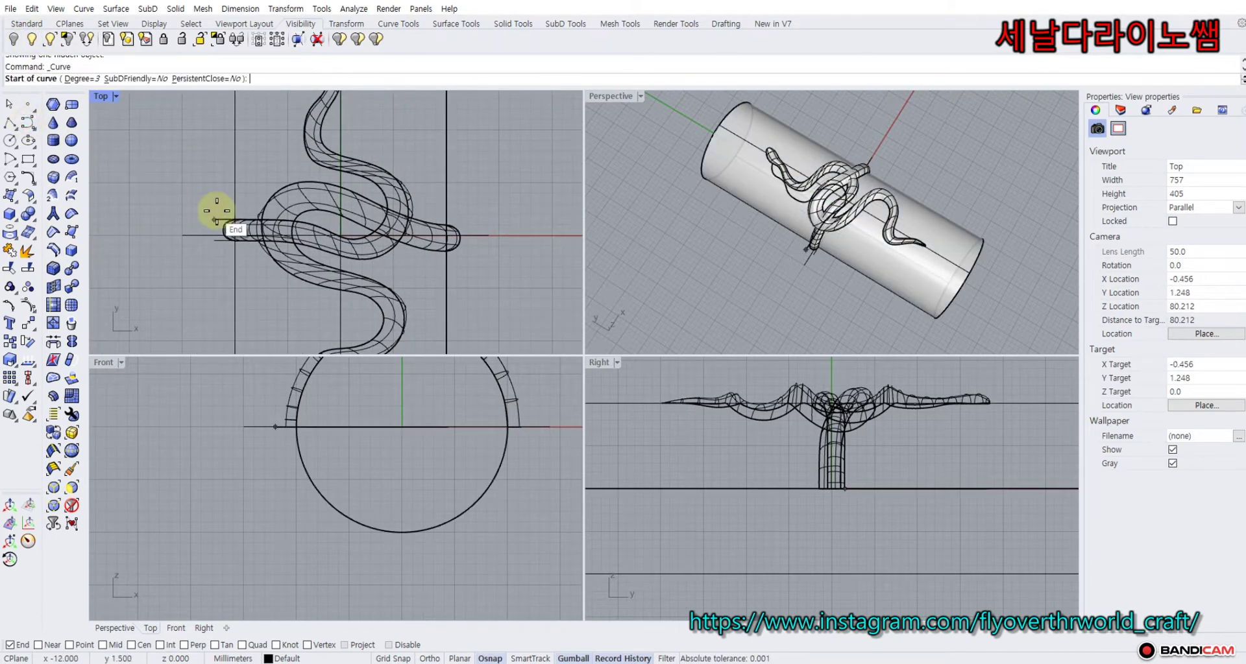
{"action": "scroll", "coordinate": [217, 202], "scroll_direction": "up", "scroll_amount": 3}
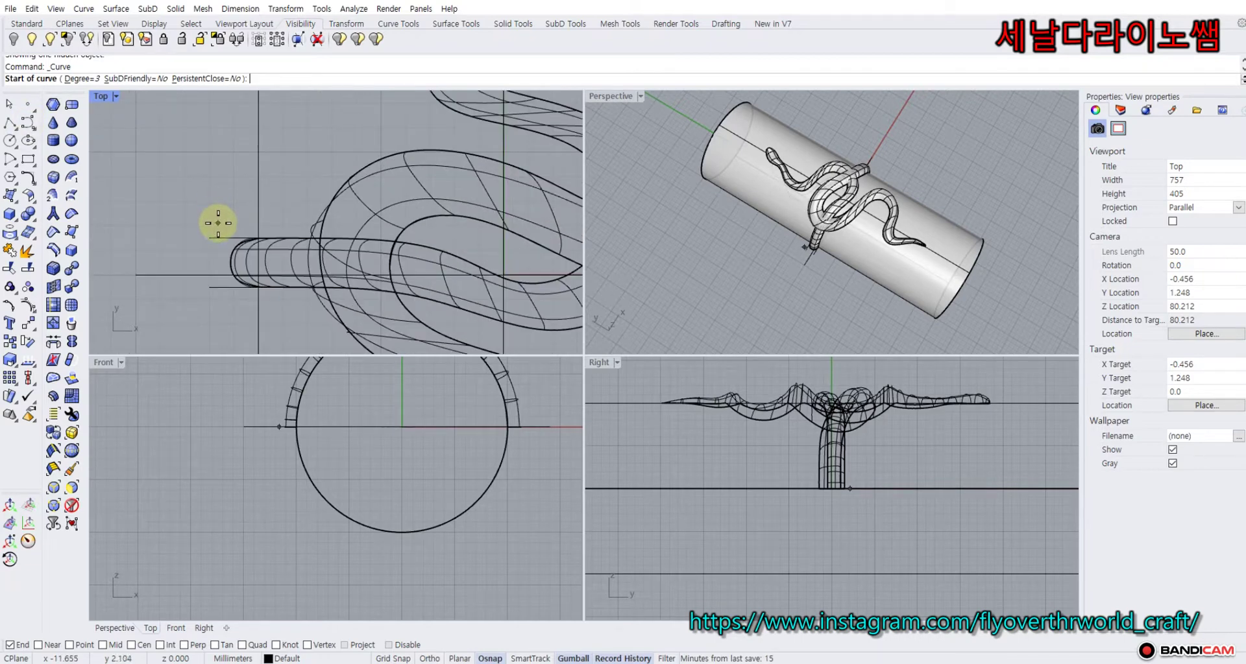
{"action": "left_click", "coordinate": [393, 658]}
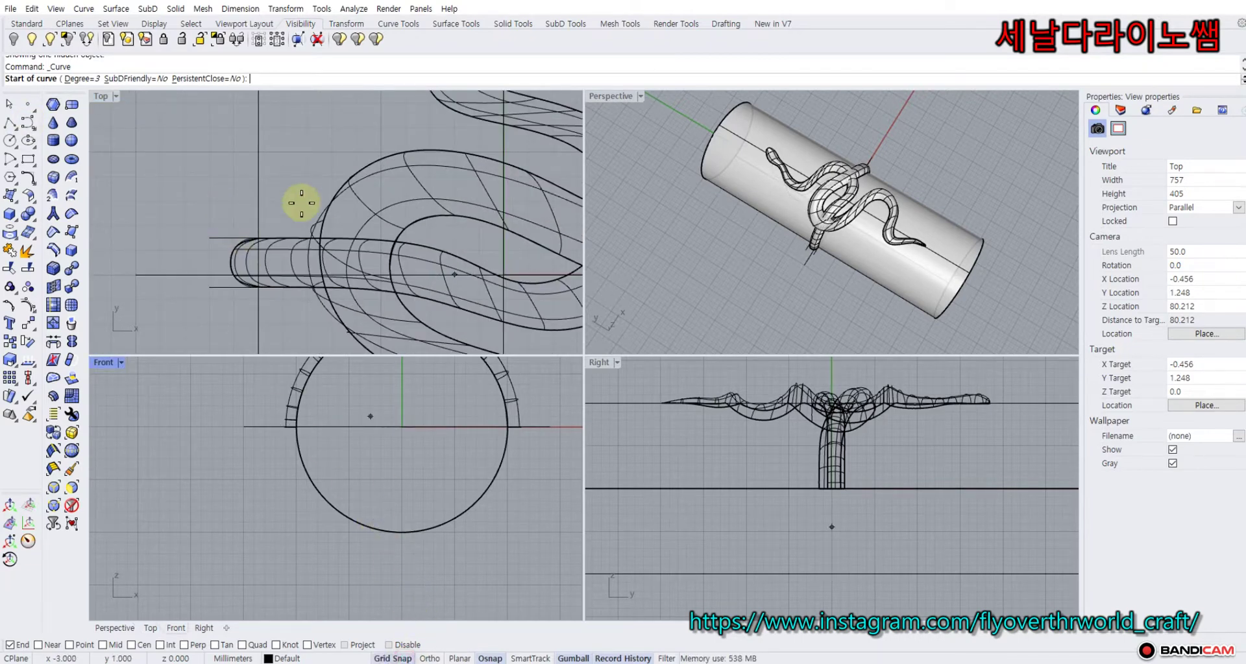
{"action": "left_click", "coordinate": [222, 225]}
{"action": "left_click", "coordinate": [283, 225]}
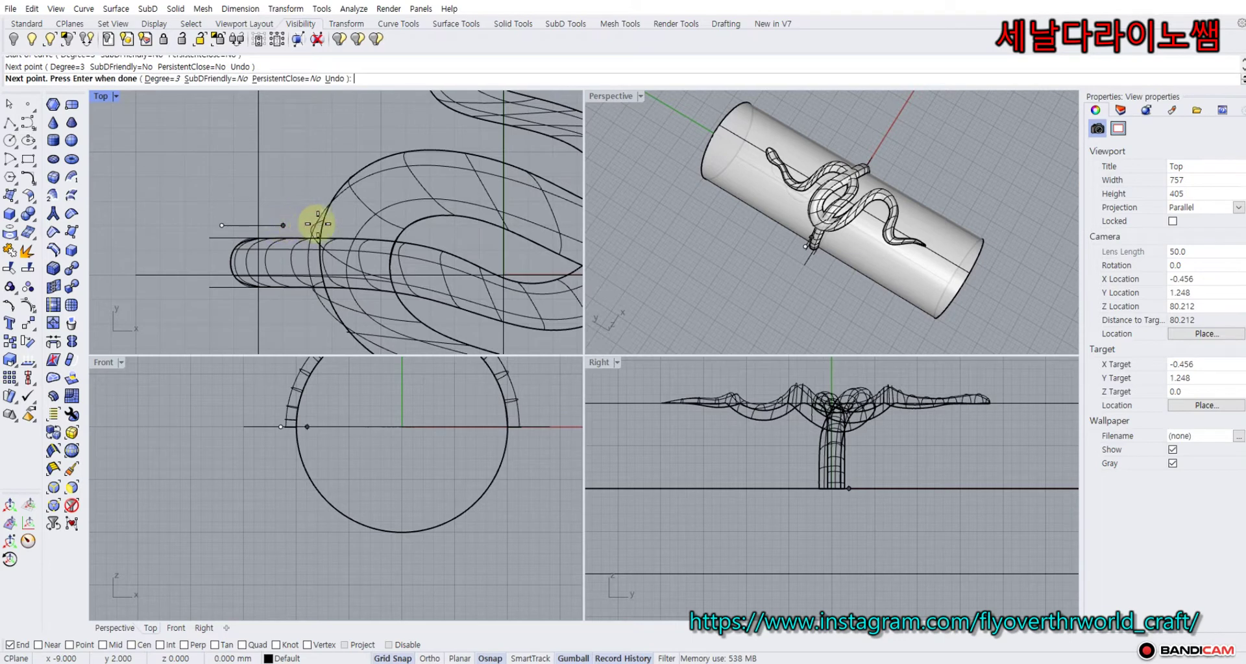
{"action": "left_click", "coordinate": [347, 225]}
{"action": "left_click", "coordinate": [453, 237]}
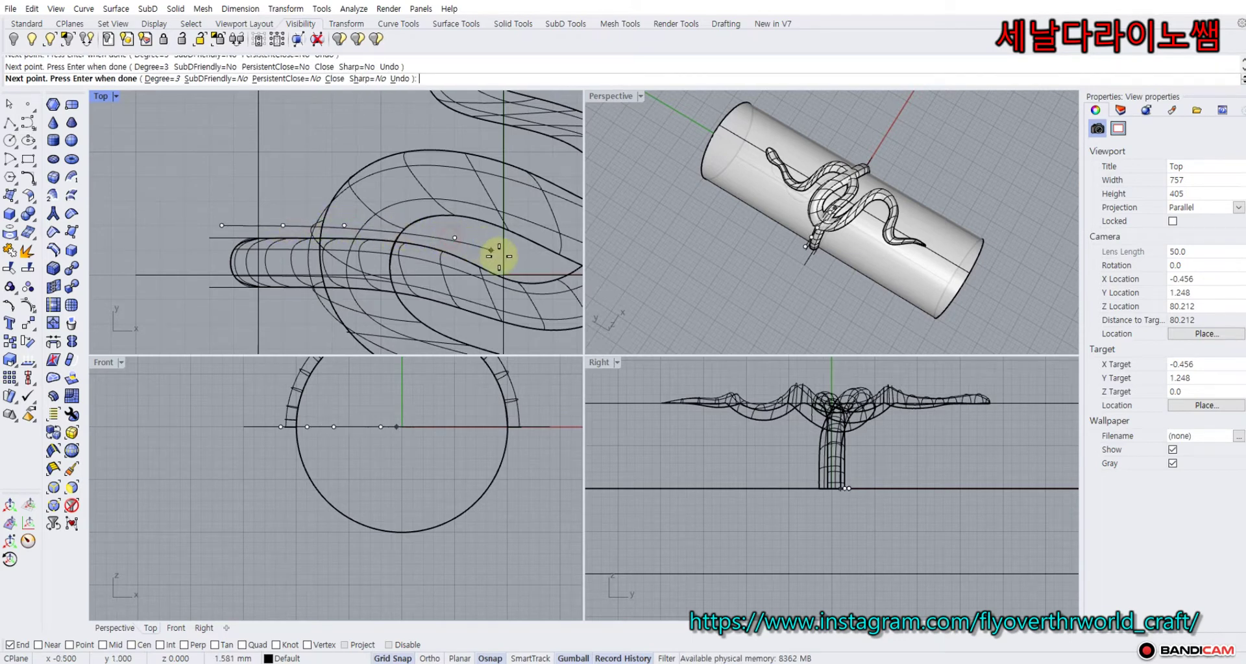
{"action": "scroll", "coordinate": [495, 254], "scroll_direction": "down", "scroll_amount": 2}
{"action": "right_click_drag", "start_coordinate": [493, 258], "coordinate": [396, 229]}
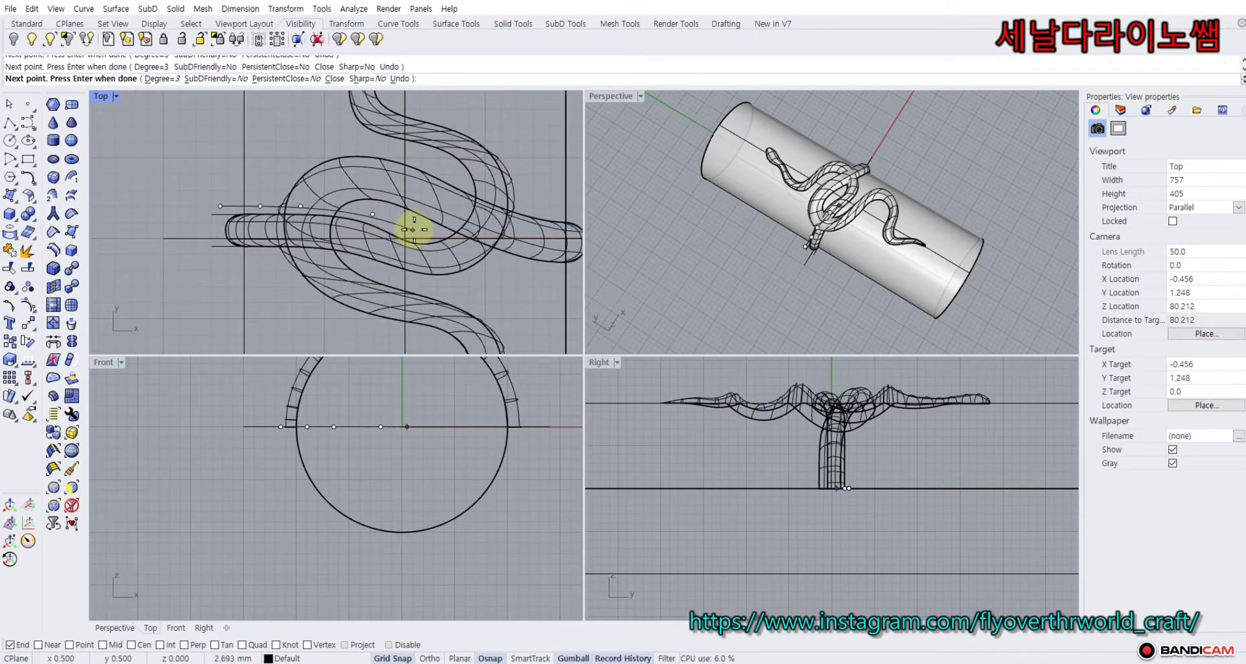
{"action": "left_click", "coordinate": [413, 229]}
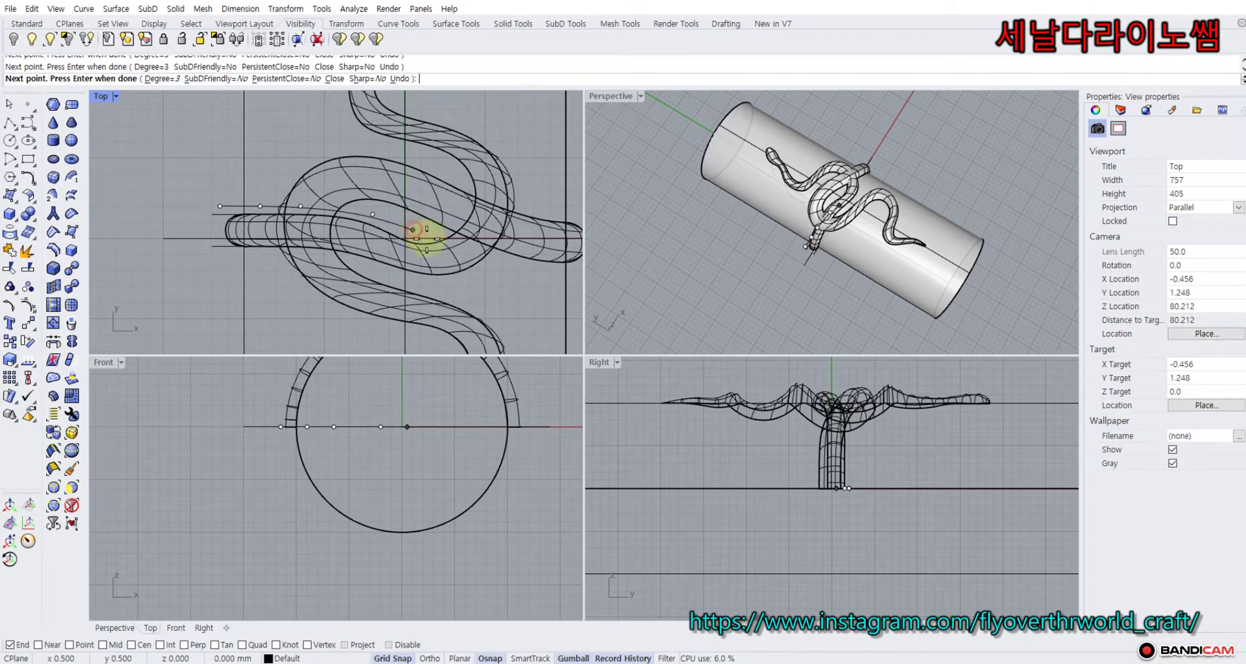
{"action": "right_click", "coordinate": [499, 302]}
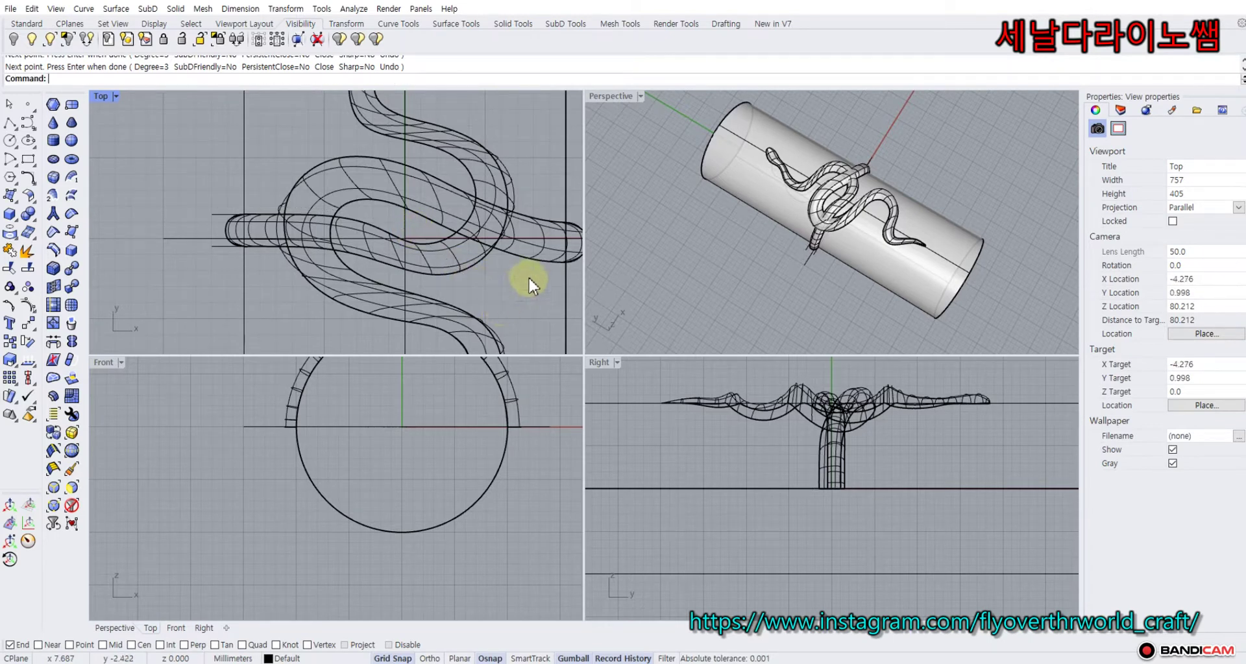
Compare the snake bodies with the ring-size cylinder in the Top and Perspective views, and hide the cylinder again.
{"action": "right_click_drag", "start_coordinate": [528, 276], "coordinate": [486, 290]}
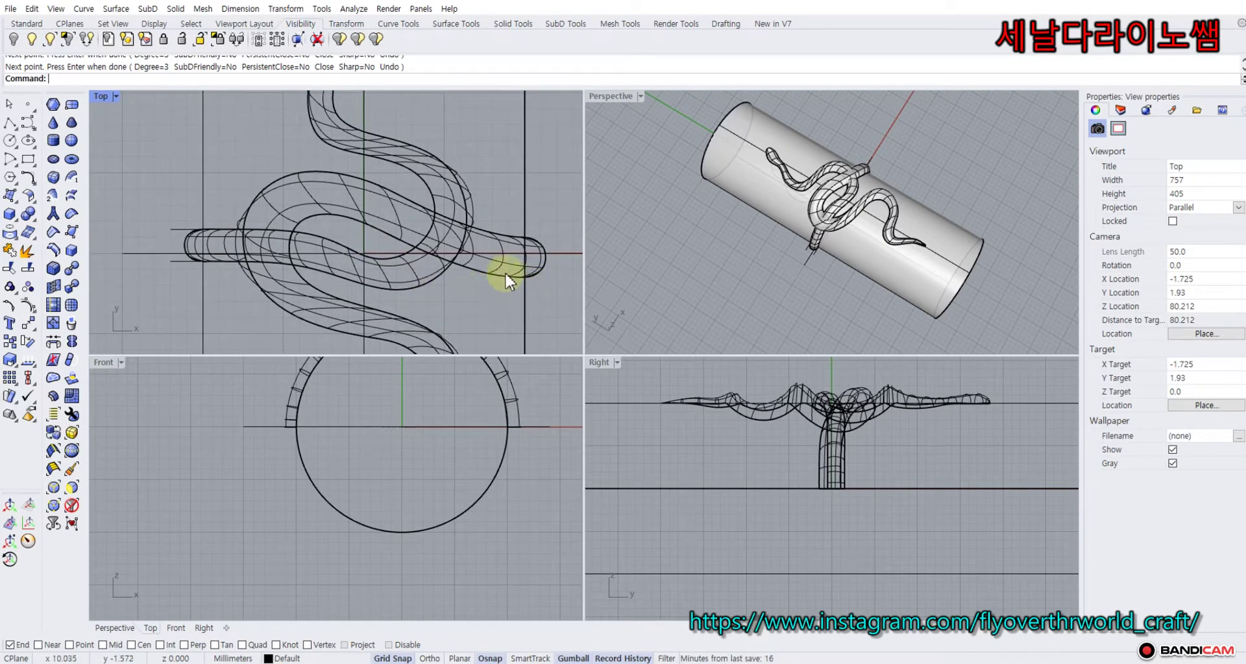
{"action": "right_click_drag", "start_coordinate": [239, 195], "coordinate": [256, 141]}
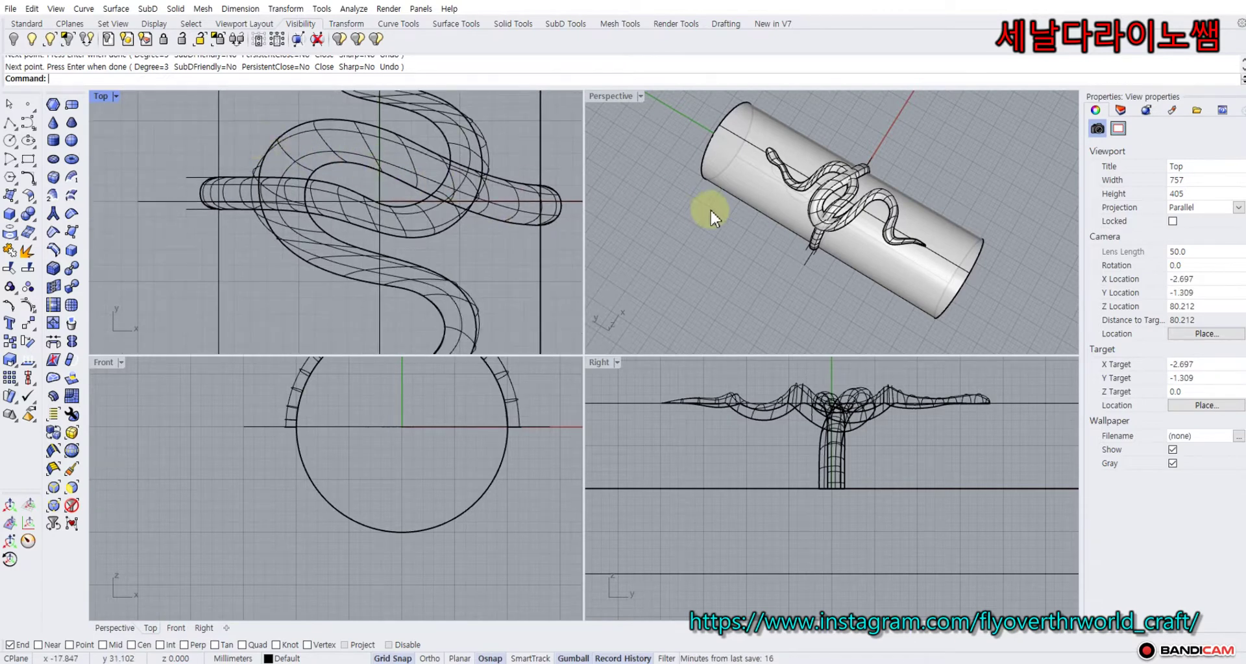
{"action": "right_click_drag", "start_coordinate": [728, 212], "coordinate": [703, 216]}
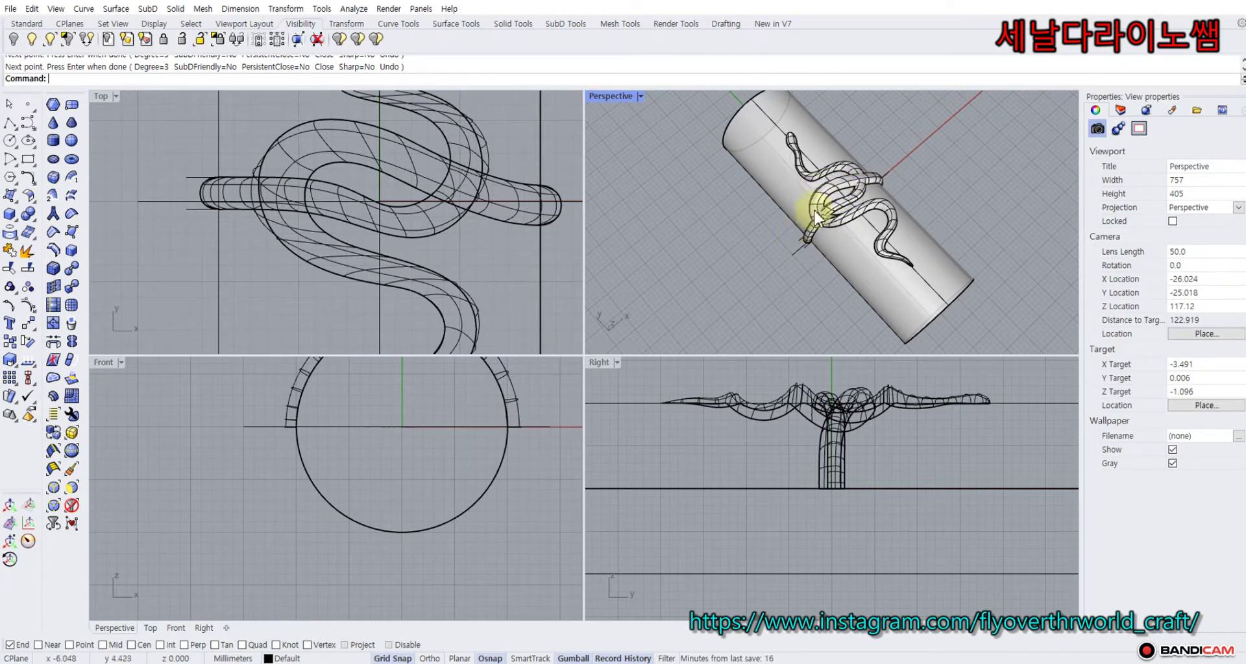
{"action": "right_click_drag", "start_coordinate": [833, 233], "coordinate": [798, 231]}
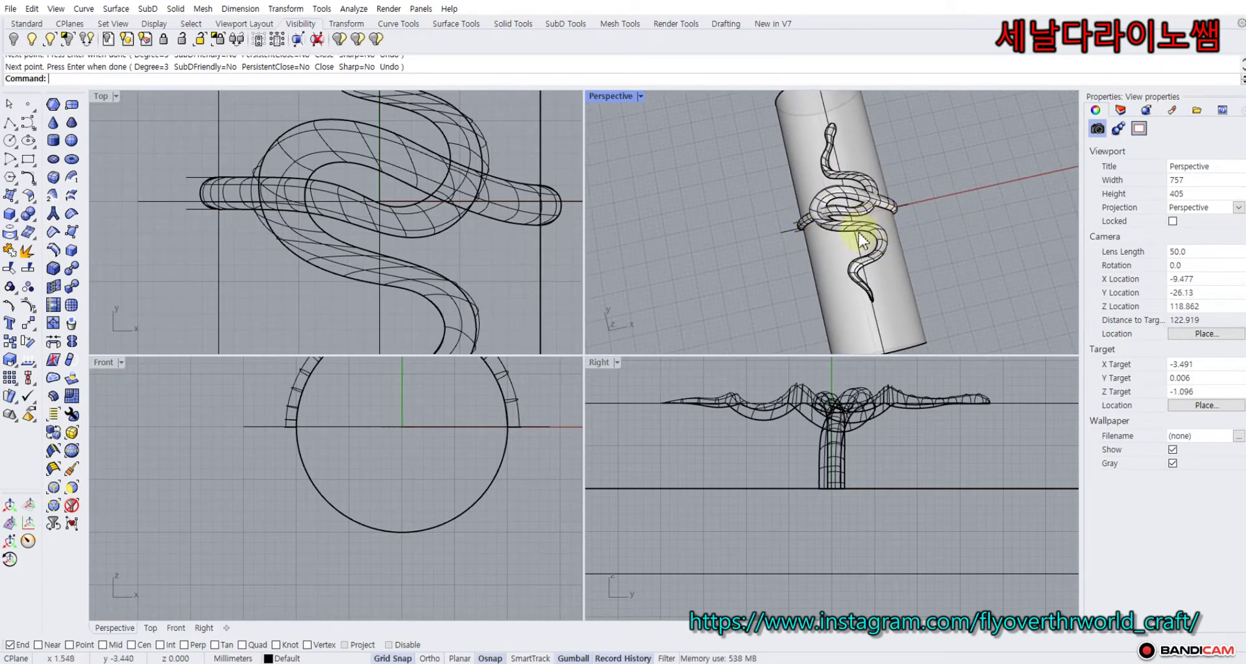
{"action": "right_click_drag", "start_coordinate": [834, 201], "coordinate": [882, 171]}
{"action": "scroll", "coordinate": [526, 266], "scroll_direction": "down", "scroll_amount": 2}
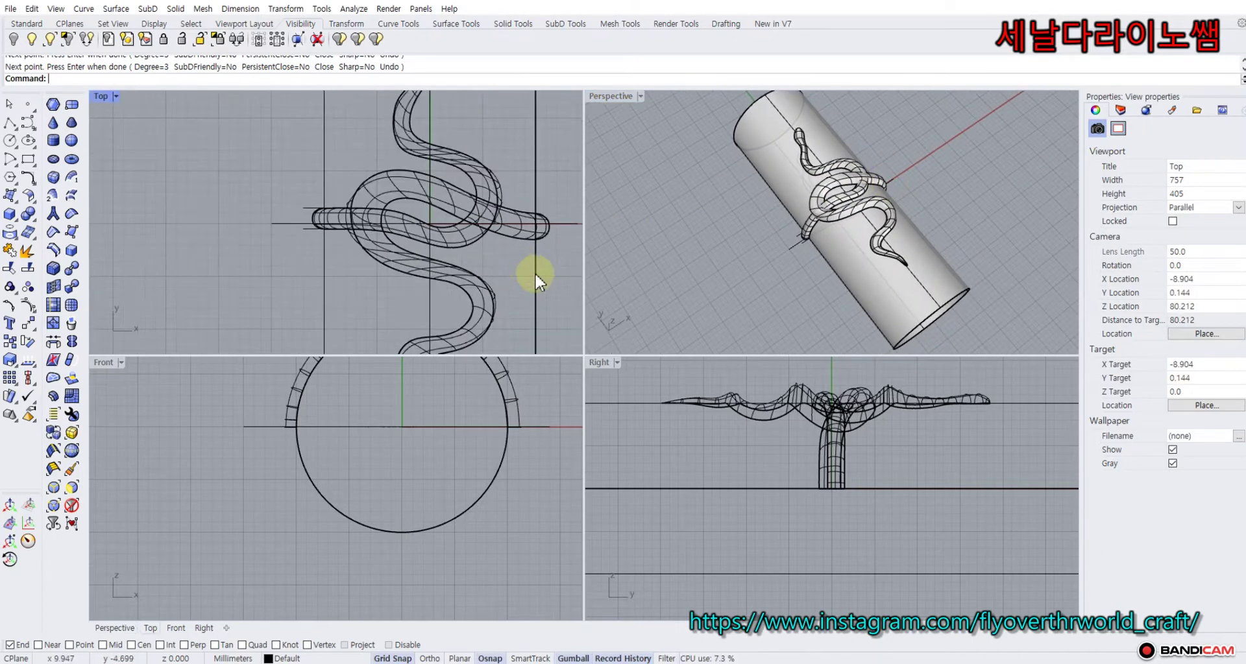
{"action": "left_click", "coordinate": [466, 252]}
{"action": "left_click", "coordinate": [12, 41]}
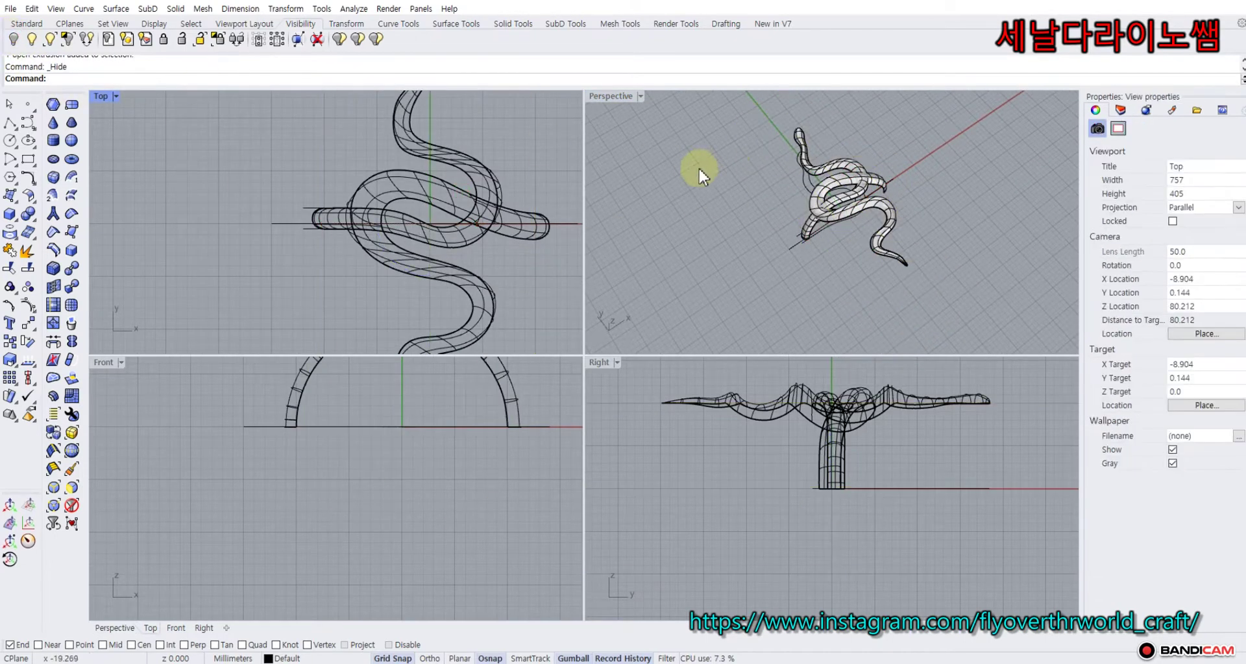
Select all curves in the model and hide them so only the SubD snake bodies stay displayed.
{"action": "left_click", "coordinate": [690, 142]}
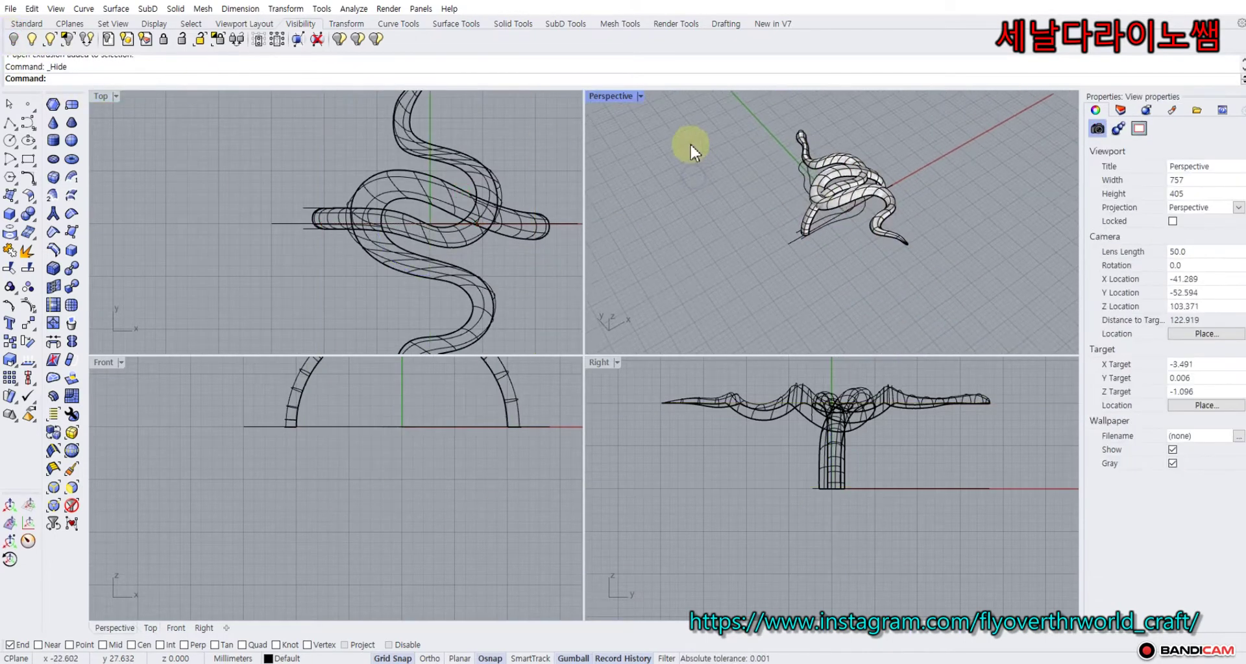
{"action": "left_click", "coordinate": [187, 26]}
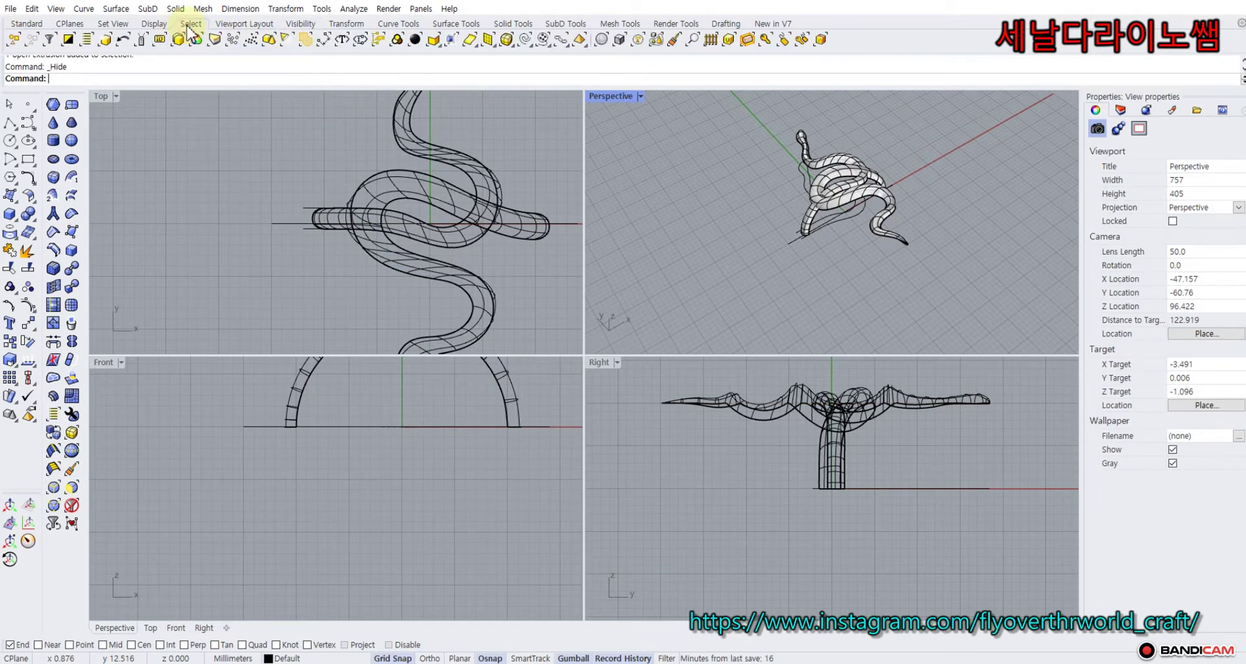
{"action": "left_click", "coordinate": [523, 41]}
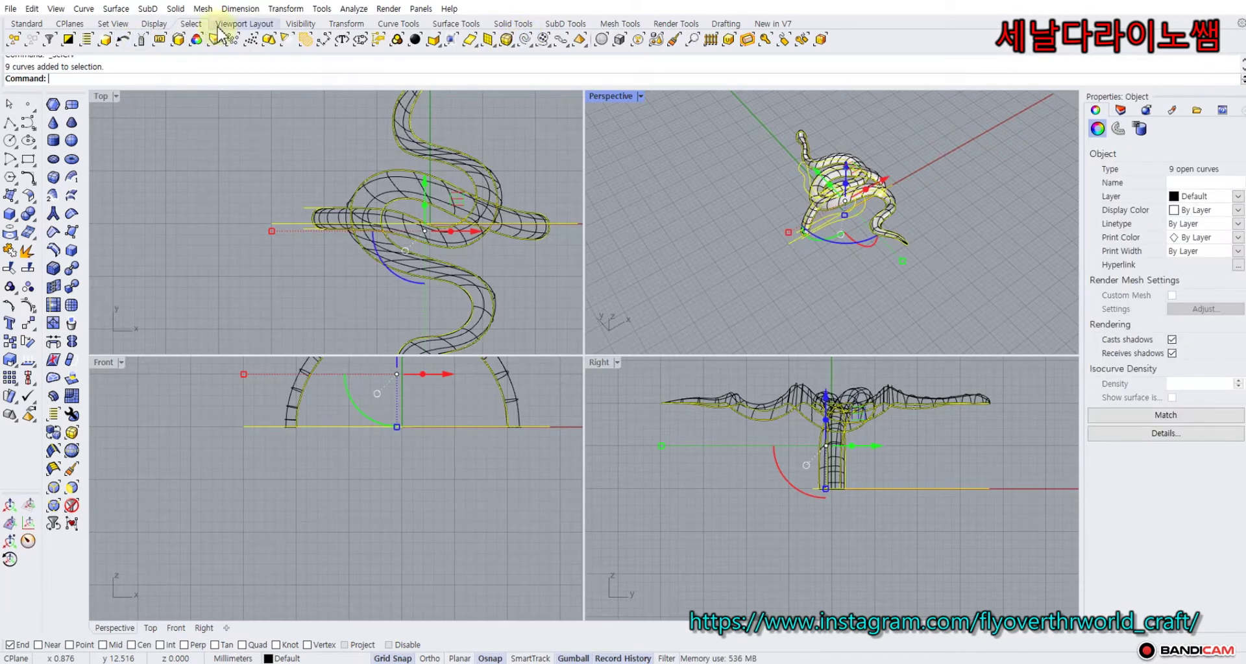
{"action": "left_click", "coordinate": [300, 24]}
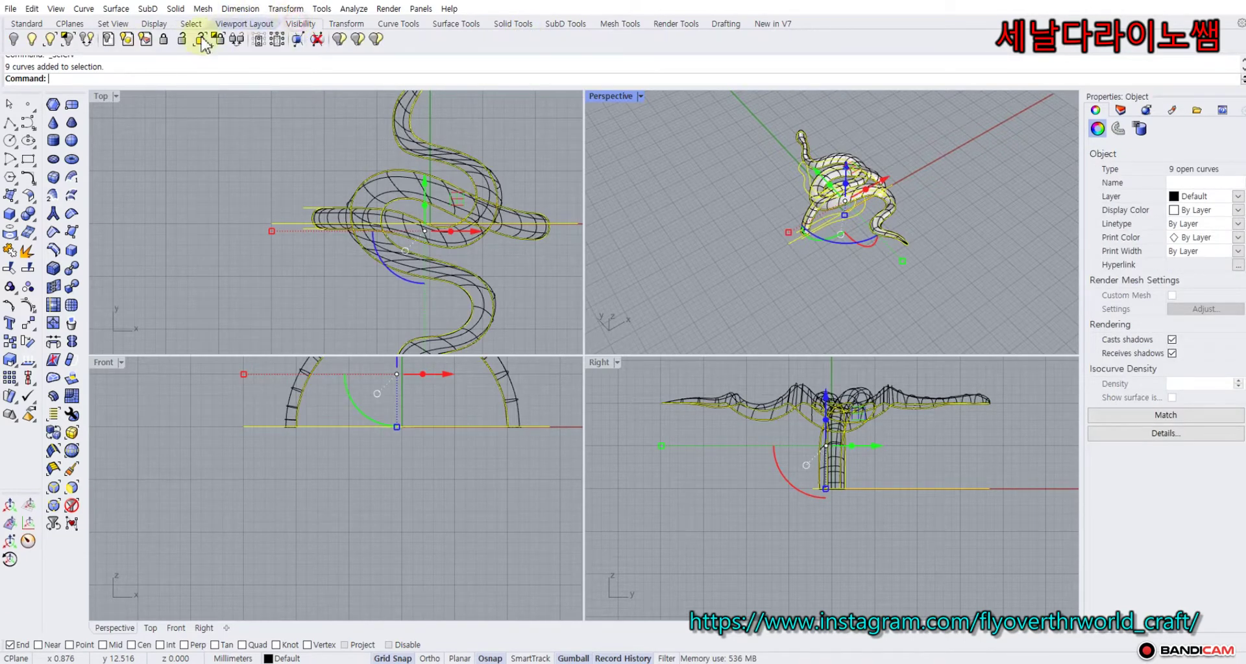
{"action": "left_click", "coordinate": [16, 40]}
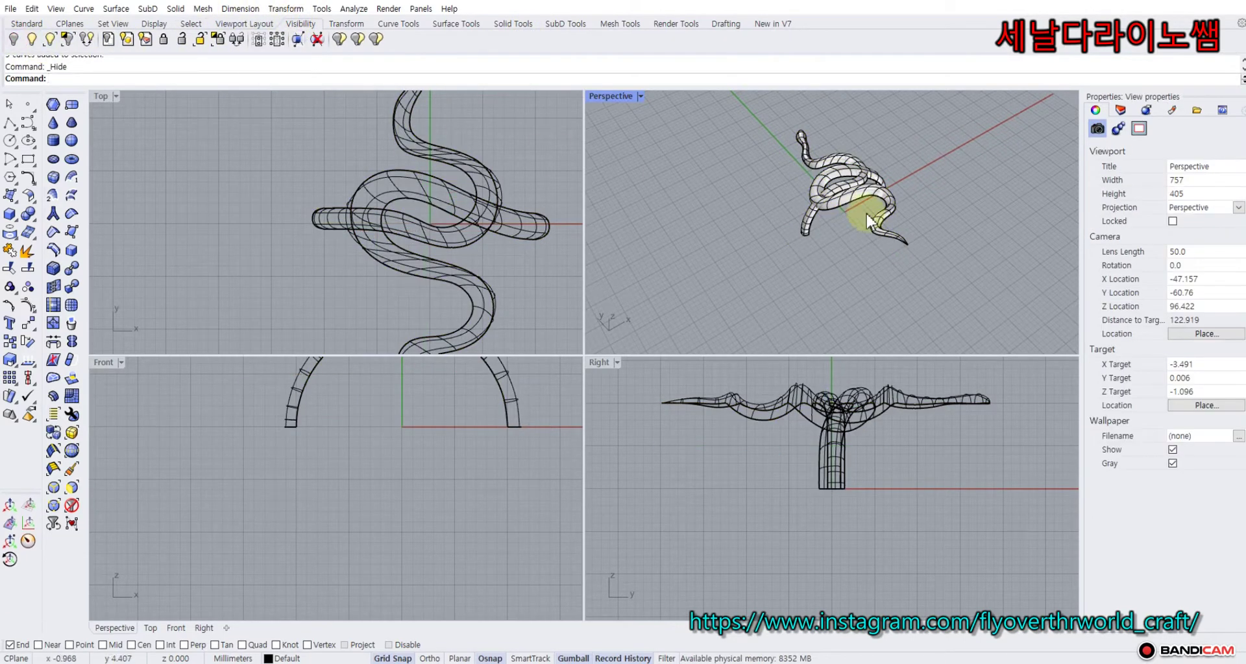
Maximize the Perspective view and try selecting an edge loop where the snake's coil crosses the ring band.
{"action": "double_click", "coordinate": [610, 104]}
{"action": "right_click_drag", "start_coordinate": [556, 208], "coordinate": [548, 341]}
{"action": "scroll", "coordinate": [548, 341], "scroll_direction": "up", "scroll_amount": 10}
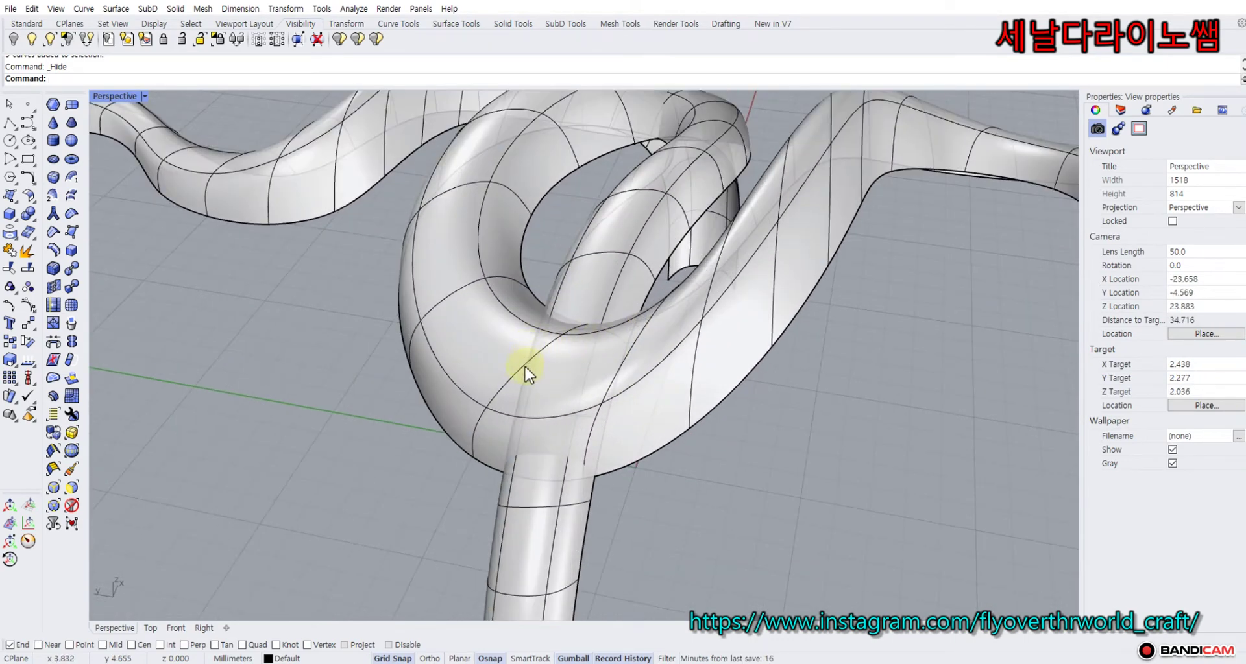
{"action": "double_click", "coordinate": [521, 373], "text": "ctrl+shift"}
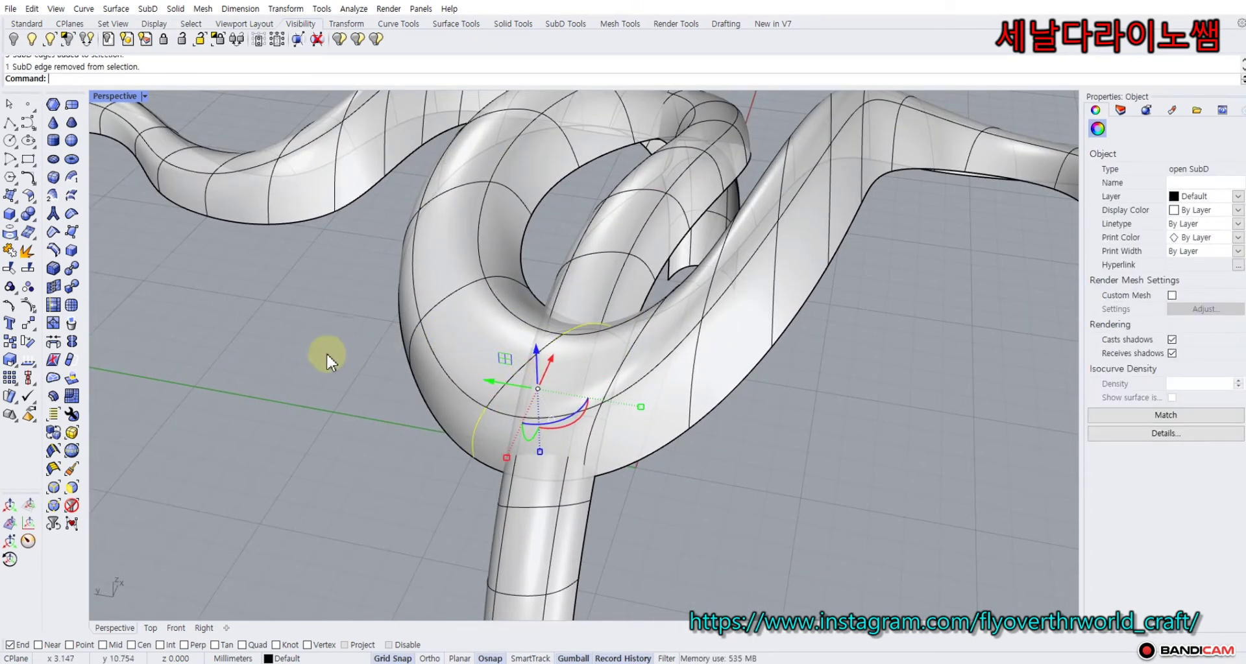
{"action": "left_click", "coordinate": [325, 354]}
Select the two top cross edges of the coil above the ring band and raise them slightly to clear the crossing.
{"action": "left_click", "coordinate": [519, 371], "text": "ctrl+shift"}
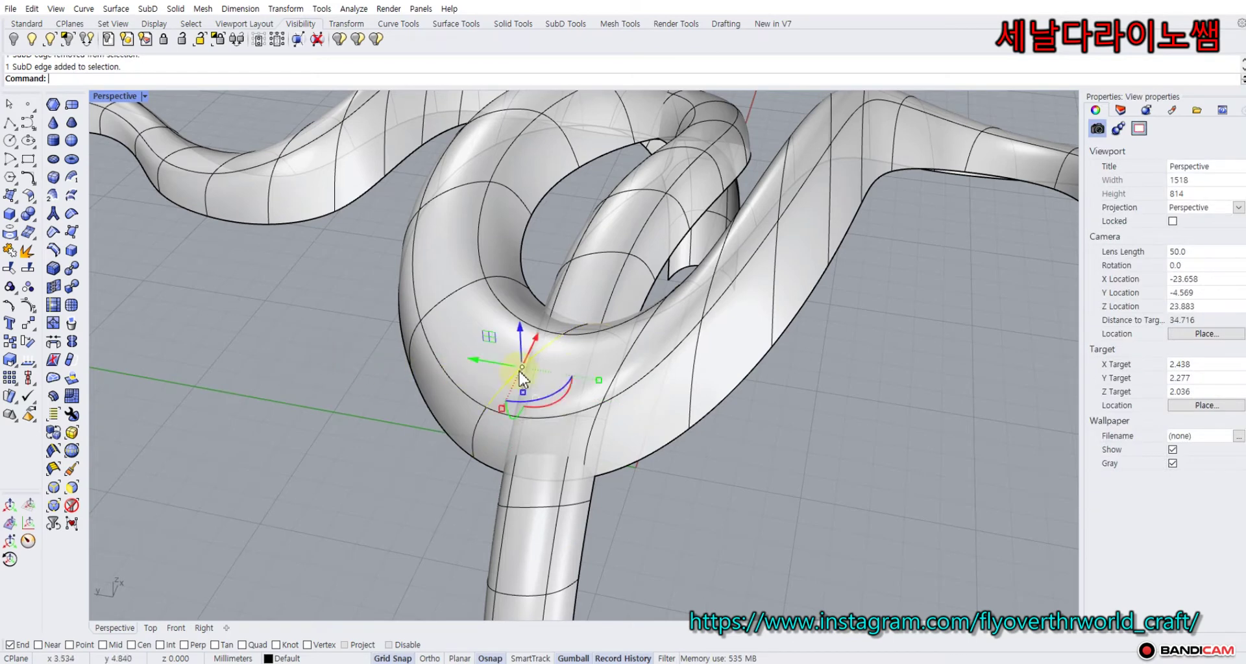
{"action": "left_click", "coordinate": [626, 367], "text": "ctrl+shift"}
{"action": "left_click", "coordinate": [653, 393]}
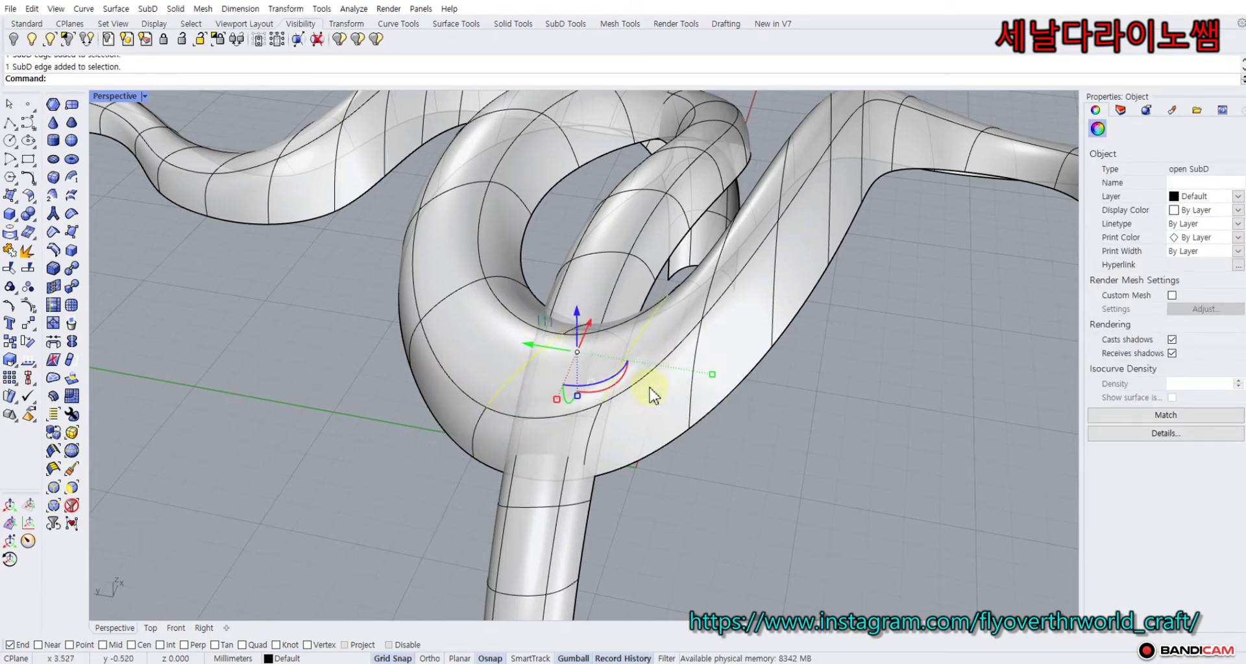
{"action": "right_click_drag", "start_coordinate": [562, 351], "coordinate": [691, 311]}
{"action": "left_click_drag", "start_coordinate": [704, 271], "coordinate": [705, 259]}
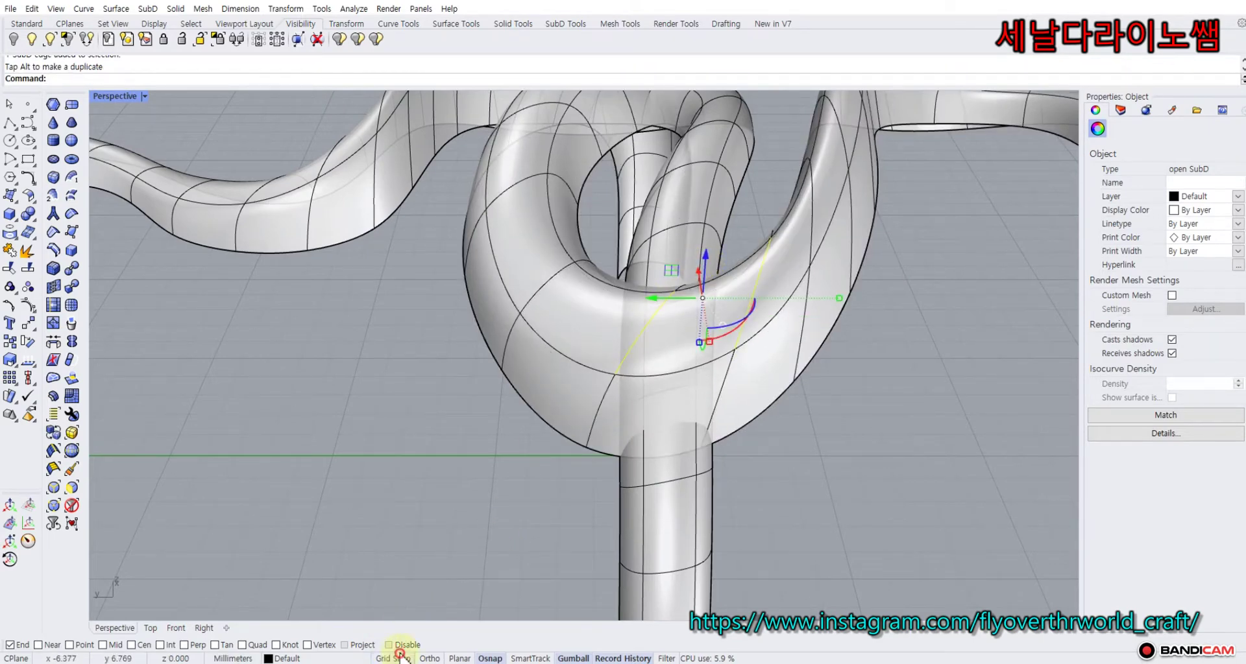
{"action": "right_click_drag", "start_coordinate": [718, 286], "coordinate": [347, 297]}
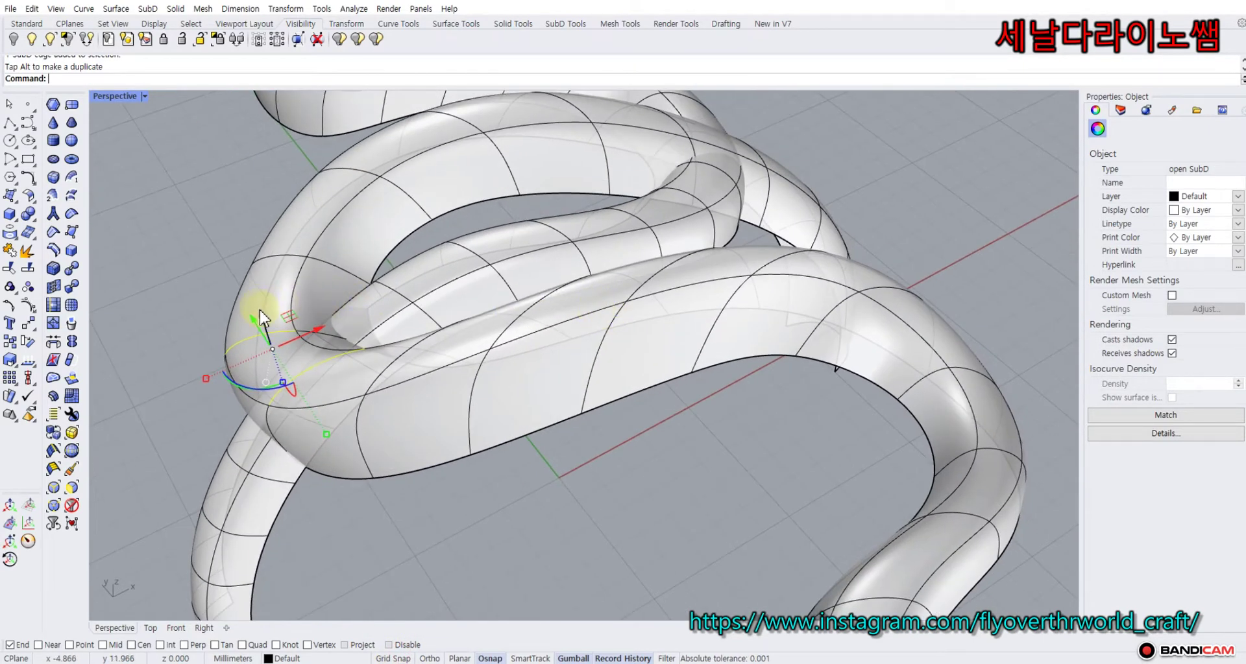
{"action": "left_click_drag", "start_coordinate": [260, 312], "coordinate": [258, 303]}
{"action": "left_click", "coordinate": [188, 293]}
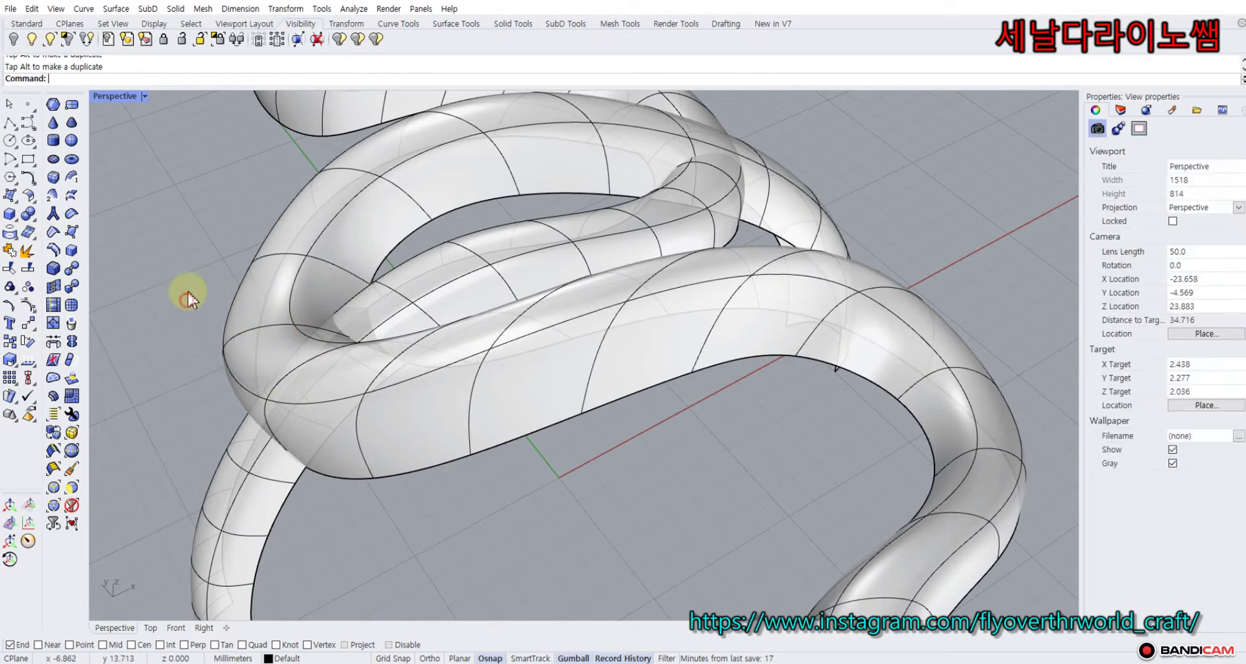
Raise the two top cross edges of the upper body at the other crossing so it arches over the body beneath.
{"action": "right_click_drag", "start_coordinate": [188, 299], "coordinate": [419, 262]}
{"action": "right_click_drag", "start_coordinate": [503, 255], "coordinate": [517, 303], "text": "shift"}
{"action": "scroll", "coordinate": [551, 277], "scroll_direction": "up", "scroll_amount": 6}
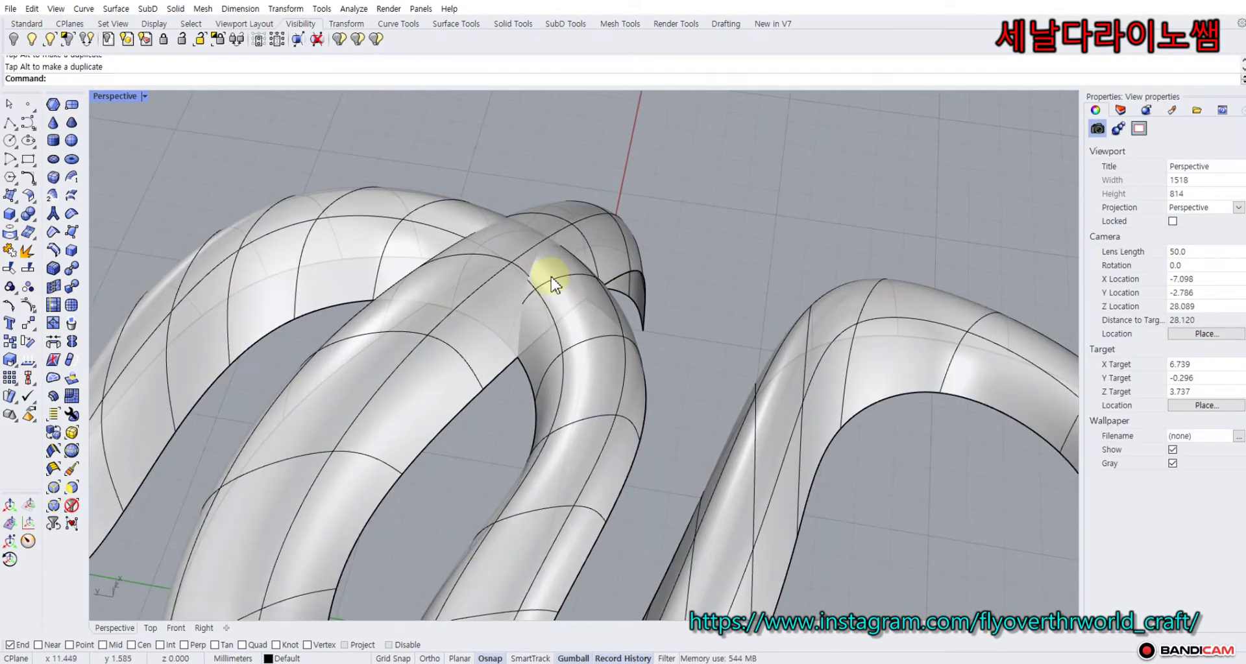
{"action": "left_click", "coordinate": [551, 280], "text": "ctrl+shift"}
{"action": "scroll", "coordinate": [499, 242], "scroll_direction": "up", "scroll_amount": 2}
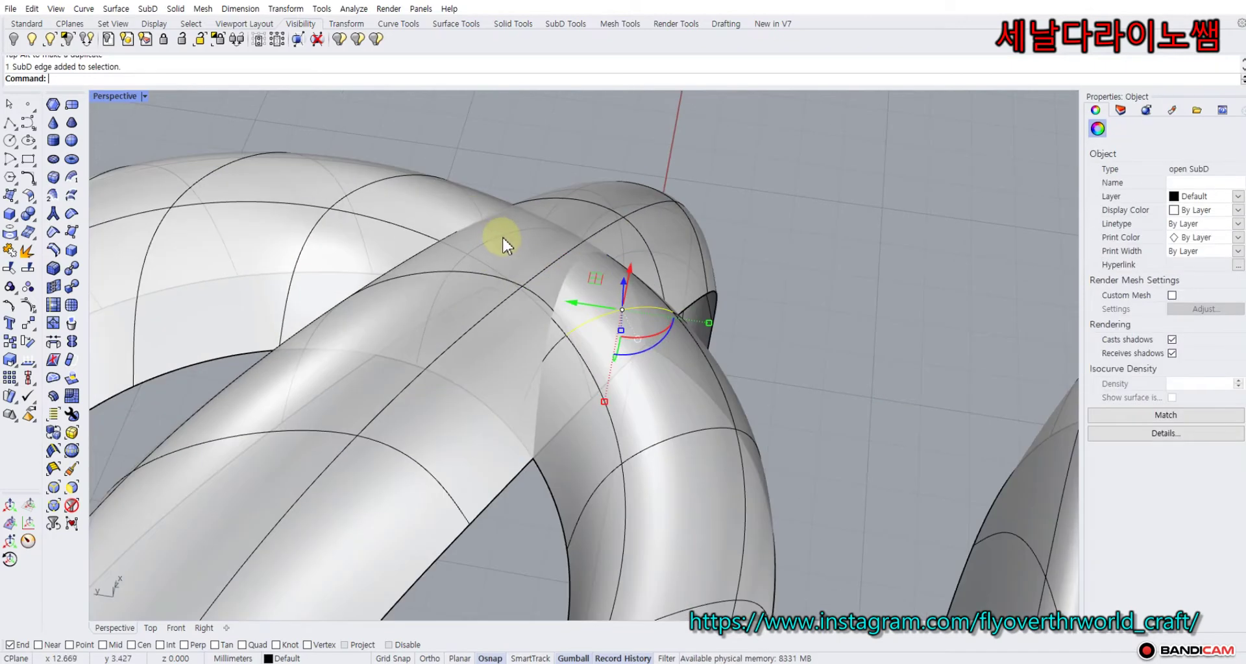
{"action": "left_click", "coordinate": [503, 239], "text": "ctrl+shift"}
{"action": "left_click_drag", "start_coordinate": [568, 238], "coordinate": [567, 181]}
{"action": "left_click", "coordinate": [444, 134]}
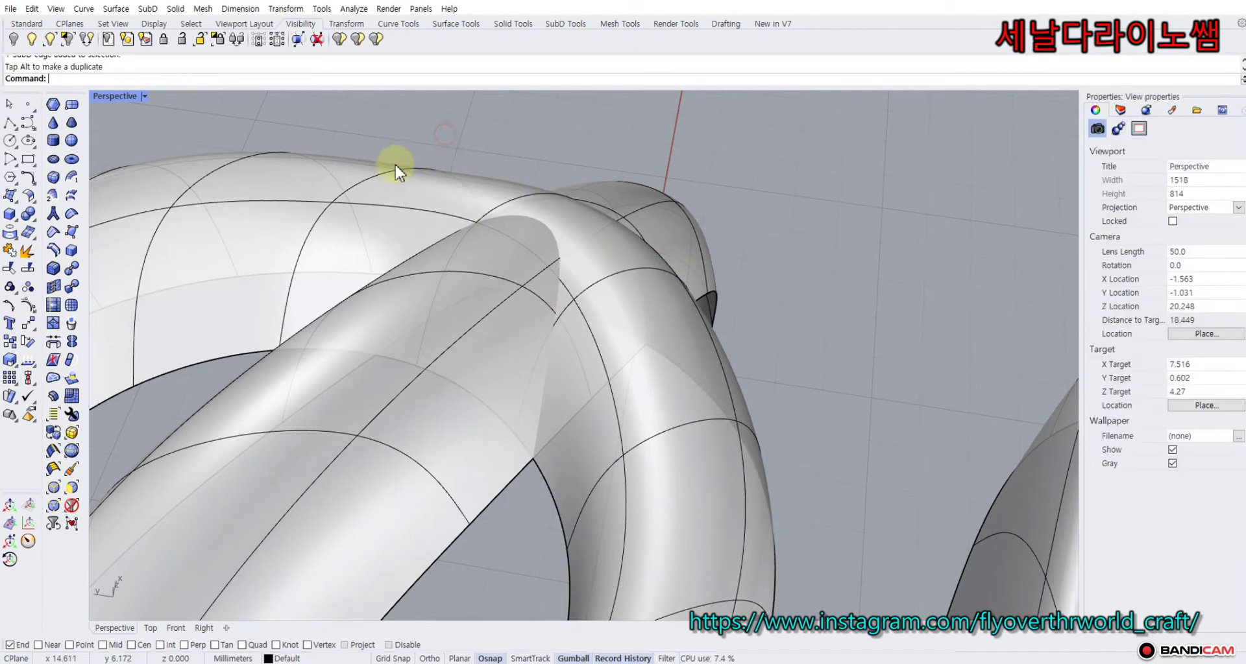
Raise the neighbouring top cross edges on both sides of that crossing, the second by about 0.34 mm, to smooth the arch.
{"action": "left_click", "coordinate": [389, 171], "text": "ctrl+shift"}
{"action": "mouse_move", "coordinate": [388, 135]}
{"action": "left_mouse_down"}
{"action": "mouse_move", "coordinate": [384, 120]}
{"action": "mouse_move", "coordinate": [395, 123]}
{"action": "left_mouse_up"}
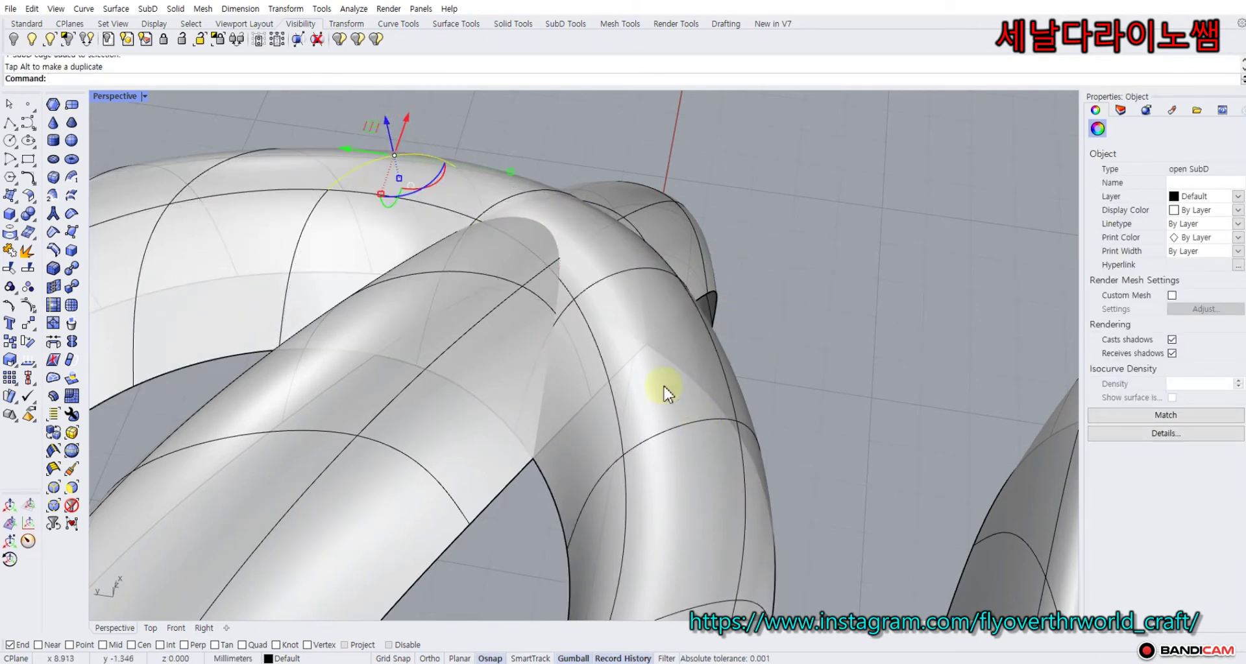
{"action": "left_click", "coordinate": [799, 337]}
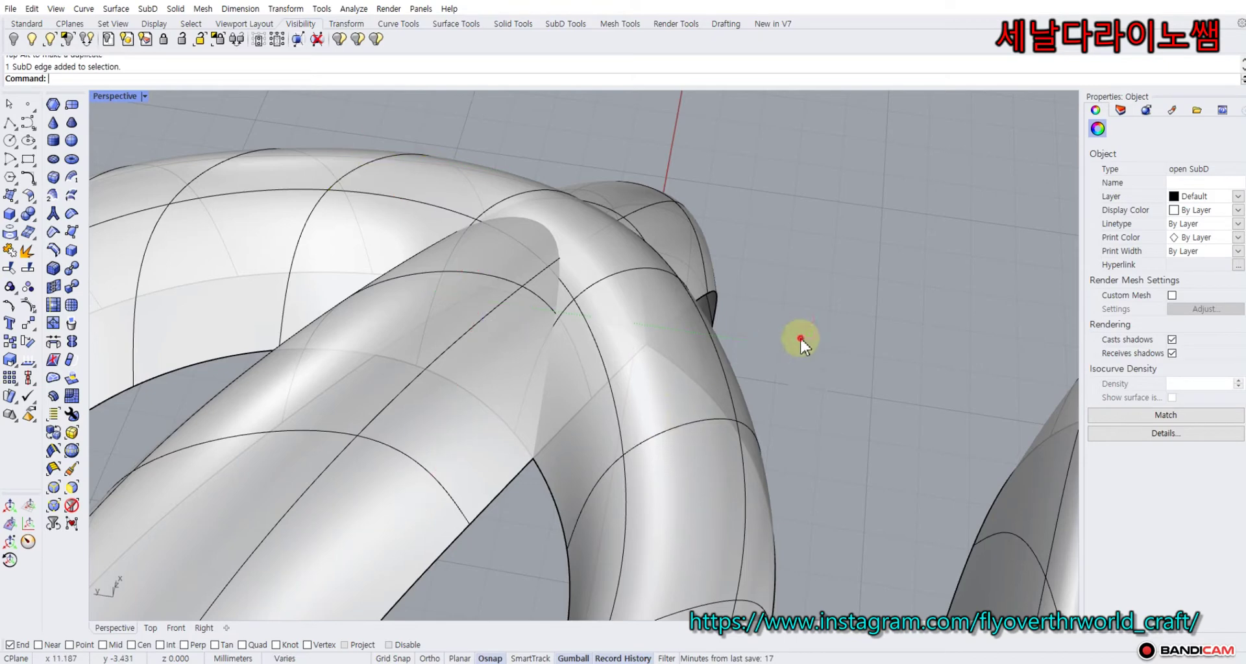
{"action": "left_click", "coordinate": [686, 426], "text": "ctrl+shift"}
{"action": "right_click_drag", "start_coordinate": [689, 389], "coordinate": [839, 319]}
{"action": "left_click_drag", "start_coordinate": [865, 192], "coordinate": [868, 168]}
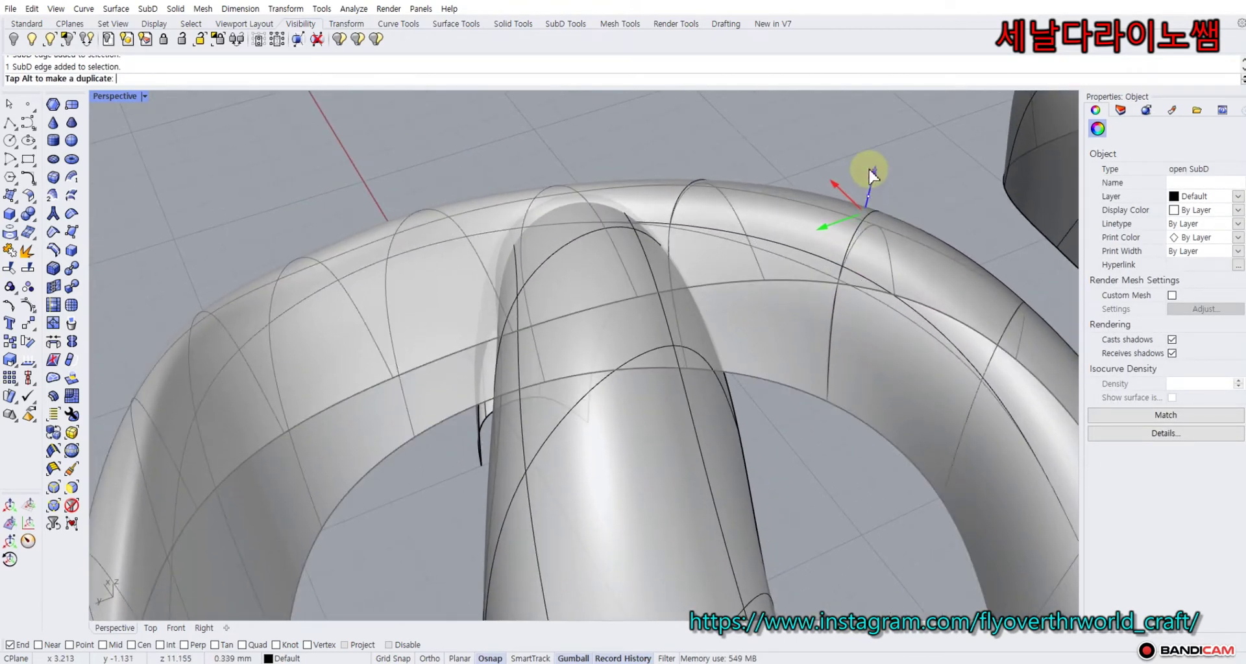
Raise three neighbouring top cross edges of the upper body along the arch over the coil to continue its smooth rise.
{"action": "key", "text": "Escape"}
{"action": "left_click", "coordinate": [685, 190], "text": "ctrl+shift"}
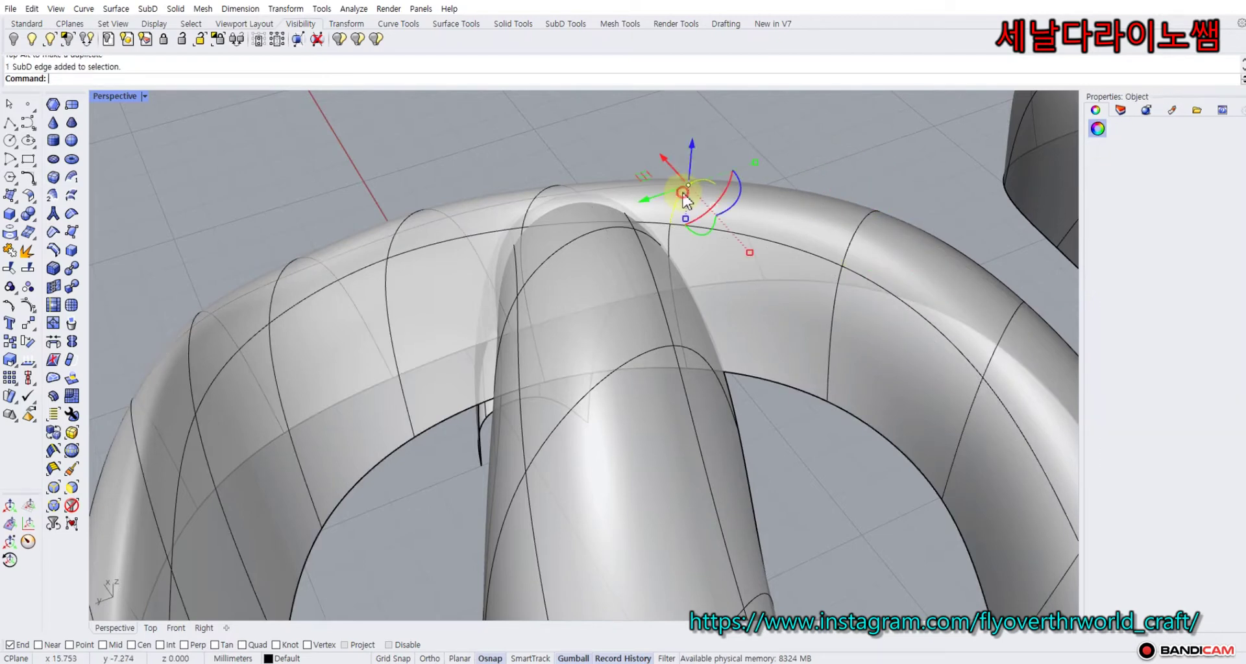
{"action": "left_click_drag", "start_coordinate": [691, 138], "coordinate": [688, 126]}
{"action": "left_click", "coordinate": [604, 117]}
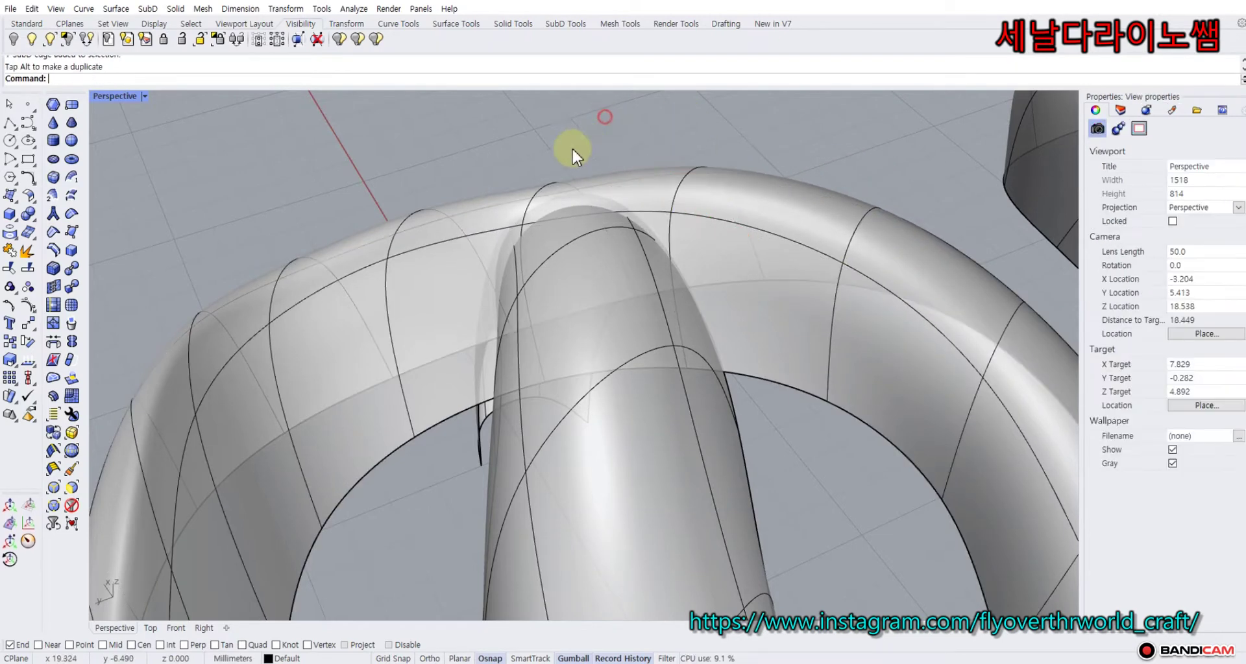
{"action": "left_click", "coordinate": [541, 195], "text": "ctrl+shift"}
{"action": "left_click_drag", "start_coordinate": [542, 155], "coordinate": [506, 130]}
{"action": "left_click", "coordinate": [414, 179]}
{"action": "left_click", "coordinate": [405, 215], "text": "ctrl+shift"}
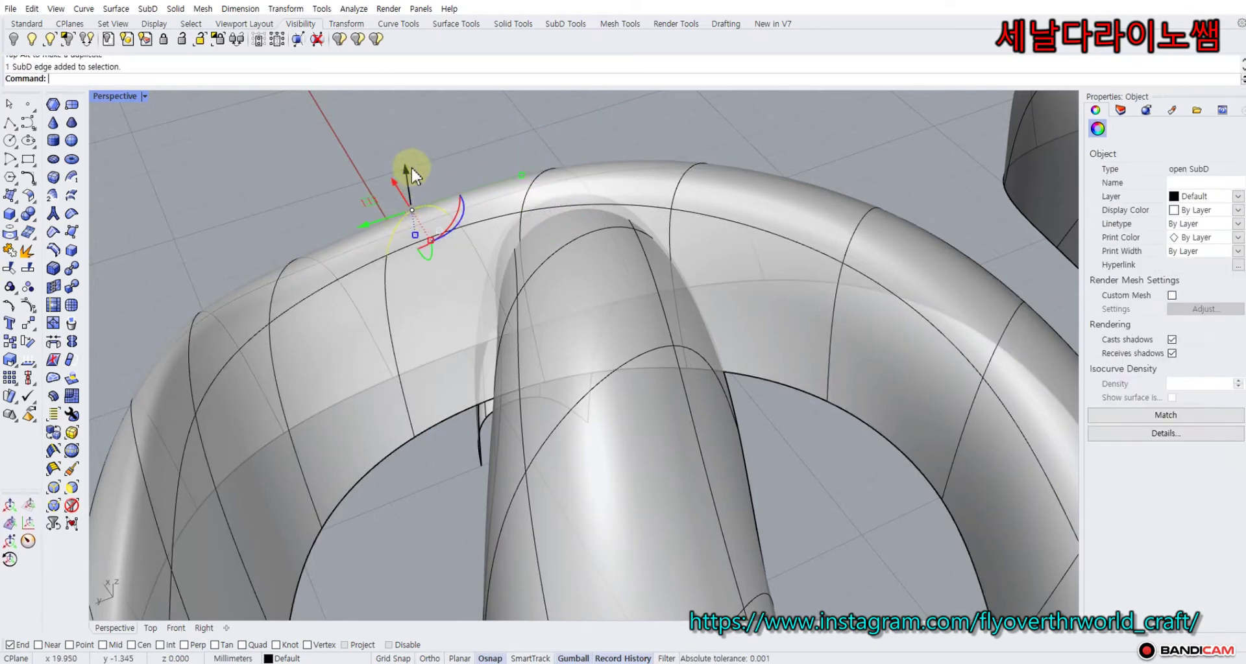
{"action": "left_click_drag", "start_coordinate": [401, 162], "coordinate": [402, 154]}
{"action": "left_click", "coordinate": [473, 135]}
Move the inner lengthwise edge beside the other crossing, on the head side, horizontally toward the inside of the loop.
{"action": "scroll", "coordinate": [704, 151], "scroll_direction": "down", "scroll_amount": 6}
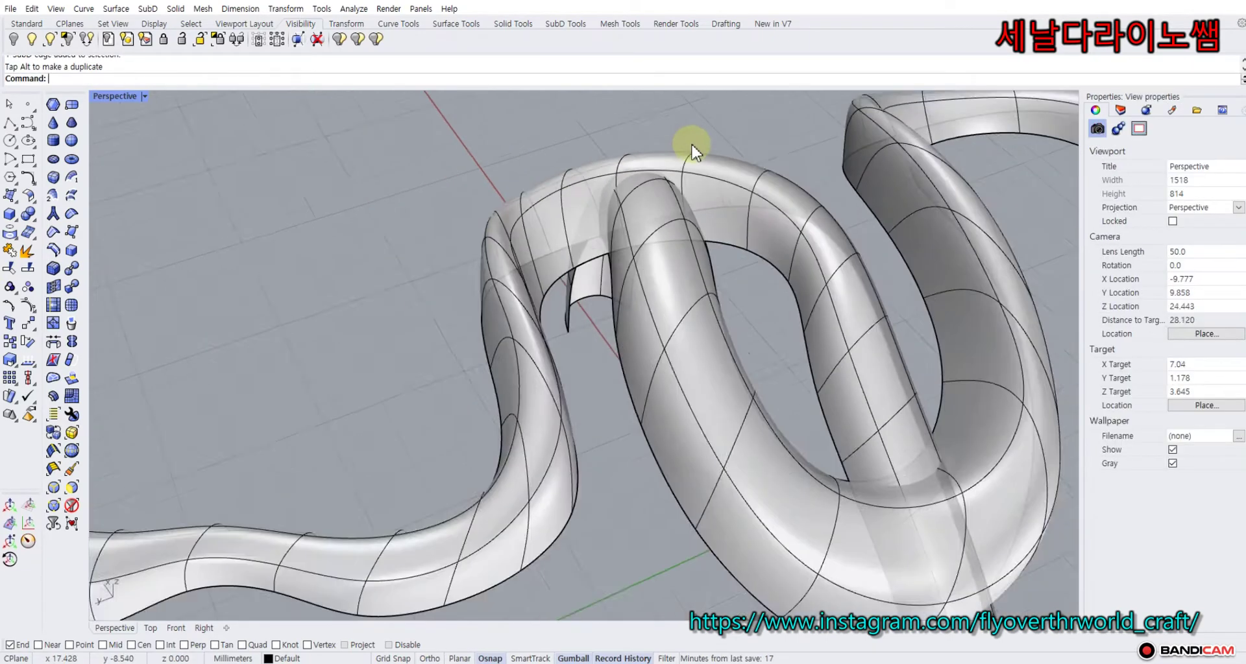
{"action": "right_click_drag", "start_coordinate": [725, 139], "coordinate": [649, 272]}
{"action": "scroll", "coordinate": [639, 275], "scroll_direction": "up", "scroll_amount": 6}
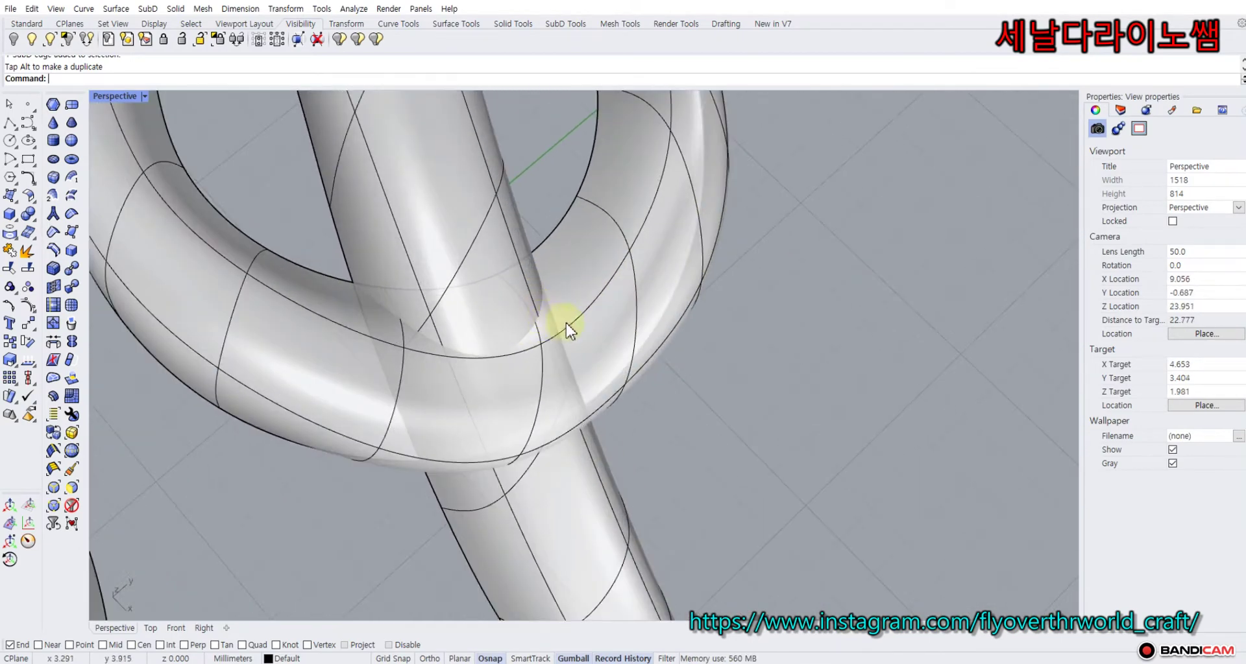
{"action": "left_click", "coordinate": [579, 303], "text": "ctrl+shift"}
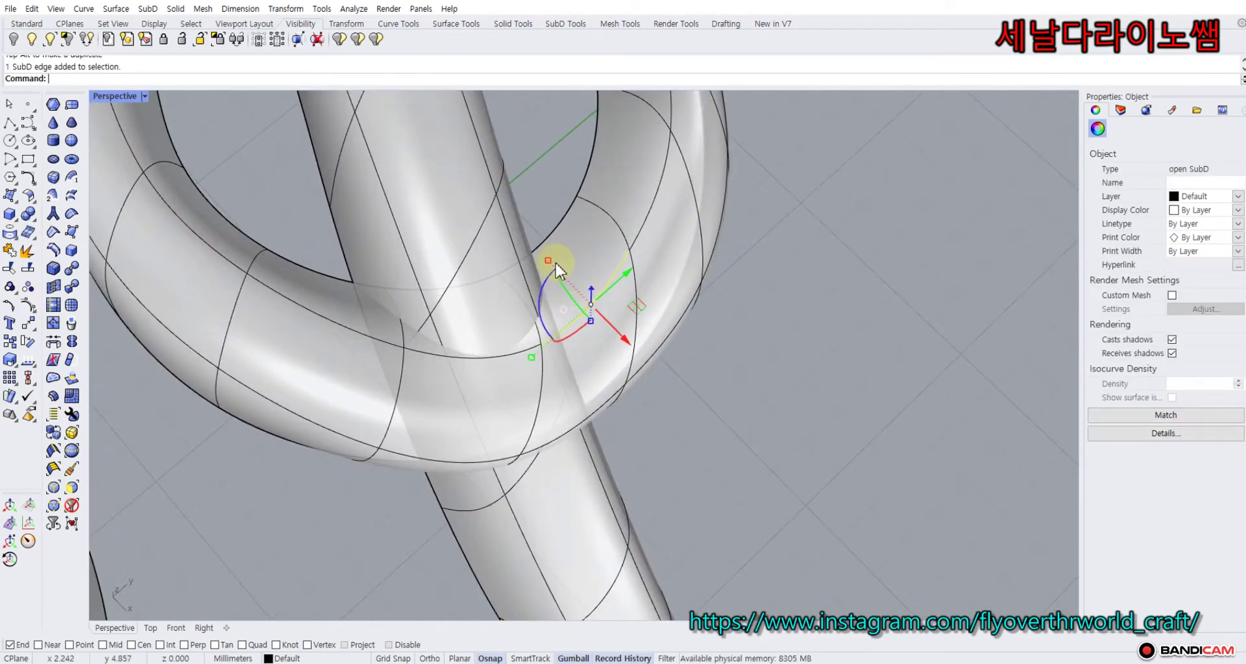
{"action": "mouse_move", "coordinate": [632, 308]}
{"action": "left_mouse_down"}
{"action": "mouse_move", "coordinate": [605, 286]}
{"action": "mouse_move", "coordinate": [628, 291]}
{"action": "left_mouse_up"}
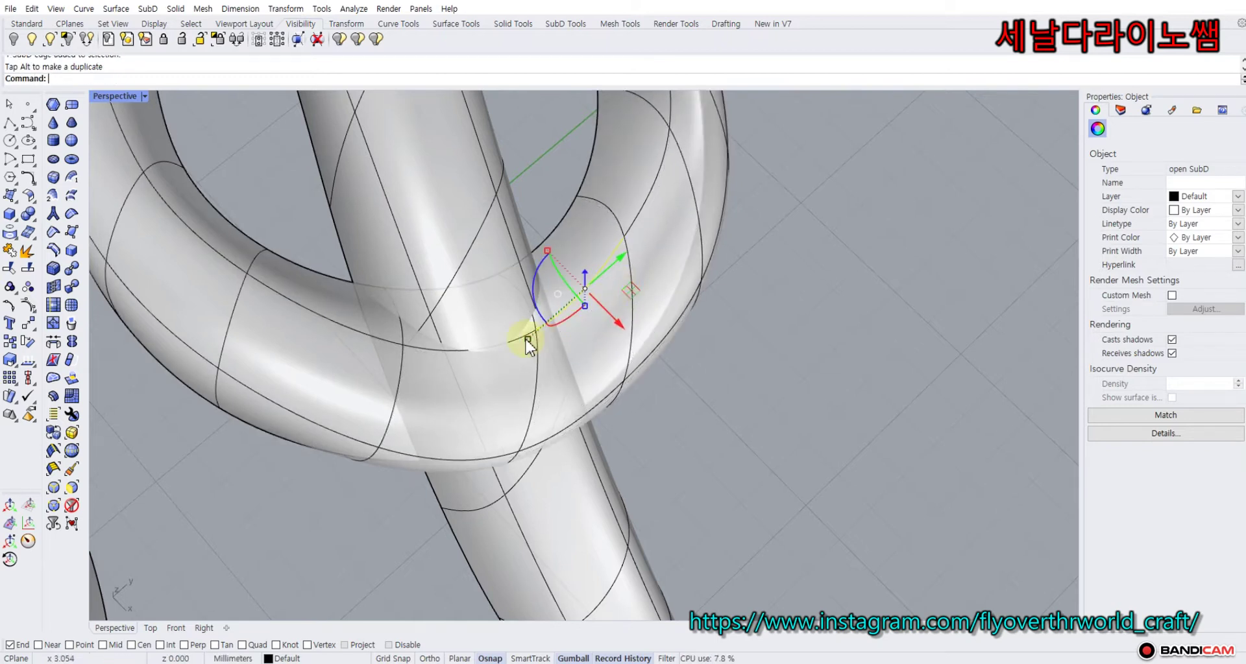
{"action": "left_click", "coordinate": [679, 441]}
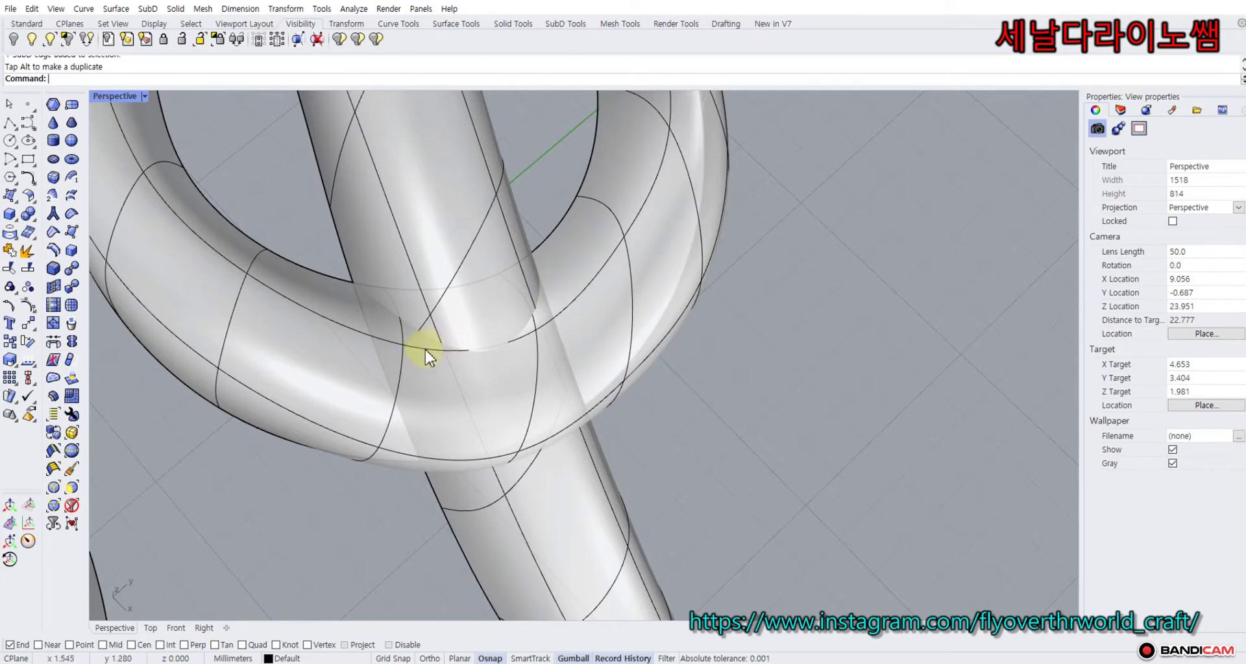
Move the adjoining inner lengthwise edge directly over the crossed body horizontally toward the inside of the loop.
{"action": "left_click", "coordinate": [448, 345]}
{"action": "right_click_drag", "start_coordinate": [485, 342], "coordinate": [527, 292]}
{"action": "left_click_drag", "start_coordinate": [559, 204], "coordinate": [551, 183]}
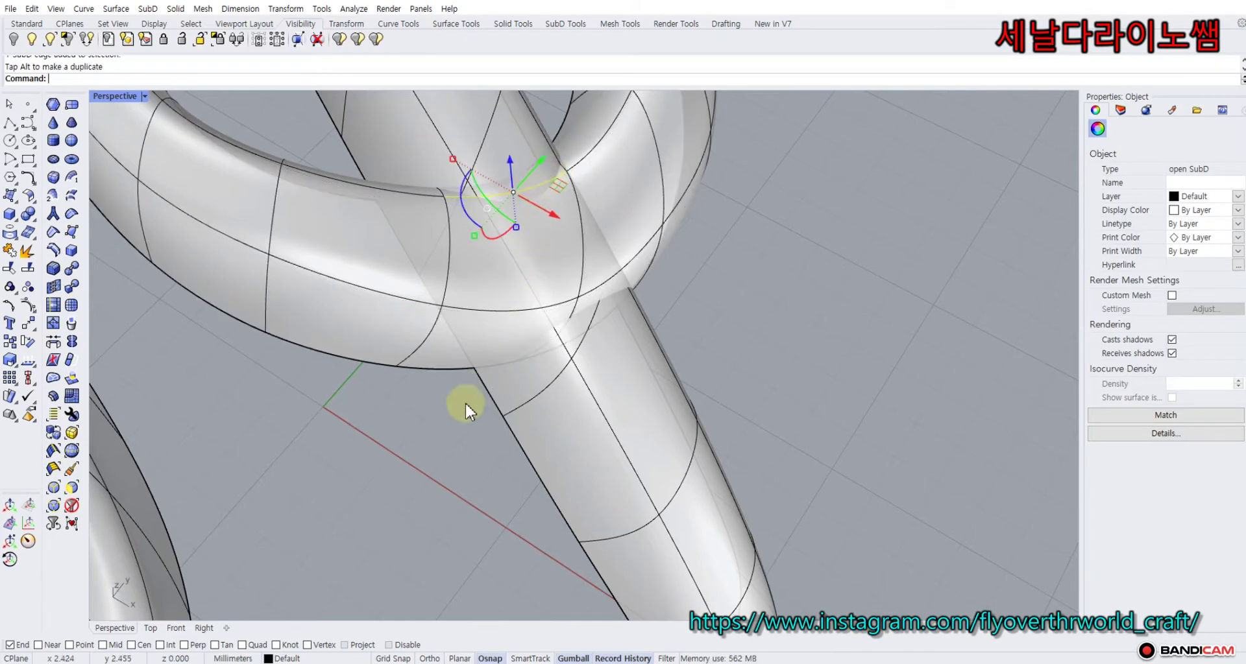
{"action": "left_click", "coordinate": [425, 436]}
Select the two top cross edges over this crossing together and raise them to clear the body beneath.
{"action": "right_click_drag", "start_coordinate": [426, 437], "coordinate": [502, 428]}
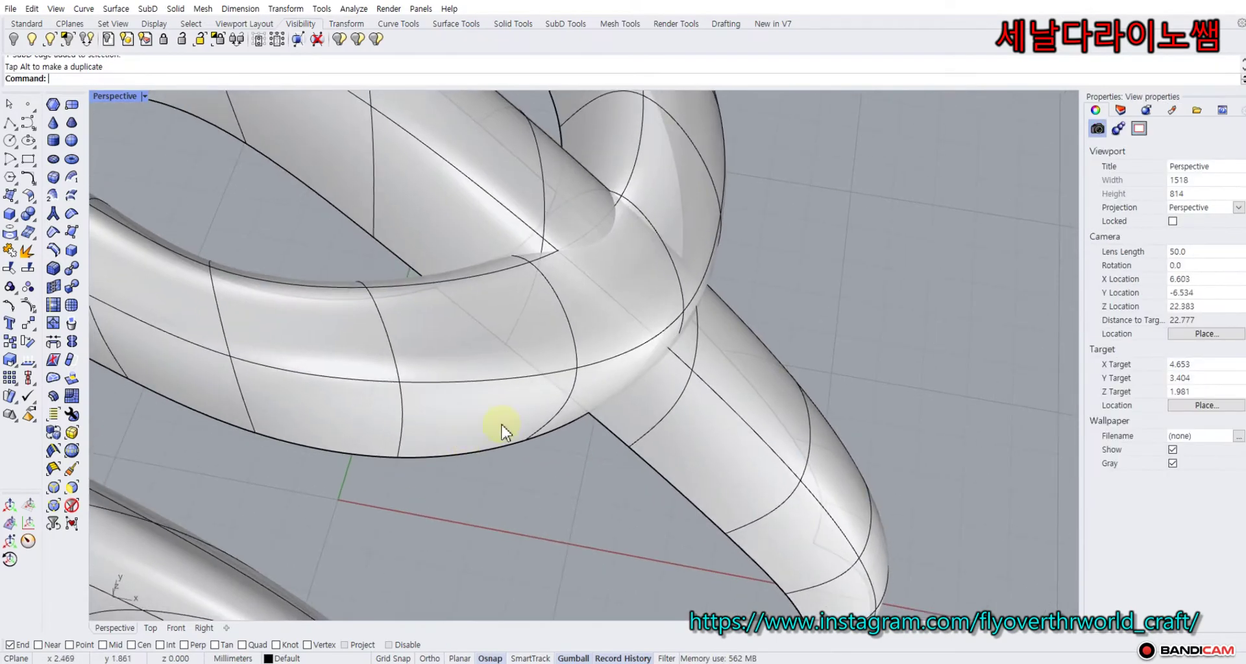
{"action": "left_click", "coordinate": [660, 243]}
{"action": "left_click", "coordinate": [693, 275]}
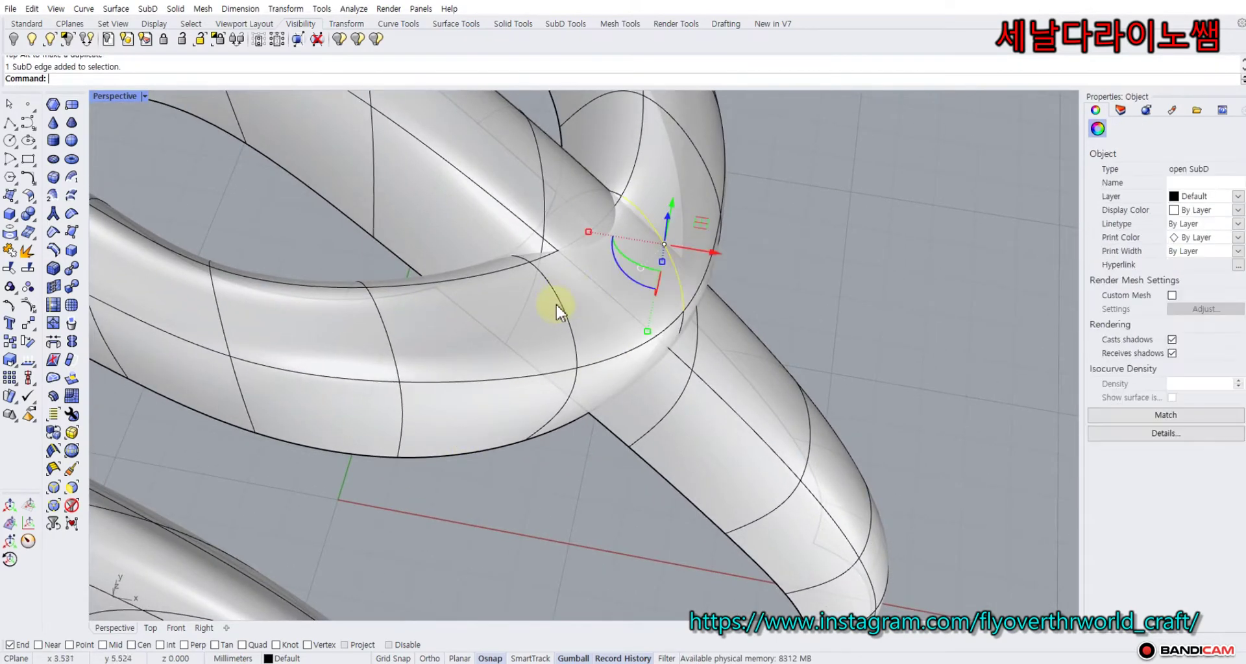
{"action": "right_click_drag", "start_coordinate": [555, 310], "coordinate": [668, 218]}
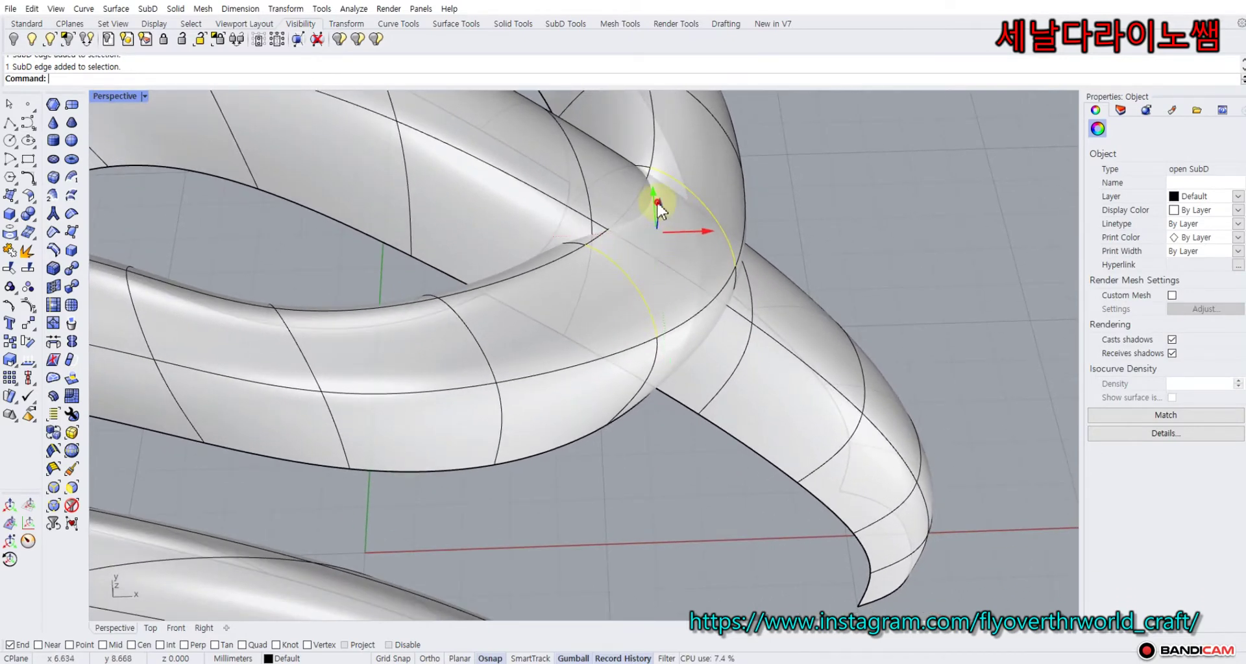
{"action": "left_click_drag", "start_coordinate": [657, 202], "coordinate": [671, 142]}
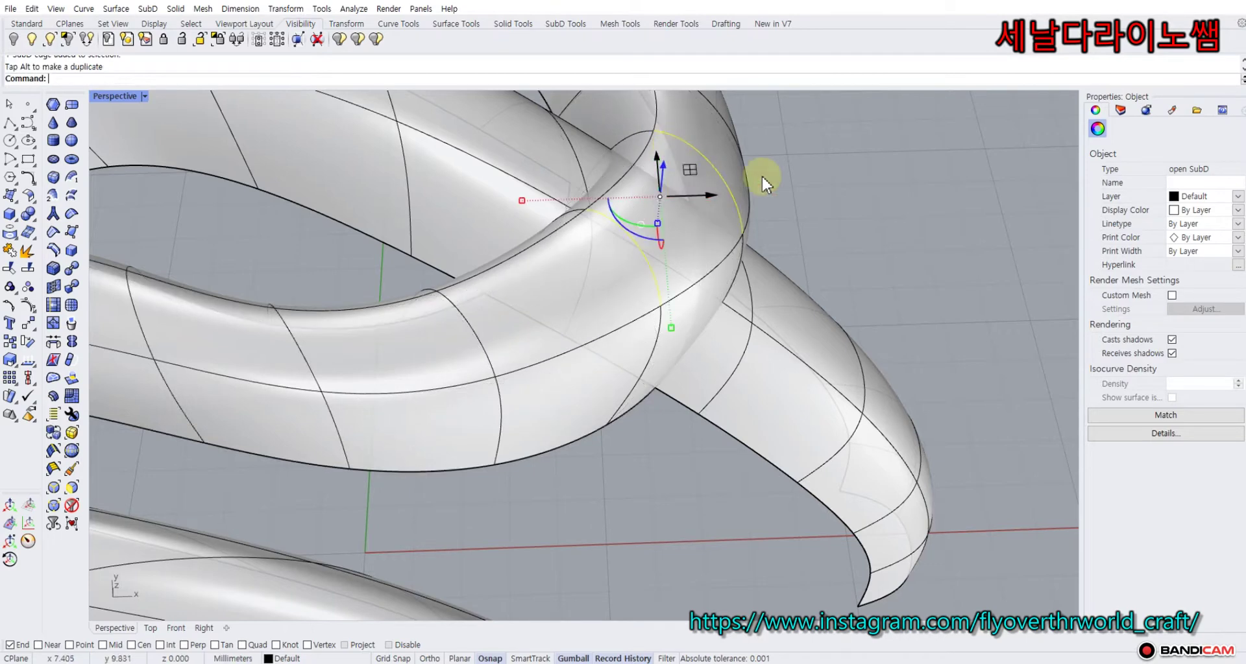
Raise the next top cross edge on the head side of the crossing slightly to smooth the arch.
{"action": "scroll", "coordinate": [798, 204], "scroll_direction": "down", "scroll_amount": 3}
{"action": "right_click_drag", "start_coordinate": [750, 316], "coordinate": [552, 263]}
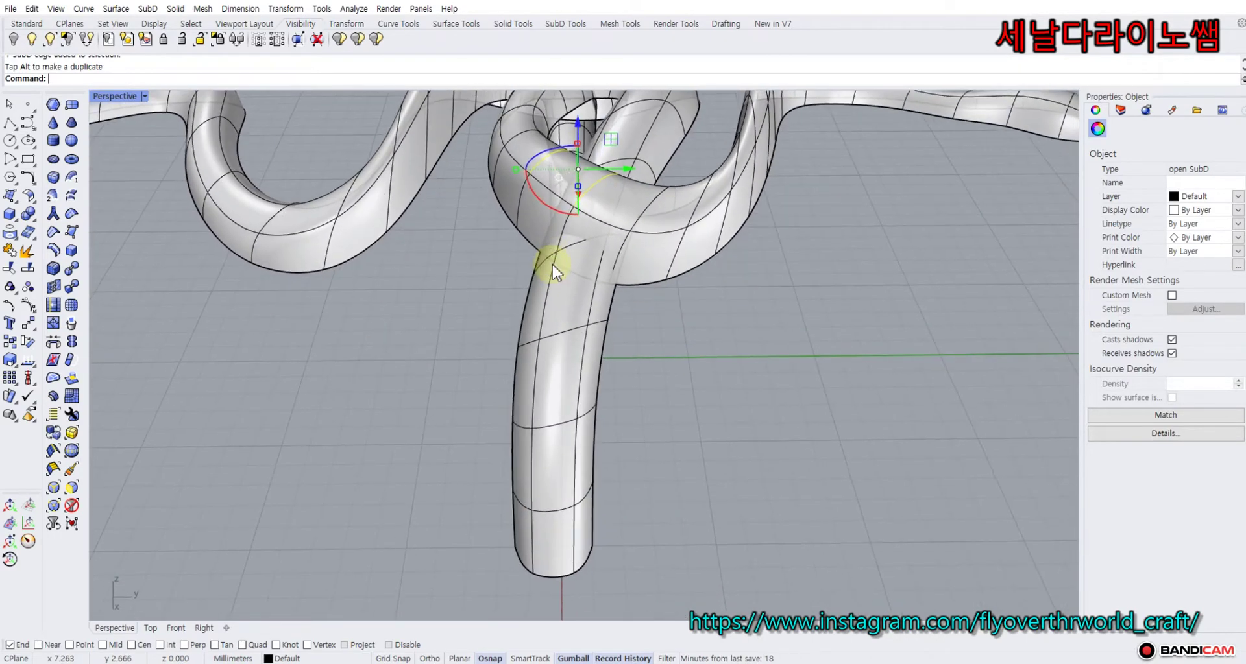
{"action": "left_click", "coordinate": [729, 293]}
{"action": "left_click", "coordinate": [654, 205], "text": "ctrl+shift"}
{"action": "left_click_drag", "start_coordinate": [654, 161], "coordinate": [647, 137]}
{"action": "left_click", "coordinate": [693, 337]}
Examine the whole snake and its crossings from several angles for uneven or twisted stretches.
{"action": "right_click_drag", "start_coordinate": [693, 337], "coordinate": [731, 344]}
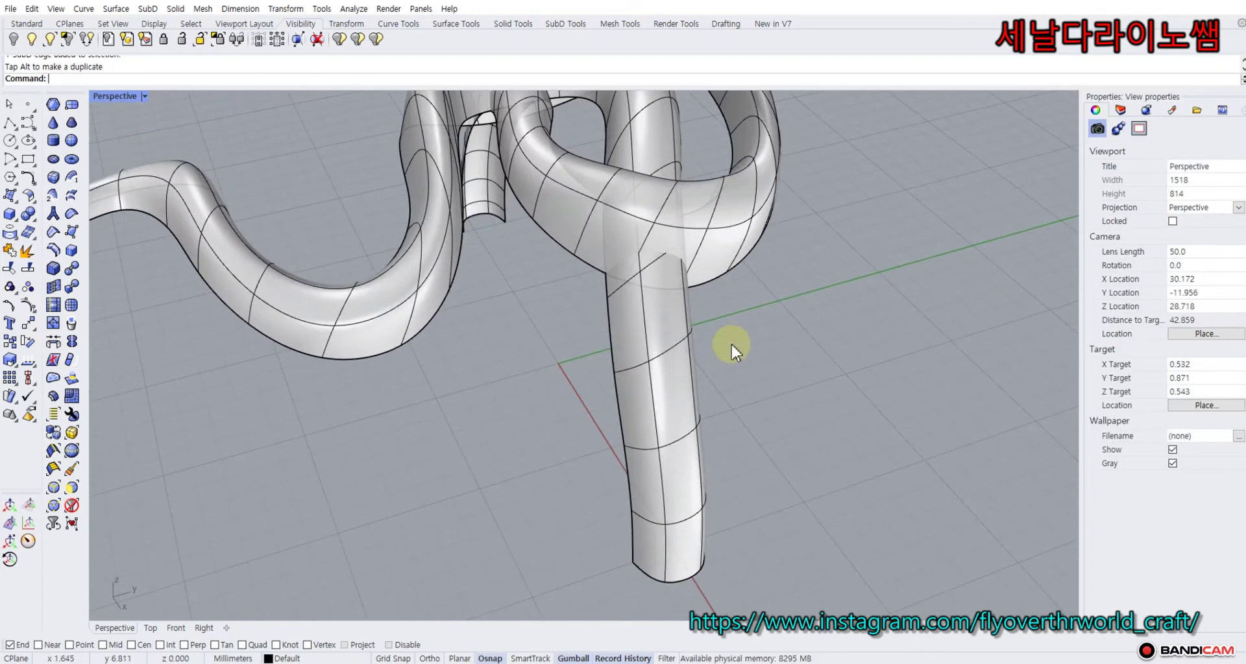
{"action": "scroll", "coordinate": [736, 337], "scroll_direction": "down", "scroll_amount": 4}
{"action": "right_click_drag", "start_coordinate": [808, 288], "coordinate": [689, 369]}
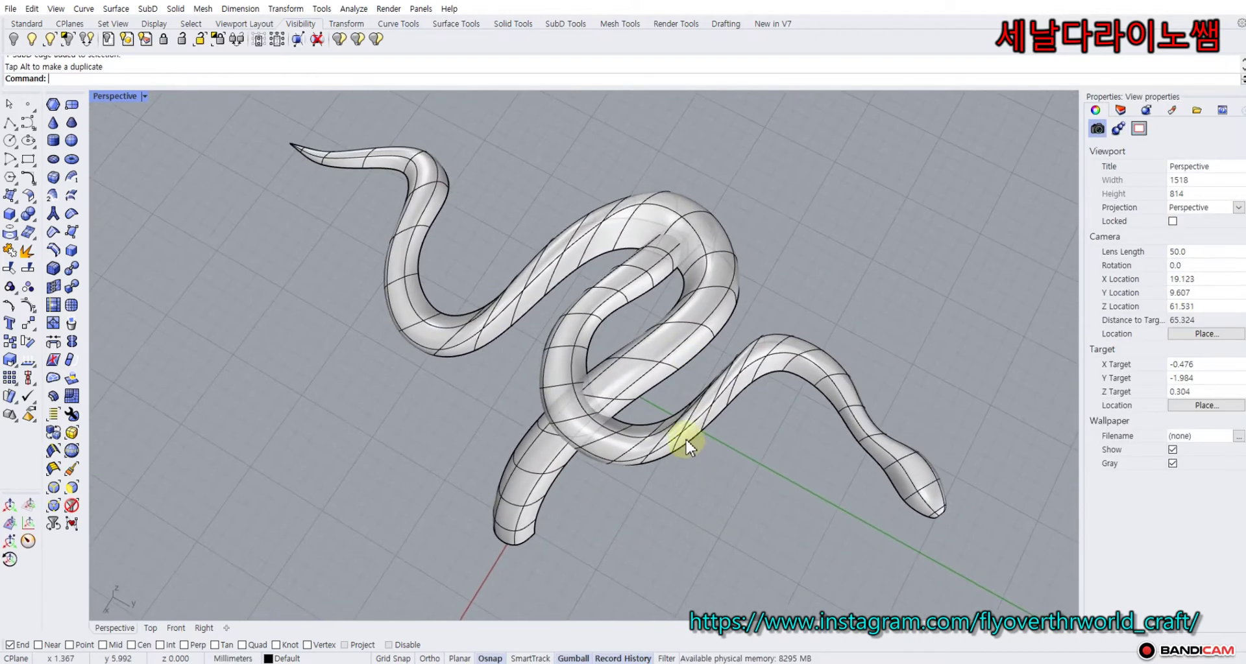
{"action": "scroll", "coordinate": [687, 439], "scroll_direction": "up", "scroll_amount": 6}
{"action": "scroll", "coordinate": [689, 439], "scroll_direction": "down", "scroll_amount": 4}
{"action": "right_click_drag", "start_coordinate": [718, 462], "coordinate": [707, 393]}
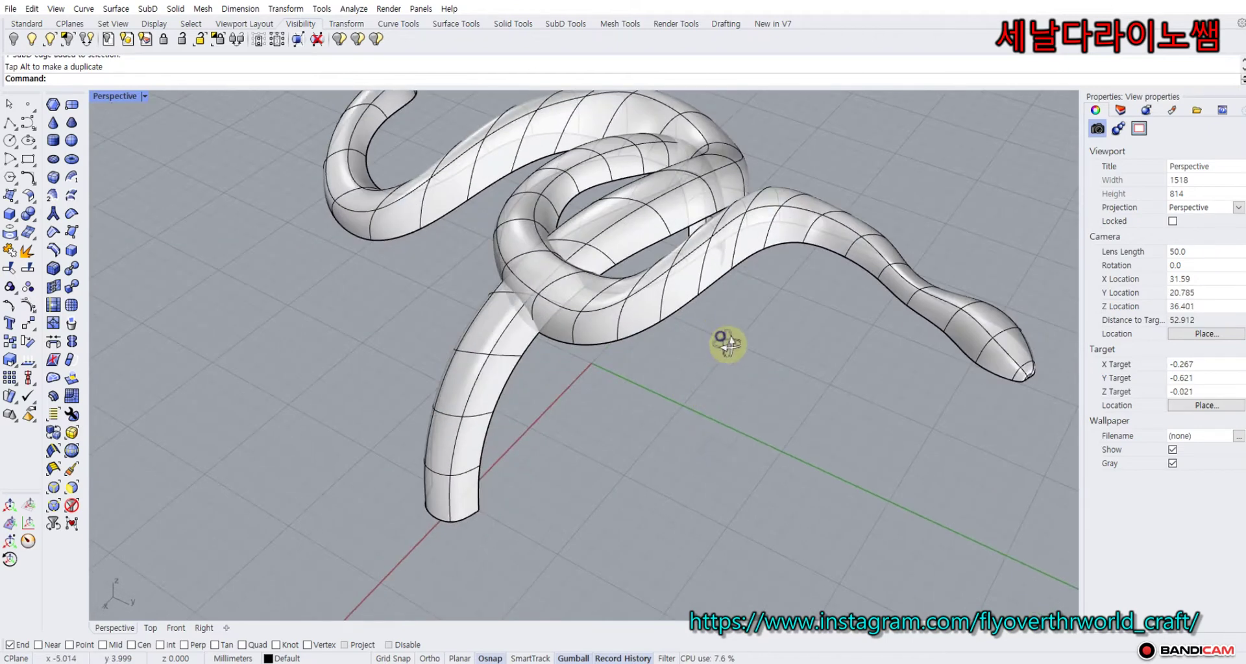
{"action": "right_click_drag", "start_coordinate": [727, 344], "coordinate": [774, 313]}
Select five consecutive cross-section edge loops between the crossing and the head-side bend and rotate them slightly together.
{"action": "scroll", "coordinate": [746, 362], "scroll_direction": "up", "scroll_amount": 5}
{"action": "double_click", "coordinate": [784, 286]}
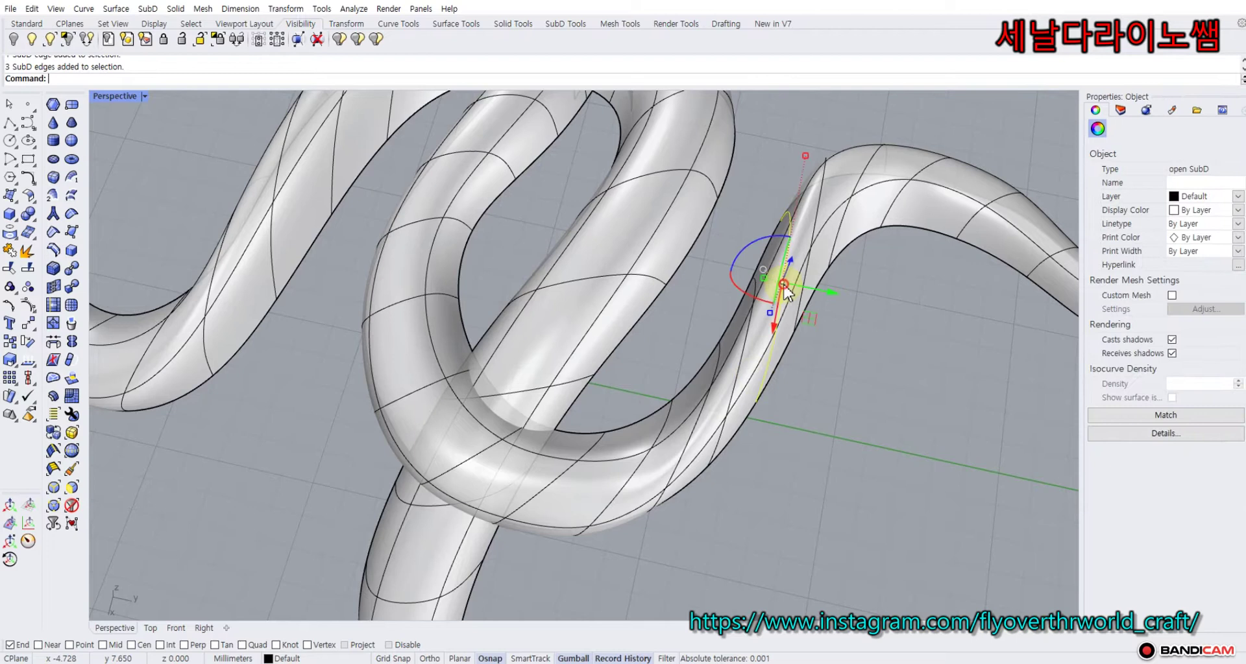
{"action": "double_click", "coordinate": [815, 224], "text": "ctrl+shift"}
{"action": "double_click", "coordinate": [744, 347], "text": "ctrl+shift"}
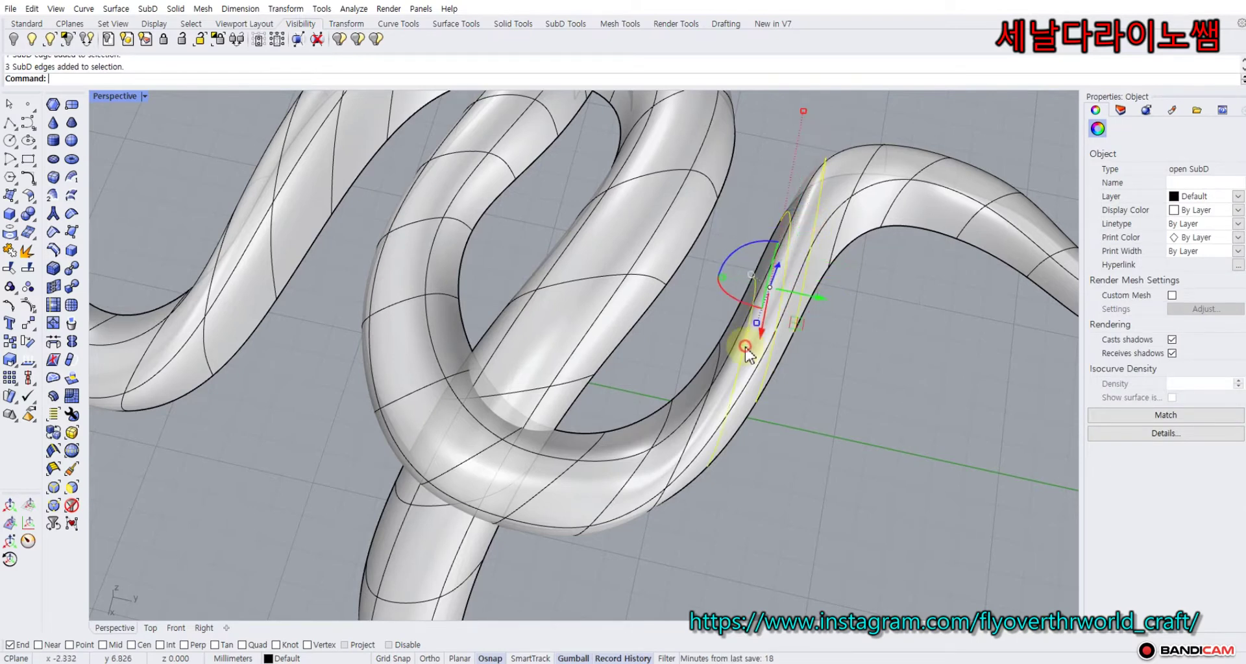
{"action": "left_click_drag", "start_coordinate": [695, 436], "coordinate": [694, 438]}
{"action": "left_click_drag", "start_coordinate": [644, 472], "coordinate": [642, 471]}
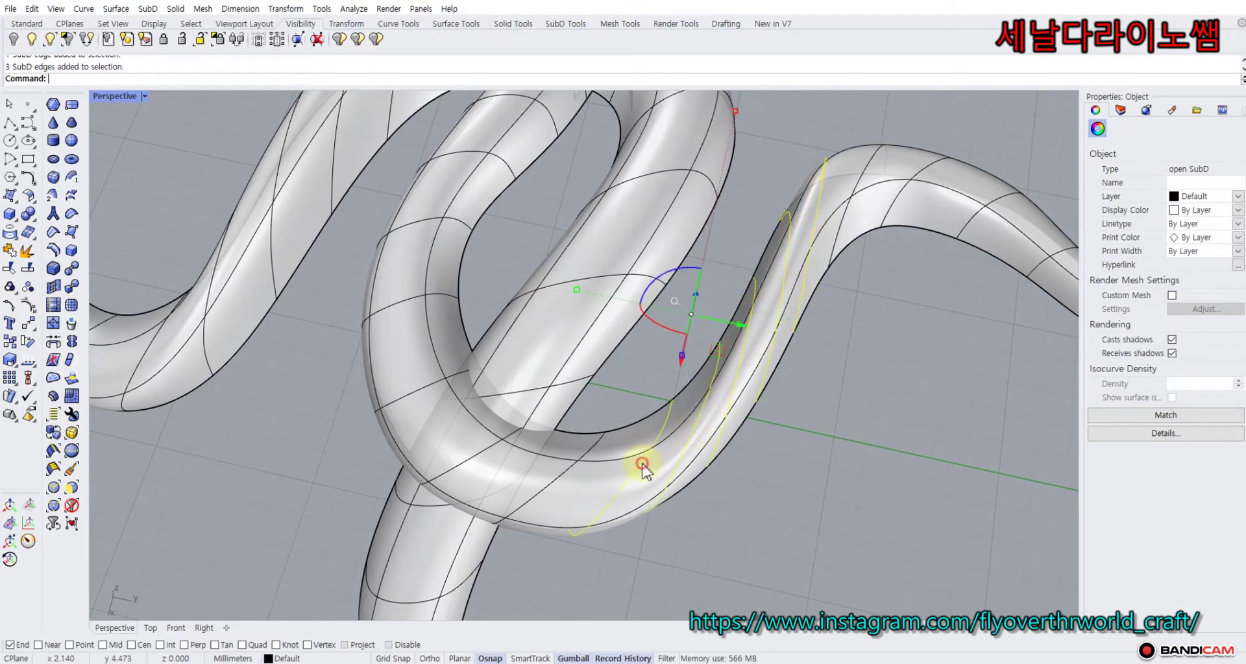
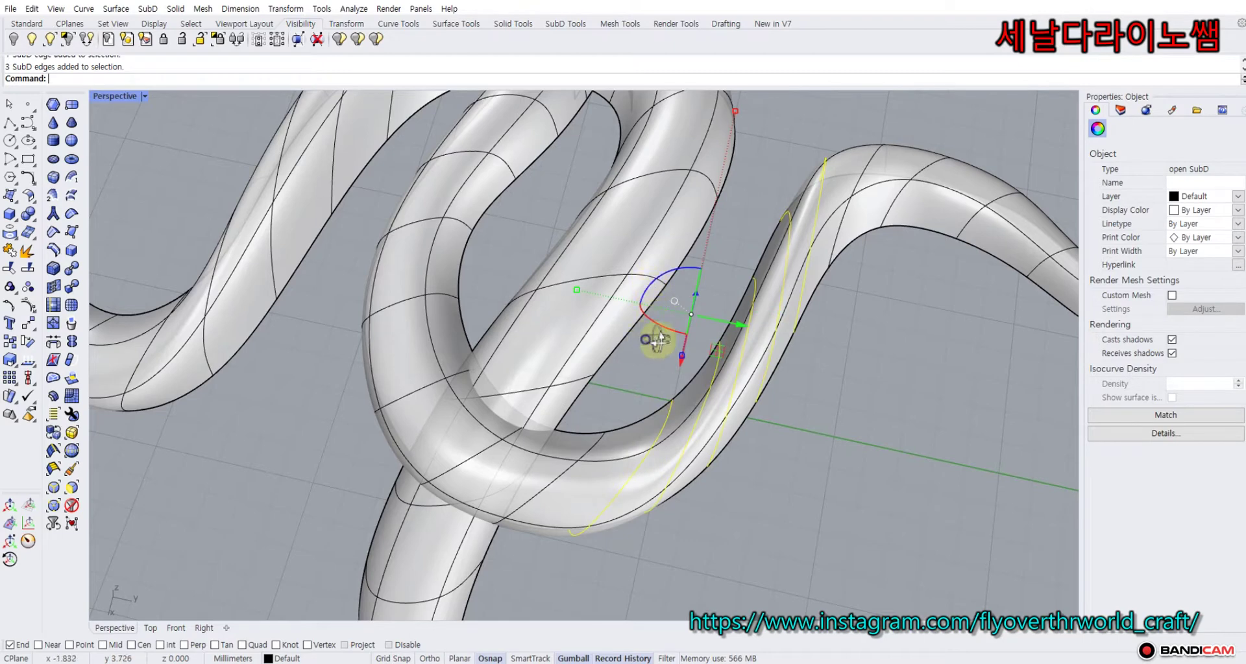
{"action": "mouse_move", "coordinate": [658, 339]}
{"action": "right_mouse_down"}
{"action": "mouse_move", "coordinate": [703, 339]}
{"action": "mouse_move", "coordinate": [670, 335]}
{"action": "right_mouse_up"}
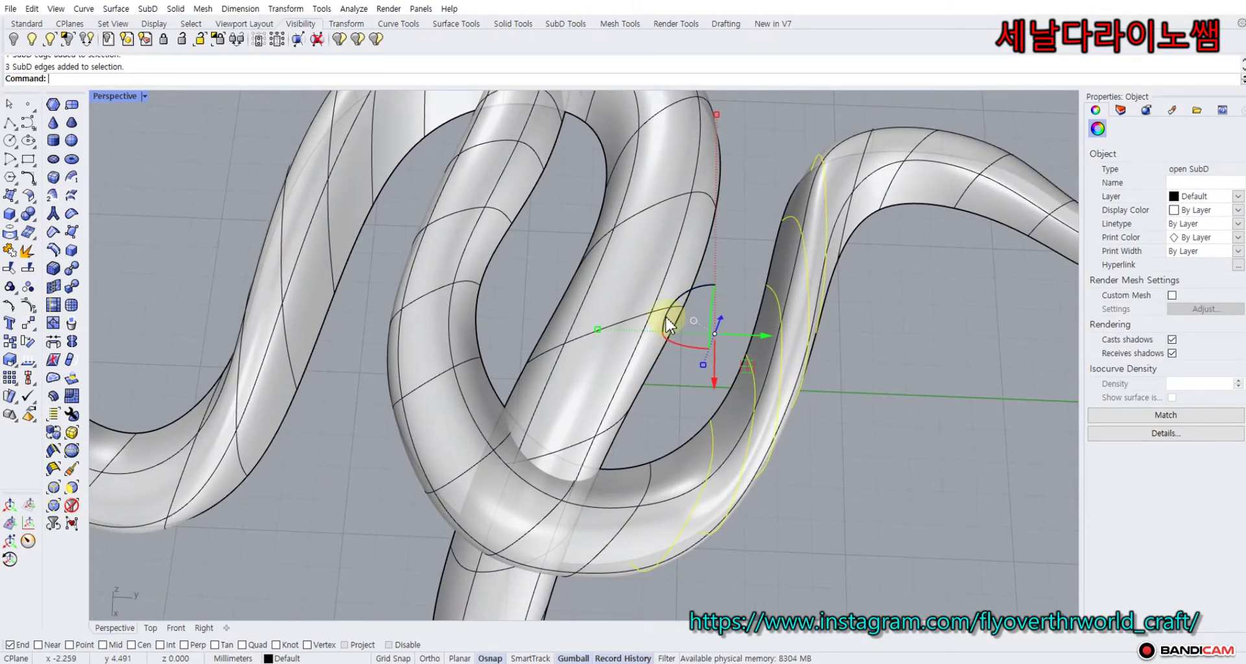
{"action": "left_click_drag", "start_coordinate": [668, 324], "coordinate": [666, 327]}
{"action": "scroll", "coordinate": [750, 219], "scroll_direction": "down", "scroll_amount": 2}
{"action": "left_click", "coordinate": [749, 219]}
Move a single vertex on the twisted head-side stretch of the body horizontally to even out its surface.
{"action": "scroll", "coordinate": [849, 303], "scroll_direction": "down", "scroll_amount": 5}
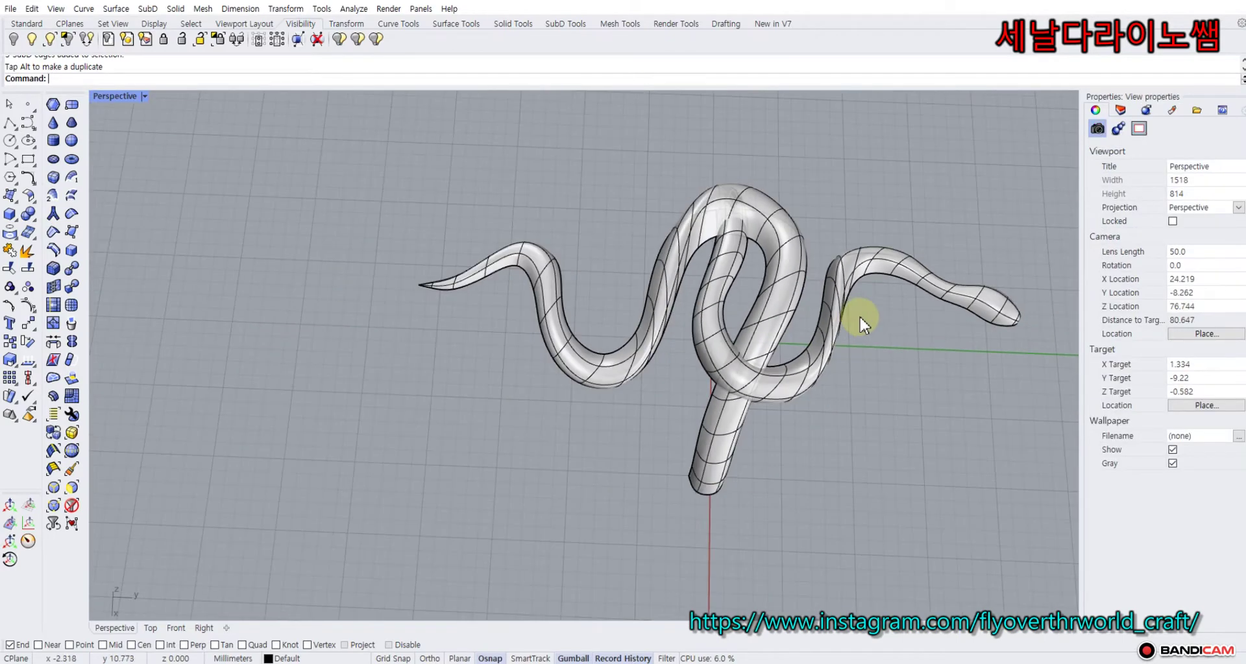
{"action": "right_click_drag", "start_coordinate": [859, 316], "coordinate": [462, 399]}
{"action": "scroll", "coordinate": [395, 418], "scroll_direction": "up", "scroll_amount": 6}
{"action": "scroll", "coordinate": [382, 422], "scroll_direction": "down", "scroll_amount": 6}
{"action": "scroll", "coordinate": [407, 371], "scroll_direction": "up", "scroll_amount": 3}
{"action": "left_click", "coordinate": [484, 316], "text": "ctrl+shift"}
{"action": "left_click_drag", "start_coordinate": [424, 408], "coordinate": [439, 441]}
{"action": "left_click", "coordinate": [370, 379]}
Reposition two more vertices along the same head-side stretch horizontally to continue the smooth body contour.
{"action": "left_click", "coordinate": [414, 353], "text": "ctrl+shift"}
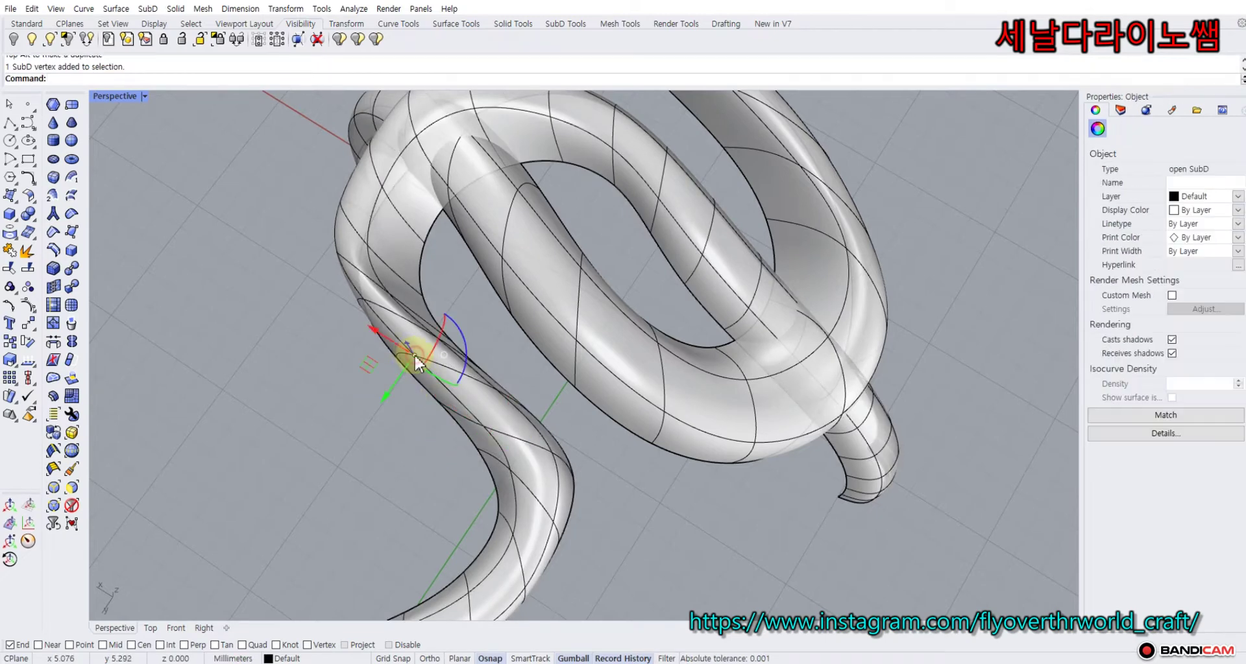
{"action": "left_click_drag", "start_coordinate": [369, 366], "coordinate": [395, 398]}
{"action": "left_click", "coordinate": [354, 366]}
{"action": "right_click_drag", "start_coordinate": [356, 353], "coordinate": [412, 304]}
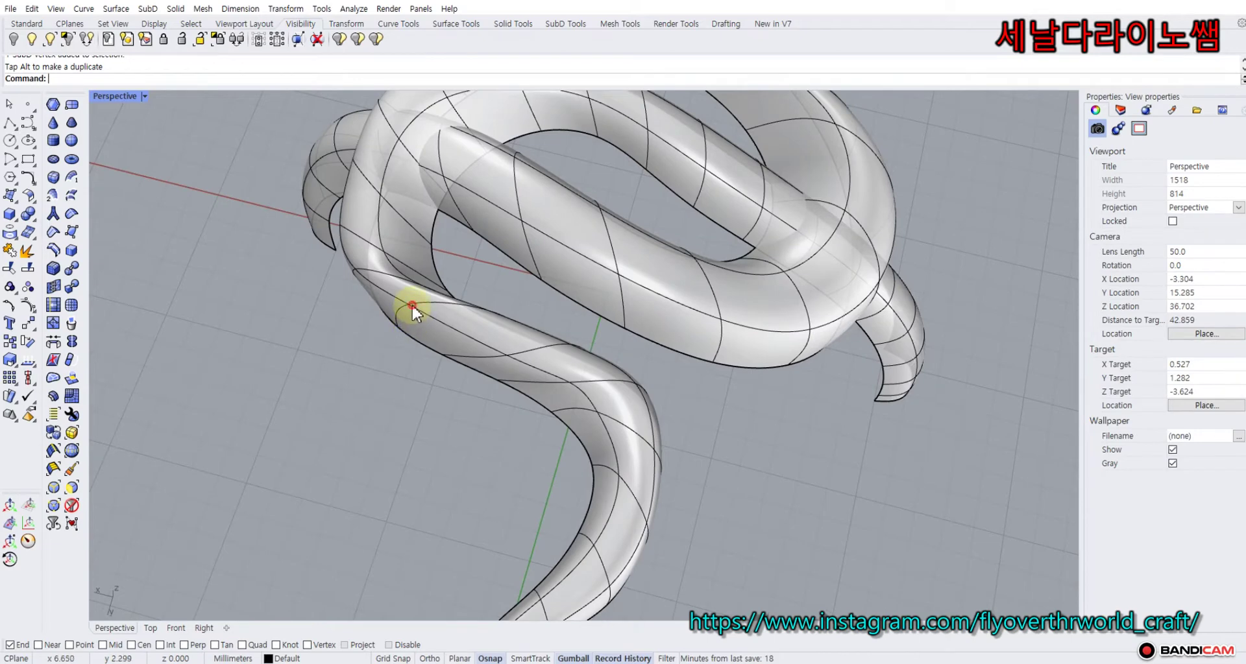
{"action": "left_click", "coordinate": [411, 303], "text": "ctrl+shift"}
{"action": "left_click_drag", "start_coordinate": [369, 326], "coordinate": [383, 345]}
{"action": "left_click", "coordinate": [345, 322]}
Pull the vertex on the outer side of the curve leading from the crossing to the head slightly outward.
{"action": "right_click_drag", "start_coordinate": [345, 321], "coordinate": [710, 413]}
{"action": "left_click", "coordinate": [531, 311], "text": "ctrl+shift"}
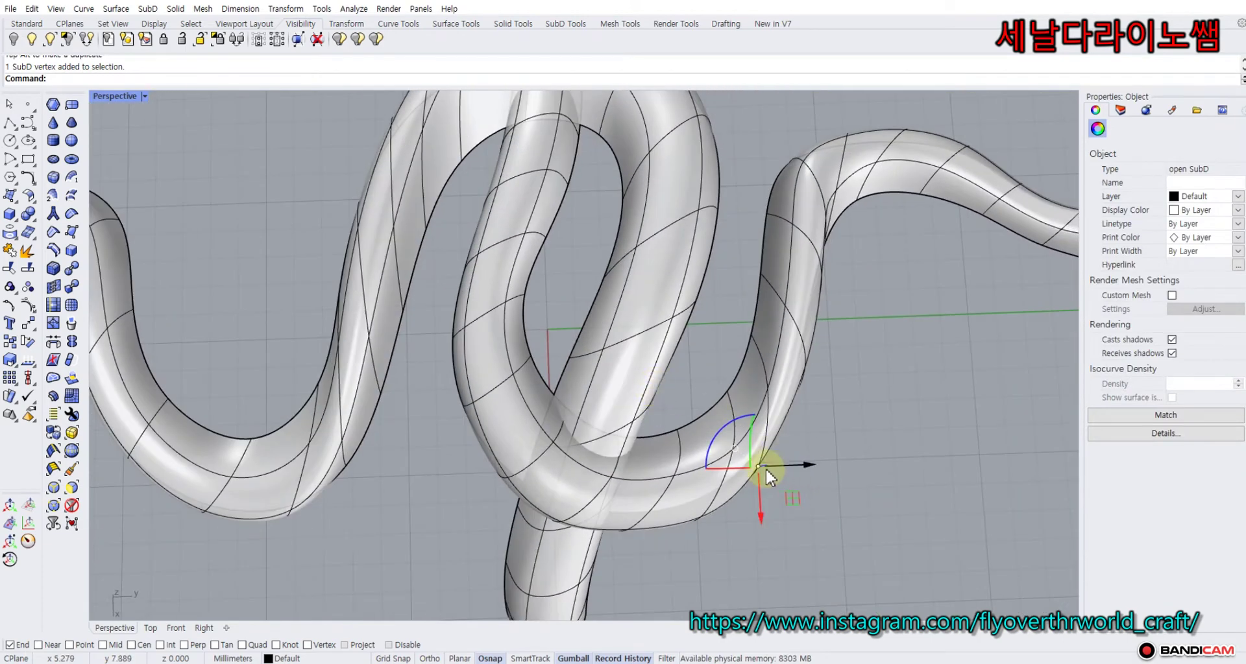
{"action": "left_click_drag", "start_coordinate": [791, 498], "coordinate": [804, 491]}
{"action": "left_click", "coordinate": [838, 407]}
Shift two neighbouring vertices on the upper part of the head-side stretch horizontally toward the coil.
{"action": "right_click_drag", "start_coordinate": [838, 407], "coordinate": [793, 336]}
{"action": "left_click", "coordinate": [799, 278], "text": "ctrl+shift"}
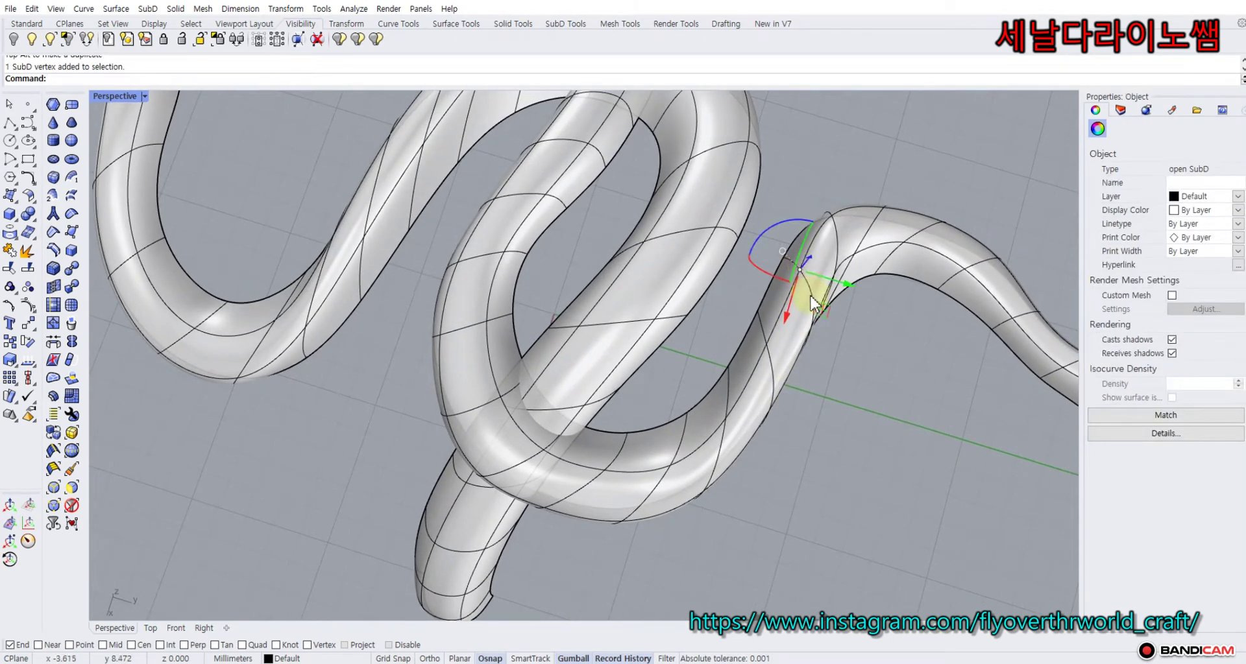
{"action": "left_click_drag", "start_coordinate": [821, 310], "coordinate": [809, 303]}
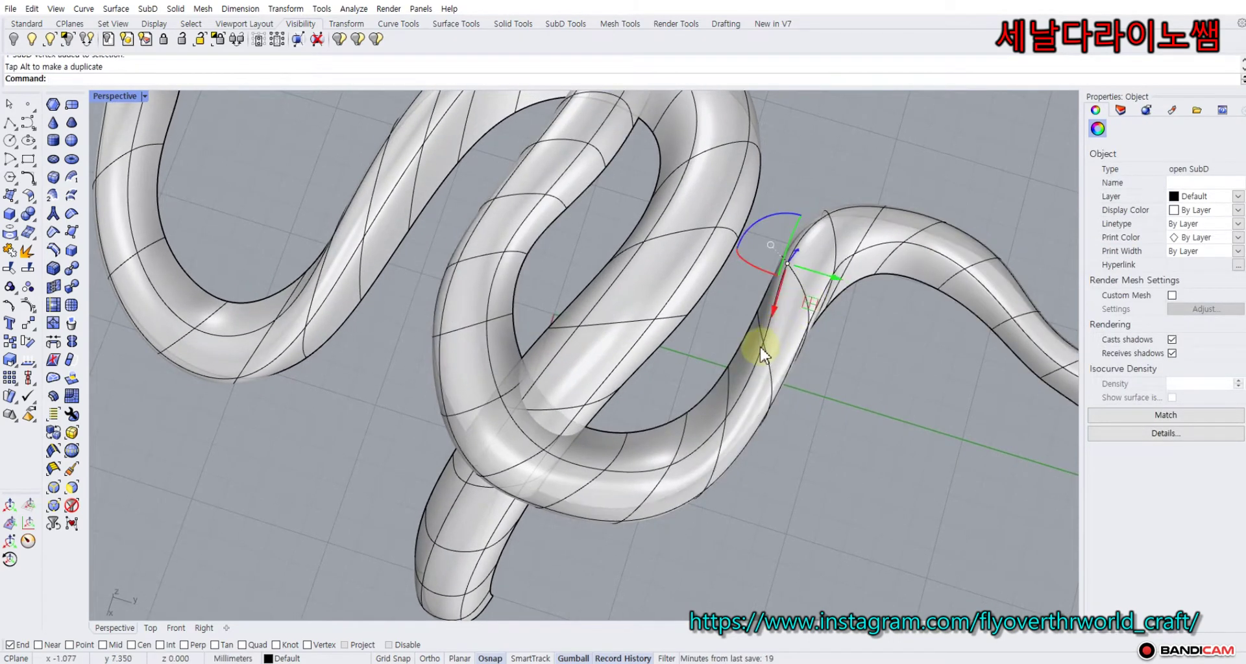
{"action": "left_click", "coordinate": [822, 360]}
{"action": "left_click", "coordinate": [764, 345], "text": "ctrl+shift"}
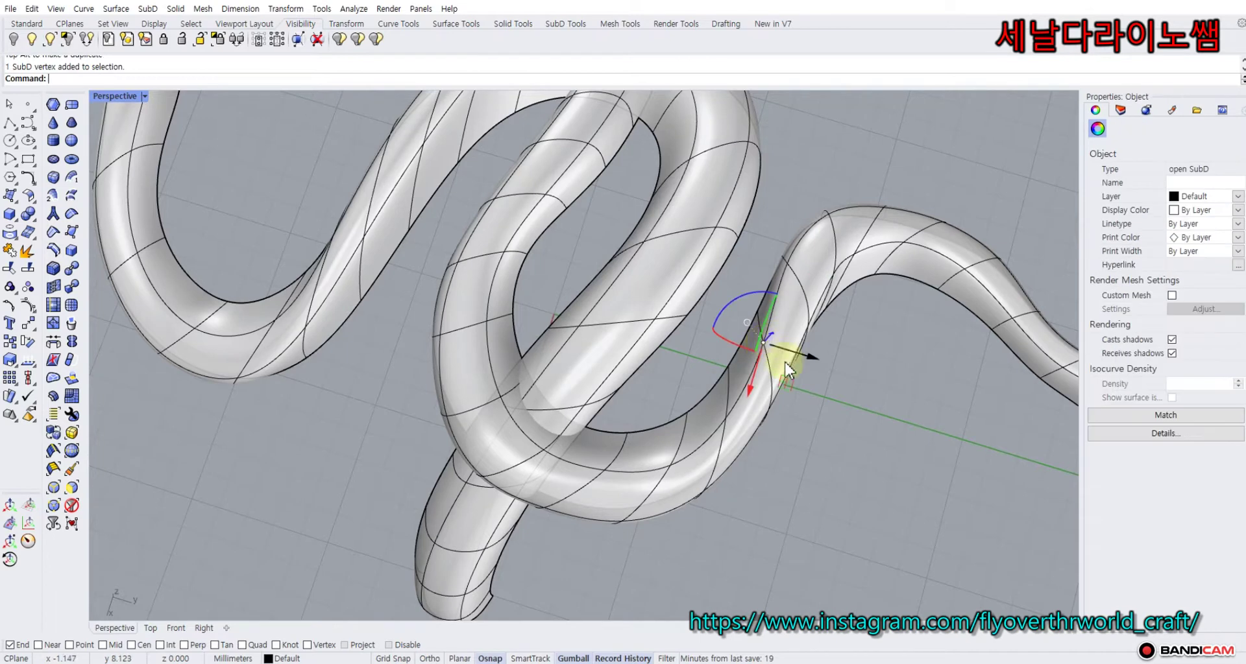
{"action": "left_click_drag", "start_coordinate": [785, 377], "coordinate": [776, 365]}
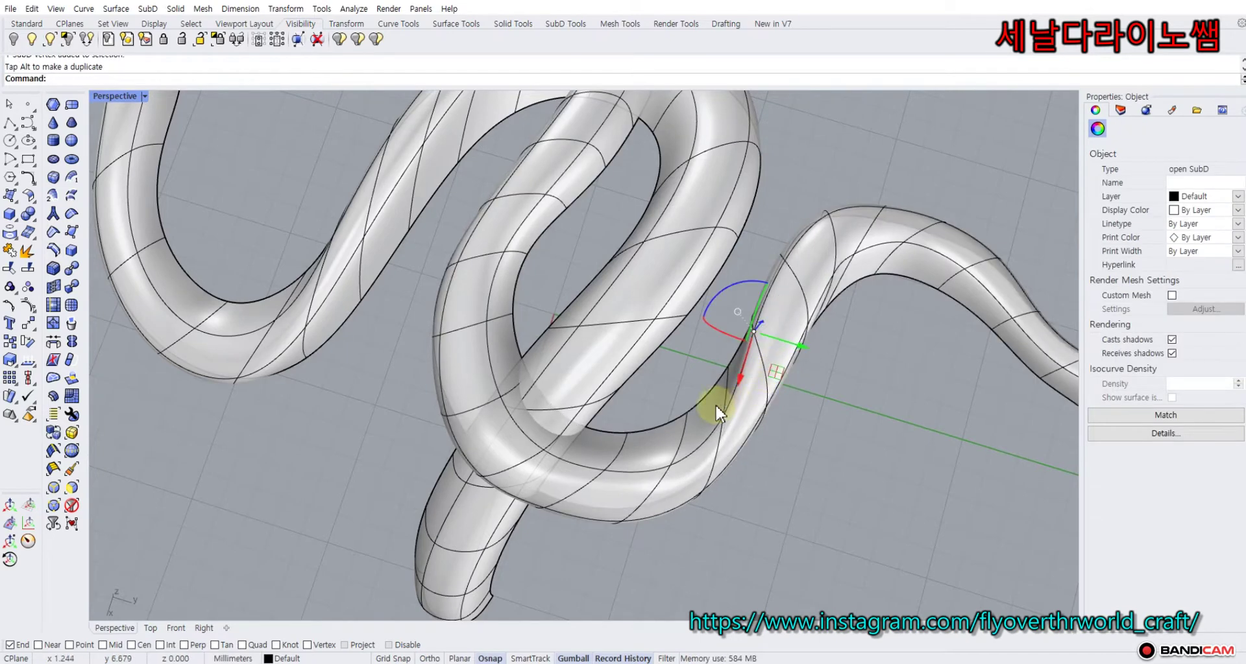
{"action": "left_click", "coordinate": [686, 365]}
Shift the next two vertices down the head-side stretch toward the inside of the curve.
{"action": "left_click", "coordinate": [725, 416], "text": "ctrl+shift"}
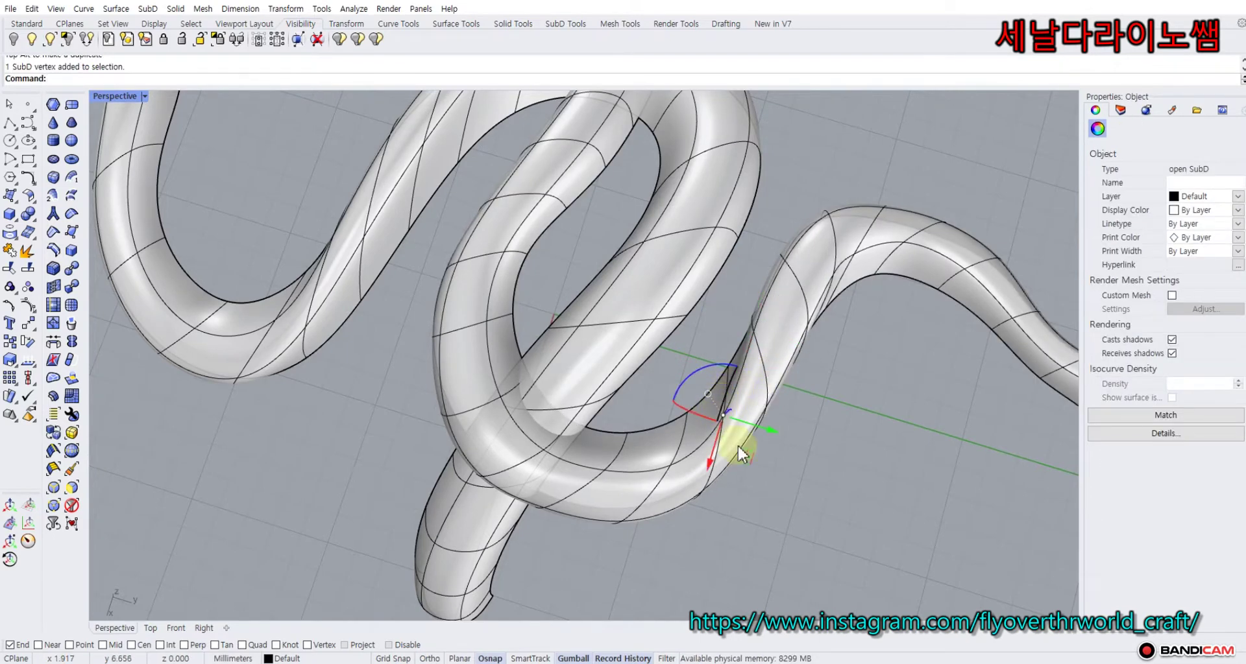
{"action": "left_click_drag", "start_coordinate": [741, 456], "coordinate": [699, 442]}
{"action": "left_click", "coordinate": [653, 403]}
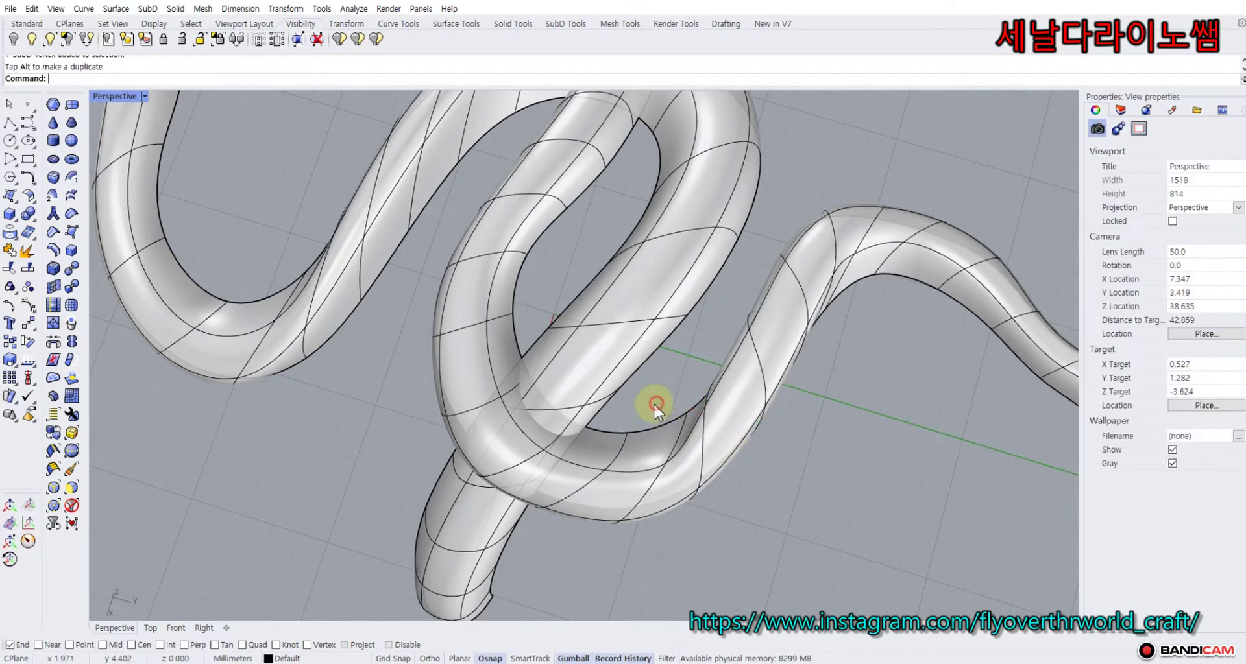
{"action": "left_click", "coordinate": [668, 465], "text": "ctrl+shift"}
{"action": "left_click_drag", "start_coordinate": [691, 501], "coordinate": [626, 509]}
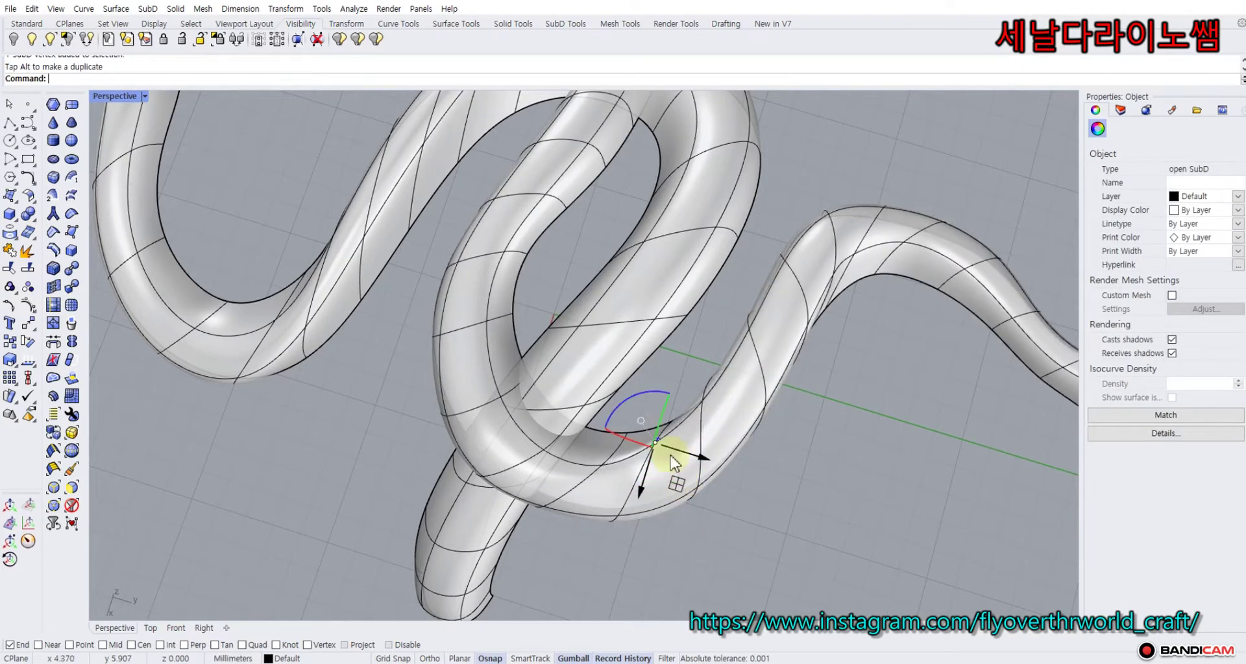
{"action": "left_click", "coordinate": [673, 367]}
Move the vertex beside the crossing slightly toward the inside of the curve to finish the smoothed ridge line.
{"action": "left_click", "coordinate": [601, 462], "text": "ctrl+shift"}
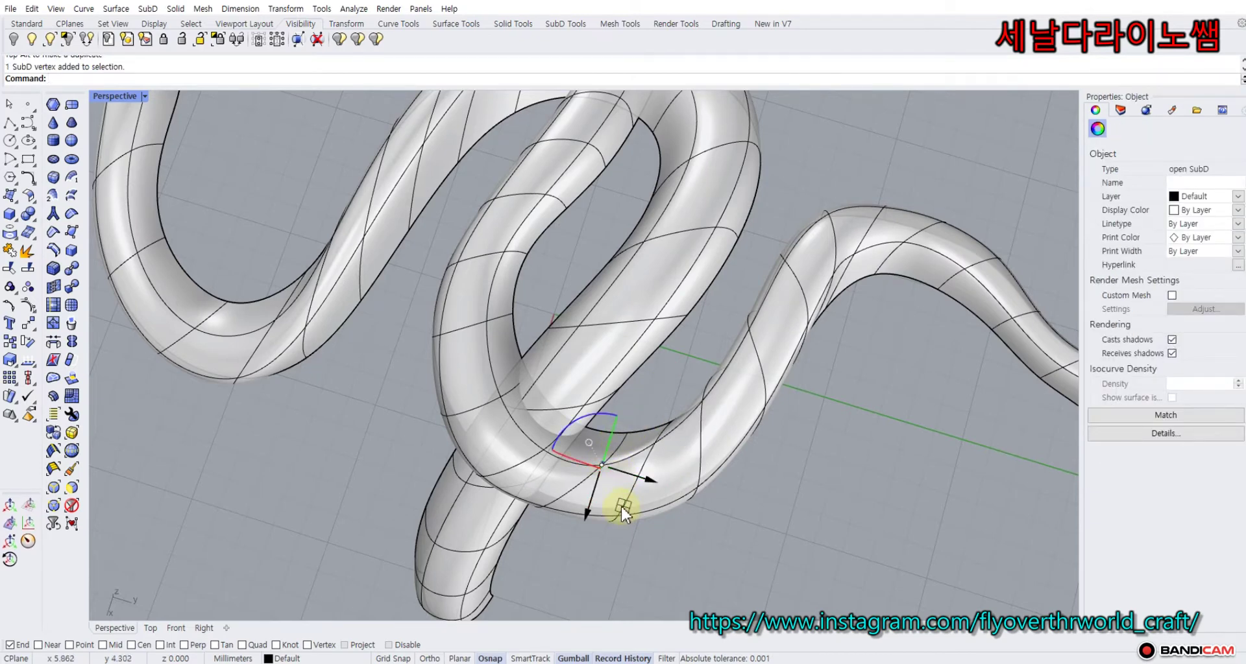
{"action": "left_click_drag", "start_coordinate": [620, 504], "coordinate": [623, 485]}
{"action": "left_click", "coordinate": [670, 391]}
{"action": "right_click_drag", "start_coordinate": [676, 391], "coordinate": [776, 333]}
{"action": "scroll", "coordinate": [822, 284], "scroll_direction": "down", "scroll_amount": 2}
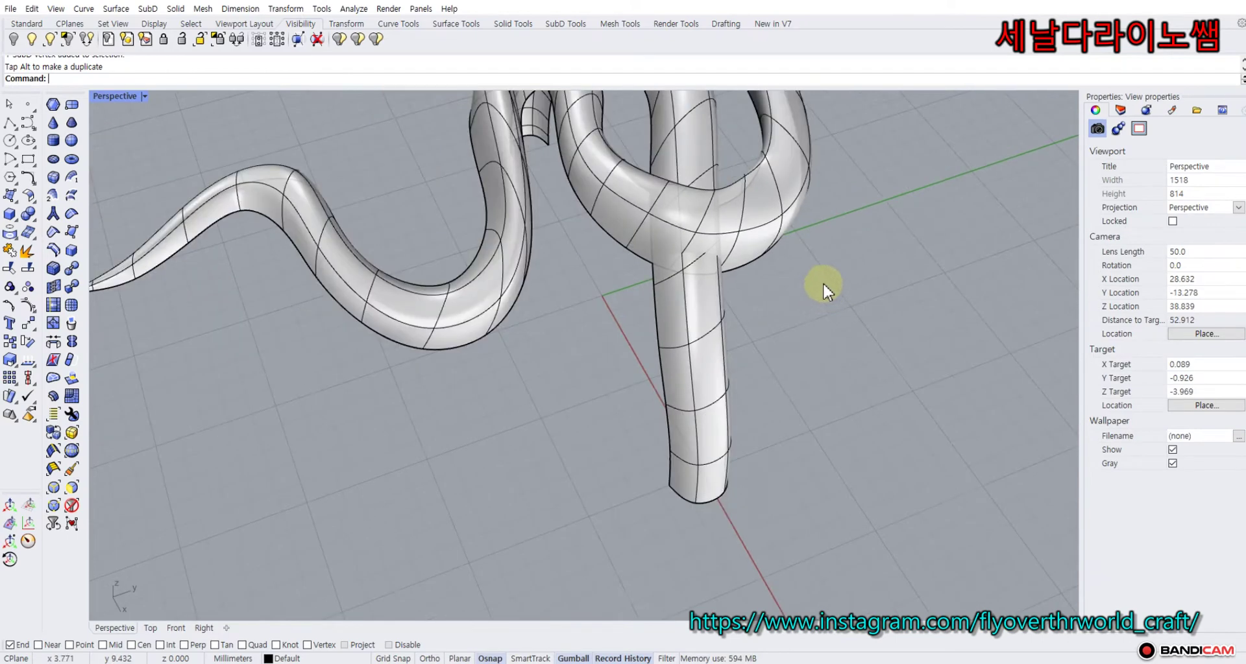
Move the vertex on the inner side of the curve beside the crossing slightly toward the outside of the bend.
{"action": "right_click_drag", "start_coordinate": [822, 282], "coordinate": [675, 397]}
{"action": "scroll", "coordinate": [661, 387], "scroll_direction": "up", "scroll_amount": 4}
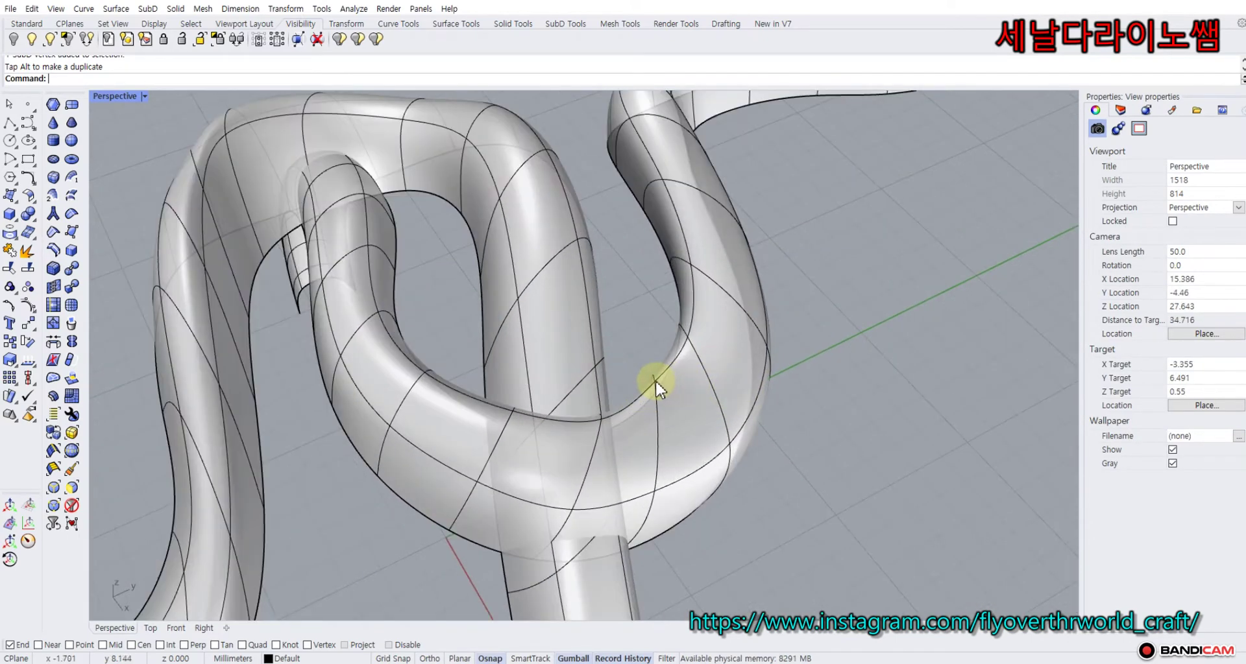
{"action": "left_click", "coordinate": [653, 382], "text": "ctrl+shift"}
{"action": "left_click_drag", "start_coordinate": [694, 390], "coordinate": [694, 407]}
{"action": "scroll", "coordinate": [756, 415], "scroll_direction": "down", "scroll_amount": 7}
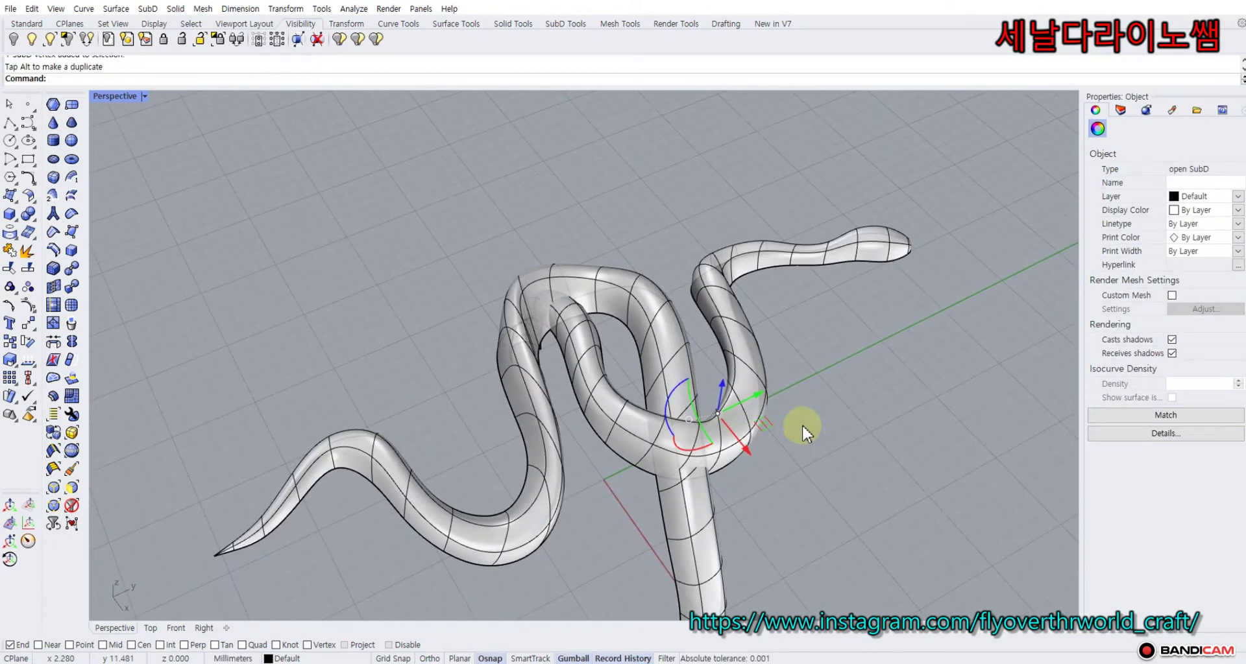
{"action": "left_click", "coordinate": [803, 423]}
Shift two neighbouring ridge vertices on the head-side curve just above the crossing toward the inside of the bend.
{"action": "scroll", "coordinate": [805, 382], "scroll_direction": "down", "scroll_amount": 7}
{"action": "right_click_drag", "start_coordinate": [806, 382], "coordinate": [808, 317], "text": "shift"}
{"action": "scroll", "coordinate": [622, 299], "scroll_direction": "up", "scroll_amount": 10}
{"action": "scroll", "coordinate": [628, 326], "scroll_direction": "up", "scroll_amount": 3}
{"action": "left_click", "coordinate": [598, 308]}
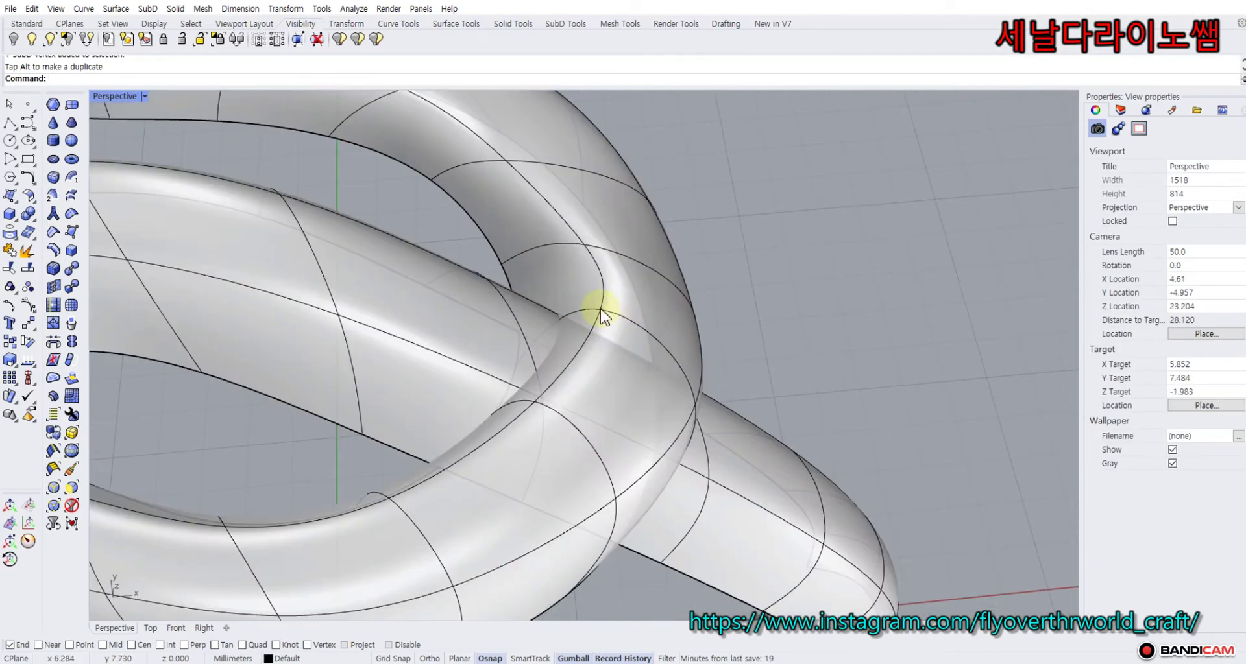
{"action": "left_click_drag", "start_coordinate": [628, 280], "coordinate": [603, 294]}
{"action": "left_click", "coordinate": [767, 220]}
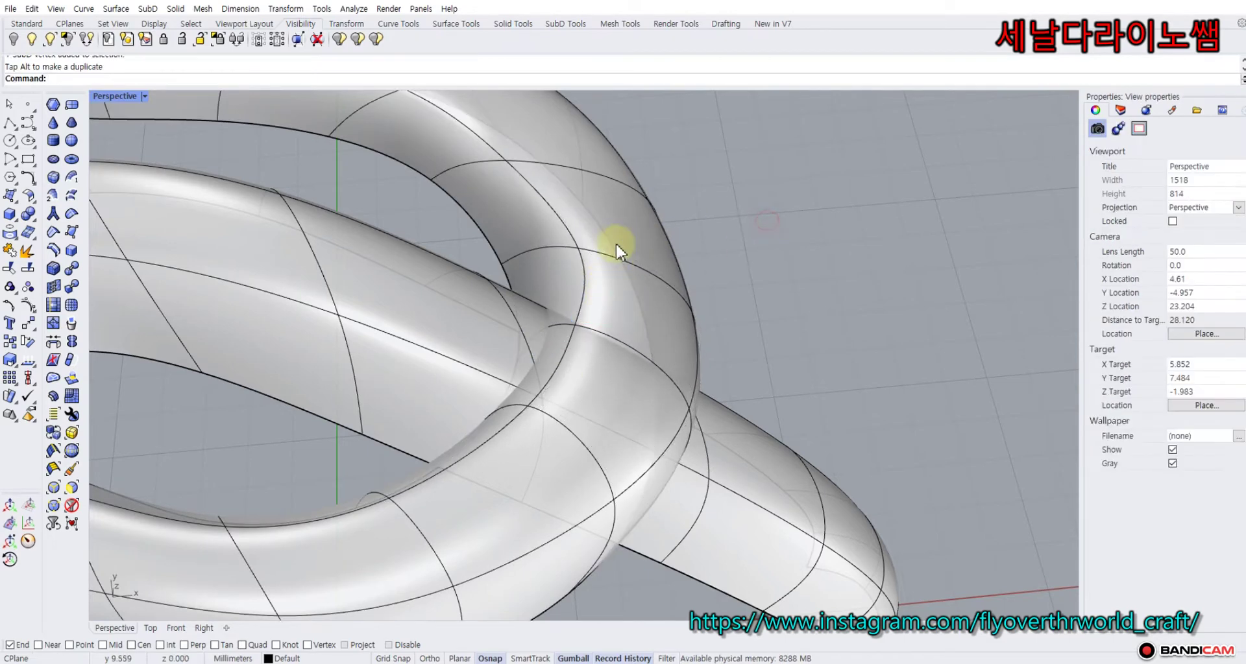
{"action": "left_click", "coordinate": [579, 248]}
{"action": "left_click_drag", "start_coordinate": [601, 221], "coordinate": [589, 223]}
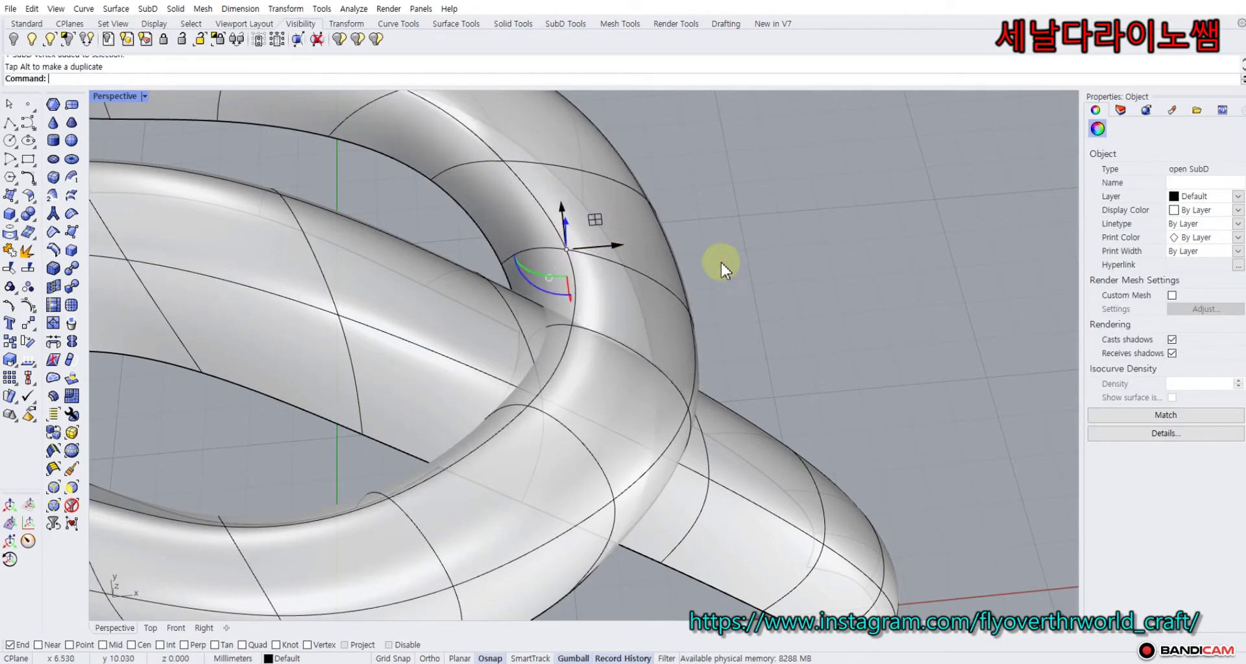
{"action": "left_click", "coordinate": [739, 265]}
Shift two neighbouring vertices on the bend of the coil at the opposite crossing slightly toward the inside of the loop.
{"action": "scroll", "coordinate": [742, 267], "scroll_direction": "down", "scroll_amount": 9}
{"action": "right_click_drag", "start_coordinate": [763, 320], "coordinate": [711, 292]}
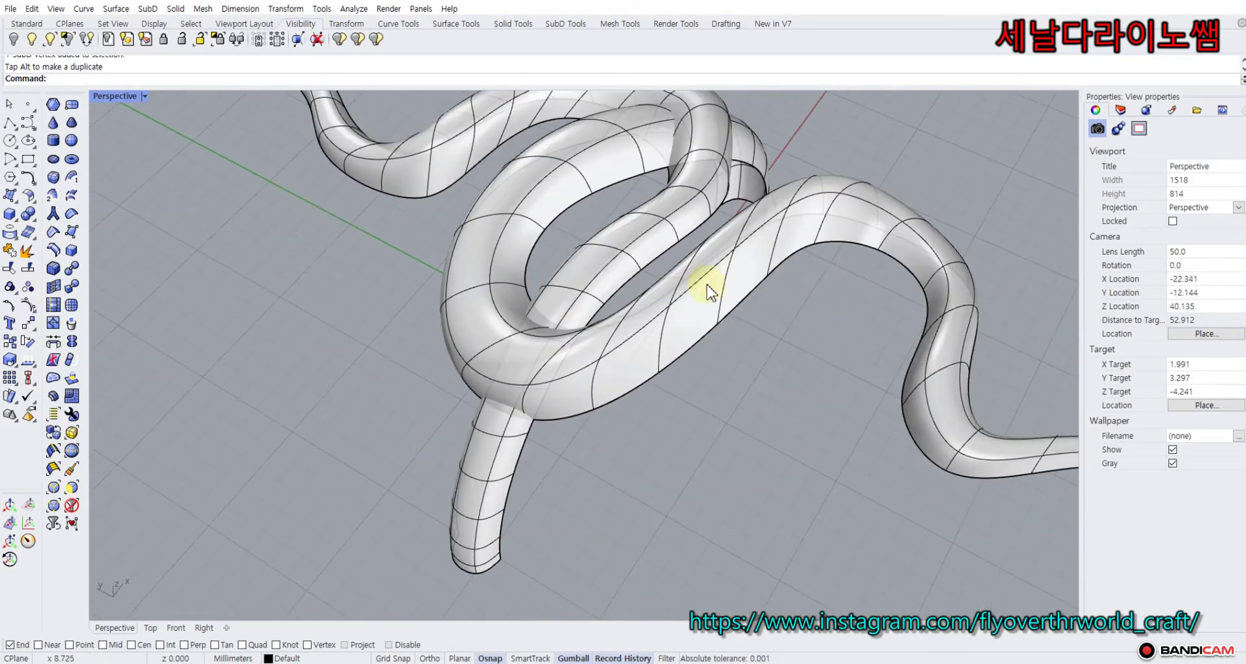
{"action": "left_click", "coordinate": [491, 285], "text": "ctrl+shift"}
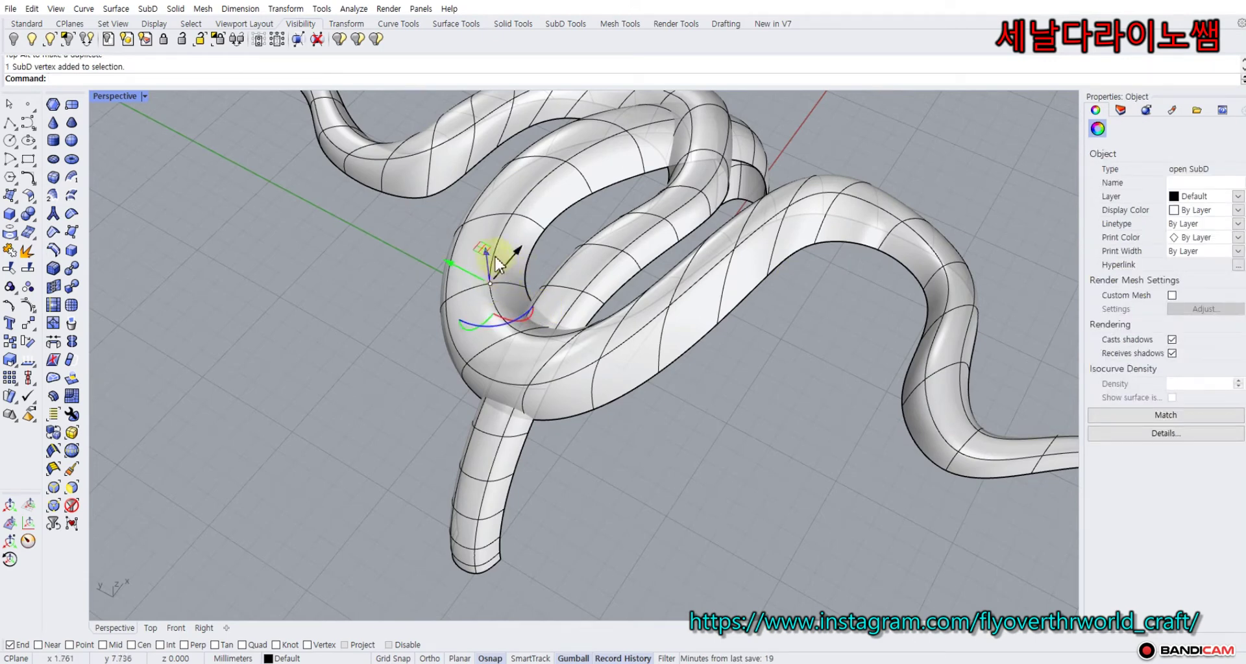
{"action": "left_click_drag", "start_coordinate": [481, 247], "coordinate": [490, 249]}
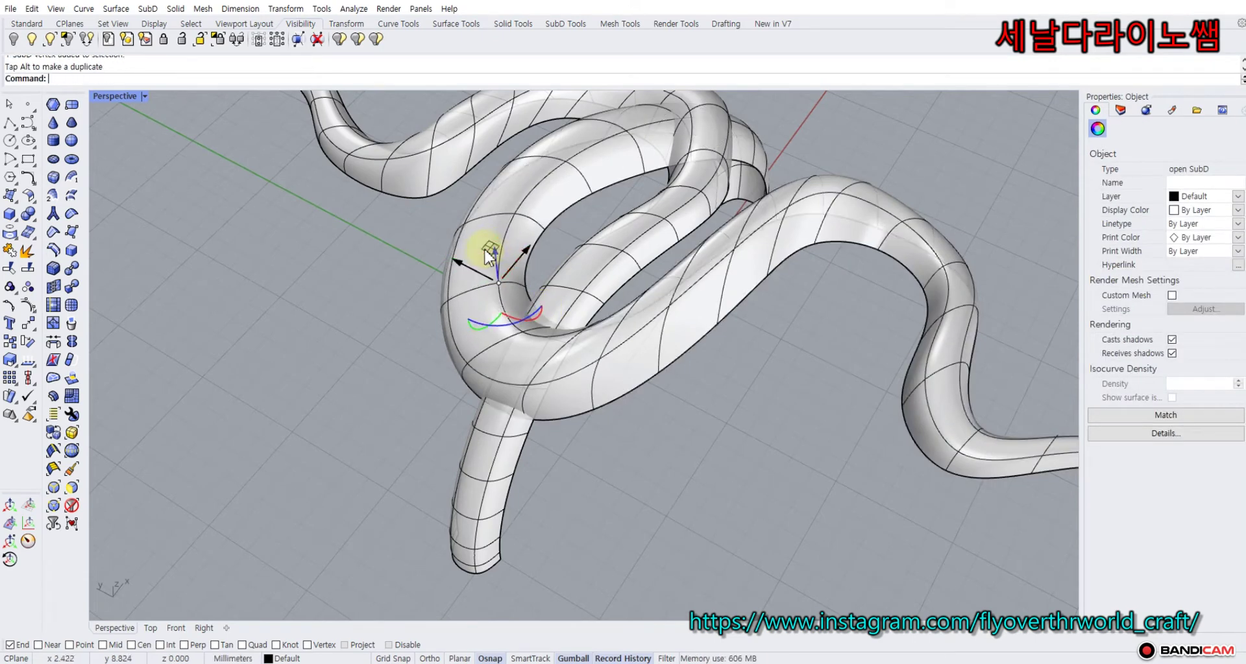
{"action": "left_click", "coordinate": [388, 373]}
{"action": "left_click", "coordinate": [525, 340], "text": "ctrl+shift"}
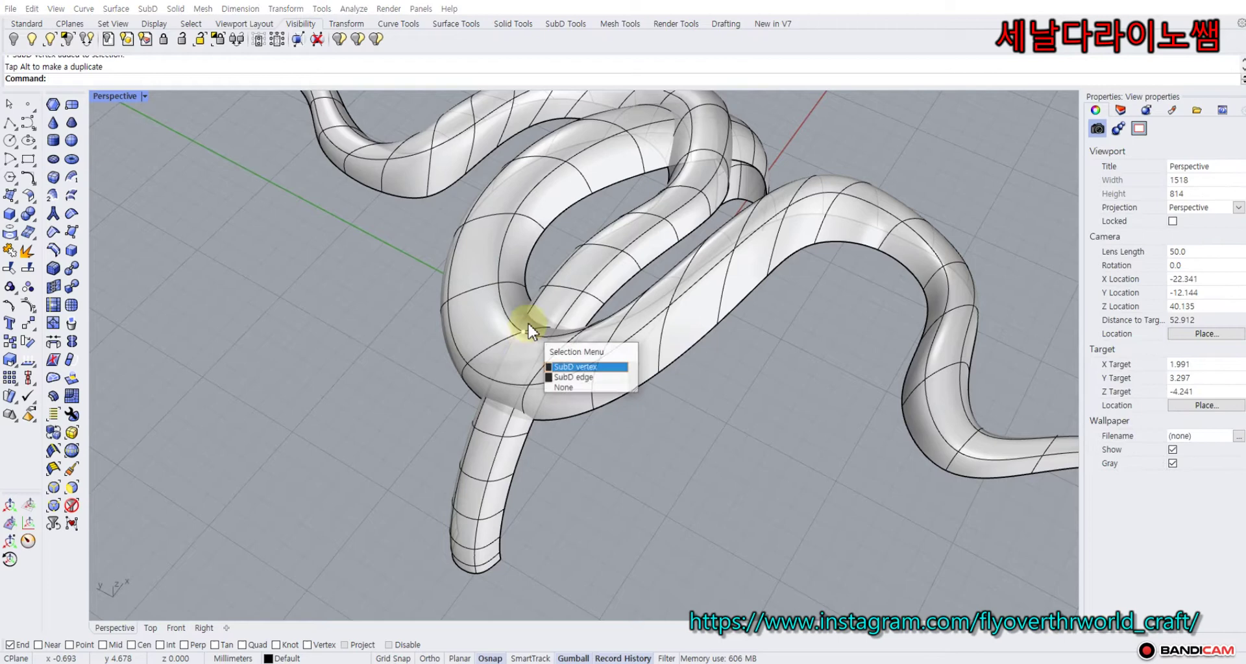
{"action": "left_click", "coordinate": [555, 367]}
{"action": "left_click_drag", "start_coordinate": [513, 291], "coordinate": [519, 292]}
{"action": "left_click", "coordinate": [675, 403]}
Shift the two ridge vertices on the tail-side stretch nearest the crossing toward the inside of the curve.
{"action": "right_click_drag", "start_coordinate": [675, 403], "coordinate": [734, 394]}
{"action": "left_click", "coordinate": [740, 439]}
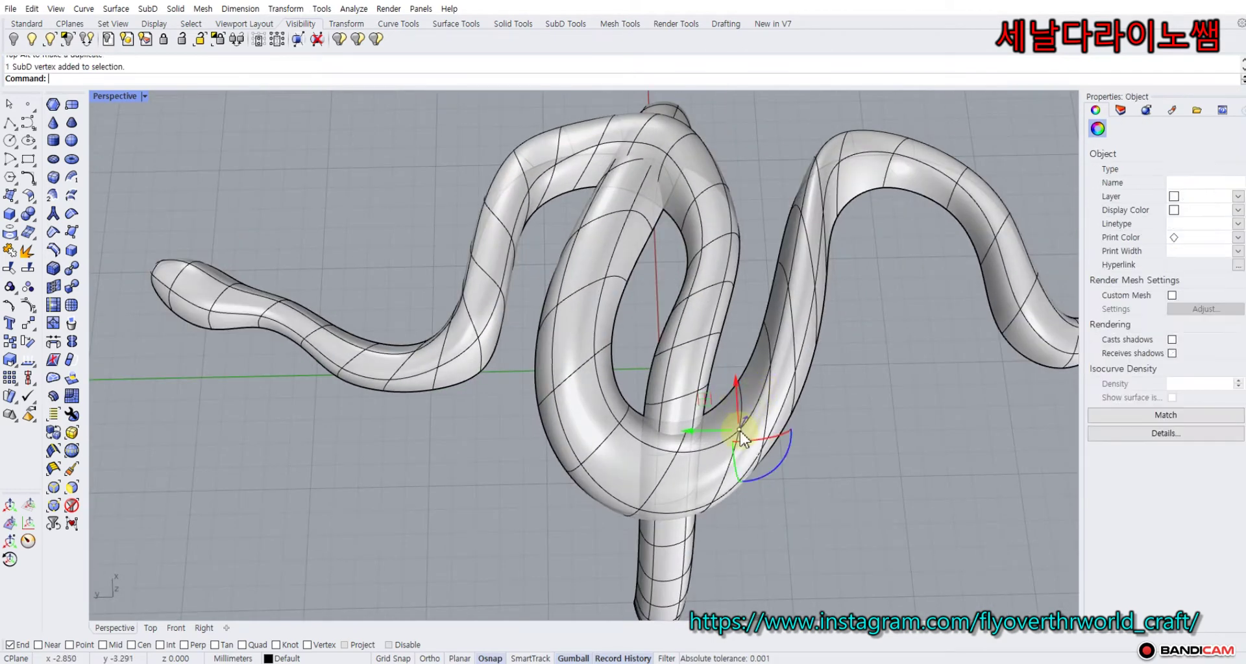
{"action": "left_click_drag", "start_coordinate": [707, 405], "coordinate": [686, 394]}
{"action": "left_click", "coordinate": [751, 339]}
{"action": "left_click", "coordinate": [742, 326]}
{"action": "left_click", "coordinate": [765, 365]}
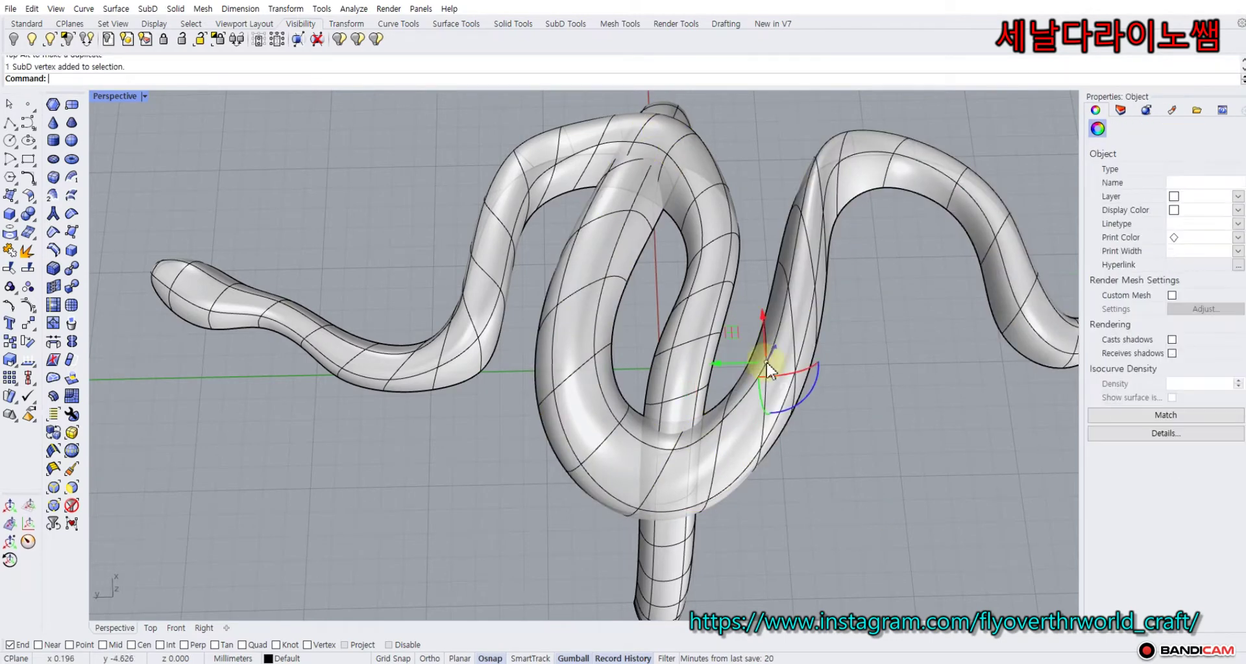
{"action": "left_click_drag", "start_coordinate": [725, 338], "coordinate": [715, 349]}
{"action": "left_click", "coordinate": [758, 283]}
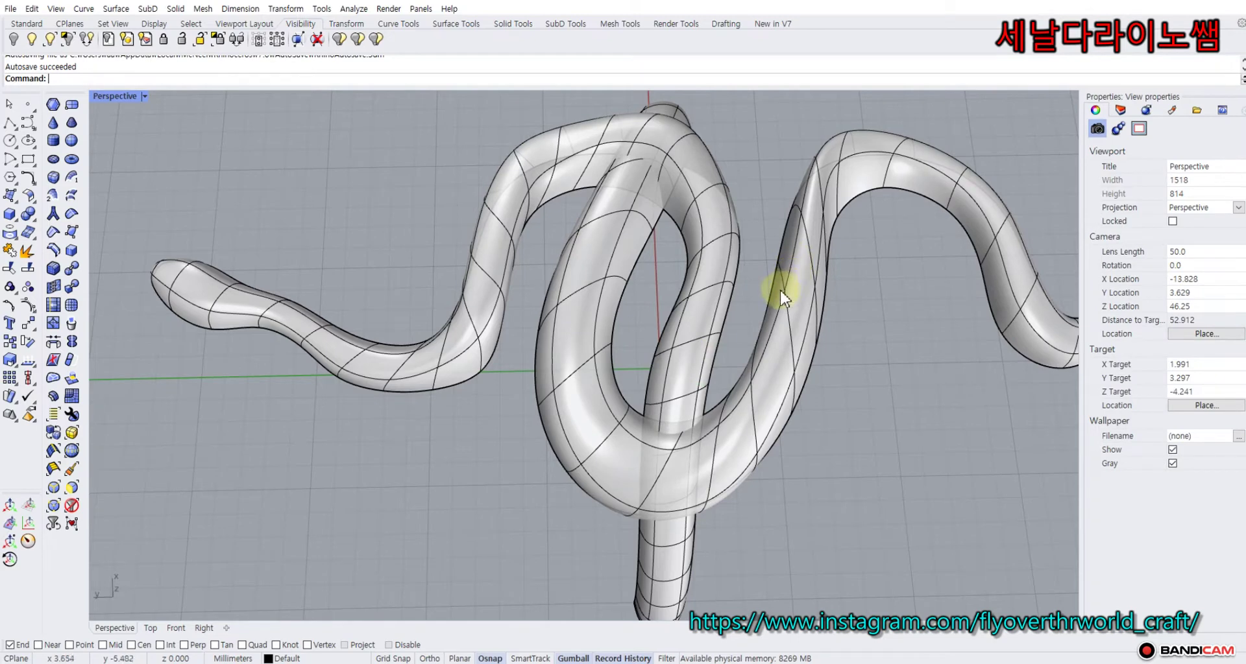
Shift the next two vertices farther along the tail-side stretch toward the inside of the curve.
{"action": "left_click", "coordinate": [785, 291]}
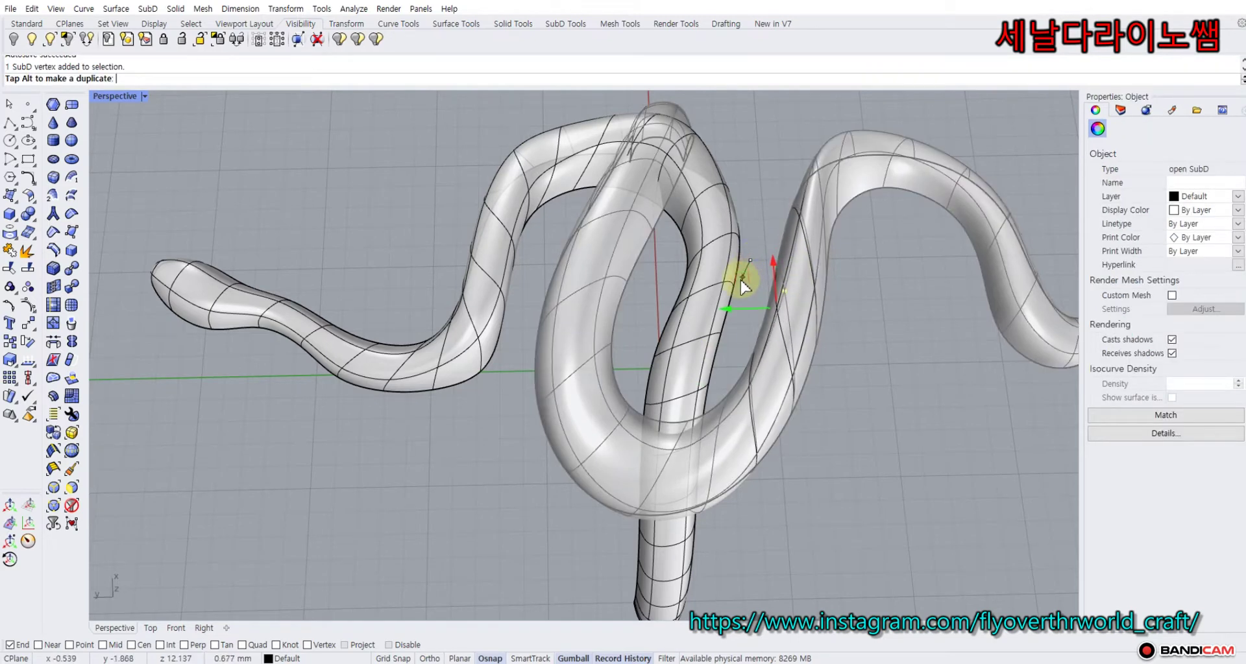
{"action": "left_click", "coordinate": [770, 220]}
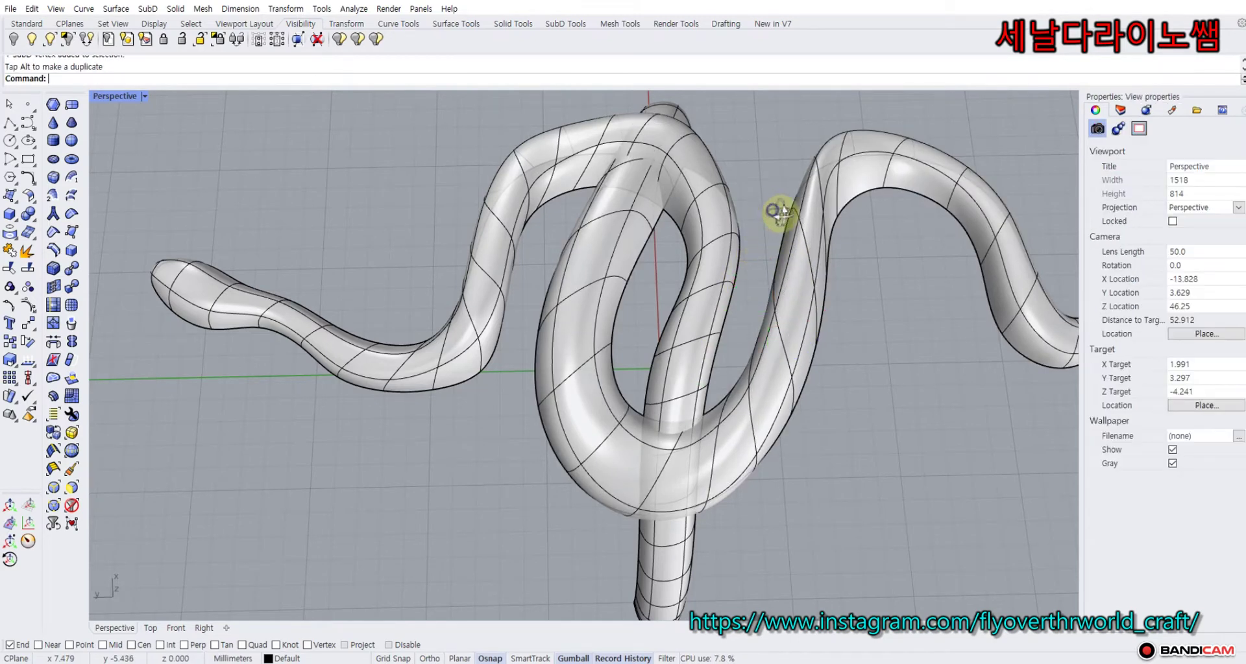
{"action": "right_click_drag", "start_coordinate": [779, 210], "coordinate": [792, 217]}
{"action": "left_click", "coordinate": [799, 220]}
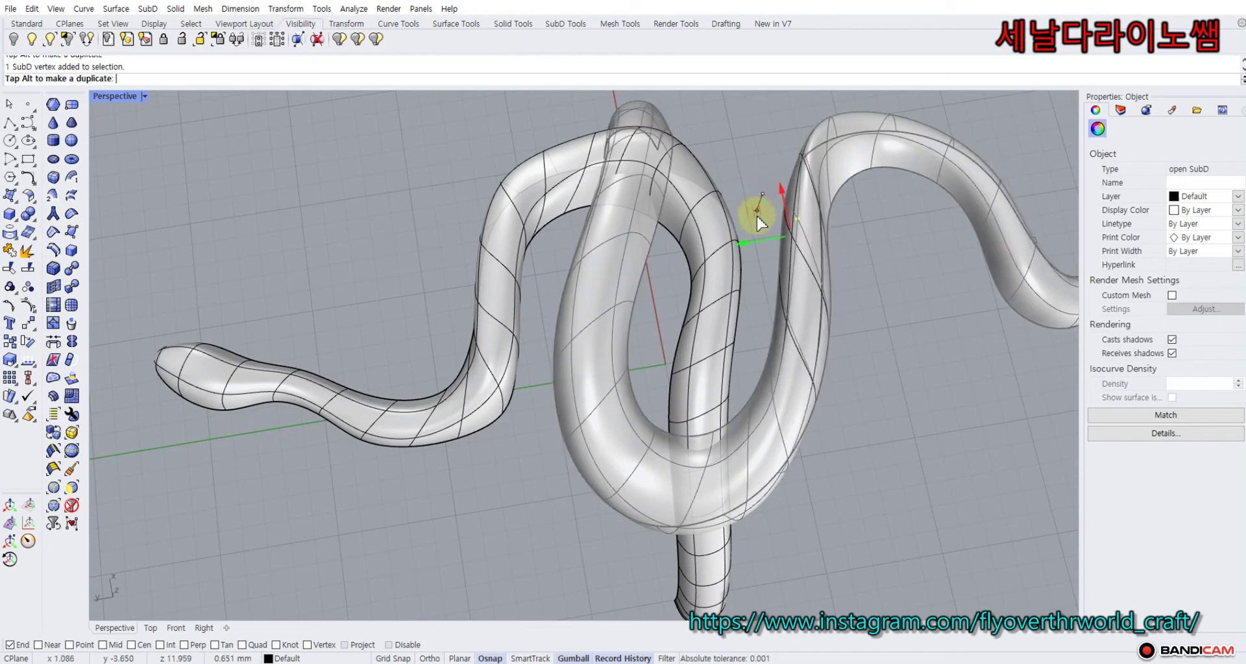
{"action": "left_click", "coordinate": [760, 172]}
Shift the ridge vertices where the tail-side stretch enters its next bend toward the coil.
{"action": "right_click_drag", "start_coordinate": [767, 172], "coordinate": [741, 322]}
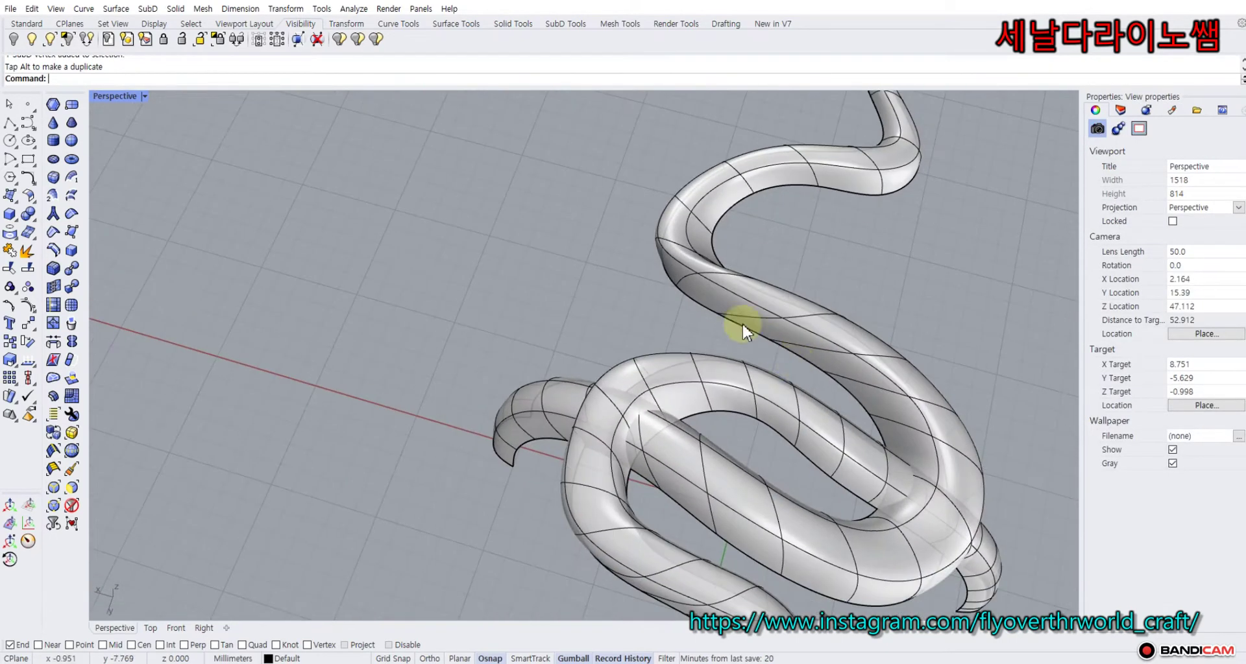
{"action": "left_click", "coordinate": [696, 277]}
{"action": "left_click_drag", "start_coordinate": [653, 295], "coordinate": [673, 319]}
{"action": "left_click", "coordinate": [598, 282]}
{"action": "right_click_drag", "start_coordinate": [598, 281], "coordinate": [696, 318]}
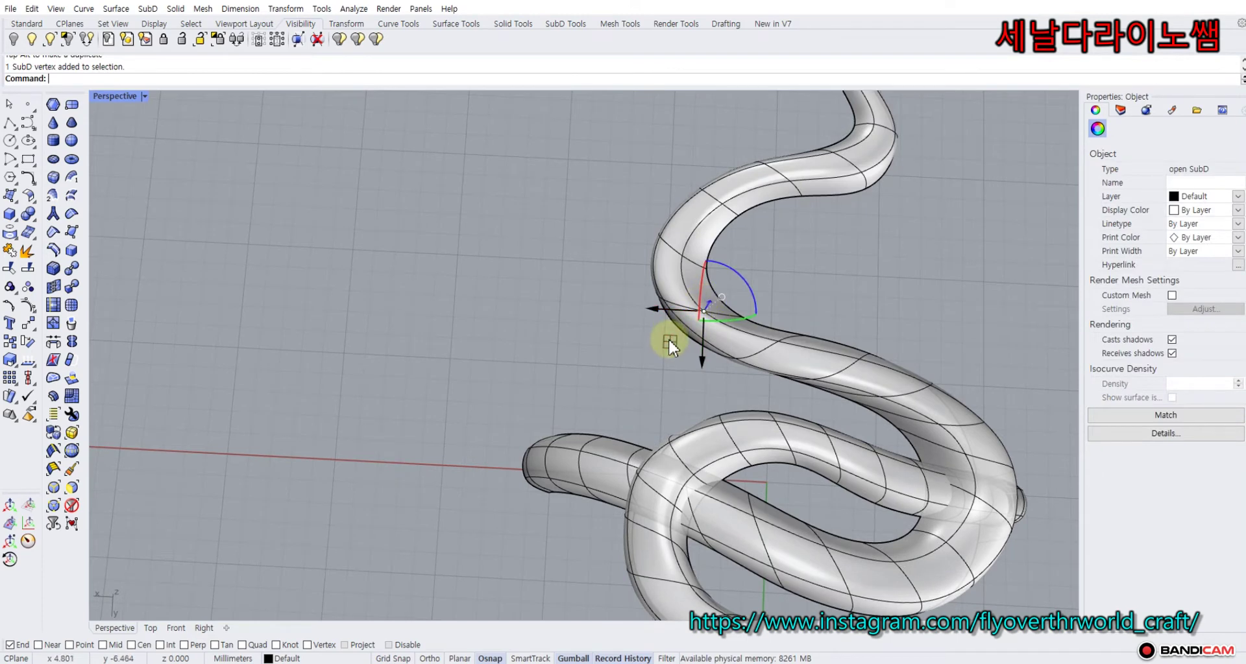
{"action": "left_click_drag", "start_coordinate": [670, 344], "coordinate": [685, 339]}
{"action": "left_click", "coordinate": [623, 336]}
Adjust the ridge vertex on the outer side of the bend between the coil and the tail.
{"action": "right_click_drag", "start_coordinate": [627, 337], "coordinate": [759, 273]}
{"action": "right_click_drag", "start_coordinate": [618, 250], "coordinate": [639, 279], "text": "shift"}
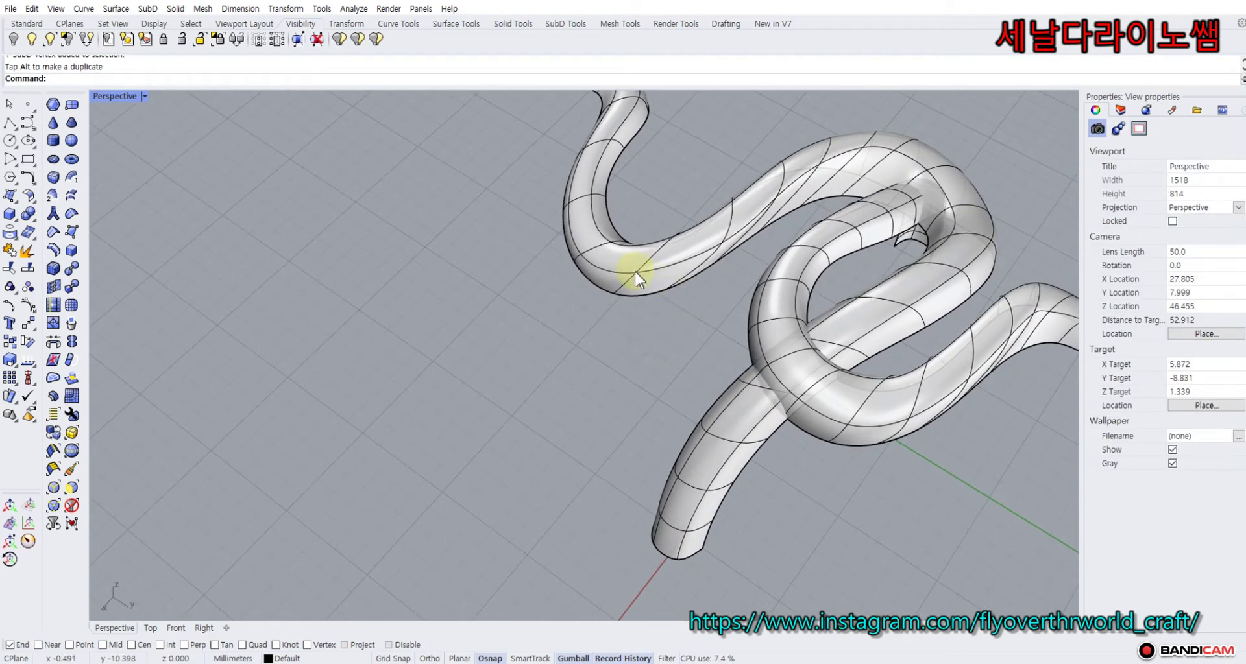
{"action": "left_click", "coordinate": [639, 280]}
{"action": "right_click_drag", "start_coordinate": [598, 358], "coordinate": [683, 375]}
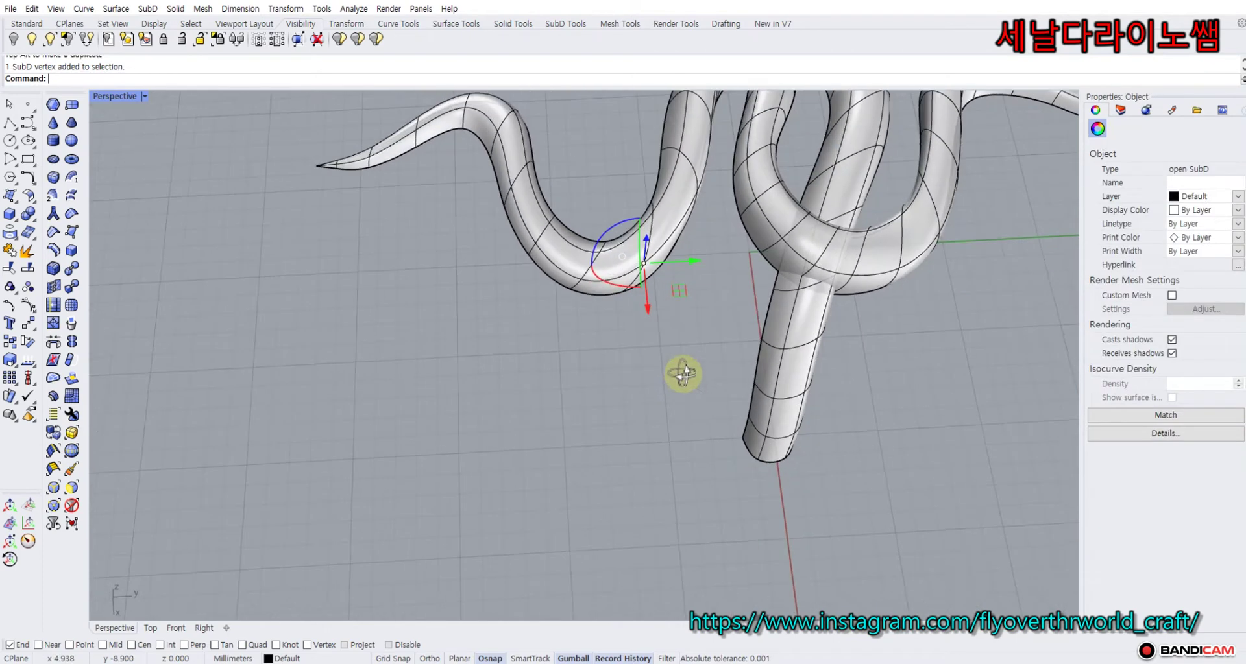
{"action": "left_click", "coordinate": [519, 335]}
Move the vertex on the upper part of the stretch between the coil and the tail bend slightly toward the tail.
{"action": "right_click_drag", "start_coordinate": [520, 336], "coordinate": [522, 455]}
{"action": "scroll", "coordinate": [539, 329], "scroll_direction": "down", "scroll_amount": 6}
{"action": "right_click_drag", "start_coordinate": [522, 454], "coordinate": [552, 344]}
{"action": "scroll", "coordinate": [597, 318], "scroll_direction": "up", "scroll_amount": 3}
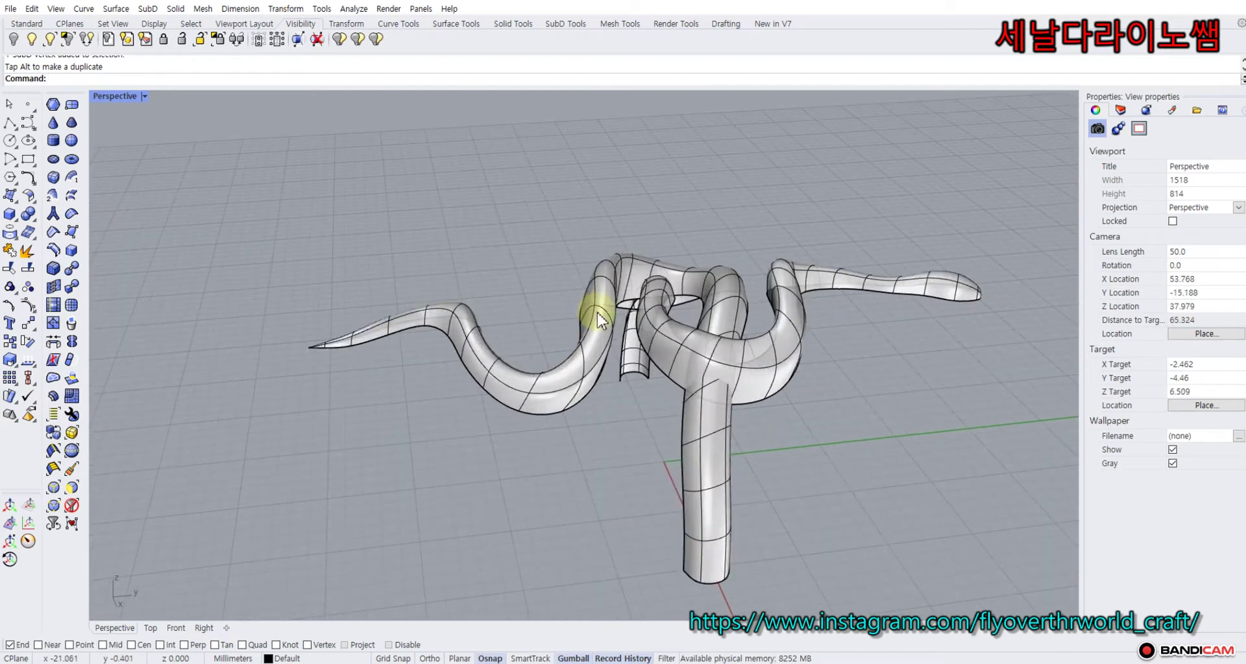
{"action": "left_click", "coordinate": [593, 310], "text": "ctrl+shift"}
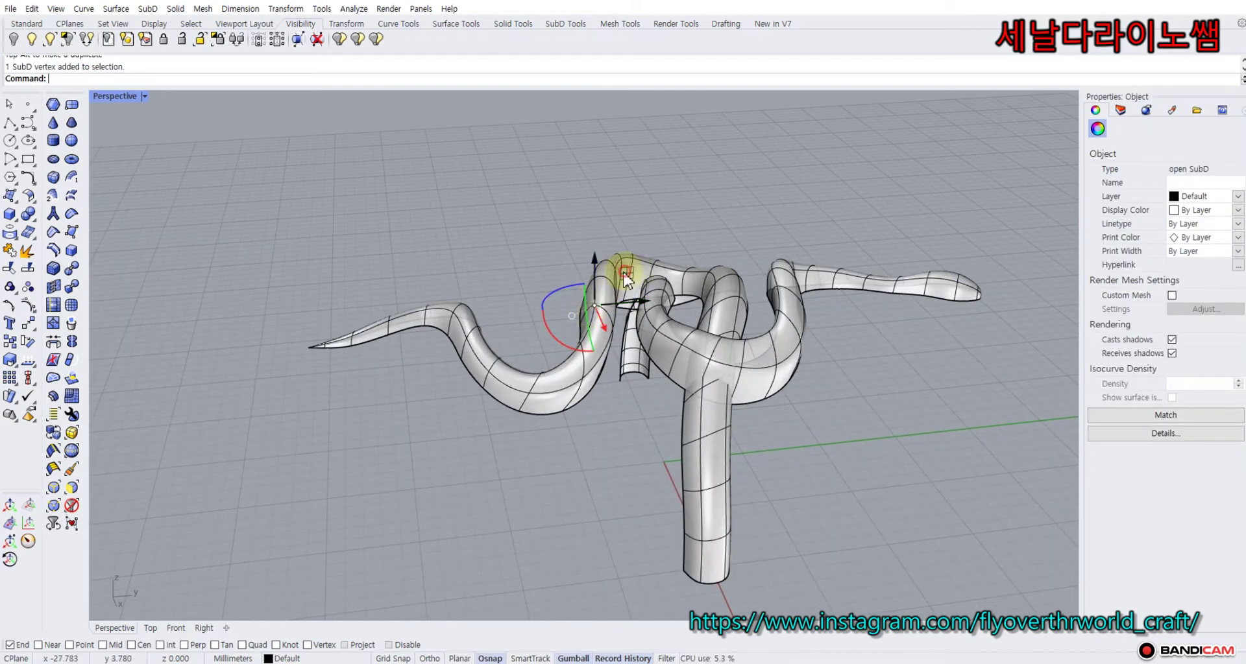
{"action": "left_click_drag", "start_coordinate": [625, 277], "coordinate": [616, 274]}
{"action": "left_click", "coordinate": [523, 330]}
{"action": "right_click_drag", "start_coordinate": [523, 330], "coordinate": [551, 352]}
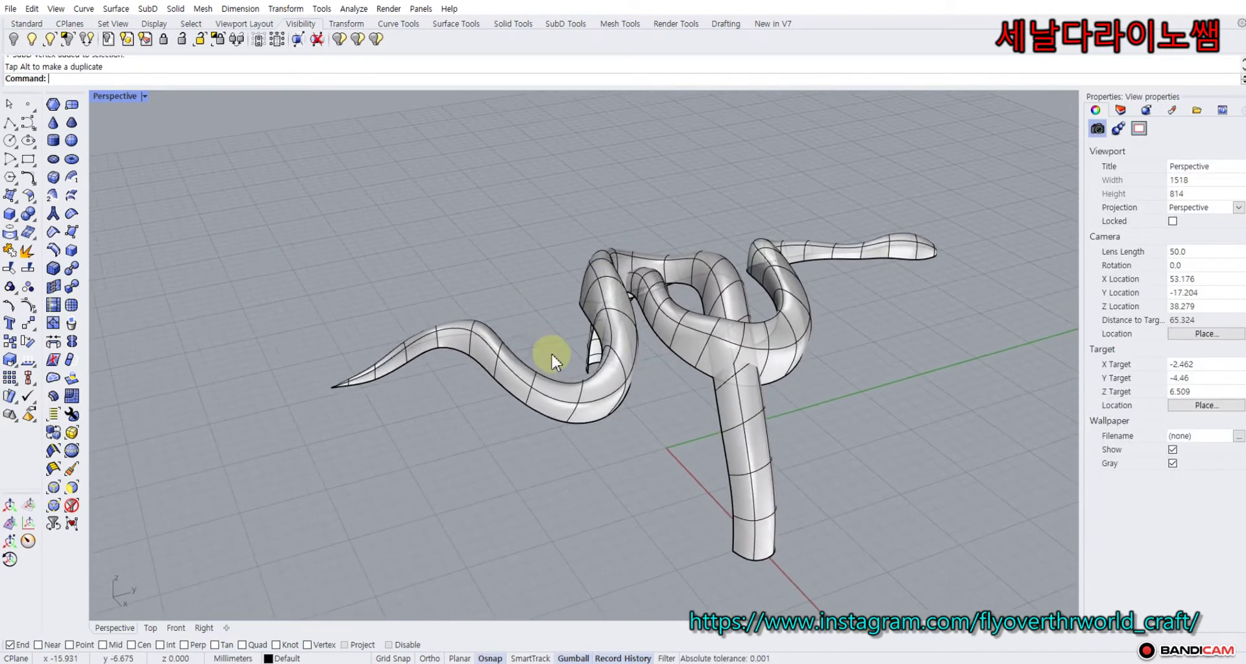
Move the SubD vertex farther down the same tail-side stretch toward the tail to smooth the ridge line.
{"action": "left_click", "coordinate": [611, 350], "text": "ctrl+shift"}
{"action": "left_click", "coordinate": [611, 354], "text": "ctrl+shift"}
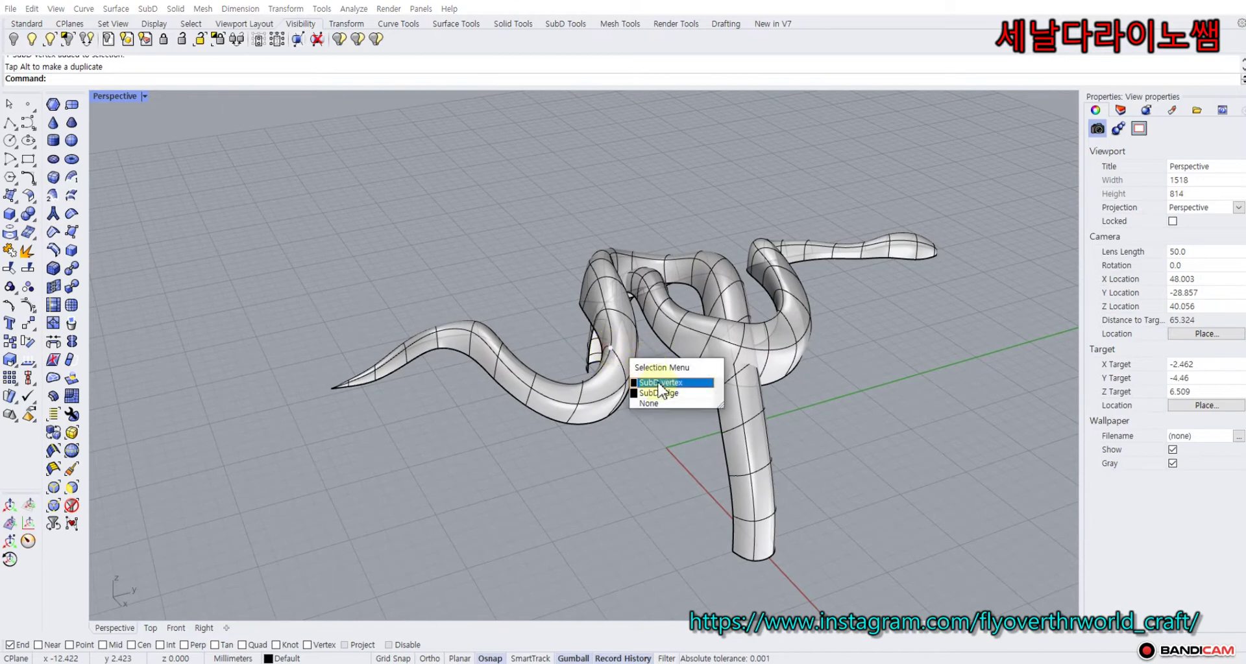
{"action": "left_click", "coordinate": [660, 383]}
{"action": "right_click_drag", "start_coordinate": [661, 384], "coordinate": [611, 318]}
{"action": "left_click_drag", "start_coordinate": [613, 313], "coordinate": [514, 315]}
{"action": "left_click", "coordinate": [513, 315]}
Pull the vertex on the outer edge of the curve over the ring band slightly outward.
{"action": "right_click_drag", "start_coordinate": [514, 315], "coordinate": [556, 411]}
{"action": "scroll", "coordinate": [767, 449], "scroll_direction": "up", "scroll_amount": 5}
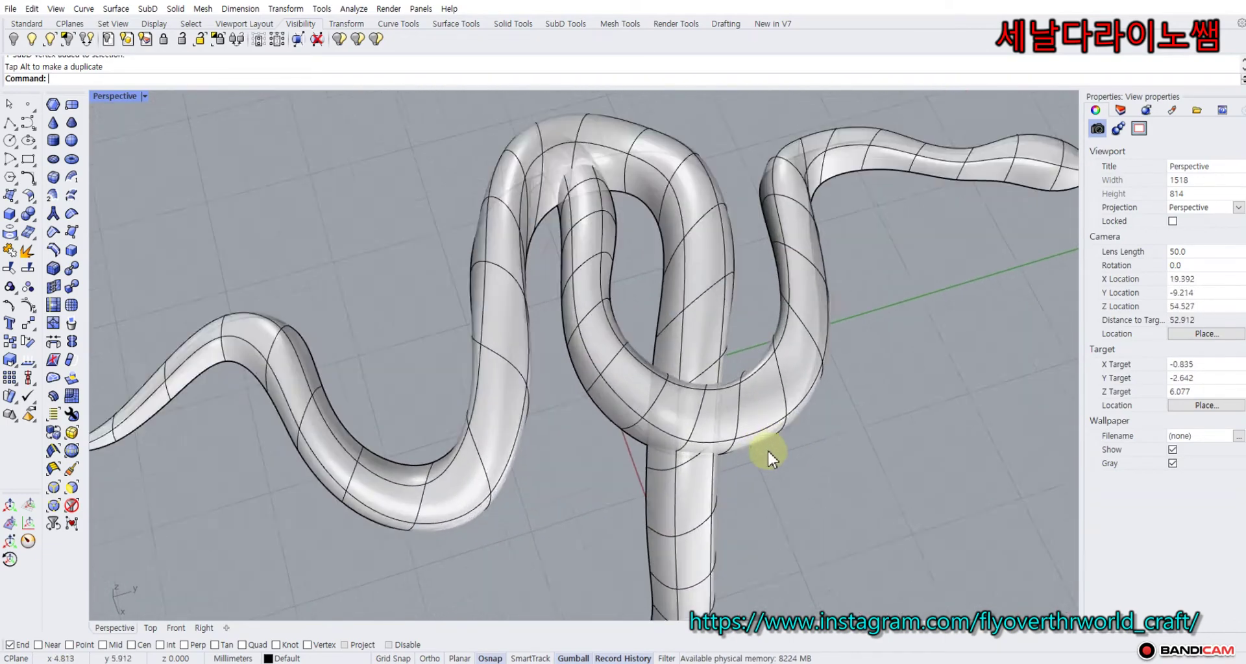
{"action": "left_click", "coordinate": [722, 436], "text": "ctrl+shift"}
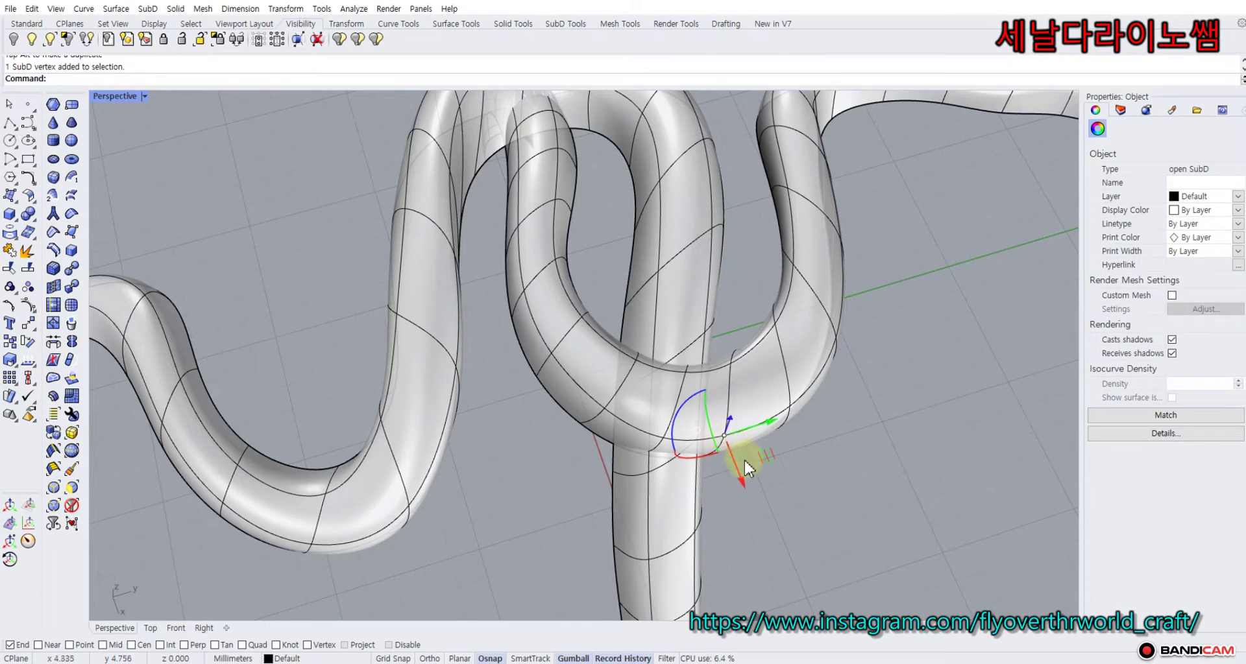
{"action": "left_click_drag", "start_coordinate": [765, 460], "coordinate": [766, 467]}
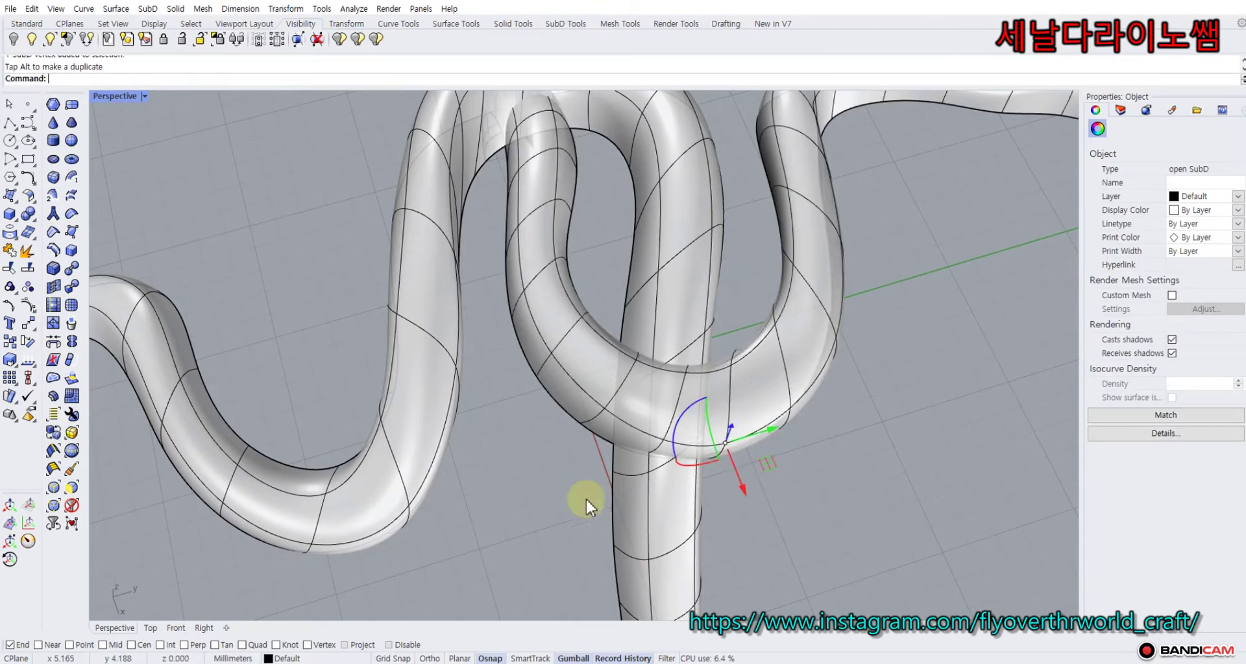
{"action": "left_click", "coordinate": [526, 511]}
Select the SubD components at the tip of the snake's head and switch to the four-viewport layout.
{"action": "scroll", "coordinate": [526, 510], "scroll_direction": "down", "scroll_amount": 2}
{"action": "scroll", "coordinate": [526, 508], "scroll_direction": "down", "scroll_amount": 5}
{"action": "right_click_drag", "start_coordinate": [584, 516], "coordinate": [668, 529]}
{"action": "right_click_drag", "start_coordinate": [528, 156], "coordinate": [534, 325]}
{"action": "scroll", "coordinate": [633, 220], "scroll_direction": "up", "scroll_amount": 8}
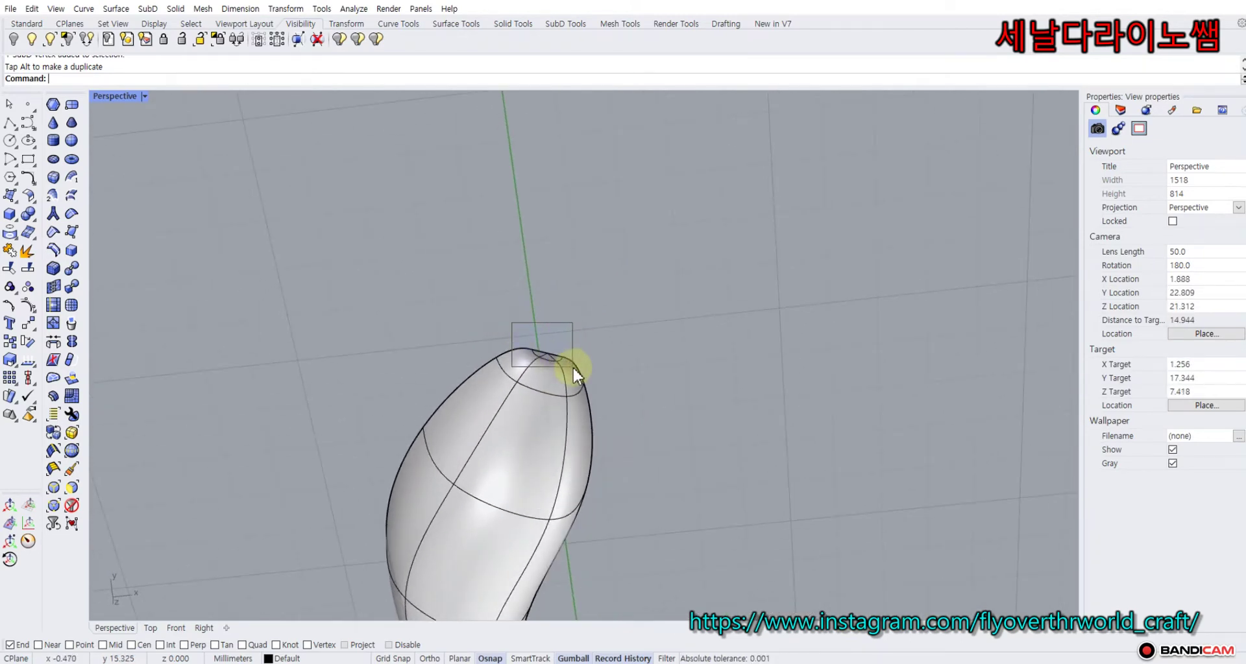
{"action": "left_click_drag", "start_coordinate": [572, 366], "coordinate": [573, 367]}
{"action": "right_click_drag", "start_coordinate": [621, 337], "coordinate": [459, 208]}
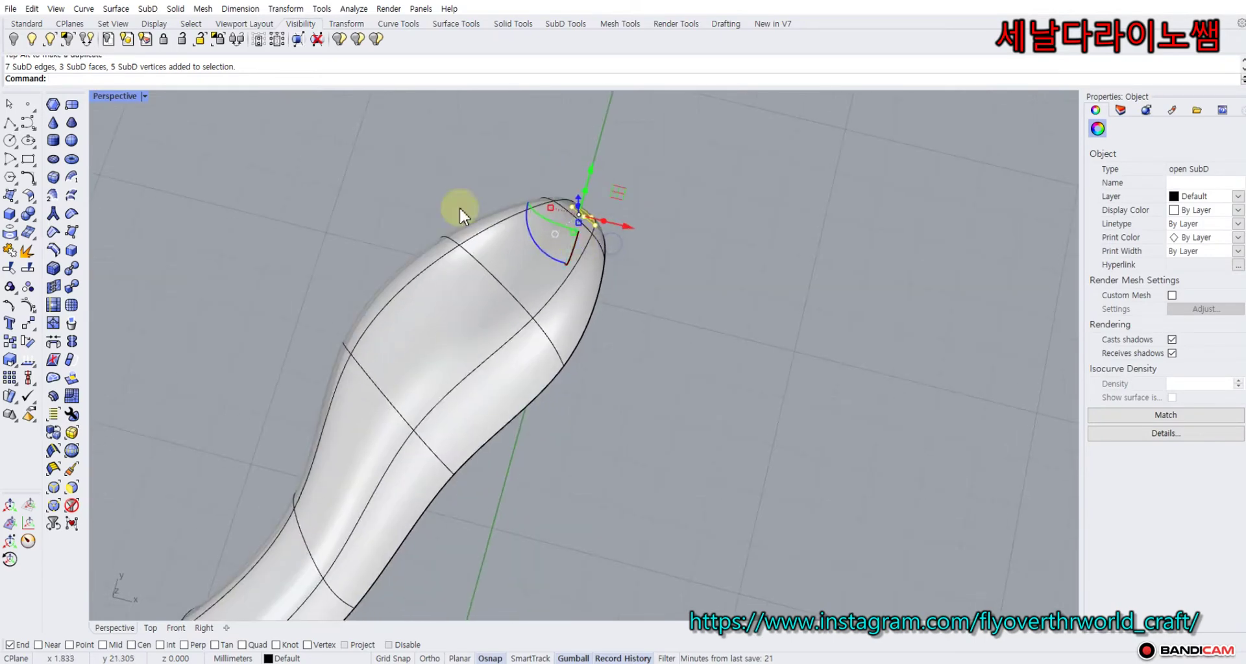
{"action": "double_click", "coordinate": [130, 95]}
{"action": "right_click_drag", "start_coordinate": [689, 237], "coordinate": [809, 281]}
{"action": "scroll", "coordinate": [510, 174], "scroll_direction": "down", "scroll_amount": 4}
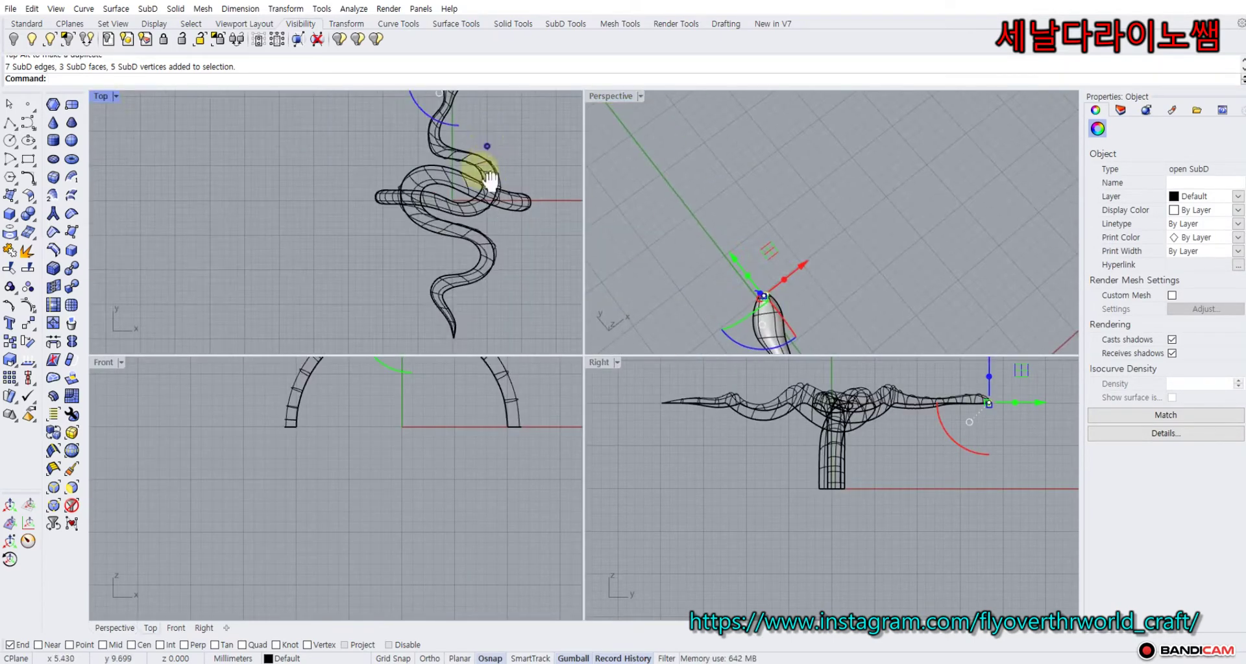
Move the tip points of the snake's head slightly outward and up in the top view.
{"action": "right_click_drag", "start_coordinate": [485, 174], "coordinate": [447, 319]}
{"action": "scroll", "coordinate": [430, 224], "scroll_direction": "up", "scroll_amount": 14}
{"action": "scroll", "coordinate": [430, 223], "scroll_direction": "up", "scroll_amount": 3}
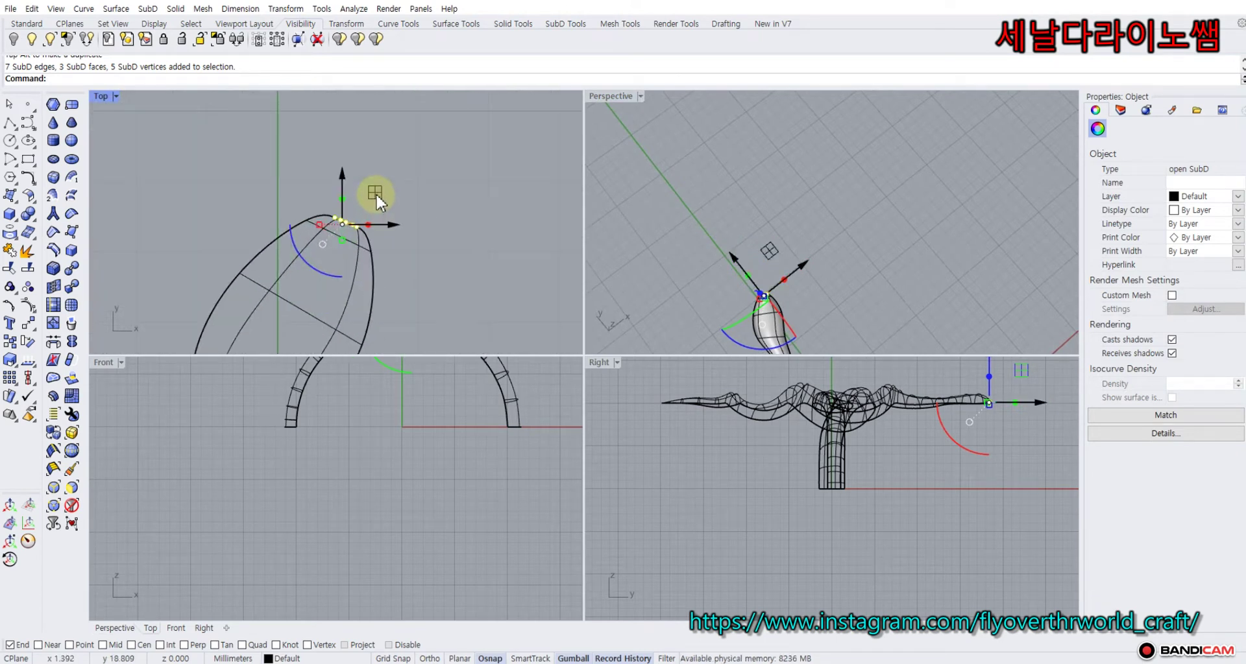
{"action": "left_click_drag", "start_coordinate": [376, 193], "coordinate": [384, 178]}
{"action": "left_click", "coordinate": [666, 241]}
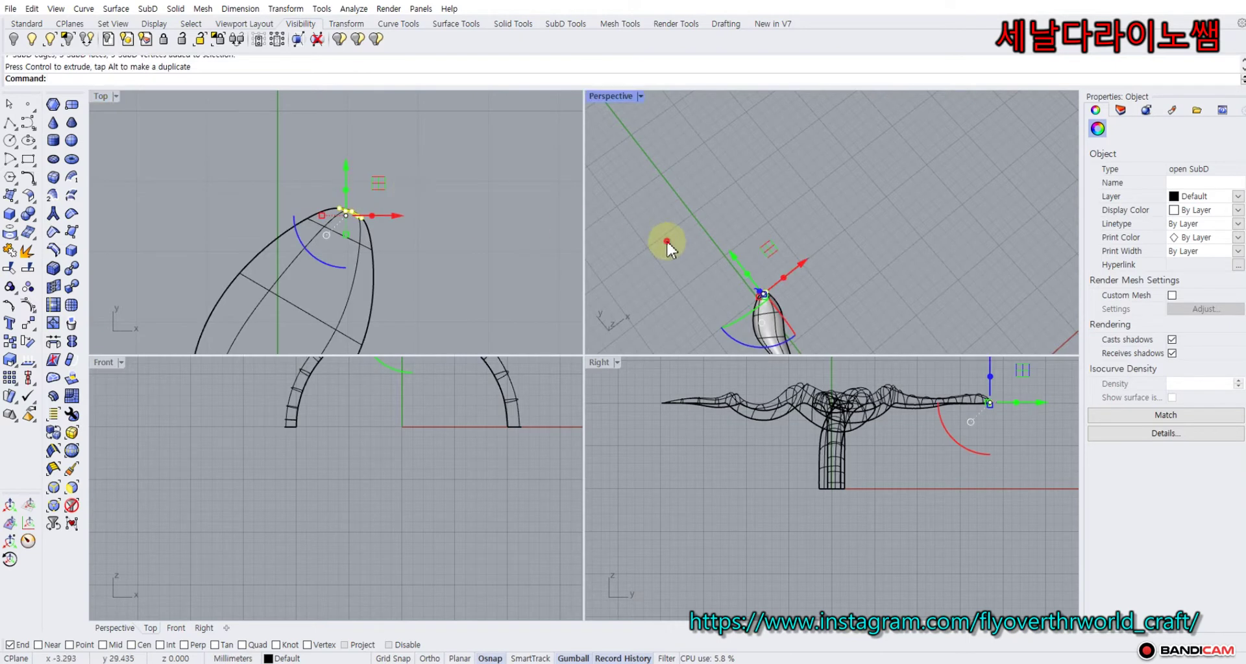
{"action": "scroll", "coordinate": [460, 197], "scroll_direction": "down", "scroll_amount": 5}
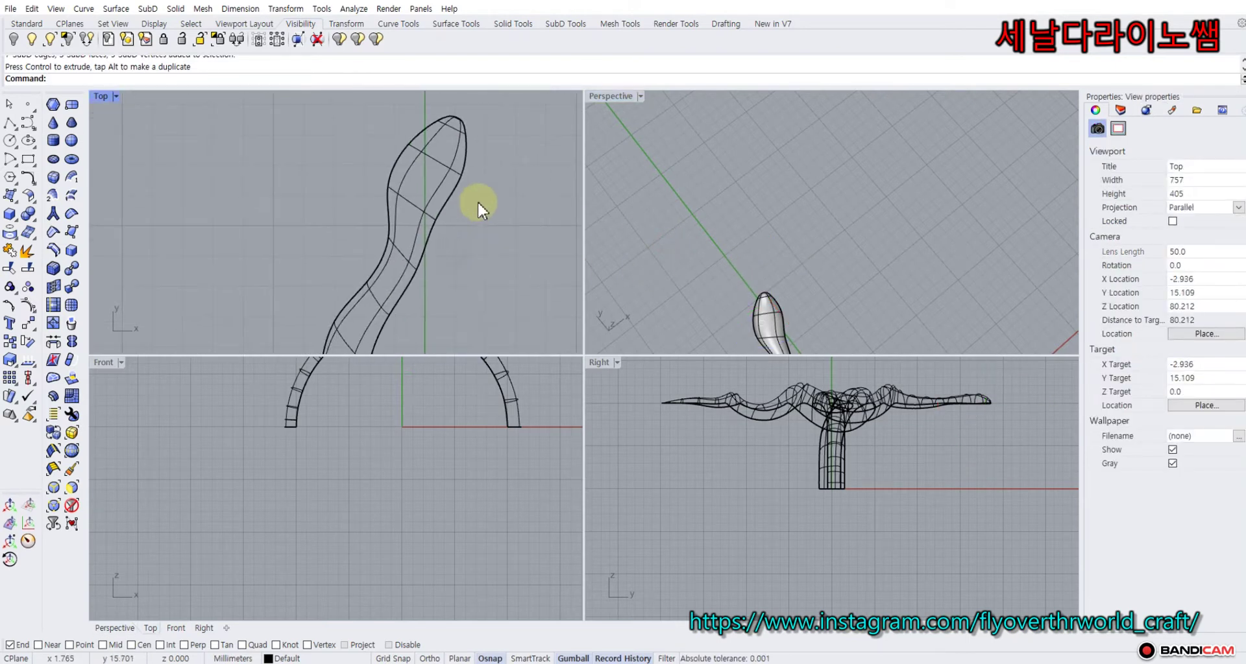
Move the vertex on the right edge of the snake's head slightly in the top view to reshape its outline.
{"action": "scroll", "coordinate": [467, 188], "scroll_direction": "up", "scroll_amount": 5}
{"action": "left_click_drag", "start_coordinate": [445, 150], "coordinate": [444, 148]}
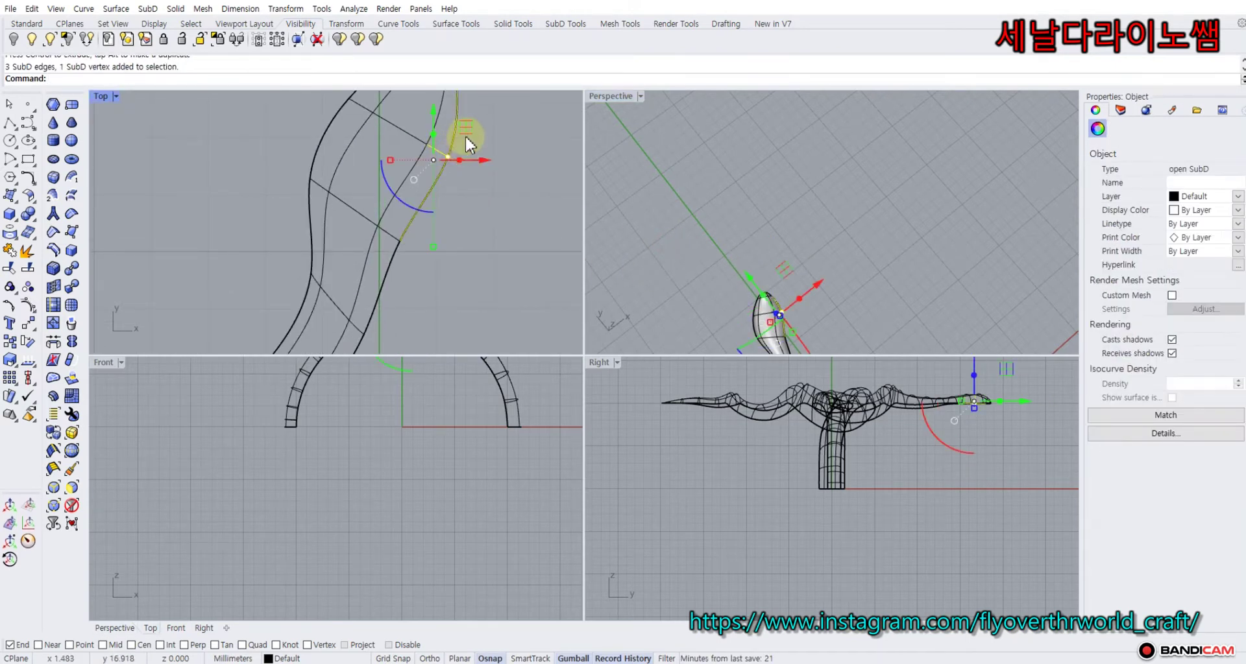
{"action": "left_click", "coordinate": [488, 197]}
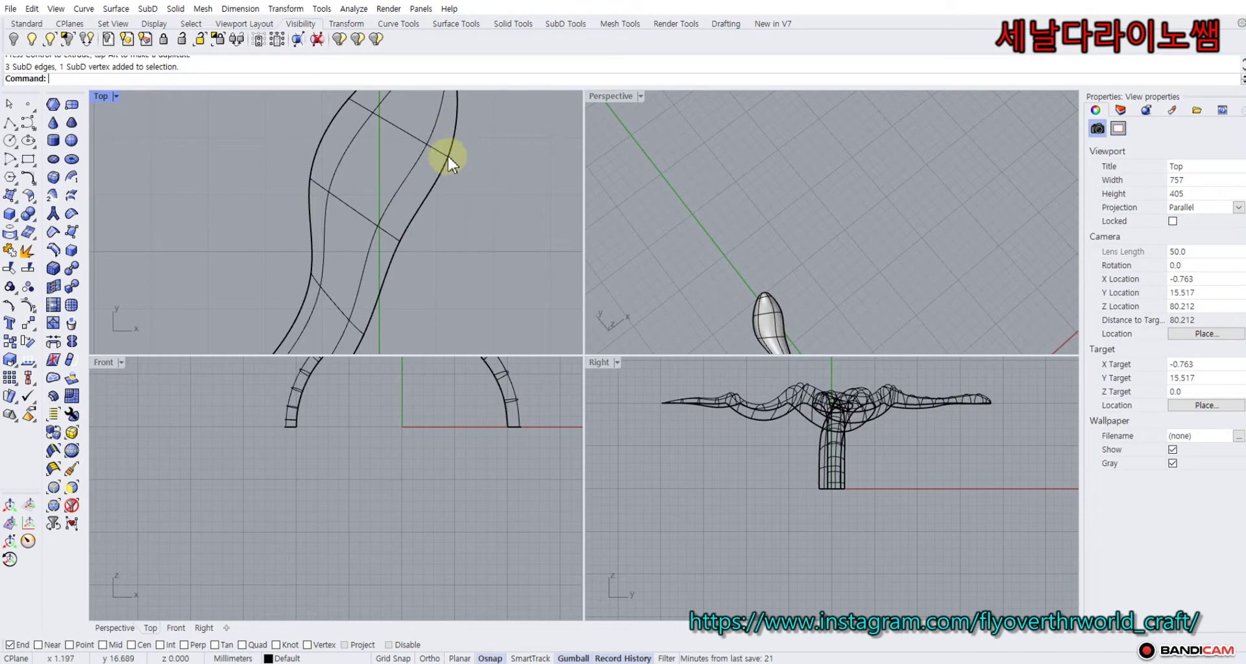
{"action": "left_click", "coordinate": [448, 156]}
{"action": "left_click_drag", "start_coordinate": [485, 128], "coordinate": [493, 135]}
{"action": "left_click", "coordinate": [457, 243]}
Move the right vertex at the base of the snake's head outward and nudge the opposite left vertex slightly up.
{"action": "right_click_drag", "start_coordinate": [452, 252], "coordinate": [476, 284]}
{"action": "left_click", "coordinate": [469, 285]}
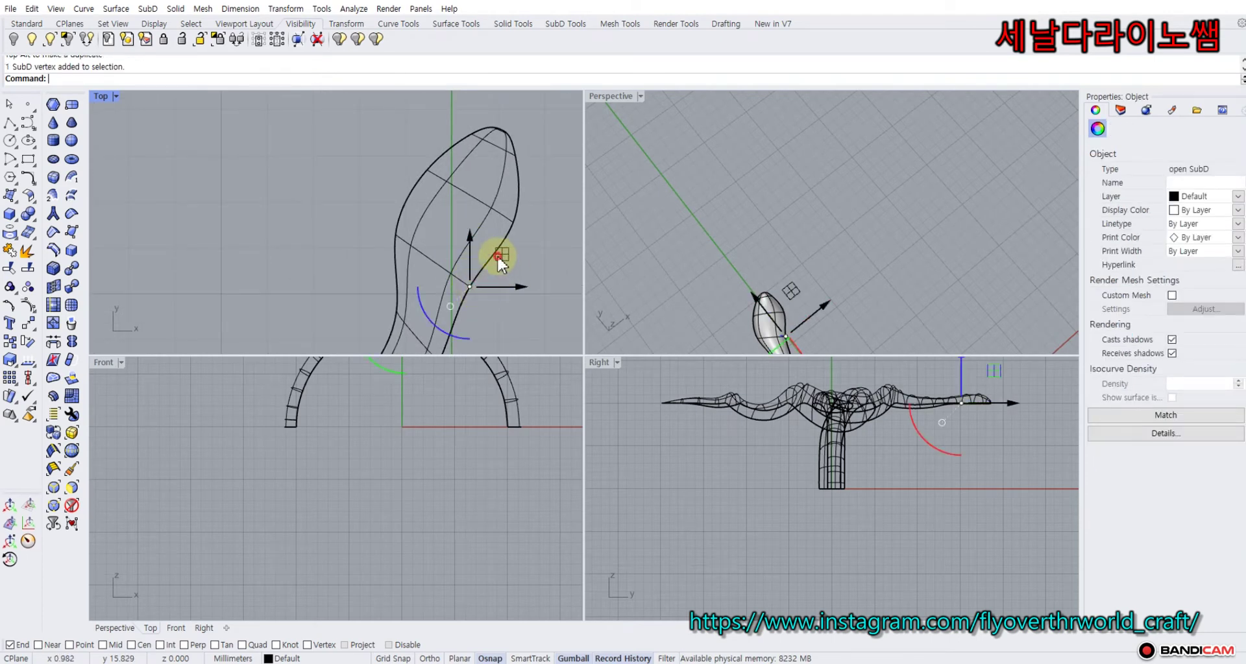
{"action": "left_click_drag", "start_coordinate": [499, 258], "coordinate": [537, 257]}
{"action": "left_click", "coordinate": [382, 244]}
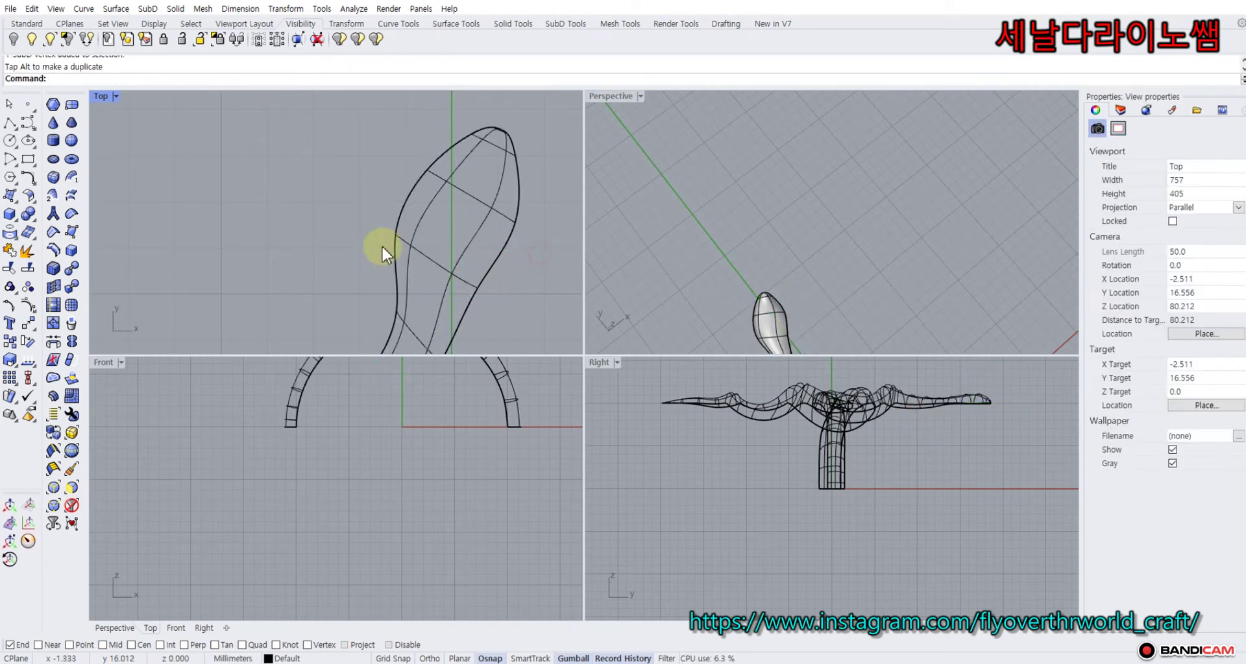
{"action": "left_click", "coordinate": [401, 244]}
{"action": "left_click_drag", "start_coordinate": [419, 205], "coordinate": [423, 201]}
{"action": "scroll", "coordinate": [464, 269], "scroll_direction": "down", "scroll_amount": 8}
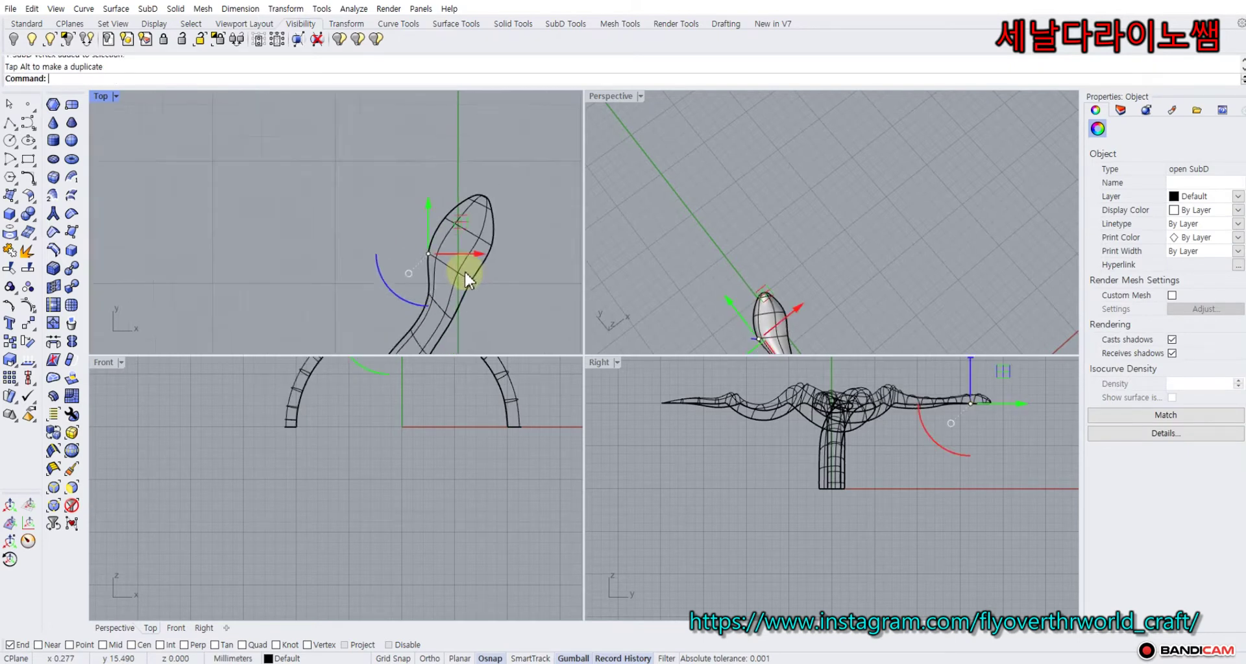
Pull the right vertex at the base of the snake's head slightly further outward in the top view.
{"action": "right_click_drag", "start_coordinate": [482, 291], "coordinate": [485, 239]}
{"action": "scroll", "coordinate": [487, 237], "scroll_direction": "up", "scroll_amount": 4}
{"action": "left_click", "coordinate": [489, 239]}
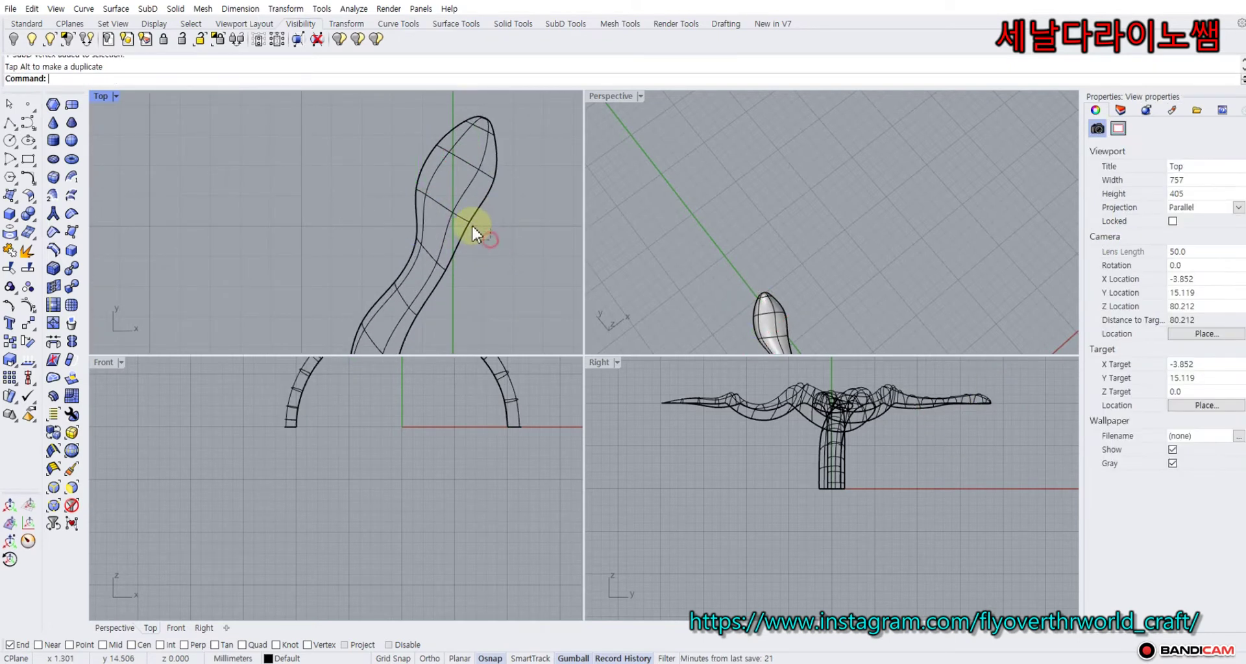
{"action": "left_click", "coordinate": [470, 222]}
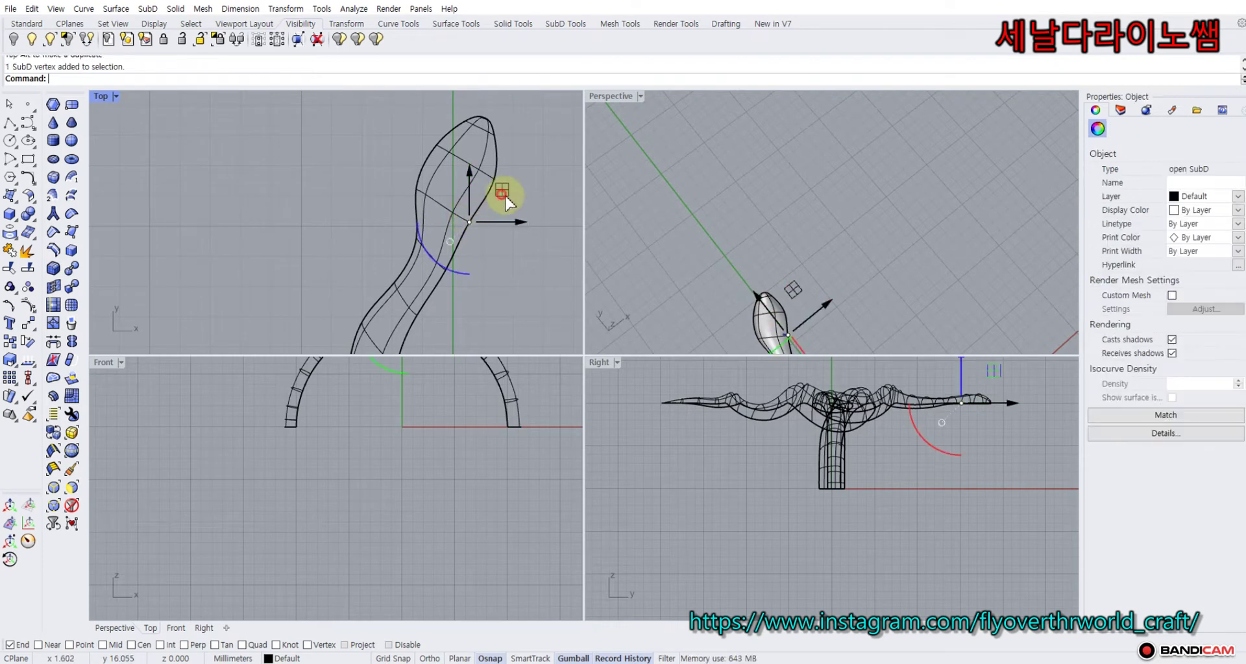
{"action": "left_click_drag", "start_coordinate": [504, 194], "coordinate": [511, 199]}
{"action": "left_click", "coordinate": [518, 170]}
{"action": "scroll", "coordinate": [516, 197], "scroll_direction": "down", "scroll_amount": 2}
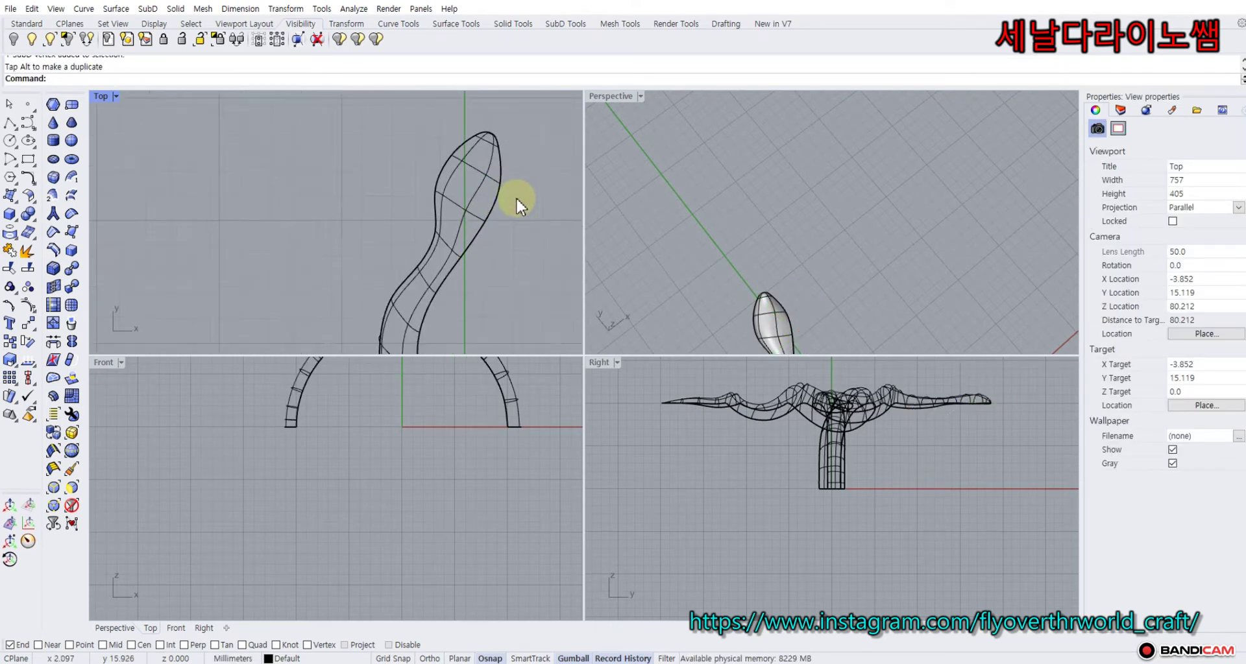
{"action": "scroll", "coordinate": [685, 255], "scroll_direction": "down", "scroll_amount": 7}
{"action": "right_click_drag", "start_coordinate": [687, 288], "coordinate": [795, 185], "text": "shift"}
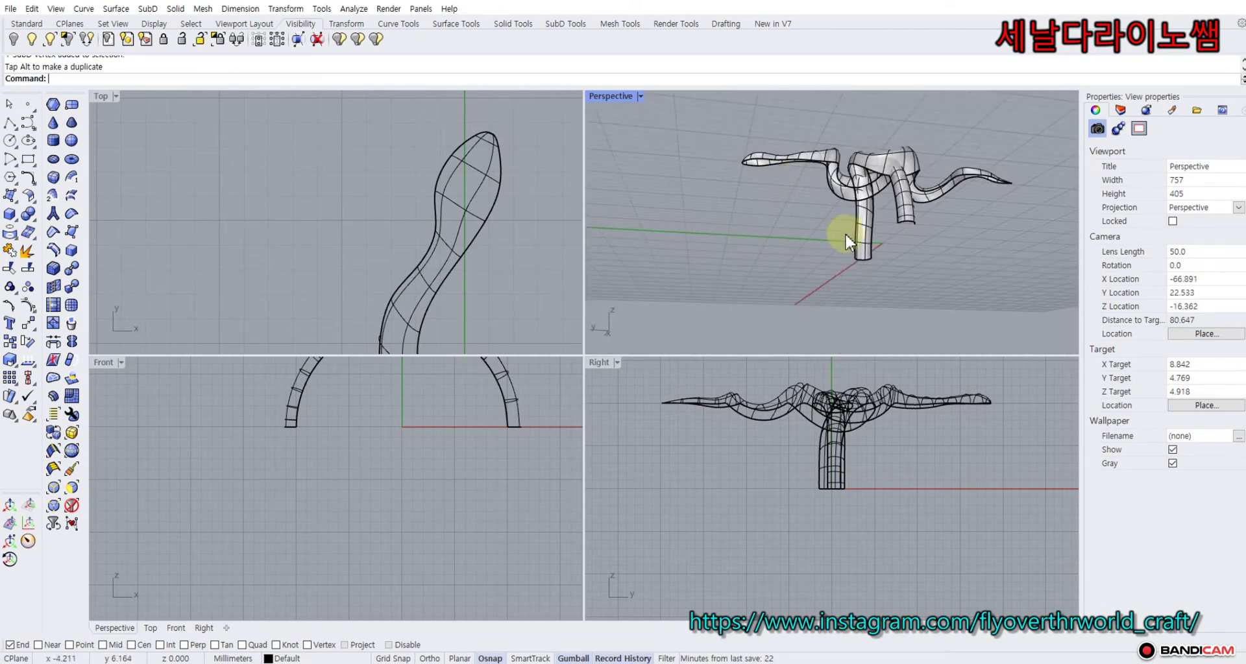
{"action": "scroll", "coordinate": [834, 239], "scroll_direction": "up", "scroll_amount": 4}
{"action": "right_click_drag", "start_coordinate": [746, 228], "coordinate": [725, 270], "text": "shift"}
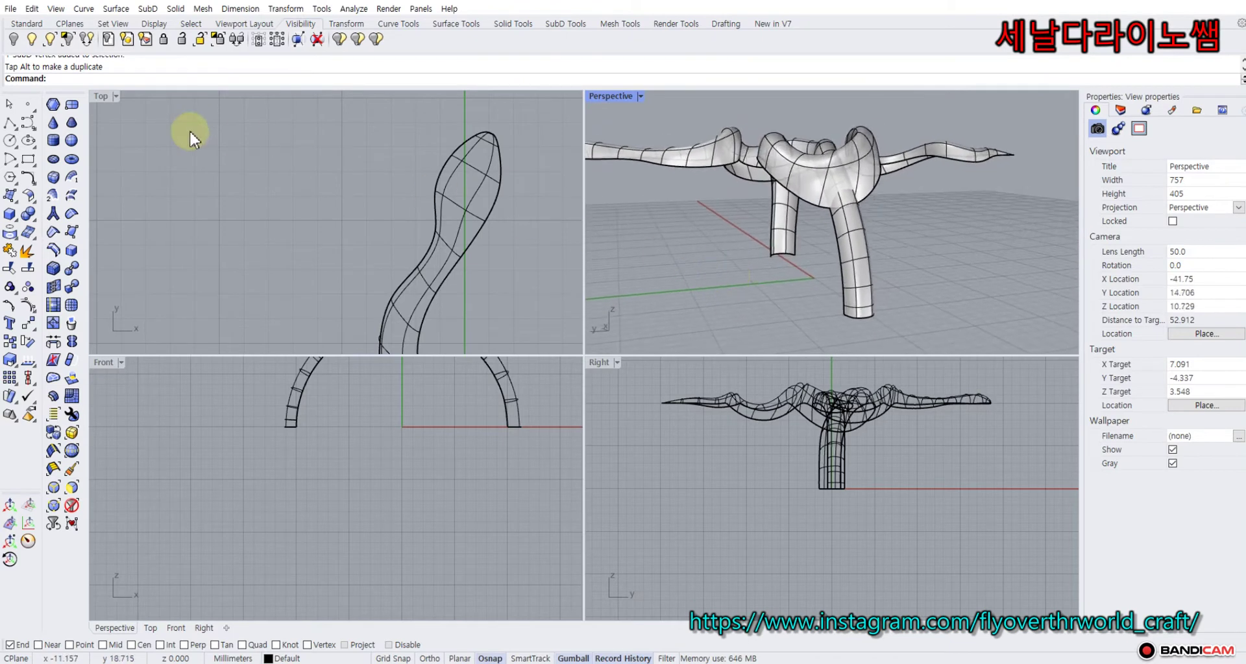
{"action": "left_click", "coordinate": [11, 124]}
{"action": "scroll", "coordinate": [745, 240], "scroll_direction": "up", "scroll_amount": 5}
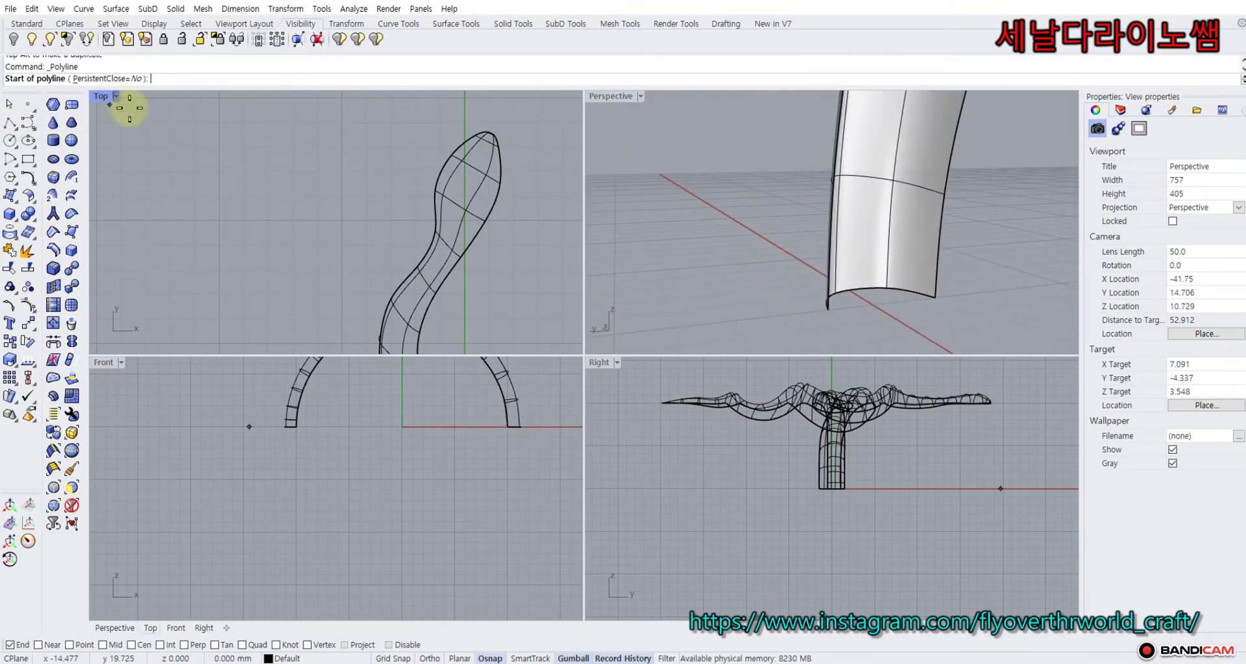
{"action": "left_click", "coordinate": [8, 103]}
{"action": "left_click", "coordinate": [10, 123]}
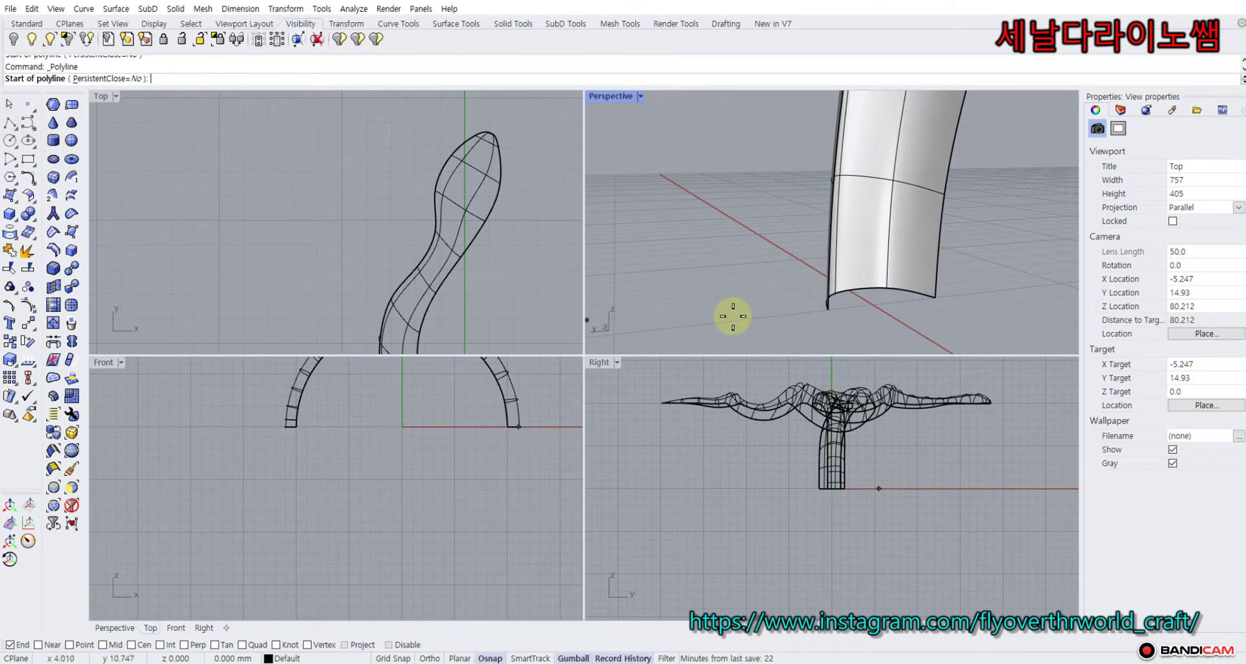
{"action": "right_click_drag", "start_coordinate": [733, 316], "coordinate": [739, 327]}
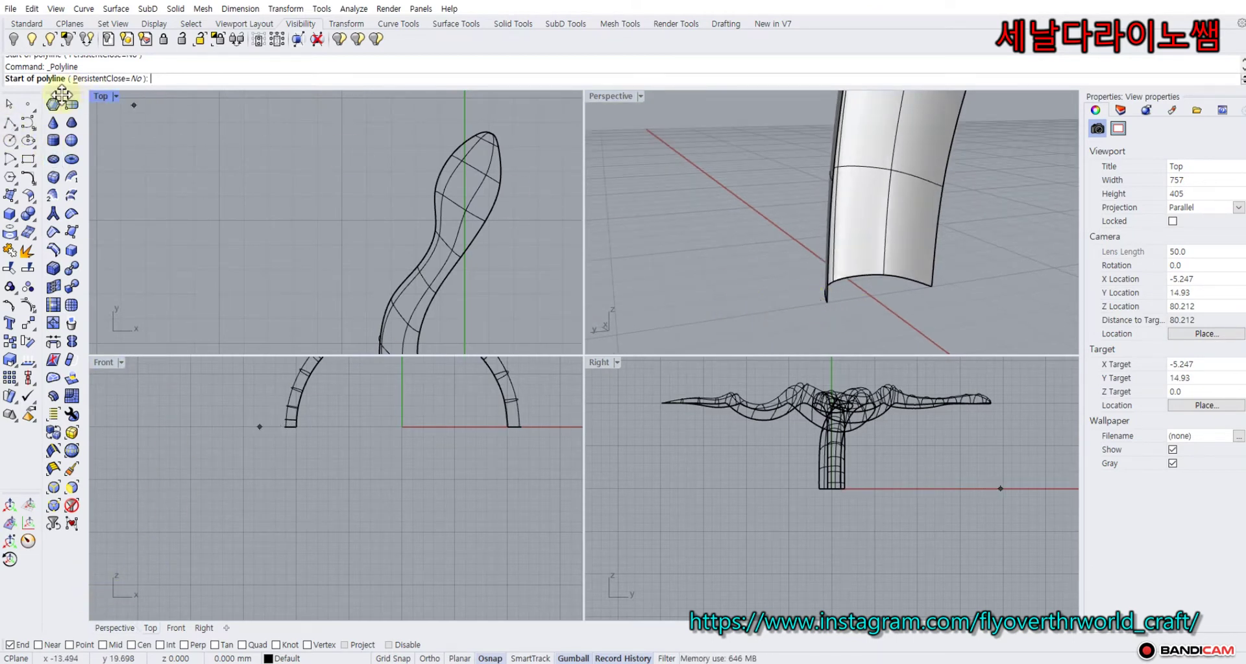
{"action": "left_click", "coordinate": [12, 105]}
Examine the snake ring's overall shape and its open shank ends from several angles in the perspective view.
{"action": "scroll", "coordinate": [228, 165], "scroll_direction": "down", "scroll_amount": 5}
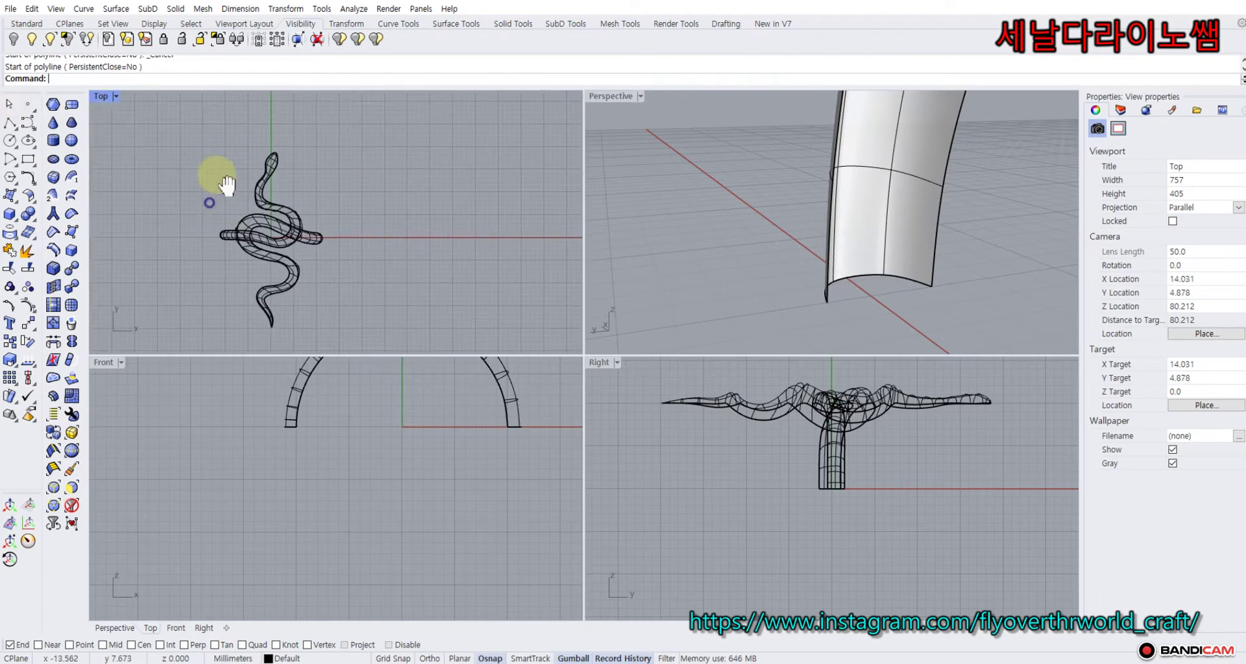
{"action": "scroll", "coordinate": [738, 144], "scroll_direction": "down", "scroll_amount": 12}
{"action": "right_click_drag", "start_coordinate": [738, 144], "coordinate": [958, 209]}
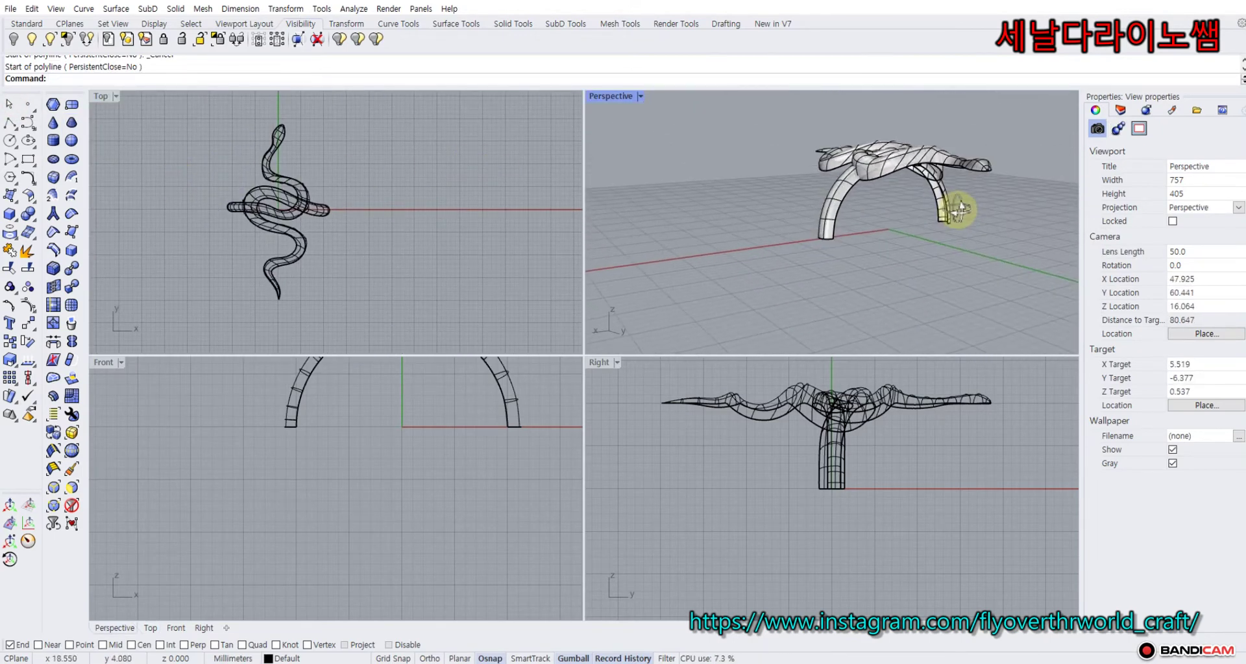
{"action": "scroll", "coordinate": [913, 211], "scroll_direction": "up", "scroll_amount": 6}
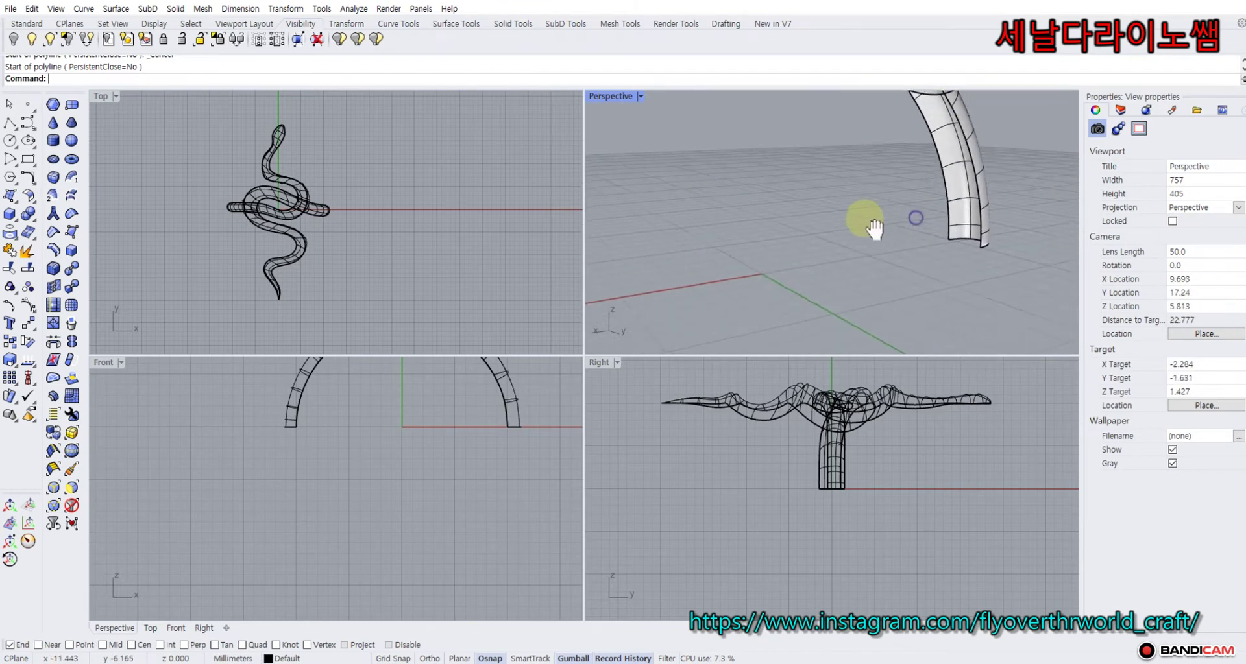
{"action": "scroll", "coordinate": [842, 218], "scroll_direction": "down", "scroll_amount": 2}
{"action": "right_click_drag", "start_coordinate": [823, 223], "coordinate": [688, 249]}
{"action": "scroll", "coordinate": [807, 201], "scroll_direction": "down", "scroll_amount": 6}
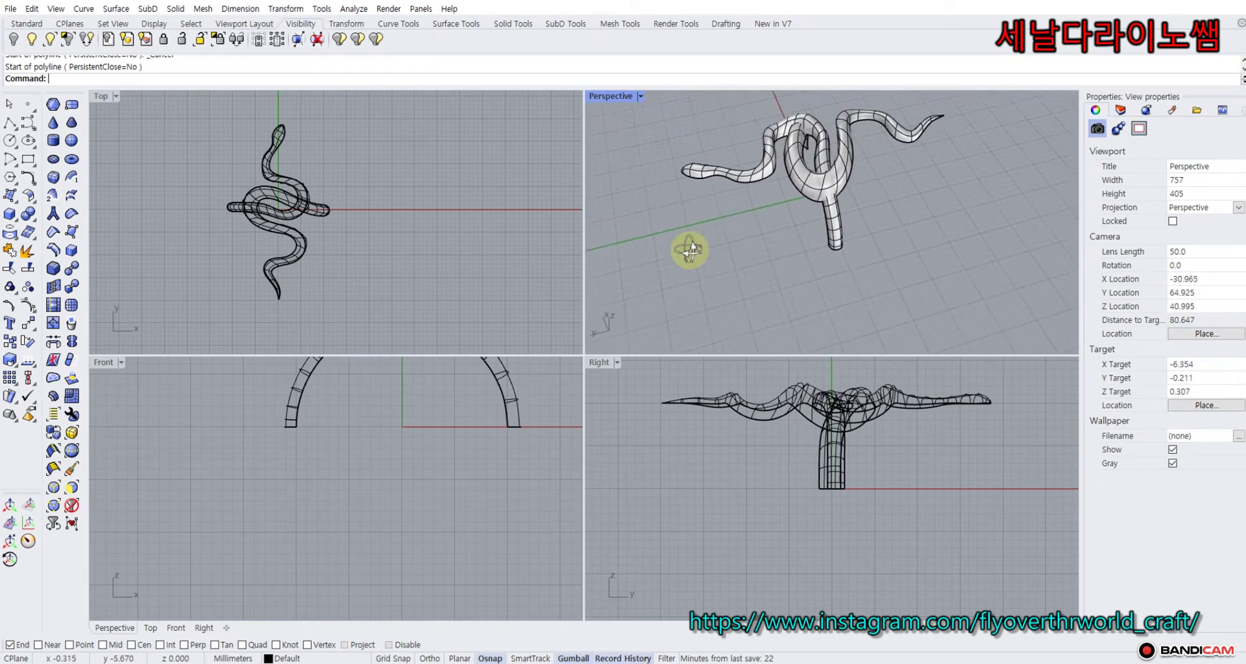
{"action": "scroll", "coordinate": [764, 221], "scroll_direction": "down", "scroll_amount": 6}
{"action": "right_click_drag", "start_coordinate": [765, 220], "coordinate": [724, 221]}
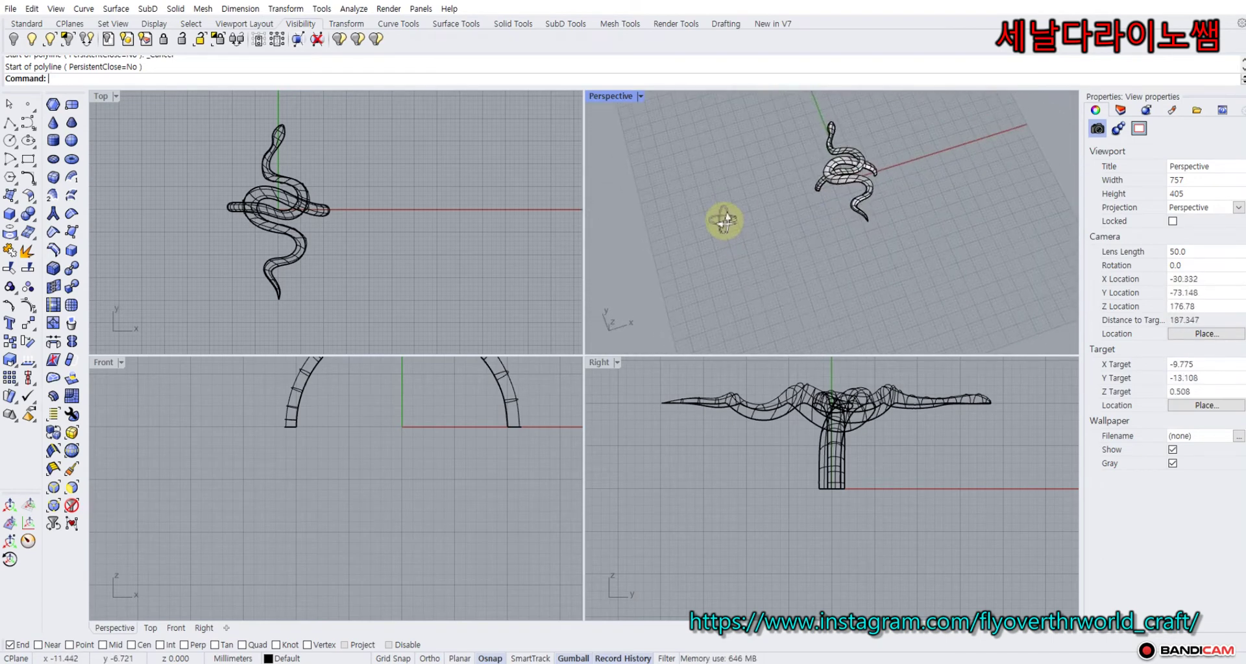
{"action": "scroll", "coordinate": [244, 205], "scroll_direction": "up", "scroll_amount": 3}
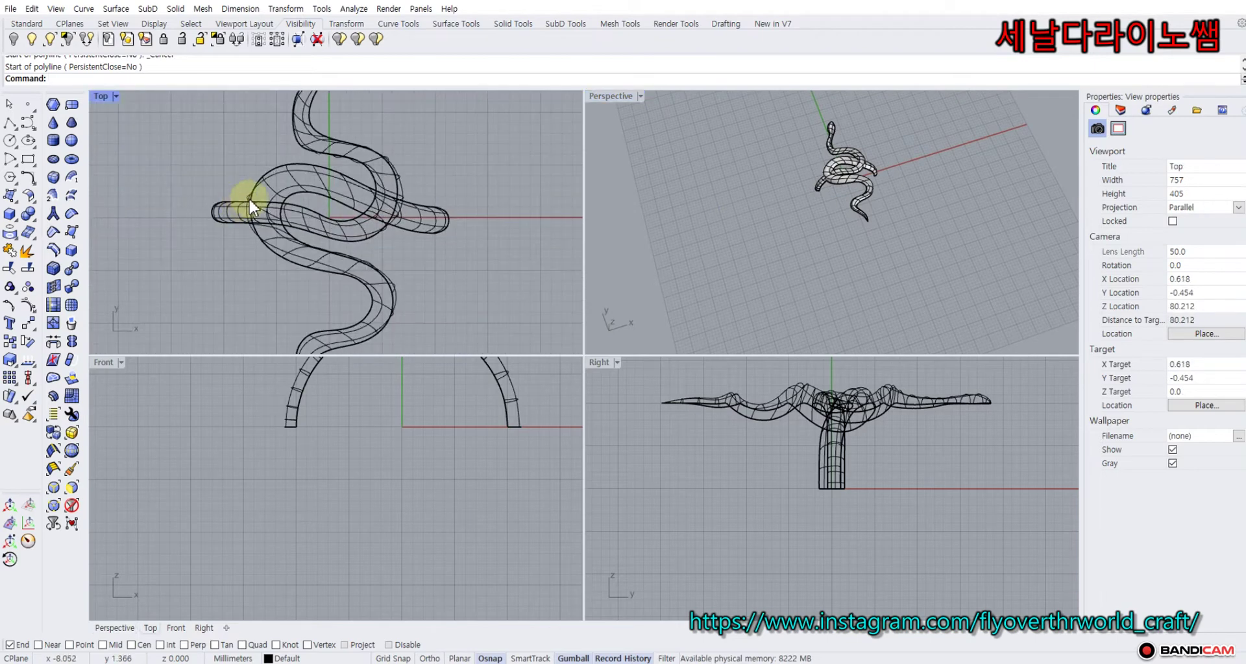
Show all hidden objects and hide the two snake SubDs, leaving the guide curves and cylinder on screen.
{"action": "left_click", "coordinate": [33, 41]}
{"action": "left_click", "coordinate": [305, 132]}
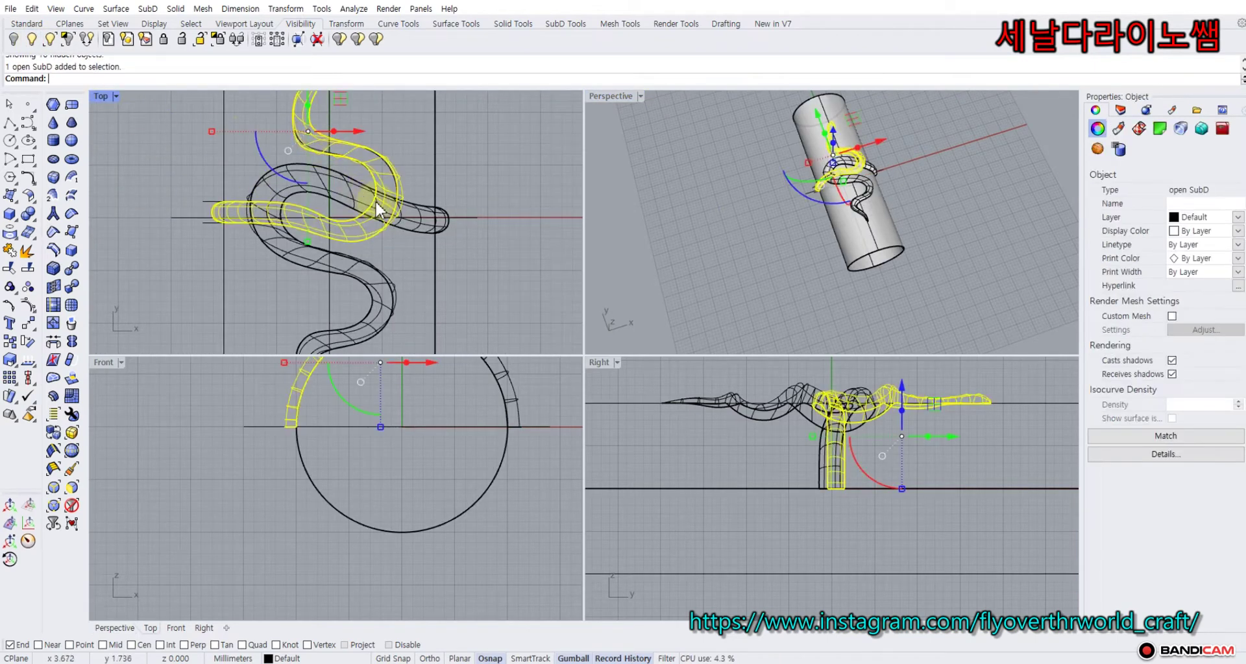
{"action": "left_click", "coordinate": [419, 214], "text": "shift"}
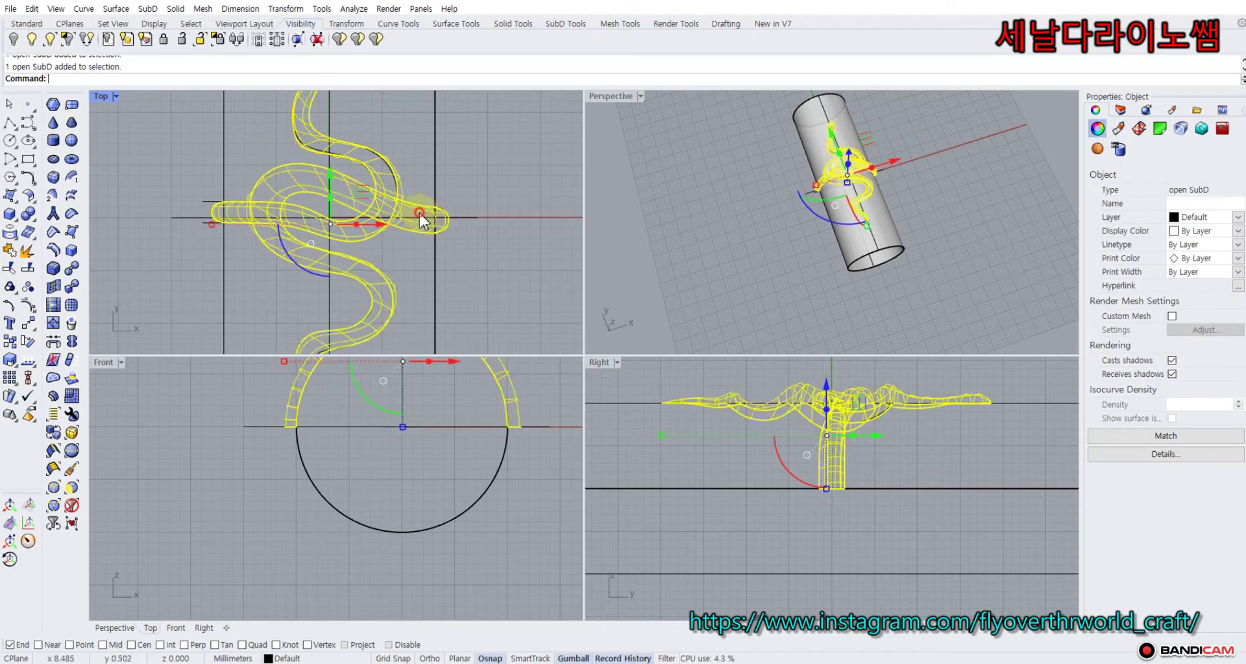
{"action": "left_click", "coordinate": [23, 41]}
Delete the two flat guide curves lying beneath the cylinder.
{"action": "right_click_drag", "start_coordinate": [756, 205], "coordinate": [804, 189]}
{"action": "scroll", "coordinate": [805, 209], "scroll_direction": "up", "scroll_amount": 5}
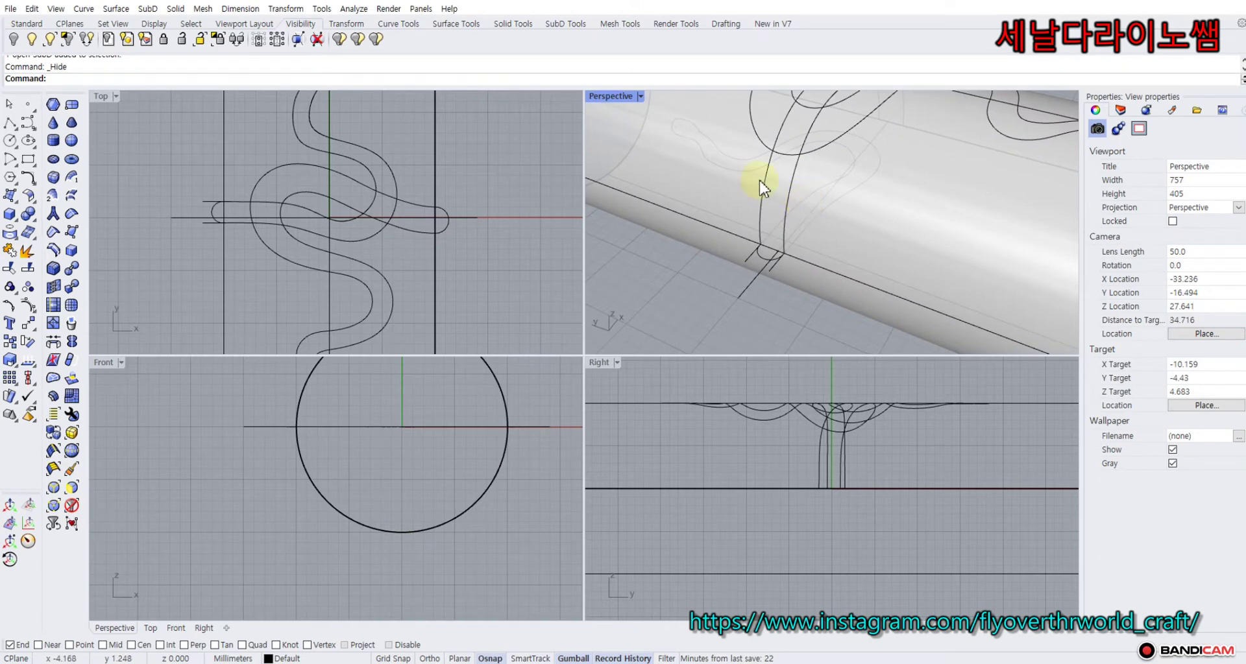
{"action": "left_click", "coordinate": [725, 173]}
{"action": "key", "text": "Delete"}
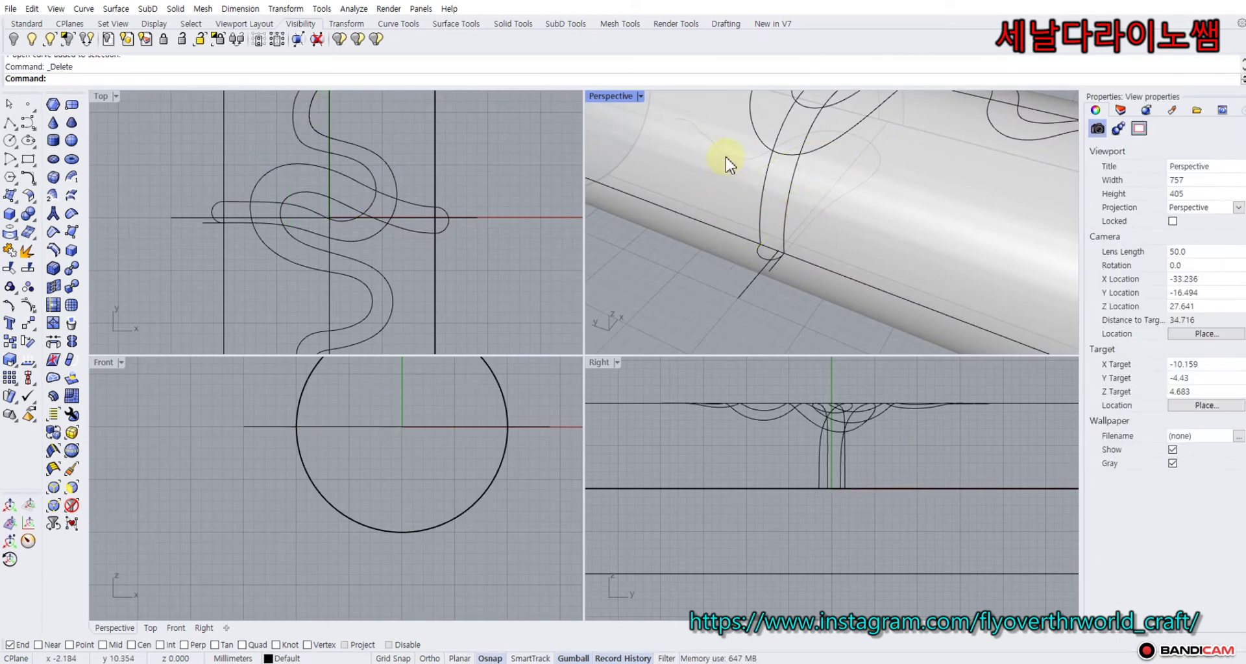
{"action": "left_click", "coordinate": [725, 158]}
{"action": "key", "text": "Delete"}
{"action": "scroll", "coordinate": [785, 208], "scroll_direction": "down", "scroll_amount": 7}
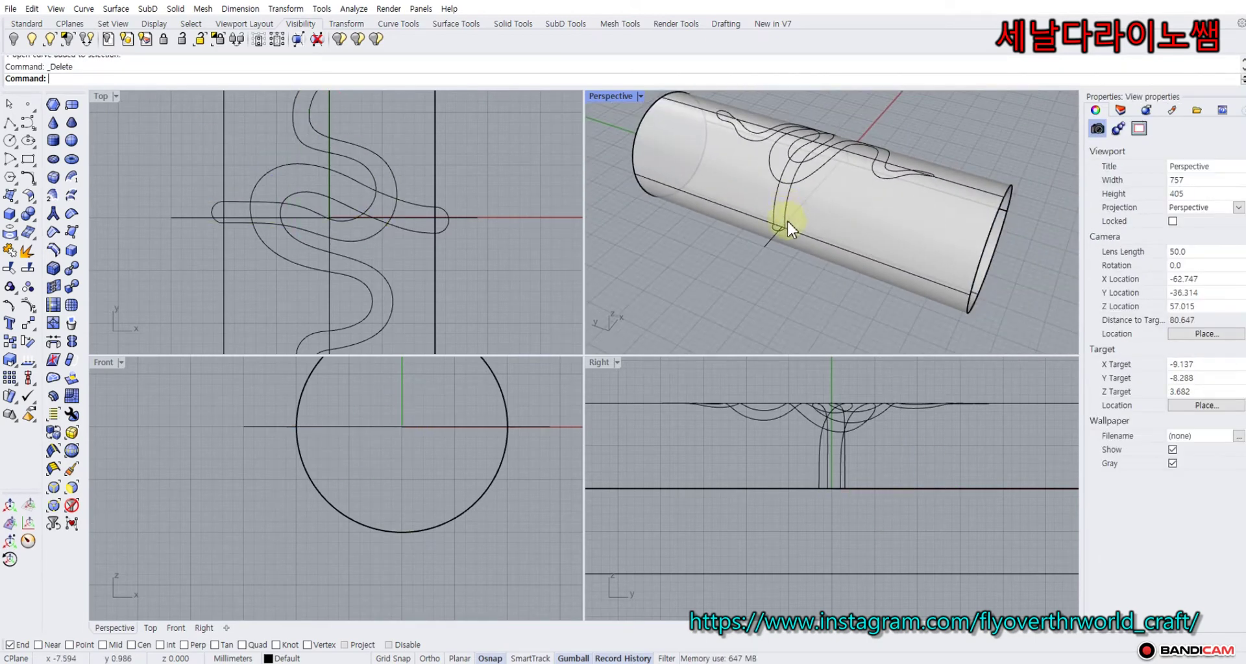
Delete the cylinder extrusion, keeping the curves that follow the ring.
{"action": "right_click_drag", "start_coordinate": [787, 242], "coordinate": [689, 178]}
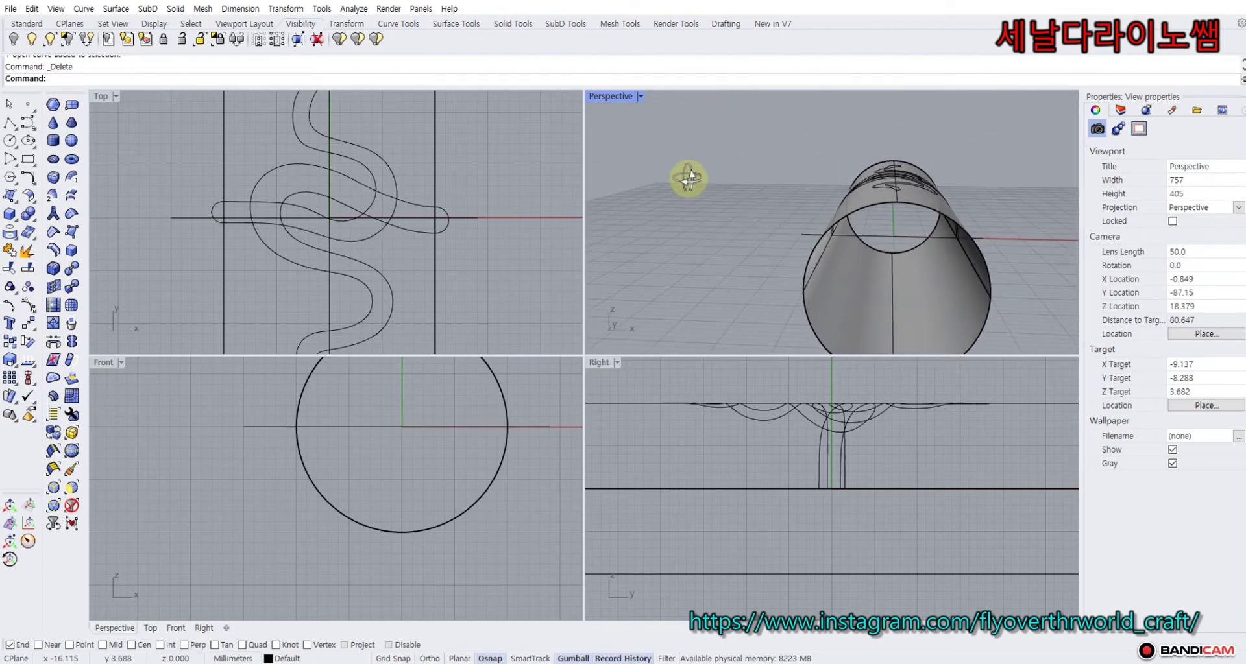
{"action": "left_click", "coordinate": [305, 473]}
{"action": "key", "text": "Delete"}
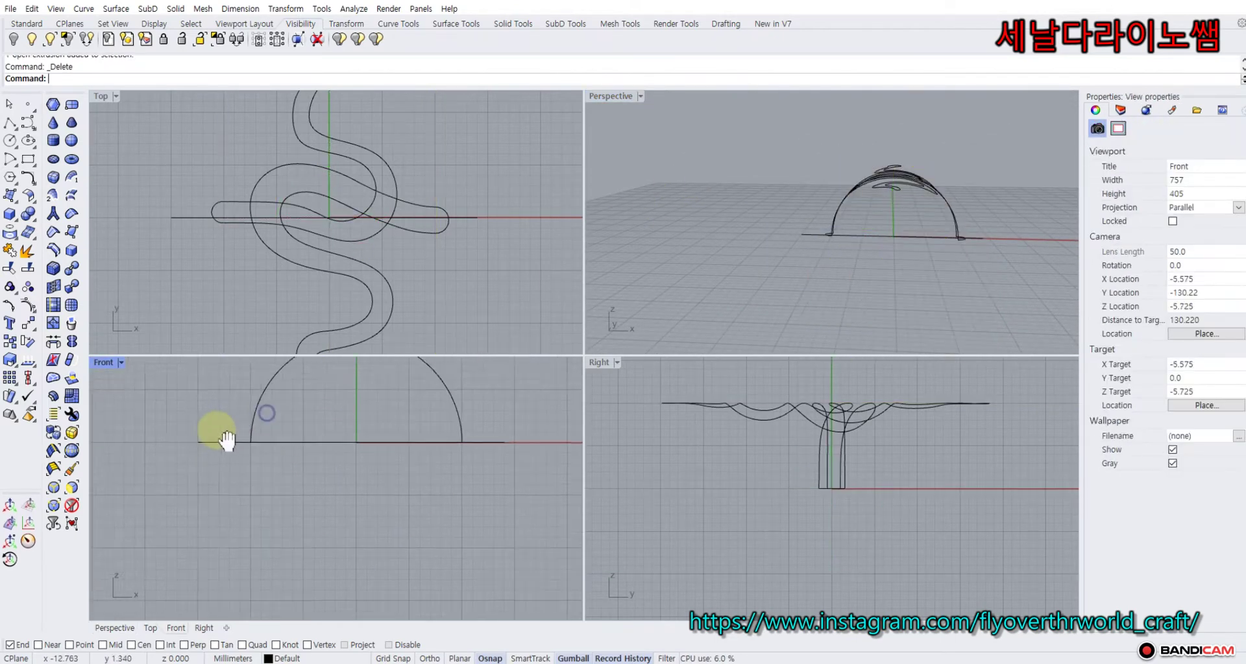
Draw a lower semicircular arc in the front view, centred at the origin and running between the two shank ends.
{"action": "left_click", "coordinate": [16, 167]}
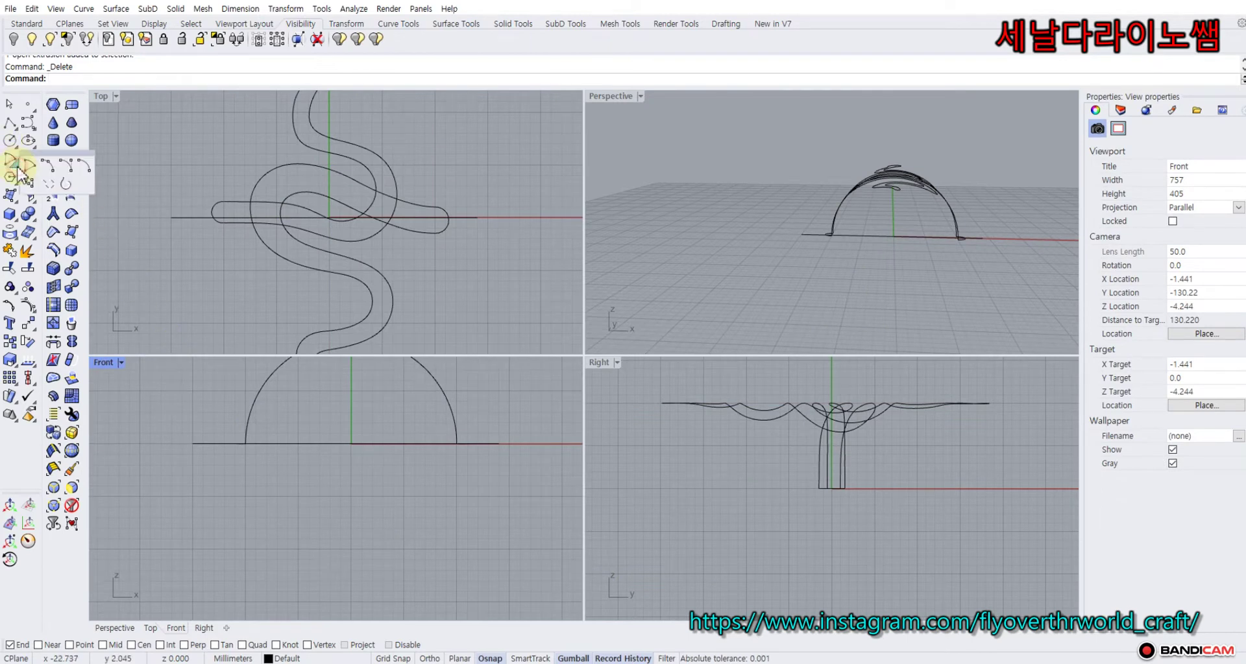
{"action": "left_click", "coordinate": [28, 167]}
{"action": "scroll", "coordinate": [331, 483], "scroll_direction": "up", "scroll_amount": 4}
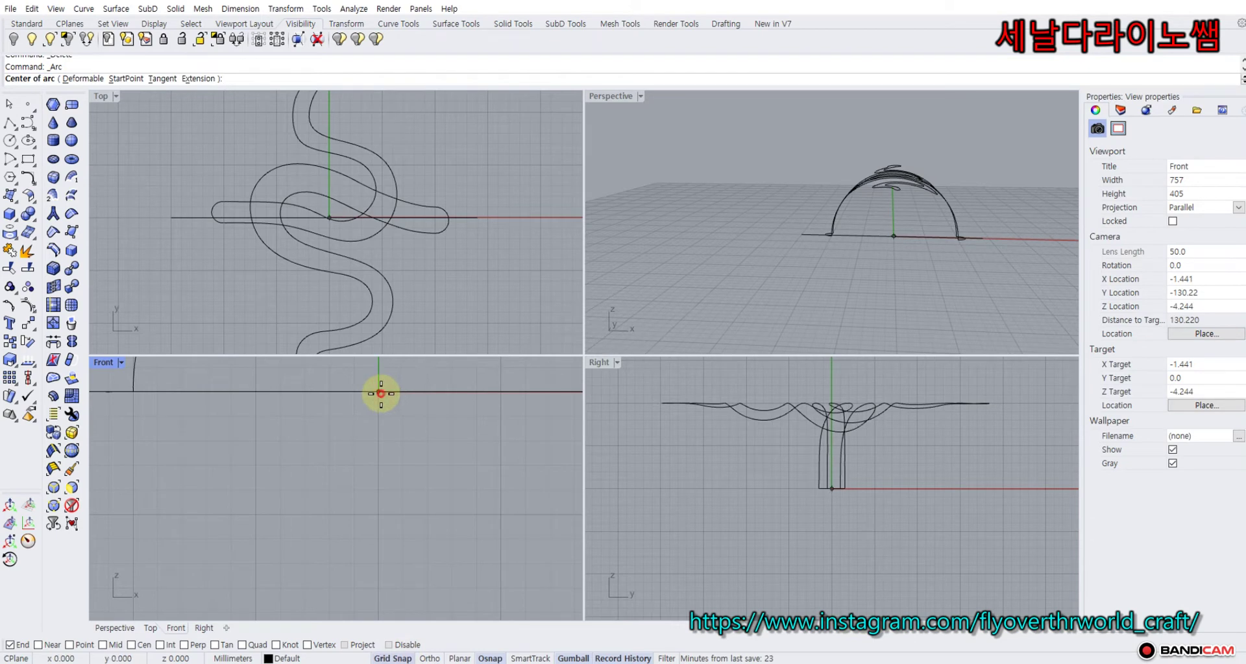
{"action": "left_click", "coordinate": [381, 393]}
{"action": "scroll", "coordinate": [381, 393], "scroll_direction": "down", "scroll_amount": 4}
{"action": "left_click", "coordinate": [249, 392]}
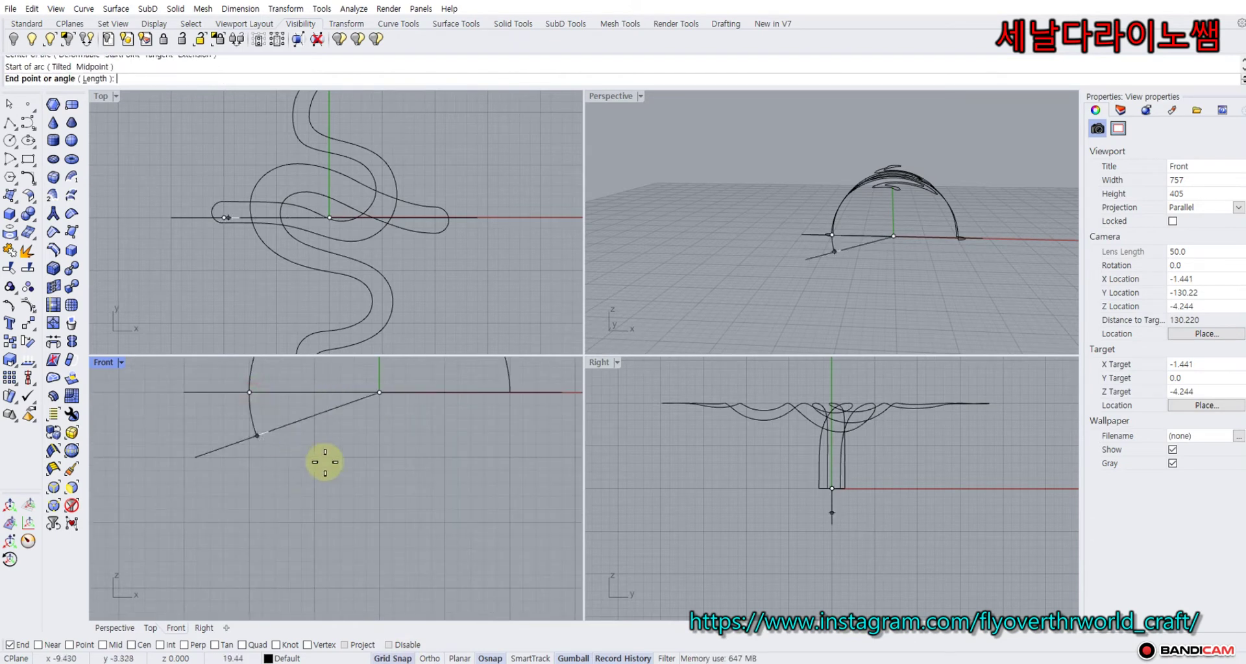
{"action": "left_click", "coordinate": [481, 392]}
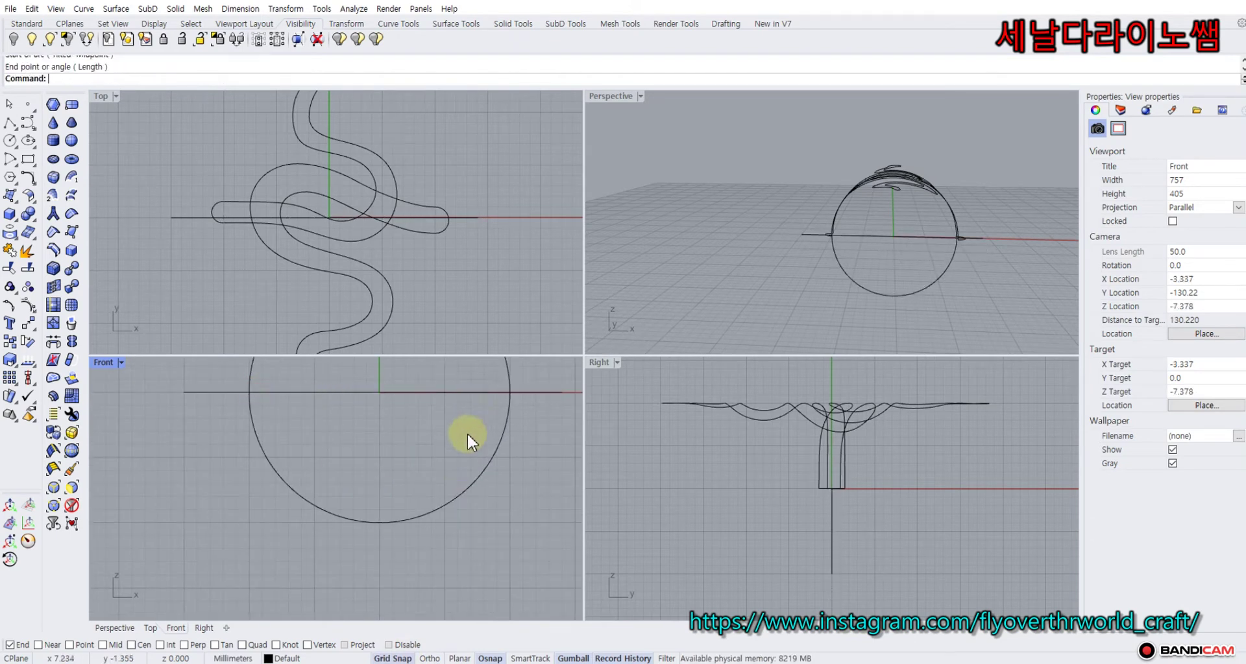
Show the lower arc's control points and snap its −X end point to the +Y end of the shank outline.
{"action": "left_click", "coordinate": [496, 446]}
{"action": "scroll", "coordinate": [835, 218], "scroll_direction": "up", "scroll_amount": 8}
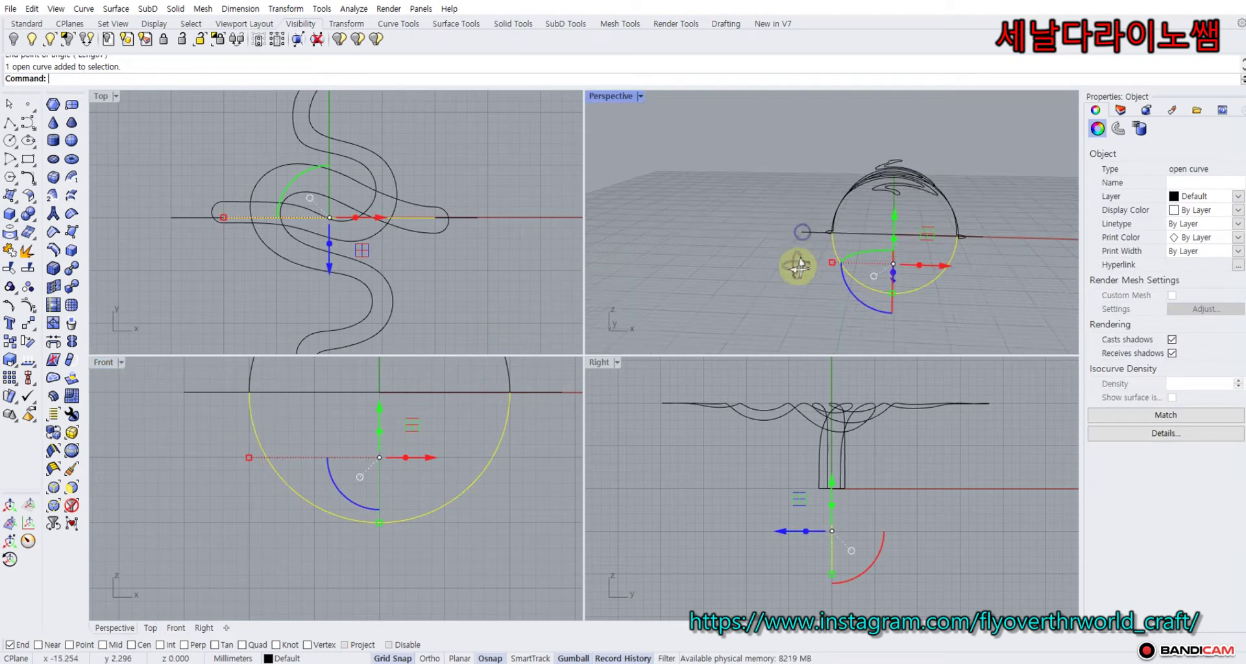
{"action": "right_click_drag", "start_coordinate": [850, 220], "coordinate": [765, 216]}
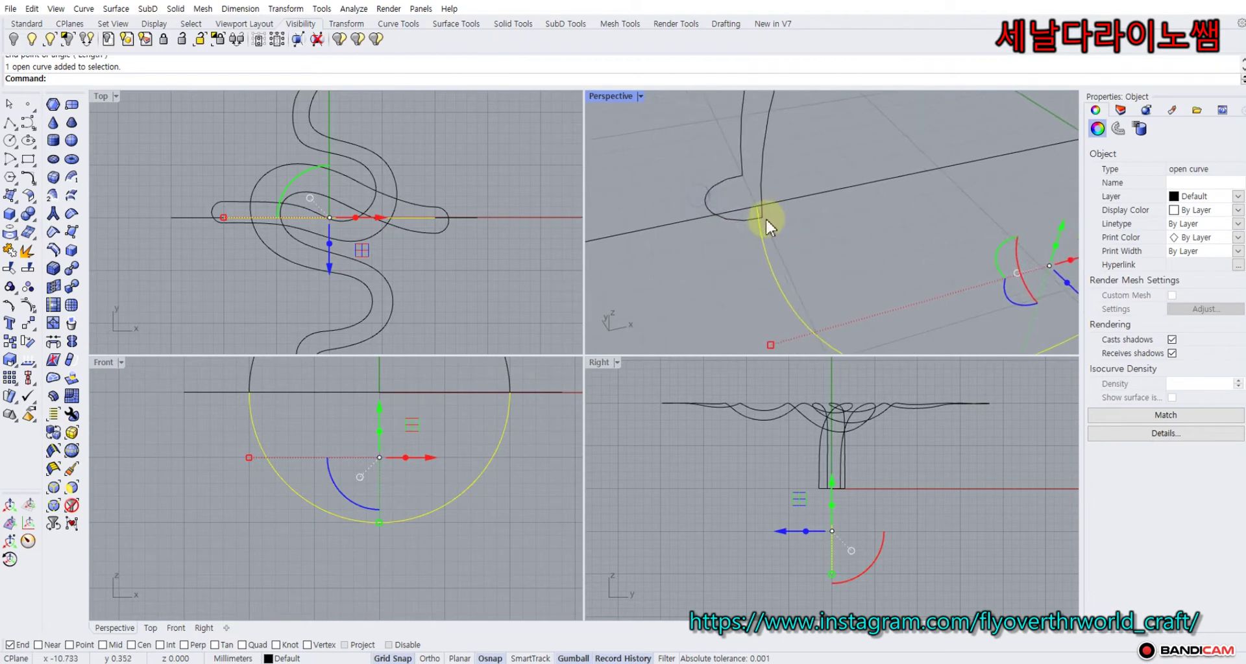
{"action": "left_click", "coordinate": [28, 305]}
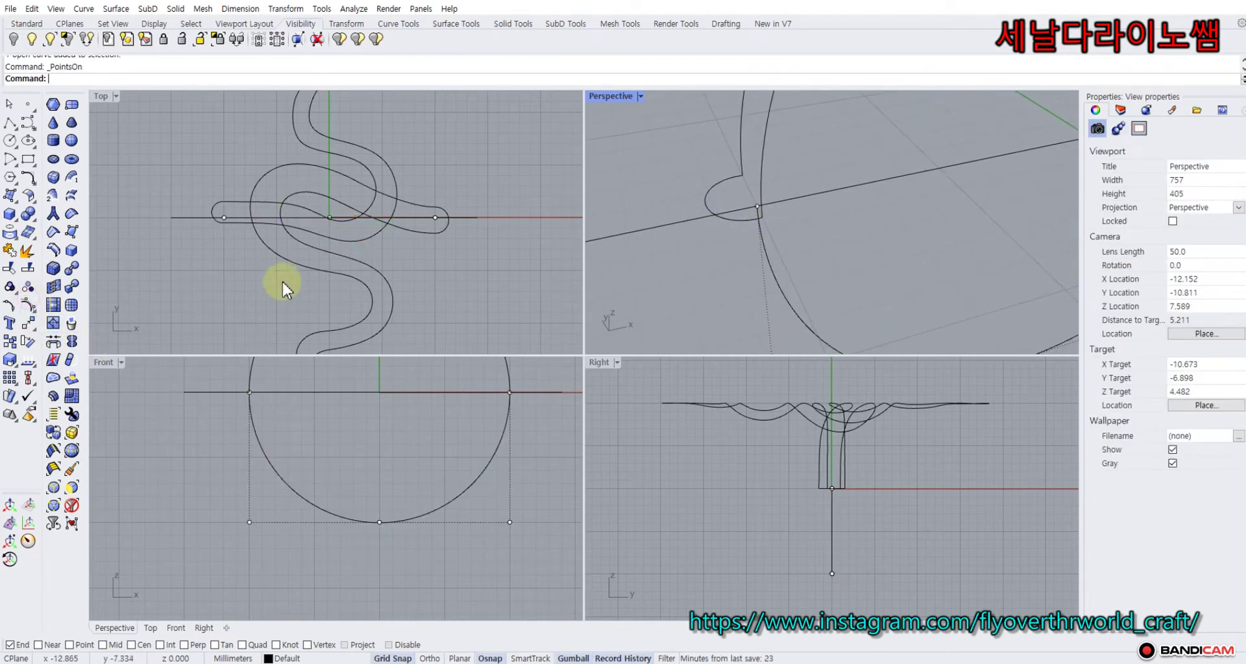
{"action": "left_click", "coordinate": [756, 207]}
{"action": "scroll", "coordinate": [236, 212], "scroll_direction": "up", "scroll_amount": 3}
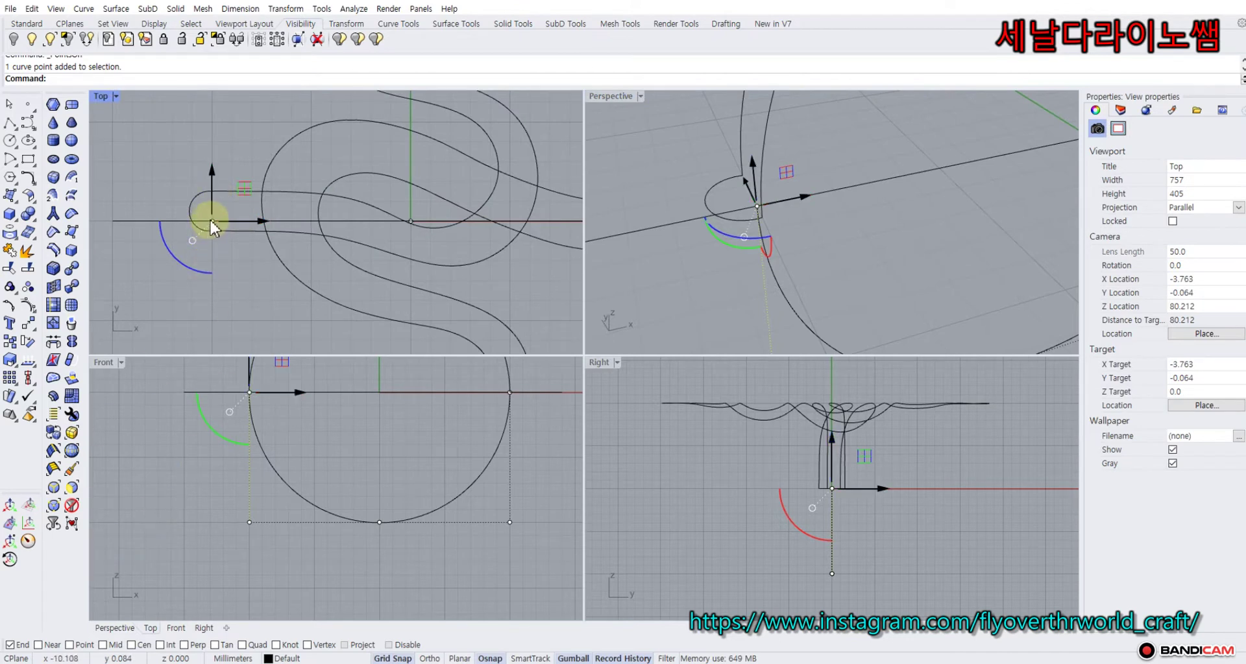
{"action": "left_click_drag", "start_coordinate": [211, 221], "coordinate": [212, 191]}
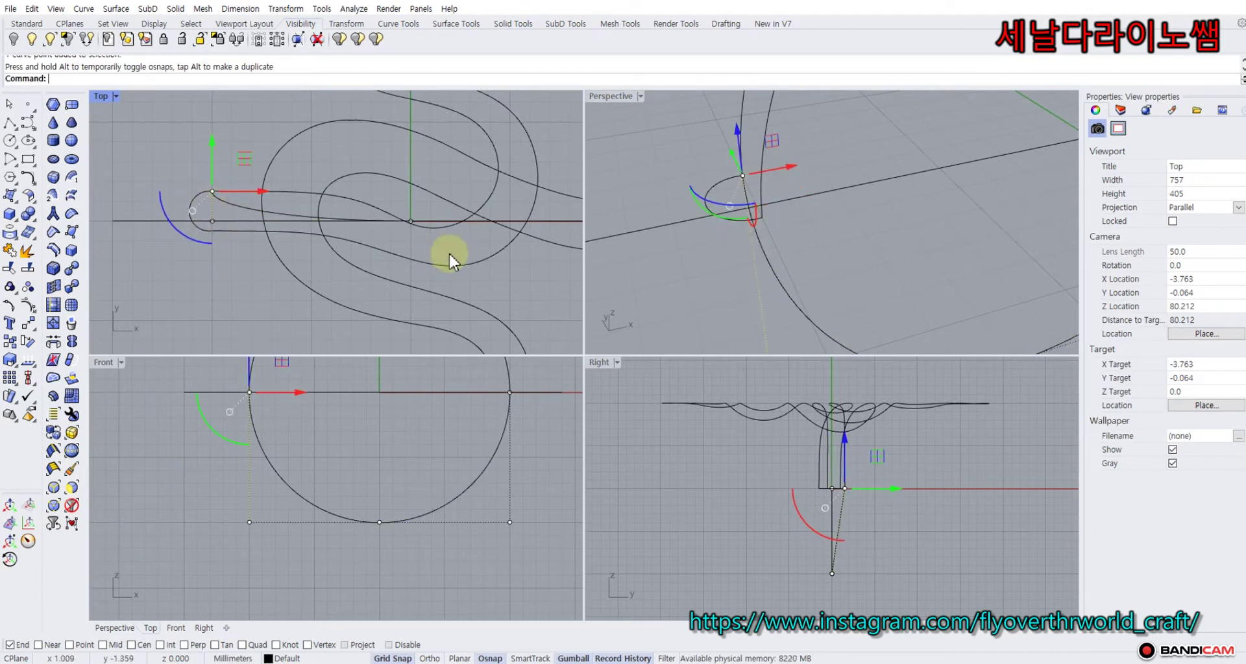
{"action": "scroll", "coordinate": [842, 247], "scroll_direction": "down", "scroll_amount": 3}
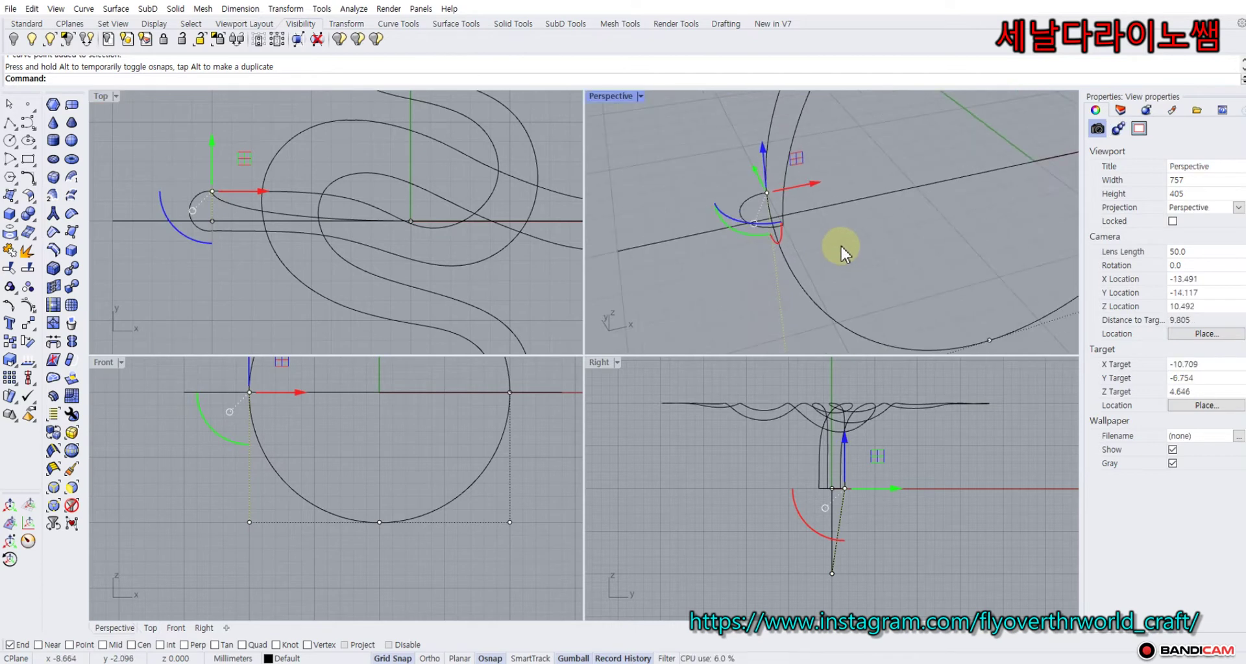
Snap the lower arc's +X end point to the +Y end of the shank outline on that side.
{"action": "scroll", "coordinate": [840, 245], "scroll_direction": "down", "scroll_amount": 4}
{"action": "right_click_drag", "start_coordinate": [873, 224], "coordinate": [858, 257]}
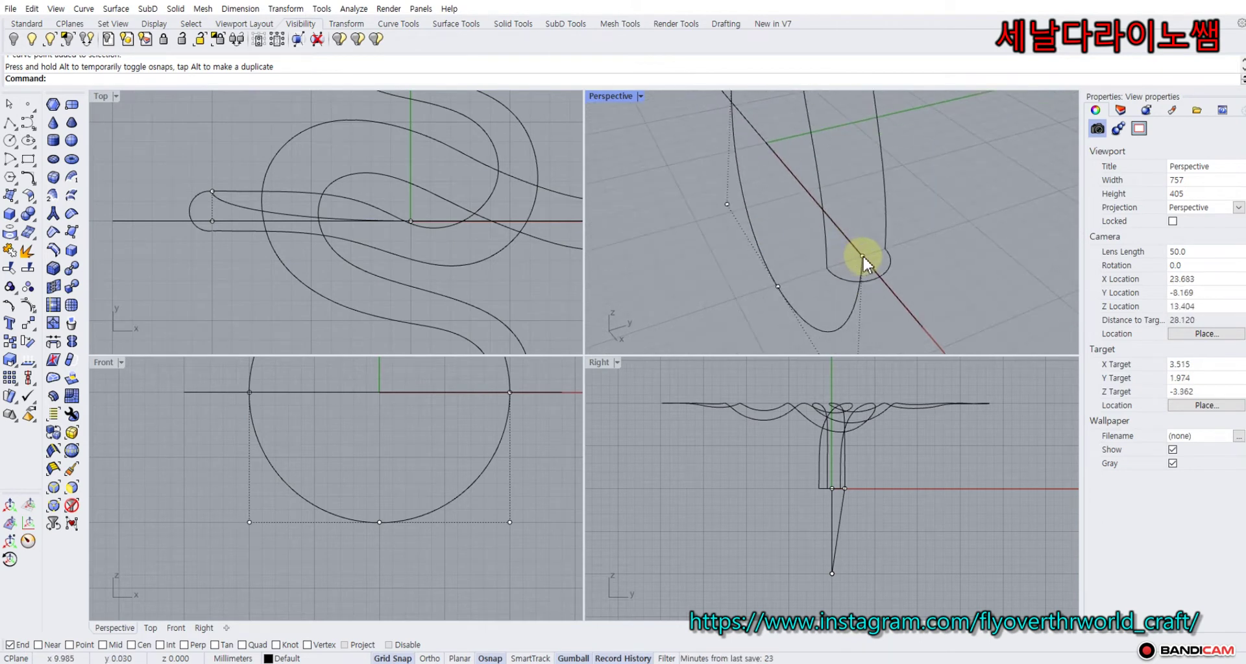
{"action": "left_click", "coordinate": [862, 255]}
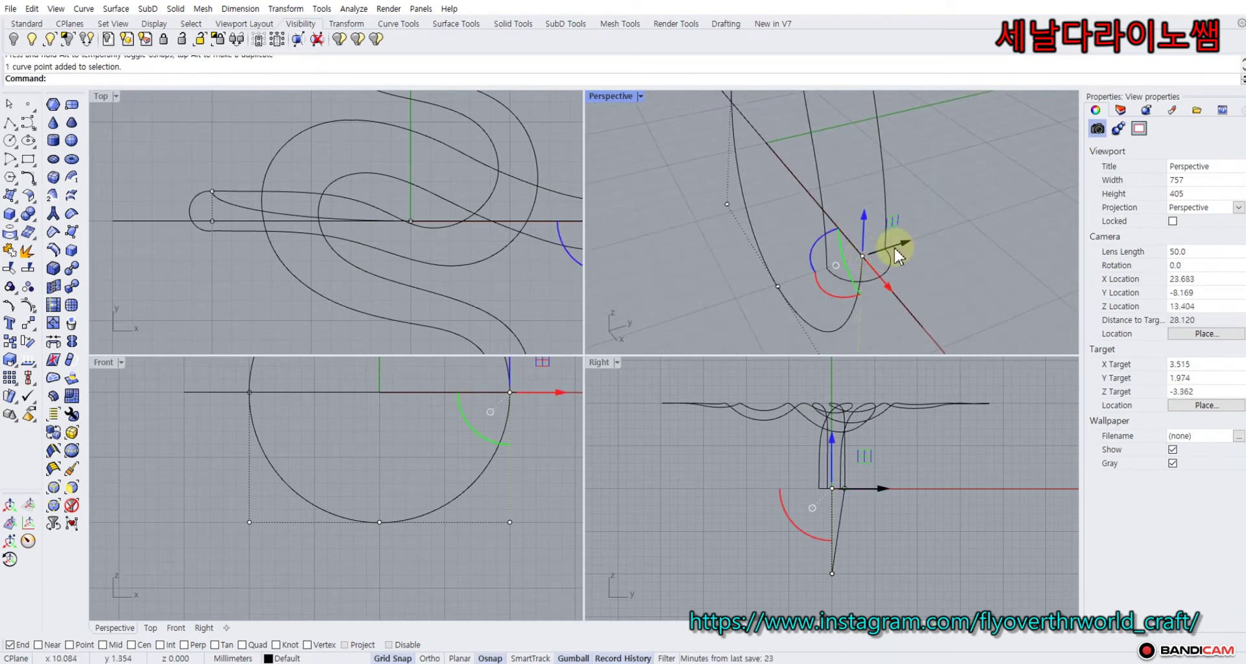
{"action": "left_click_drag", "start_coordinate": [863, 255], "coordinate": [881, 254]}
{"action": "left_click", "coordinate": [731, 260]}
Move the arc's three lowest control points toward +Y in the right view, level with its +X end, and hide its points.
{"action": "scroll", "coordinate": [731, 260], "scroll_direction": "down", "scroll_amount": 6}
{"action": "right_click_drag", "start_coordinate": [731, 259], "coordinate": [678, 194]}
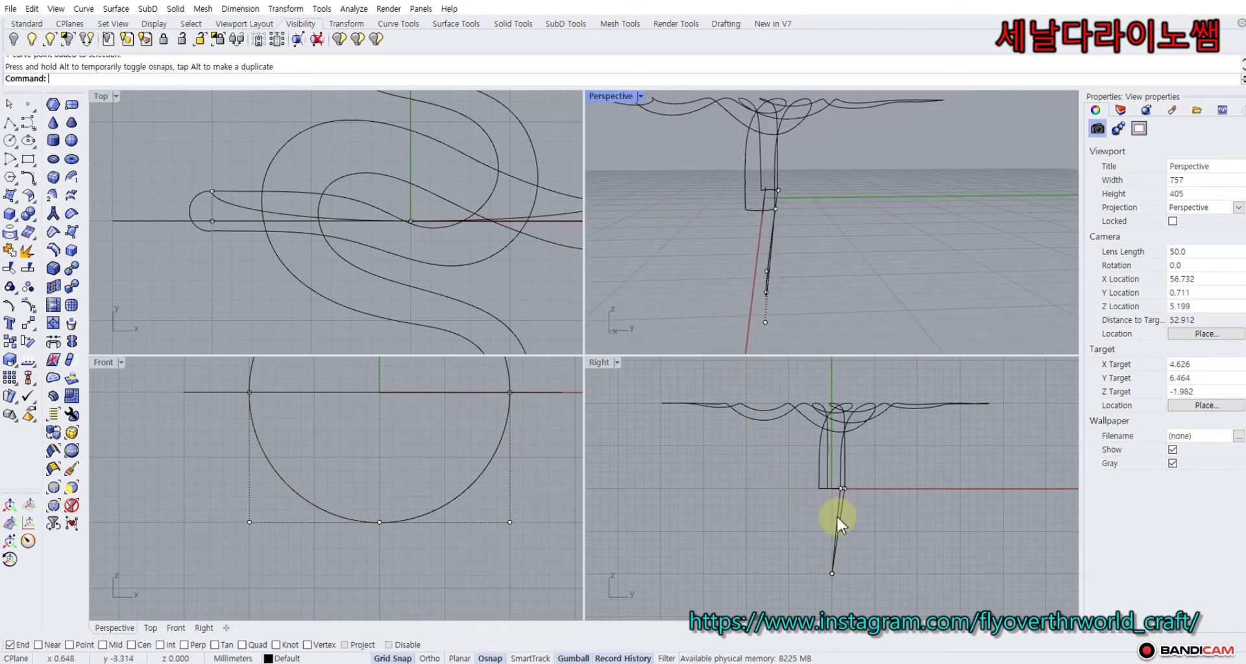
{"action": "scroll", "coordinate": [837, 519], "scroll_direction": "up", "scroll_amount": 8}
{"action": "right_click_drag", "start_coordinate": [812, 530], "coordinate": [743, 475]}
{"action": "scroll", "coordinate": [730, 470], "scroll_direction": "down", "scroll_amount": 4}
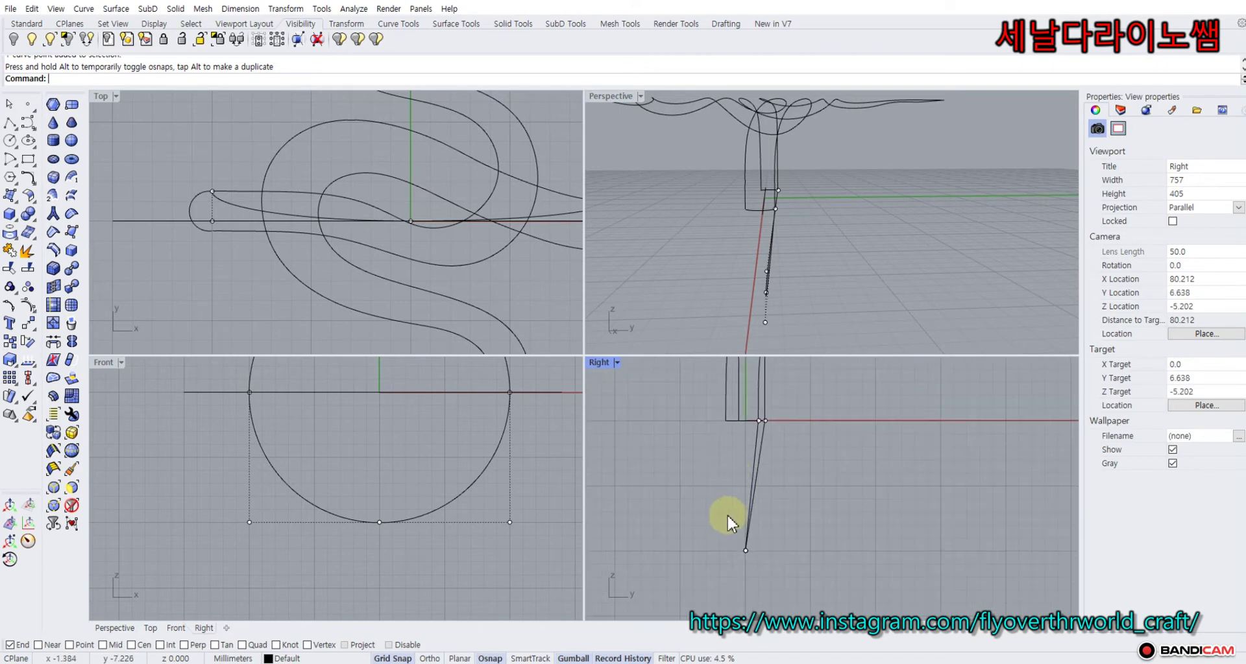
{"action": "left_click_drag", "start_coordinate": [765, 581], "coordinate": [766, 582]}
{"action": "left_click_drag", "start_coordinate": [793, 546], "coordinate": [808, 547]}
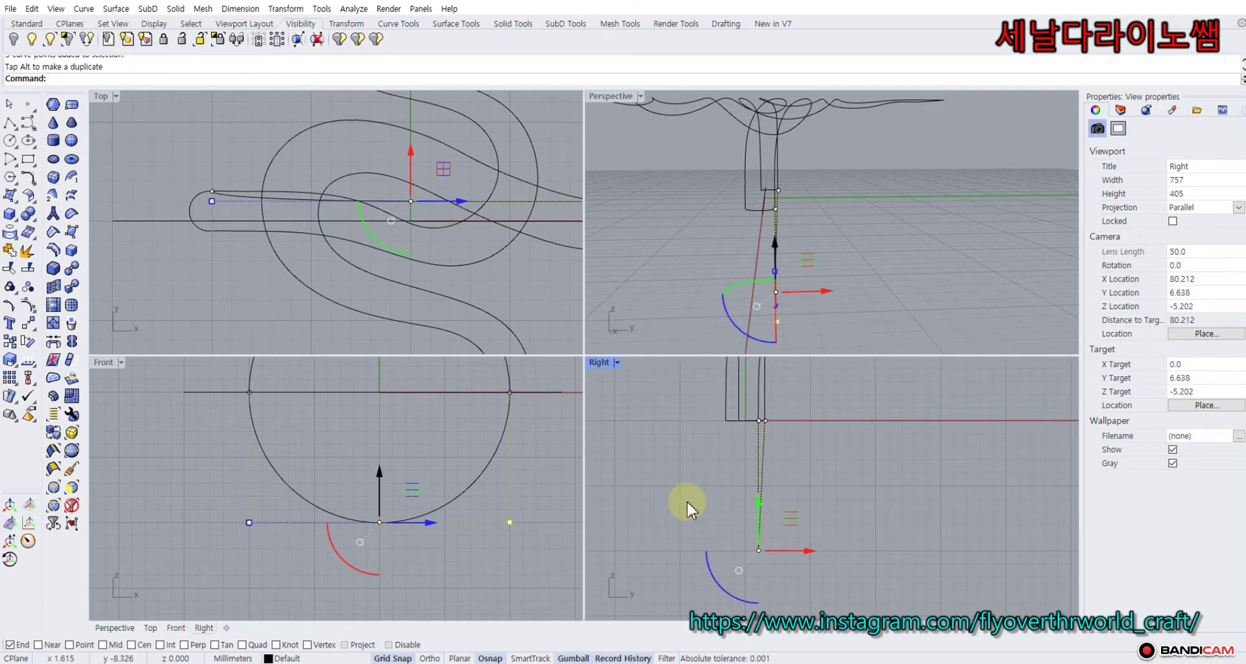
{"action": "left_click", "coordinate": [686, 499]}
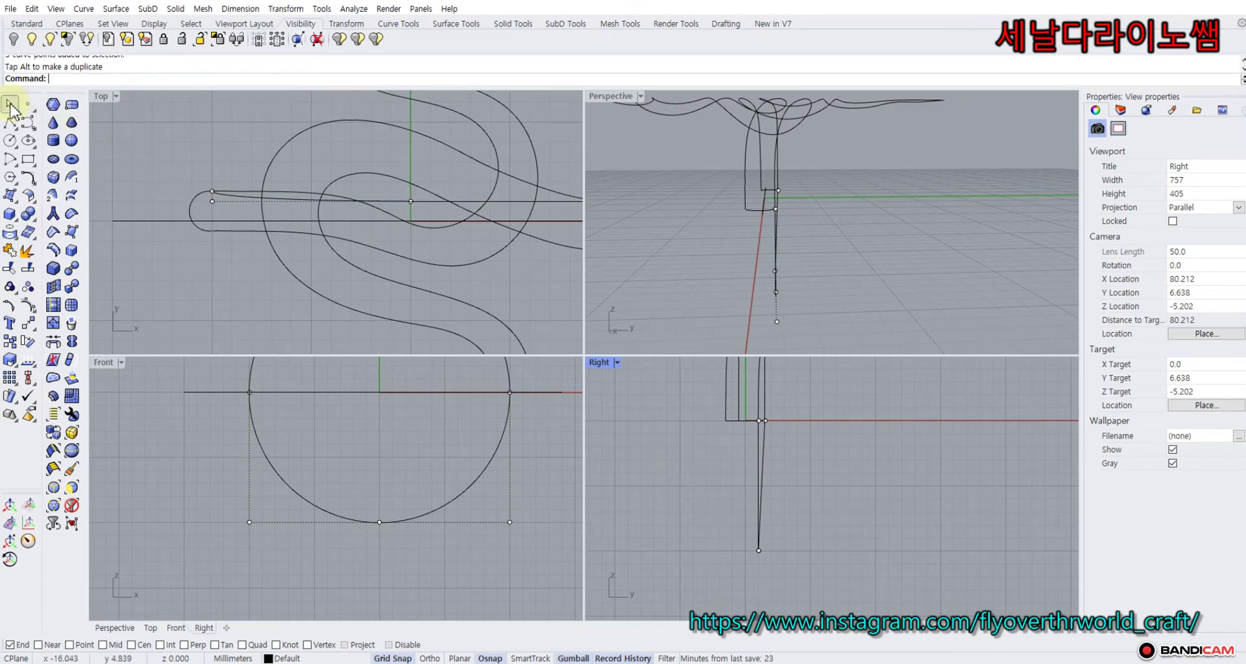
{"action": "key", "text": "Escape"}
{"action": "right_click_drag", "start_coordinate": [786, 237], "coordinate": [716, 234]}
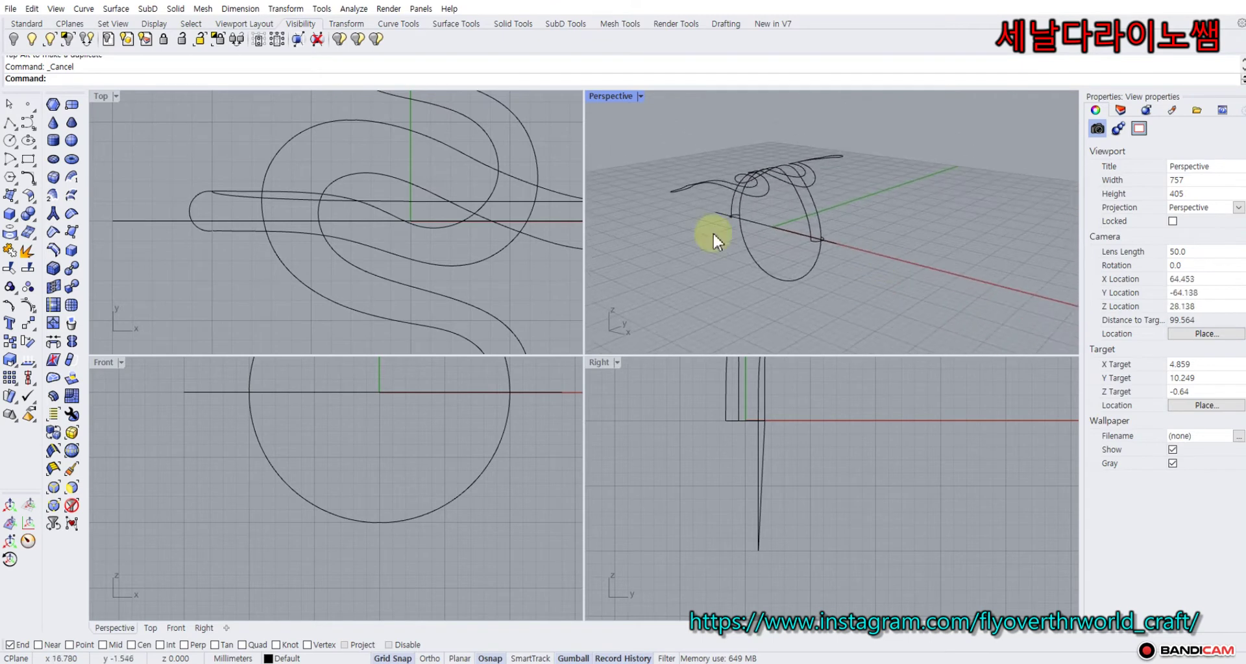
{"action": "left_click", "coordinate": [19, 166]}
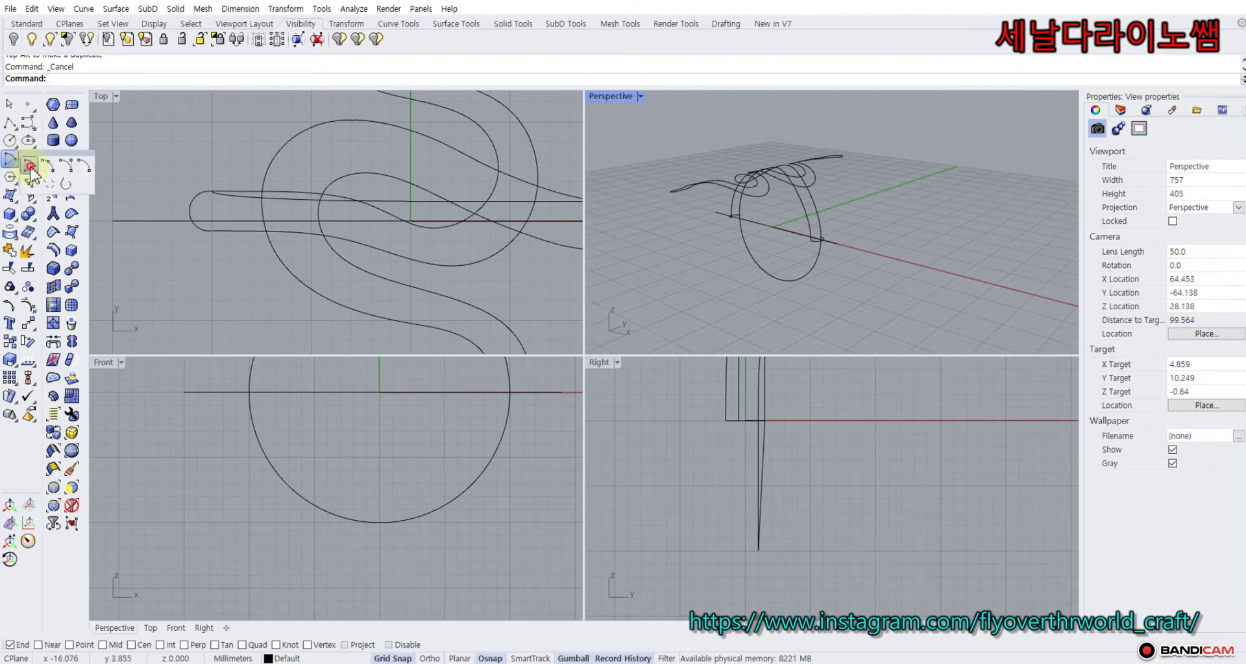
{"action": "left_click", "coordinate": [30, 167]}
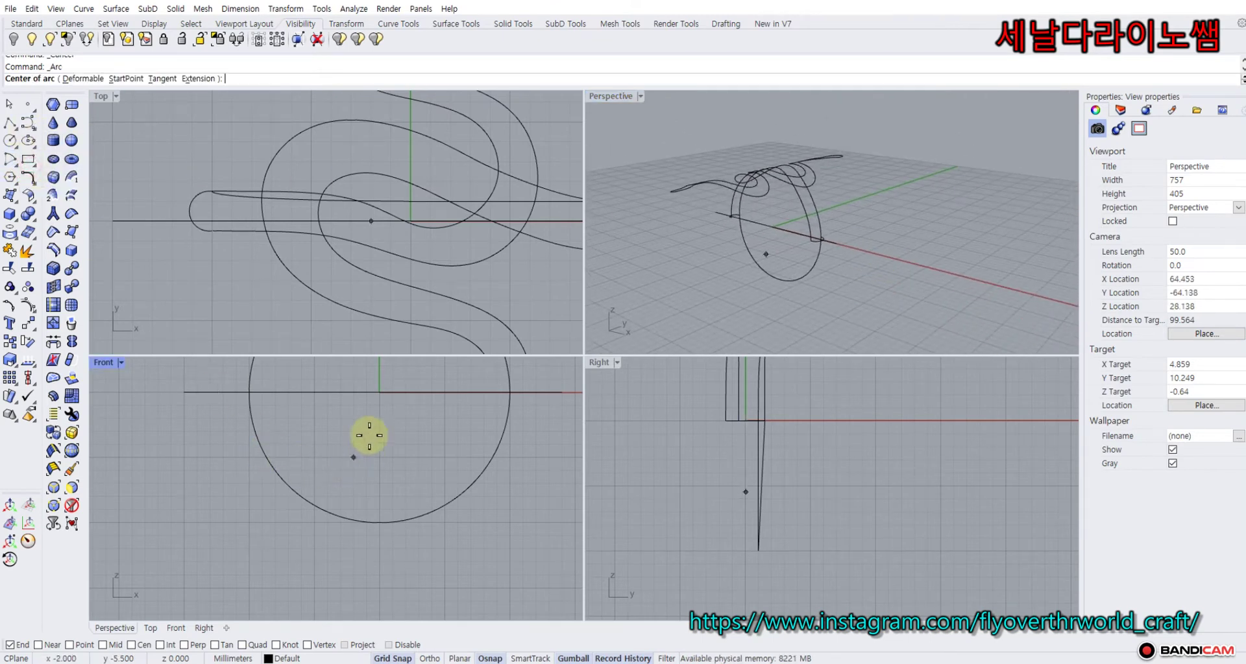
{"action": "left_click", "coordinate": [375, 393]}
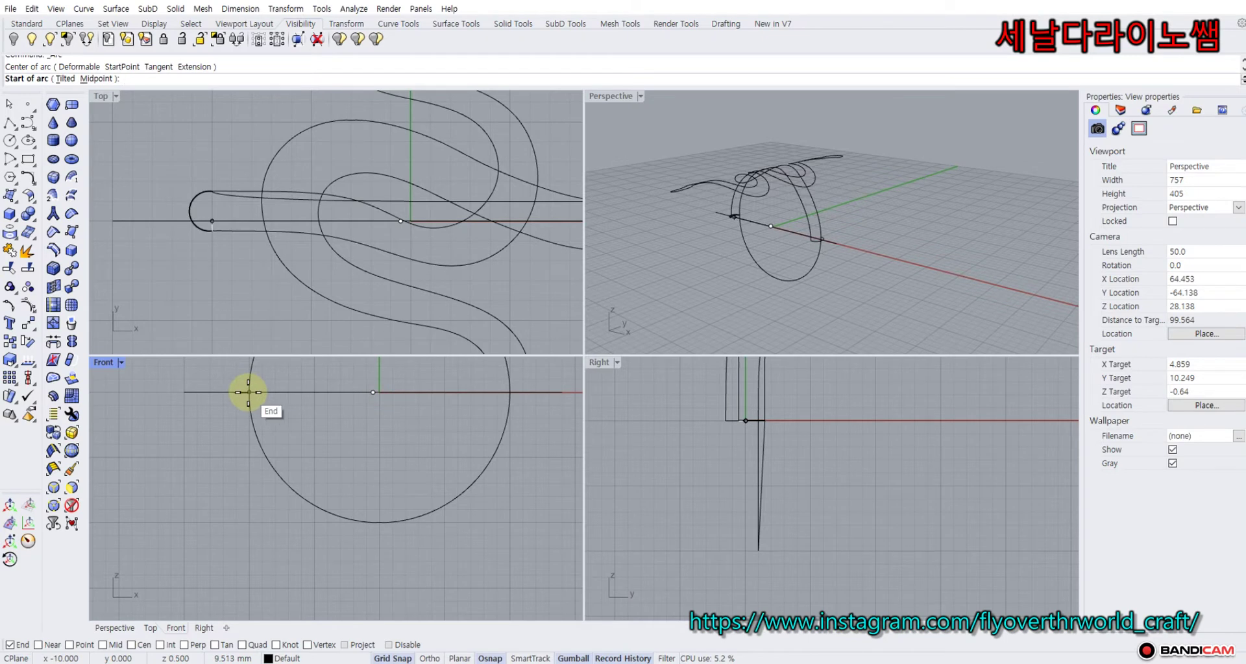
{"action": "left_click", "coordinate": [10, 645]}
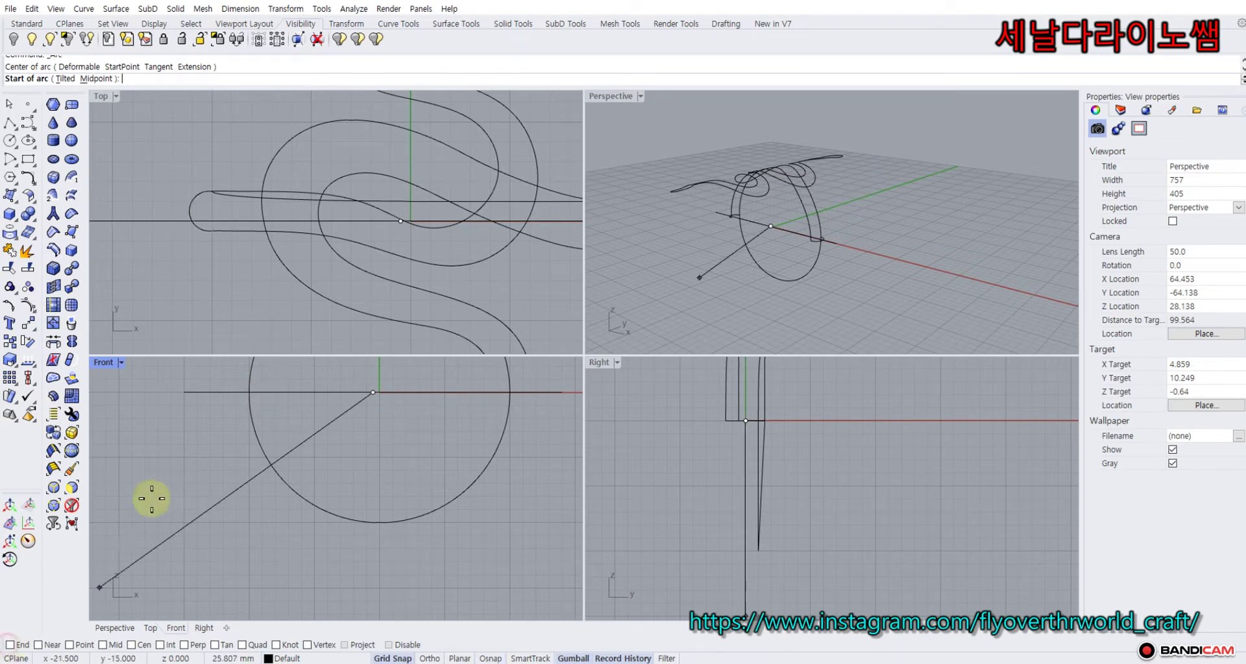
{"action": "left_click", "coordinate": [248, 393]}
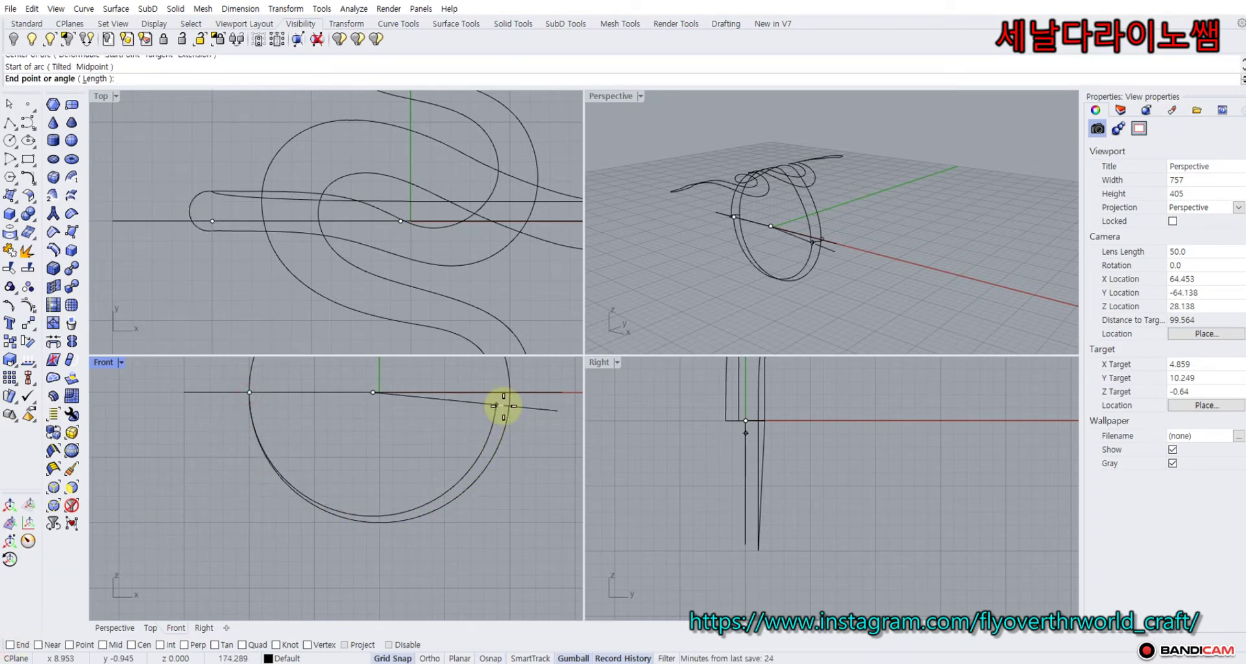
{"action": "key", "text": "Escape"}
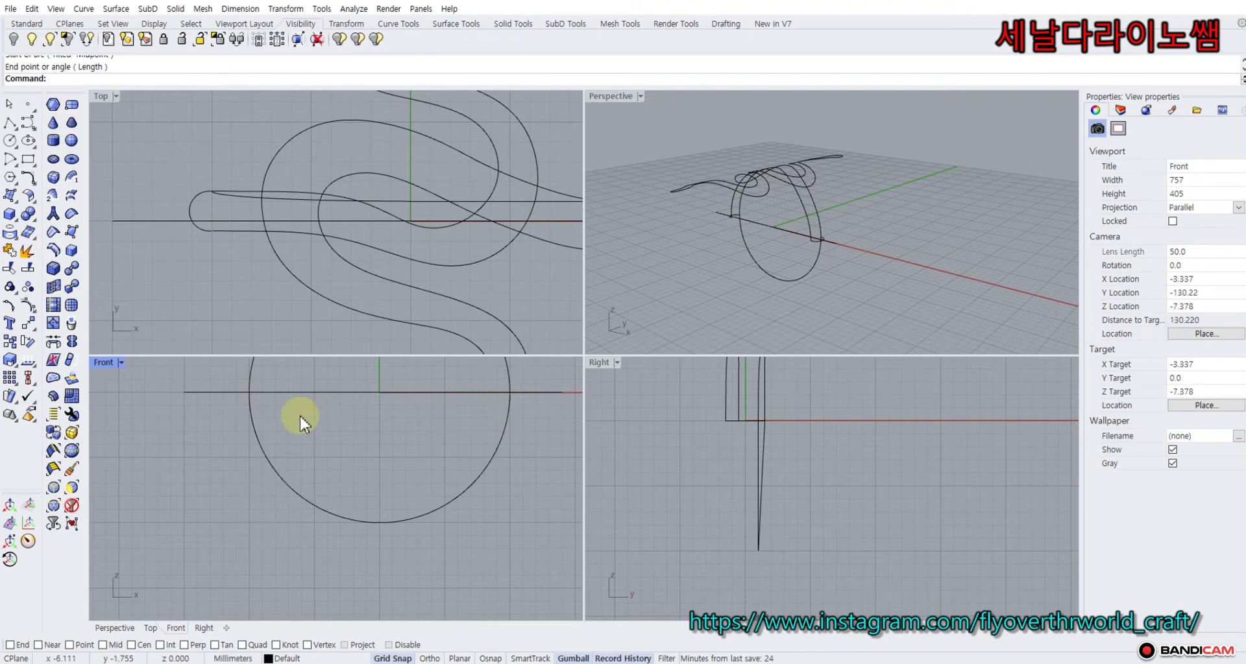
Draw a second lower semicircular arc in the front view, centred at the origin, from x −10 to x 10.
{"action": "right_click", "coordinate": [300, 416]}
{"action": "left_click", "coordinate": [379, 394]}
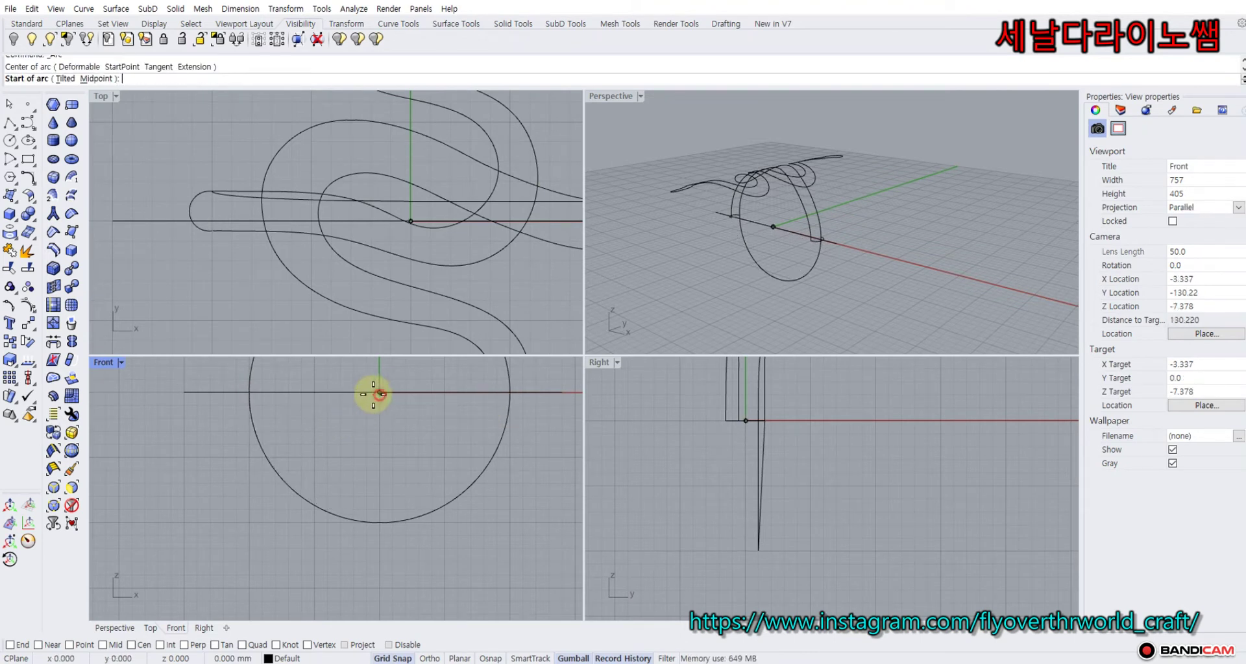
{"action": "left_click", "coordinate": [250, 392]}
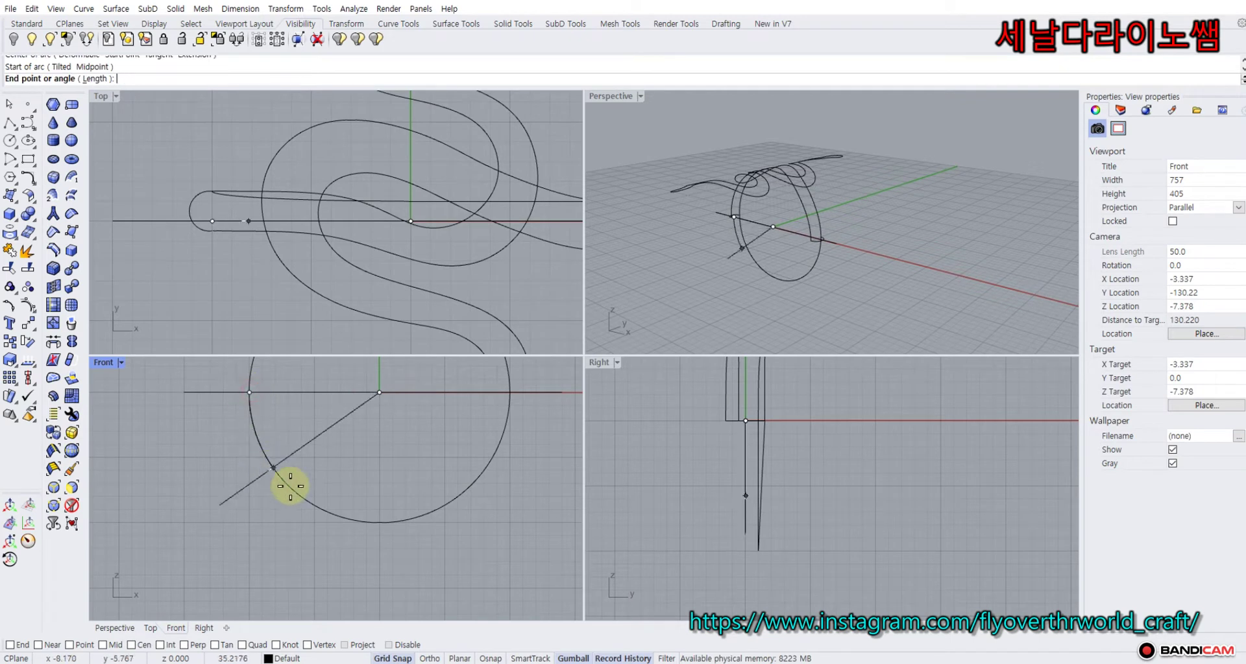
{"action": "left_click", "coordinate": [513, 393]}
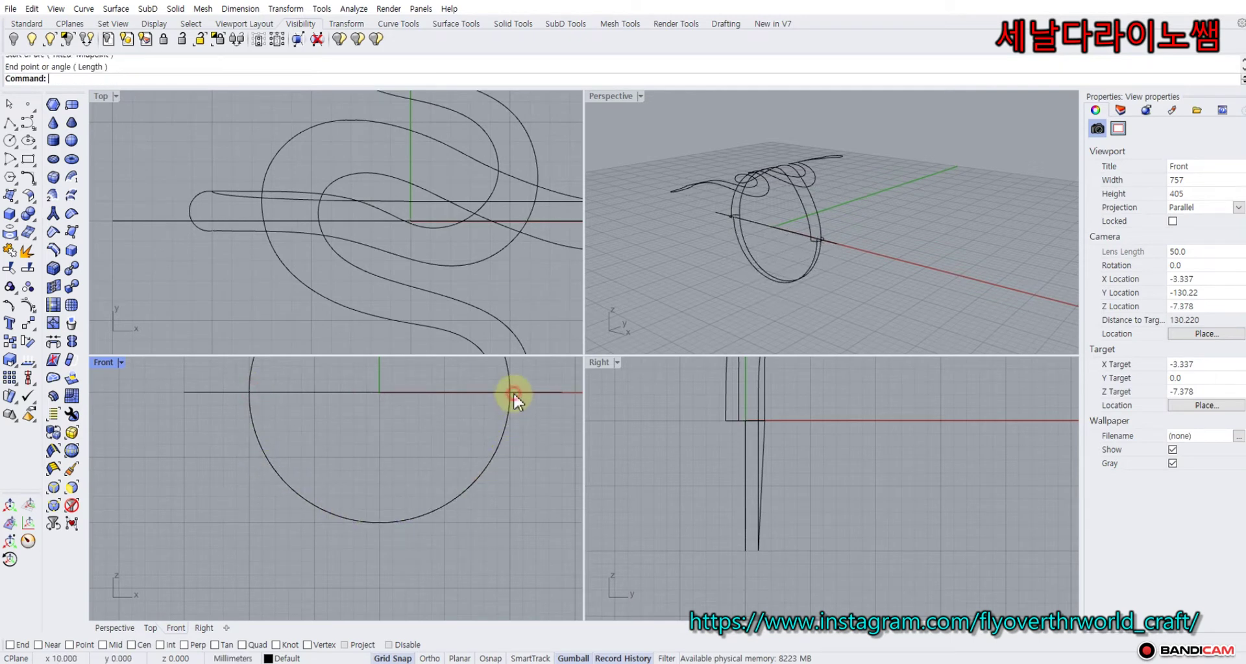
Show the new arc's control points, enable the End object snap and snap its −X end to the shank outline's −Y end.
{"action": "left_click", "coordinate": [354, 225]}
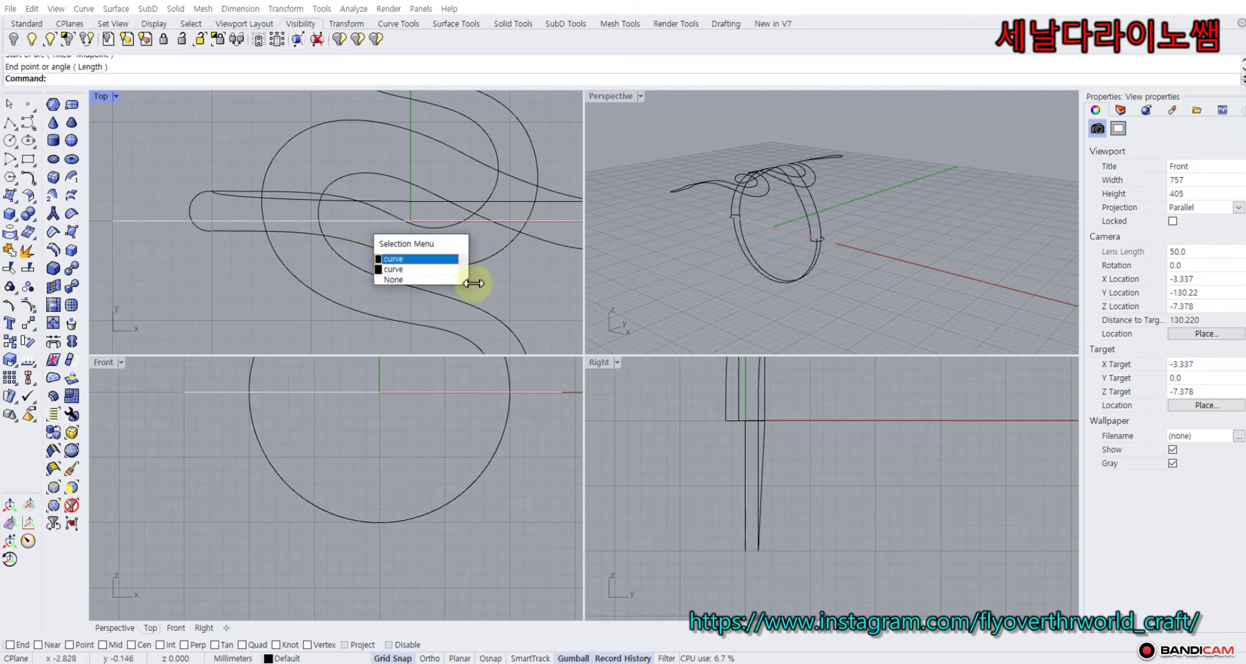
{"action": "left_click", "coordinate": [508, 290]}
{"action": "scroll", "coordinate": [758, 231], "scroll_direction": "up", "scroll_amount": 4}
{"action": "left_click", "coordinate": [722, 231]}
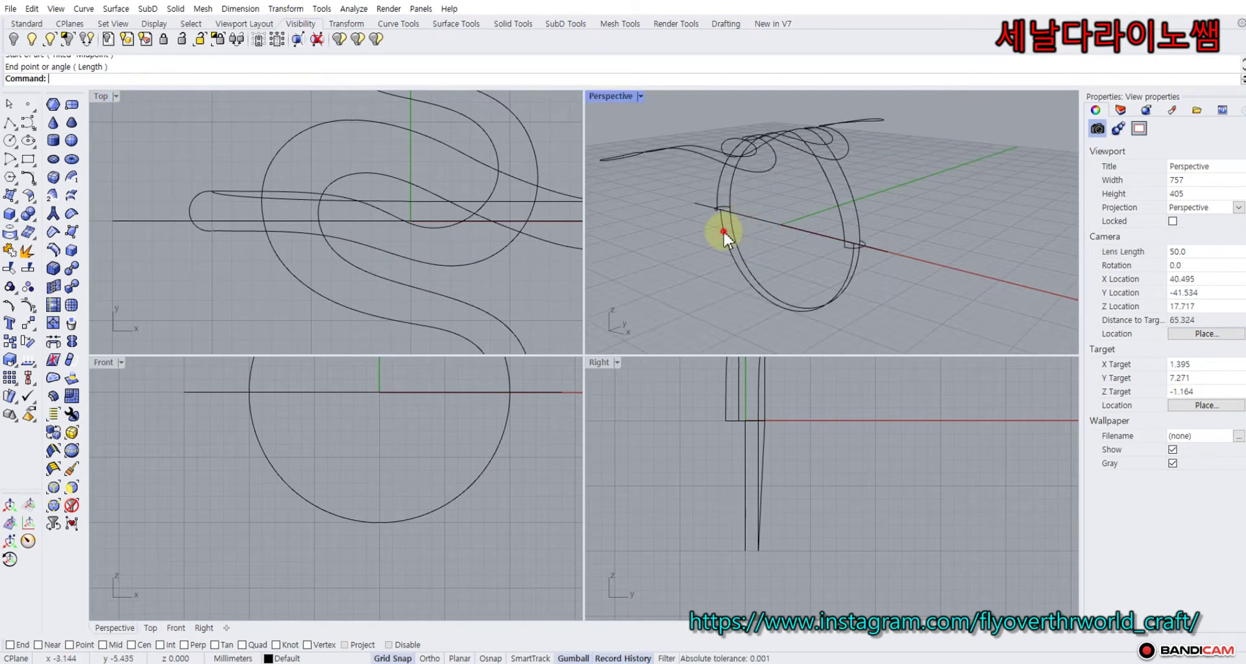
{"action": "left_click", "coordinate": [723, 229]}
{"action": "left_click", "coordinate": [27, 309]}
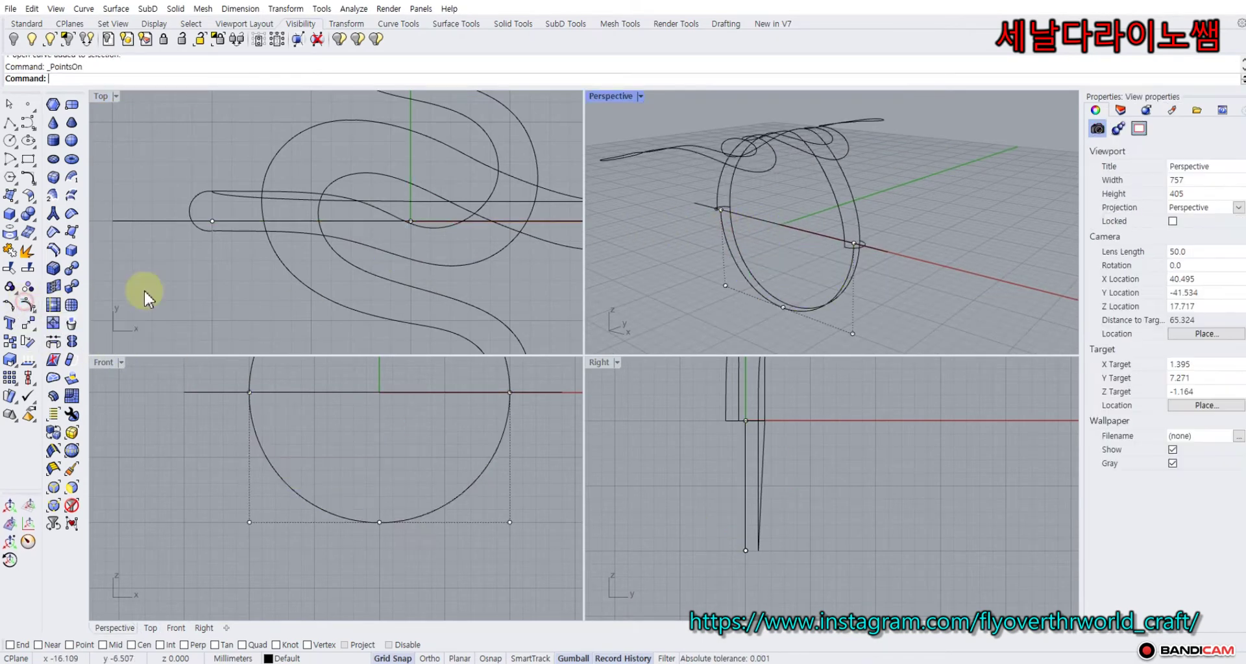
{"action": "scroll", "coordinate": [714, 205], "scroll_direction": "up", "scroll_amount": 5}
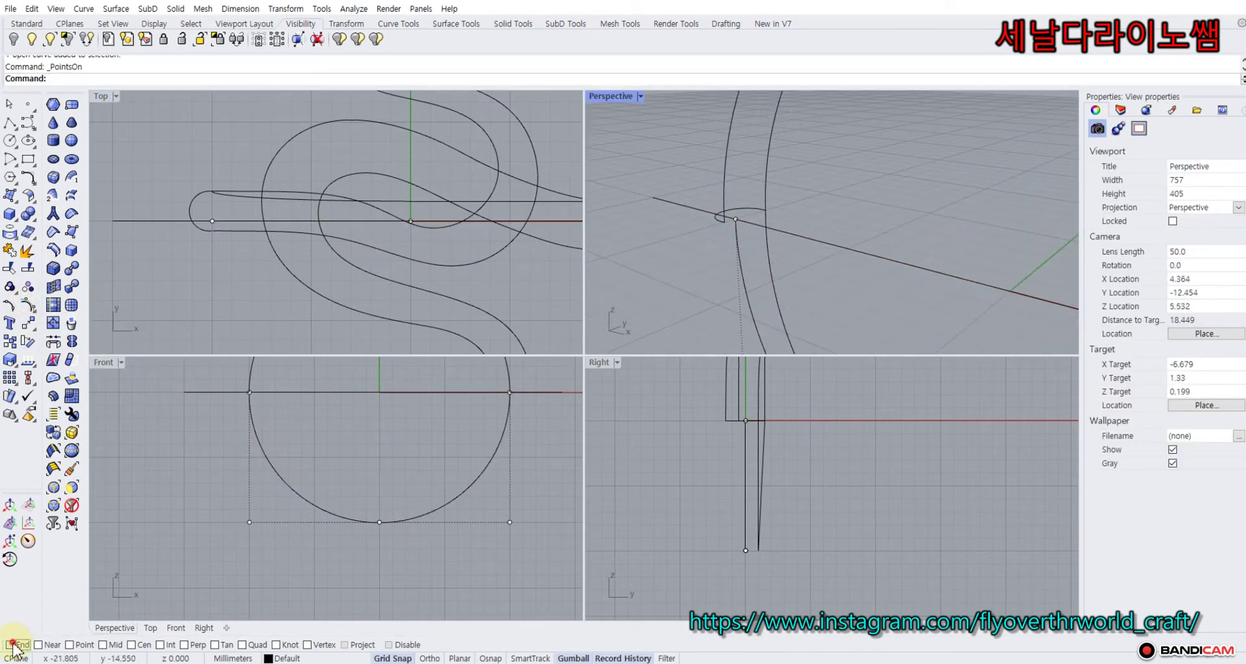
{"action": "left_click", "coordinate": [13, 646]}
{"action": "scroll", "coordinate": [745, 205], "scroll_direction": "up", "scroll_amount": 3}
{"action": "left_click", "coordinate": [732, 220]}
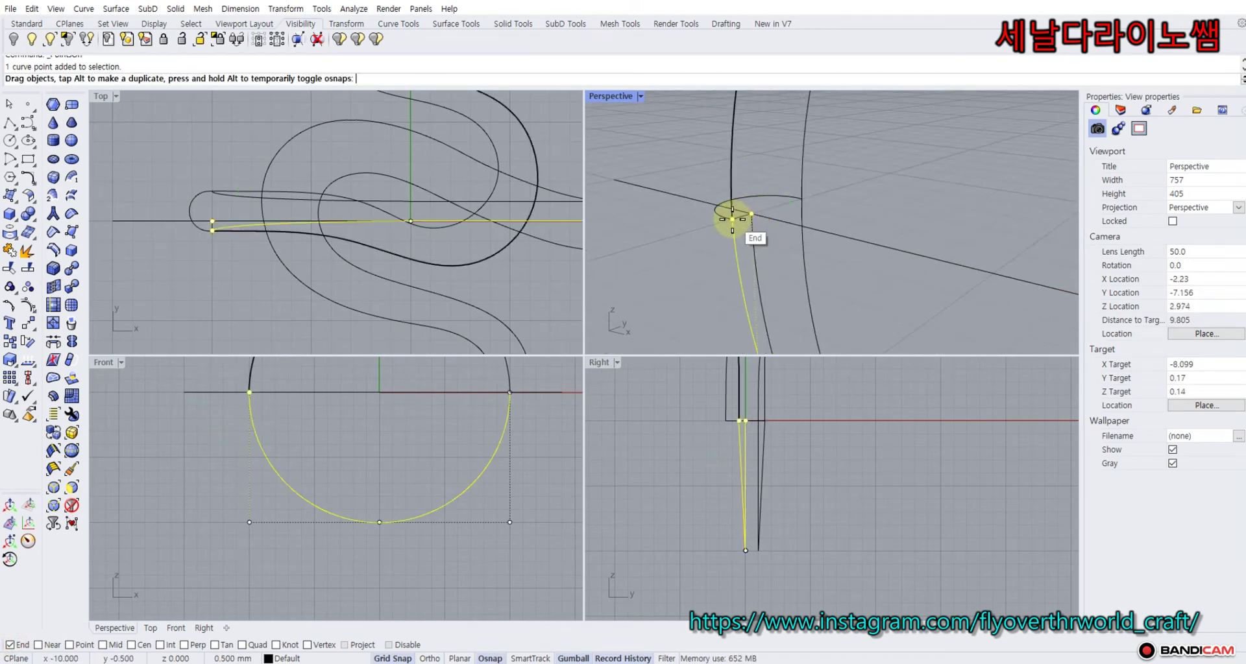
Snap the new arc's +X end point to the −Y end of the shank outline on that side.
{"action": "scroll", "coordinate": [670, 257], "scroll_direction": "down", "scroll_amount": 10}
{"action": "right_click_drag", "start_coordinate": [668, 258], "coordinate": [780, 247]}
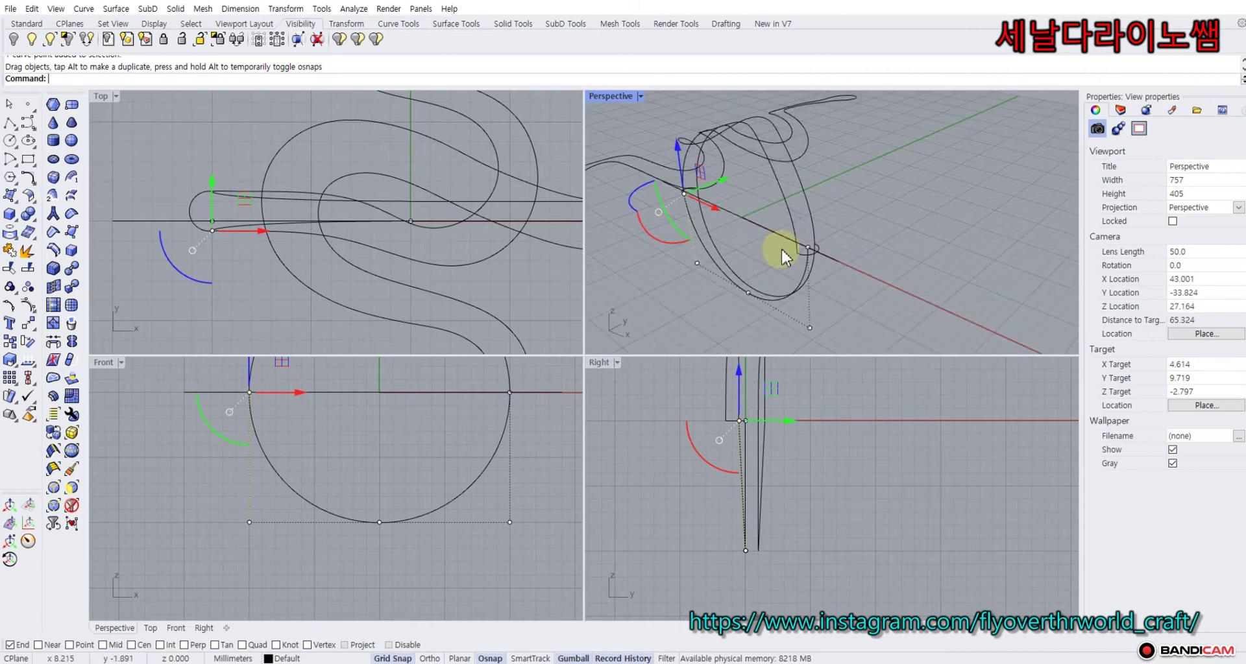
{"action": "scroll", "coordinate": [785, 243], "scroll_direction": "up", "scroll_amount": 5}
{"action": "left_click", "coordinate": [843, 246]}
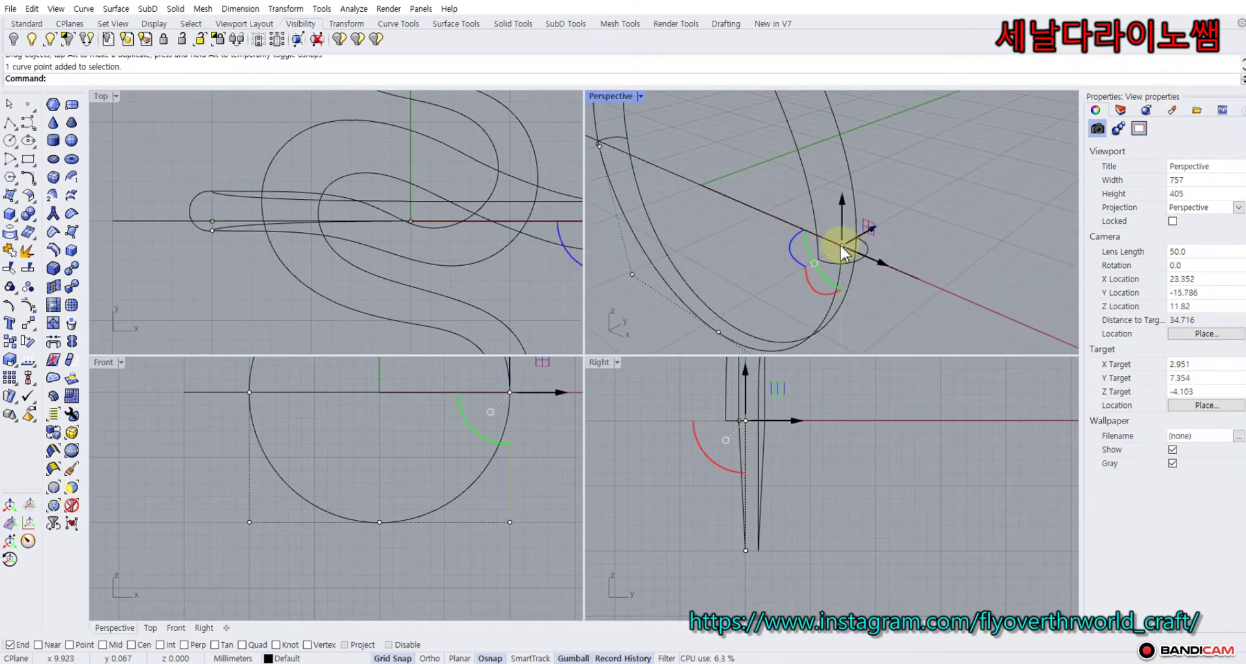
{"action": "left_click_drag", "start_coordinate": [840, 248], "coordinate": [819, 259]}
{"action": "left_click", "coordinate": [754, 250]}
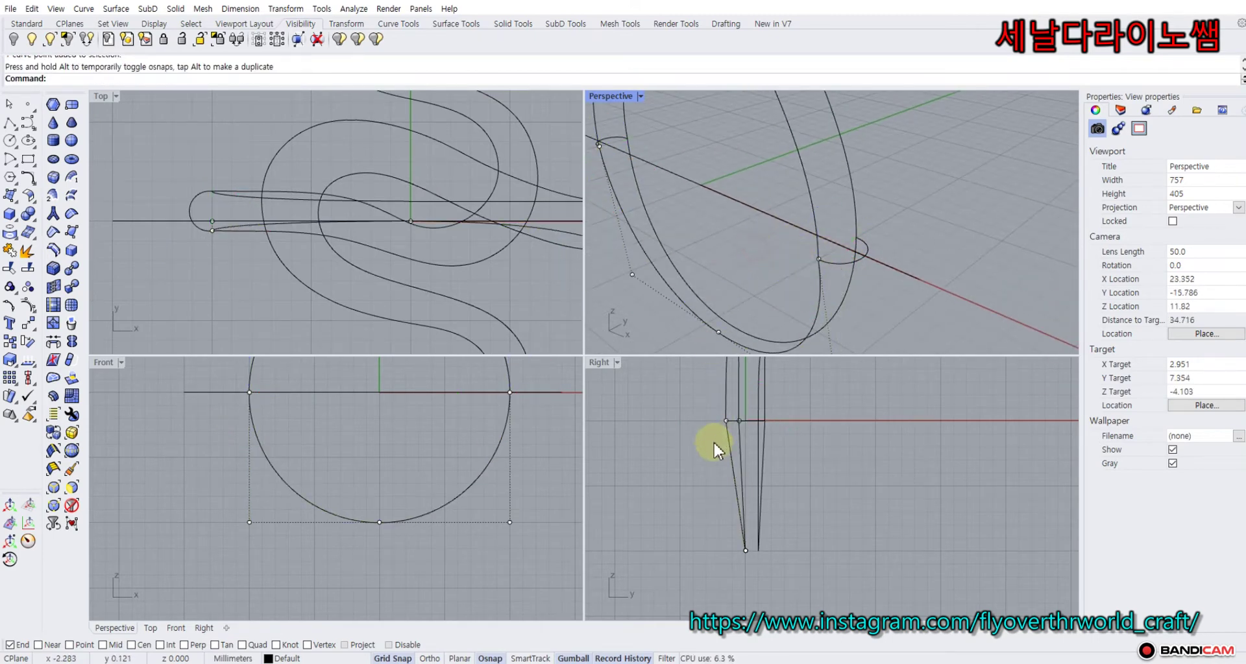
Move the new arc's three lowest control points toward −Y in the right view, midway between its two end points.
{"action": "left_click", "coordinate": [722, 528]}
{"action": "left_click_drag", "start_coordinate": [750, 558], "coordinate": [737, 519]}
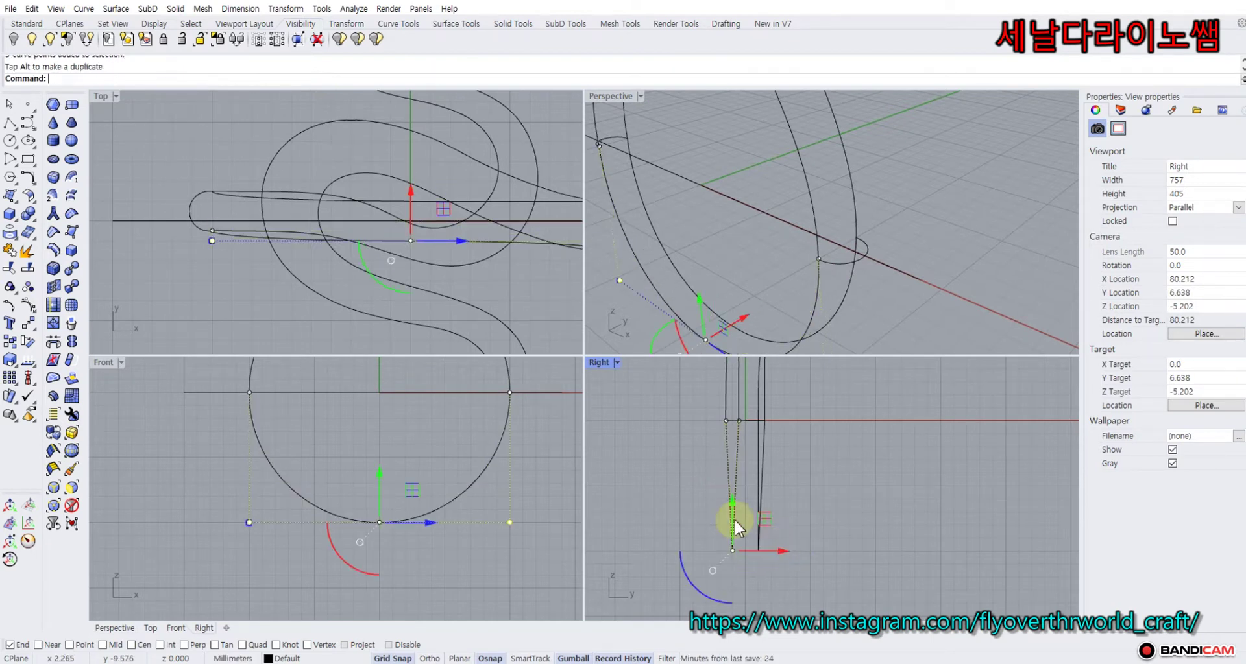
{"action": "left_click", "coordinate": [720, 503]}
Show the +Y arc's control points and move its three lowest ones outward in the right view, level with its −X end.
{"action": "scroll", "coordinate": [694, 480], "scroll_direction": "down", "scroll_amount": 4}
{"action": "scroll", "coordinate": [734, 519], "scroll_direction": "up", "scroll_amount": 8}
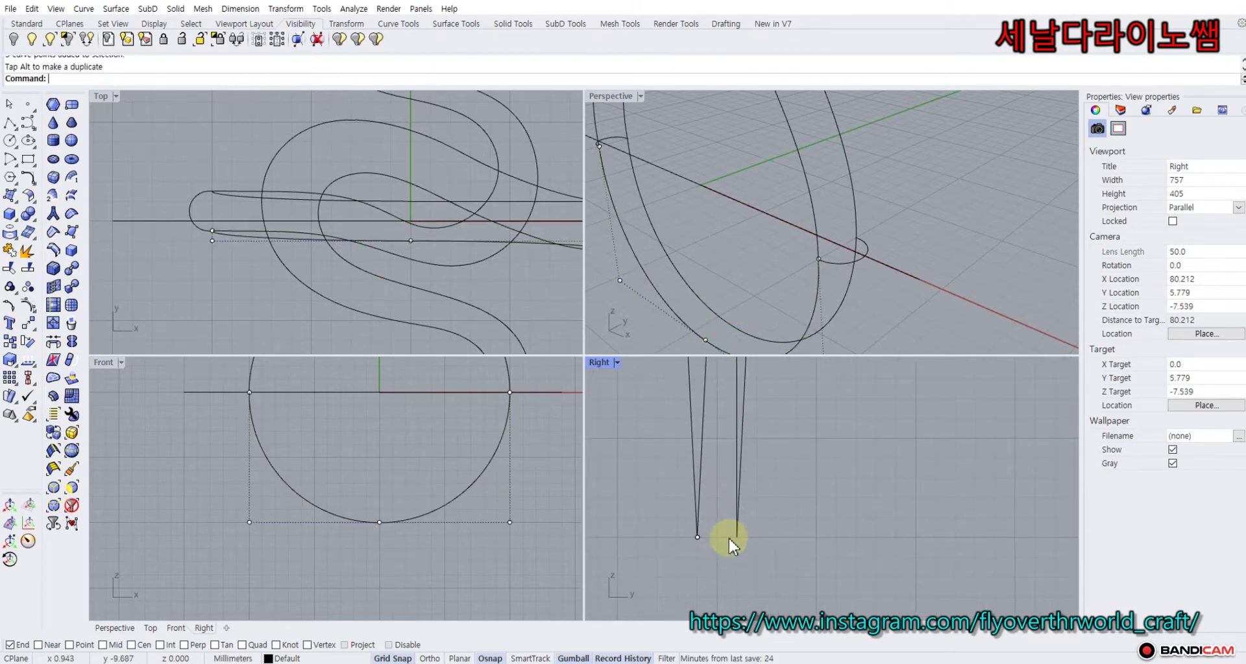
{"action": "left_click", "coordinate": [739, 529]}
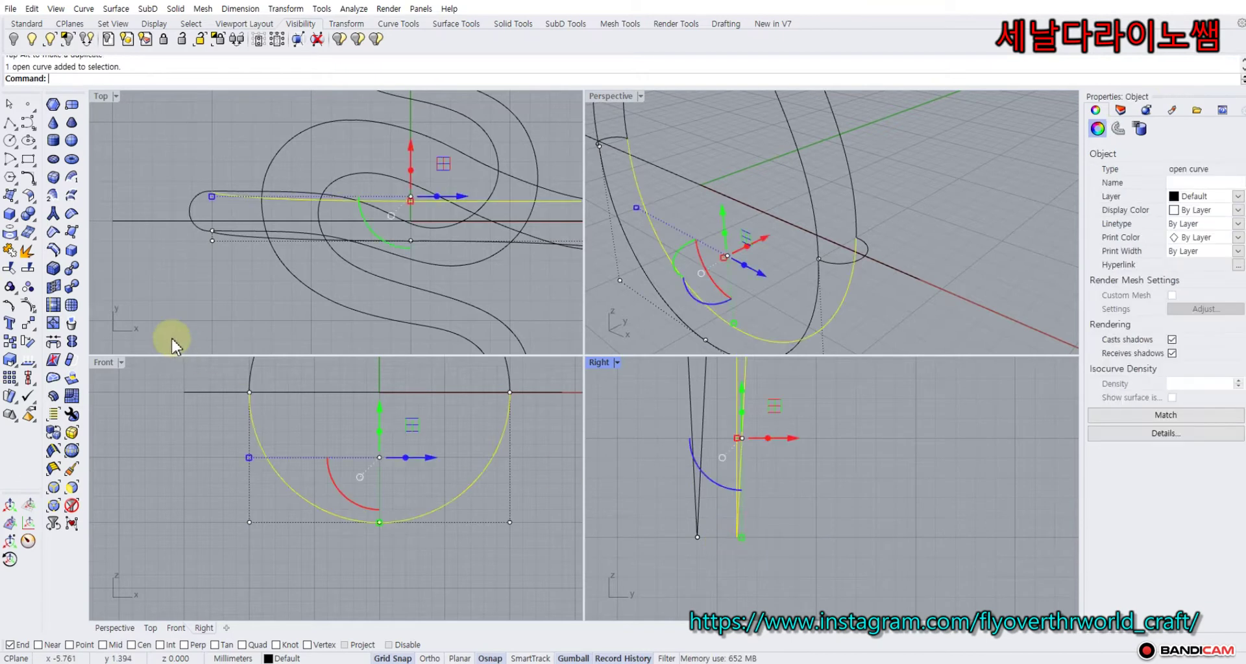
{"action": "left_click", "coordinate": [28, 305]}
{"action": "left_click_drag", "start_coordinate": [727, 531], "coordinate": [646, 539]}
{"action": "scroll", "coordinate": [748, 543], "scroll_direction": "up", "scroll_amount": 8}
{"action": "key", "text": "Escape"}
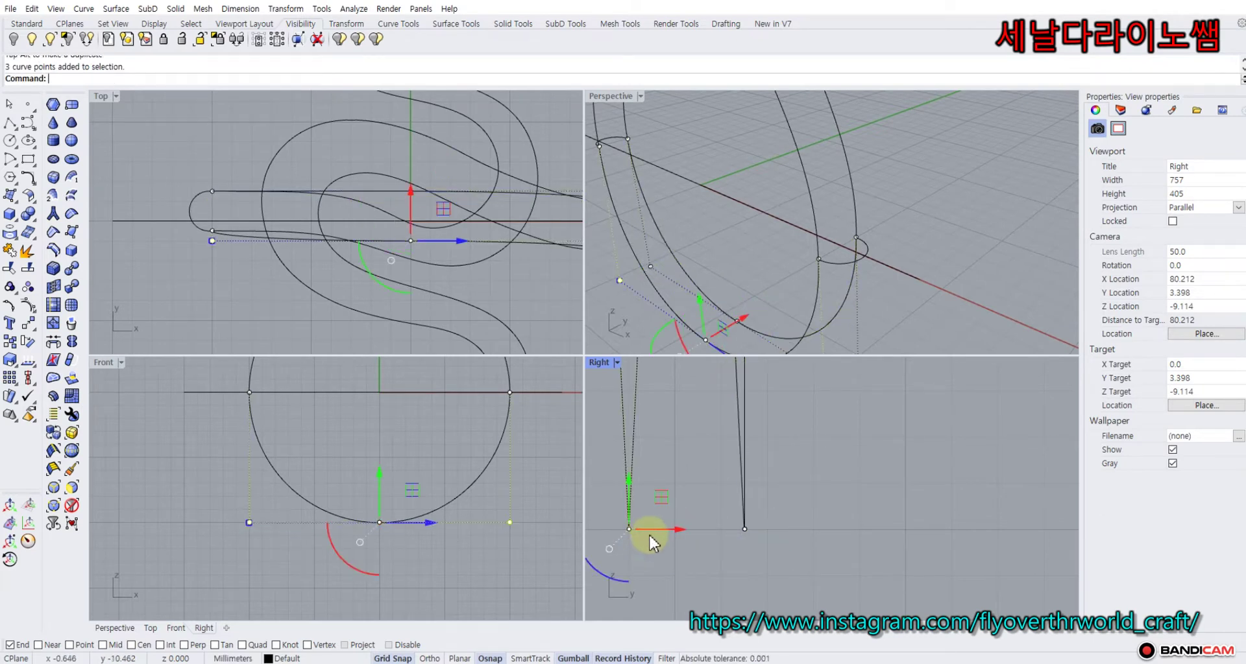
Move the −Y arc's three lowest control points further outward in the right view, level with its +X end.
{"action": "right_click_drag", "start_coordinate": [674, 525], "coordinate": [750, 519]}
{"action": "left_click_drag", "start_coordinate": [751, 521], "coordinate": [737, 520]}
{"action": "key", "text": "Escape"}
{"action": "scroll", "coordinate": [766, 458], "scroll_direction": "down", "scroll_amount": 5}
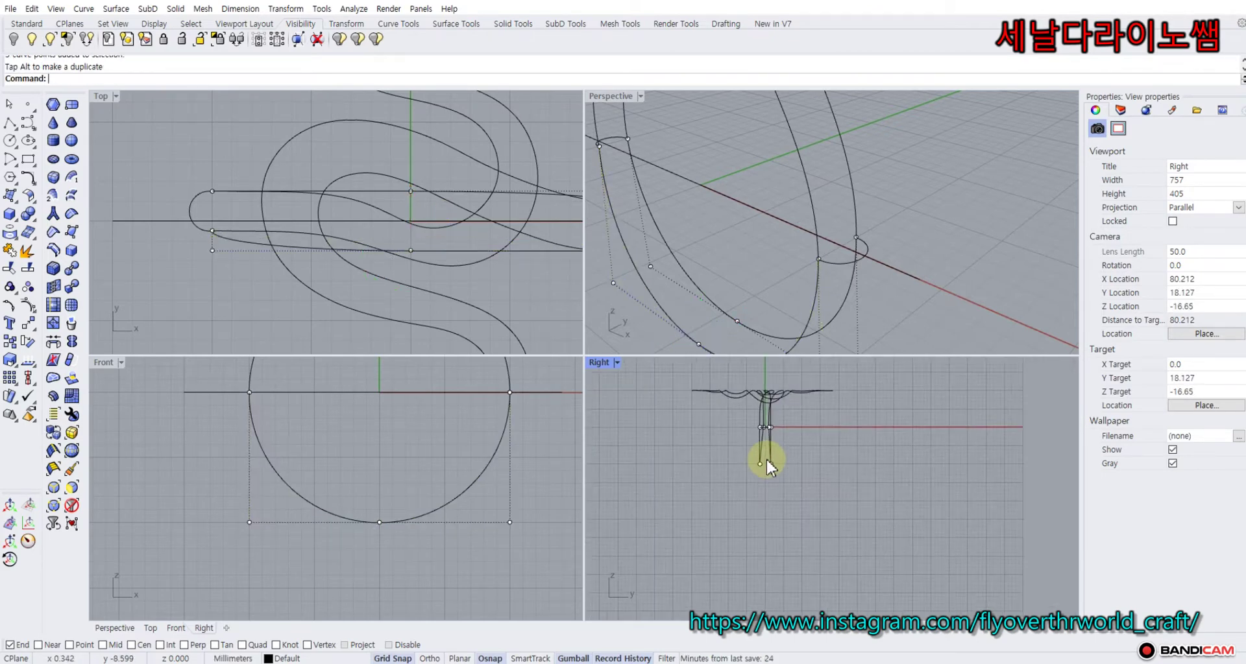
Hide the control points and sweep a surface along the two lower arcs, using the end profile on each side as cross section.
{"action": "right_click_drag", "start_coordinate": [743, 307], "coordinate": [918, 258]}
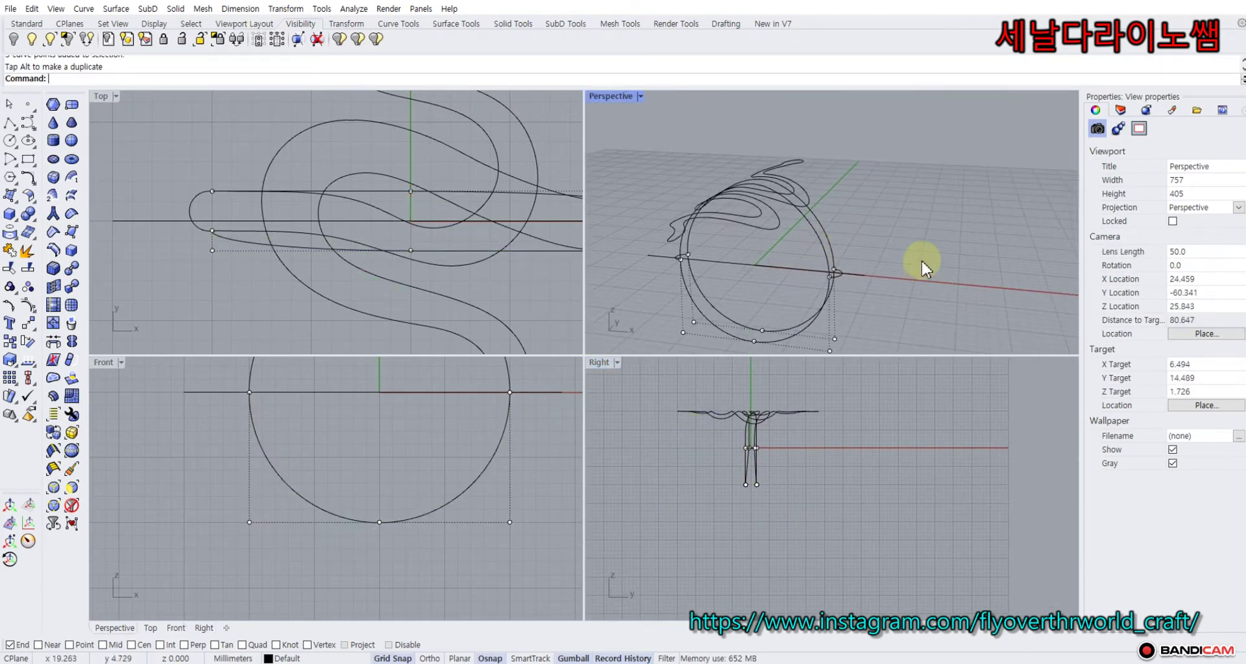
{"action": "key", "text": "F11"}
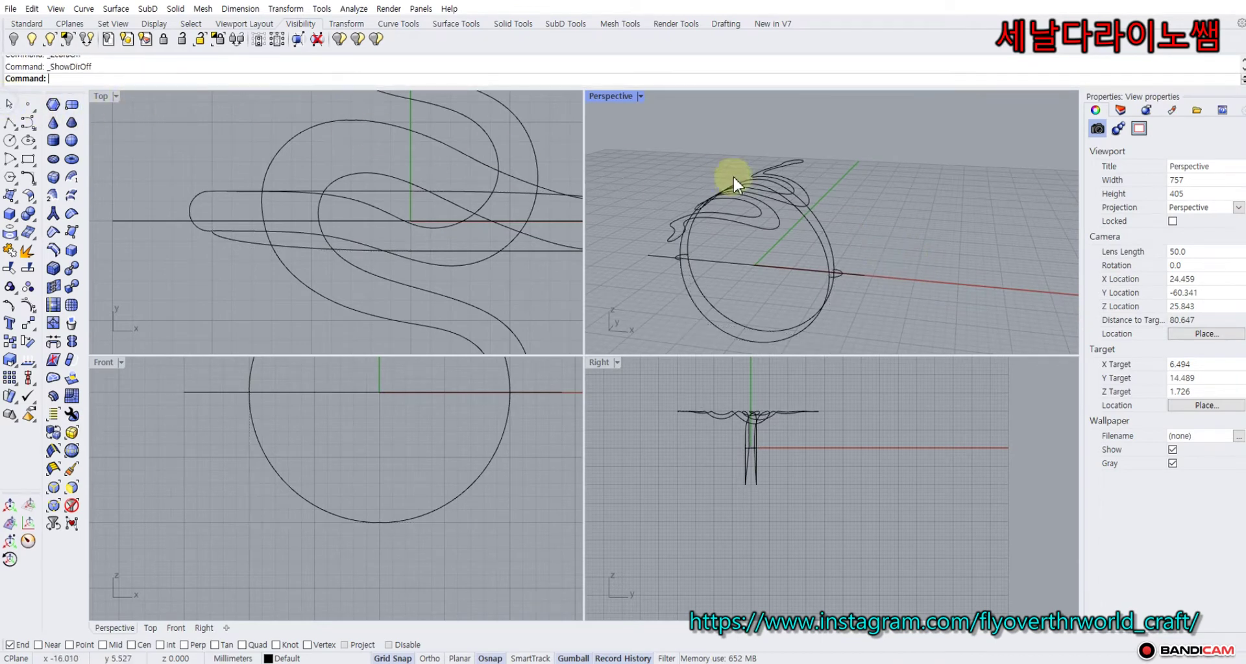
{"action": "double_click", "coordinate": [614, 95]}
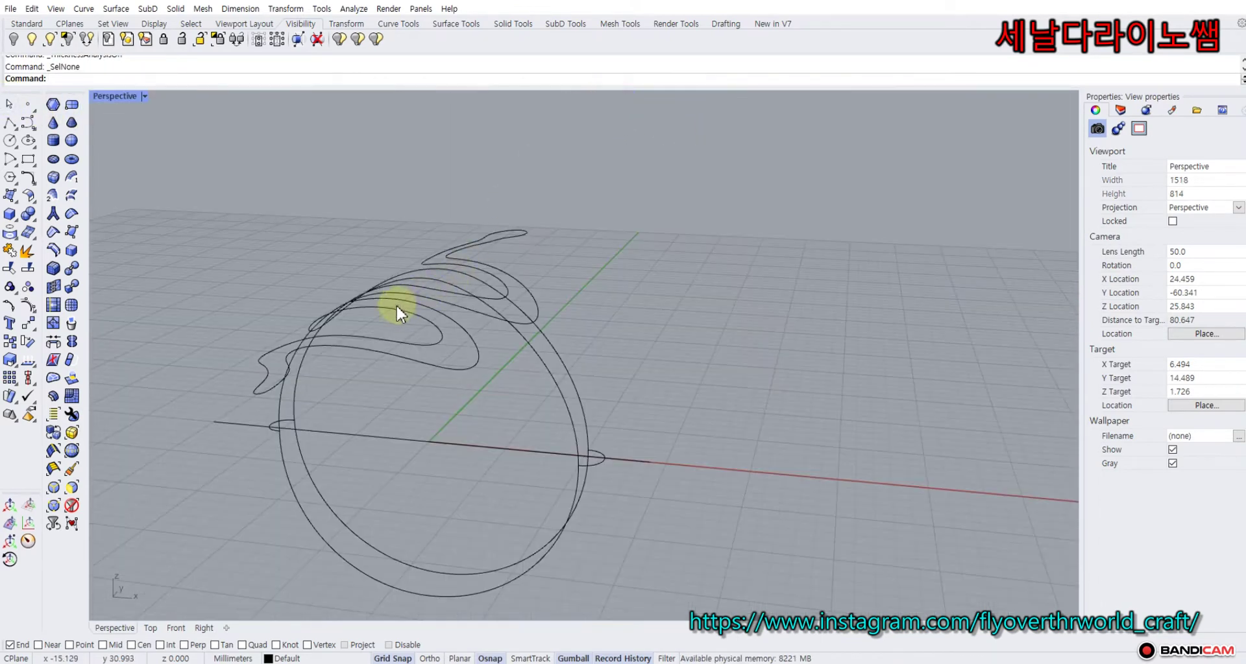
{"action": "right_click_drag", "start_coordinate": [397, 312], "coordinate": [119, 237]}
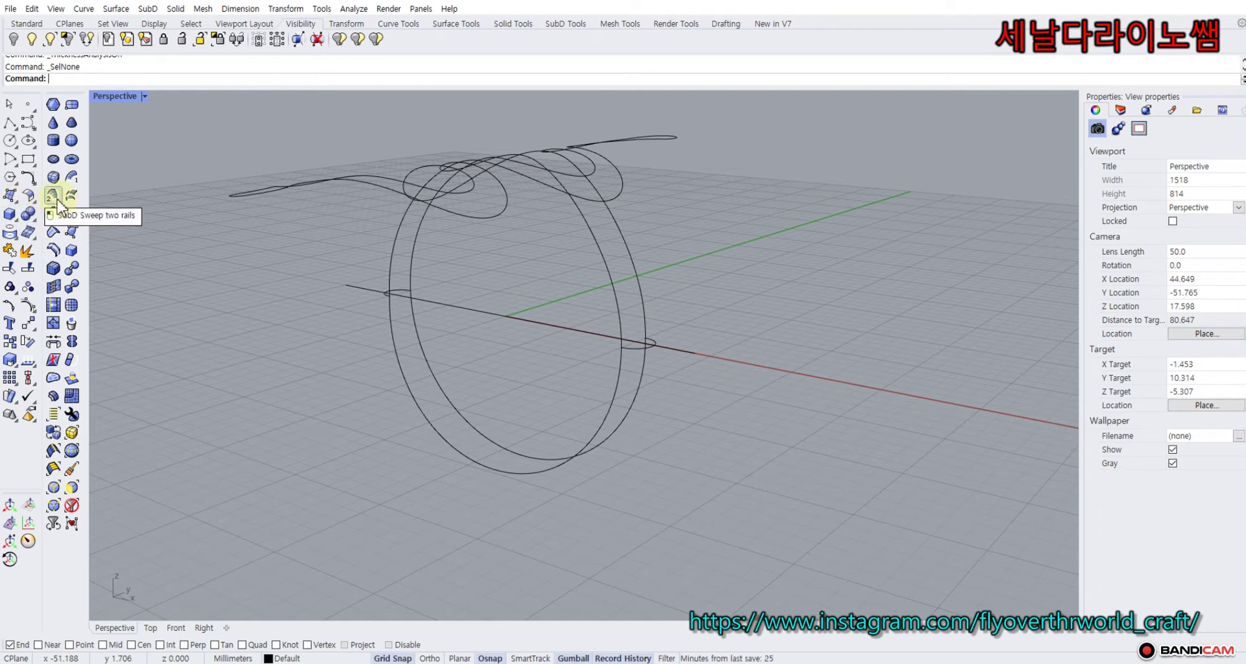
{"action": "left_click", "coordinate": [18, 211]}
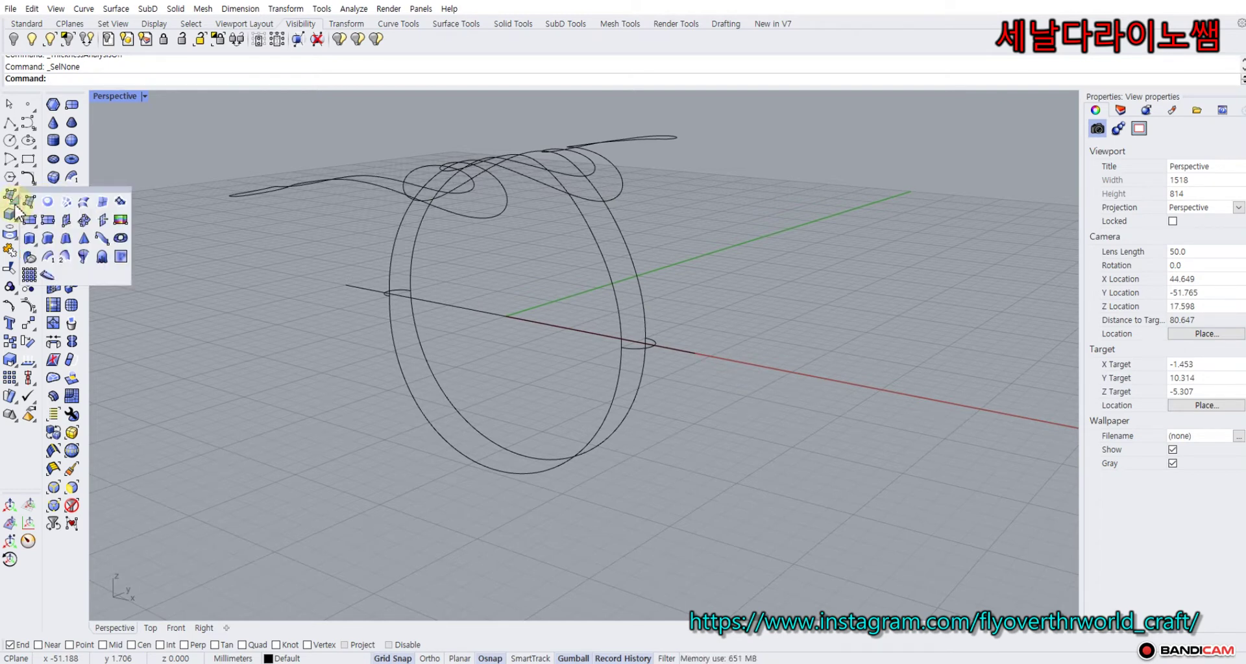
{"action": "left_click", "coordinate": [62, 258]}
{"action": "left_click", "coordinate": [415, 334]}
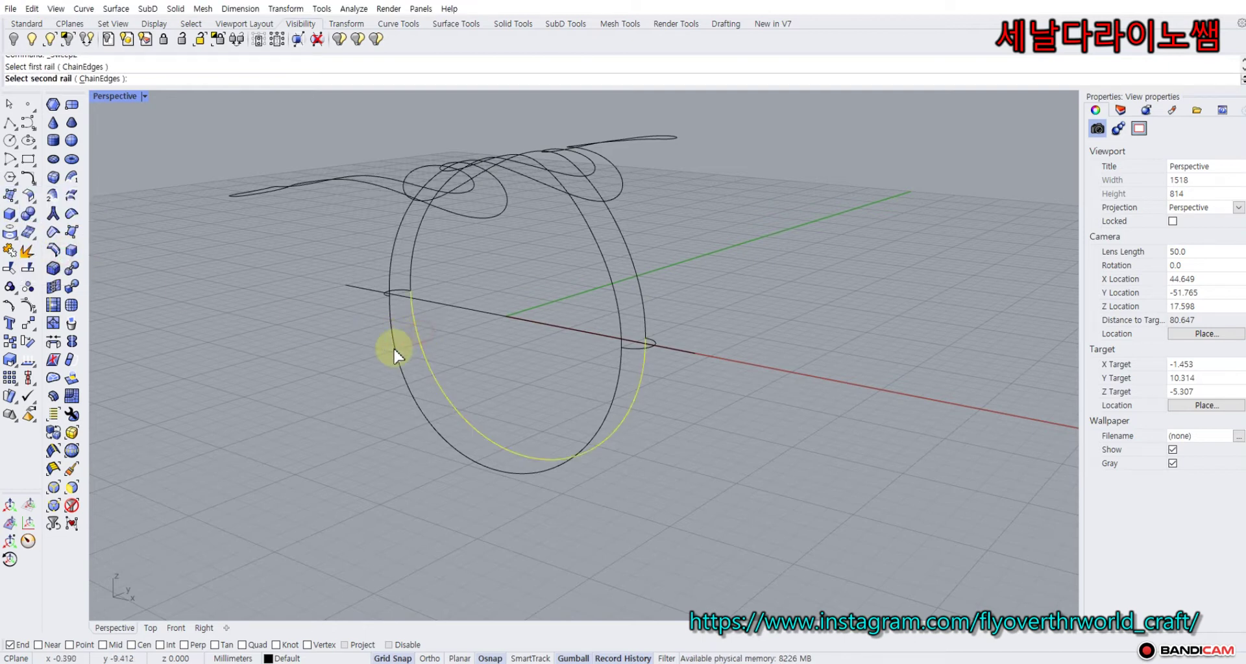
{"action": "left_click", "coordinate": [393, 348]}
{"action": "left_click", "coordinate": [397, 291]}
{"action": "left_click", "coordinate": [635, 353]}
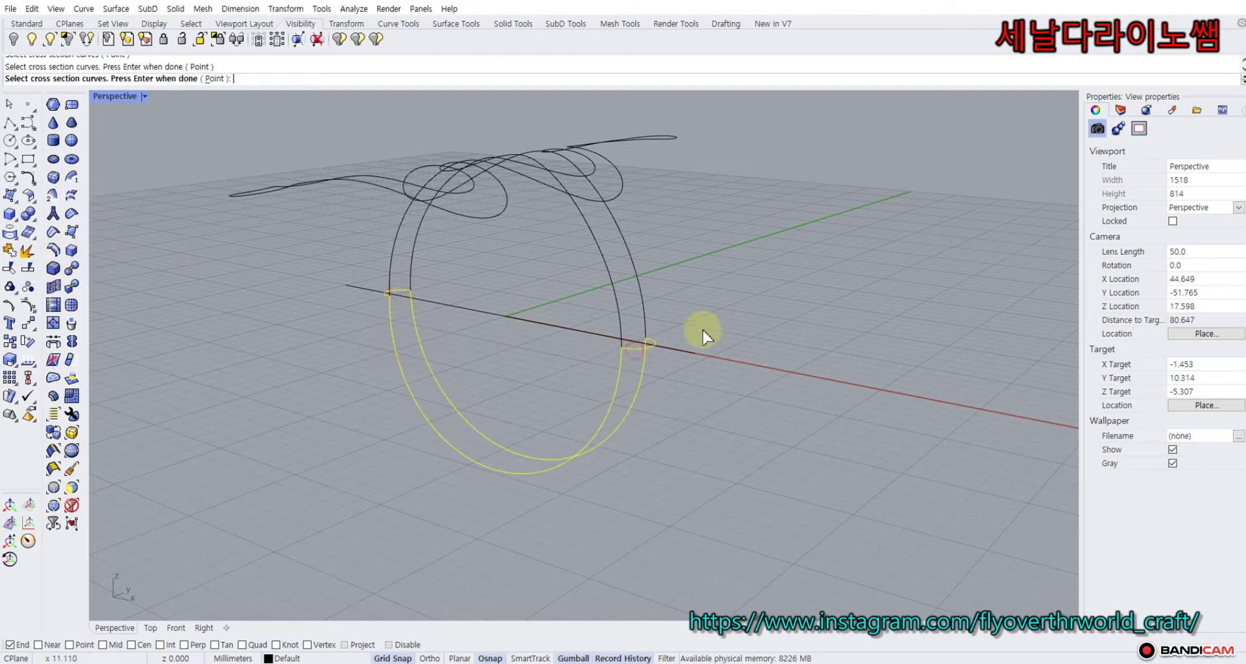
{"action": "key", "text": "Return"}
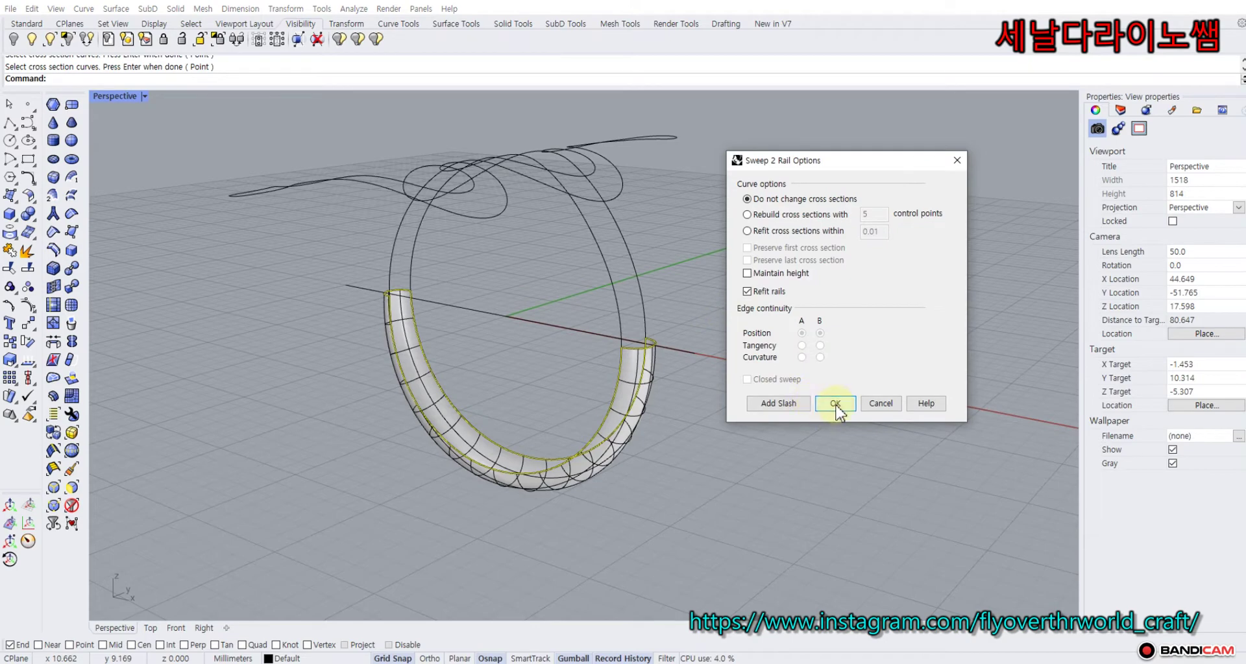
{"action": "left_click", "coordinate": [835, 405]}
Show the hidden bodies to check their join with the lower shank sweep, and undo both the showing and the sweep.
{"action": "right_click_drag", "start_coordinate": [574, 347], "coordinate": [308, 347]}
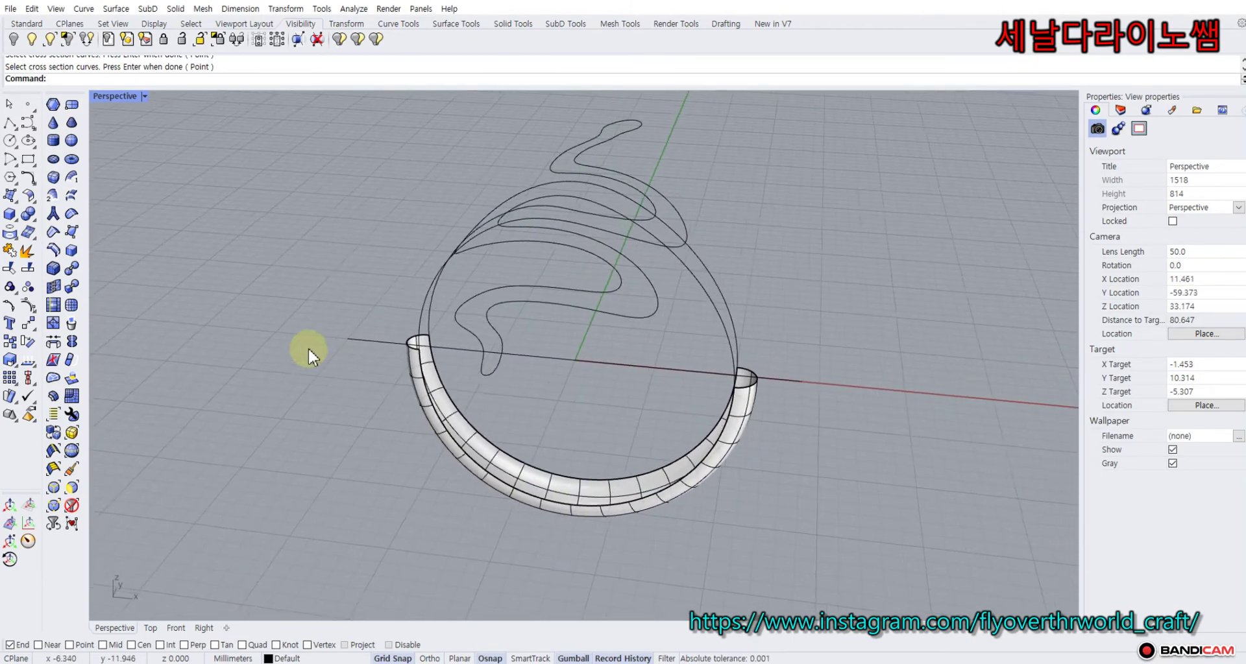
{"action": "left_click", "coordinate": [31, 39]}
{"action": "right_click_drag", "start_coordinate": [267, 306], "coordinate": [644, 298]}
{"action": "right_click_drag", "start_coordinate": [720, 314], "coordinate": [749, 344]}
{"action": "key", "text": "ctrl+z"}
{"action": "key", "text": "ctrl+z"}
Show the control points of both lower arcs to examine their spacing.
{"action": "left_click", "coordinate": [734, 349]}
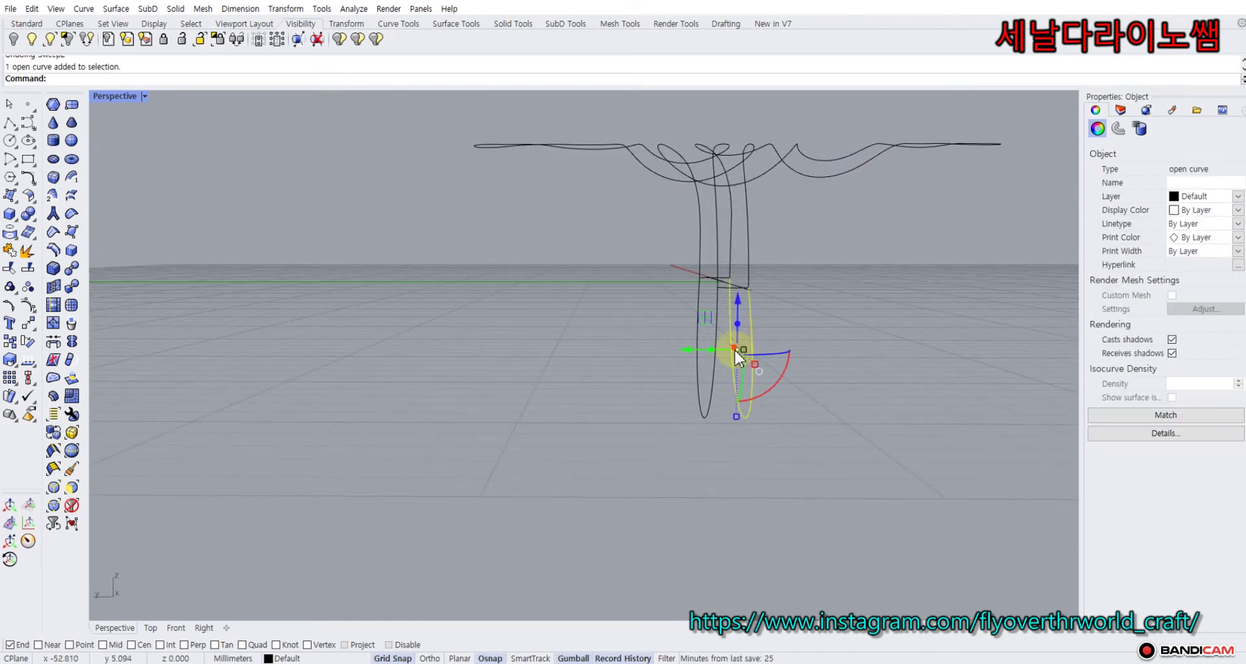
{"action": "left_click", "coordinate": [714, 380], "text": "shift"}
{"action": "left_click", "coordinate": [31, 308]}
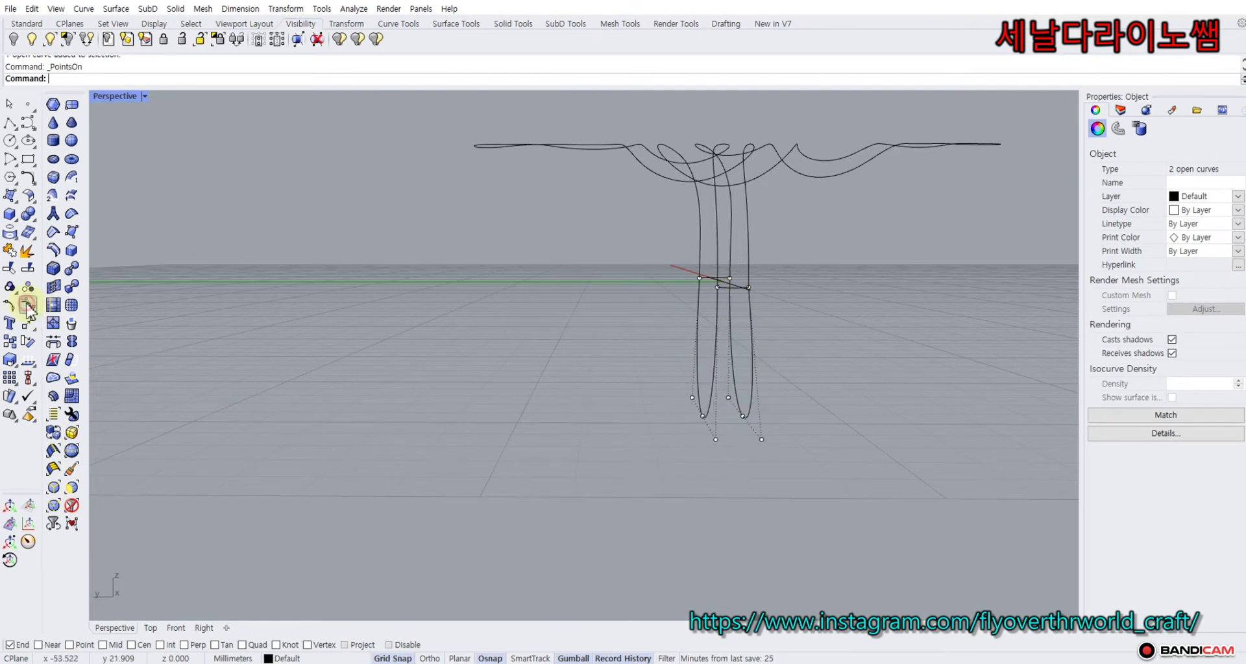
{"action": "right_click_drag", "start_coordinate": [563, 364], "coordinate": [537, 361]}
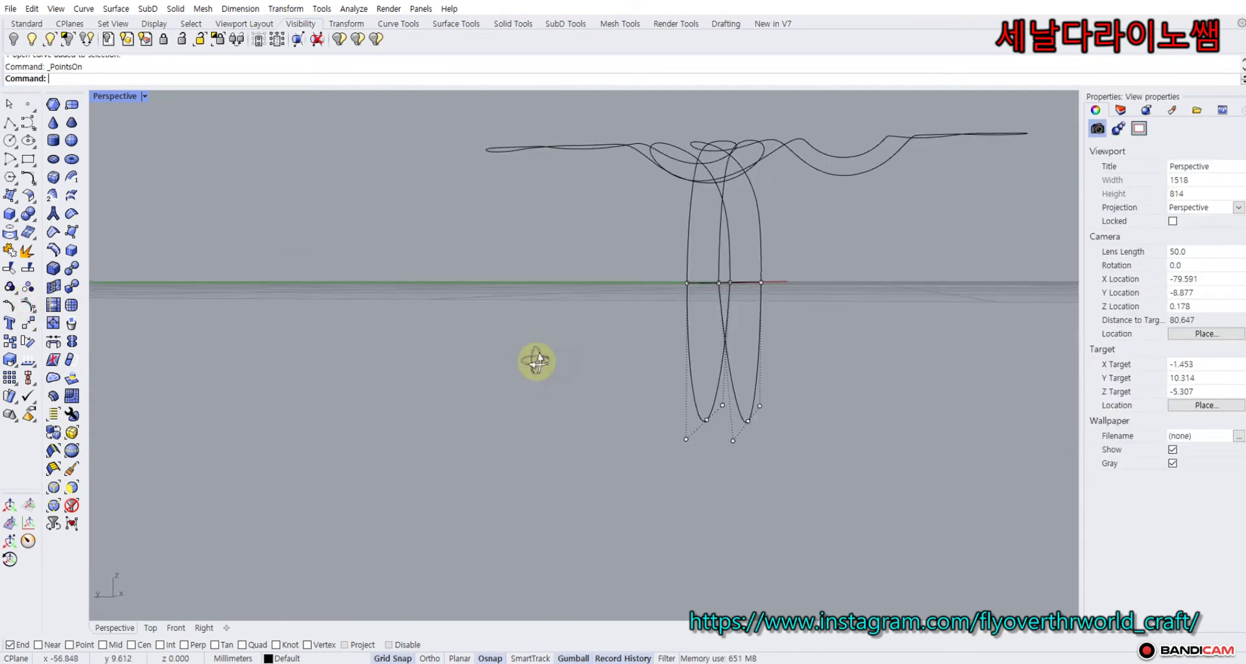
{"action": "left_click", "coordinate": [32, 180]}
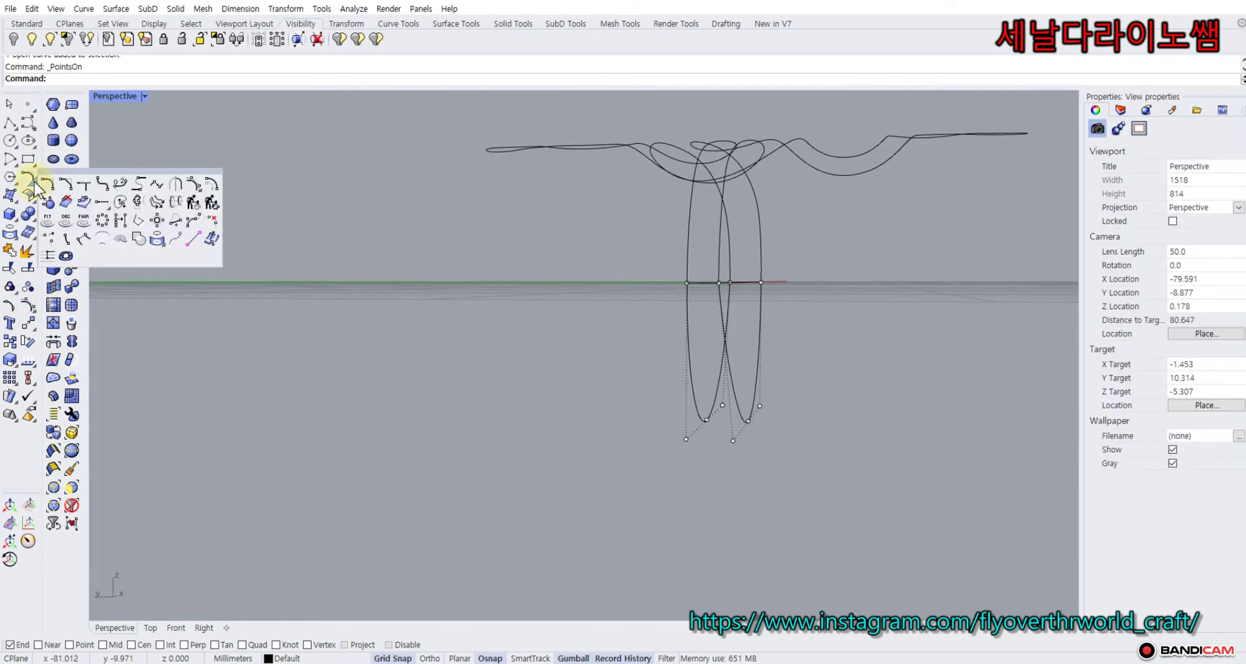
{"action": "left_click", "coordinate": [195, 201]}
{"action": "left_click", "coordinate": [35, 181]}
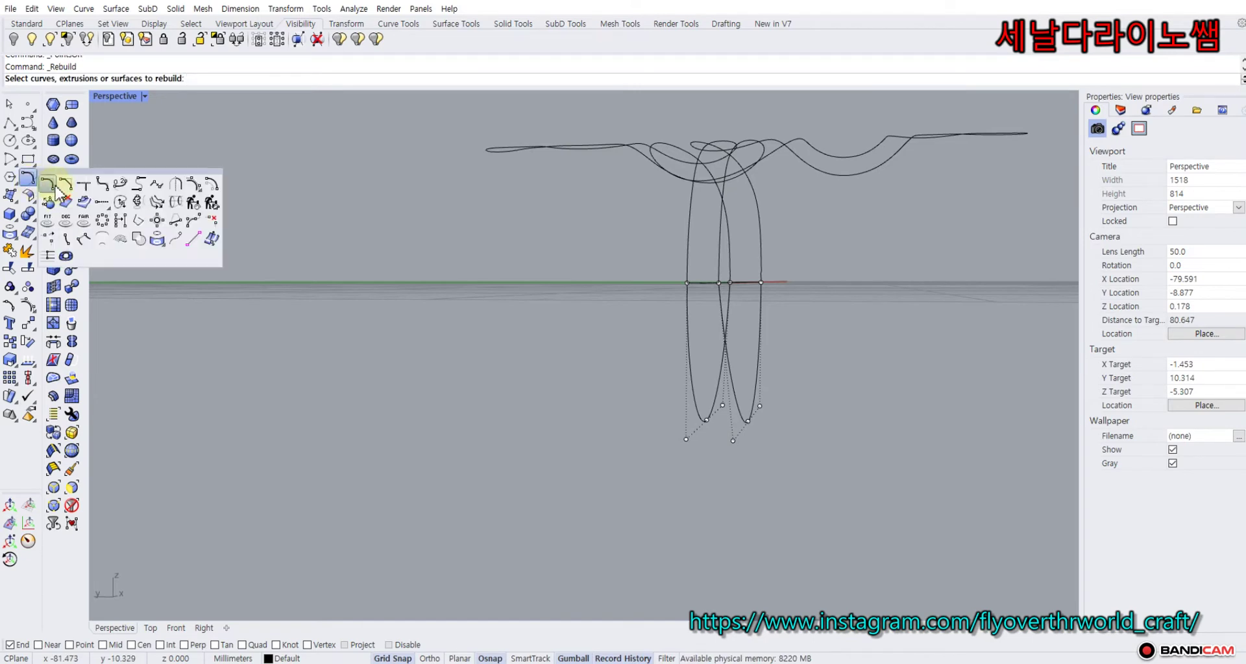
{"action": "left_click", "coordinate": [193, 201]}
{"action": "left_click", "coordinate": [317, 271]}
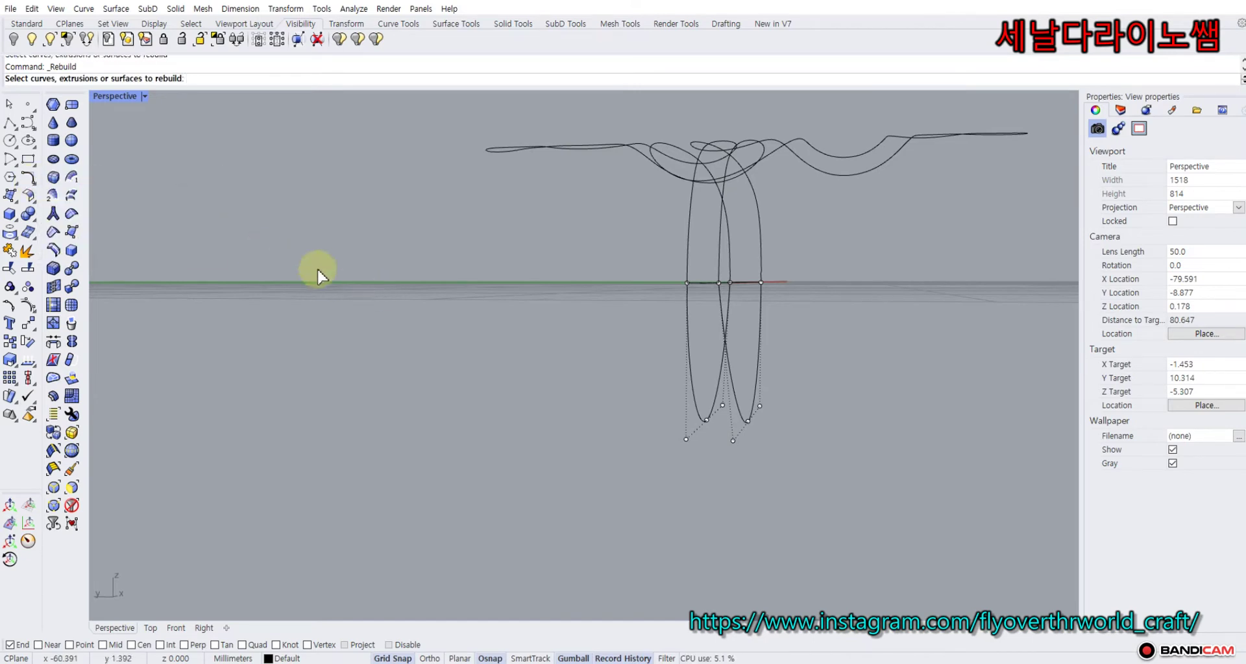
{"action": "left_click", "coordinate": [8, 106]}
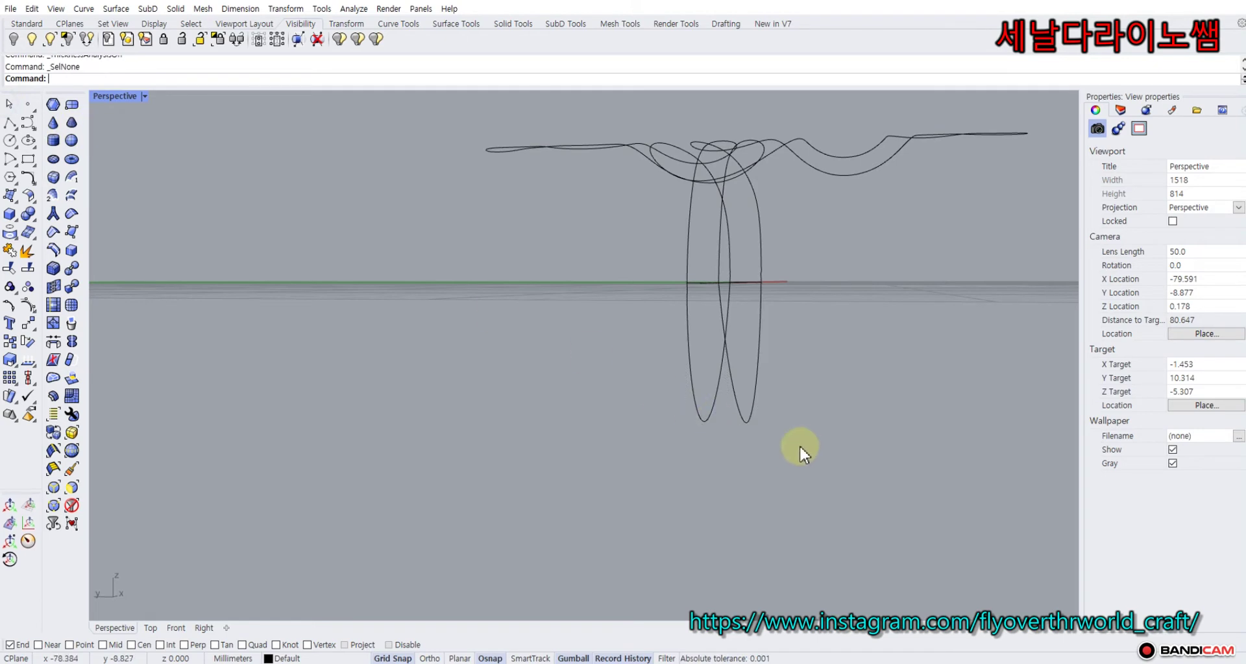
Rebuild both lower arcs to 9 control points and degree 3, and show their control points.
{"action": "left_click_drag", "start_coordinate": [799, 445], "coordinate": [264, 256]}
{"action": "left_click", "coordinate": [37, 187]}
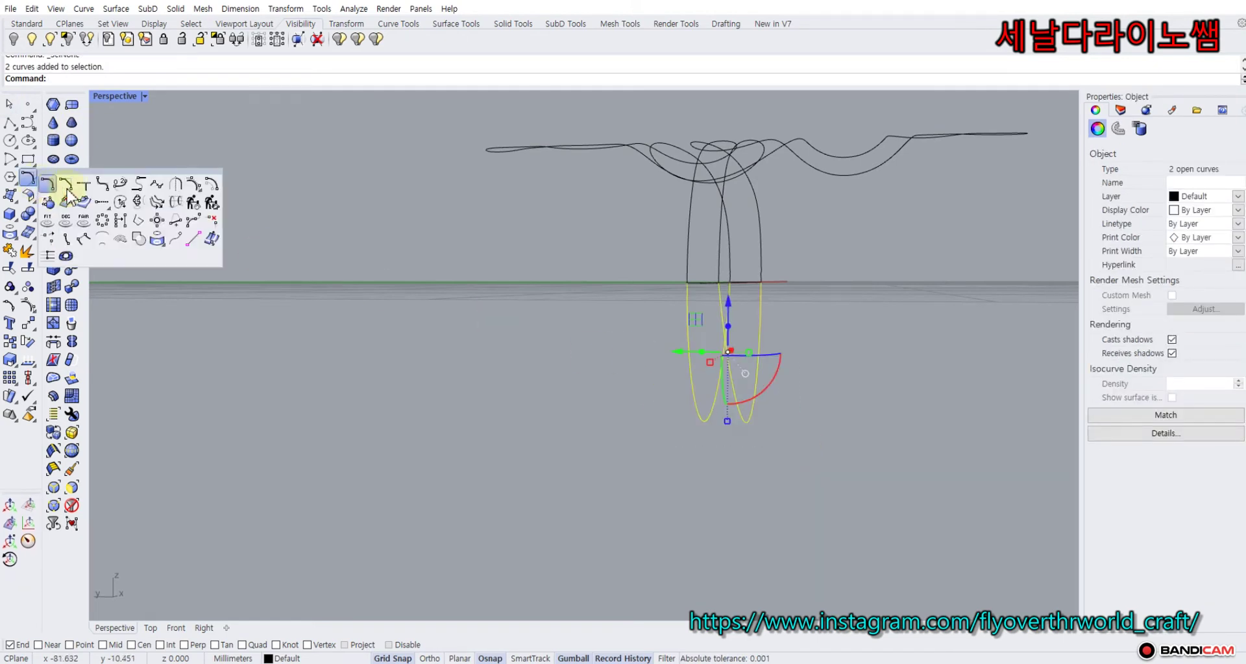
{"action": "left_click", "coordinate": [193, 203]}
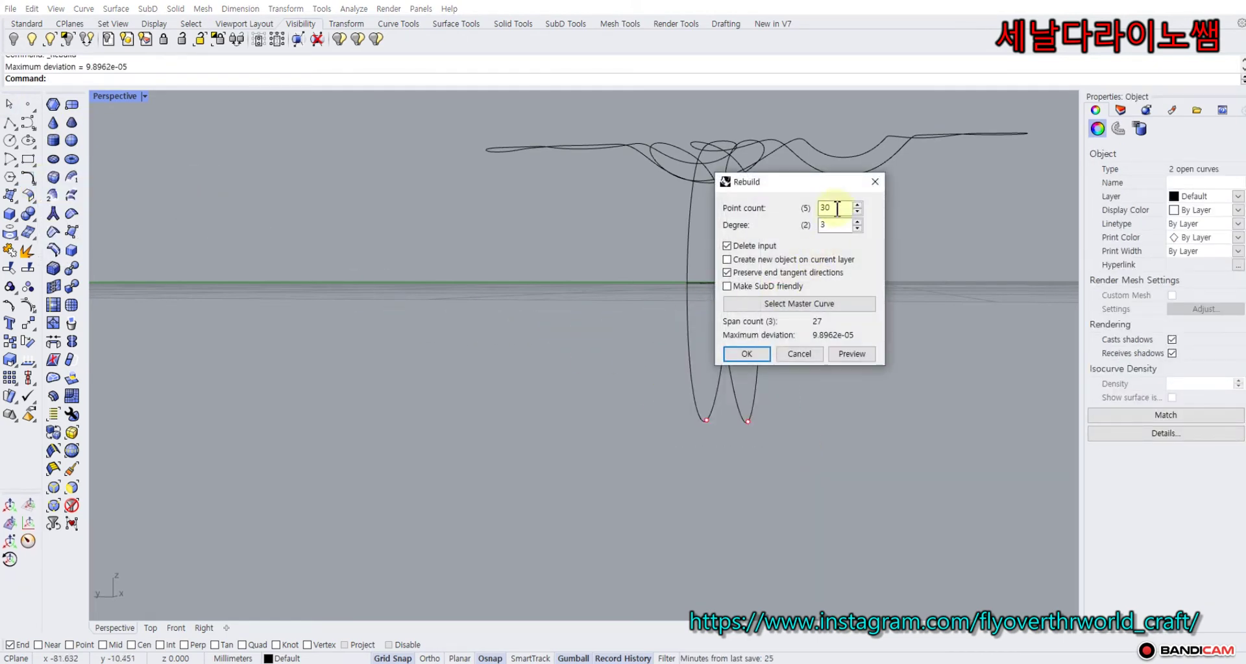
{"action": "double_click", "coordinate": [840, 207]}
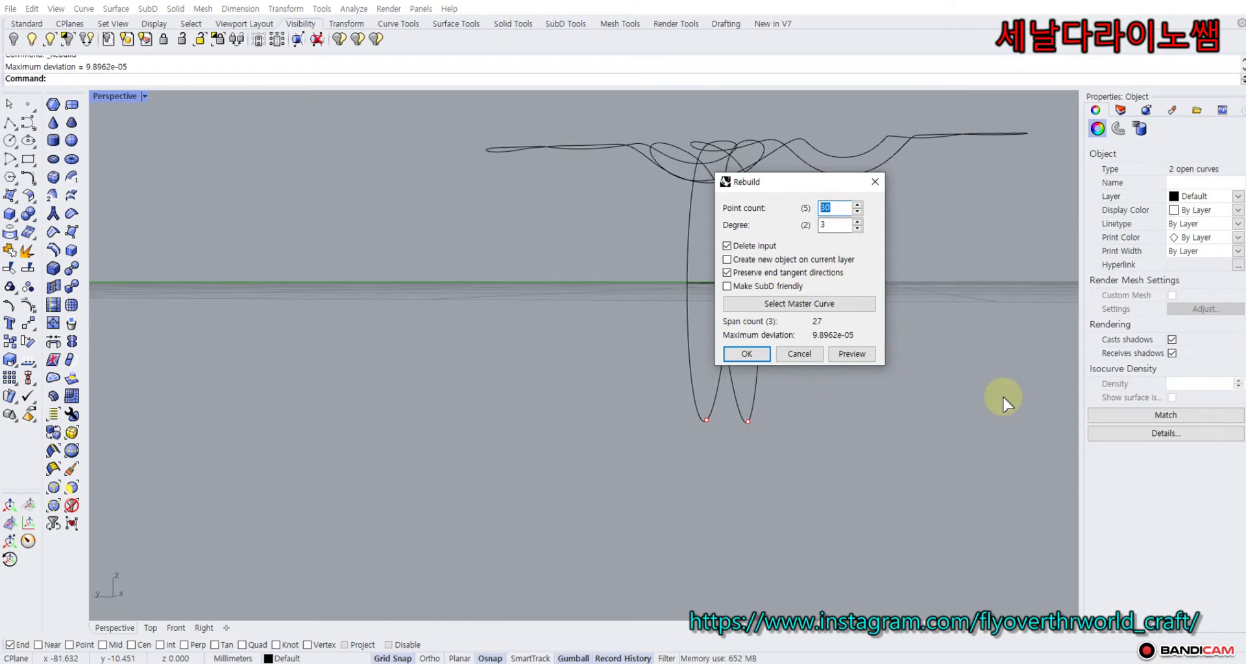
{"action": "left_click", "coordinate": [739, 353]}
{"action": "left_click", "coordinate": [29, 304]}
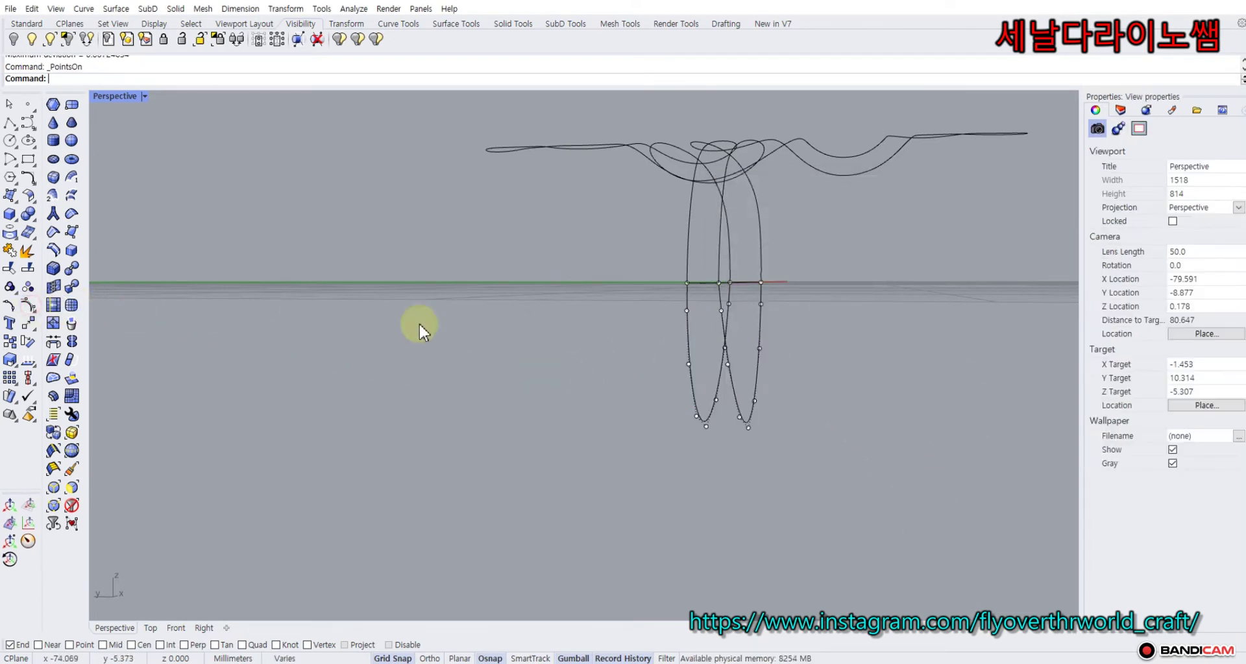
Turn off Grid Snap and move the −Y arc's second control point from its −X end toward +Y in the right view.
{"action": "right_click_drag", "start_coordinate": [418, 326], "coordinate": [498, 333]}
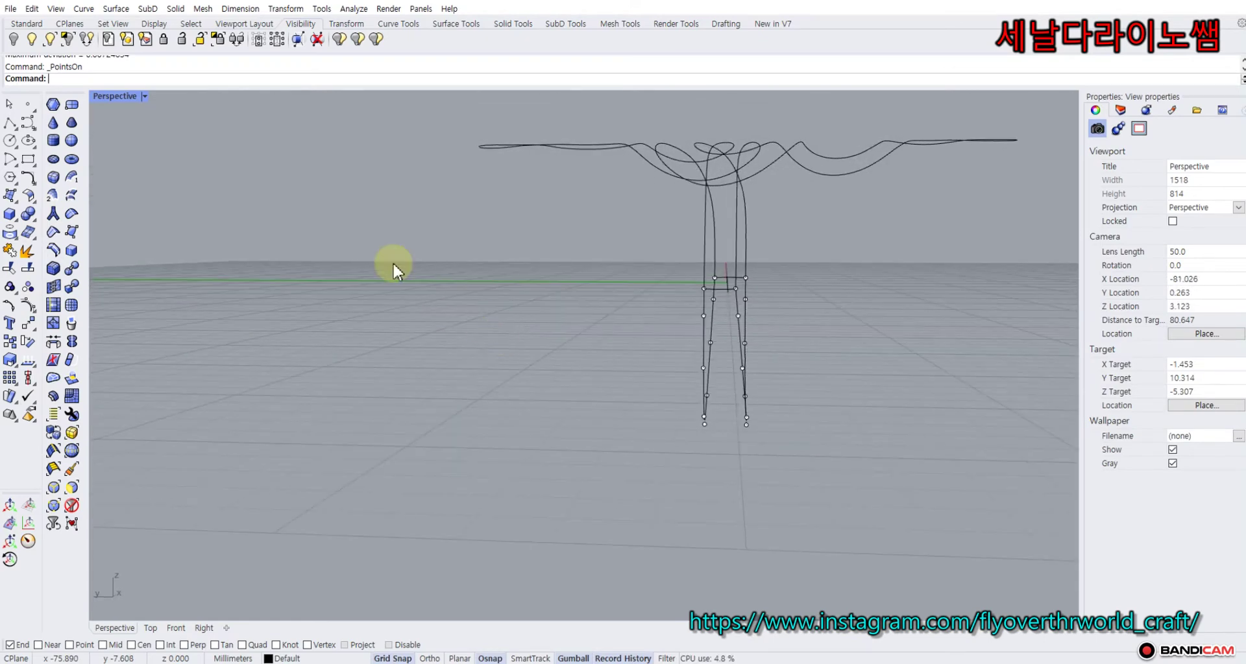
{"action": "double_click", "coordinate": [133, 97]}
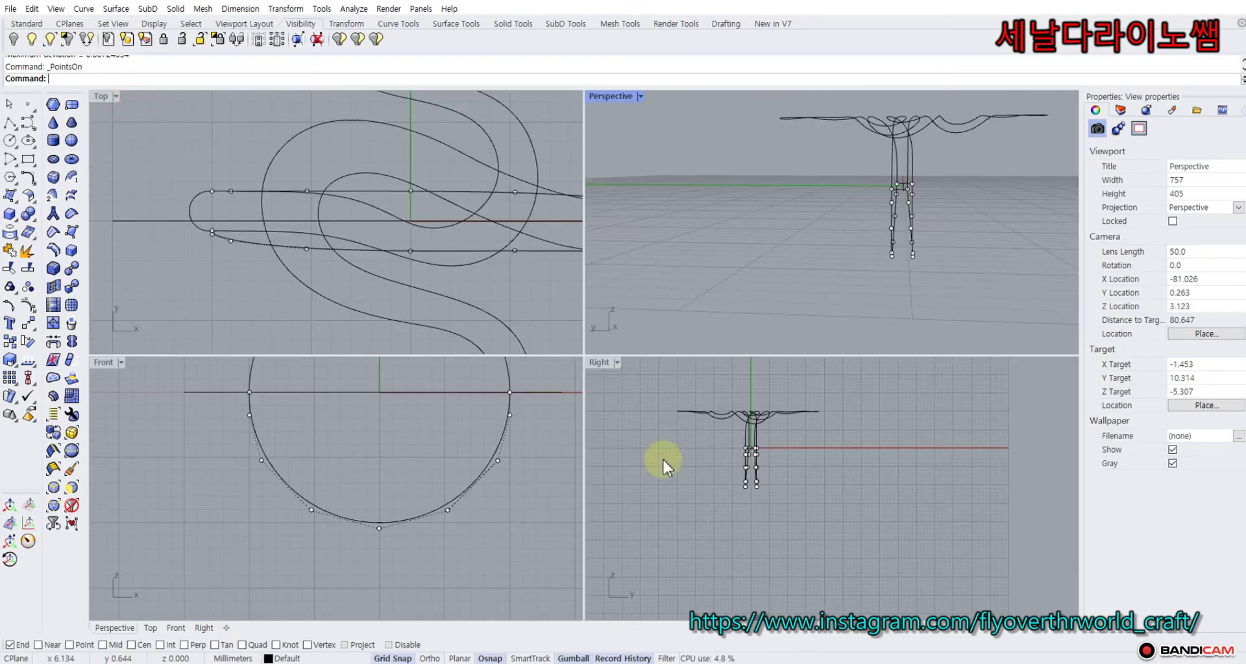
{"action": "left_click", "coordinate": [768, 442]}
{"action": "right_click_drag", "start_coordinate": [940, 199], "coordinate": [890, 205]}
{"action": "scroll", "coordinate": [854, 214], "scroll_direction": "up", "scroll_amount": 6}
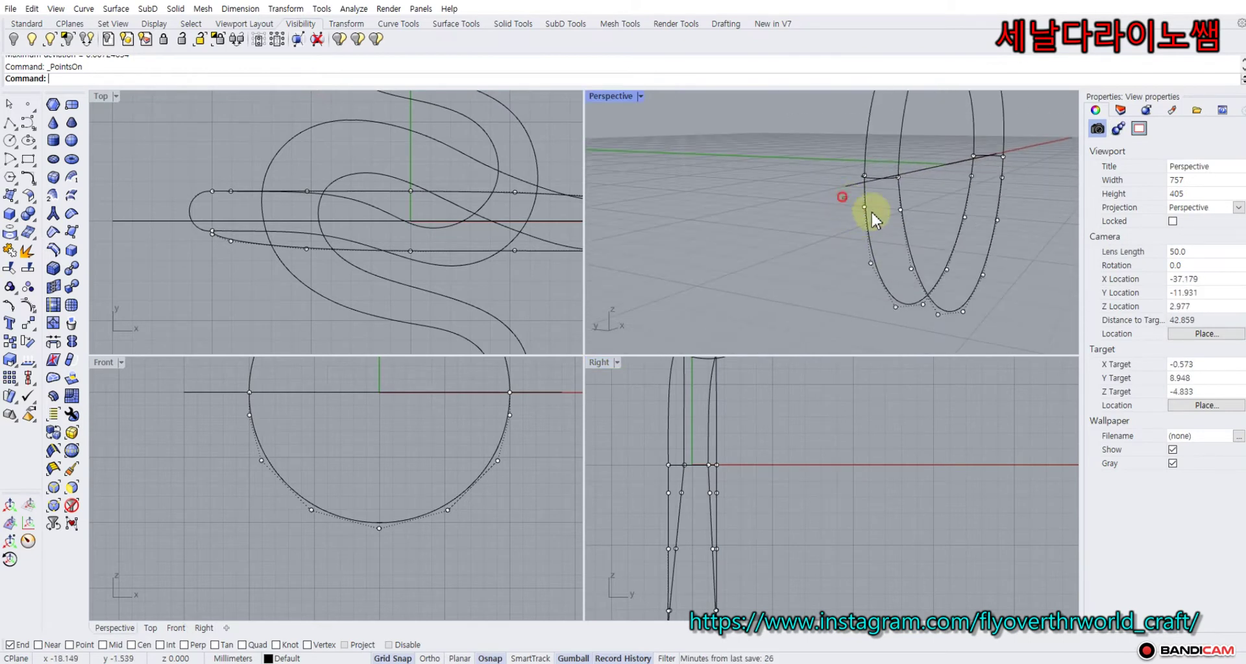
{"action": "left_click", "coordinate": [871, 210]}
{"action": "scroll", "coordinate": [718, 495], "scroll_direction": "up", "scroll_amount": 5}
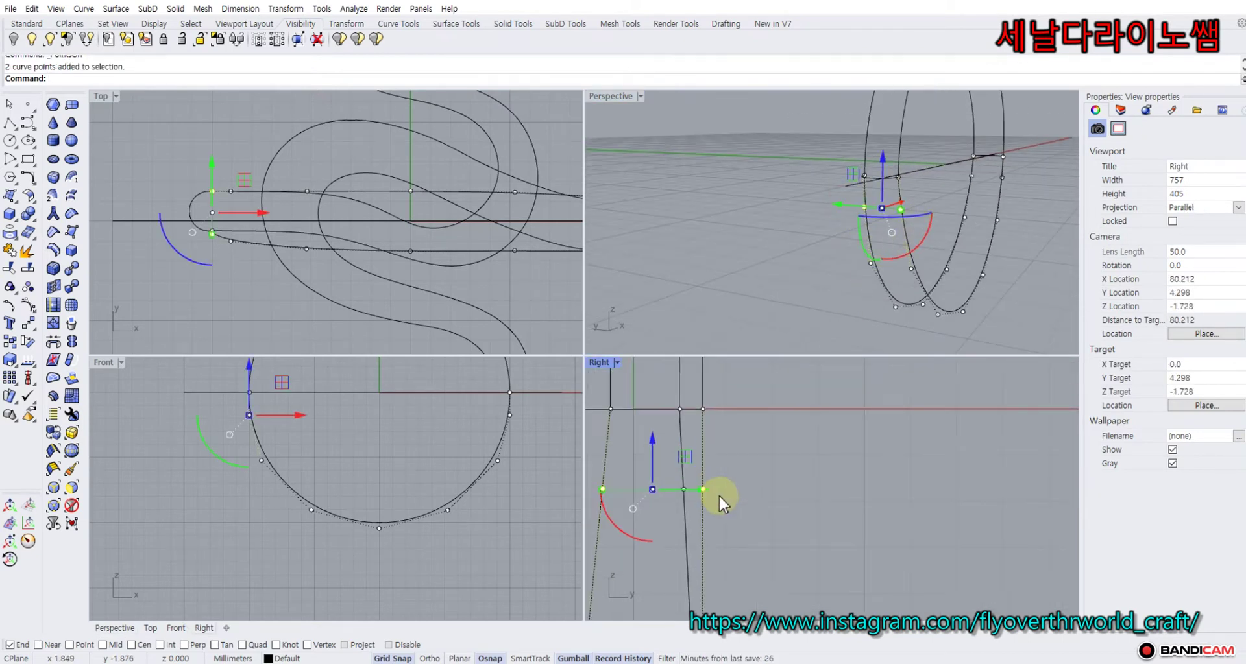
{"action": "scroll", "coordinate": [718, 494], "scroll_direction": "down", "scroll_amount": 2}
{"action": "left_click", "coordinate": [709, 521]}
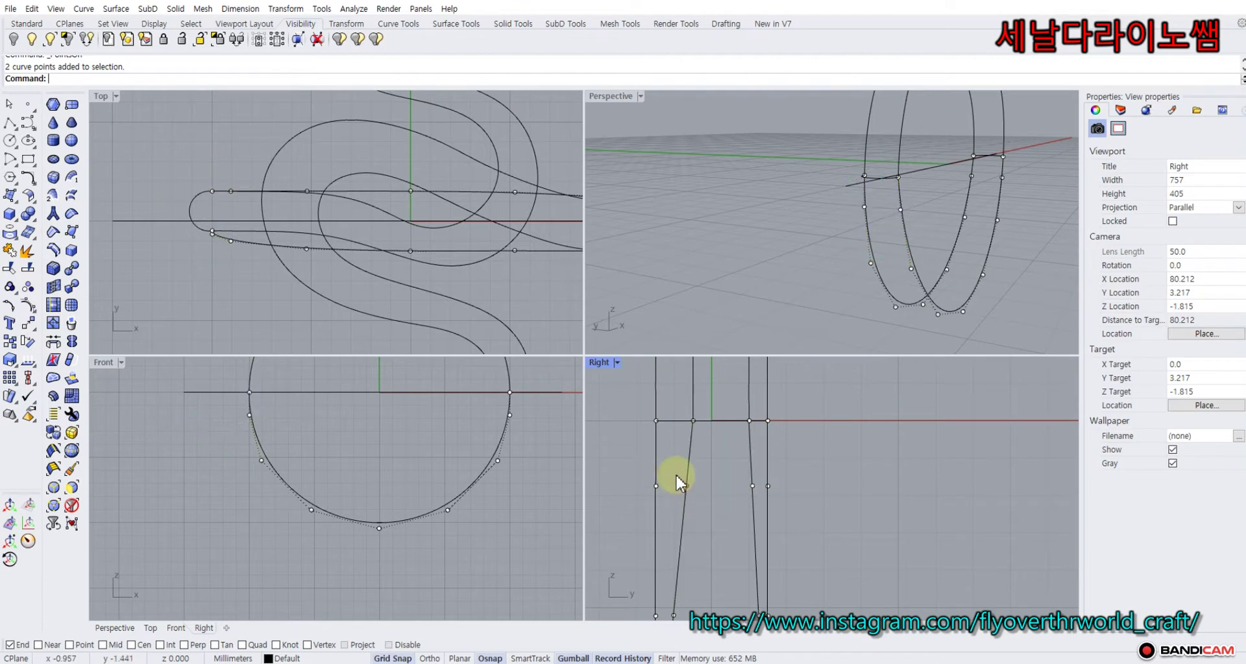
{"action": "left_click", "coordinate": [686, 486]}
{"action": "scroll", "coordinate": [702, 486], "scroll_direction": "up", "scroll_amount": 5}
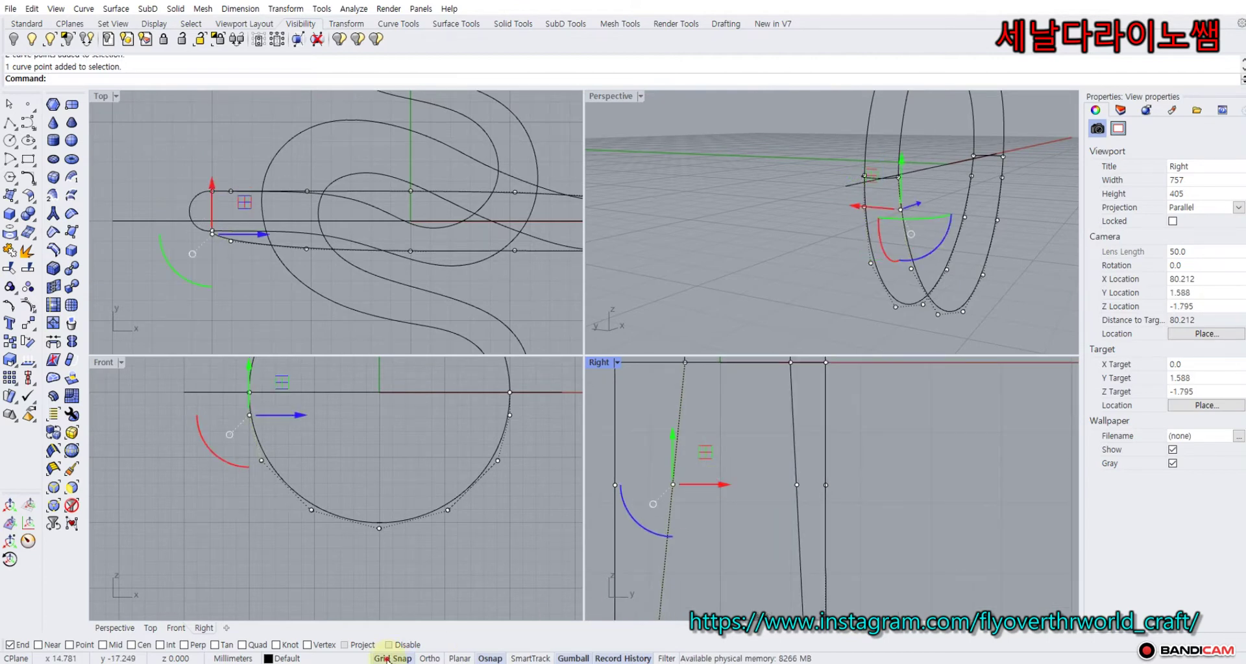
{"action": "left_click_drag", "start_coordinate": [719, 486], "coordinate": [741, 488]}
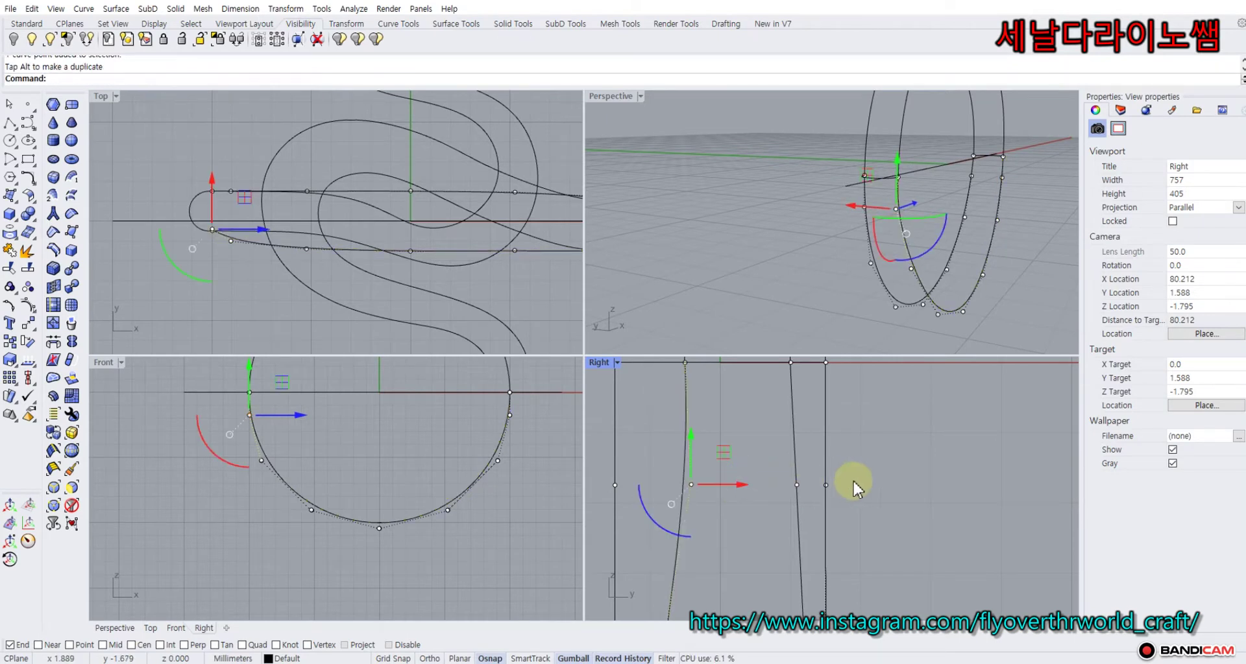
Move the +Y arc's second control point from its −X end slightly outward toward +Y in the right view.
{"action": "left_click", "coordinate": [855, 478]}
{"action": "left_click_drag", "start_coordinate": [834, 503], "coordinate": [874, 485]}
{"action": "left_click", "coordinate": [836, 282]}
Move the −Y arc's third control point from its −X end slightly toward +Y in the right view.
{"action": "right_click_drag", "start_coordinate": [836, 281], "coordinate": [959, 259]}
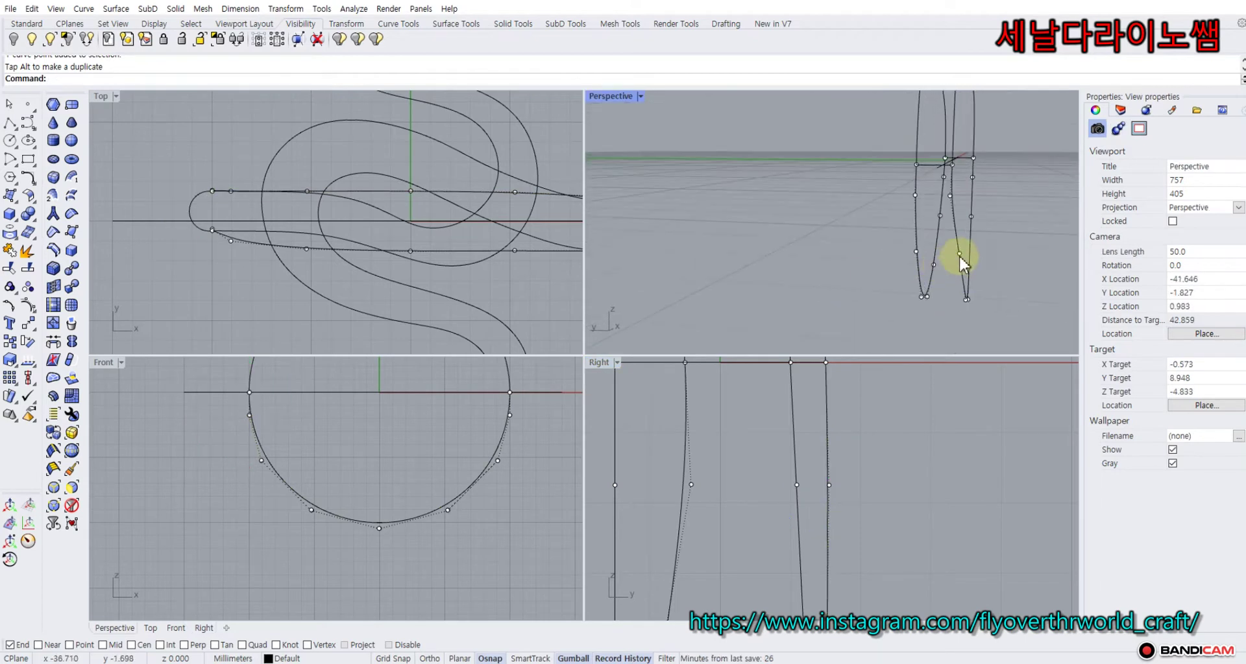
{"action": "left_click", "coordinate": [960, 255]}
{"action": "scroll", "coordinate": [813, 535], "scroll_direction": "down", "scroll_amount": 3}
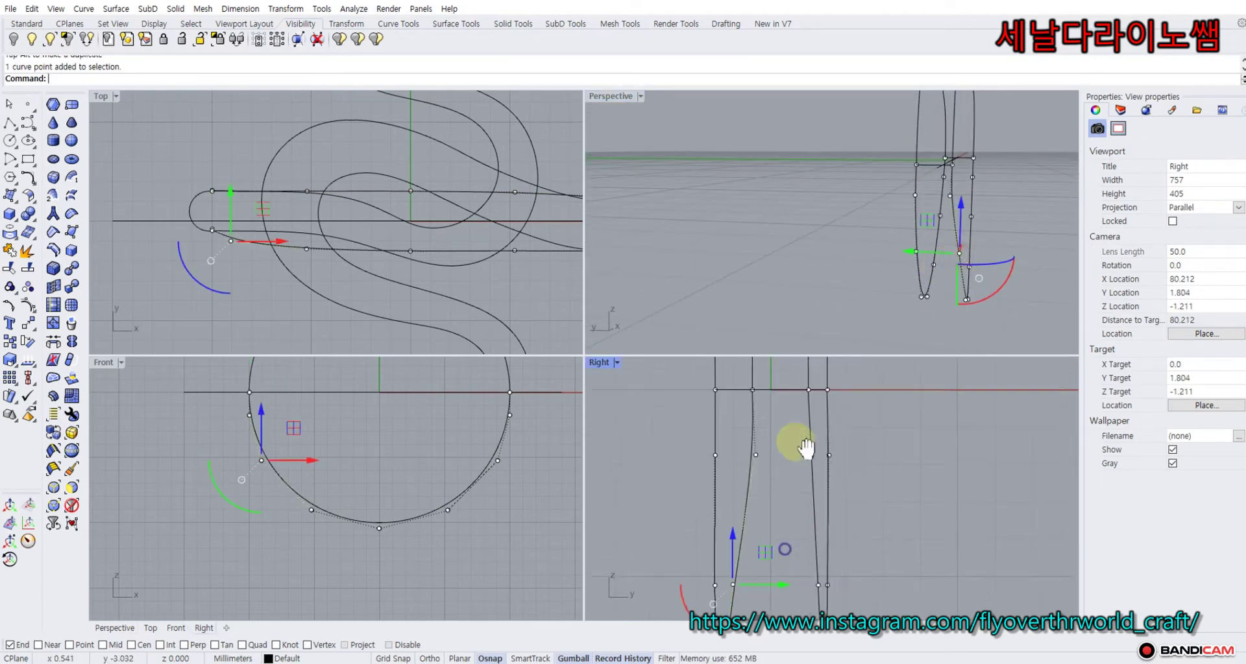
{"action": "left_click_drag", "start_coordinate": [791, 510], "coordinate": [805, 509]}
{"action": "left_click", "coordinate": [855, 309]}
{"action": "right_click_drag", "start_coordinate": [864, 303], "coordinate": [769, 309]}
Sweep the lower shank along the two adjusted arcs with the two end profiles as cross sections, leaving the cross sections unchanged.
{"action": "left_click", "coordinate": [15, 202]}
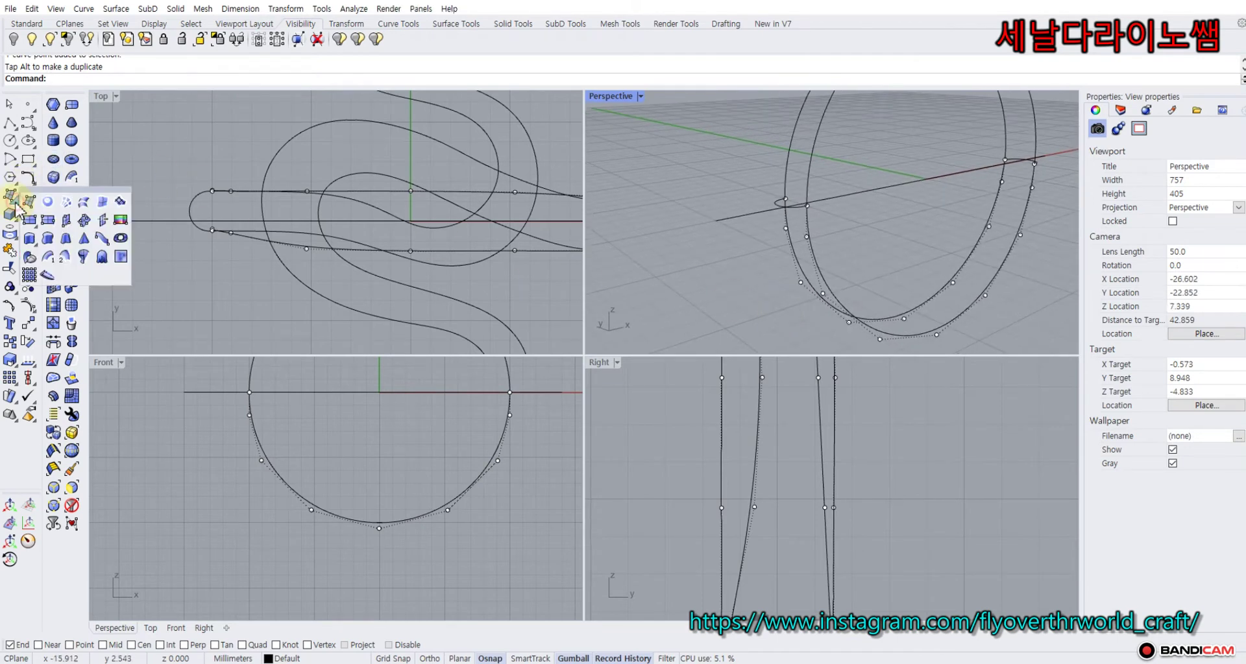
{"action": "left_click", "coordinate": [62, 256]}
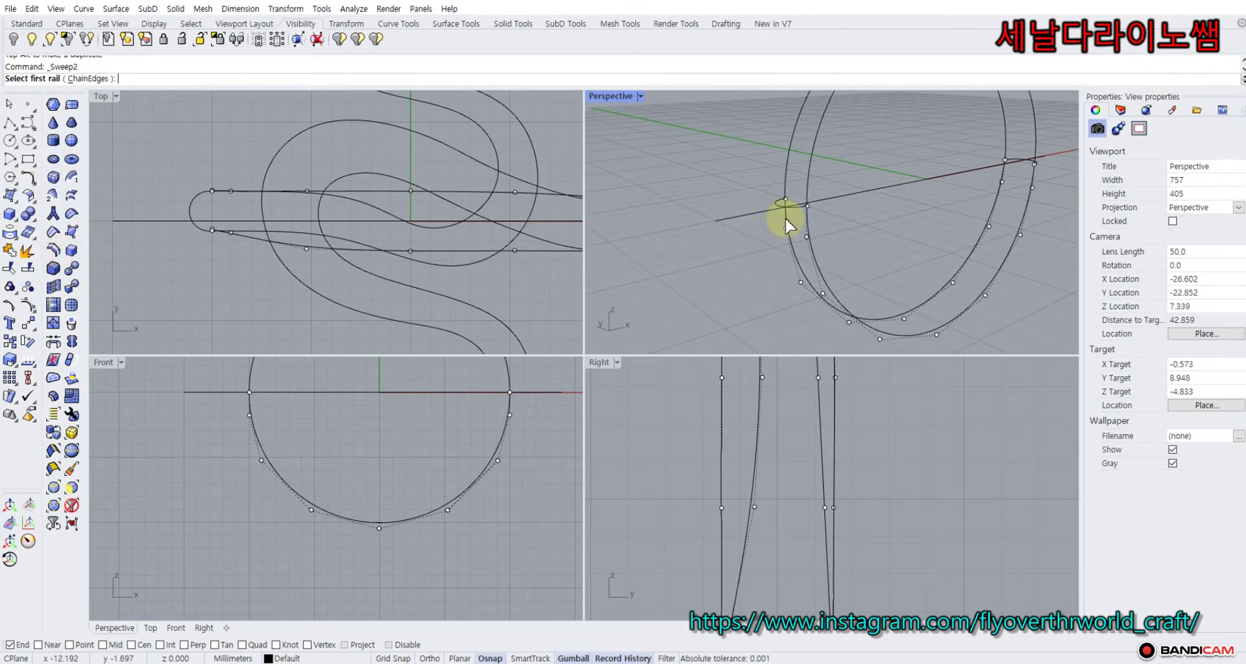
{"action": "left_click", "coordinate": [786, 219]}
{"action": "left_click", "coordinate": [806, 223]}
{"action": "left_click", "coordinate": [797, 206]}
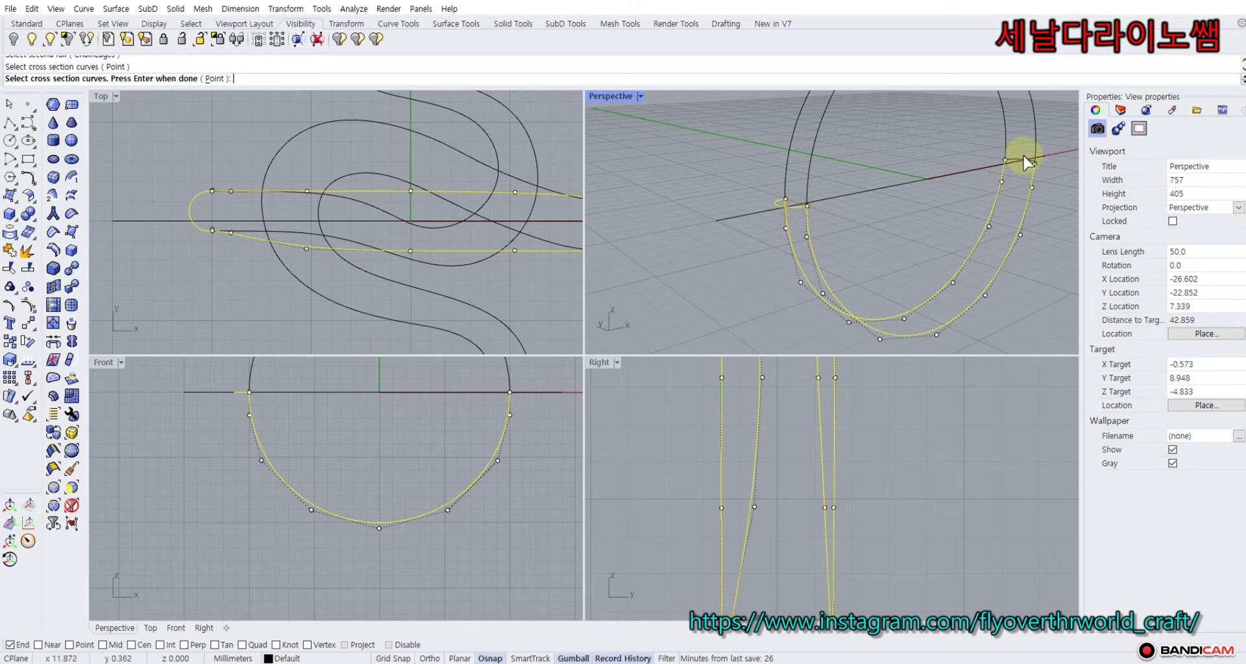
{"action": "key", "text": "Return"}
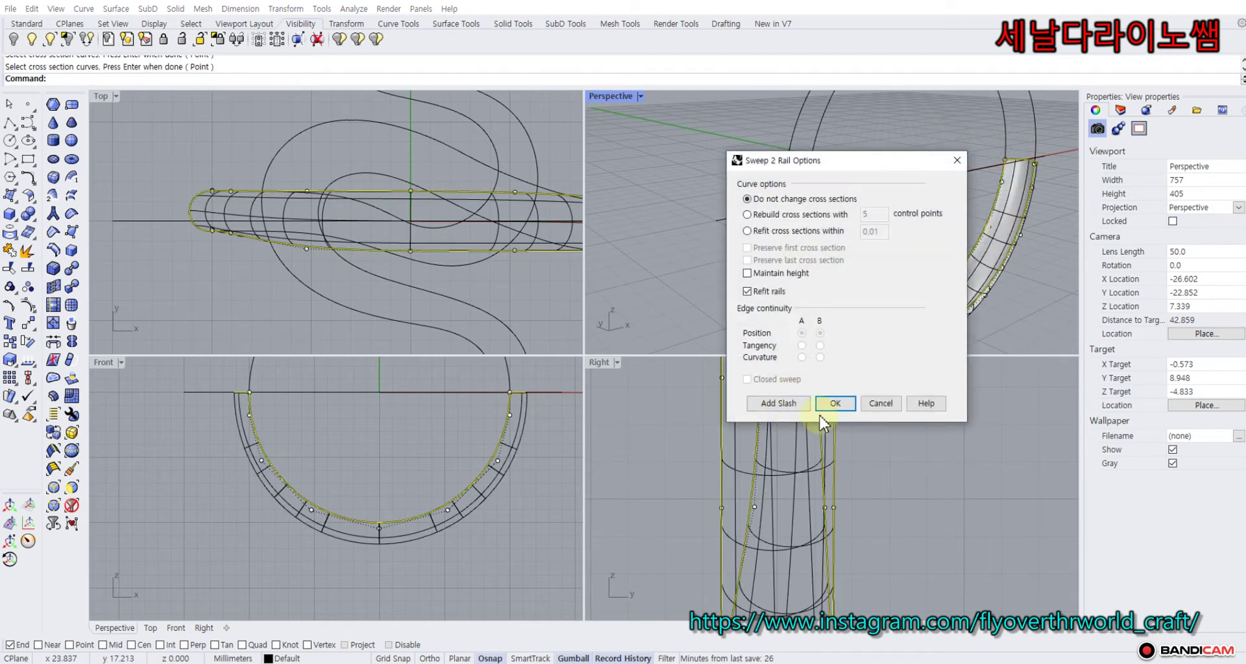
{"action": "left_click", "coordinate": [837, 407]}
Show the hidden snake and upper shank bodies together with the lower shank in a maximized perspective view.
{"action": "scroll", "coordinate": [760, 328], "scroll_direction": "down", "scroll_amount": 8}
{"action": "right_click_drag", "start_coordinate": [753, 312], "coordinate": [753, 253]}
{"action": "left_click", "coordinate": [31, 40]}
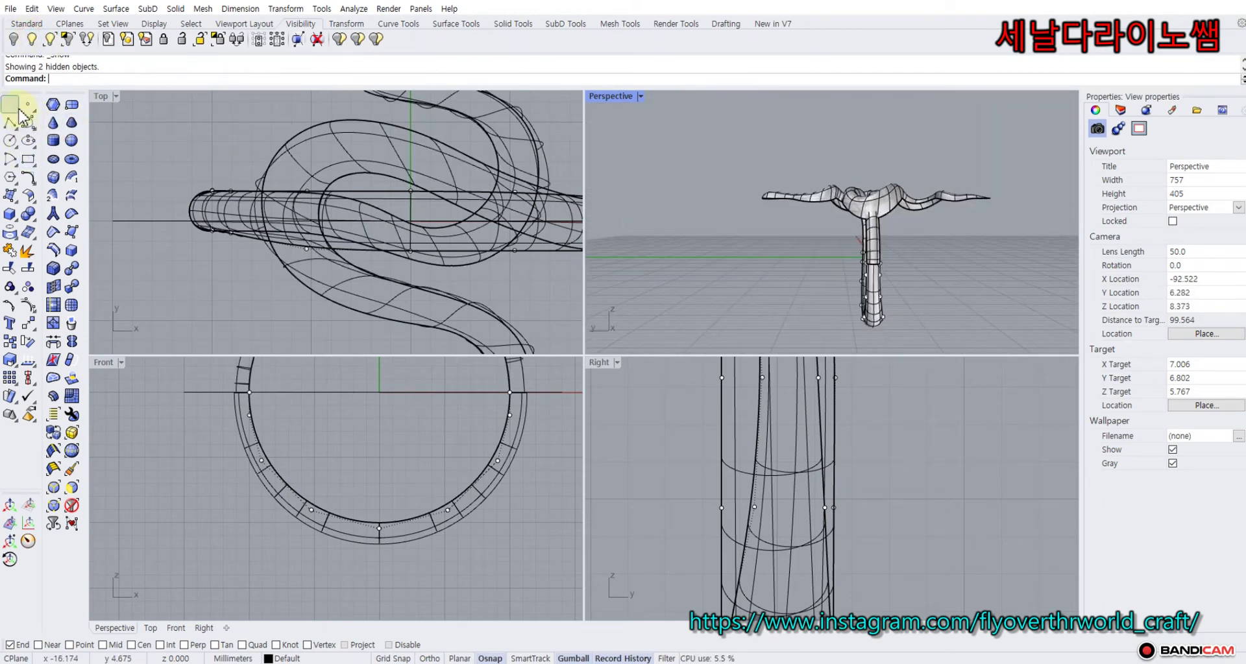
{"action": "double_click", "coordinate": [630, 99]}
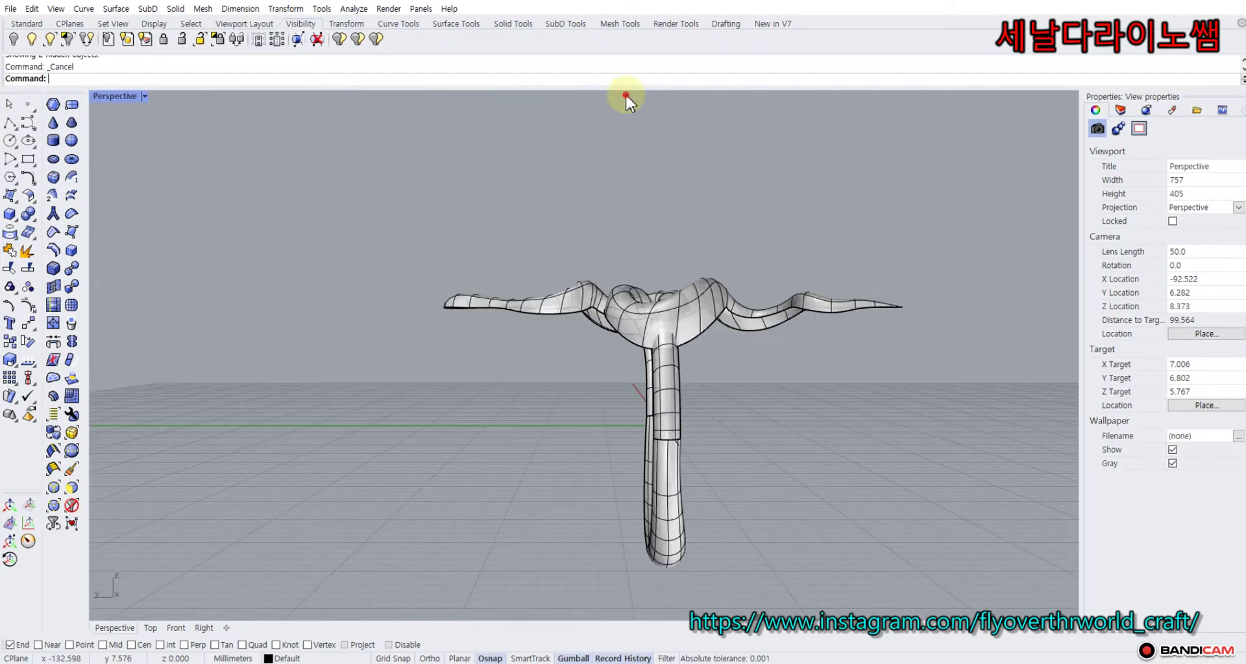
Select all the construction curves around the ring and delete them.
{"action": "right_click_drag", "start_coordinate": [492, 394], "coordinate": [495, 314]}
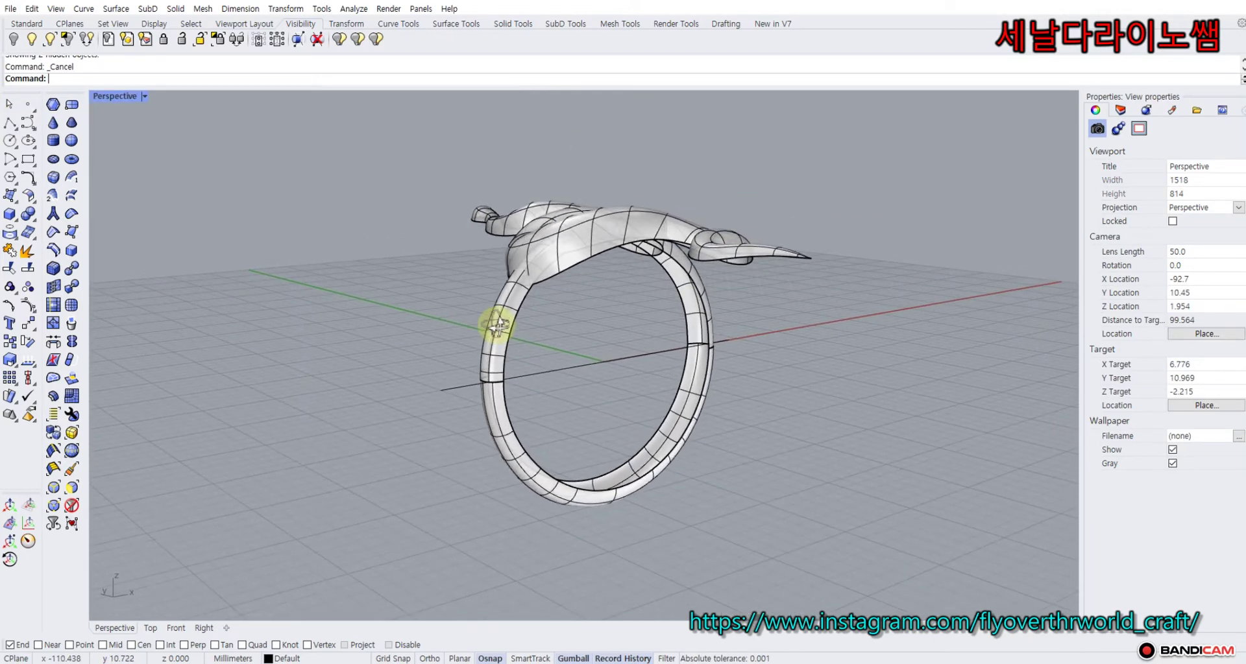
{"action": "right_click_drag", "start_coordinate": [569, 352], "coordinate": [215, 77]}
{"action": "left_click", "coordinate": [199, 26]}
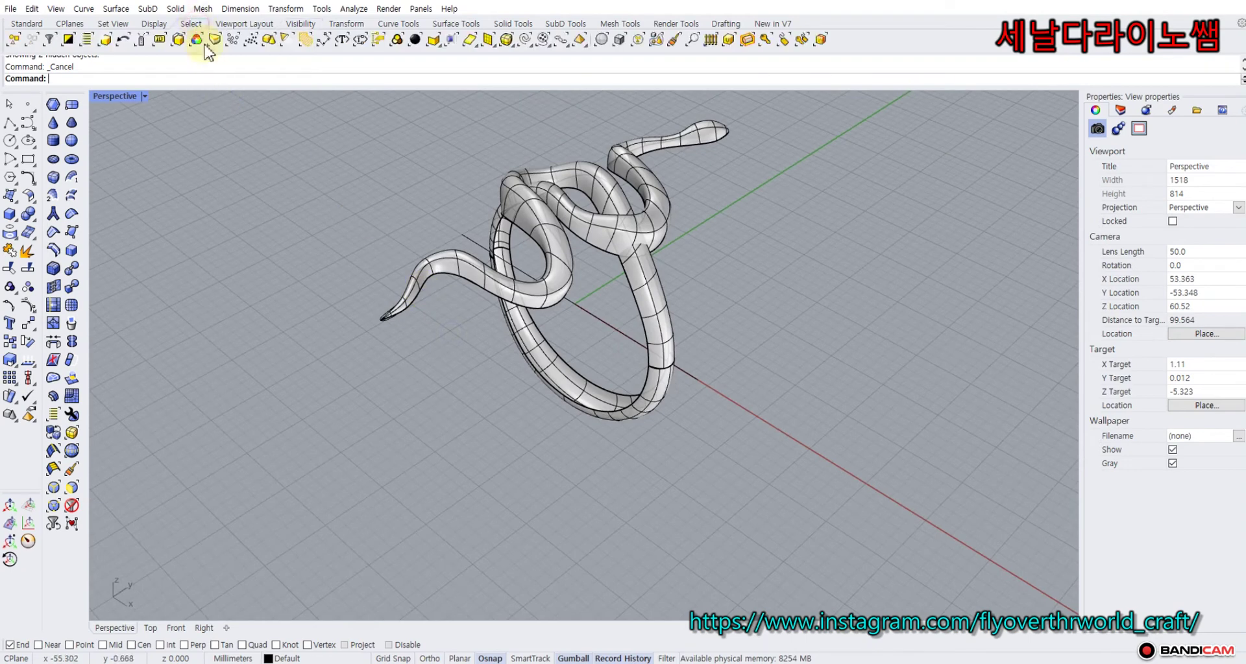
{"action": "left_click", "coordinate": [526, 40]}
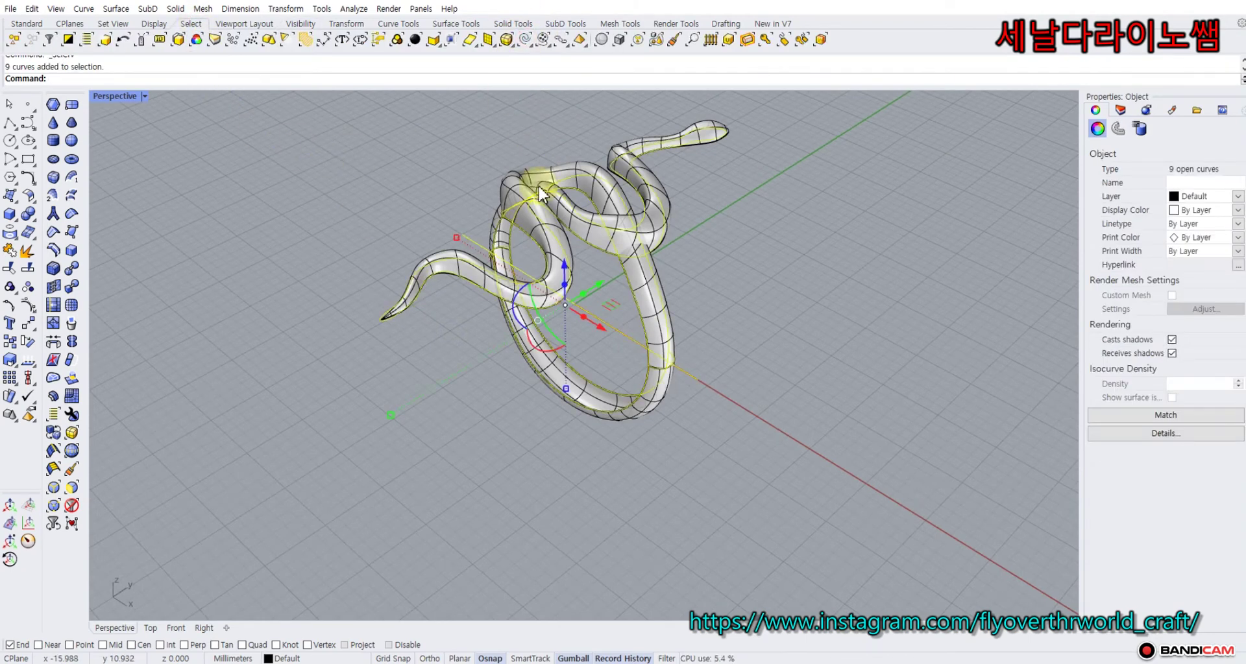
{"action": "key", "text": "Delete"}
Convert the snake and upper shank SubD bodies to NURBS.
{"action": "right_click_drag", "start_coordinate": [390, 208], "coordinate": [393, 293], "text": "shift"}
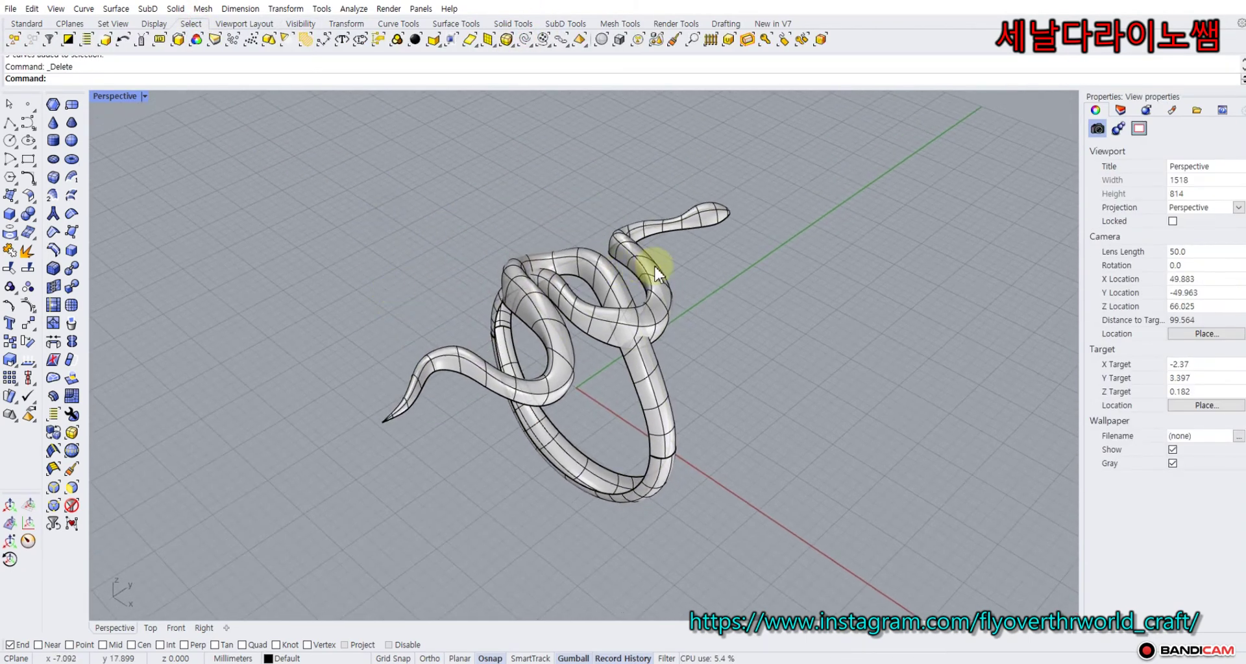
{"action": "left_click", "coordinate": [650, 261]}
{"action": "left_click", "coordinate": [551, 263], "text": "shift"}
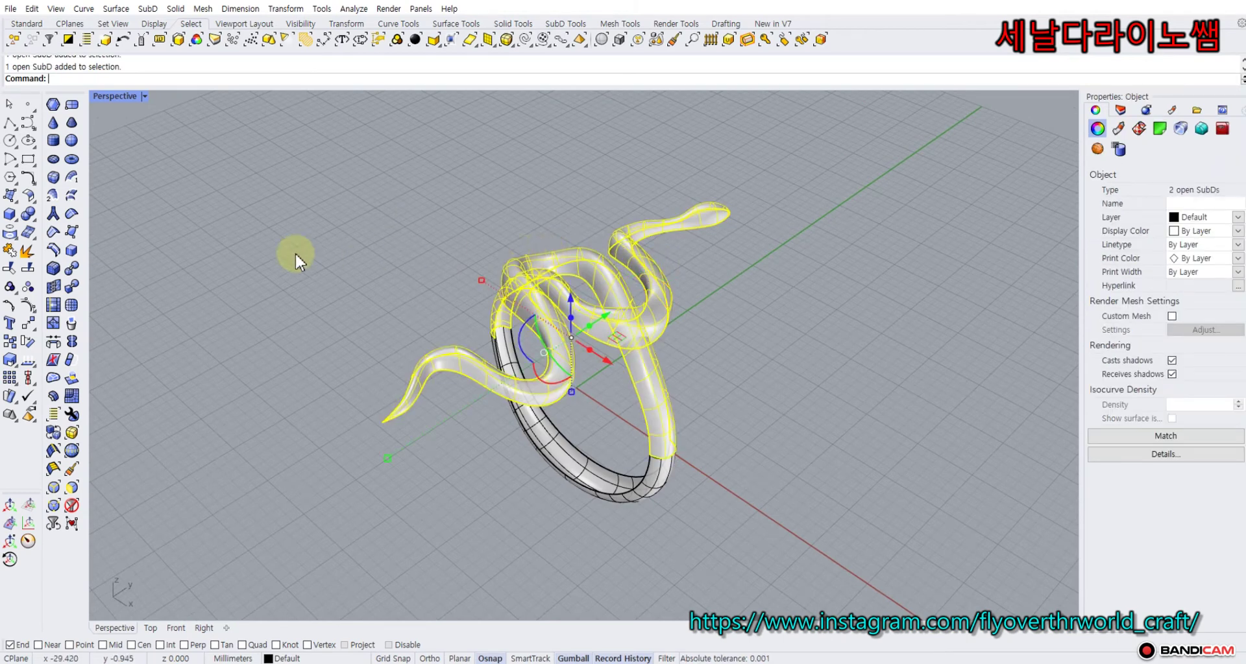
{"action": "left_click", "coordinate": [72, 270]}
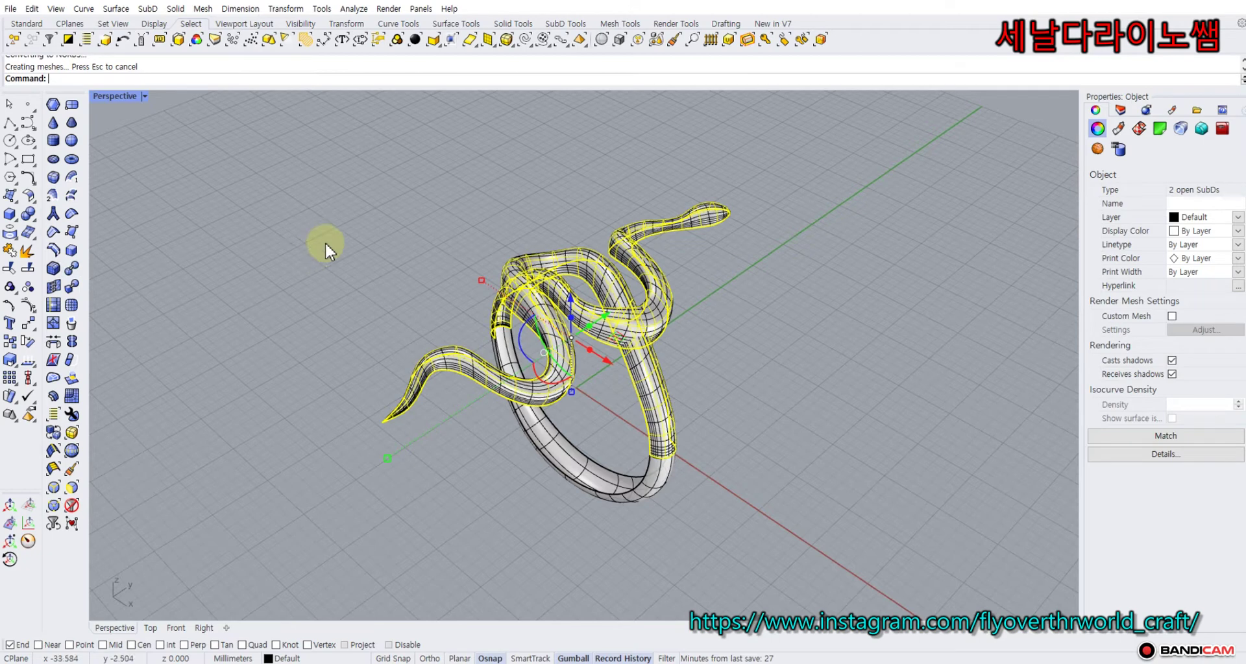
Hide the original snake and upper shank SubDs so only the NURBS versions remain with the lower shank.
{"action": "left_click", "coordinate": [301, 23]}
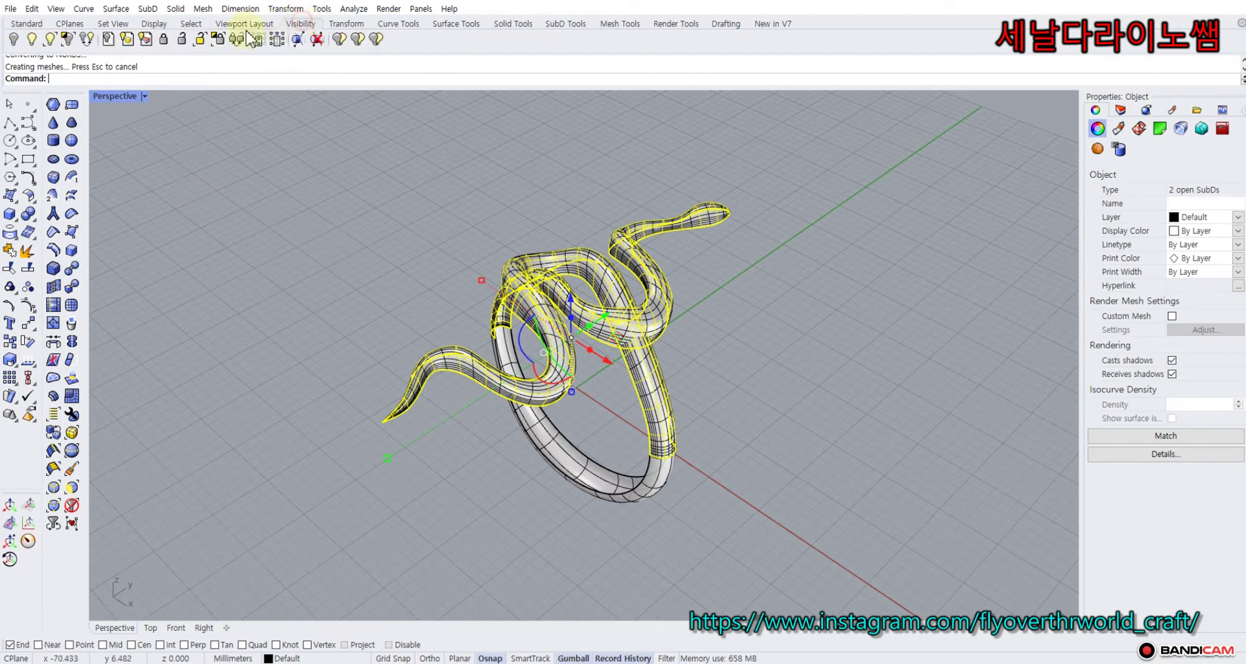
{"action": "left_click", "coordinate": [13, 38]}
{"action": "right_click_drag", "start_coordinate": [330, 264], "coordinate": [377, 236]}
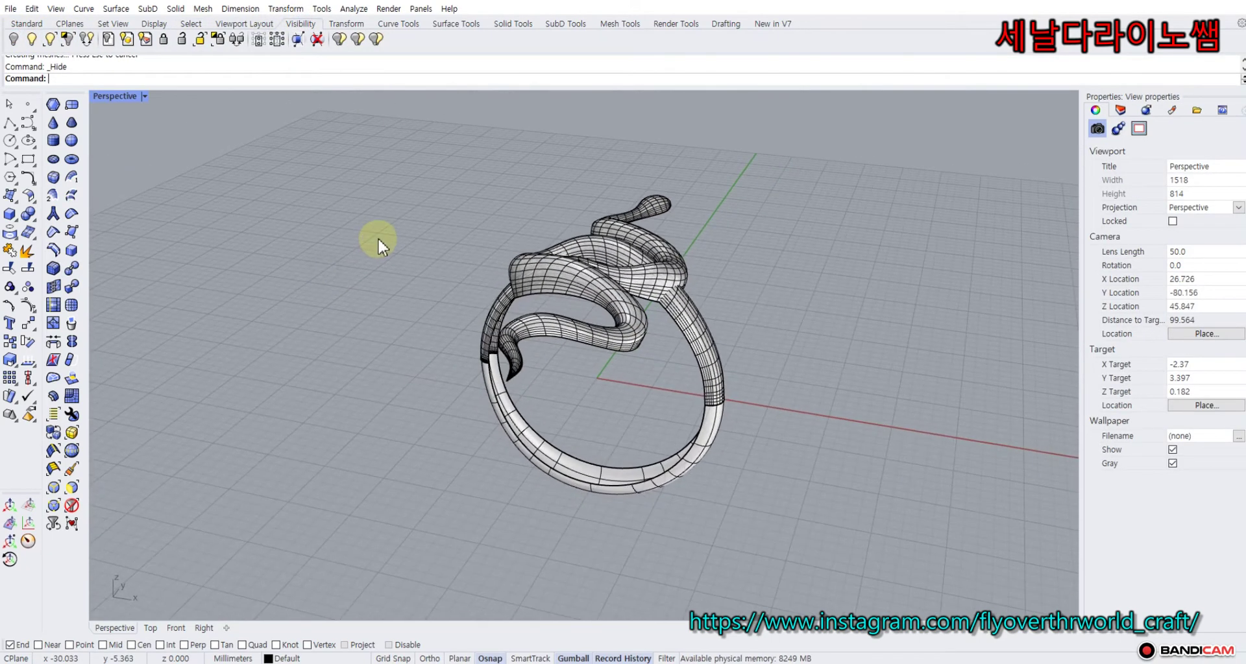
{"action": "left_click_drag", "start_coordinate": [382, 138], "coordinate": [893, 585]}
{"action": "key", "text": "Escape"}
Draw a line across the open inner side of the lower shank, joining its two inner edges at the +X seam.
{"action": "right_click_drag", "start_coordinate": [328, 361], "coordinate": [687, 326]}
{"action": "scroll", "coordinate": [687, 326], "scroll_direction": "up", "scroll_amount": 5}
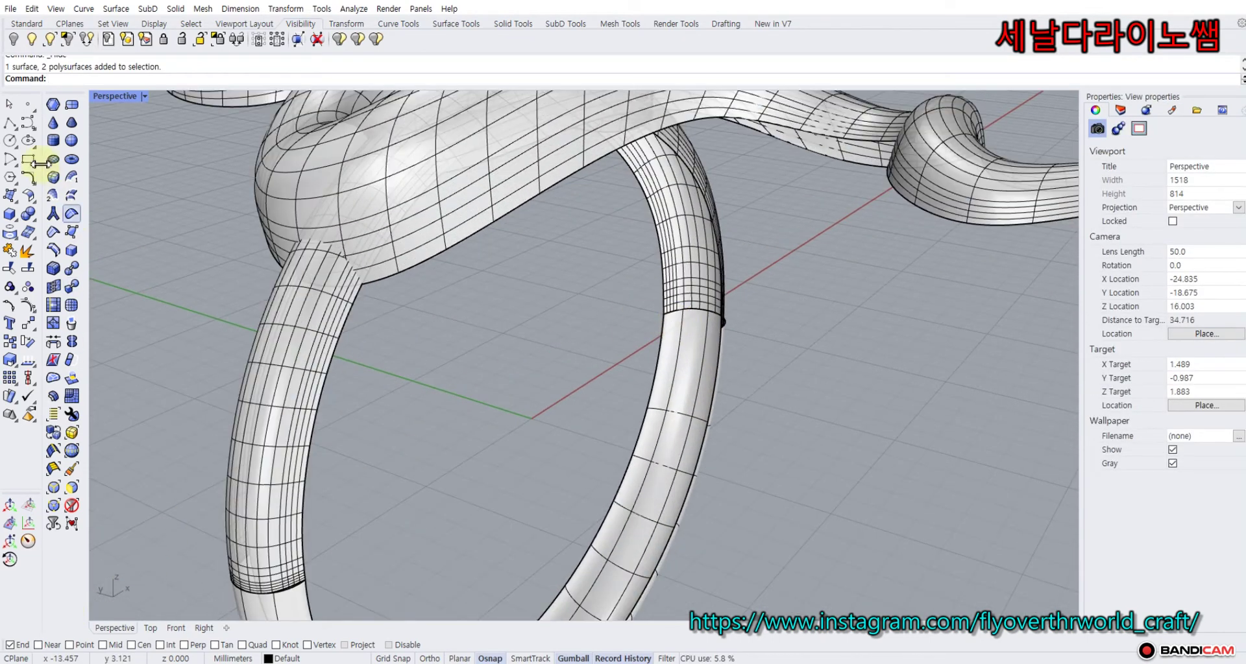
{"action": "left_click", "coordinate": [12, 123]}
{"action": "scroll", "coordinate": [645, 310], "scroll_direction": "up", "scroll_amount": 3}
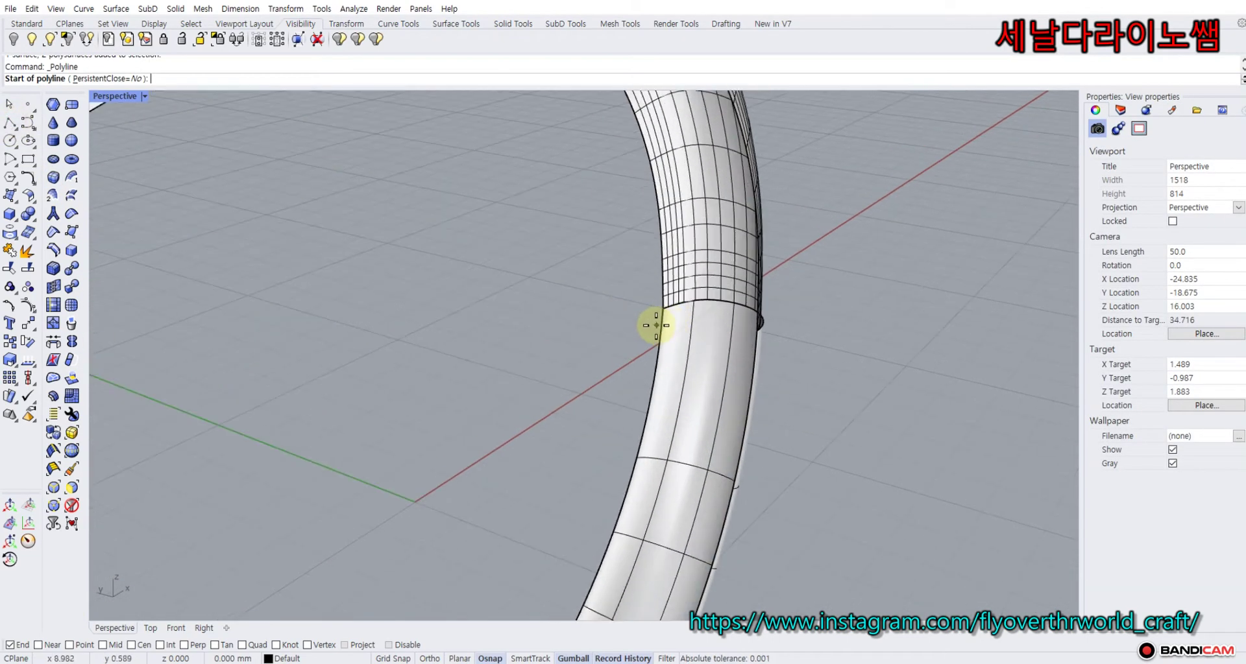
{"action": "left_click", "coordinate": [662, 311]}
{"action": "left_click", "coordinate": [759, 322]}
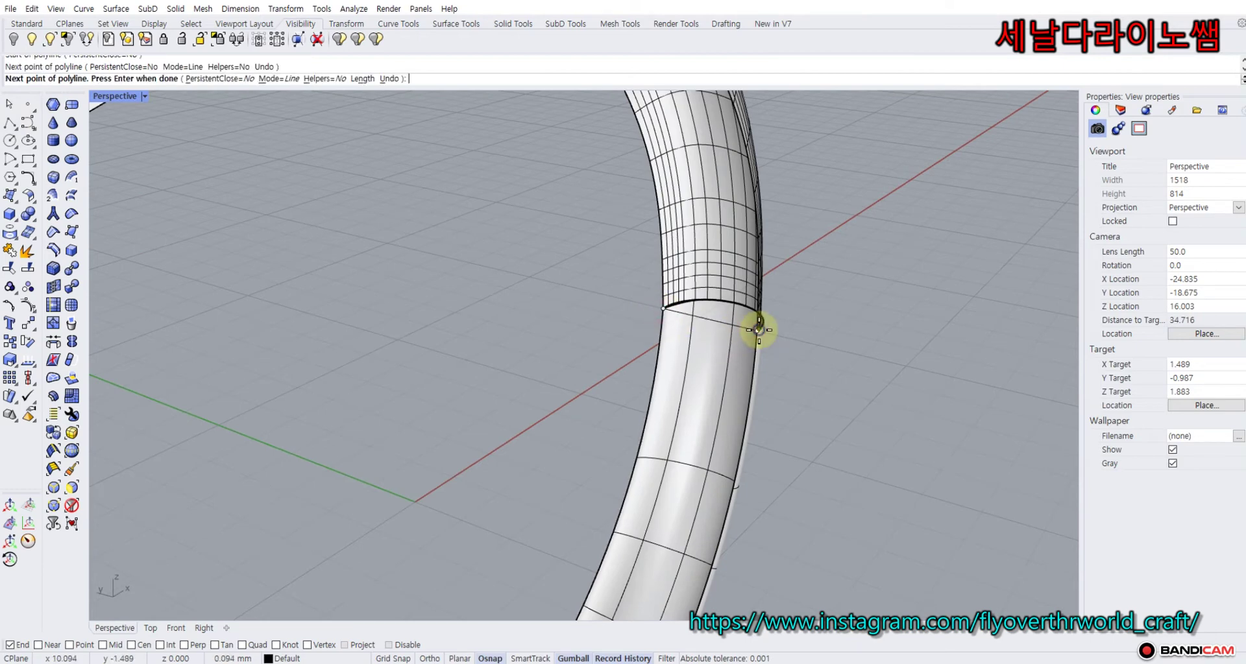
{"action": "key", "text": "Return"}
Close the lower shank's inner side with a two-rail sweep along its inner edges, using the seam line as cross section.
{"action": "scroll", "coordinate": [556, 311], "scroll_direction": "down", "scroll_amount": 3}
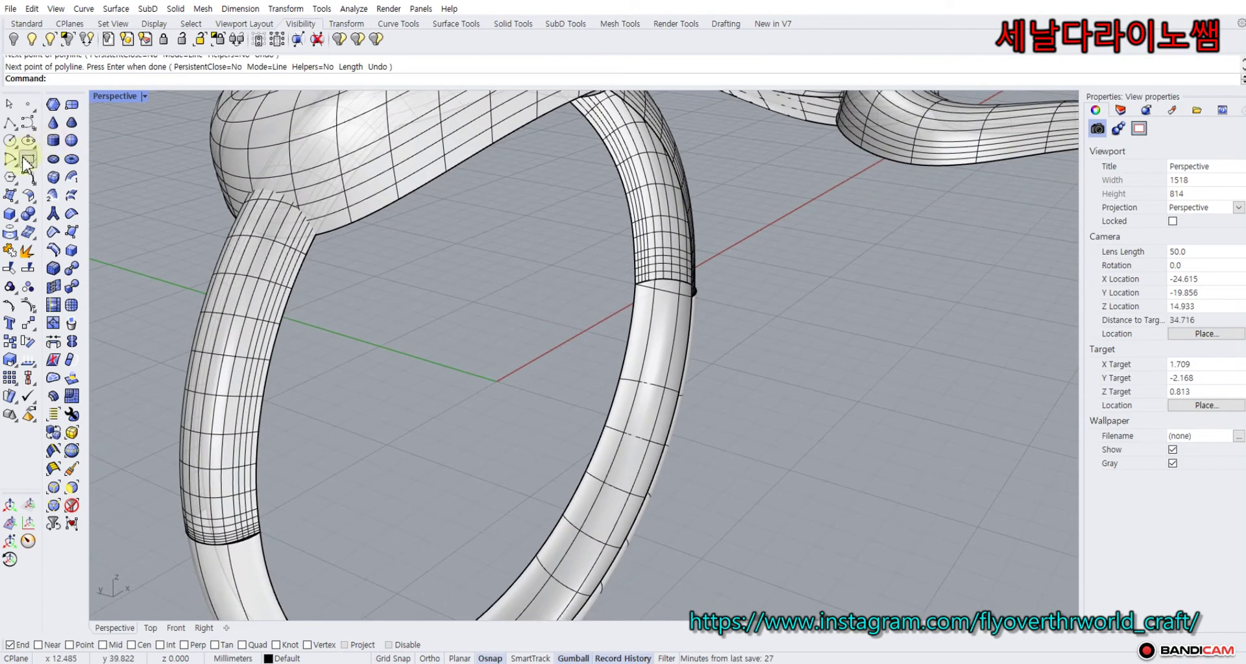
{"action": "left_click", "coordinate": [13, 197]}
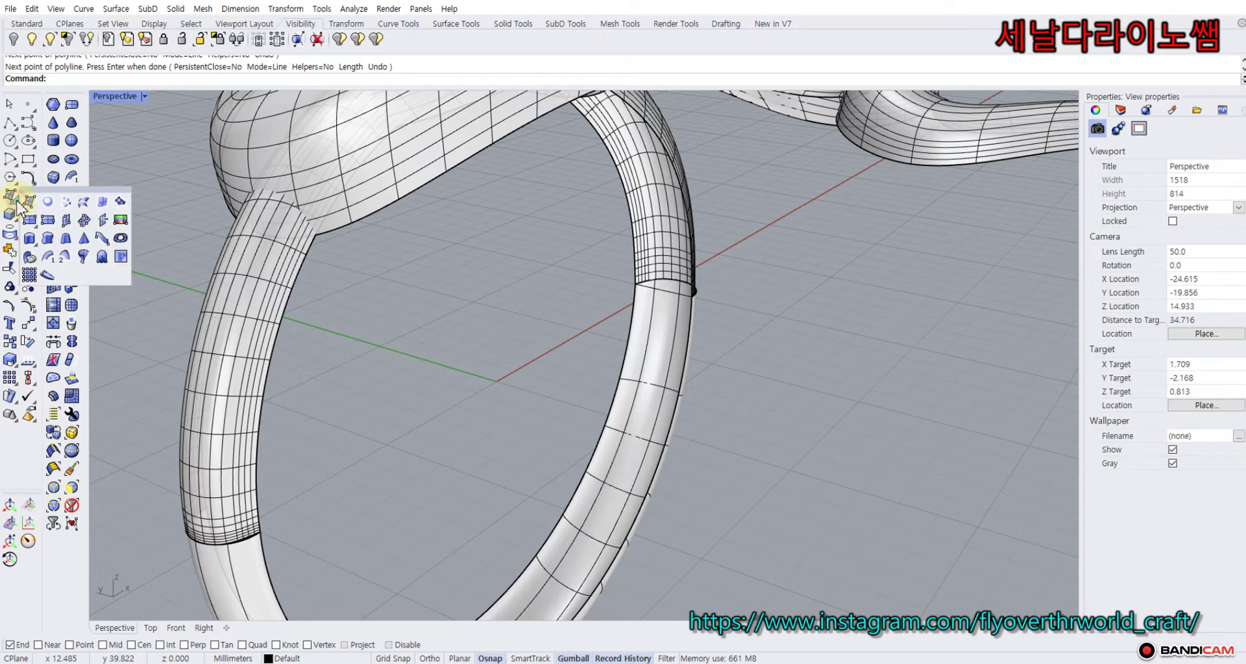
{"action": "left_click", "coordinate": [65, 258]}
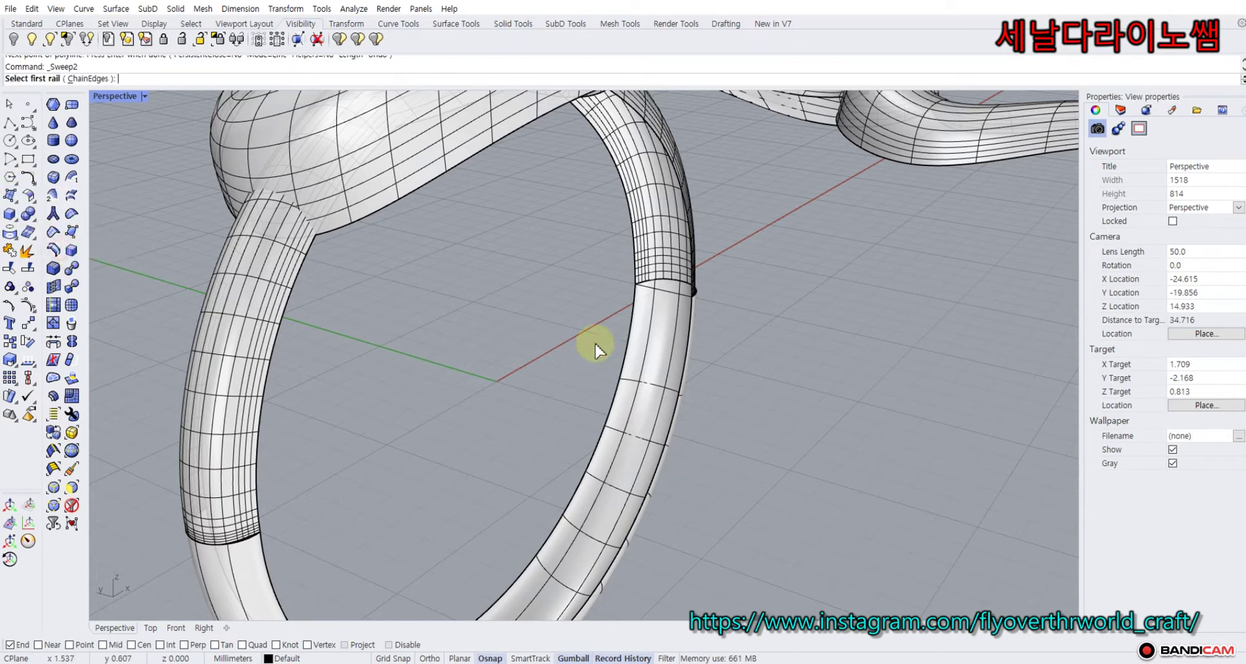
{"action": "left_click", "coordinate": [630, 320]}
{"action": "left_click", "coordinate": [688, 346]}
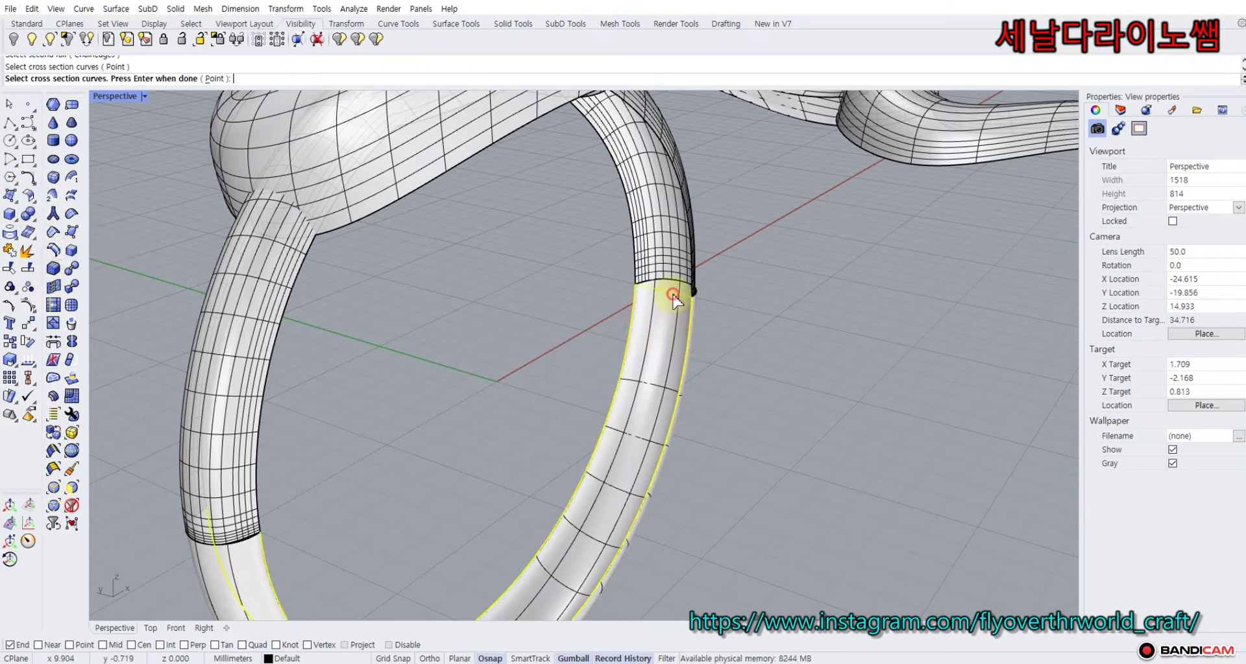
{"action": "key", "text": "Return"}
{"action": "key", "text": "Return"}
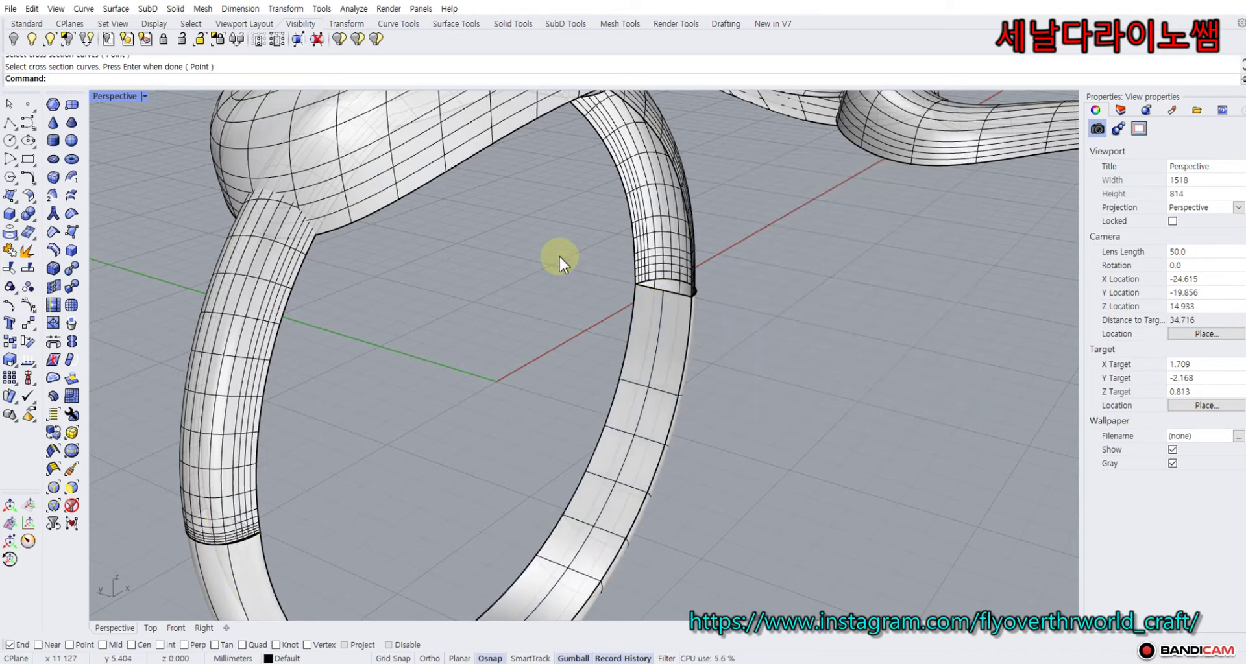
Close the inner side of the +X upper shank with a two-rail sweep along its inner edges from the seam line.
{"action": "right_click", "coordinate": [477, 266]}
{"action": "left_click", "coordinate": [633, 258]}
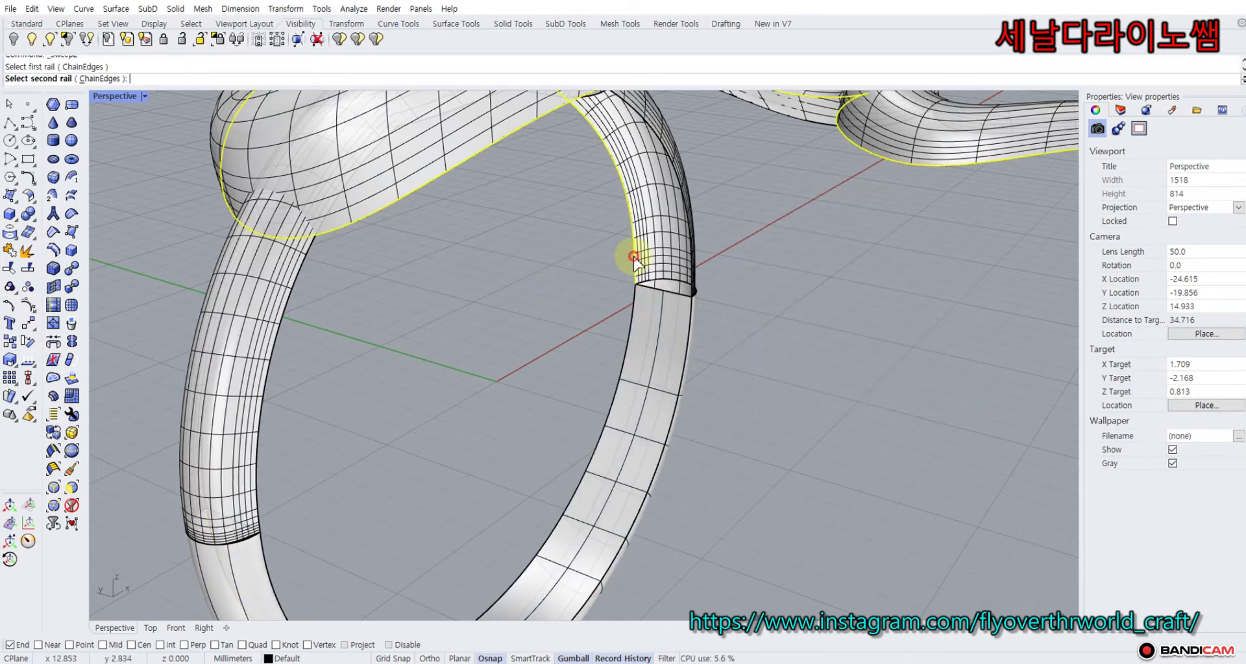
{"action": "right_click_drag", "start_coordinate": [694, 262], "coordinate": [664, 262]}
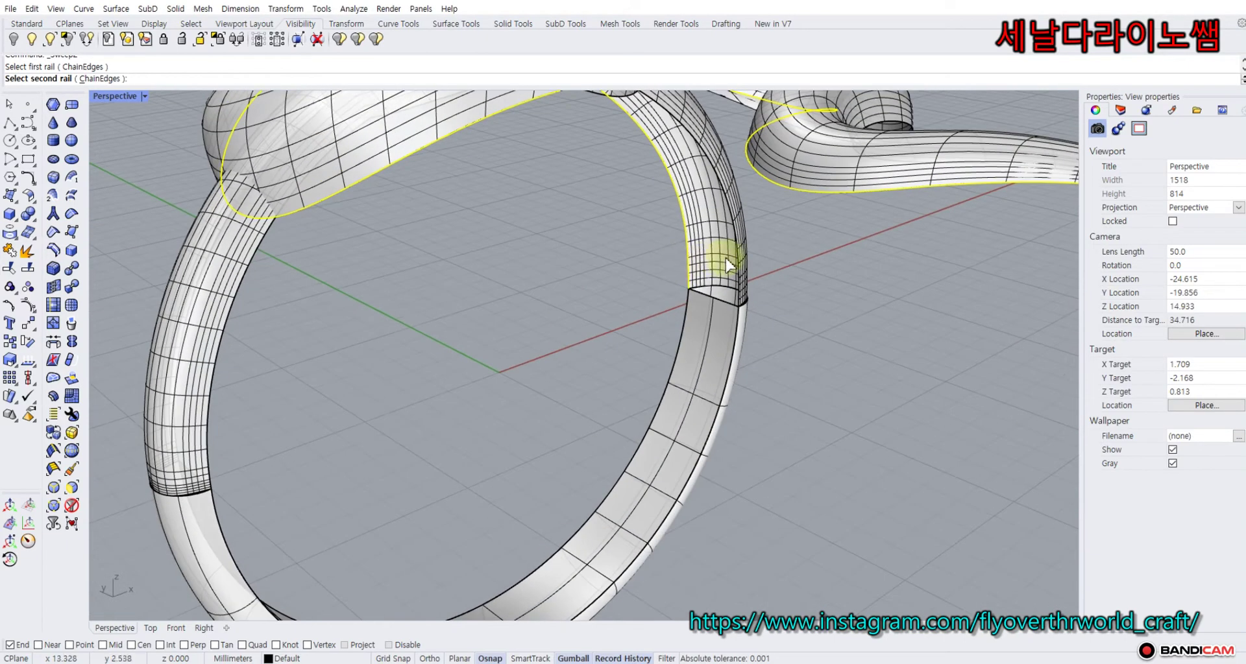
{"action": "left_click", "coordinate": [737, 243]}
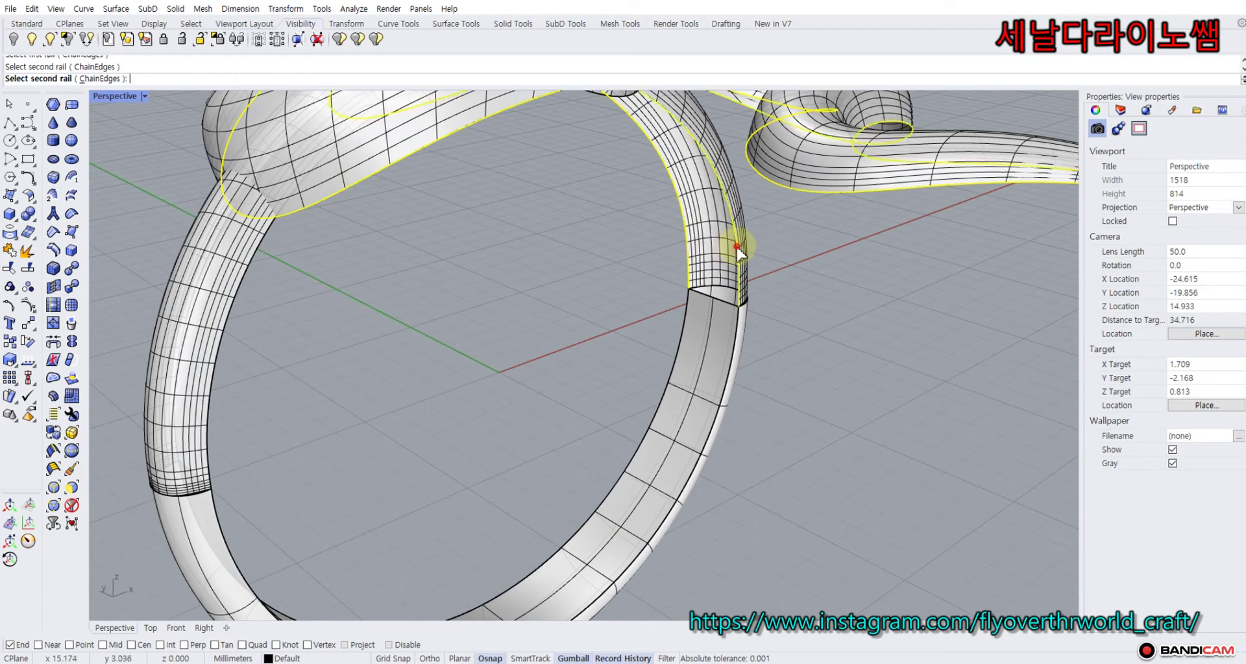
{"action": "left_click", "coordinate": [721, 299]}
{"action": "left_click", "coordinate": [753, 335]}
{"action": "right_click", "coordinate": [640, 286]}
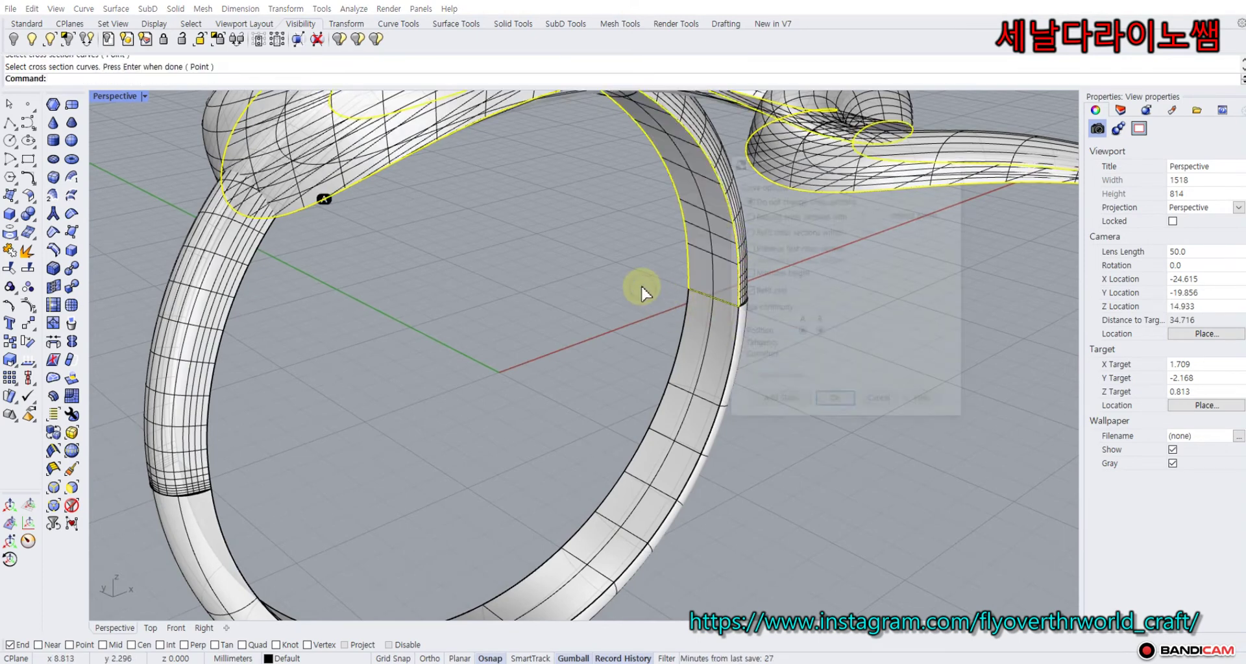
{"action": "right_click", "coordinate": [639, 284]}
Close the inner side of the −X upper shank with a two-rail sweep along its inner edges from the lower seam edge.
{"action": "scroll", "coordinate": [639, 284], "scroll_direction": "down", "scroll_amount": 7}
{"action": "right_click_drag", "start_coordinate": [623, 306], "coordinate": [445, 274]}
{"action": "scroll", "coordinate": [507, 301], "scroll_direction": "up", "scroll_amount": 5}
{"action": "right_click", "coordinate": [522, 295]}
{"action": "scroll", "coordinate": [513, 305], "scroll_direction": "up", "scroll_amount": 3}
{"action": "left_click", "coordinate": [495, 320]}
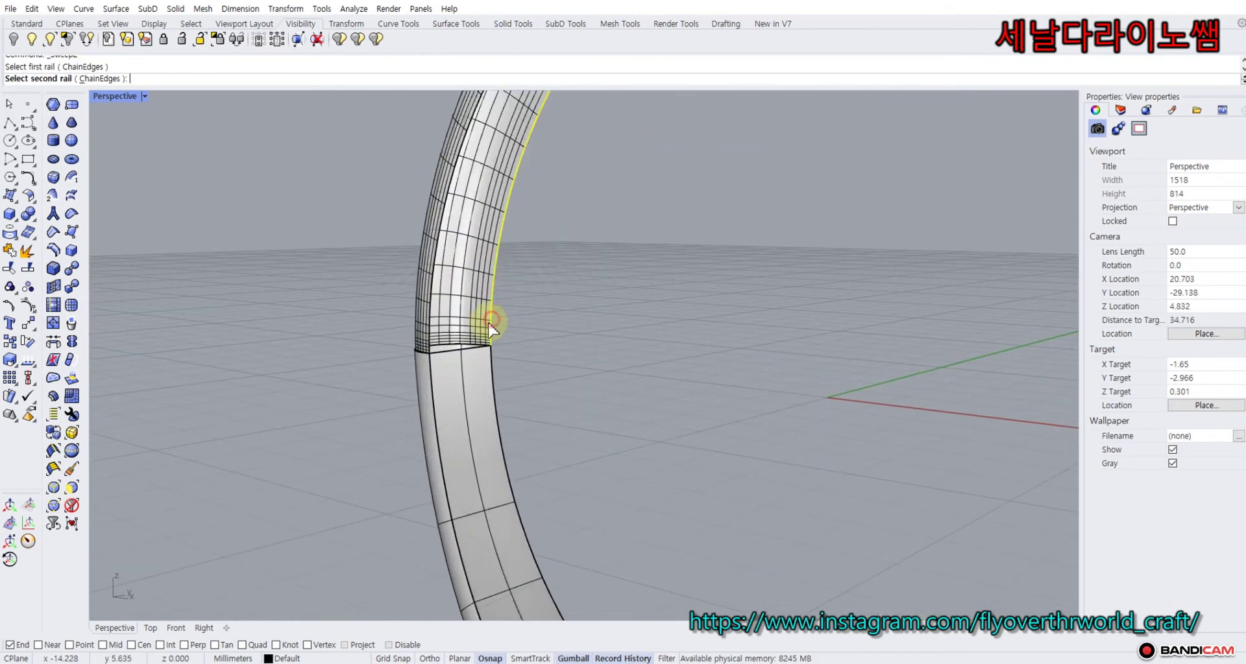
{"action": "left_click", "coordinate": [432, 339]}
{"action": "left_click", "coordinate": [446, 350]}
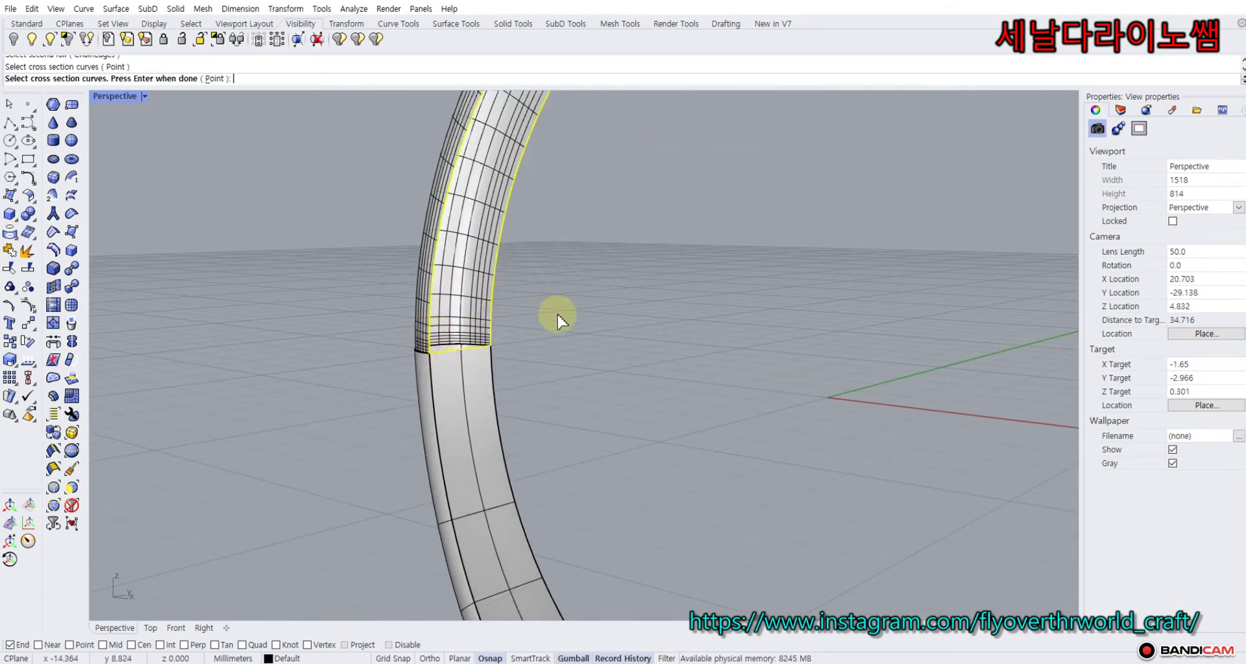
{"action": "right_click", "coordinate": [556, 313]}
{"action": "key", "text": "Return"}
Select the snake, shanks and swept inner surfaces and join them.
{"action": "scroll", "coordinate": [557, 313], "scroll_direction": "down", "scroll_amount": 5}
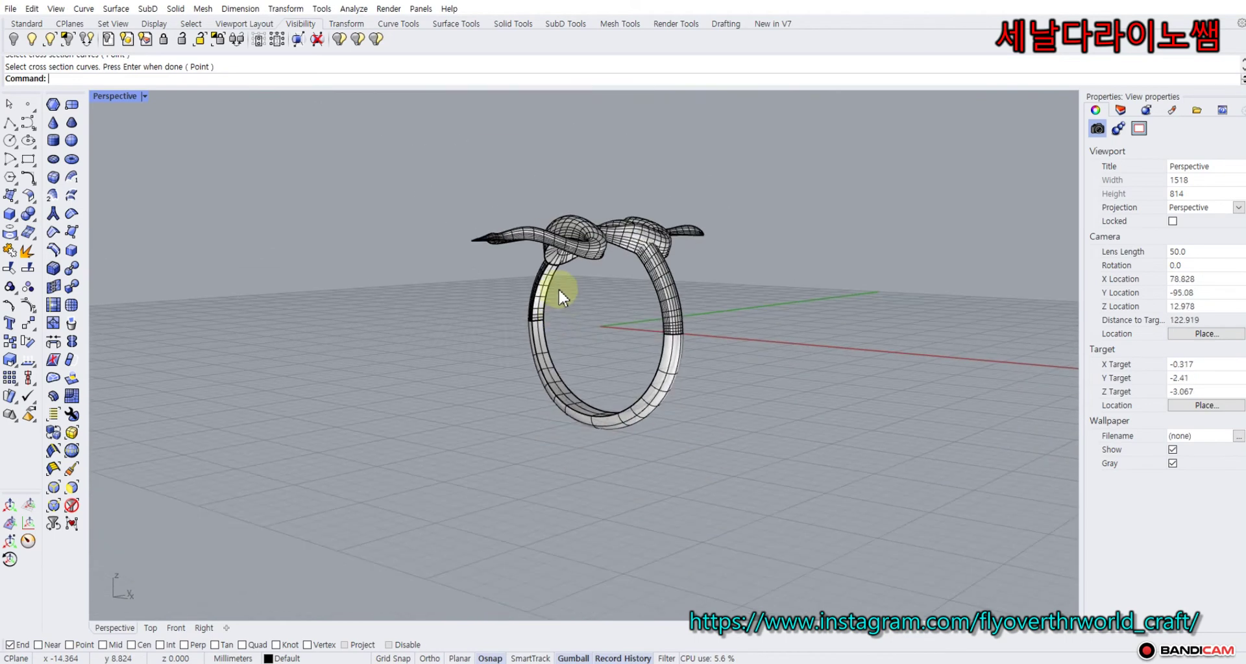
{"action": "right_click_drag", "start_coordinate": [556, 292], "coordinate": [643, 334]}
{"action": "left_click_drag", "start_coordinate": [395, 144], "coordinate": [844, 478]}
{"action": "left_click", "coordinate": [10, 251]}
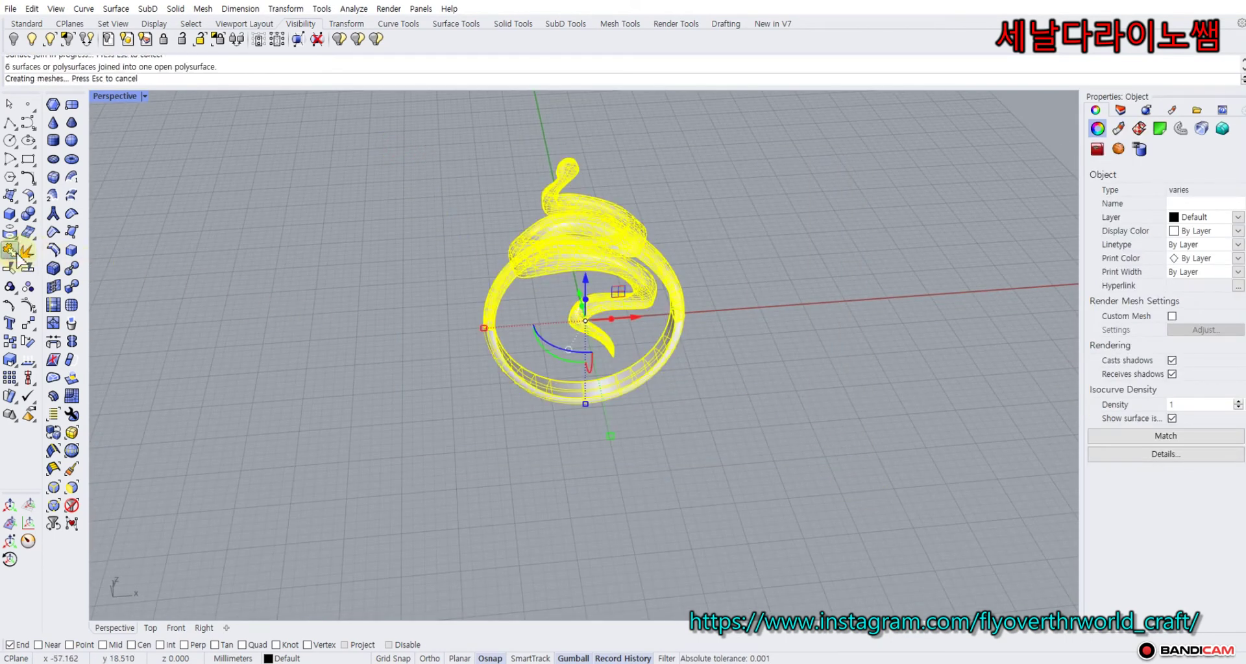
Restore the four-view layout and draw a sphere of about 0.6 mm radius near the snake head's +X edge in the top view.
{"action": "left_click", "coordinate": [294, 247]}
{"action": "right_click_drag", "start_coordinate": [314, 247], "coordinate": [589, 243]}
{"action": "scroll", "coordinate": [436, 323], "scroll_direction": "up", "scroll_amount": 5}
{"action": "scroll", "coordinate": [438, 327], "scroll_direction": "up", "scroll_amount": 3}
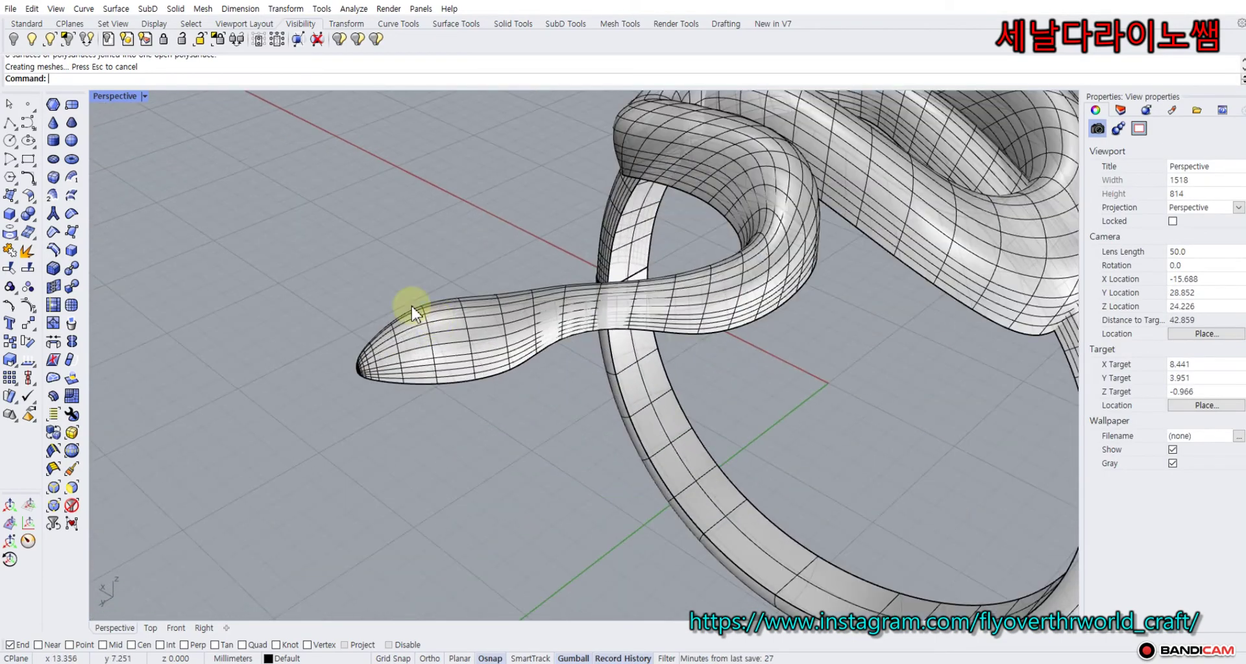
{"action": "double_click", "coordinate": [127, 96]}
{"action": "right_click_drag", "start_coordinate": [178, 246], "coordinate": [351, 240]}
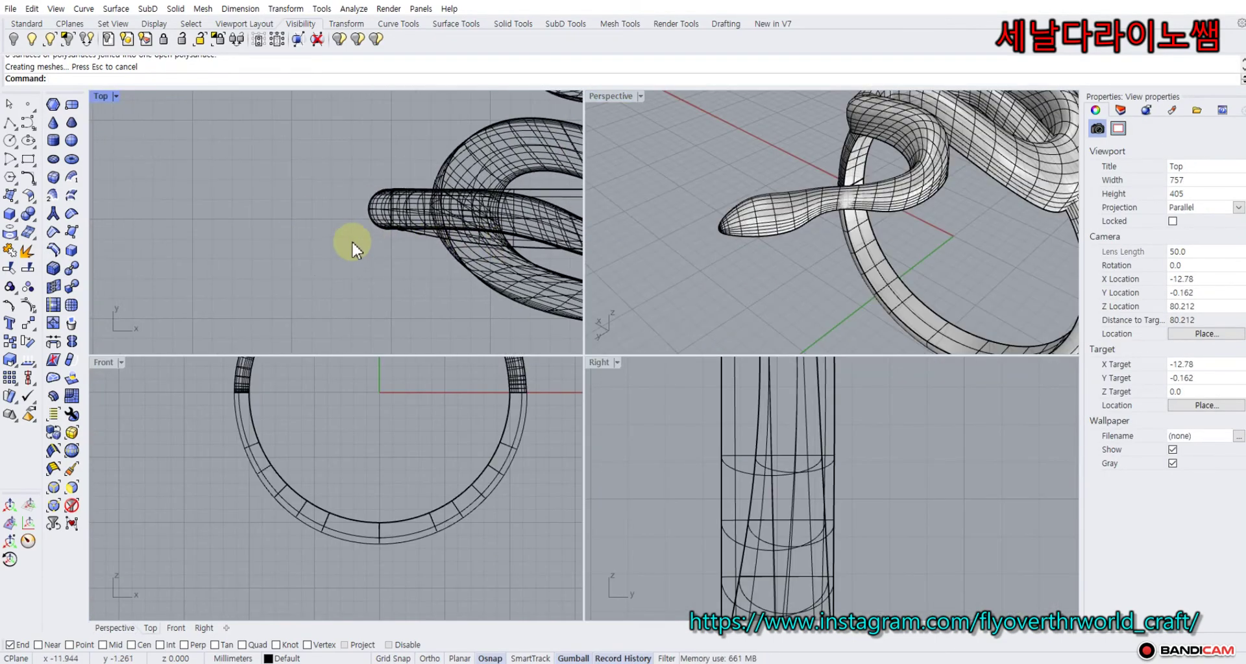
{"action": "scroll", "coordinate": [352, 240], "scroll_direction": "down", "scroll_amount": 8}
{"action": "right_click_drag", "start_coordinate": [365, 140], "coordinate": [330, 258]}
{"action": "right_click_drag", "start_coordinate": [350, 204], "coordinate": [248, 203]}
{"action": "scroll", "coordinate": [325, 225], "scroll_direction": "up", "scroll_amount": 6}
{"action": "left_click", "coordinate": [16, 219]}
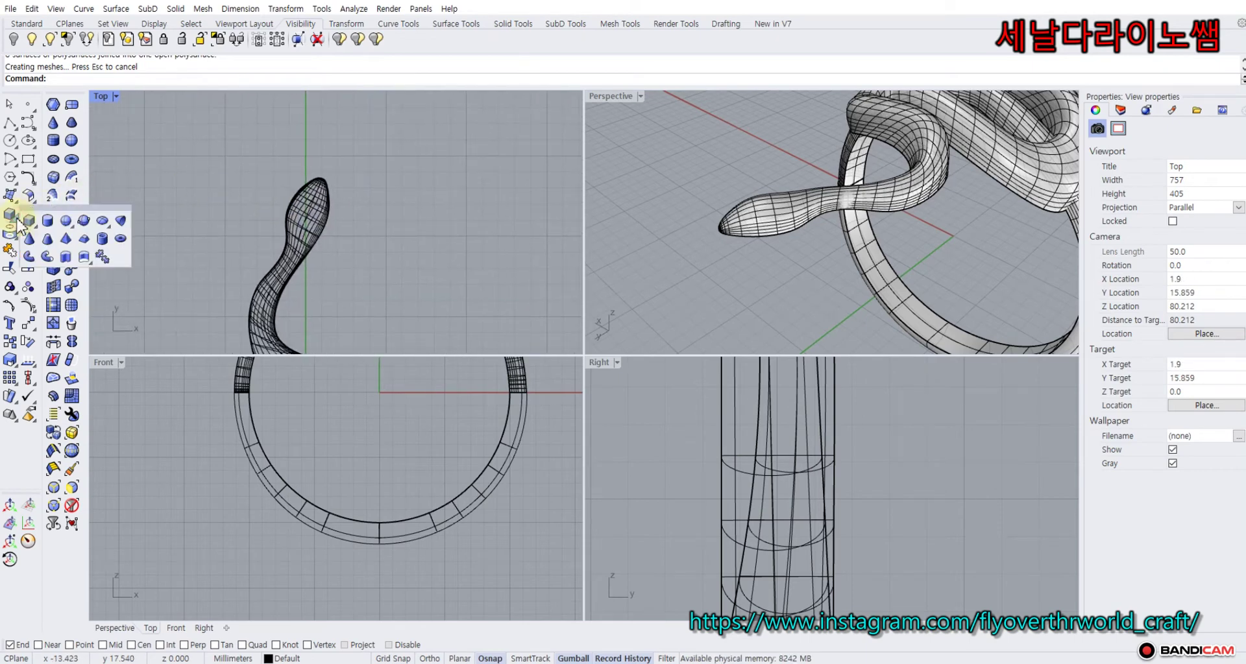
{"action": "left_click", "coordinate": [68, 219]}
{"action": "scroll", "coordinate": [333, 202], "scroll_direction": "up", "scroll_amount": 9}
{"action": "left_click", "coordinate": [297, 224]}
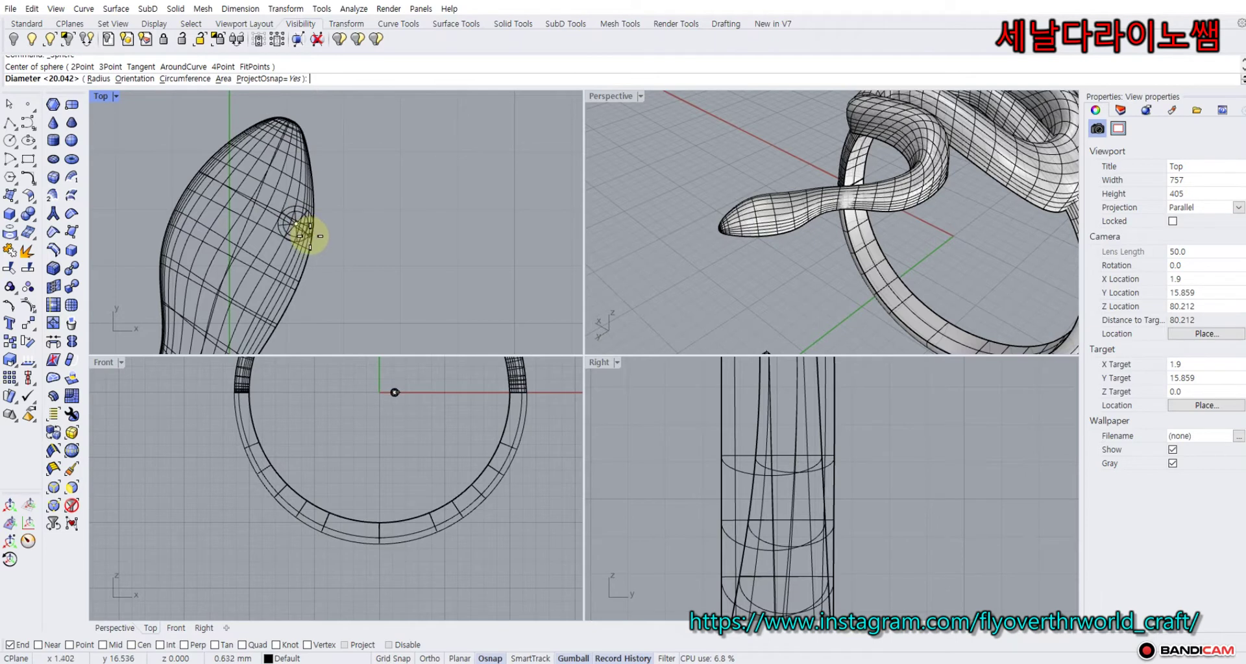
{"action": "left_click", "coordinate": [309, 235]}
Move the eye sphere slightly inward on the head and raise it in the right view onto the snake head's upper surface.
{"action": "left_click_drag", "start_coordinate": [298, 210], "coordinate": [281, 215]}
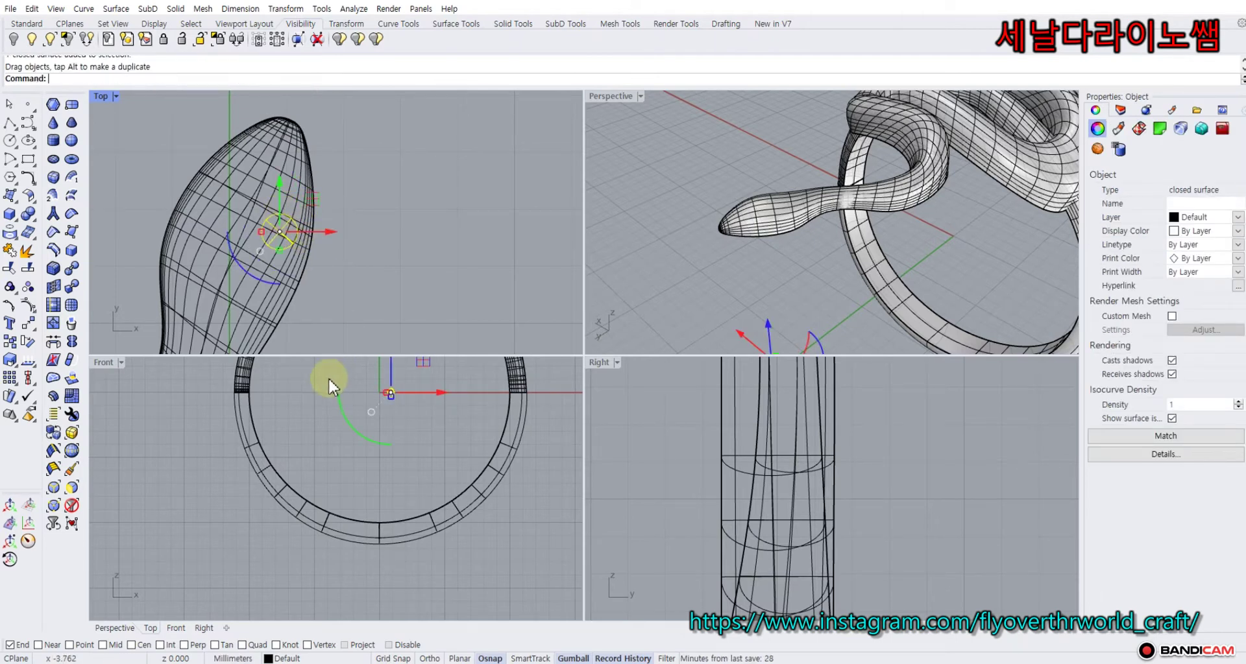
{"action": "right_click_drag", "start_coordinate": [328, 376], "coordinate": [345, 512]}
{"action": "scroll", "coordinate": [865, 463], "scroll_direction": "down", "scroll_amount": 15}
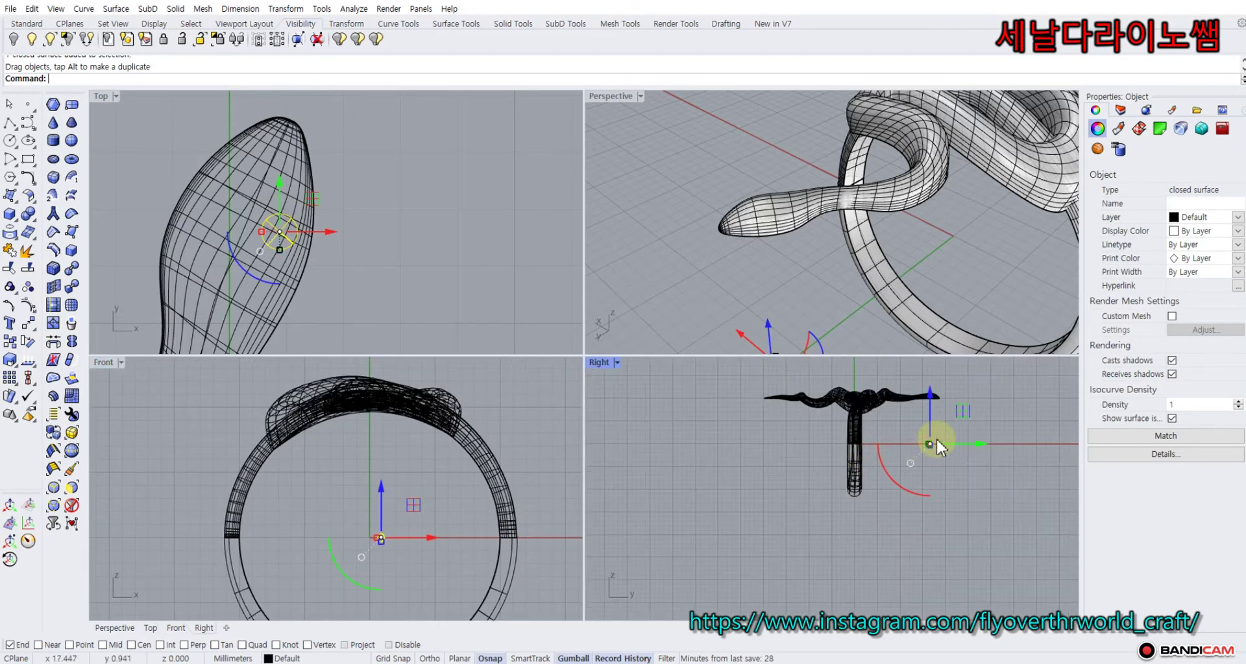
{"action": "right_click_drag", "start_coordinate": [936, 437], "coordinate": [766, 512]}
{"action": "scroll", "coordinate": [772, 474], "scroll_direction": "up", "scroll_amount": 6}
{"action": "left_click_drag", "start_coordinate": [765, 515], "coordinate": [769, 399]}
{"action": "left_click", "coordinate": [748, 277]}
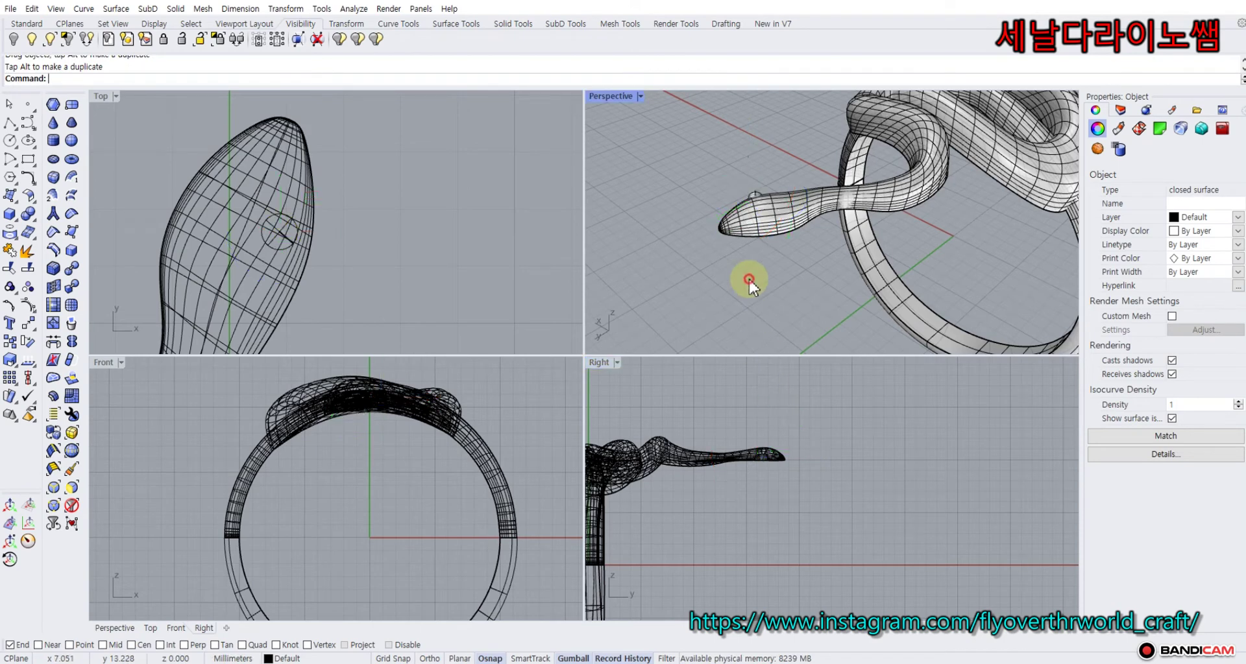
{"action": "right_click_drag", "start_coordinate": [749, 277], "coordinate": [849, 250]}
{"action": "scroll", "coordinate": [902, 197], "scroll_direction": "up", "scroll_amount": 6}
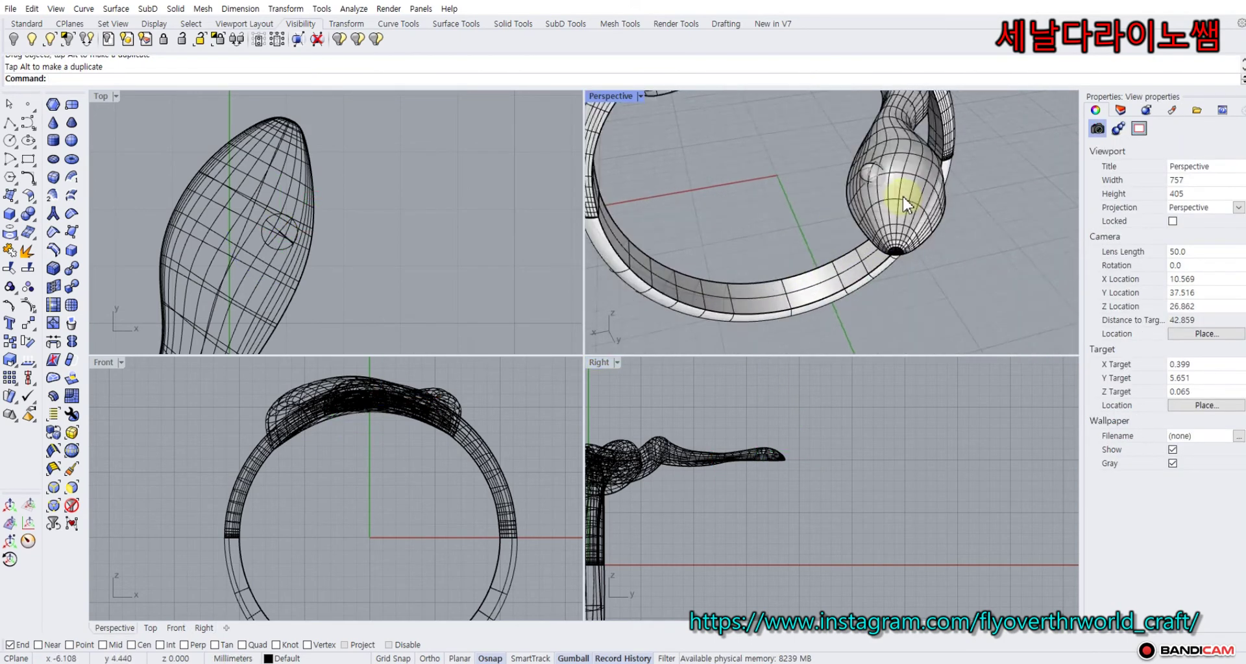
Copy the eye sphere from its centre to the opposite side of the snake's head in the top view.
{"action": "left_click", "coordinate": [285, 231]}
{"action": "left_click", "coordinate": [10, 341]}
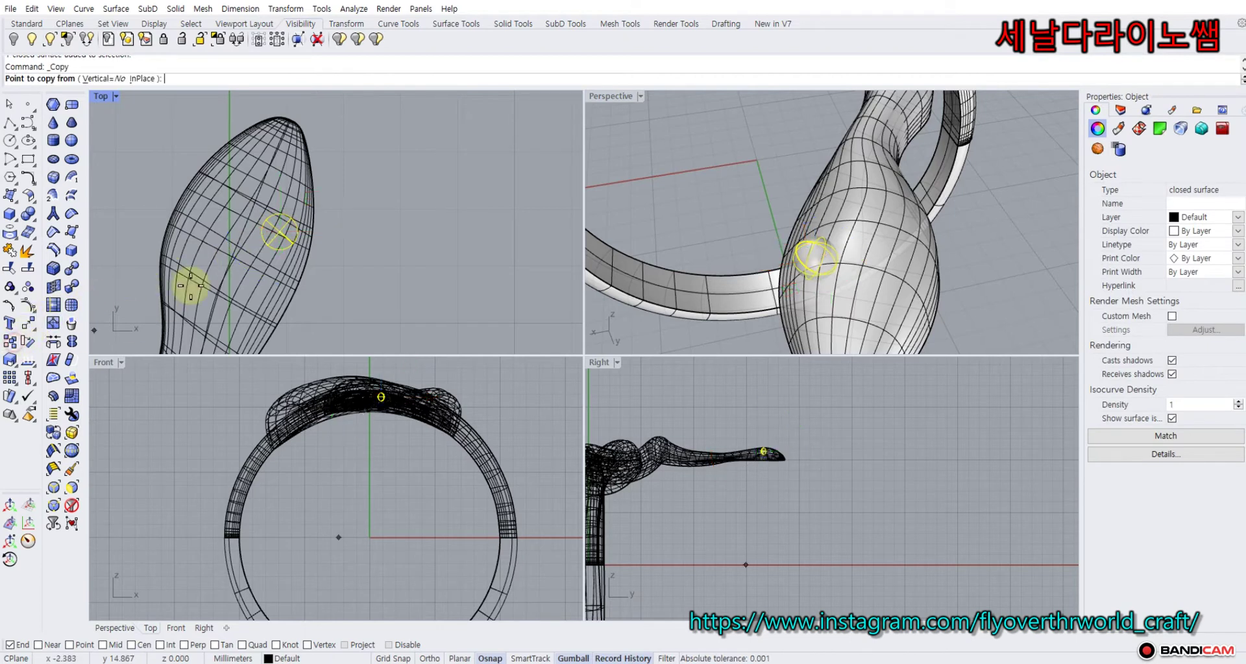
{"action": "left_click", "coordinate": [279, 232]}
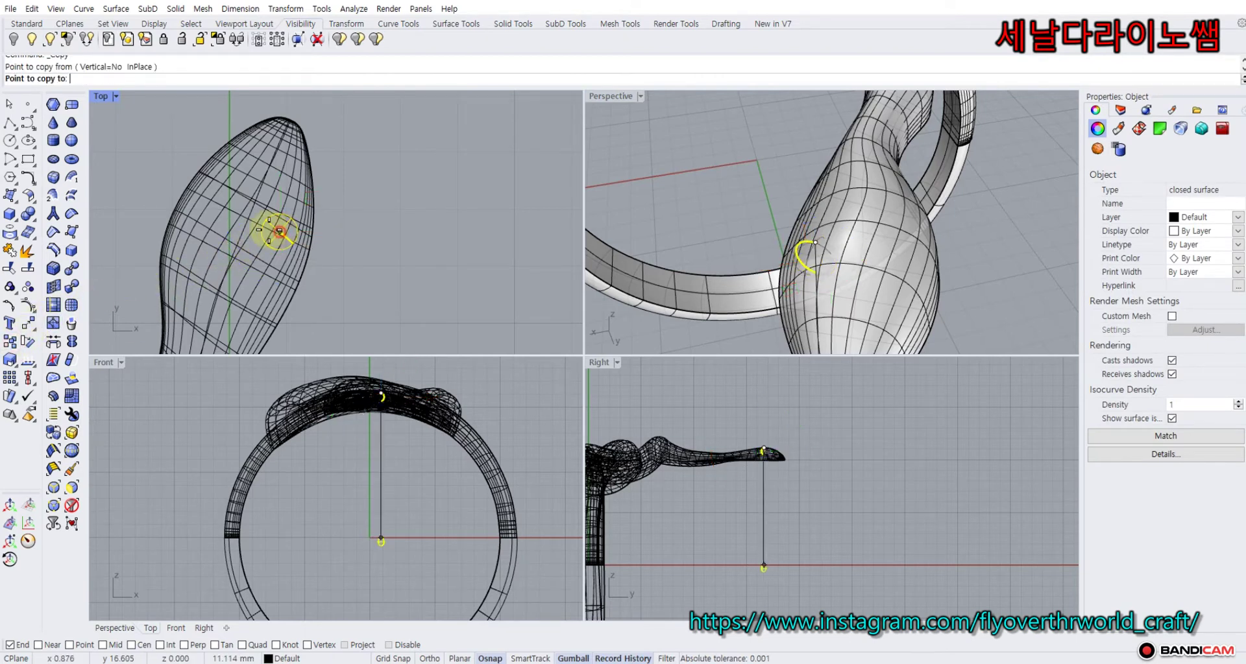
{"action": "left_click", "coordinate": [209, 206]}
{"action": "right_click", "coordinate": [209, 206]}
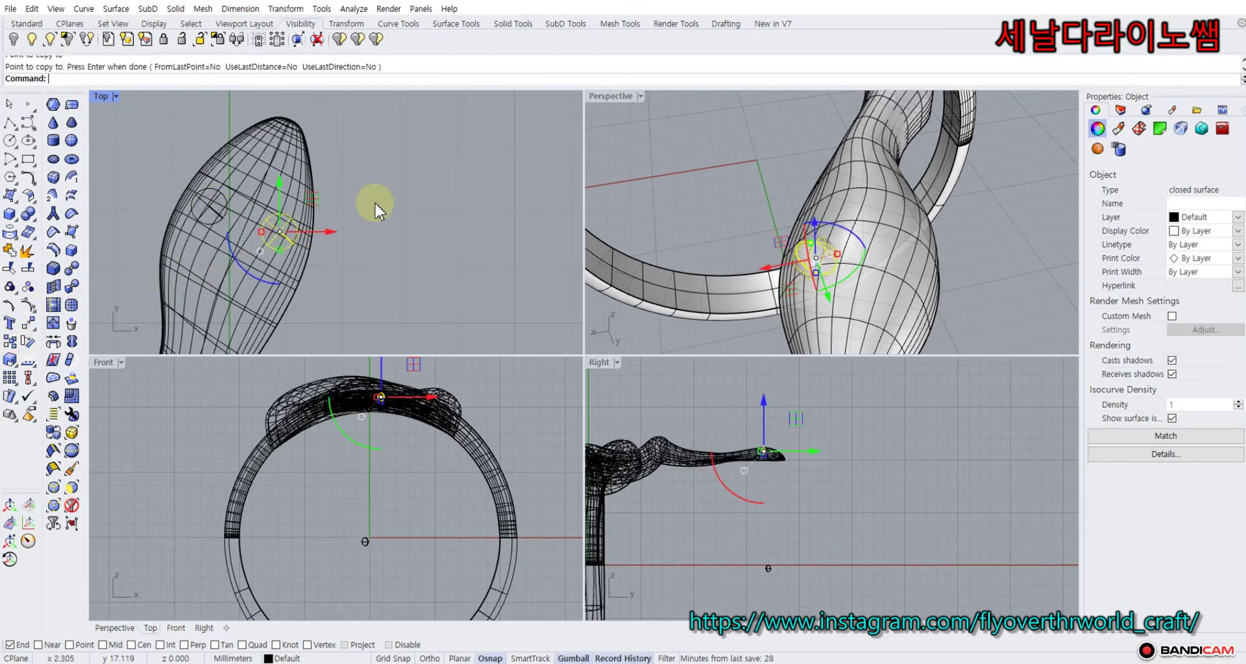
Raise the copied eye sphere from the construction plane to the height of the snake's head in the right view.
{"action": "left_click", "coordinate": [375, 208]}
{"action": "scroll", "coordinate": [635, 213], "scroll_direction": "down", "scroll_amount": 6}
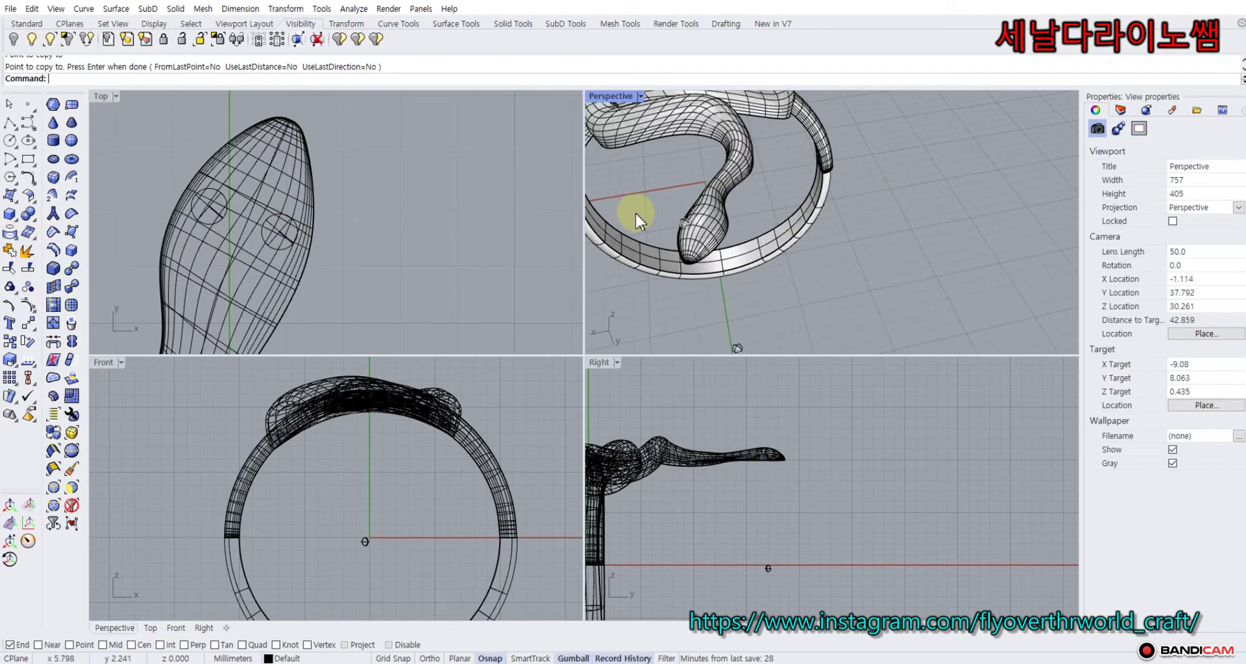
{"action": "left_click", "coordinate": [737, 346]}
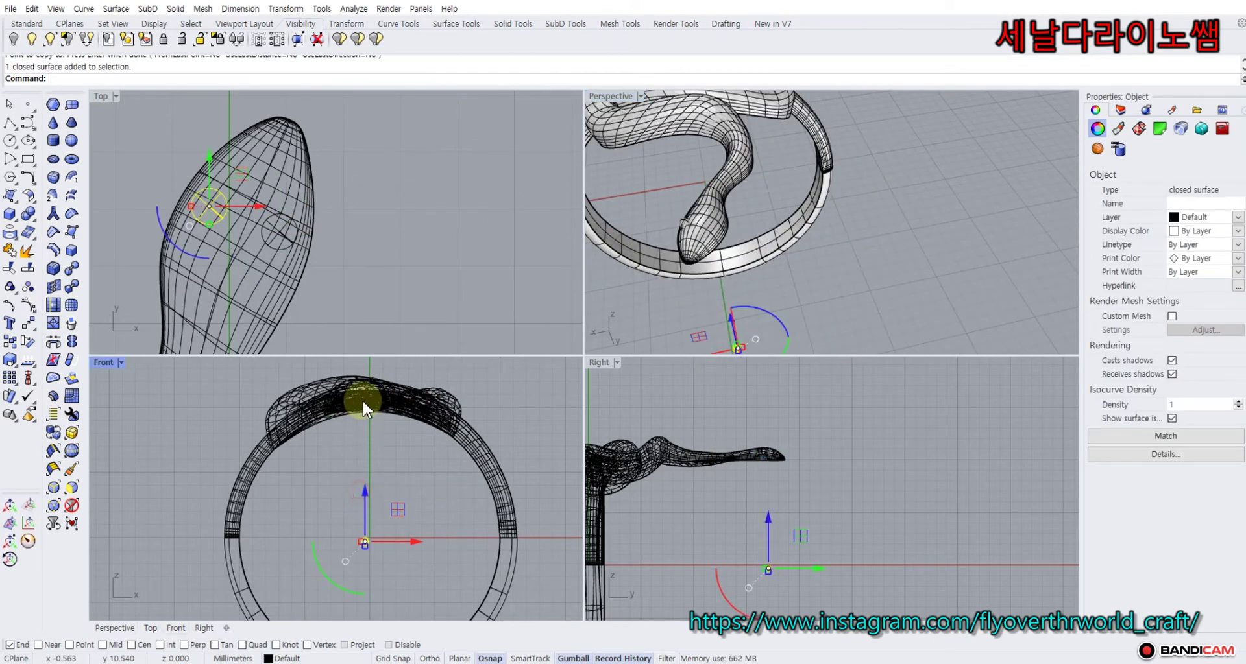
{"action": "left_click", "coordinate": [342, 487]}
{"action": "left_click", "coordinate": [785, 581]}
{"action": "left_click", "coordinate": [770, 569]}
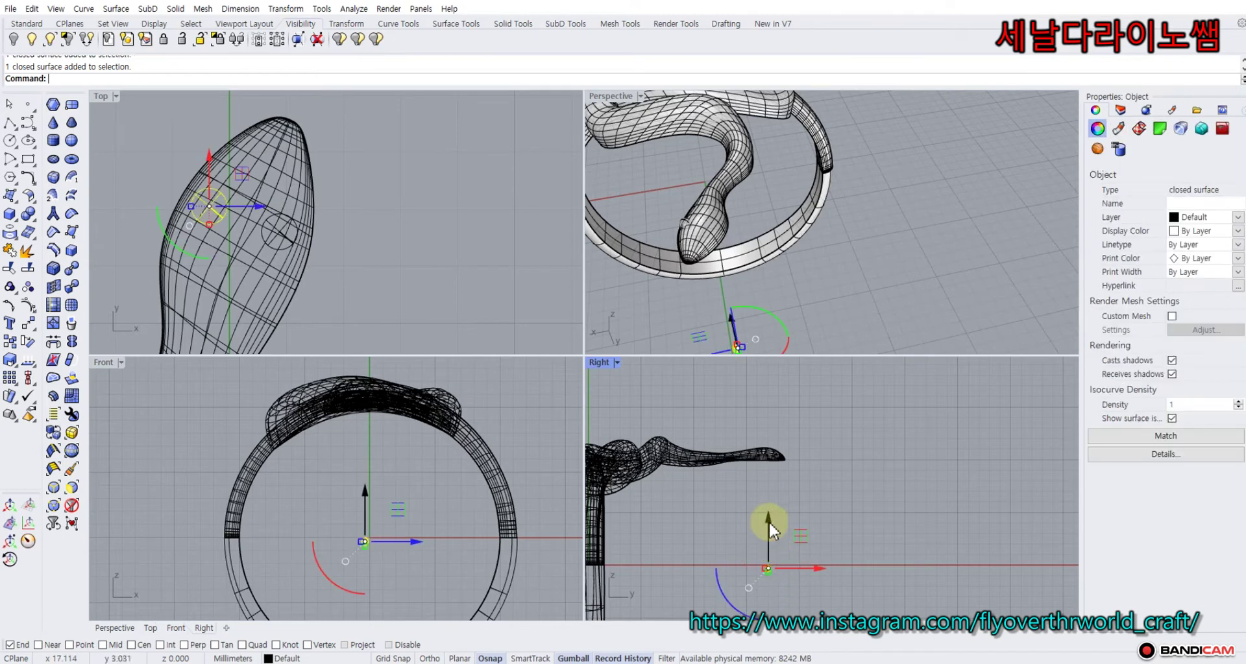
{"action": "left_click_drag", "start_coordinate": [768, 520], "coordinate": [785, 399]}
{"action": "left_click", "coordinate": [699, 301]}
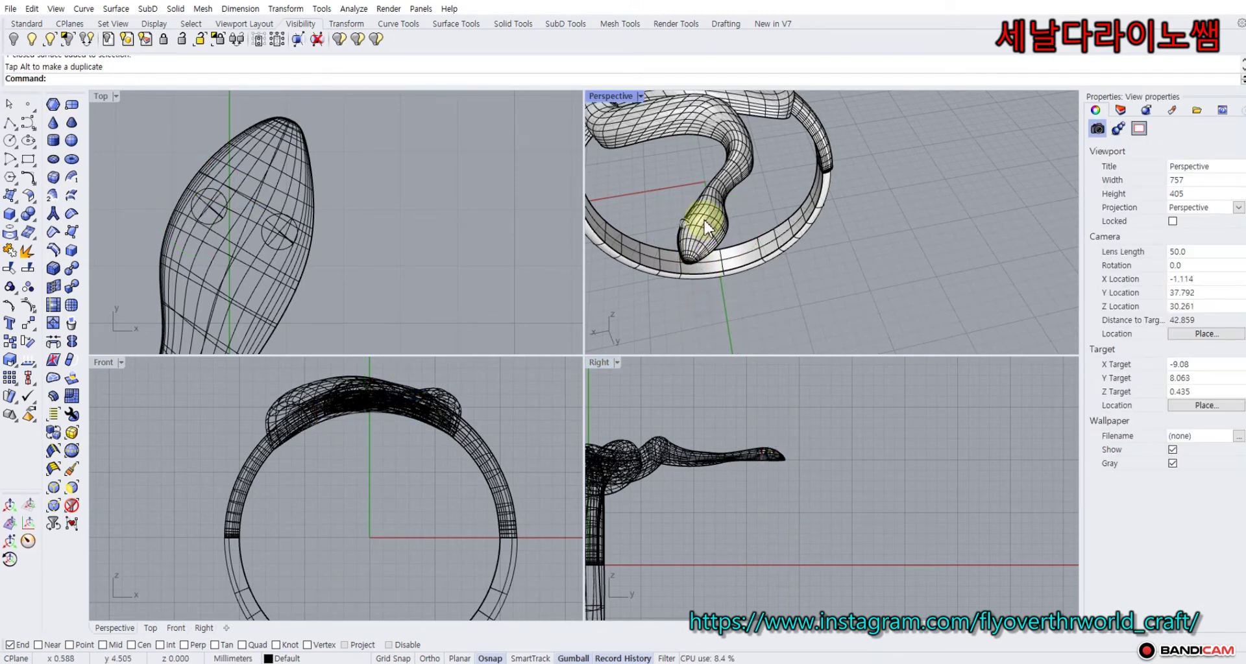
Nudge the copied eye sphere upward in the right view so it protrudes from the head's upper surface.
{"action": "left_click", "coordinate": [213, 208]}
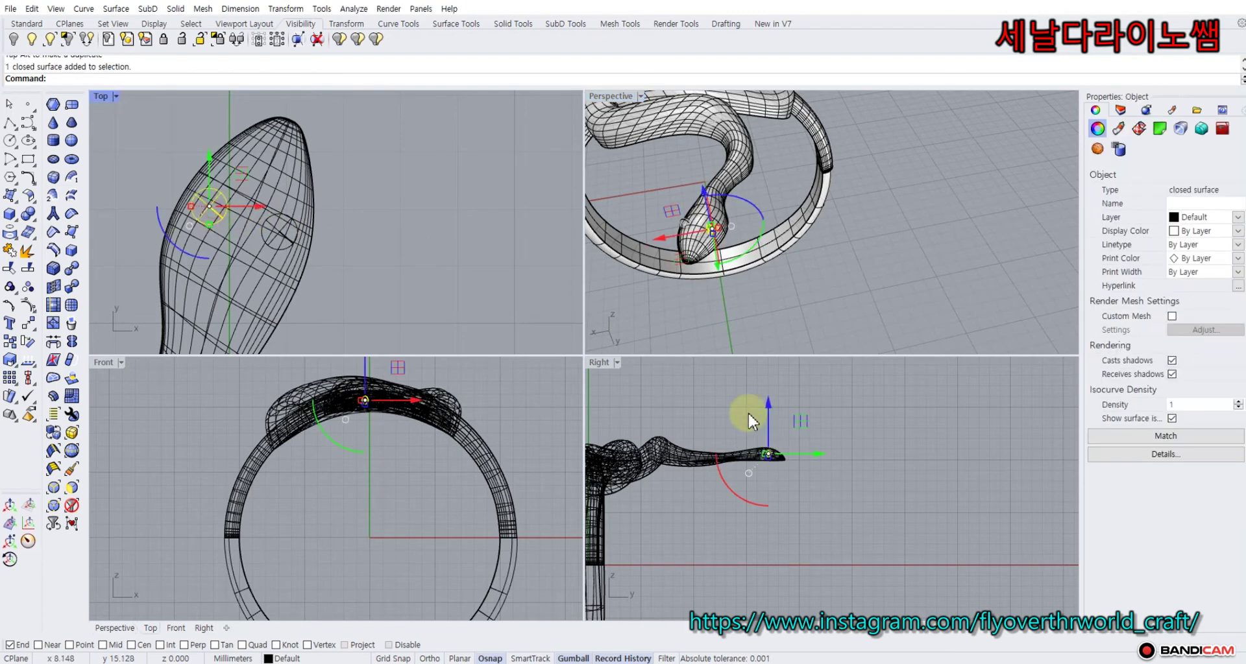
{"action": "scroll", "coordinate": [769, 421], "scroll_direction": "up", "scroll_amount": 8}
{"action": "left_click_drag", "start_coordinate": [768, 427], "coordinate": [769, 436]}
{"action": "left_click", "coordinate": [695, 314]}
{"action": "right_click_drag", "start_coordinate": [697, 313], "coordinate": [753, 253]}
{"action": "scroll", "coordinate": [756, 252], "scroll_direction": "up", "scroll_amount": 4}
{"action": "scroll", "coordinate": [761, 372], "scroll_direction": "up", "scroll_amount": 2}
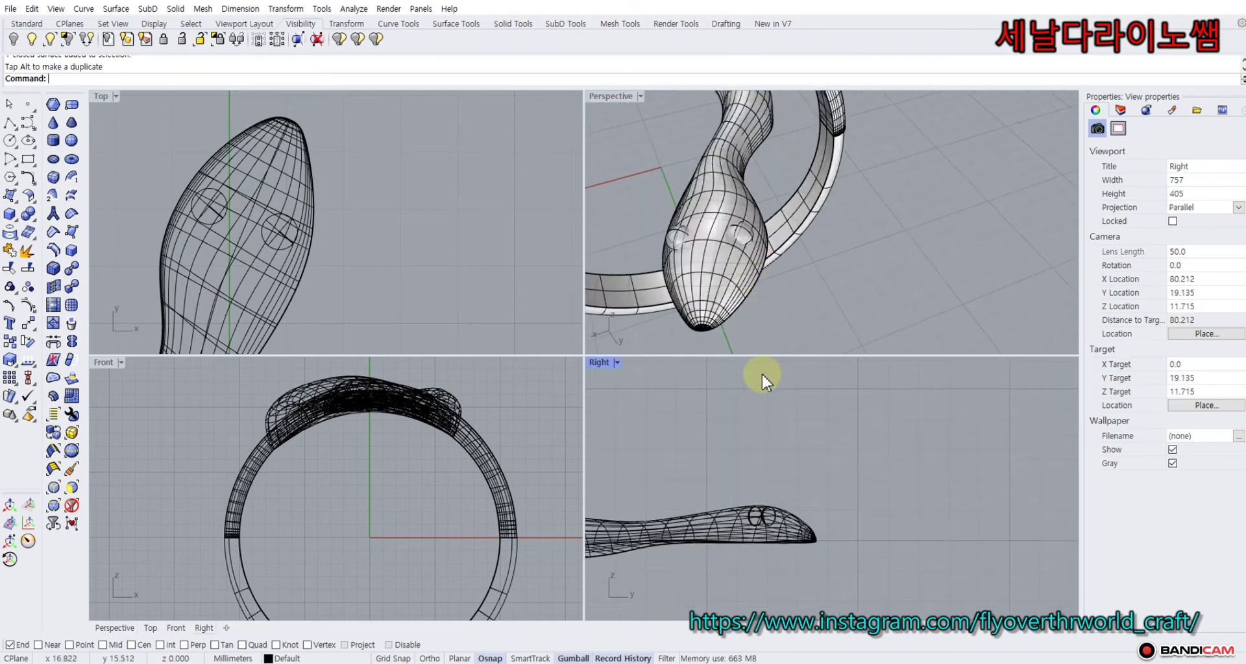
{"action": "scroll", "coordinate": [775, 513], "scroll_direction": "up", "scroll_amount": 6}
{"action": "left_click", "coordinate": [779, 510]}
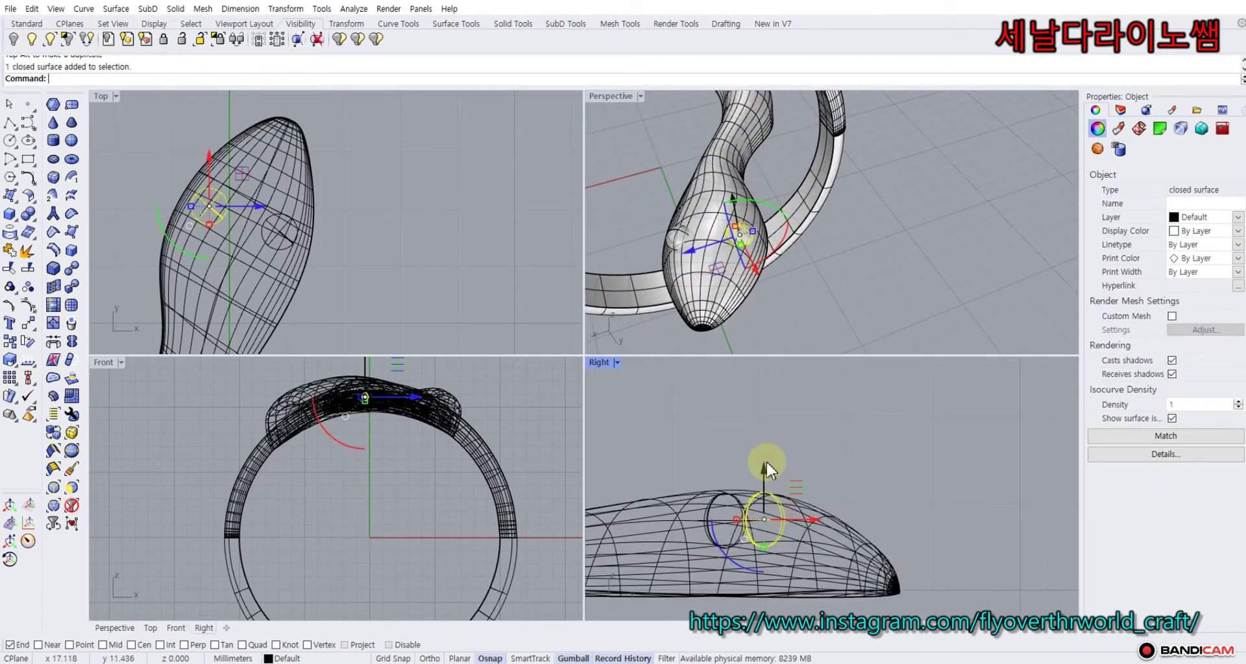
{"action": "left_click_drag", "start_coordinate": [764, 467], "coordinate": [764, 461]}
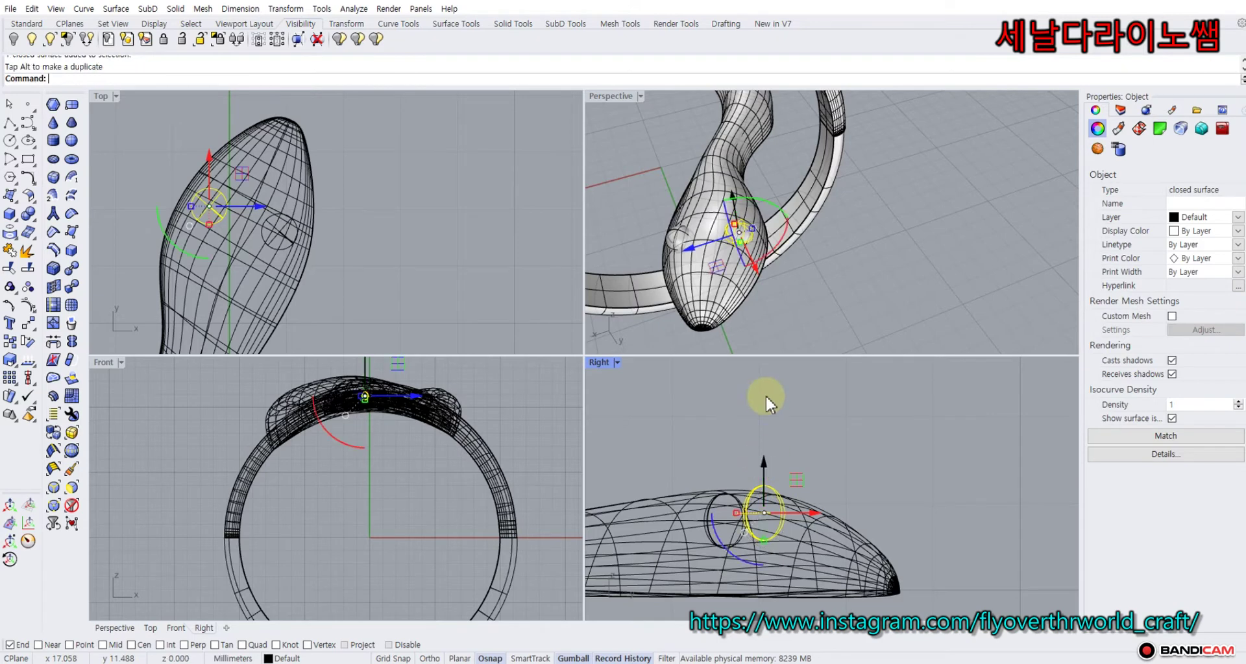
{"action": "left_click", "coordinate": [795, 302]}
Examine the position and protrusion of both eye spheres on the snake's head from several perspective angles.
{"action": "scroll", "coordinate": [811, 302], "scroll_direction": "down", "scroll_amount": 6}
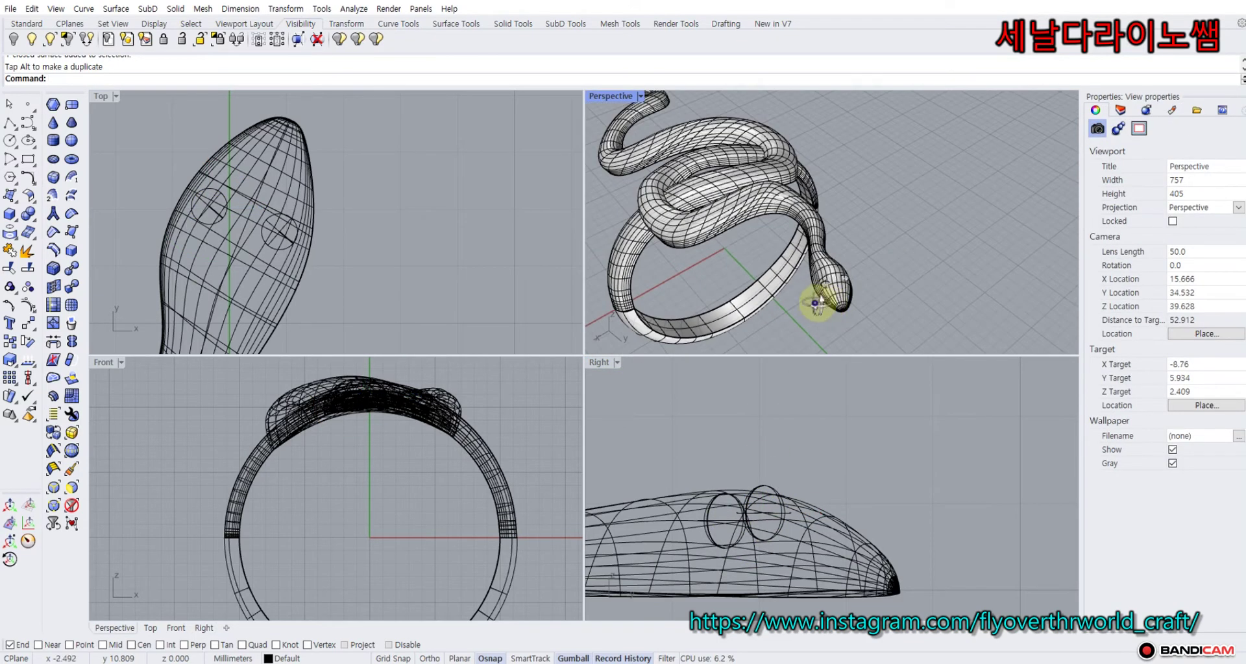
{"action": "right_click_drag", "start_coordinate": [816, 303], "coordinate": [927, 279]}
{"action": "scroll", "coordinate": [985, 226], "scroll_direction": "up", "scroll_amount": 8}
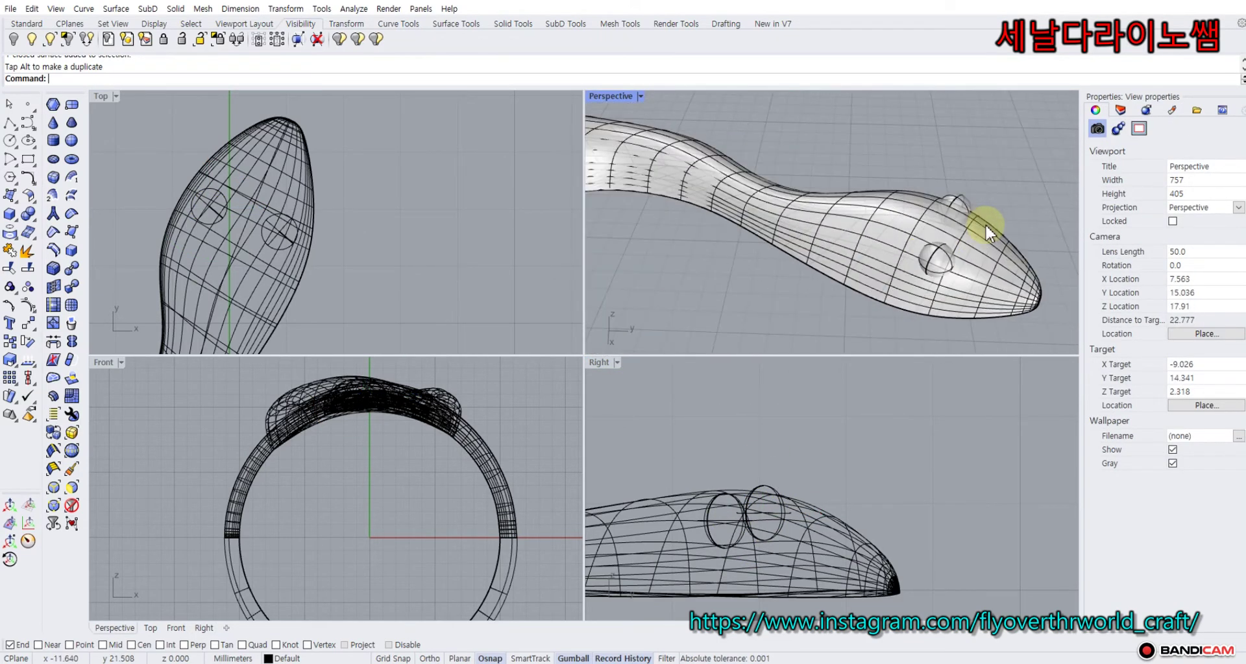
{"action": "right_click_drag", "start_coordinate": [973, 228], "coordinate": [860, 232], "text": "shift"}
{"action": "right_click_drag", "start_coordinate": [737, 268], "coordinate": [773, 251], "text": "shift"}
{"action": "right_click_drag", "start_coordinate": [773, 251], "coordinate": [716, 266]}
{"action": "scroll", "coordinate": [709, 284], "scroll_direction": "down", "scroll_amount": 8}
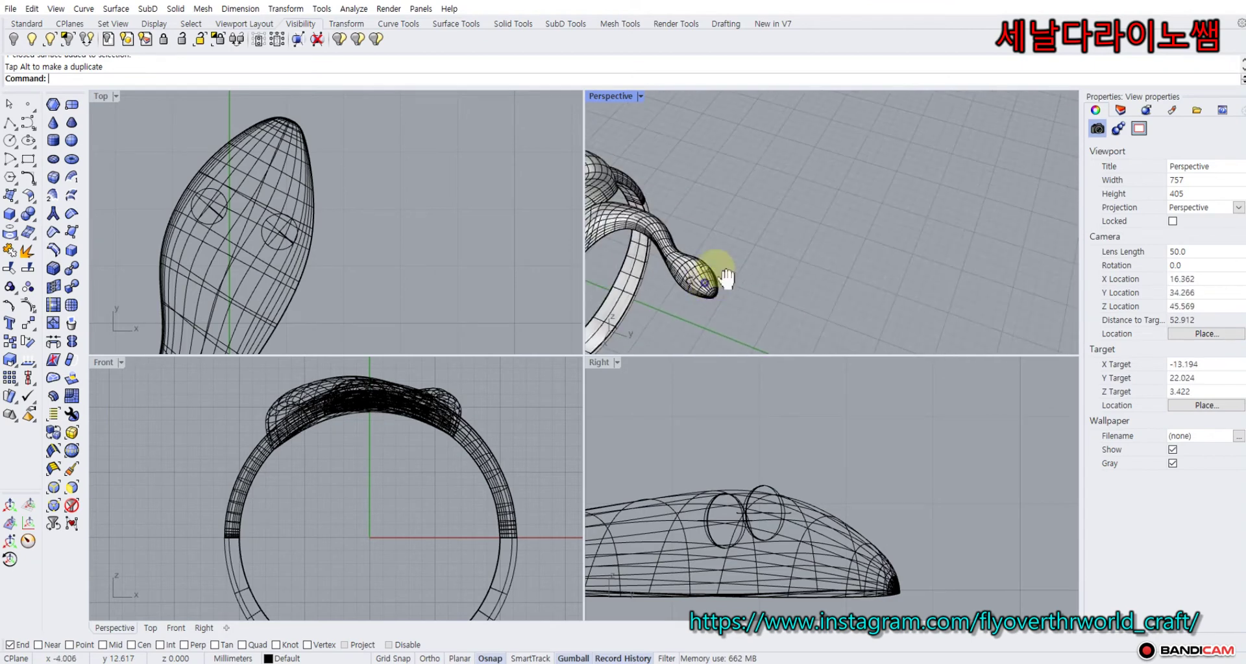
{"action": "scroll", "coordinate": [784, 244], "scroll_direction": "up", "scroll_amount": 5}
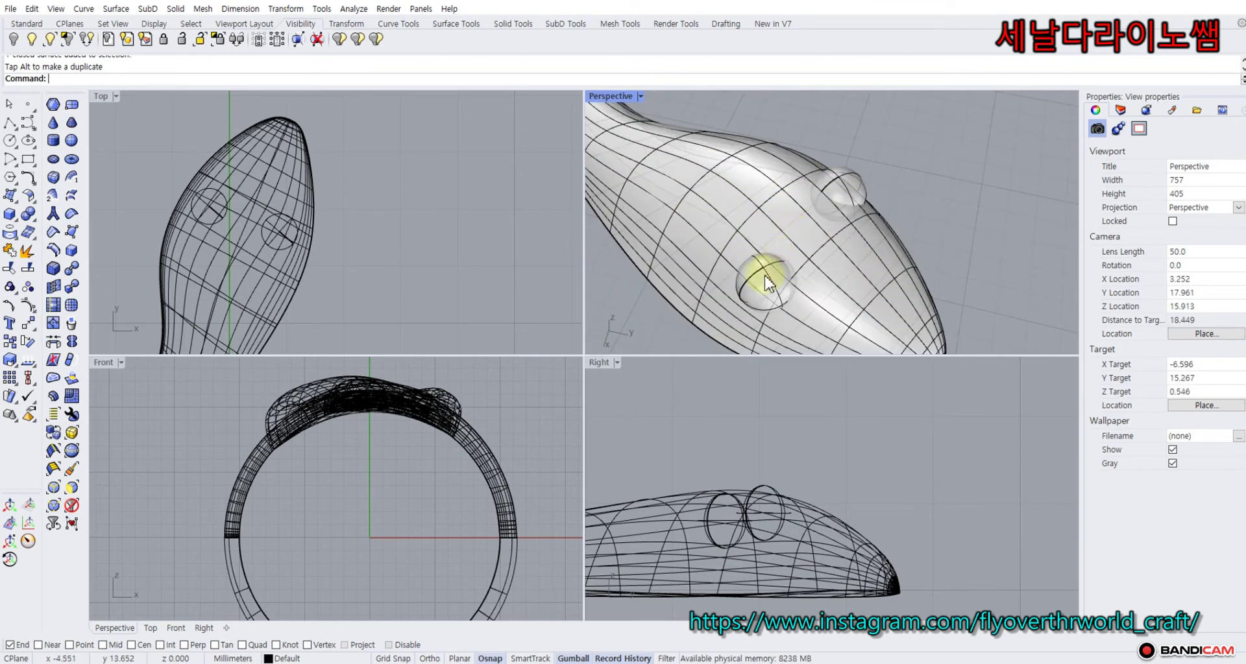
Delete both eye spheres from the snake's head.
{"action": "left_click", "coordinate": [767, 282]}
{"action": "key", "text": "Delete"}
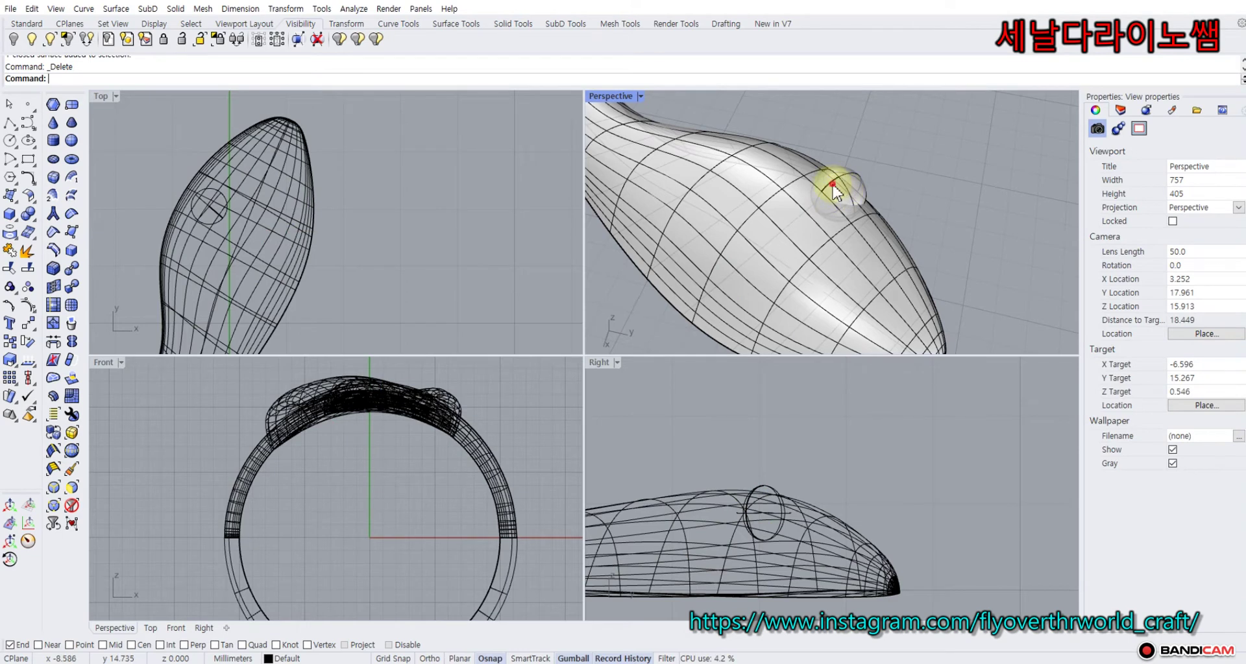
{"action": "left_click", "coordinate": [832, 185]}
{"action": "left_click", "coordinate": [834, 186]}
{"action": "key", "text": "Delete"}
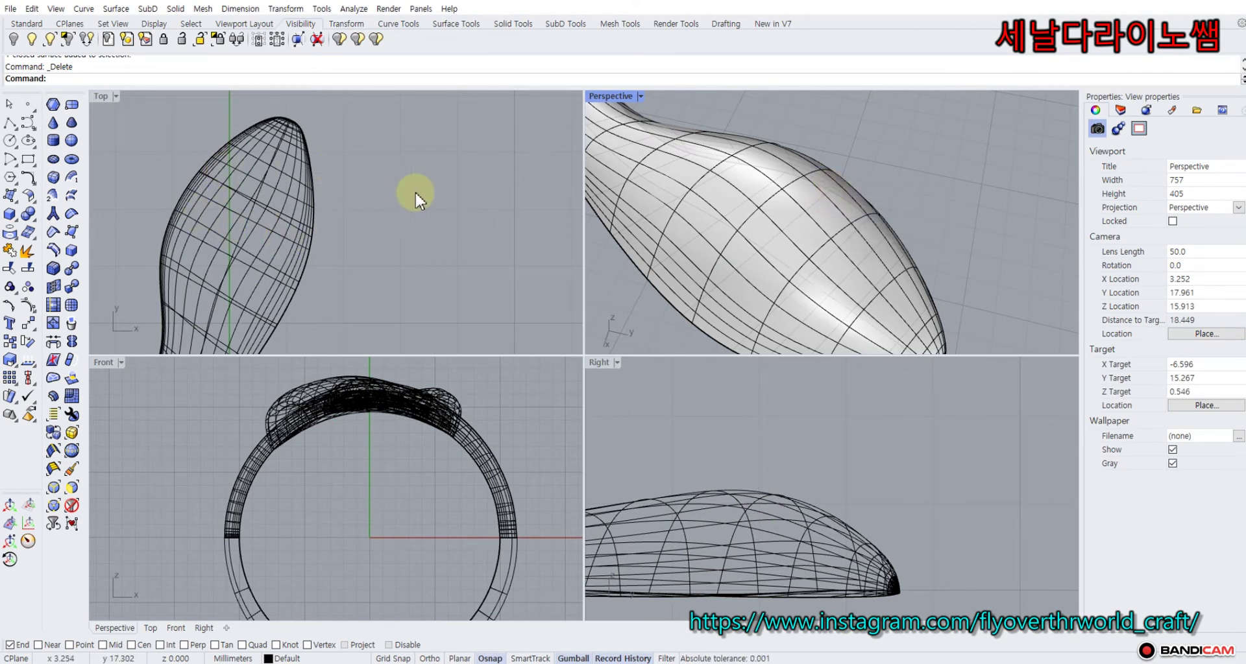
Paste the round gem set into the model and move it beside the snake's head in the top view.
{"action": "scroll", "coordinate": [414, 191], "scroll_direction": "down", "scroll_amount": 3}
{"action": "scroll", "coordinate": [411, 198], "scroll_direction": "up", "scroll_amount": 2}
{"action": "scroll", "coordinate": [775, 243], "scroll_direction": "down", "scroll_amount": 4}
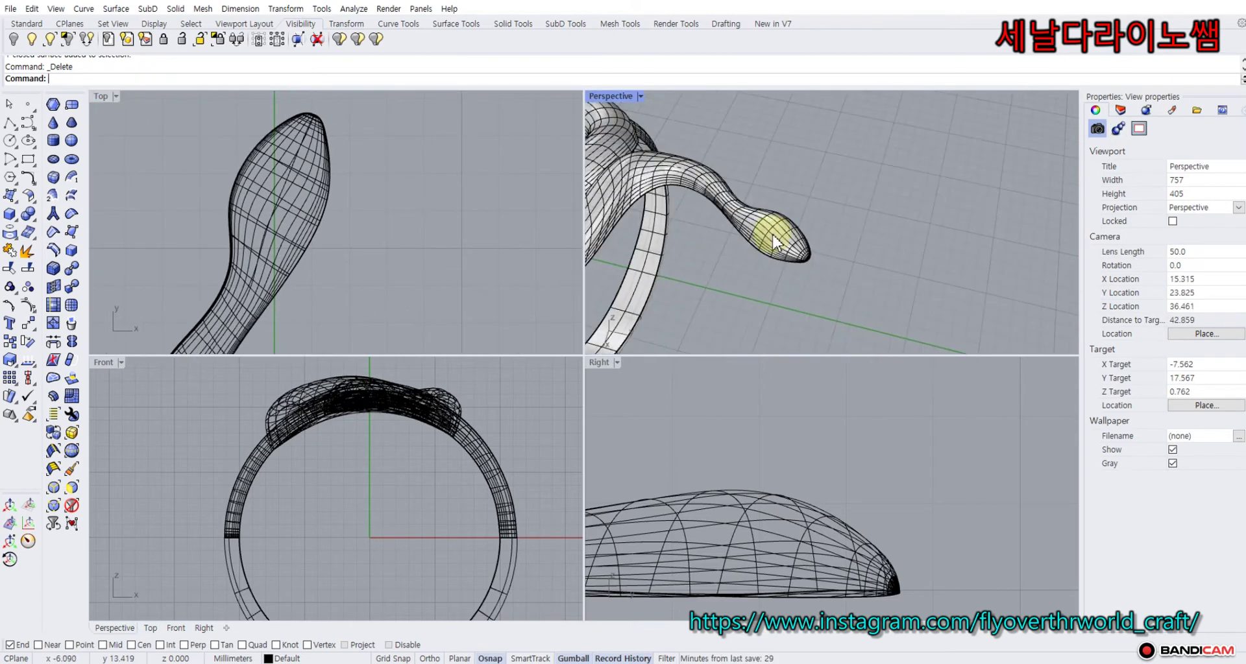
{"action": "mouse_move", "coordinate": [754, 233]}
{"action": "right_mouse_down", "text": "shift"}
{"action": "mouse_move", "coordinate": [750, 220]}
{"action": "mouse_move", "coordinate": [756, 234]}
{"action": "right_mouse_up", "text": "shift"}
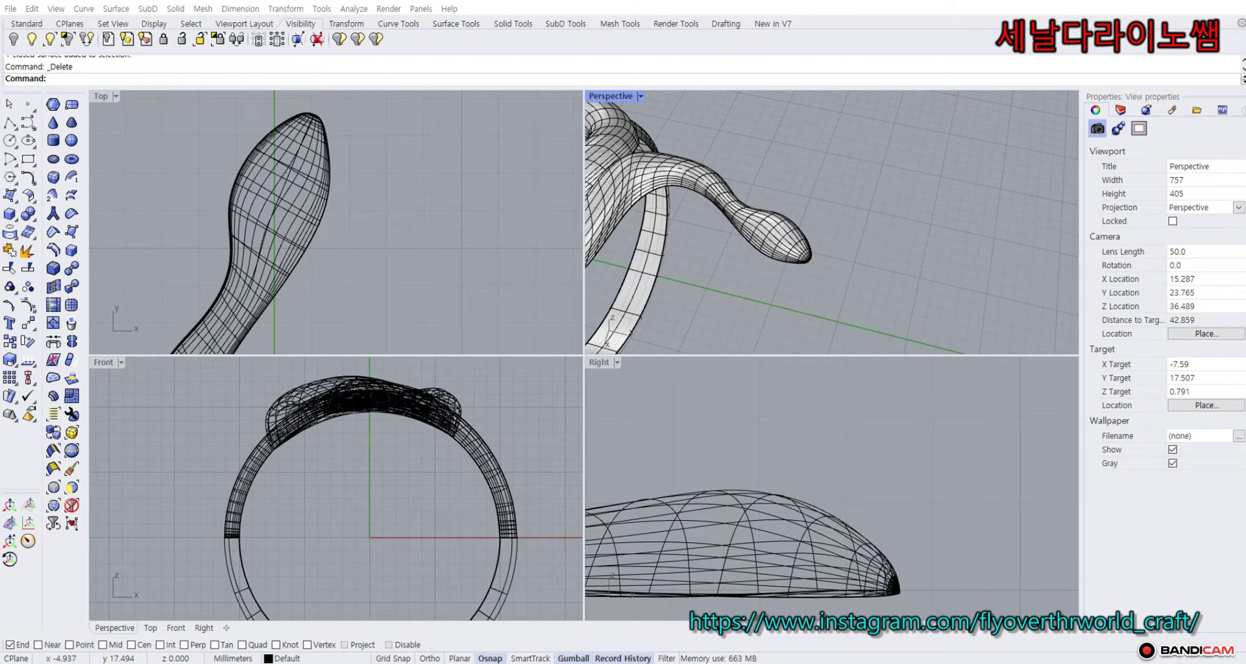
{"action": "left_click", "coordinate": [169, 207]}
{"action": "right_click_drag", "start_coordinate": [168, 225], "coordinate": [250, 213]}
{"action": "scroll", "coordinate": [286, 213], "scroll_direction": "down", "scroll_amount": 6}
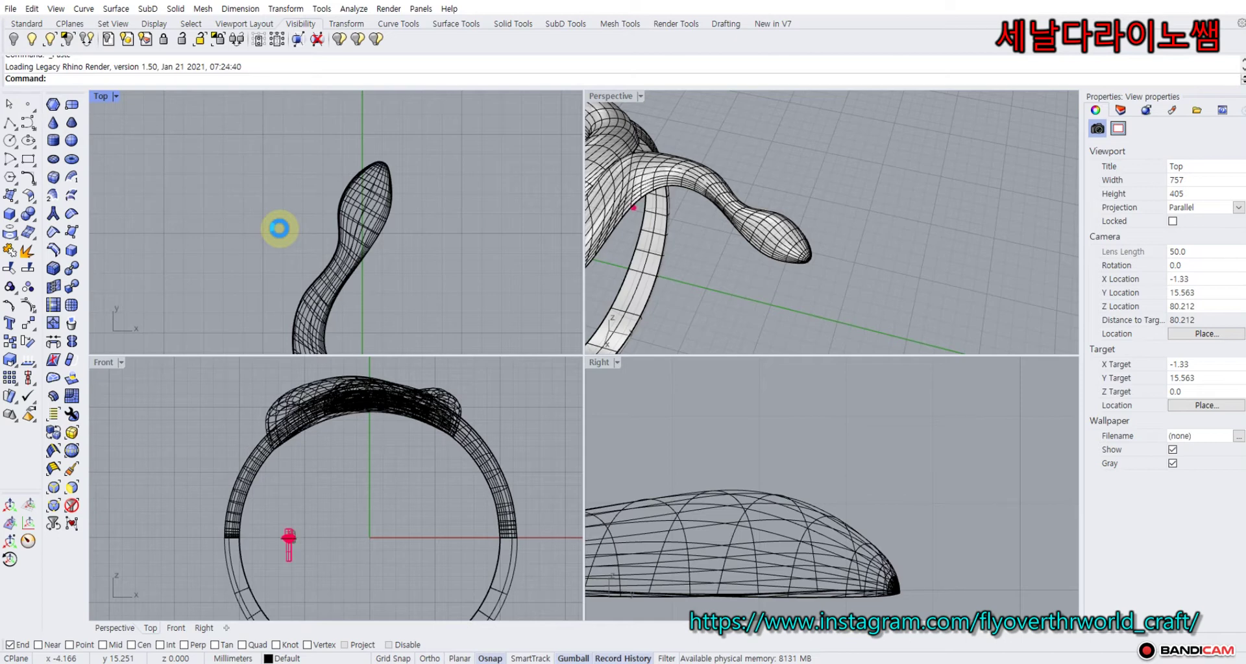
{"action": "scroll", "coordinate": [269, 231], "scroll_direction": "down", "scroll_amount": 10}
{"action": "right_click_drag", "start_coordinate": [270, 231], "coordinate": [299, 176]}
{"action": "left_click_drag", "start_coordinate": [322, 247], "coordinate": [327, 138]}
{"action": "left_click", "coordinate": [253, 162]}
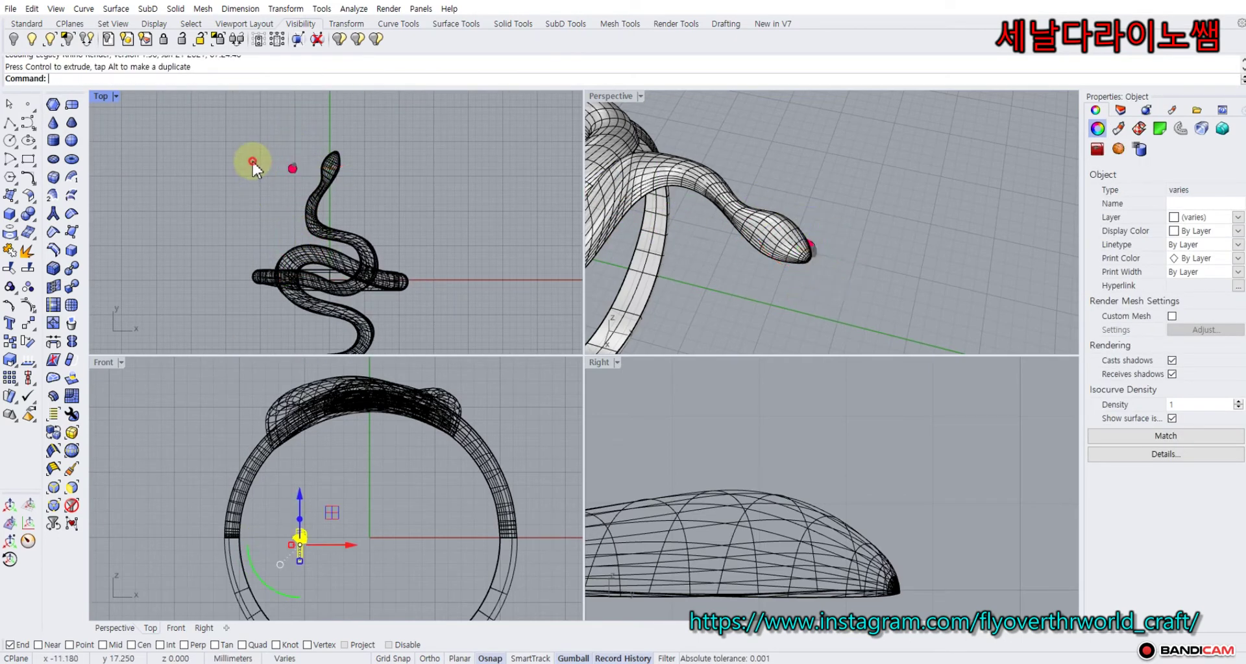
Delete the small round prong and the cutter solid from the pasted set, keeping the gem and its outer circle.
{"action": "right_click_drag", "start_coordinate": [270, 178], "coordinate": [314, 174]}
{"action": "scroll", "coordinate": [319, 161], "scroll_direction": "up", "scroll_amount": 20}
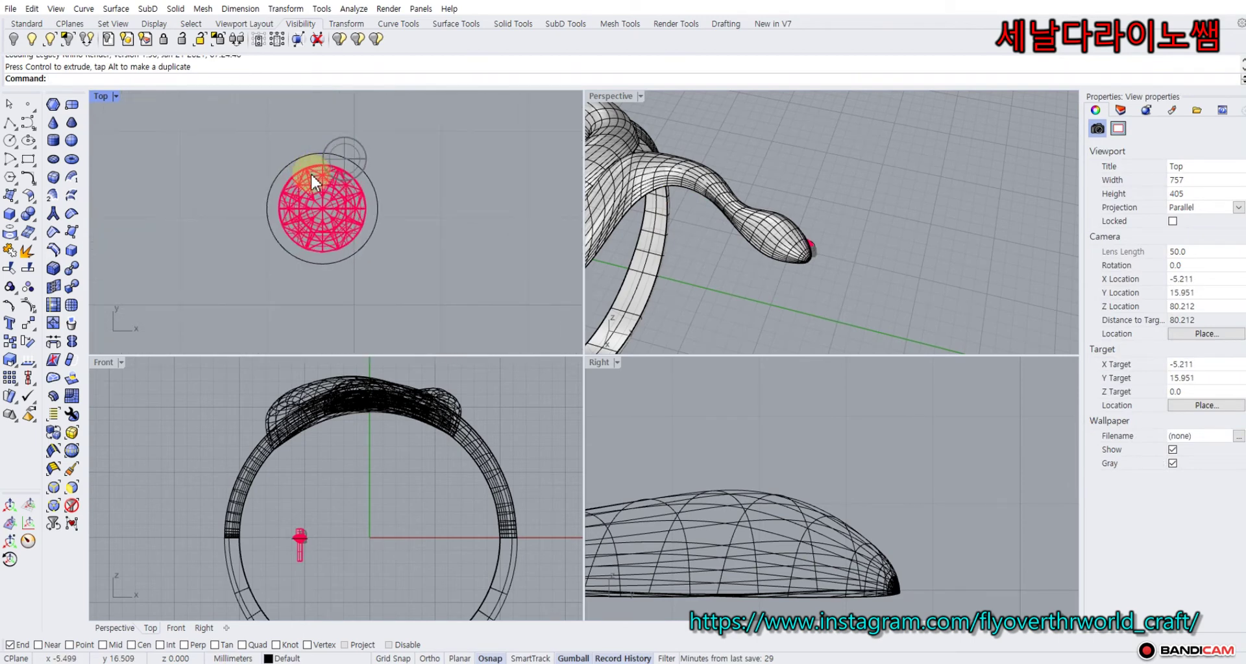
{"action": "left_click", "coordinate": [357, 152]}
{"action": "key", "text": "Delete"}
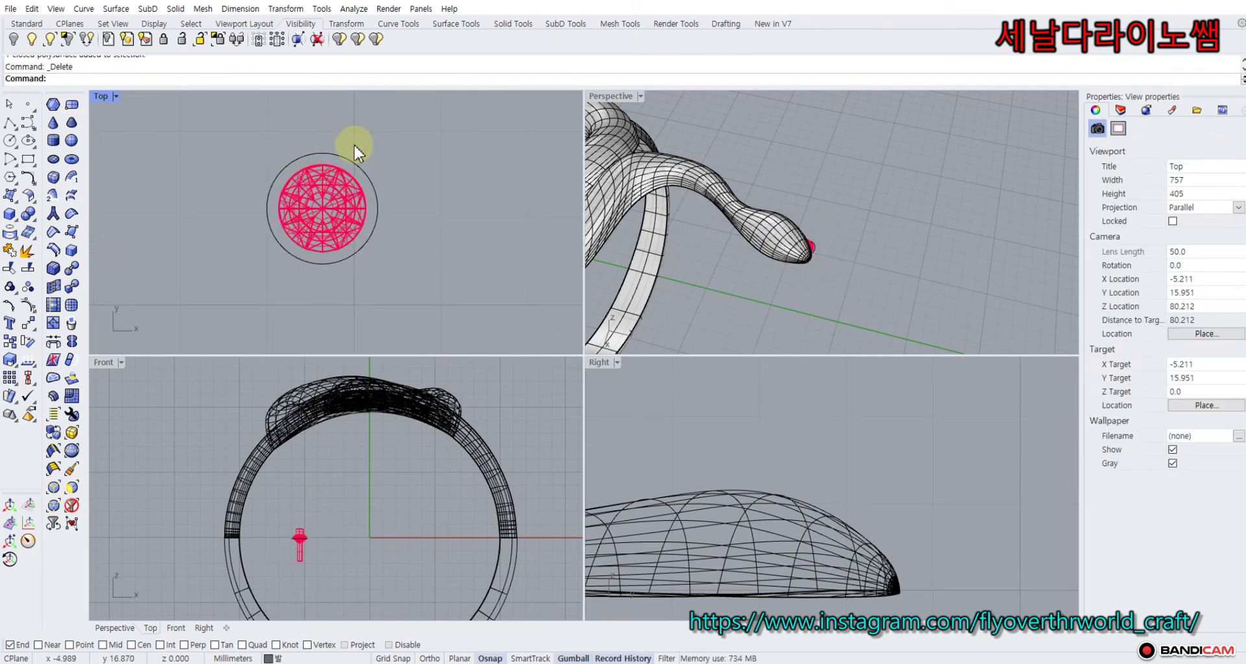
{"action": "right_click_drag", "start_coordinate": [228, 161], "coordinate": [228, 192]}
{"action": "scroll", "coordinate": [312, 542], "scroll_direction": "up", "scroll_amount": 5}
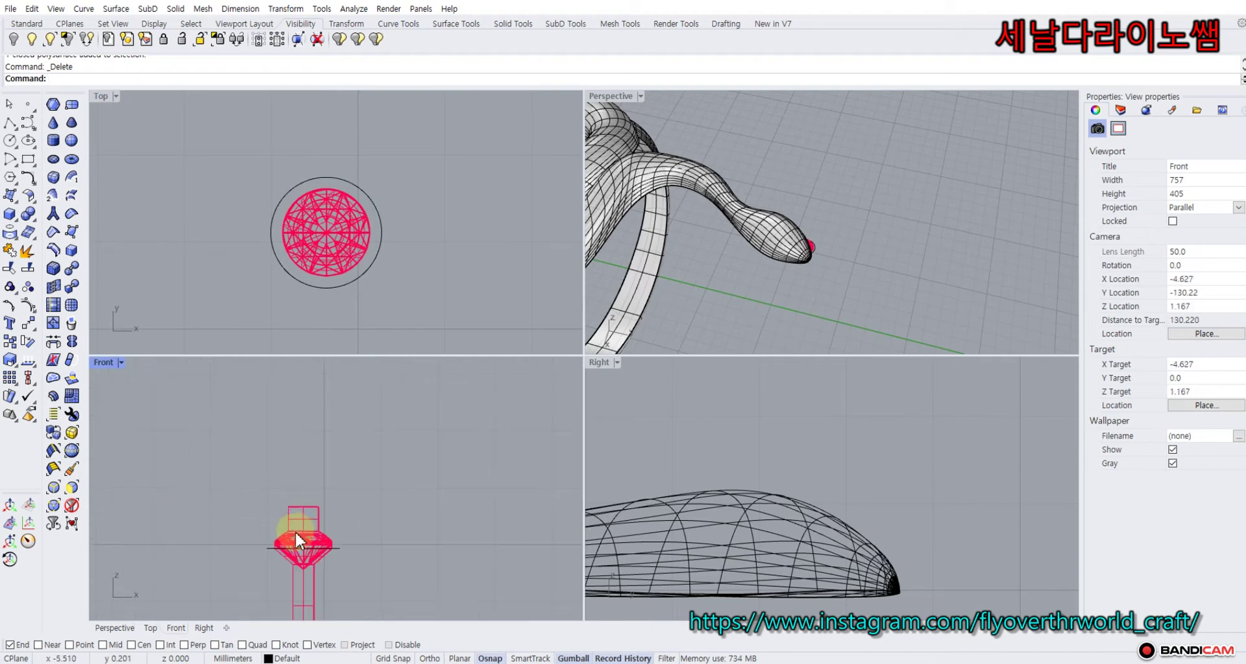
{"action": "left_click", "coordinate": [301, 516]}
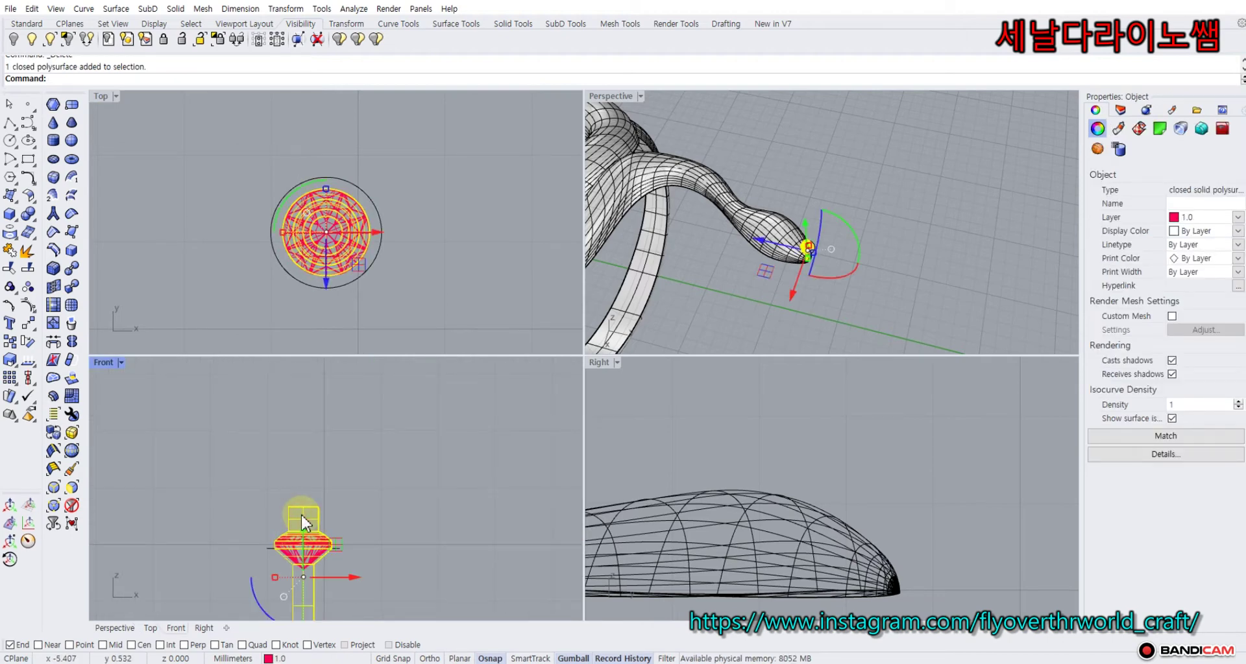
{"action": "key", "text": "Delete"}
{"action": "right_click_drag", "start_coordinate": [253, 510], "coordinate": [259, 440]}
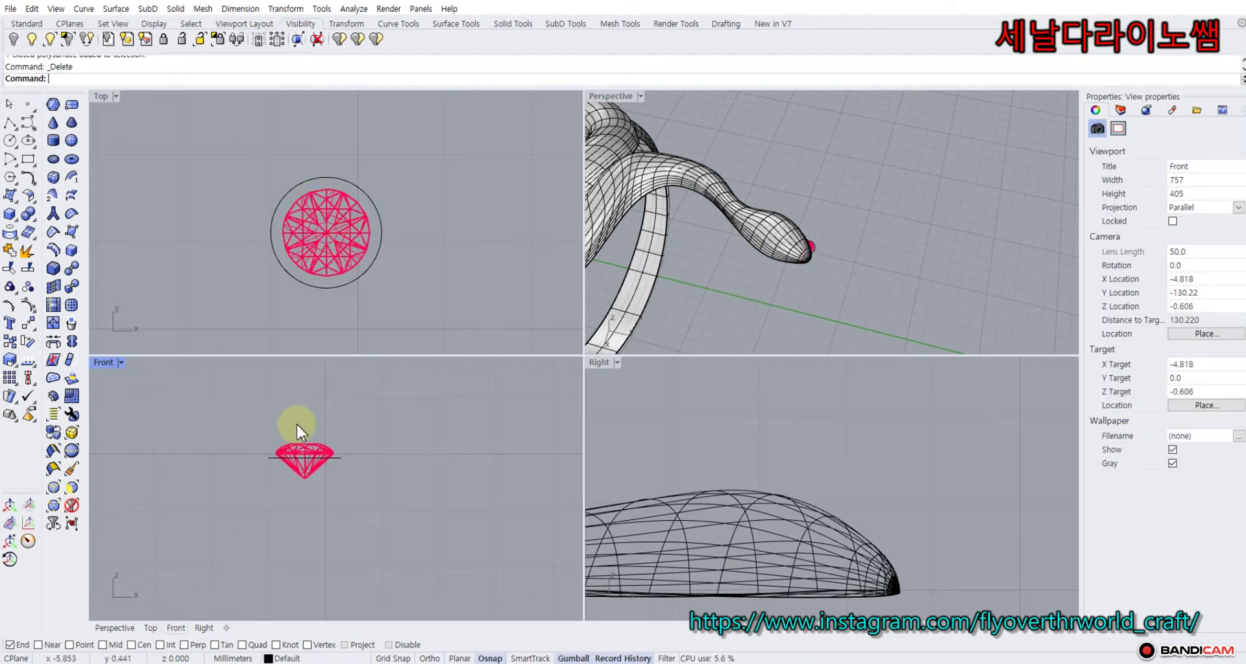
{"action": "scroll", "coordinate": [296, 422], "scroll_direction": "up", "scroll_amount": 5}
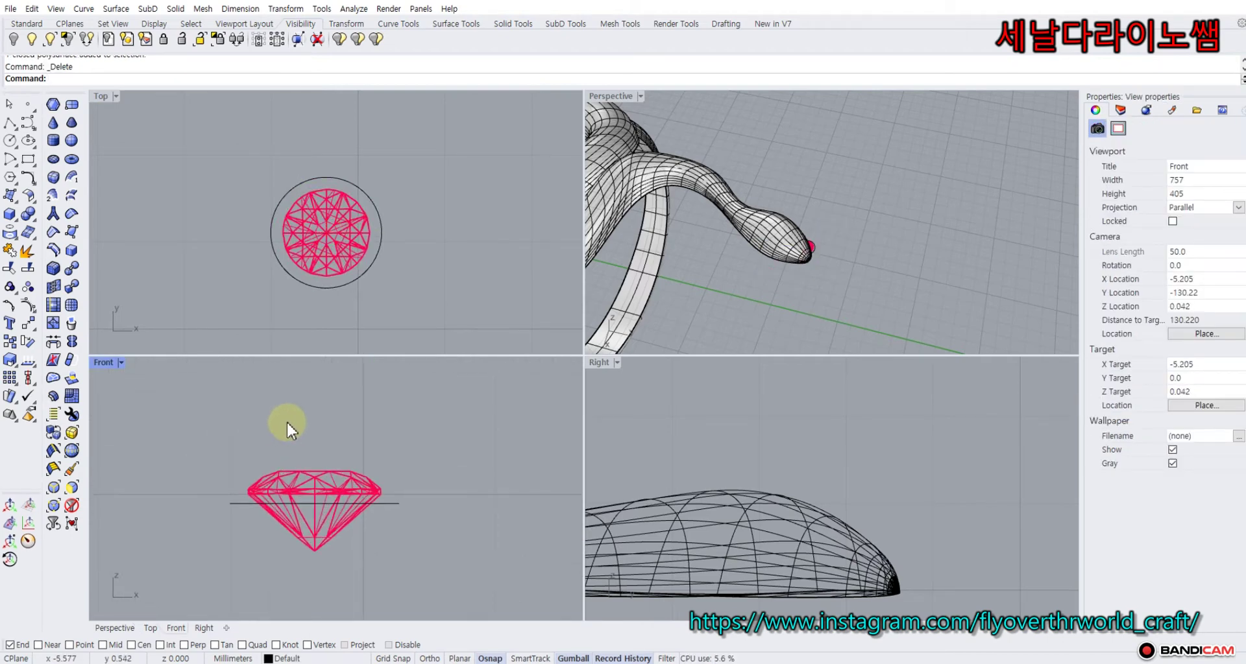
Draw a vertical polyline in the front view from the end point of the gem's outer circle upward above the gem.
{"action": "left_click", "coordinate": [10, 123]}
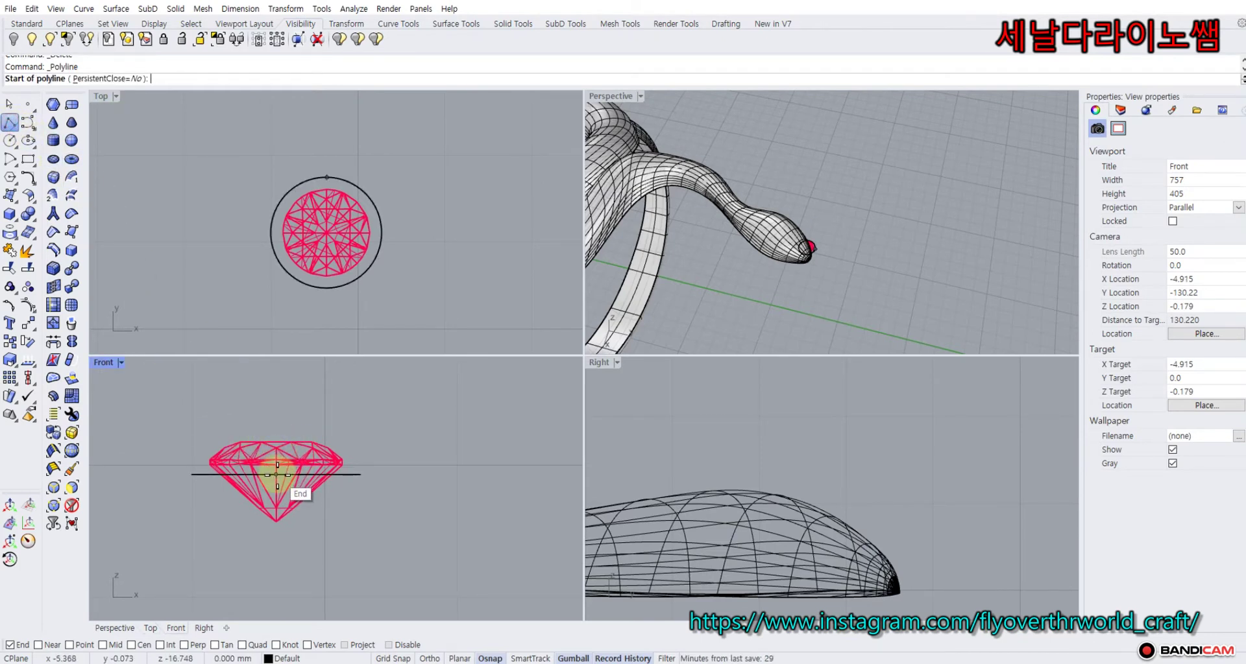
{"action": "left_click", "coordinate": [277, 474]}
{"action": "scroll", "coordinate": [277, 474], "scroll_direction": "down", "scroll_amount": 5}
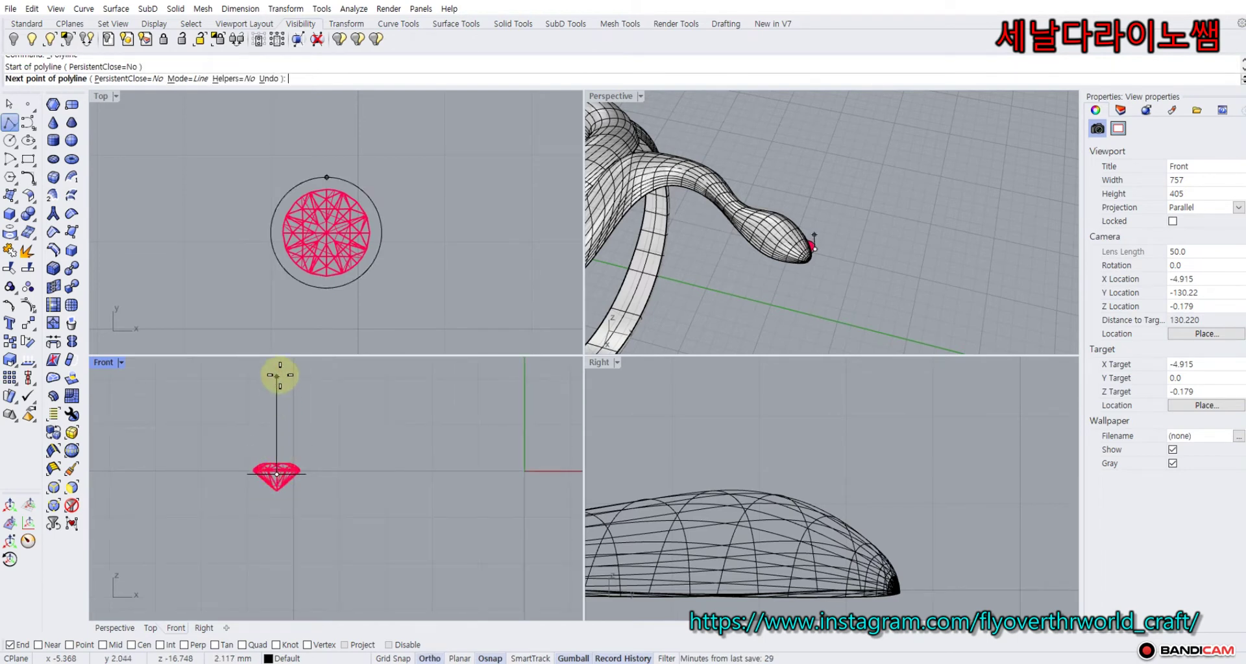
{"action": "right_click_drag", "start_coordinate": [278, 370], "coordinate": [277, 484]}
{"action": "left_click", "coordinate": [275, 418]}
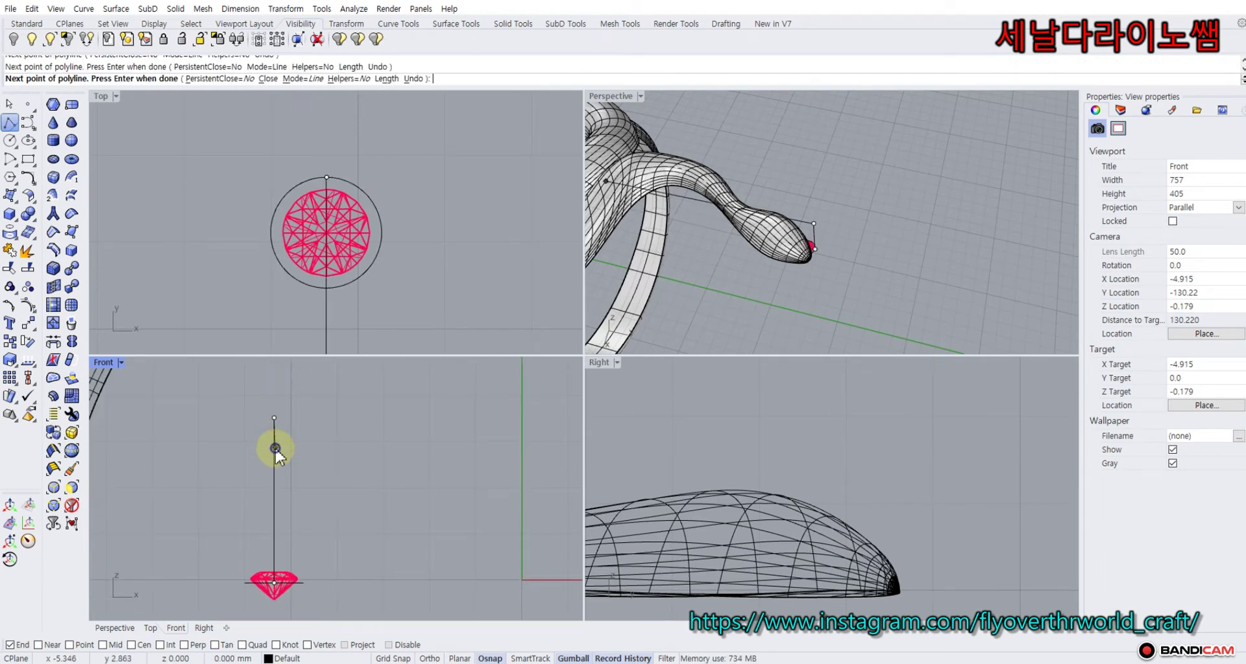
{"action": "key", "text": "Return"}
{"action": "key", "text": "Escape"}
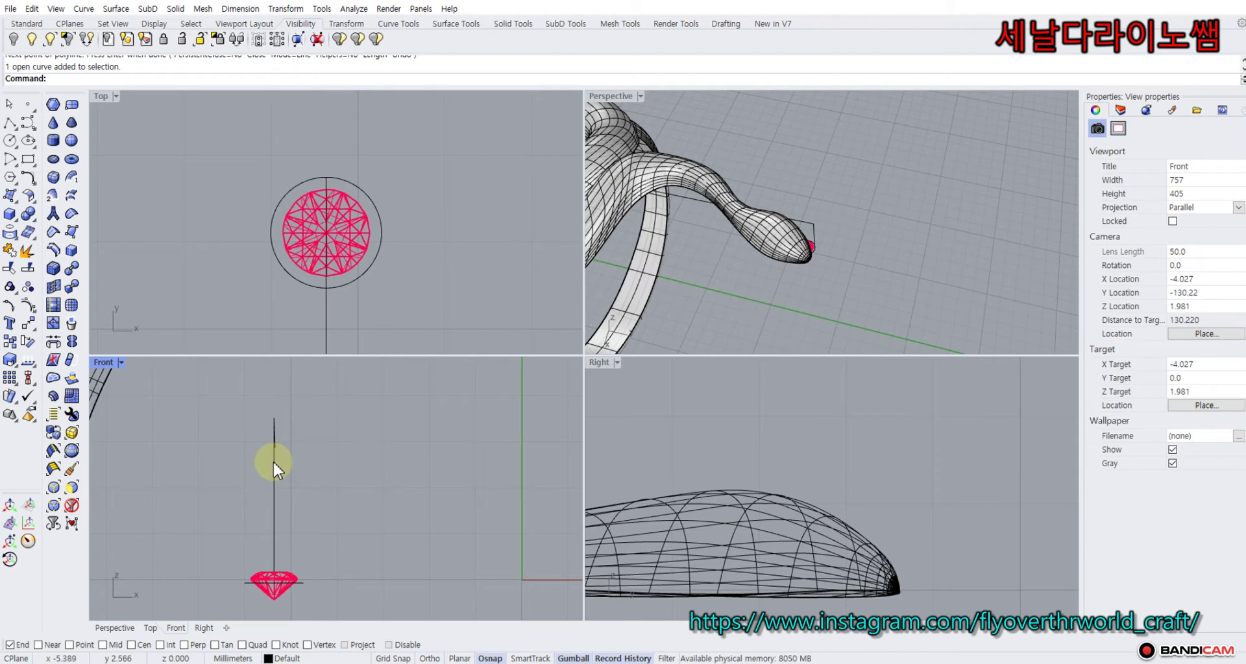
Explode the vertical polyline and delete its stray extra segment.
{"action": "left_click", "coordinate": [276, 448]}
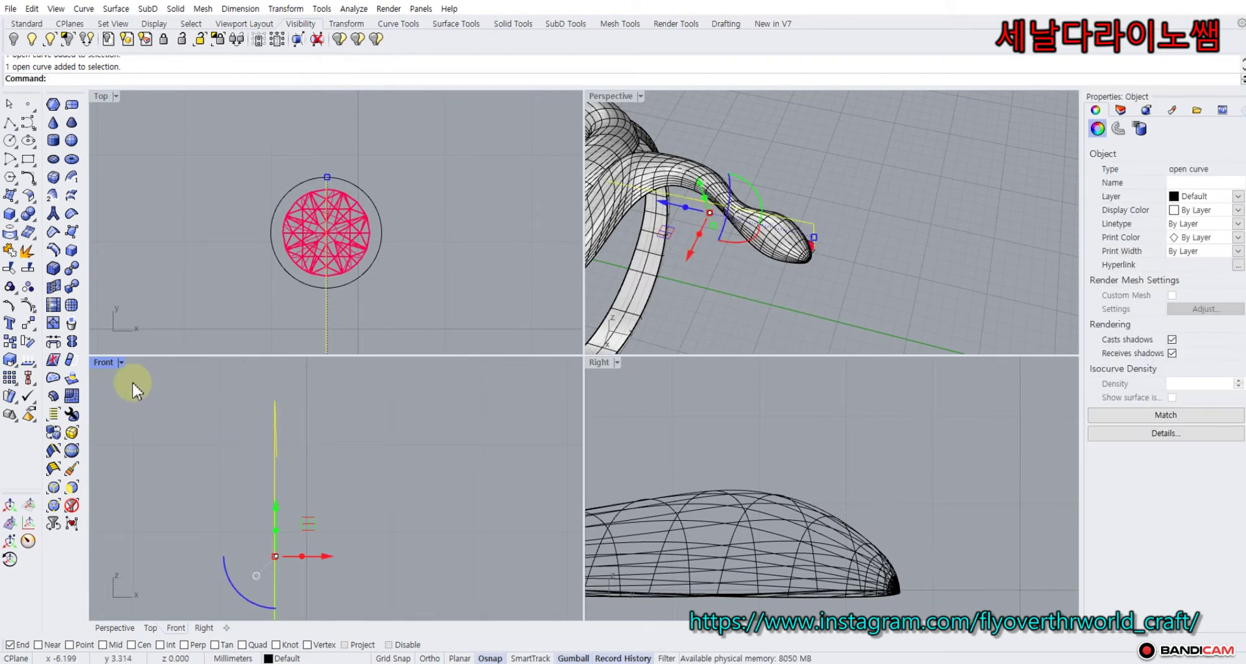
{"action": "left_click", "coordinate": [10, 268]}
{"action": "left_click", "coordinate": [191, 398]}
{"action": "left_click", "coordinate": [275, 447]}
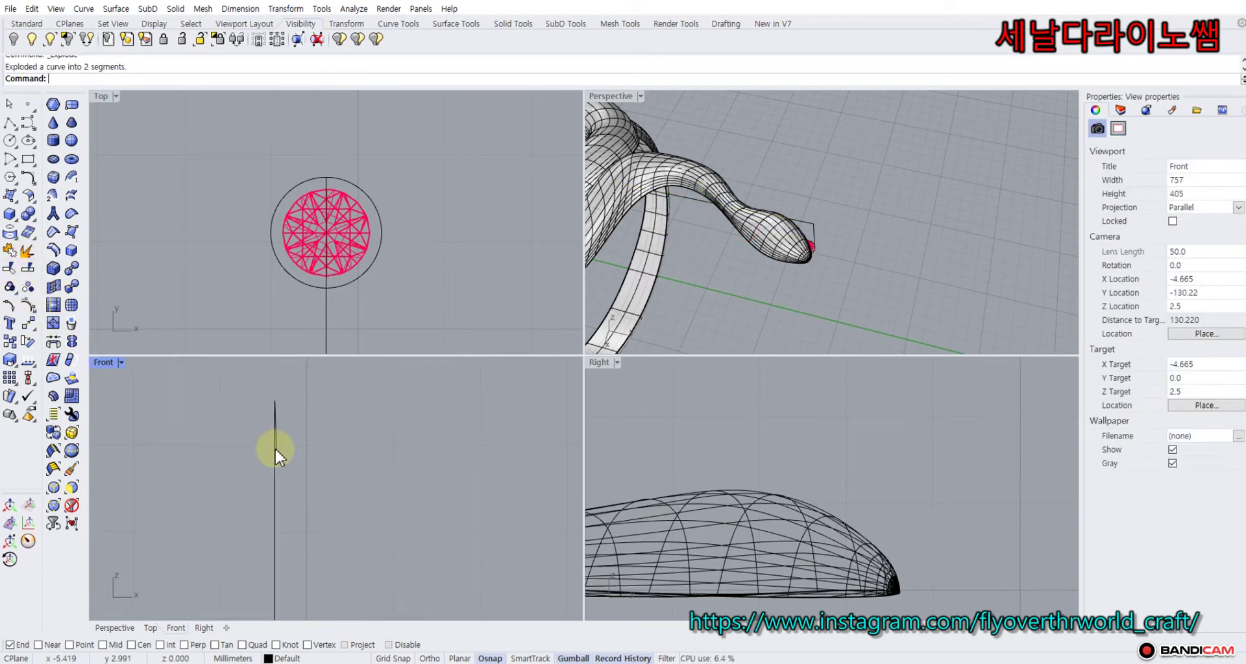
{"action": "key", "text": "Delete"}
Move the remaining vertical line down in the front view until it is centred on the gem's outer circle.
{"action": "left_click", "coordinate": [278, 449]}
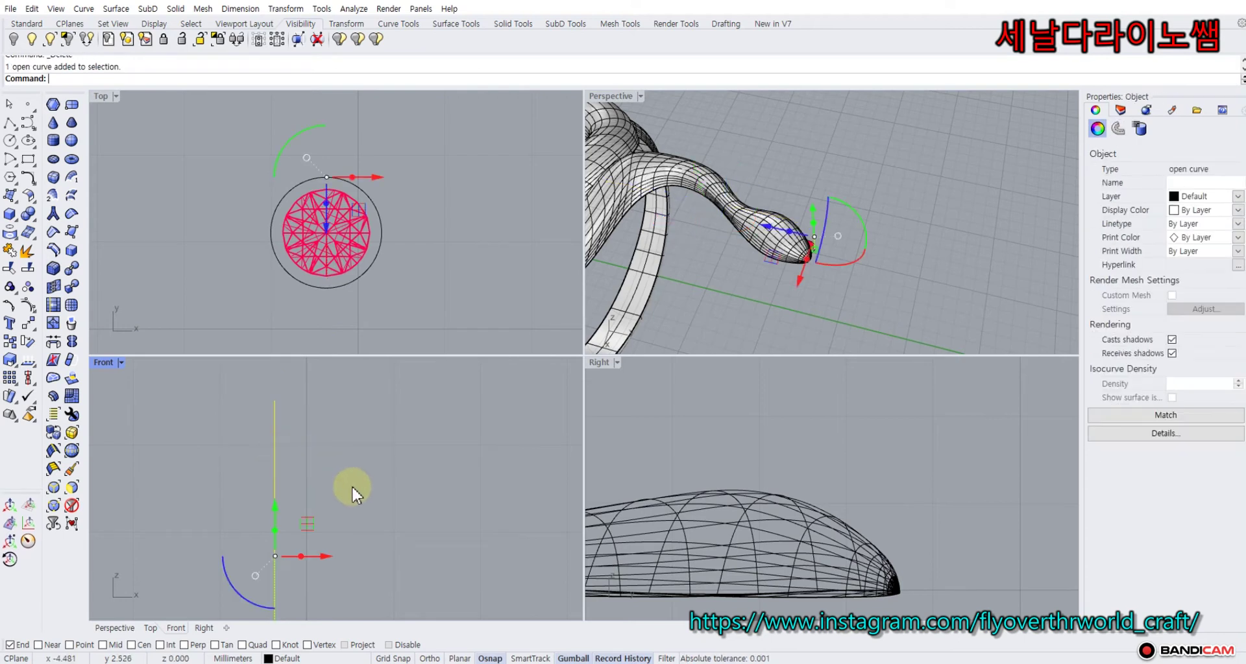
{"action": "scroll", "coordinate": [354, 485], "scroll_direction": "down", "scroll_amount": 6}
{"action": "right_click_drag", "start_coordinate": [375, 520], "coordinate": [384, 463]}
{"action": "left_click_drag", "start_coordinate": [325, 411], "coordinate": [325, 486]}
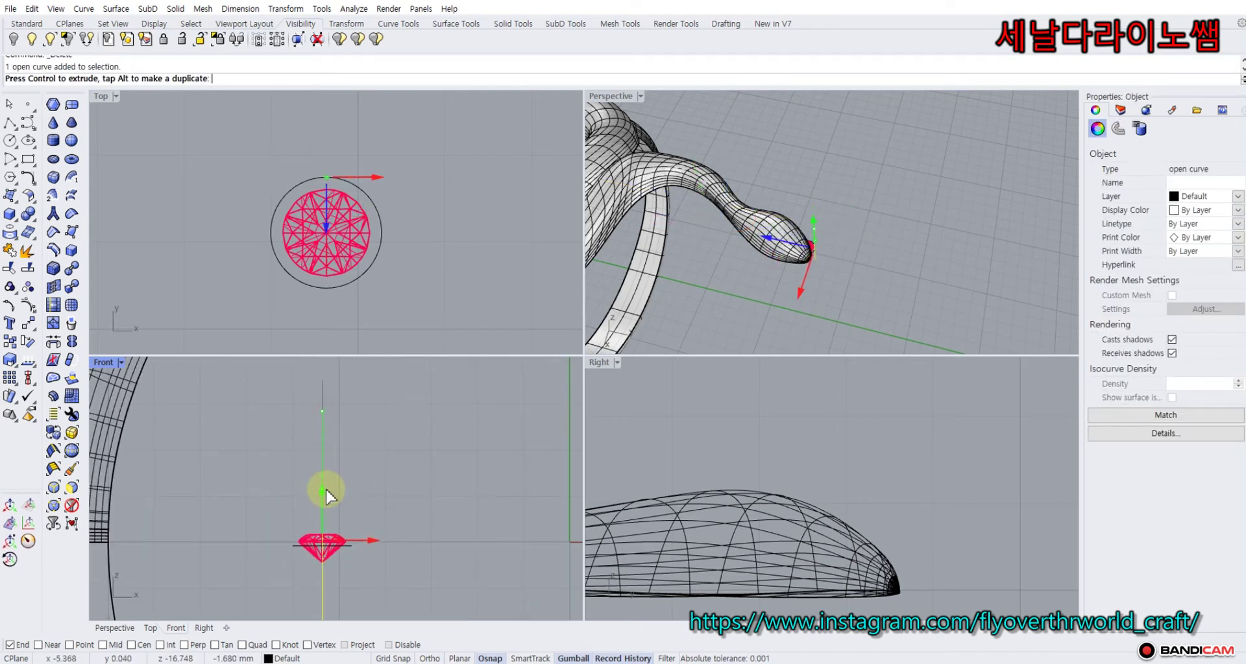
{"action": "left_click", "coordinate": [244, 490]}
Scale the gem, its outer circle and the vertical line down uniformly together in the front view.
{"action": "right_click_drag", "start_coordinate": [372, 504], "coordinate": [396, 471]}
{"action": "scroll", "coordinate": [478, 148], "scroll_direction": "down", "scroll_amount": 20}
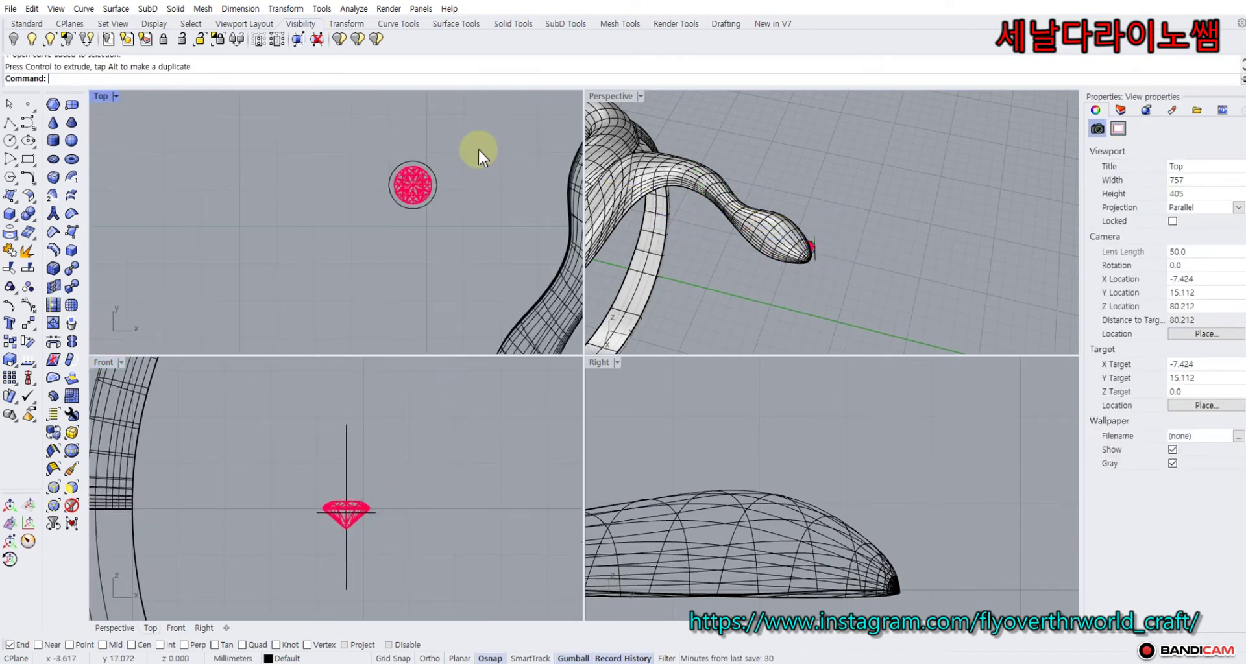
{"action": "right_click_drag", "start_coordinate": [484, 139], "coordinate": [337, 235]}
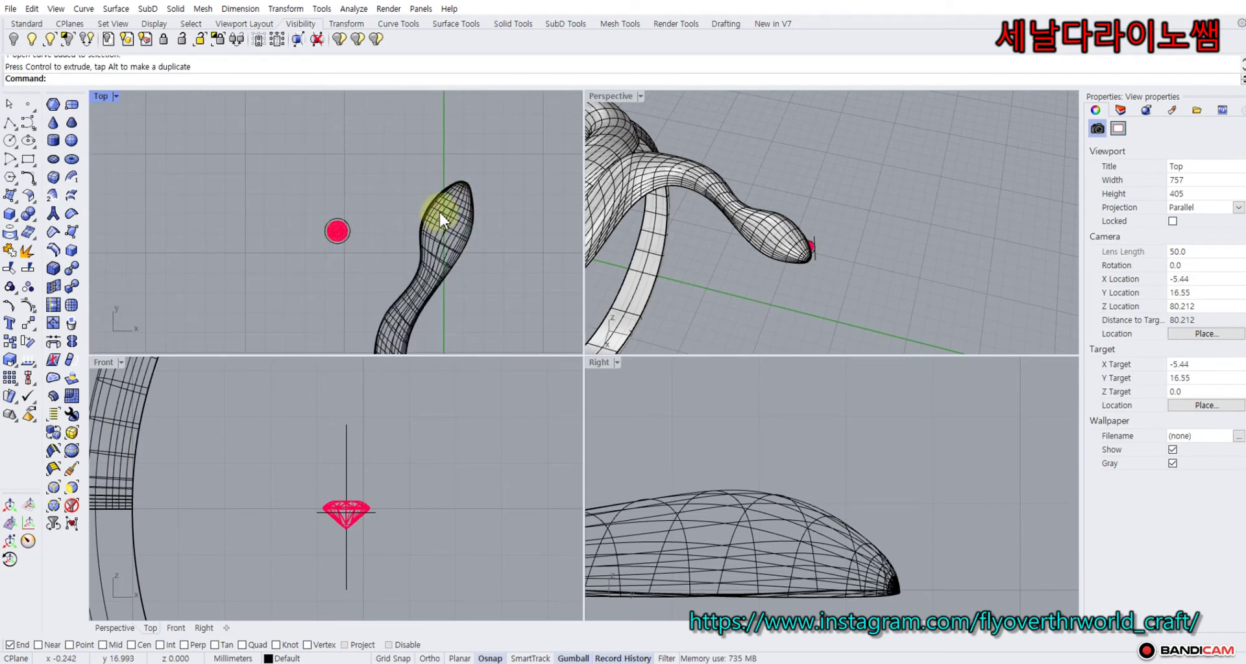
{"action": "left_click_drag", "start_coordinate": [264, 397], "coordinate": [429, 598]}
{"action": "mouse_move", "coordinate": [324, 517]}
{"action": "left_mouse_down"}
{"action": "mouse_move", "coordinate": [316, 506]}
{"action": "mouse_move", "coordinate": [341, 504]}
{"action": "left_mouse_up"}
{"action": "left_click", "coordinate": [298, 481]}
{"action": "right_click_drag", "start_coordinate": [298, 481], "coordinate": [277, 456]}
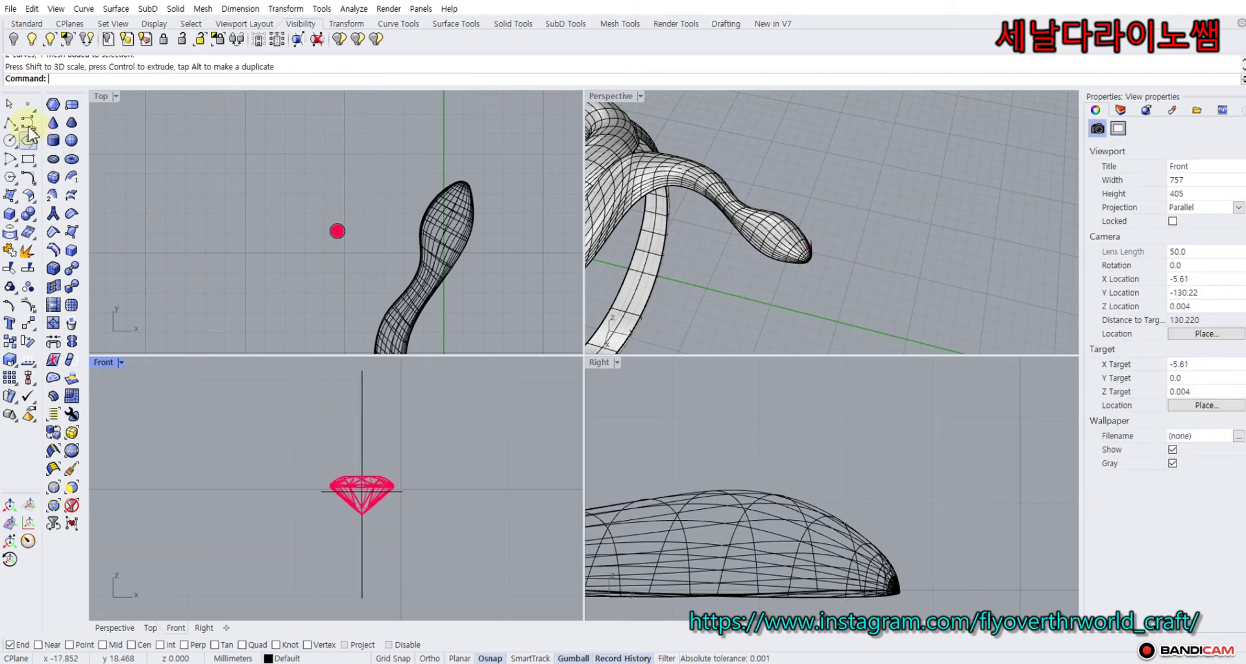
Draw an open polyline profile in the front view running horizontally above the gem, diagonally in along its side, and straight down below it.
{"action": "left_click", "coordinate": [351, 434]}
{"action": "left_click", "coordinate": [465, 434]}
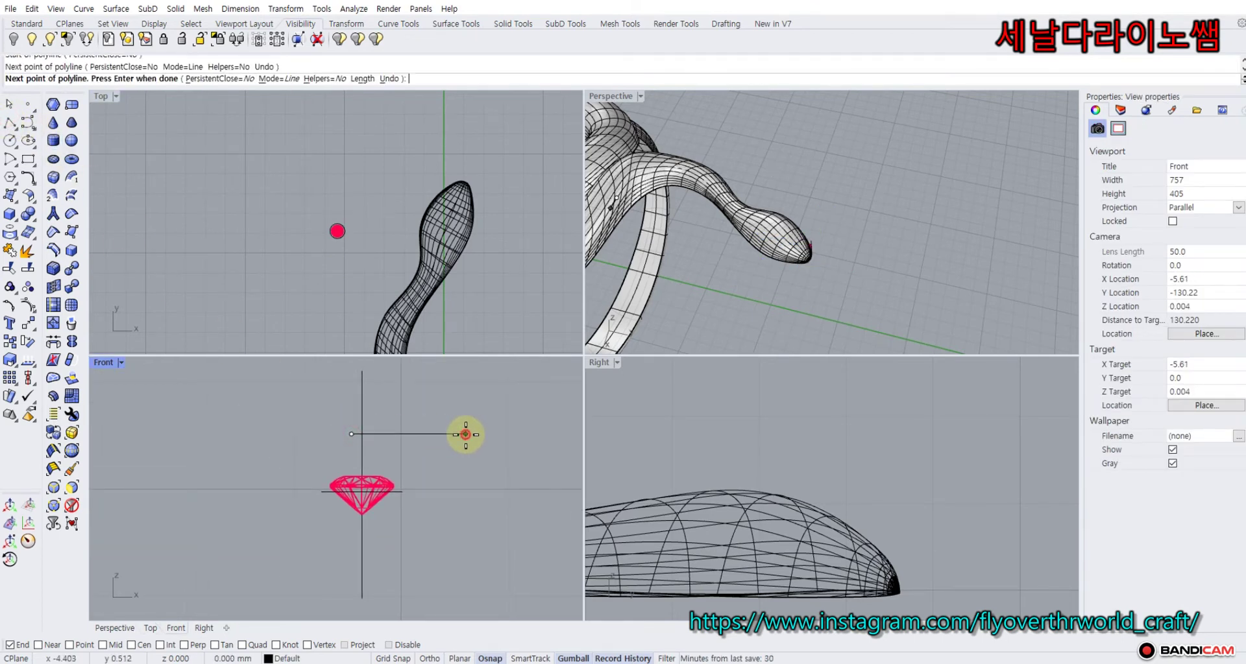
{"action": "scroll", "coordinate": [410, 477], "scroll_direction": "up", "scroll_amount": 4}
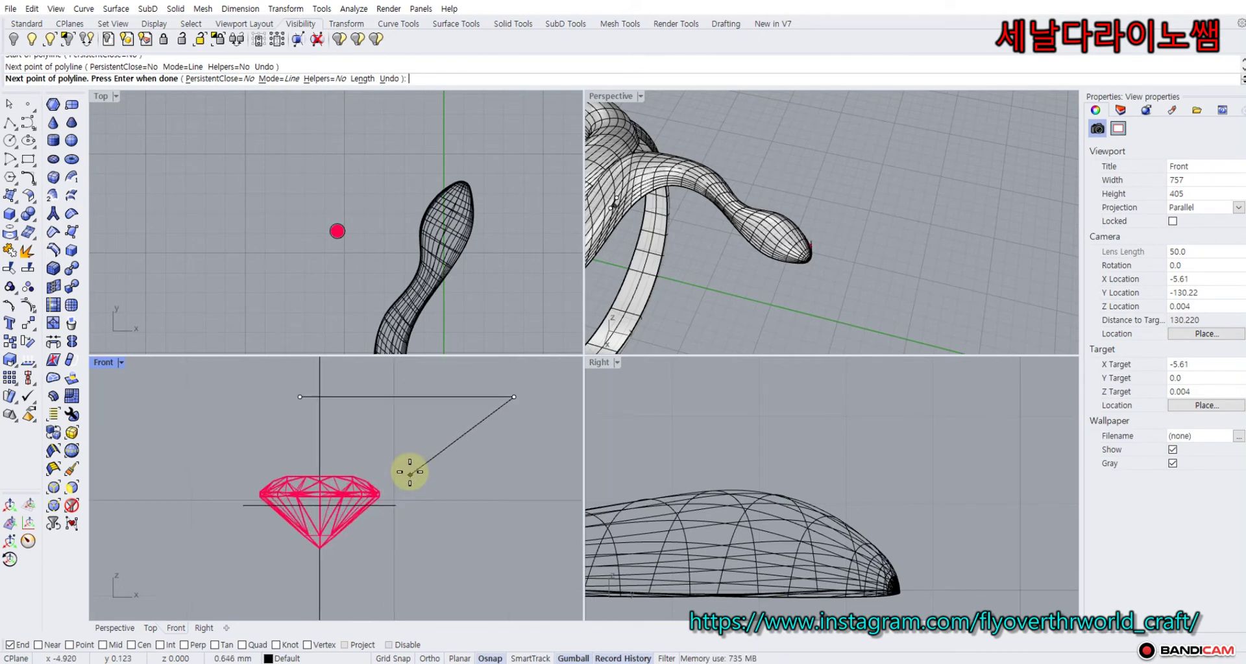
{"action": "left_click", "coordinate": [409, 471]}
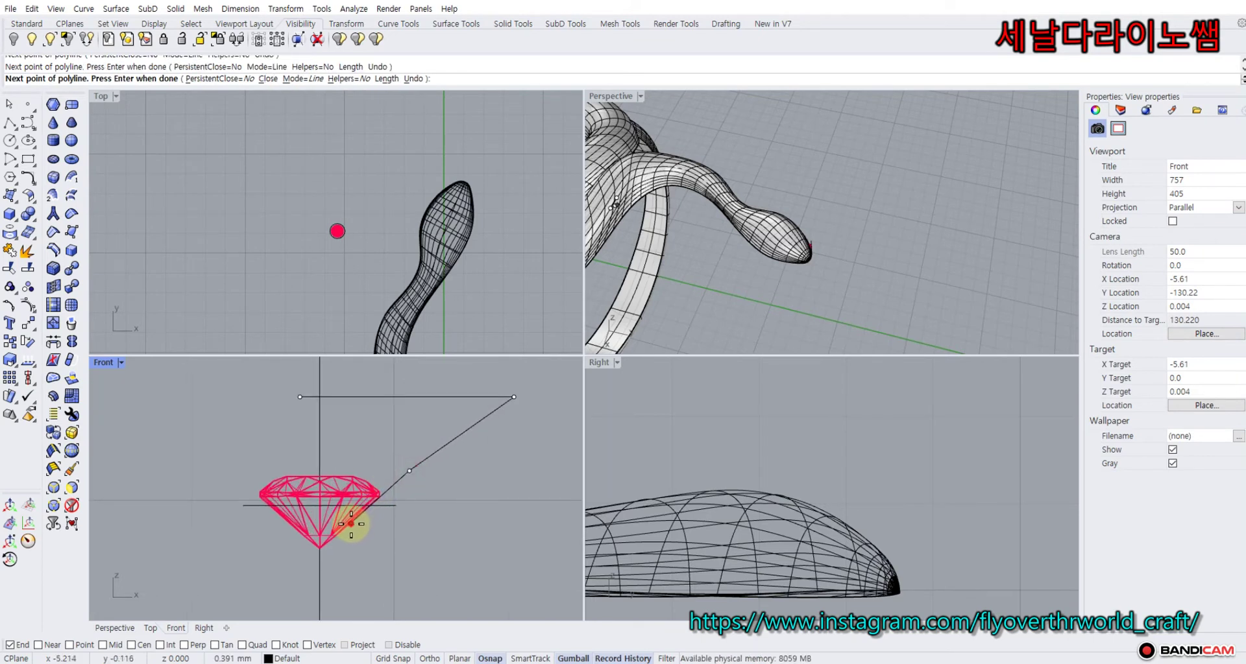
{"action": "left_click", "coordinate": [351, 523]}
{"action": "scroll", "coordinate": [350, 524], "scroll_direction": "down", "scroll_amount": 8}
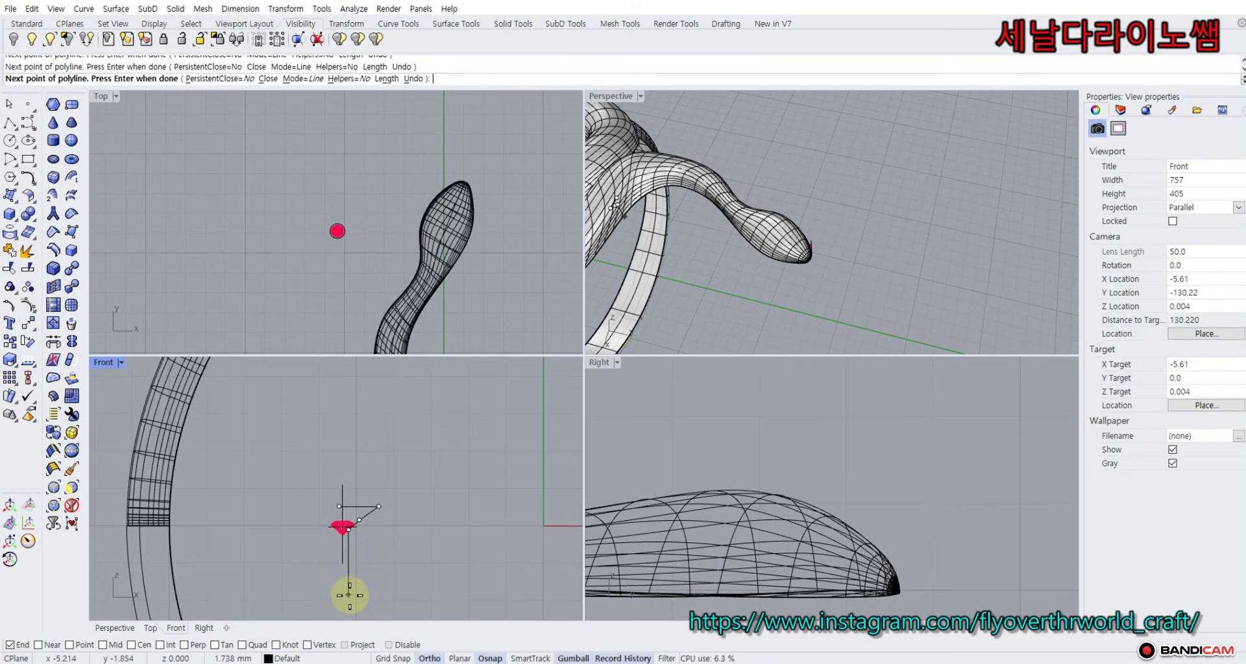
{"action": "right_click", "coordinate": [349, 594]}
Trim the short overhang of the profile's top edge at the vertical line, undoing the extra trim of the profile itself.
{"action": "left_click", "coordinate": [364, 516]}
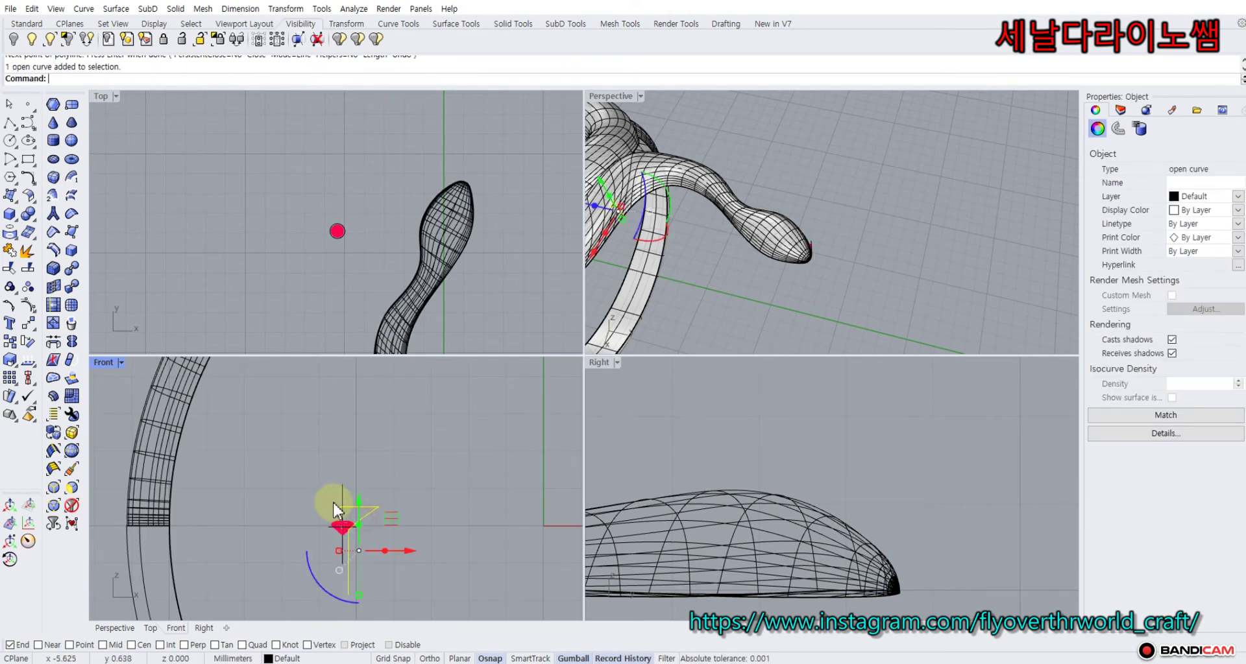
{"action": "scroll", "coordinate": [332, 502], "scroll_direction": "up", "scroll_amount": 8}
{"action": "left_click", "coordinate": [356, 498], "text": "shift"}
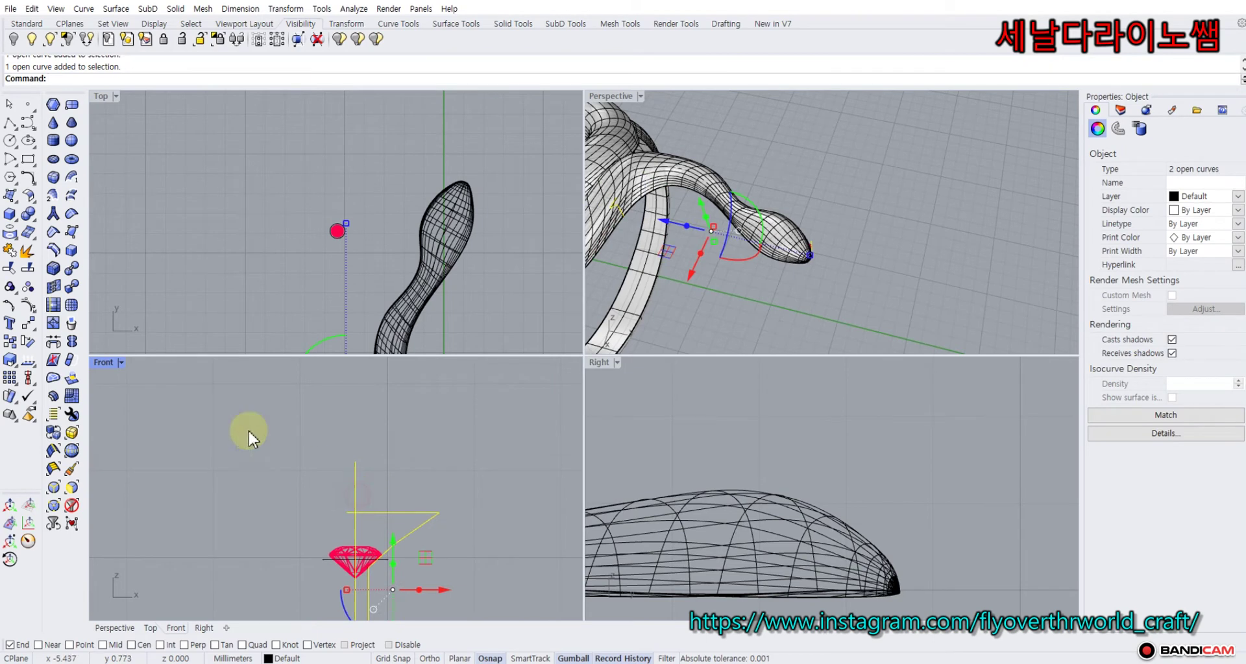
{"action": "left_click", "coordinate": [10, 271]}
{"action": "left_click", "coordinate": [364, 513]}
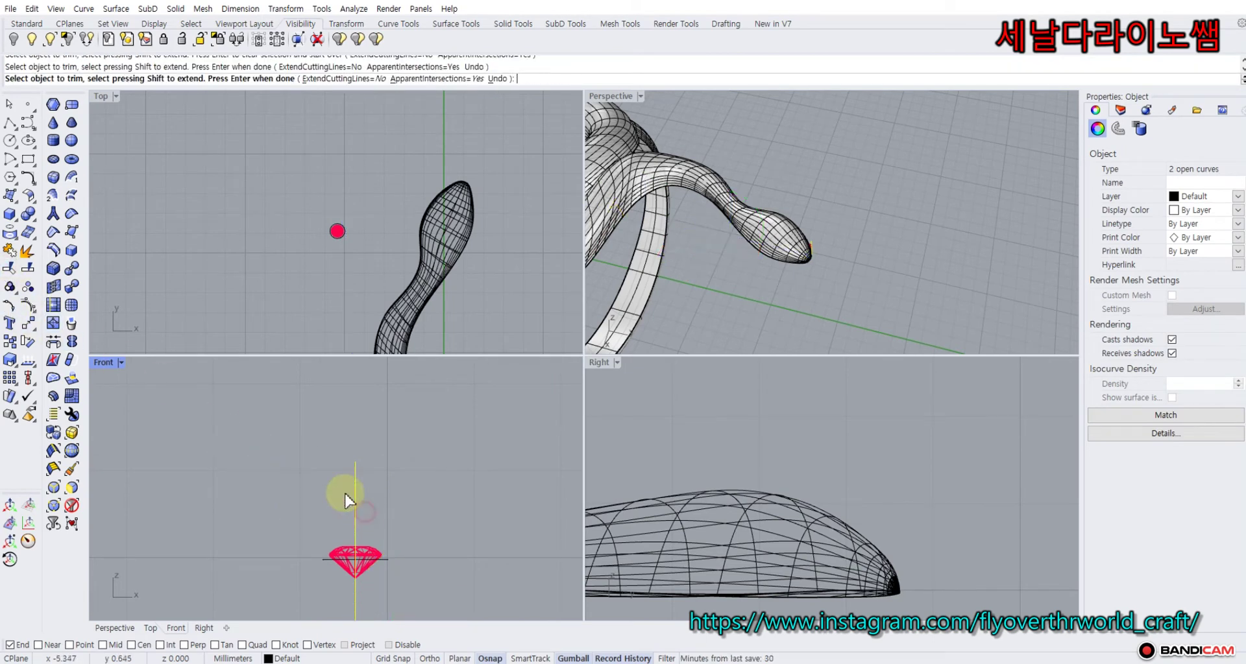
{"action": "key", "text": "ctrl+z"}
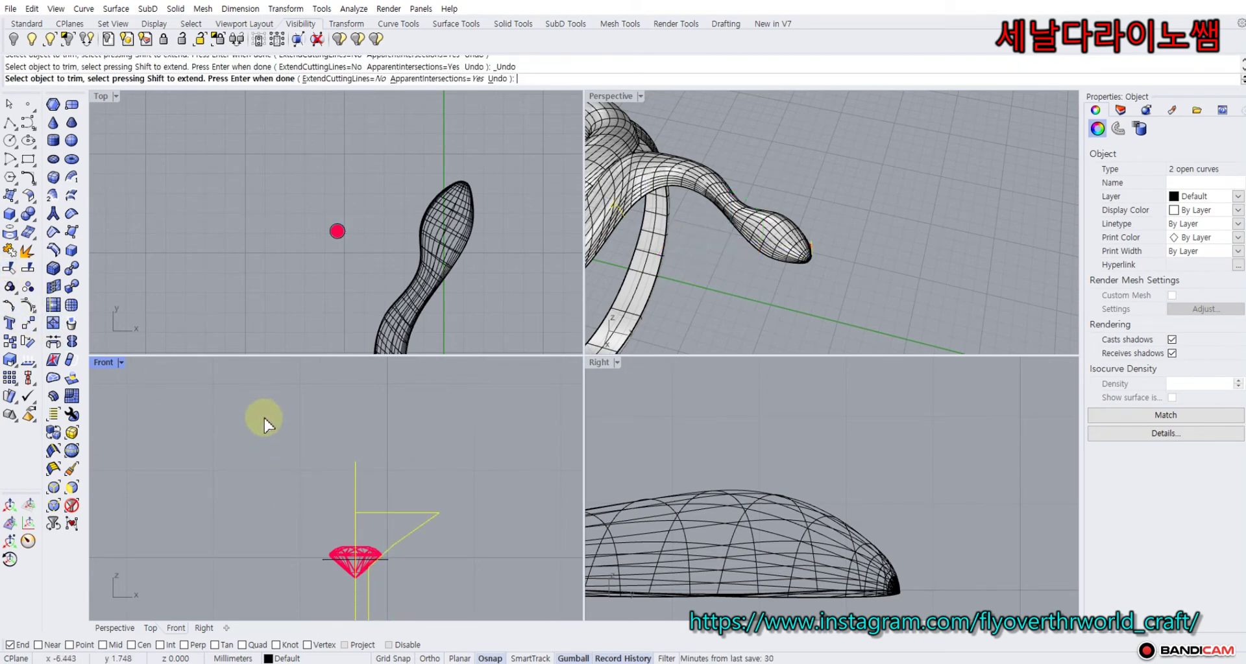
{"action": "left_click", "coordinate": [8, 106]}
{"action": "left_click", "coordinate": [215, 494]}
Try to revolve the profile 360 degrees around the vertical line in the front view, and undo it.
{"action": "left_click", "coordinate": [375, 512]}
{"action": "scroll", "coordinate": [345, 514], "scroll_direction": "down", "scroll_amount": 6}
{"action": "right_click_drag", "start_coordinate": [292, 491], "coordinate": [313, 457]}
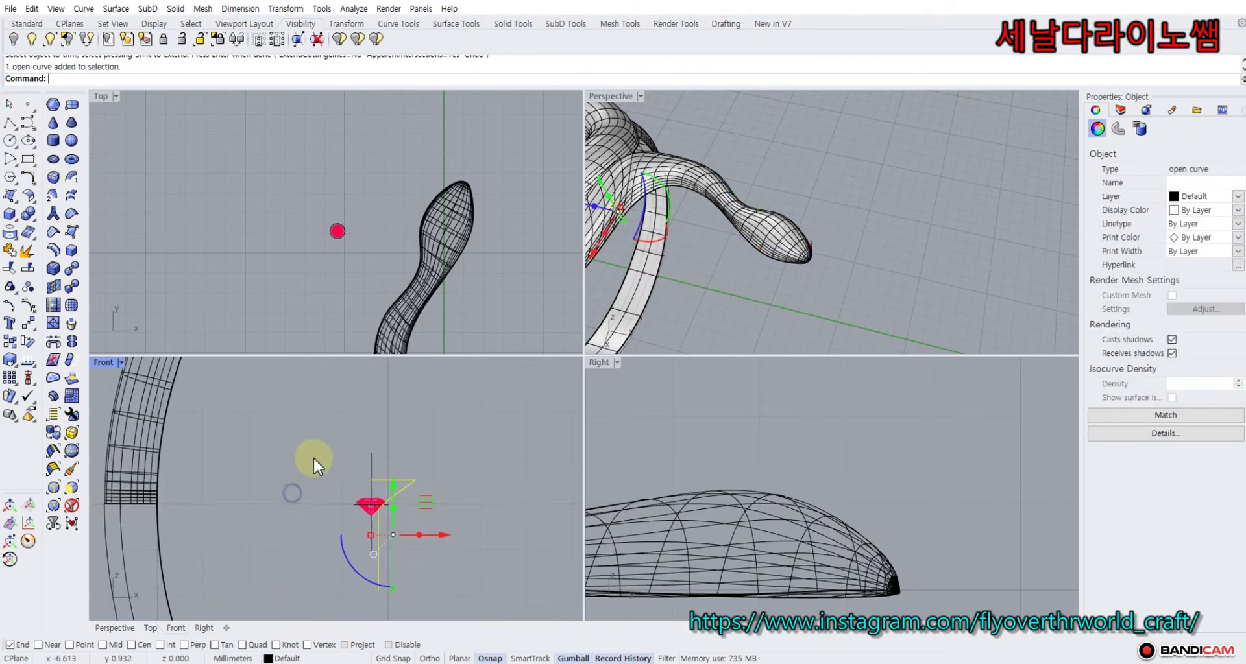
{"action": "left_click", "coordinate": [13, 196]}
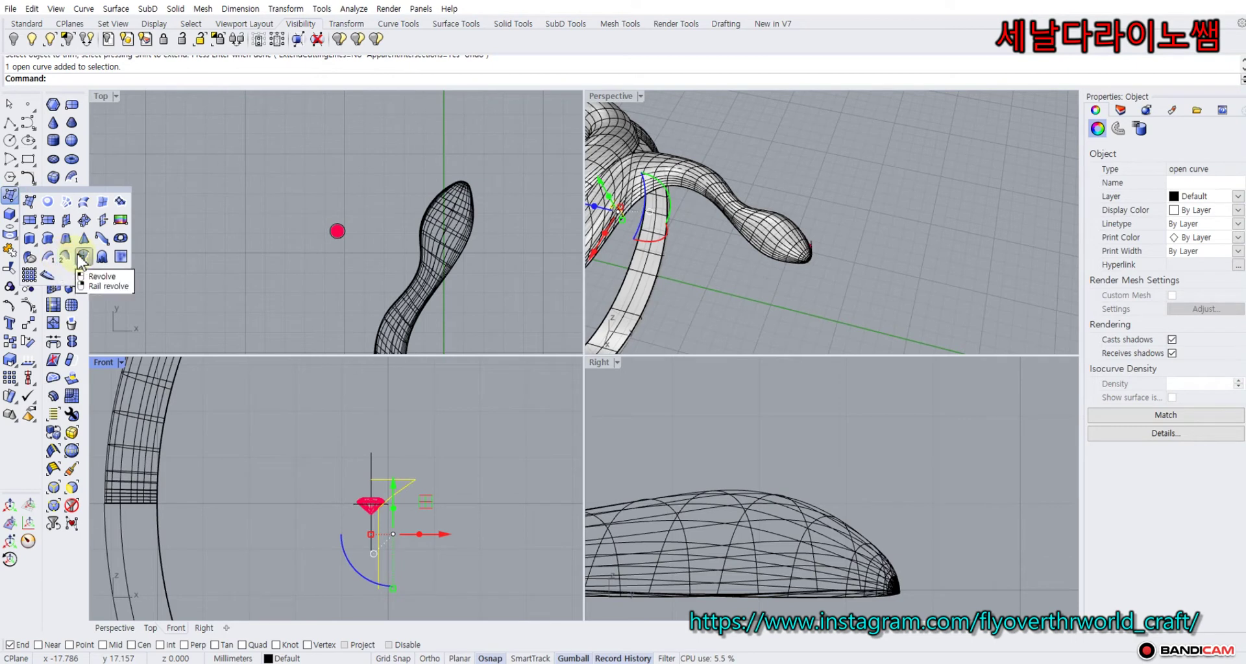
{"action": "left_click", "coordinate": [56, 255]}
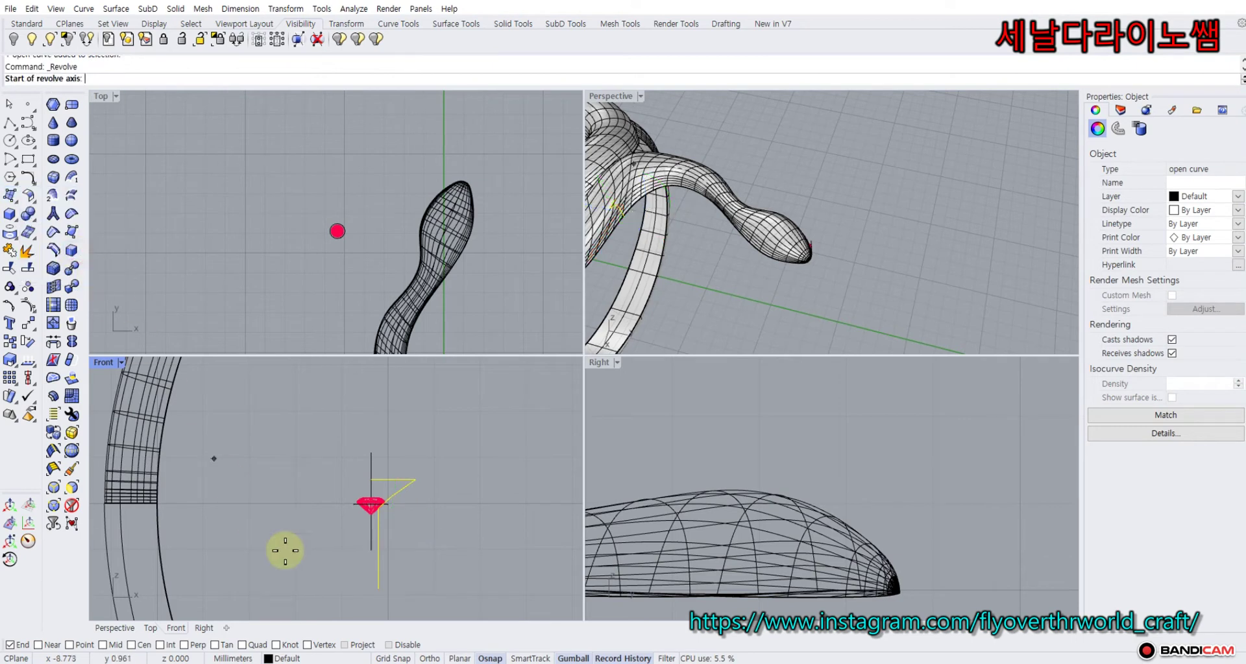
{"action": "left_click", "coordinate": [371, 452]}
{"action": "left_click", "coordinate": [371, 552]}
{"action": "right_click", "coordinate": [370, 552]}
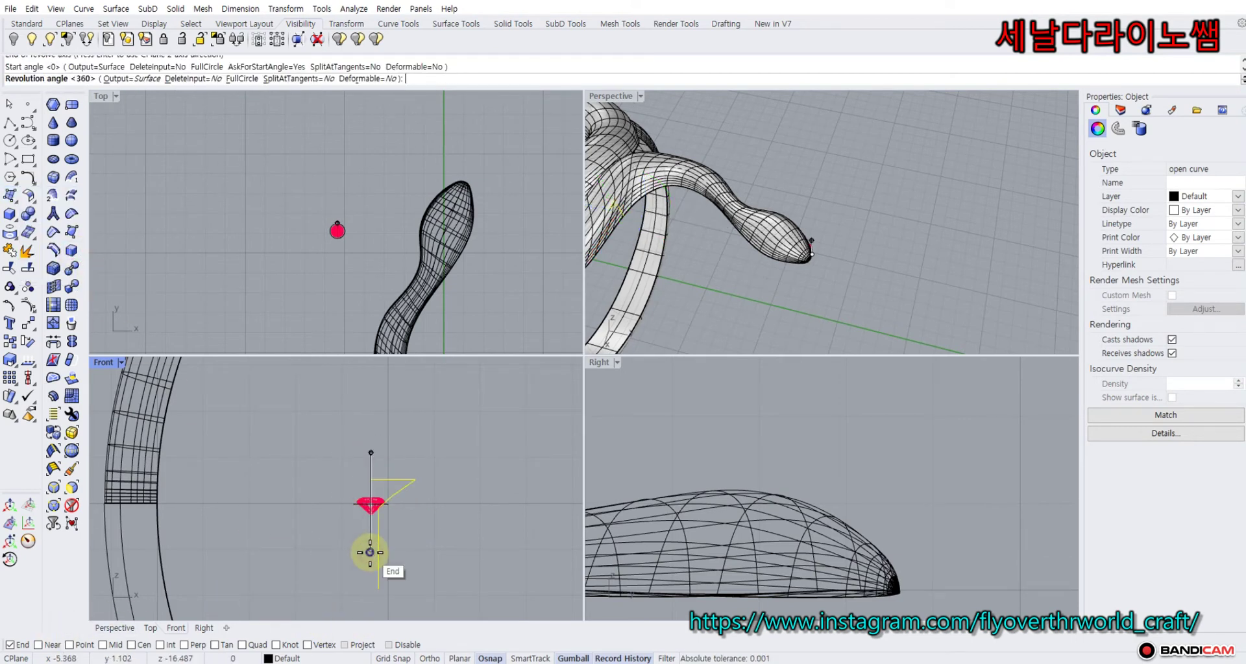
{"action": "right_click", "coordinate": [349, 542]}
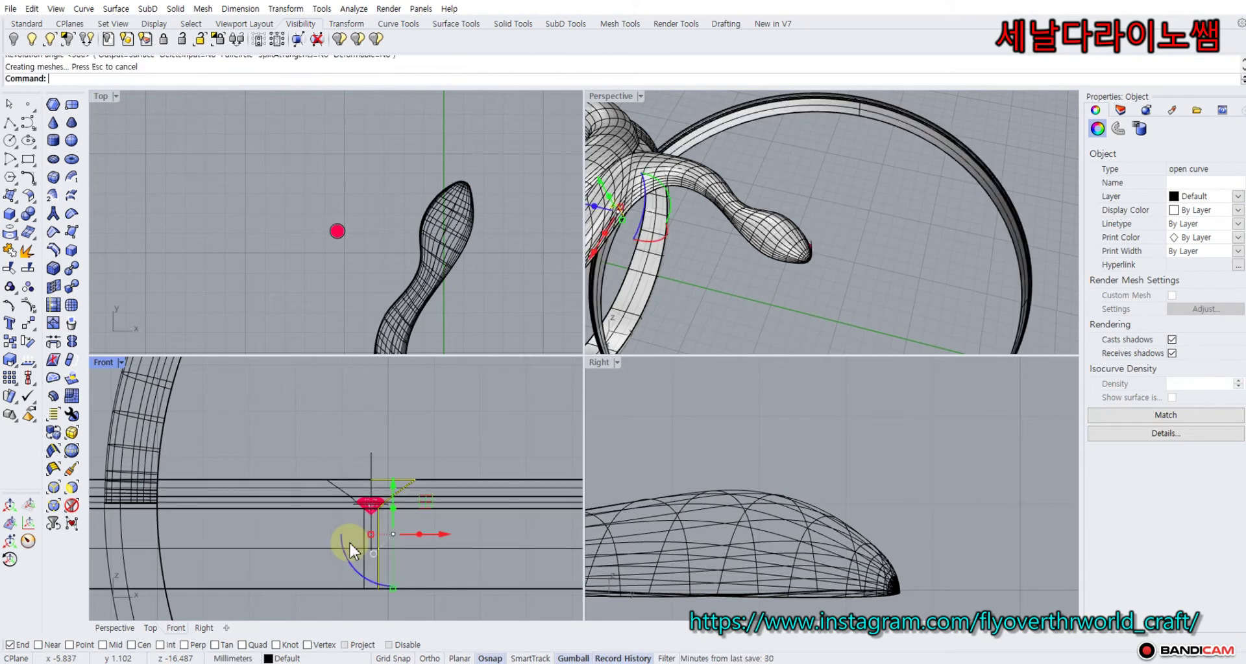
{"action": "key", "text": "Escape"}
{"action": "key", "text": "ctrl+z"}
Repeat the full-circle Revolve of the profile using the vertical line's two end points as axis, and undo the result.
{"action": "key", "text": "Return"}
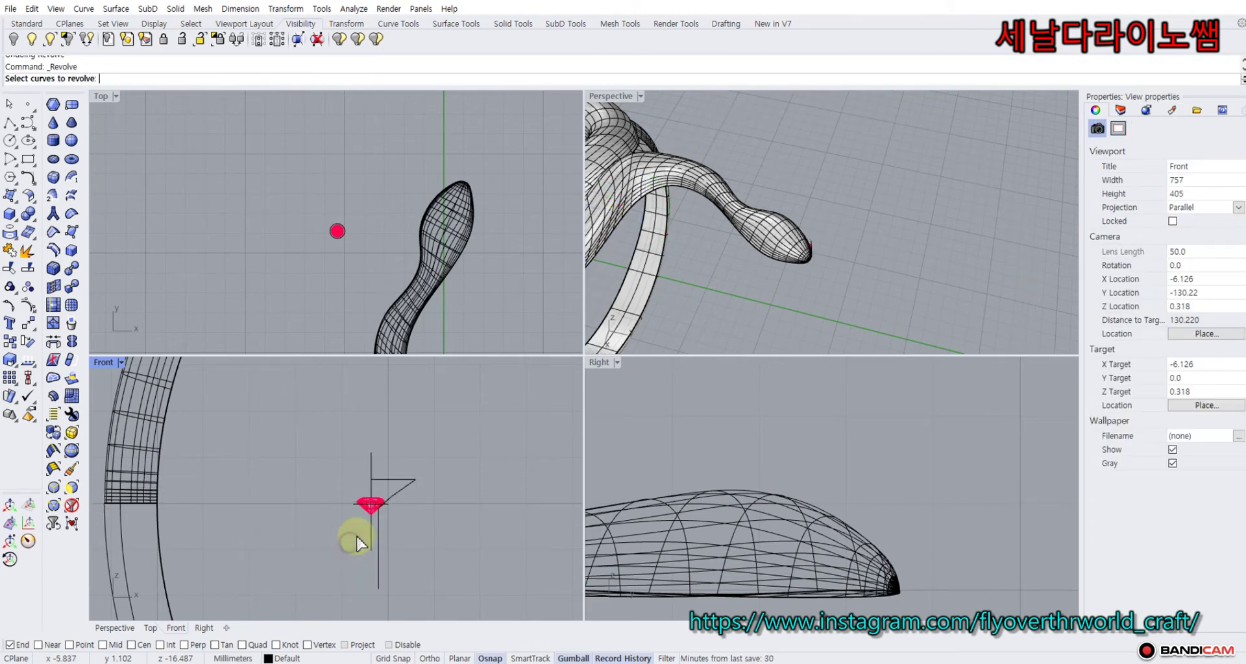
{"action": "left_click", "coordinate": [382, 481]}
{"action": "key", "text": "Return"}
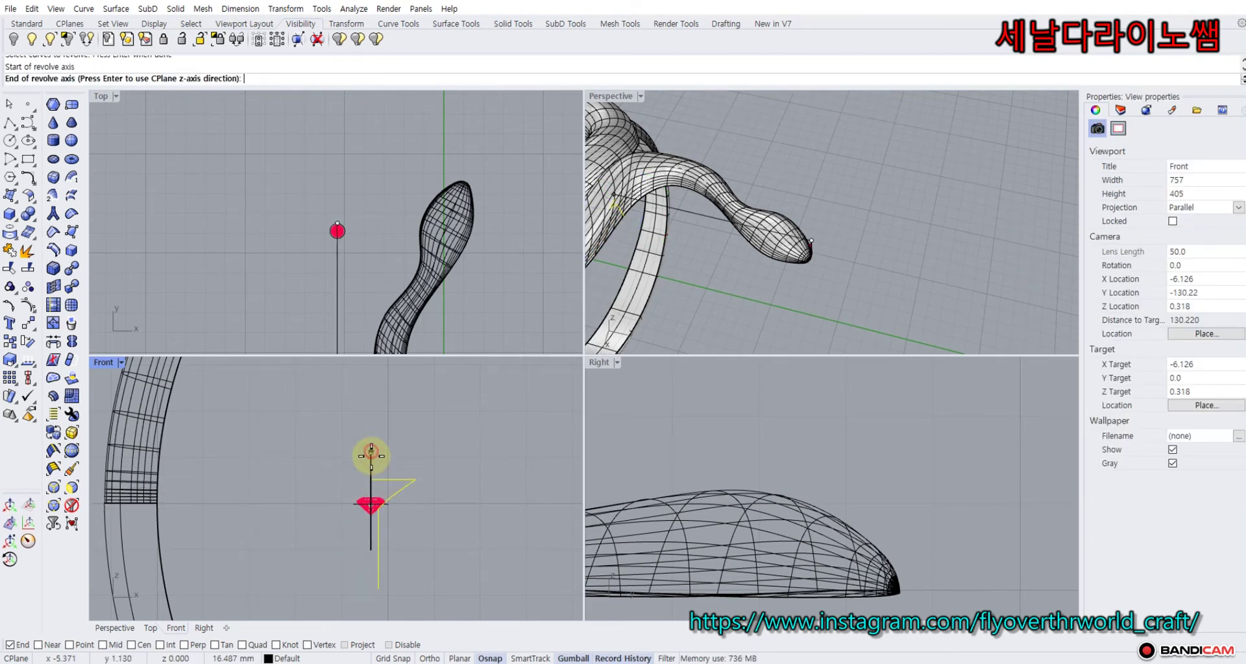
{"action": "left_click", "coordinate": [372, 451]}
{"action": "left_click", "coordinate": [374, 550]}
{"action": "key", "text": "Return"}
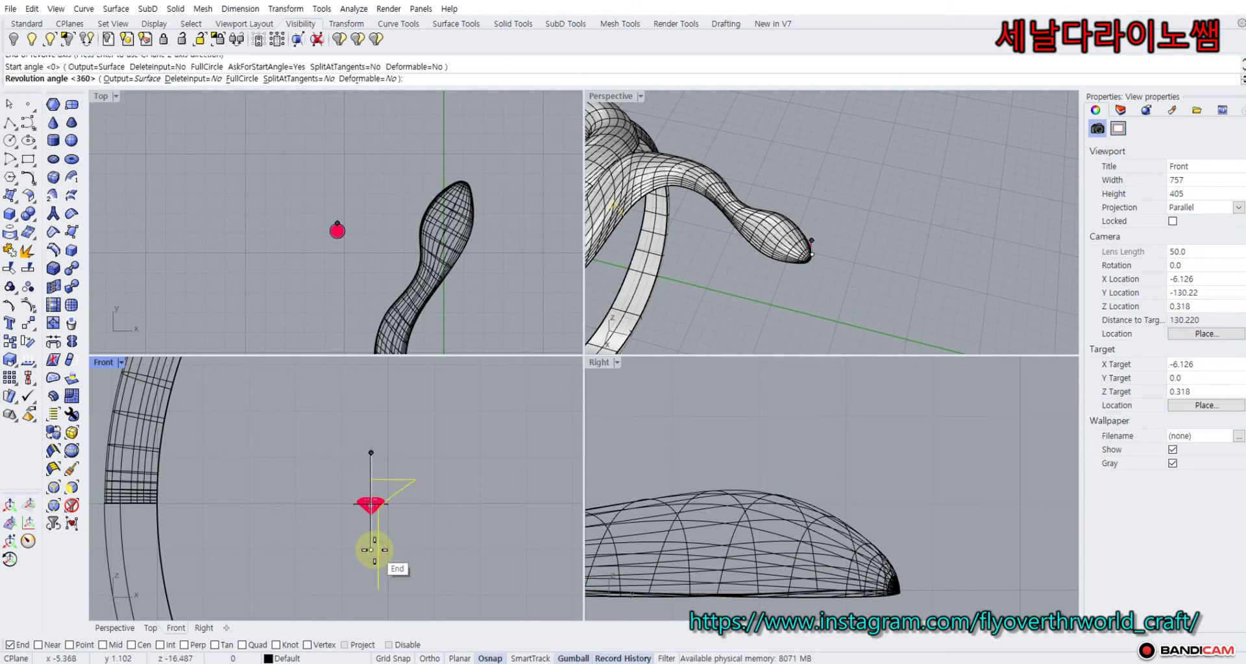
{"action": "key", "text": "Return"}
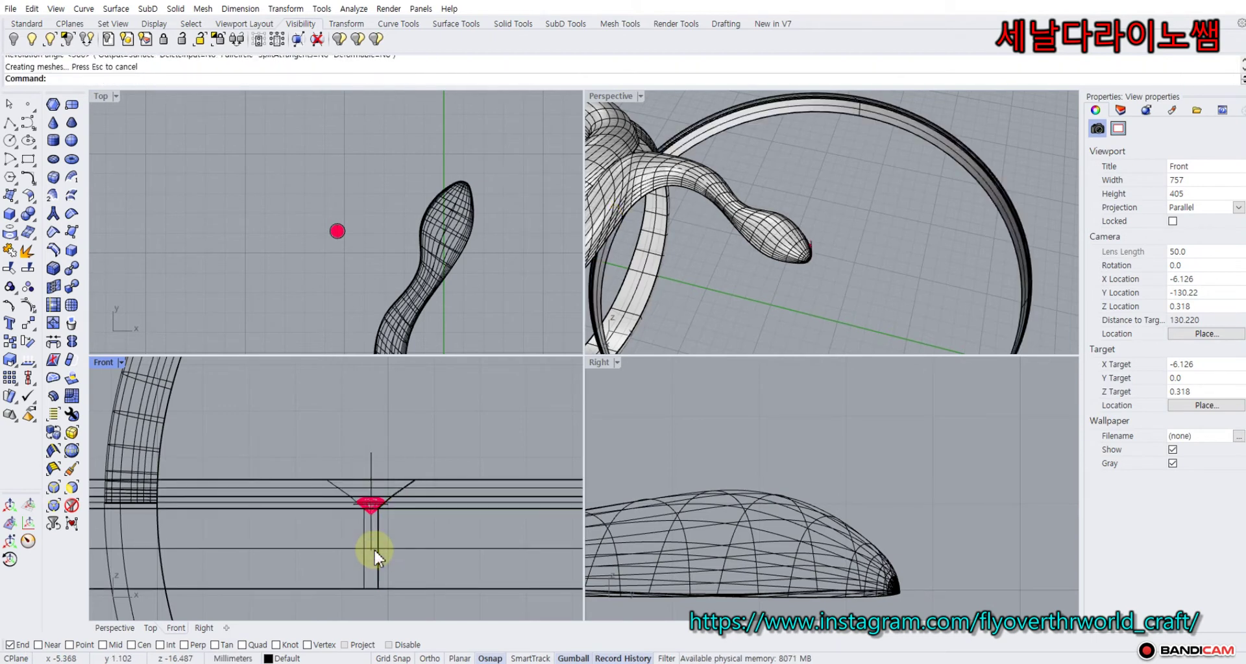
{"action": "key", "text": "ctrl+z"}
Turn off the End snap and move the vertical axis line to the gem's centre in the top view.
{"action": "left_click", "coordinate": [370, 462]}
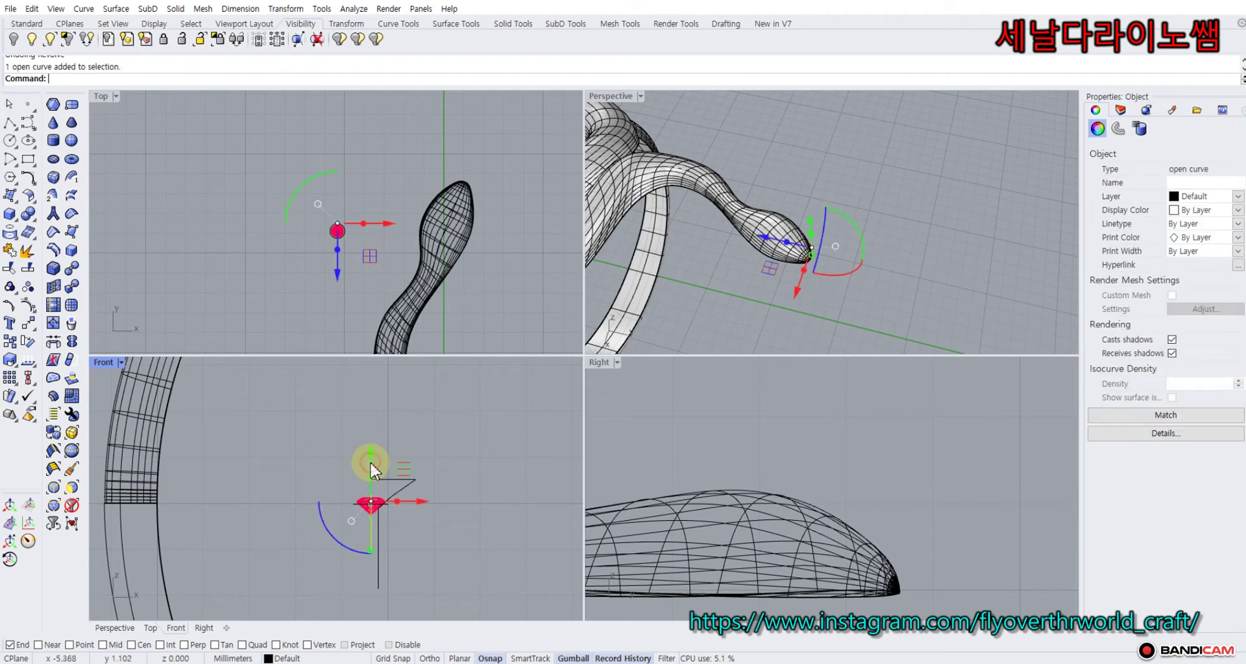
{"action": "scroll", "coordinate": [330, 241], "scroll_direction": "up", "scroll_amount": 10}
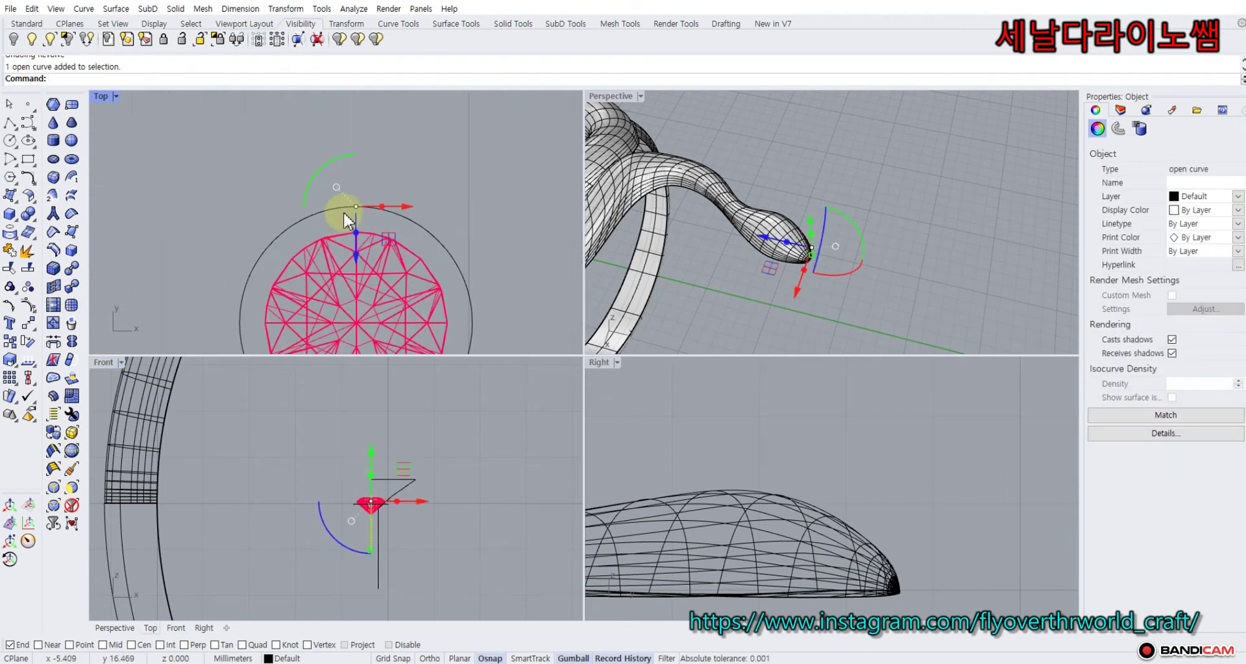
{"action": "scroll", "coordinate": [353, 219], "scroll_direction": "down", "scroll_amount": 5}
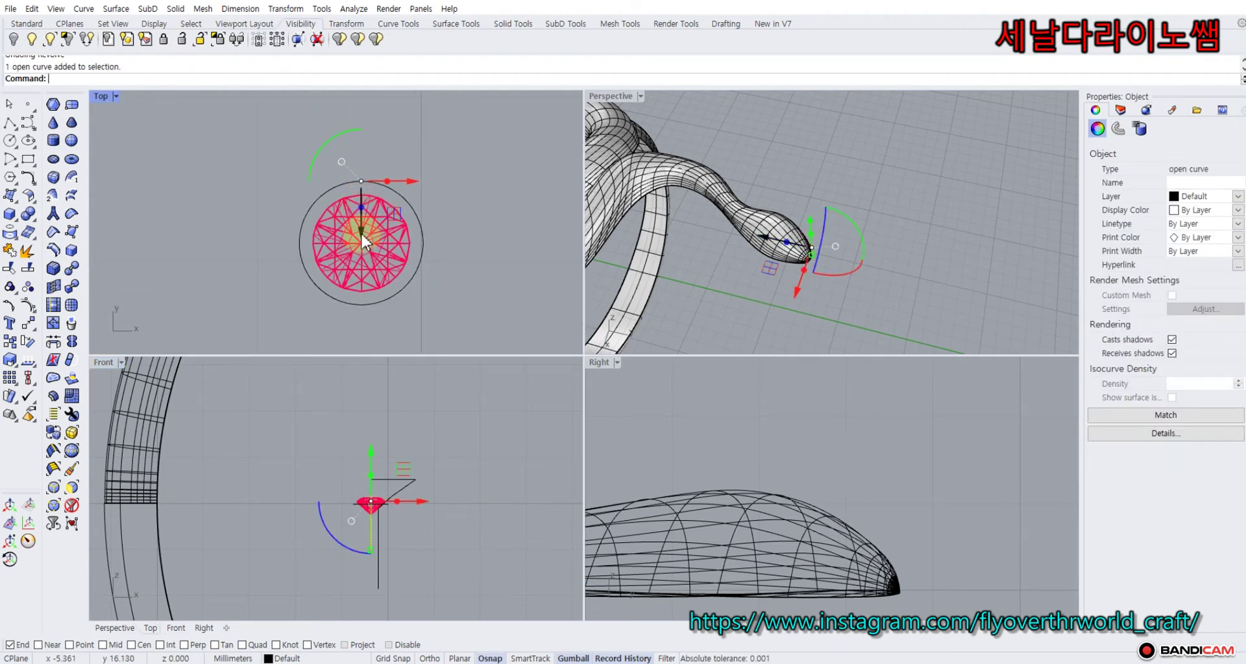
{"action": "left_click", "coordinate": [10, 645]}
{"action": "left_click_drag", "start_coordinate": [361, 211], "coordinate": [363, 287]}
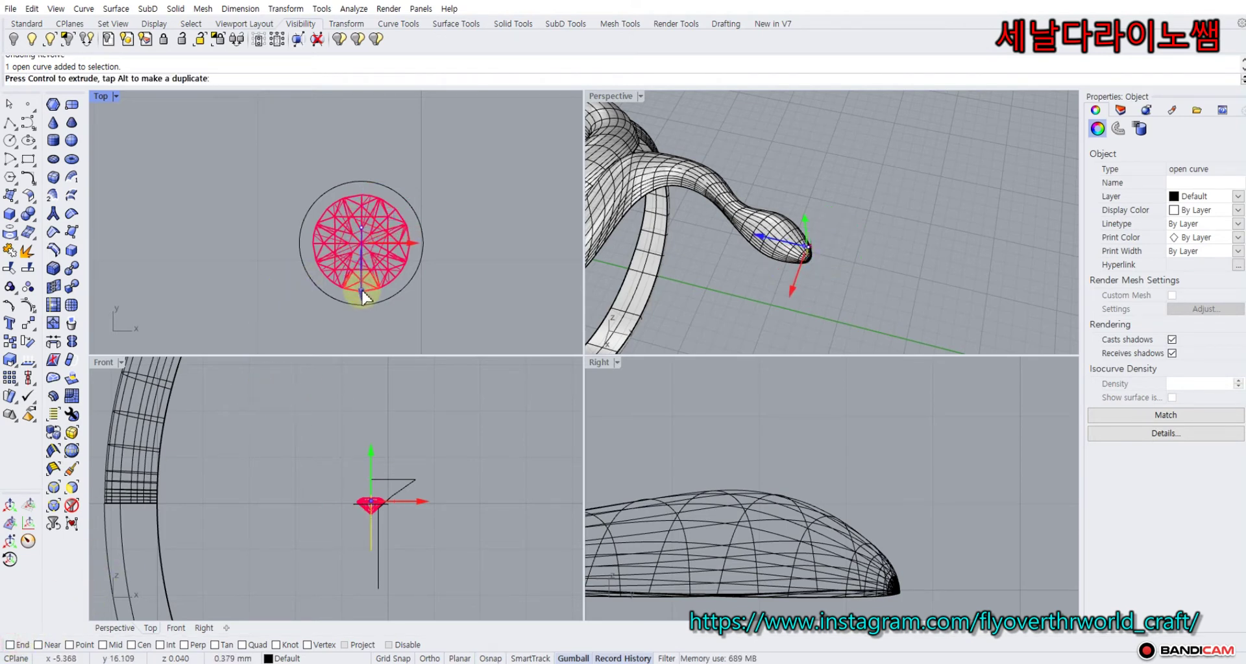
{"action": "left_click_drag", "start_coordinate": [362, 292], "coordinate": [360, 287]}
{"action": "left_click", "coordinate": [267, 439]}
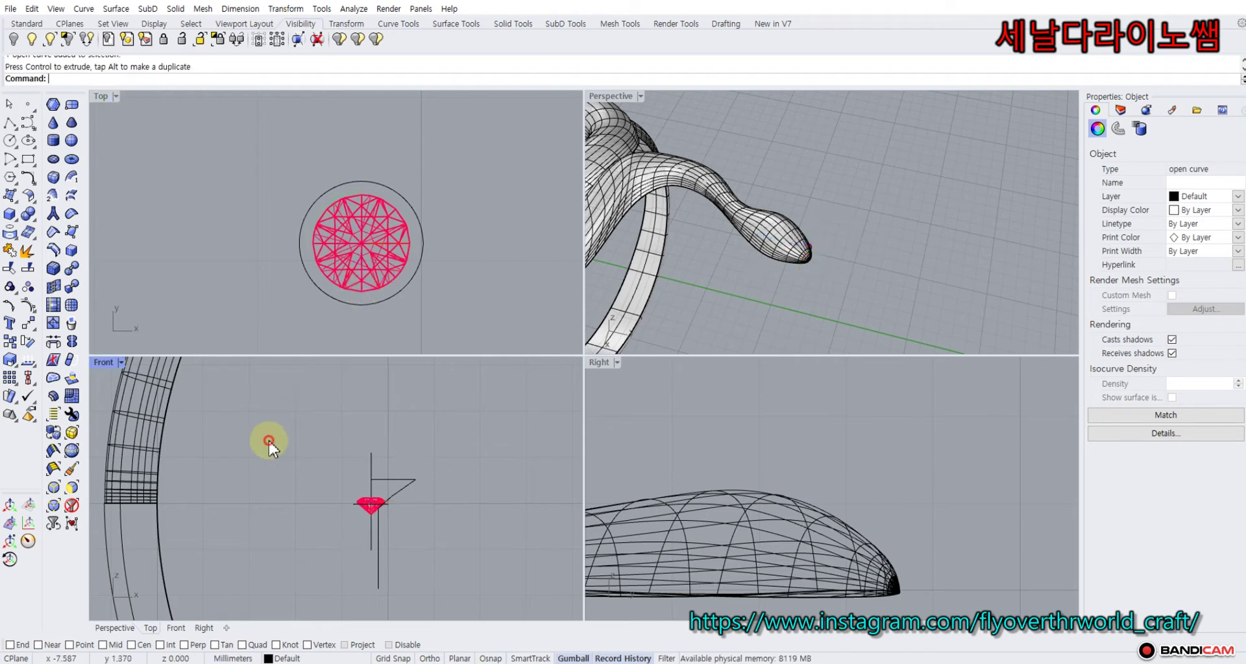
Move the profile curve in the top view until it lines up with the gem's centre.
{"action": "left_click", "coordinate": [402, 480]}
{"action": "scroll", "coordinate": [483, 310], "scroll_direction": "down", "scroll_amount": 20}
{"action": "right_click_drag", "start_coordinate": [484, 316], "coordinate": [390, 156]}
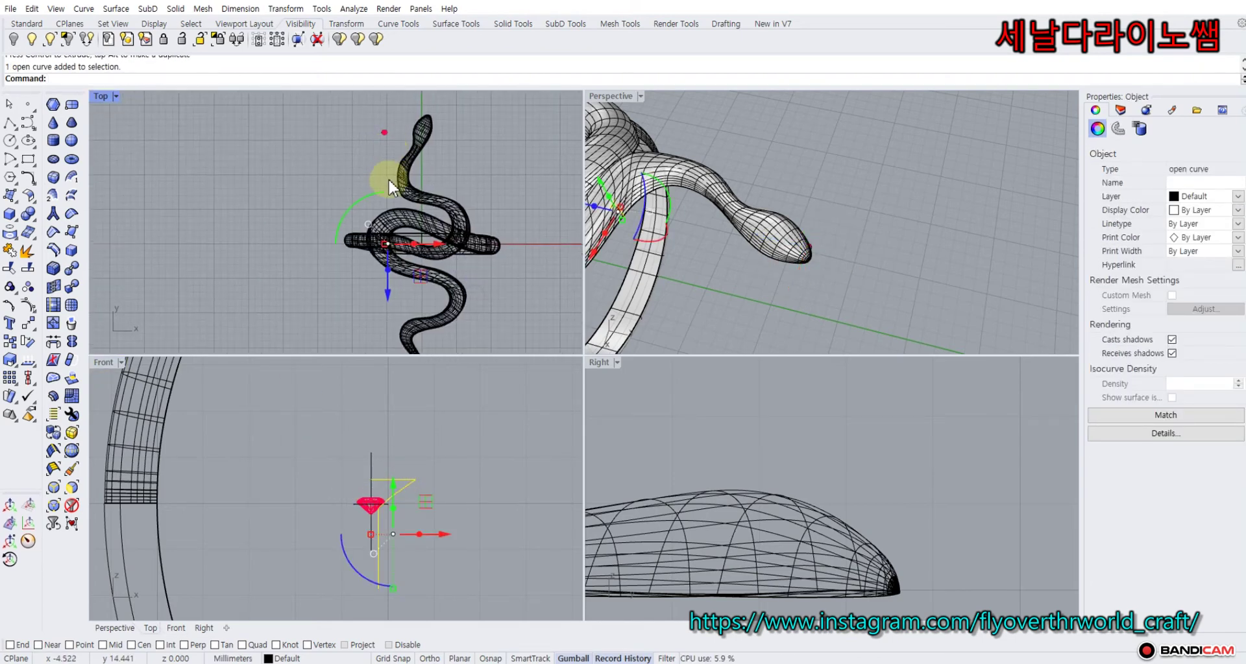
{"action": "right_click_drag", "start_coordinate": [384, 223], "coordinate": [394, 292]}
{"action": "left_click_drag", "start_coordinate": [388, 348], "coordinate": [388, 181]}
{"action": "scroll", "coordinate": [387, 181], "scroll_direction": "up", "scroll_amount": 12}
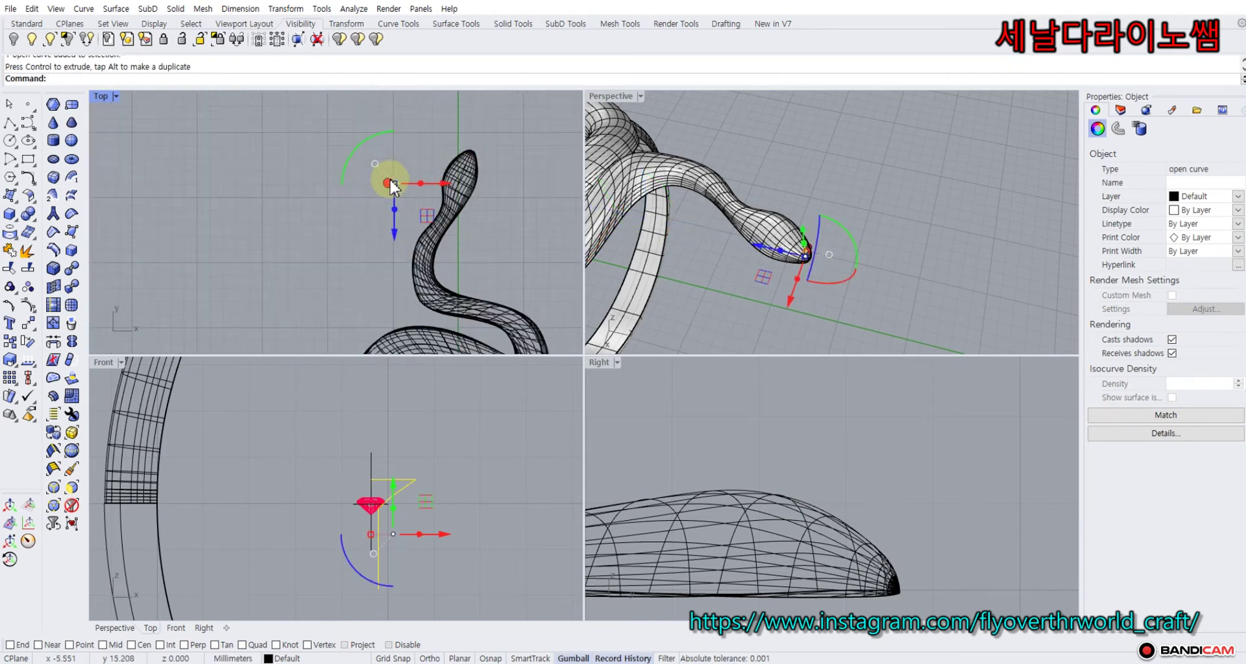
{"action": "right_click_drag", "start_coordinate": [486, 249], "coordinate": [330, 265]}
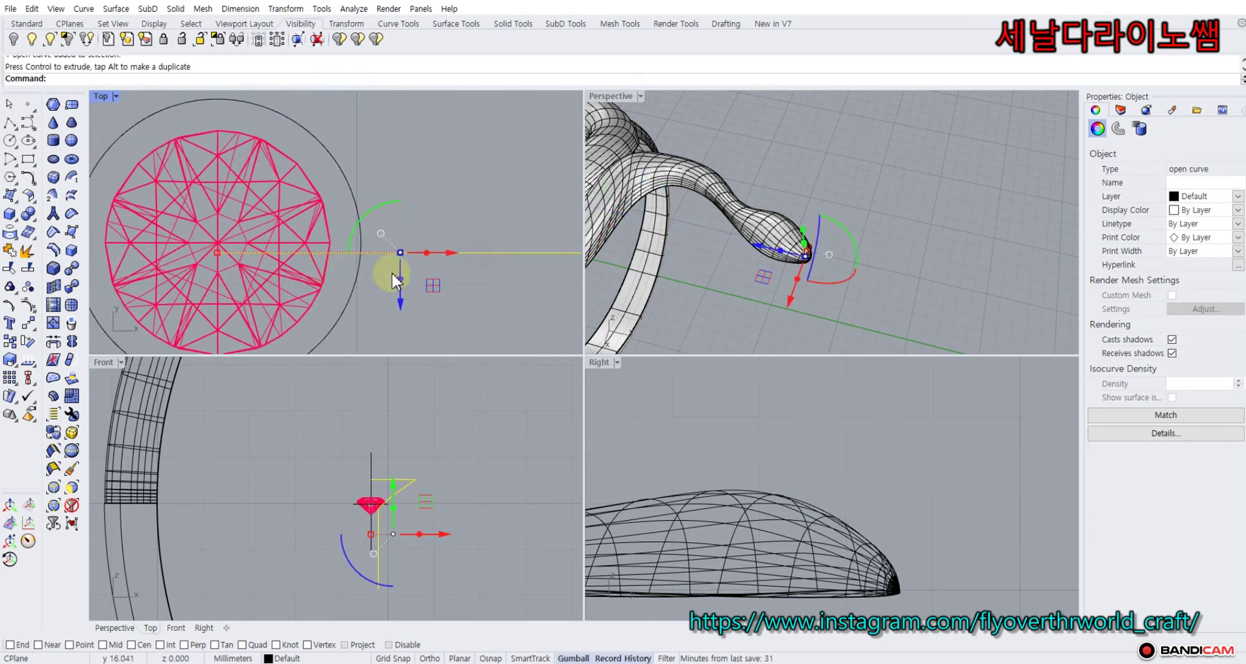
{"action": "left_click_drag", "start_coordinate": [401, 298], "coordinate": [401, 287]}
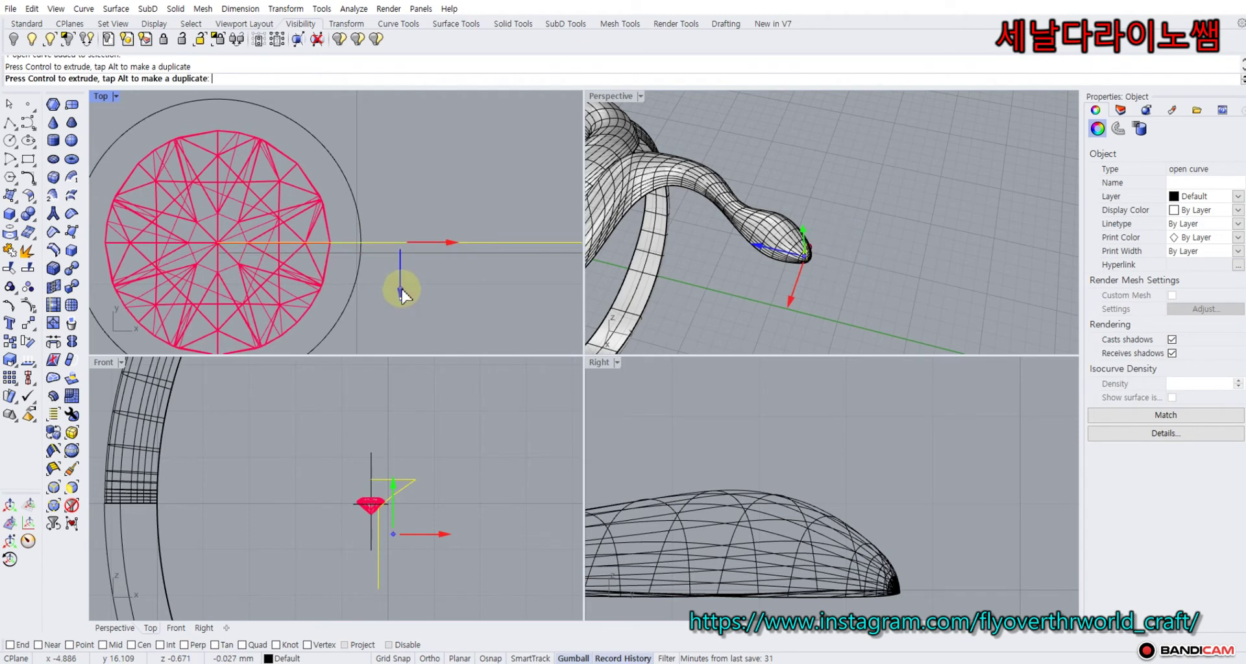
{"action": "left_click", "coordinate": [412, 338]}
Revolve the profile 360 degrees around the vertical line, with the End snap turned on to pick the axis end points.
{"action": "left_click", "coordinate": [392, 481]}
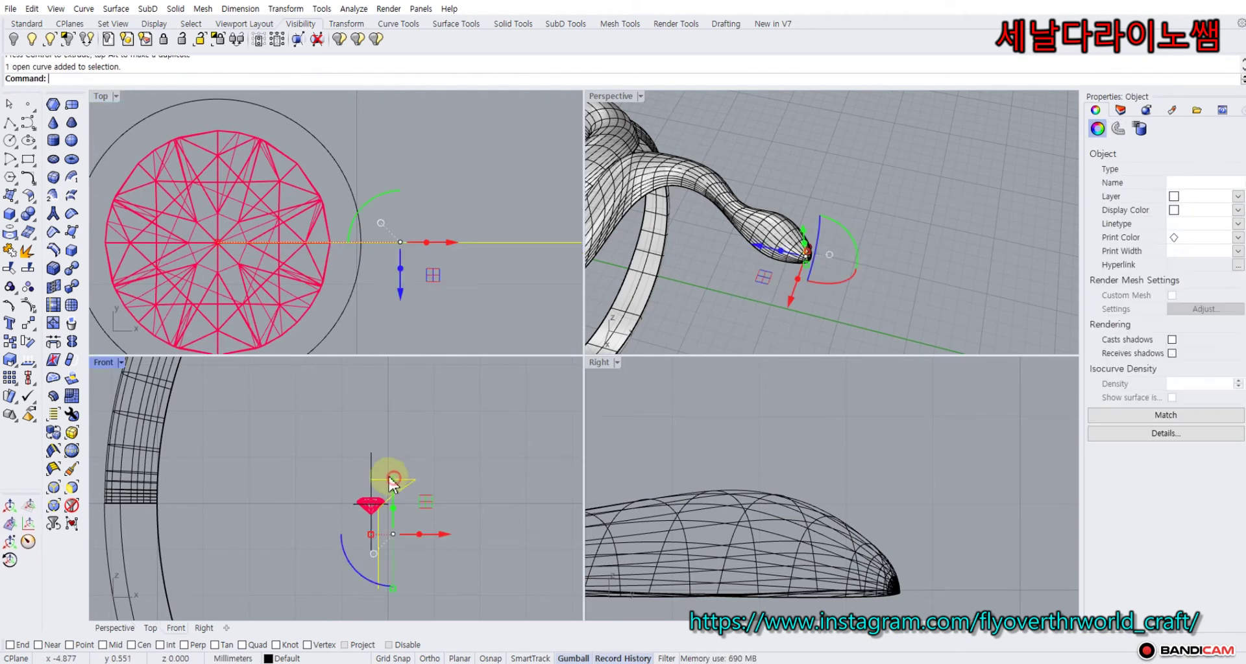
{"action": "left_click", "coordinate": [15, 199]}
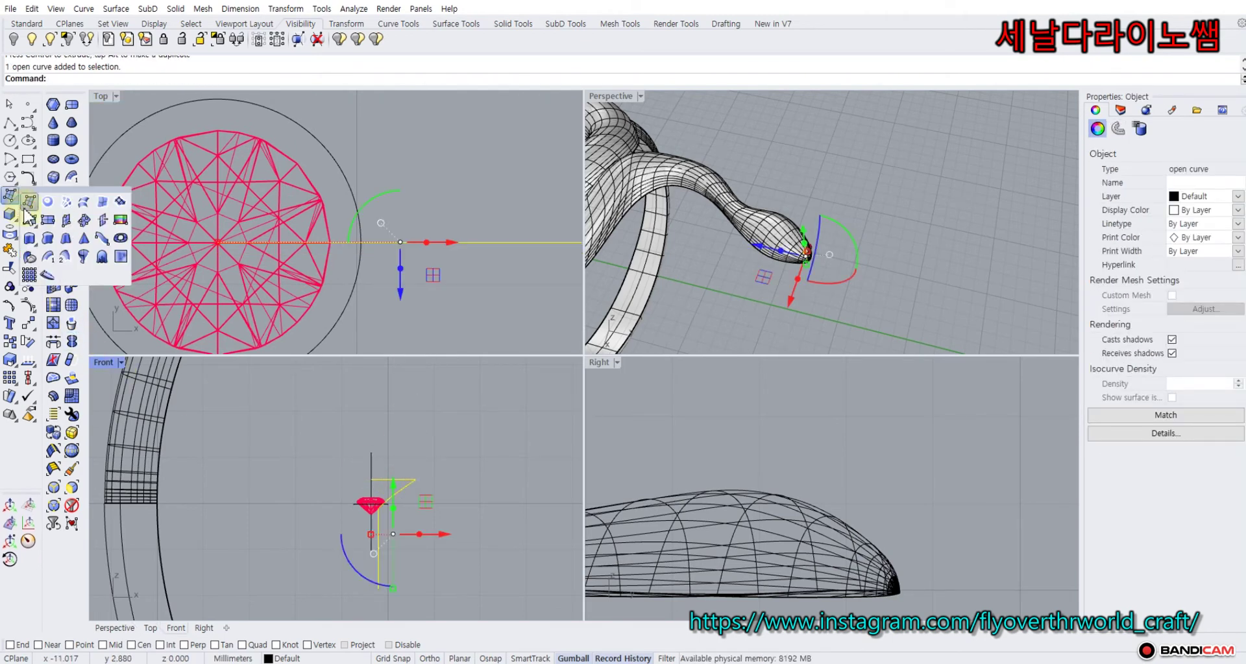
{"action": "left_click", "coordinate": [84, 257]}
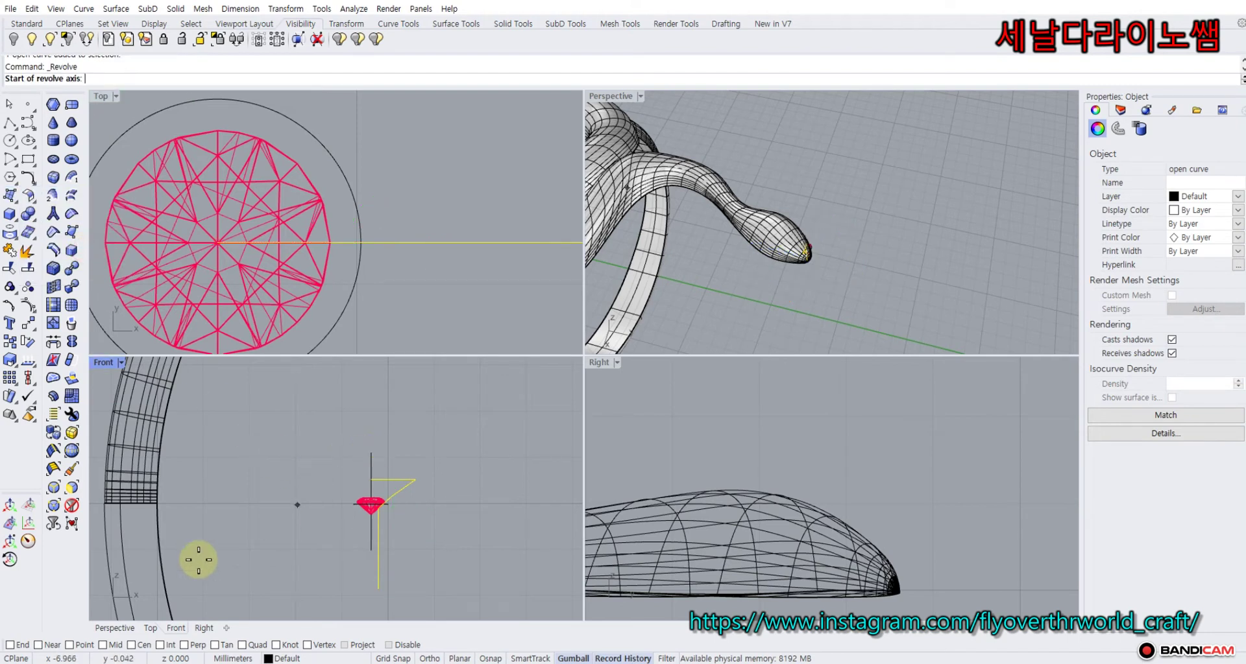
{"action": "left_click", "coordinate": [10, 643]}
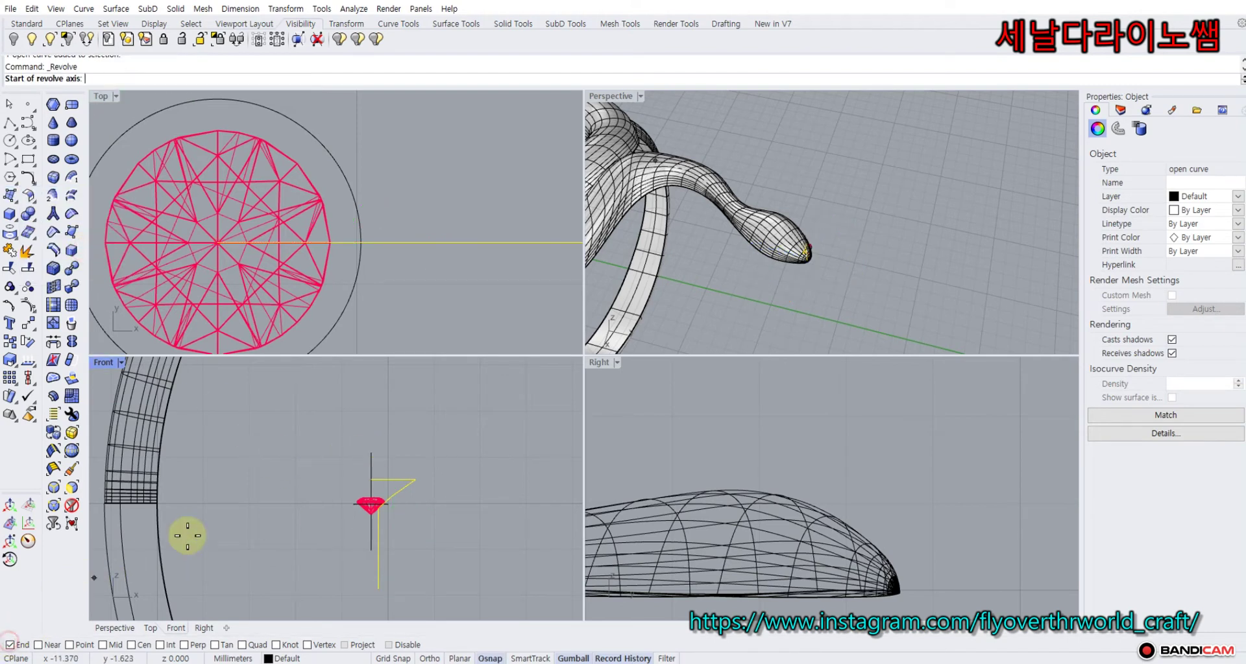
{"action": "left_click", "coordinate": [368, 458]}
{"action": "left_click", "coordinate": [369, 548]}
{"action": "key", "text": "Return"}
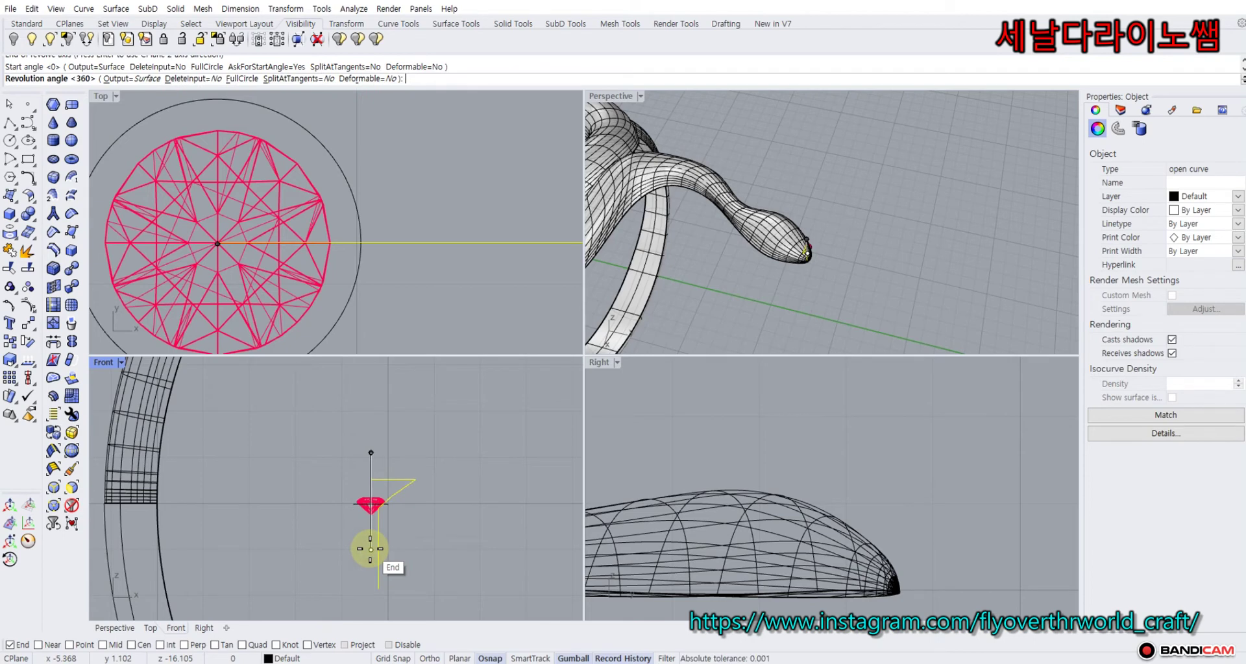
{"action": "key", "text": "Return"}
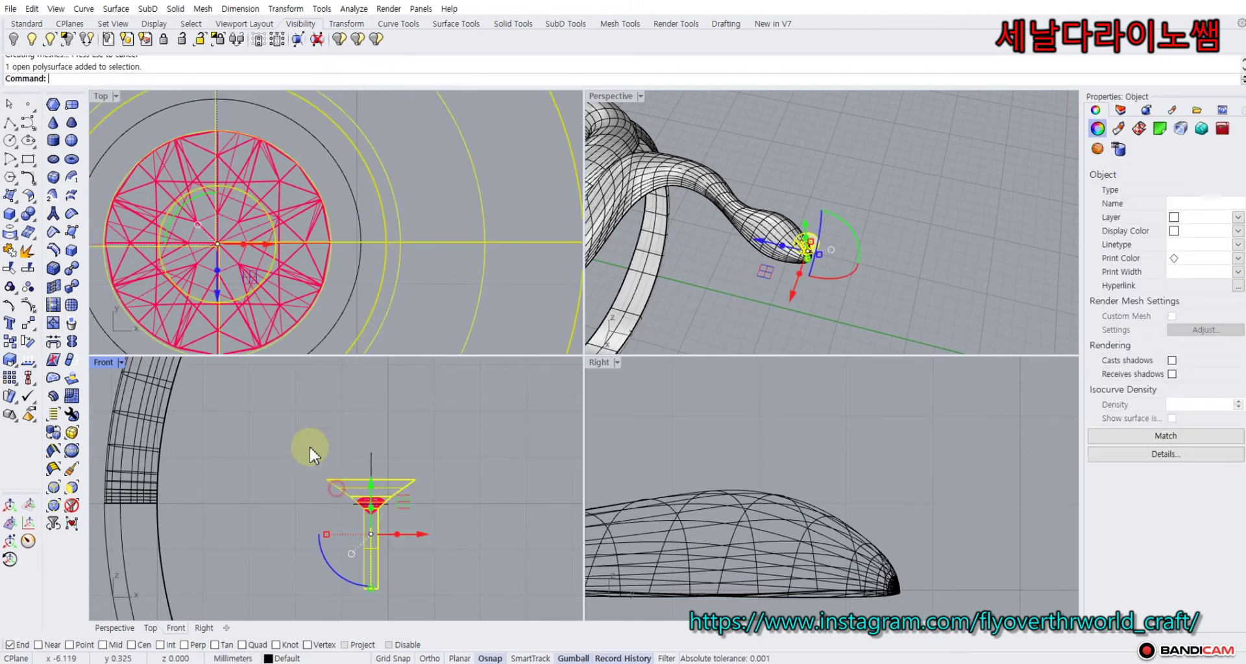
Cap the planar holes of the revolved gem cutter to make it a closed solid, and deselect it.
{"action": "left_click", "coordinate": [35, 221]}
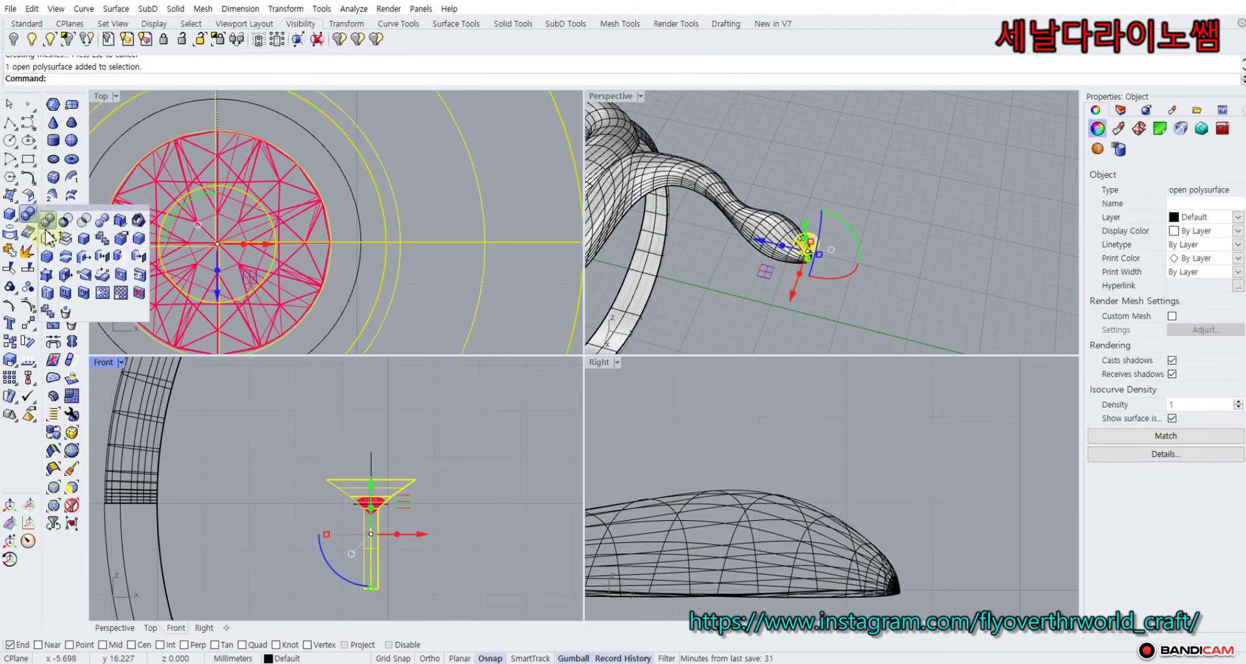
{"action": "left_click", "coordinate": [48, 238]}
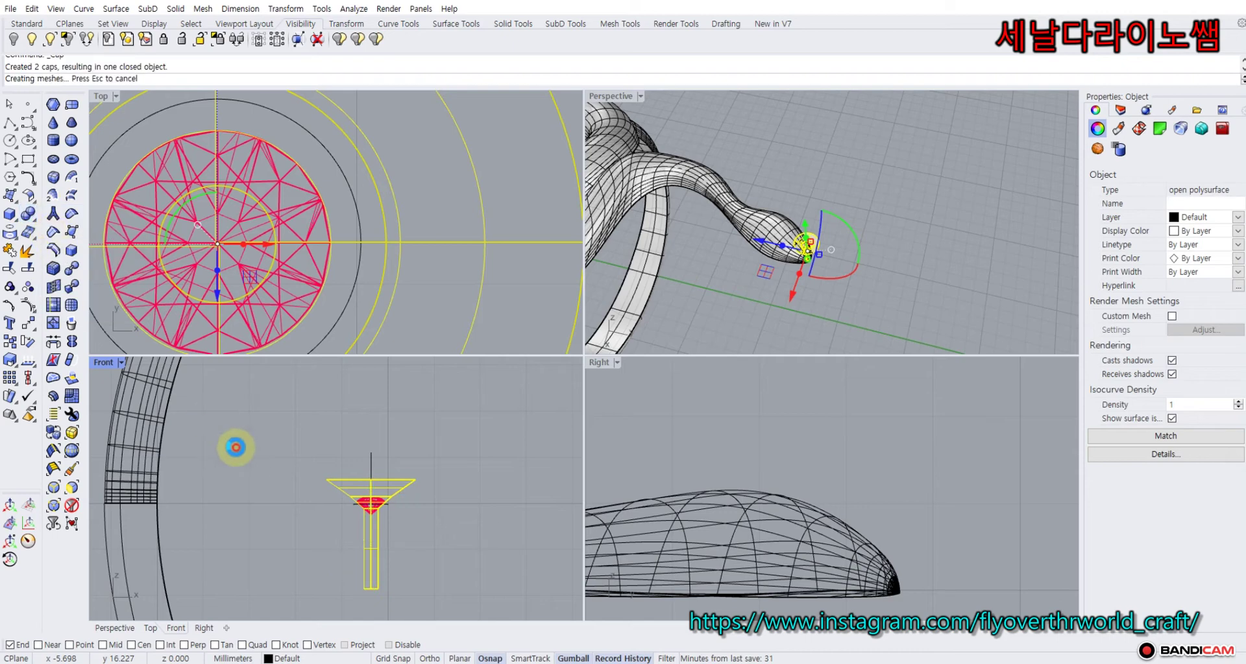
{"action": "left_click", "coordinate": [236, 447]}
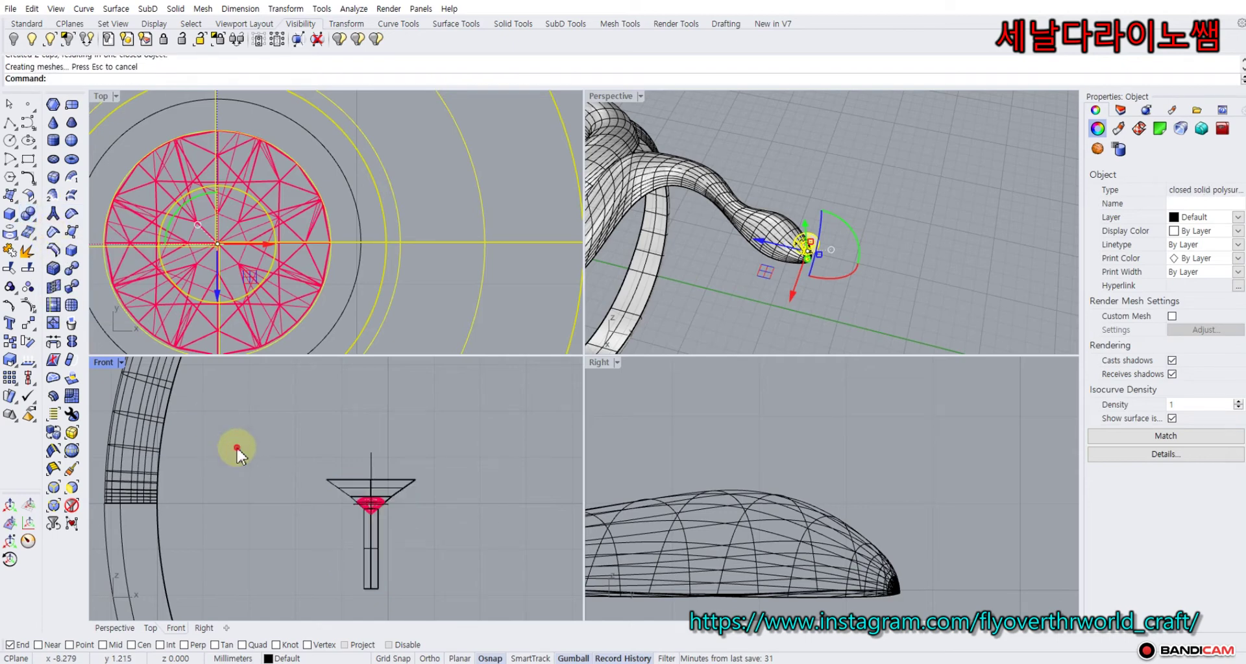
Select the gem together with its cutter and guide curves, and nudge them vertically in the front view.
{"action": "left_click_drag", "start_coordinate": [359, 494], "coordinate": [359, 496]}
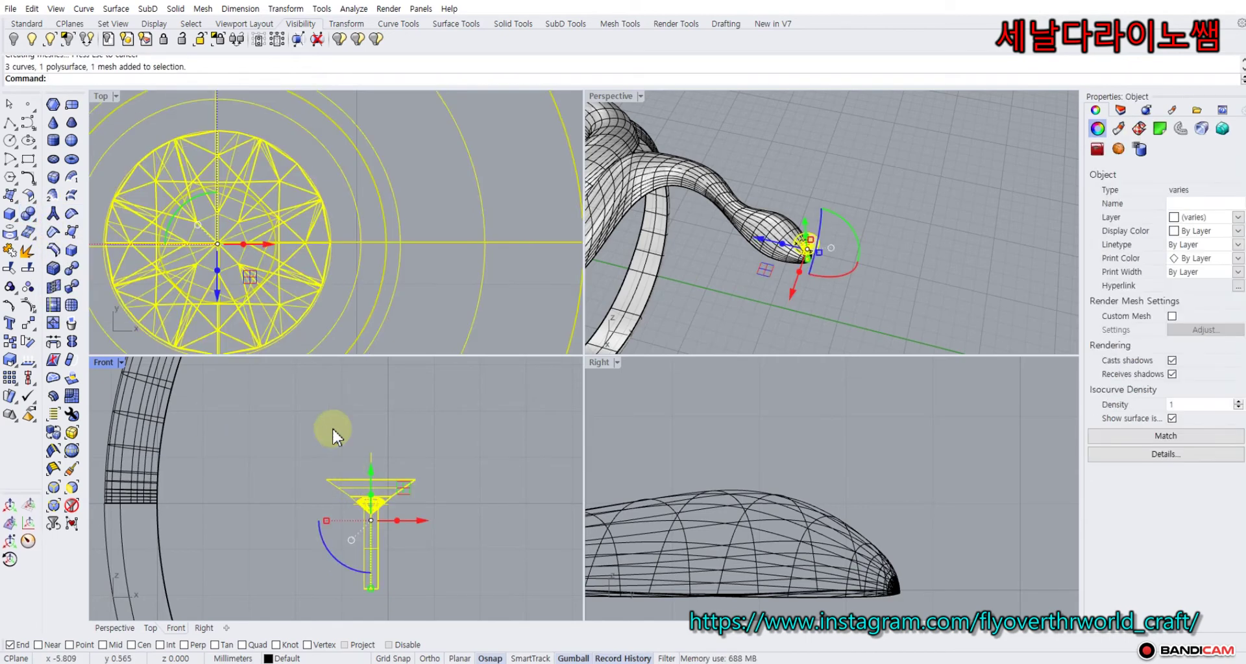
{"action": "scroll", "coordinate": [445, 429], "scroll_direction": "down", "scroll_amount": 5}
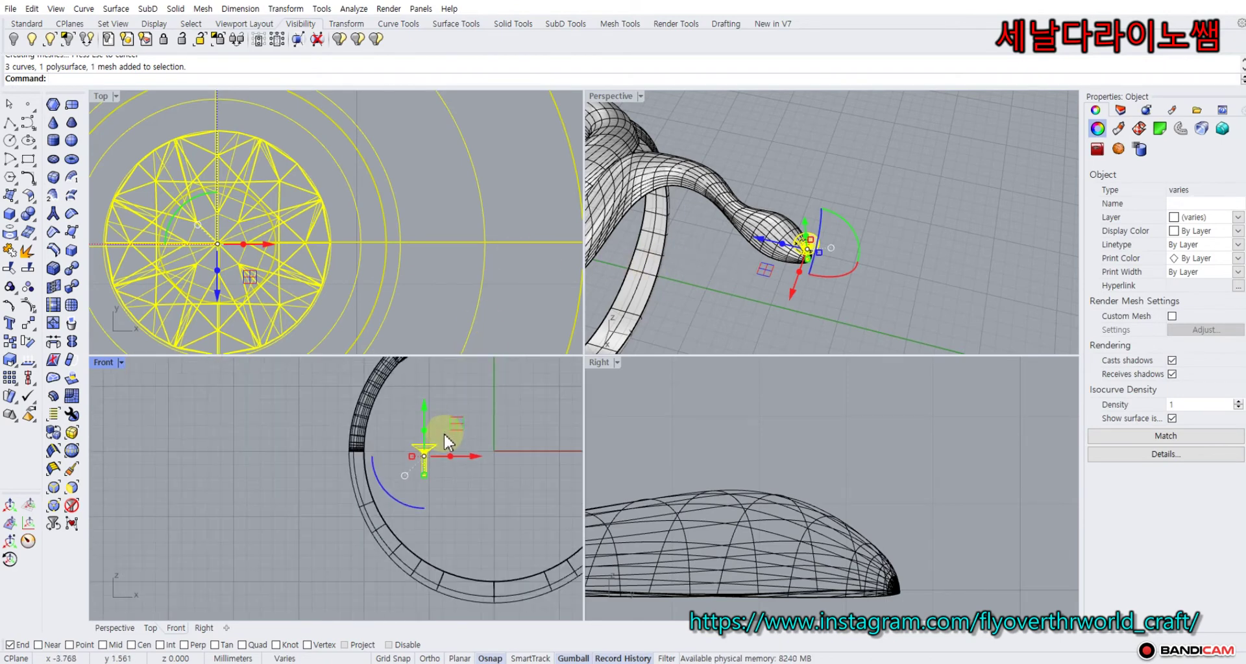
{"action": "right_click_drag", "start_coordinate": [418, 447], "coordinate": [341, 458]}
{"action": "scroll", "coordinate": [340, 453], "scroll_direction": "up", "scroll_amount": 6}
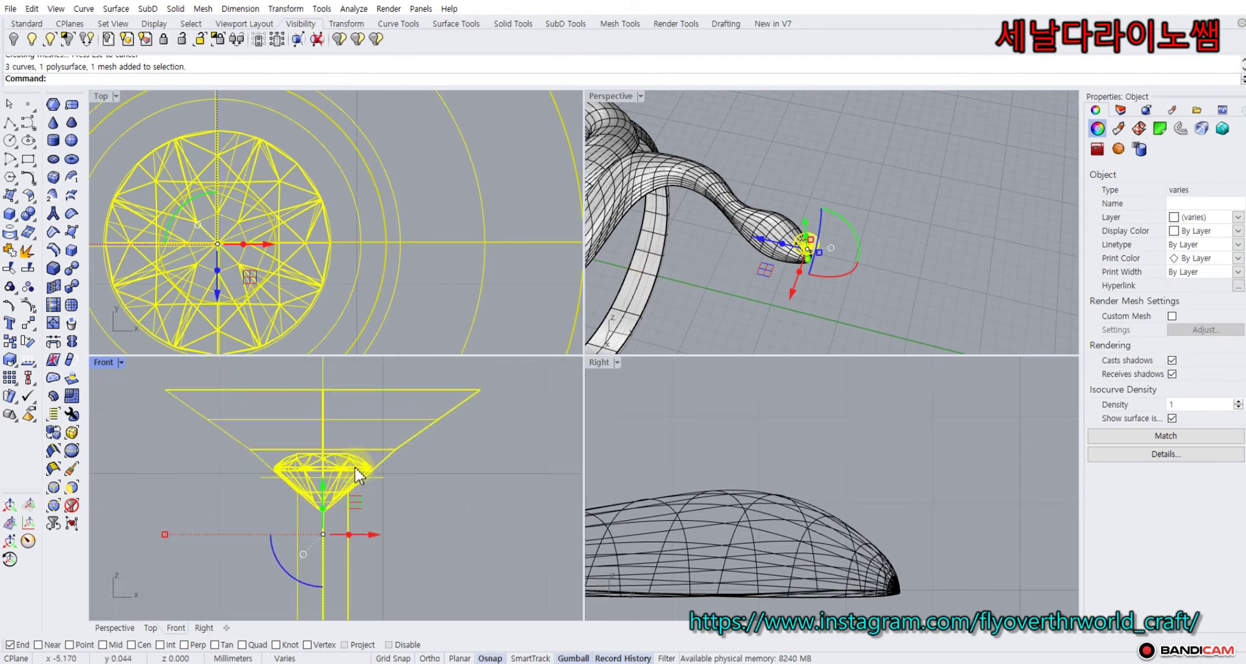
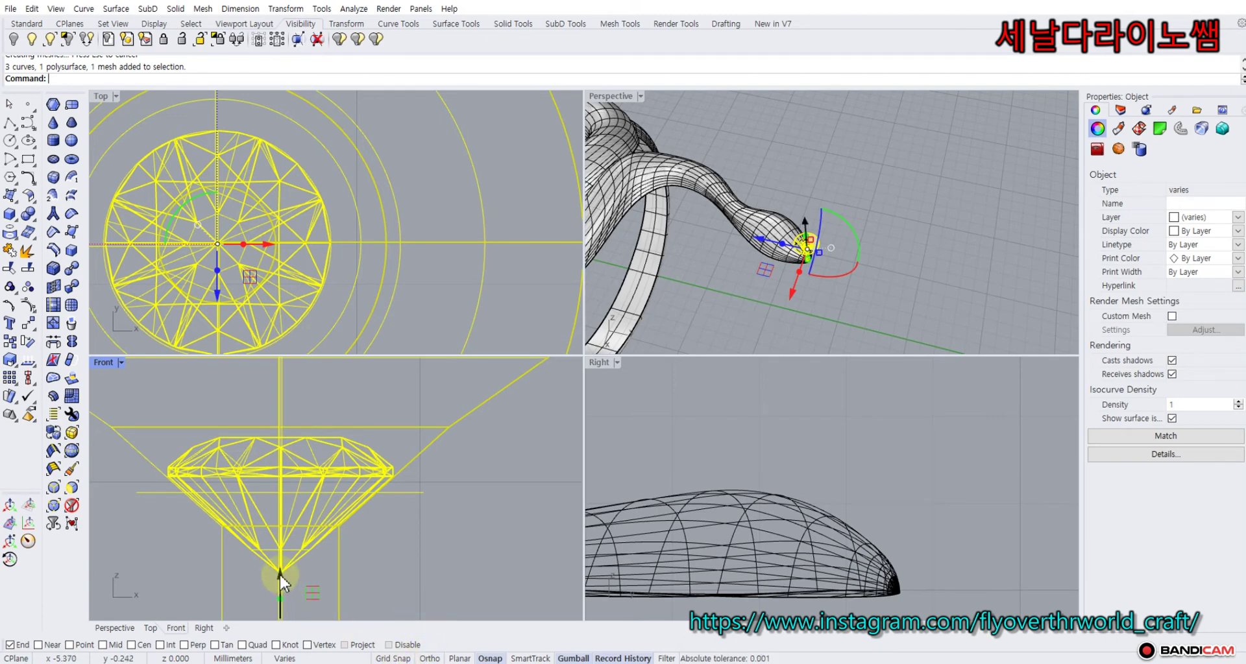
{"action": "left_click_drag", "start_coordinate": [279, 575], "coordinate": [276, 573]}
{"action": "left_click", "coordinate": [171, 507]}
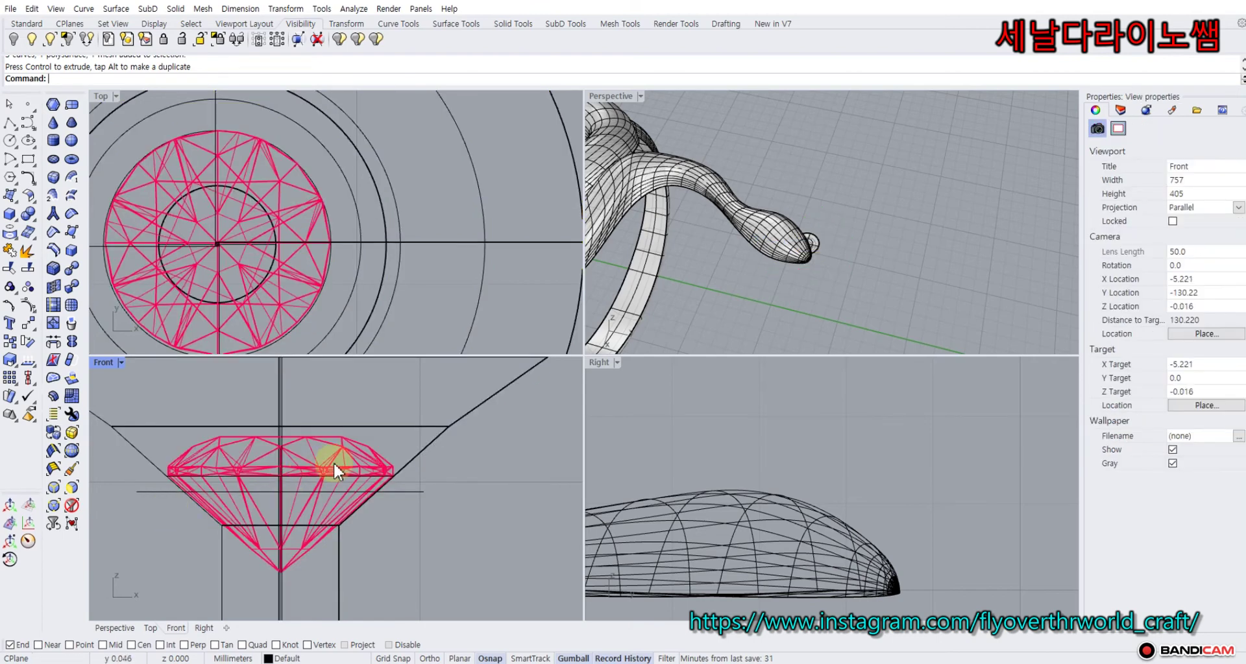
Start Orient on Surface for the gem and cutter, with End snap off, the base point at the gem's centre and a horizontal reference point.
{"action": "left_click_drag", "start_coordinate": [428, 532], "coordinate": [293, 382]}
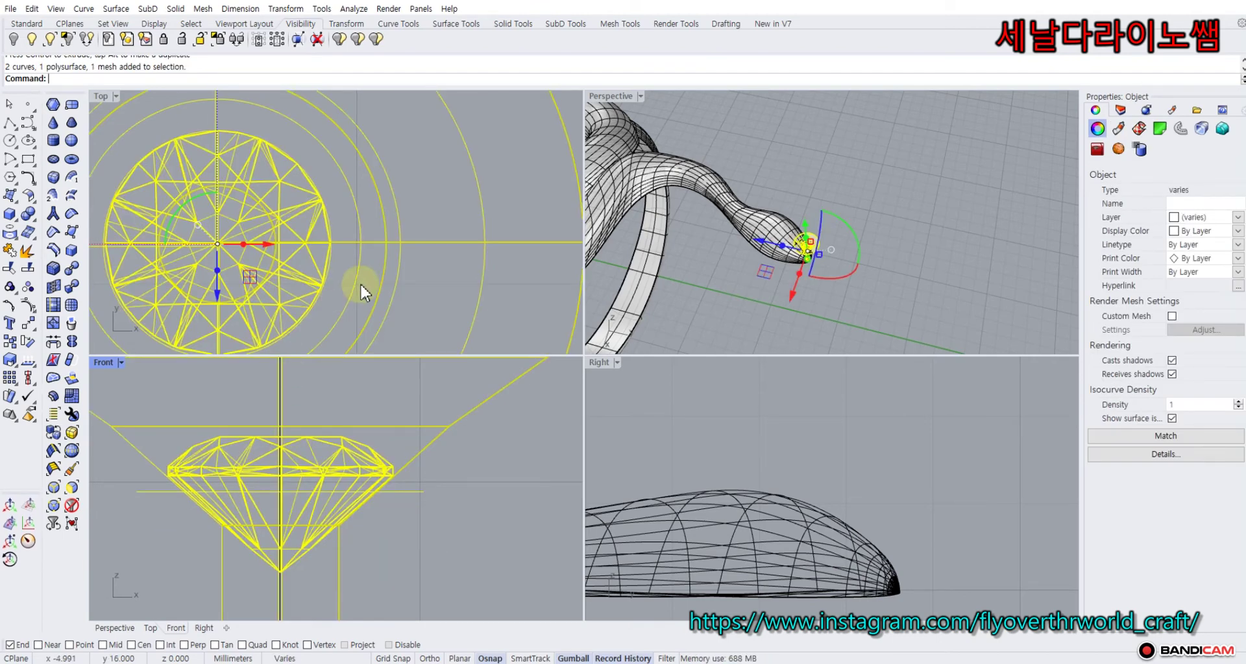
{"action": "scroll", "coordinate": [360, 283], "scroll_direction": "down", "scroll_amount": 6}
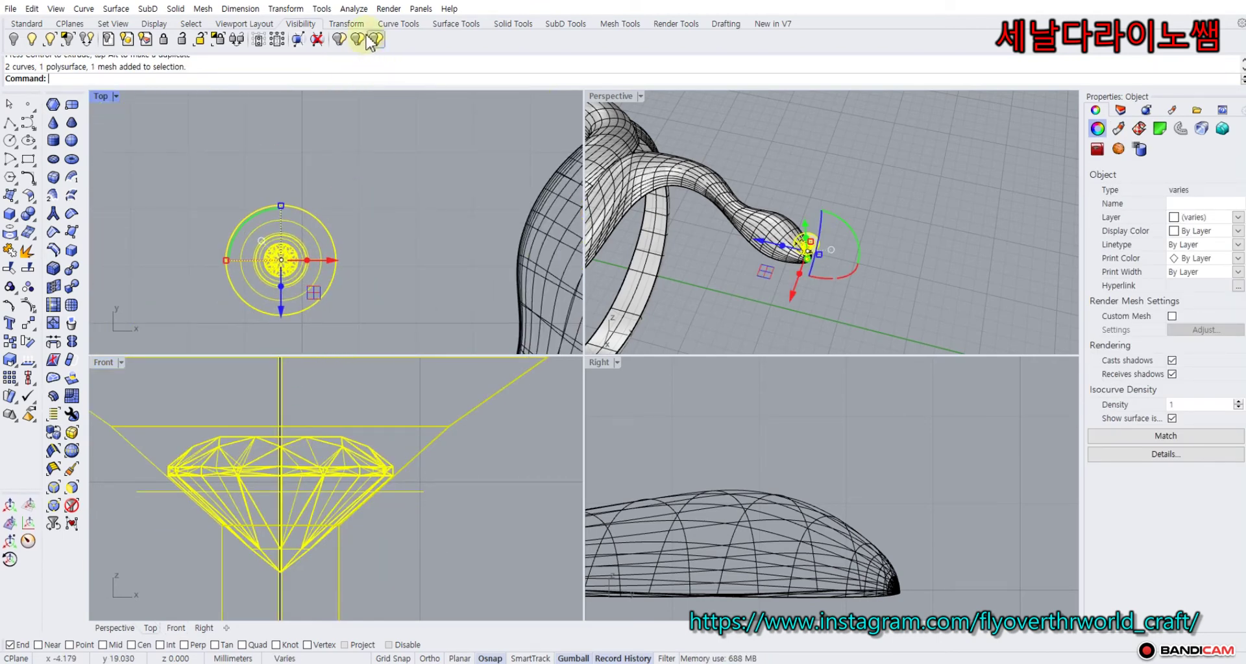
{"action": "left_click", "coordinate": [350, 24]}
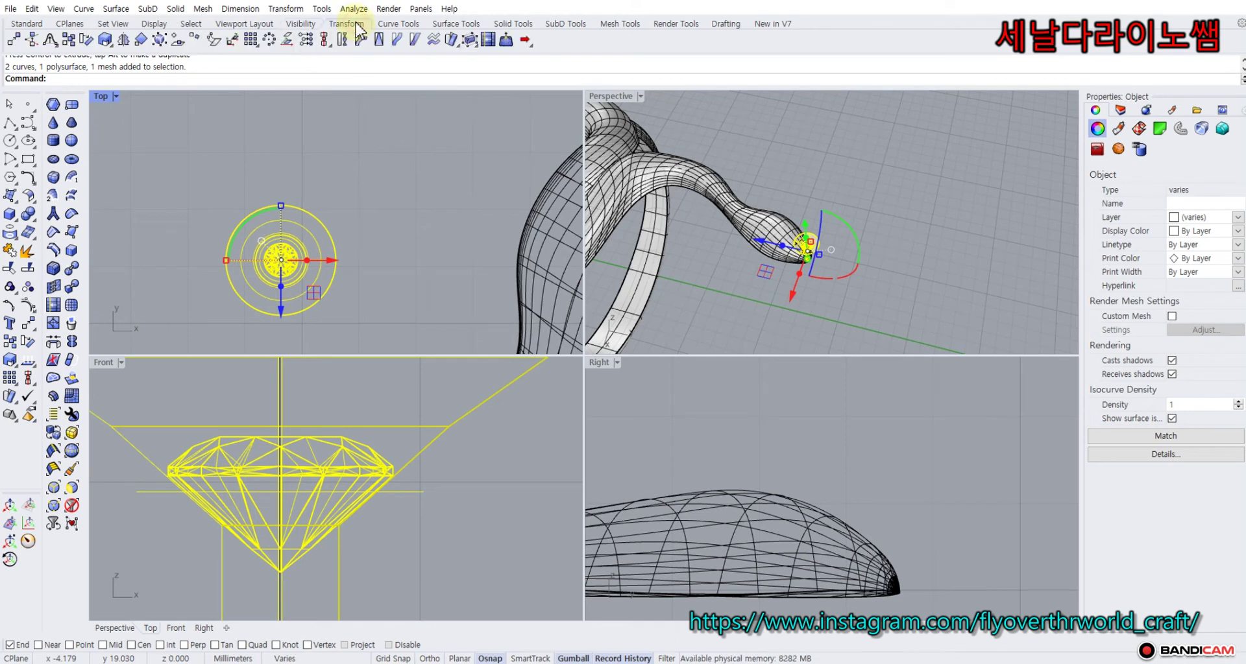
{"action": "left_click", "coordinate": [176, 41]}
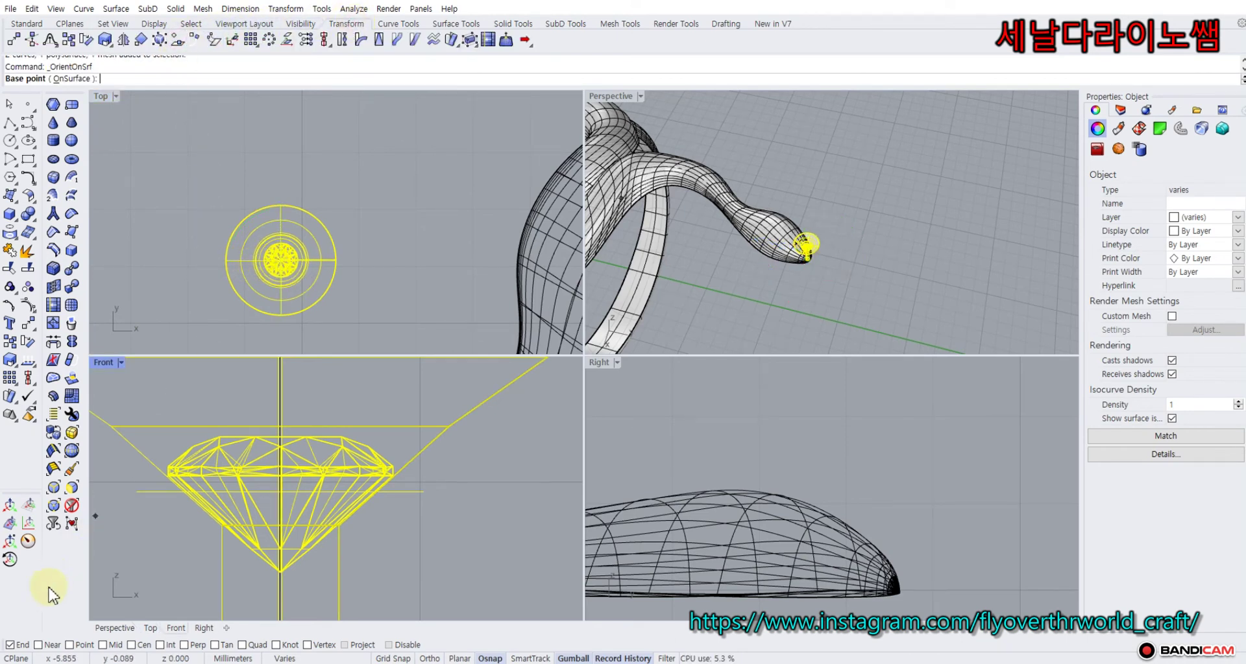
{"action": "left_click", "coordinate": [10, 645]}
{"action": "scroll", "coordinate": [251, 259], "scroll_direction": "up", "scroll_amount": 3}
{"action": "scroll", "coordinate": [318, 269], "scroll_direction": "up", "scroll_amount": 2}
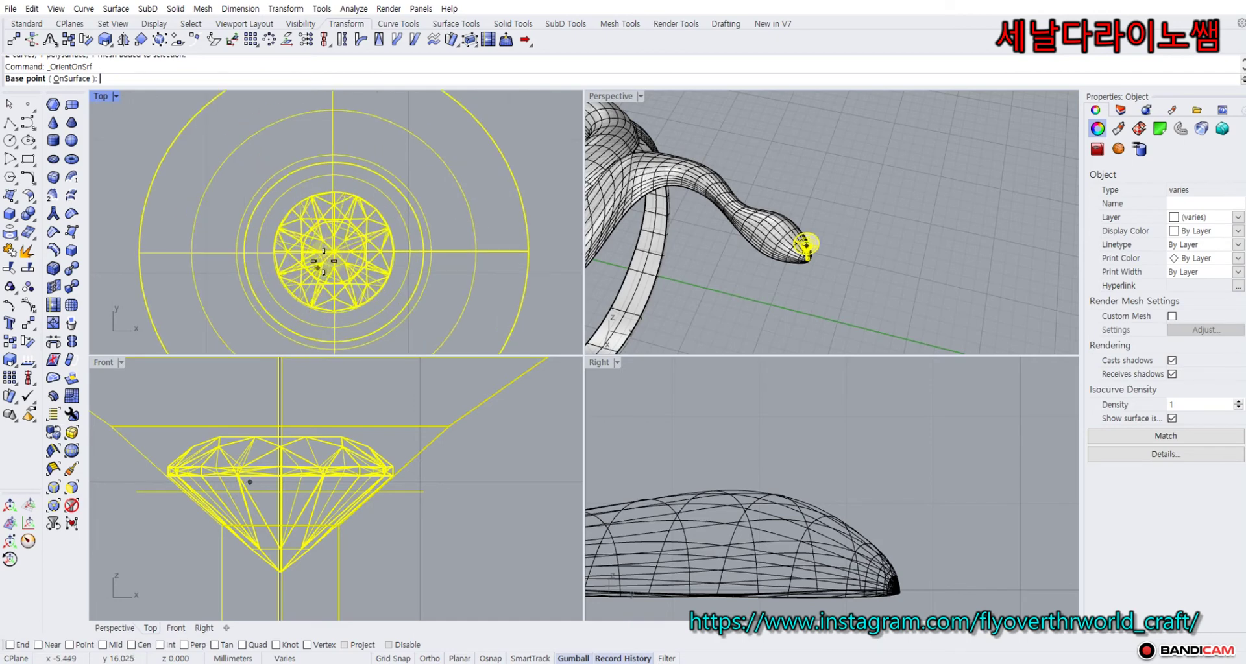
{"action": "left_click", "coordinate": [333, 252]}
{"action": "scroll", "coordinate": [332, 252], "scroll_direction": "down", "scroll_amount": 2}
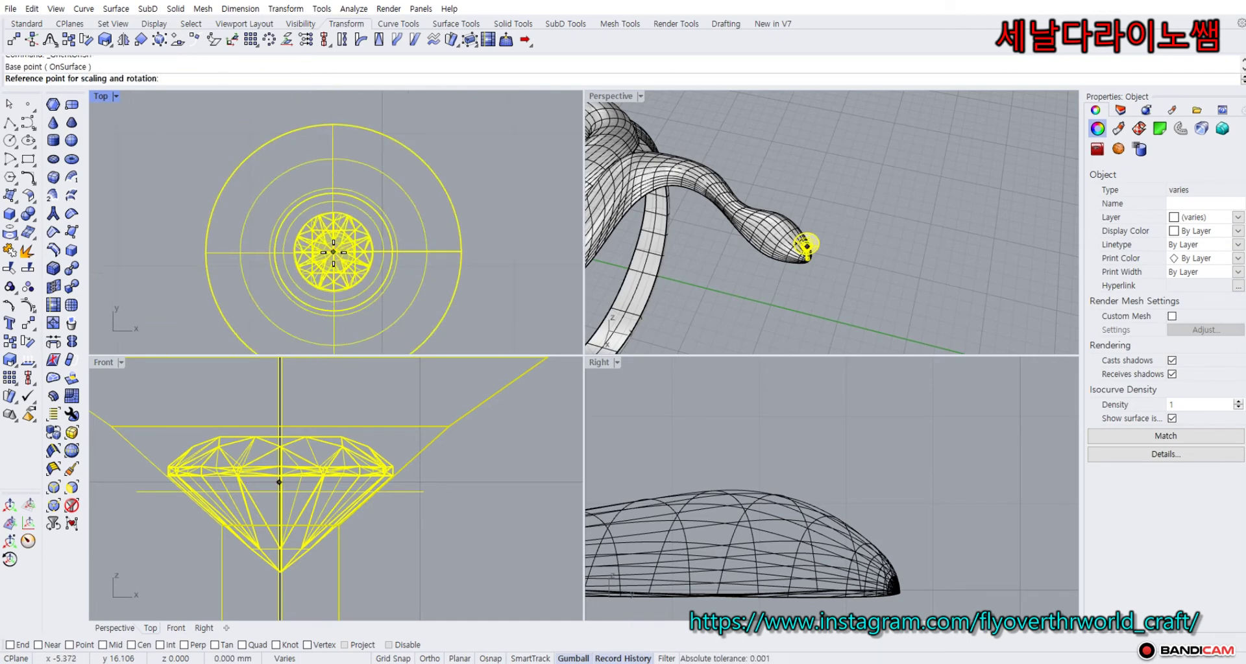
{"action": "left_click", "coordinate": [514, 248]}
Orient rigid copies of the gem and cutter onto both sides of the snake's head at scale 1.0 and angle 0.0.
{"action": "scroll", "coordinate": [515, 248], "scroll_direction": "down", "scroll_amount": 3}
{"action": "scroll", "coordinate": [384, 155], "scroll_direction": "down", "scroll_amount": 8}
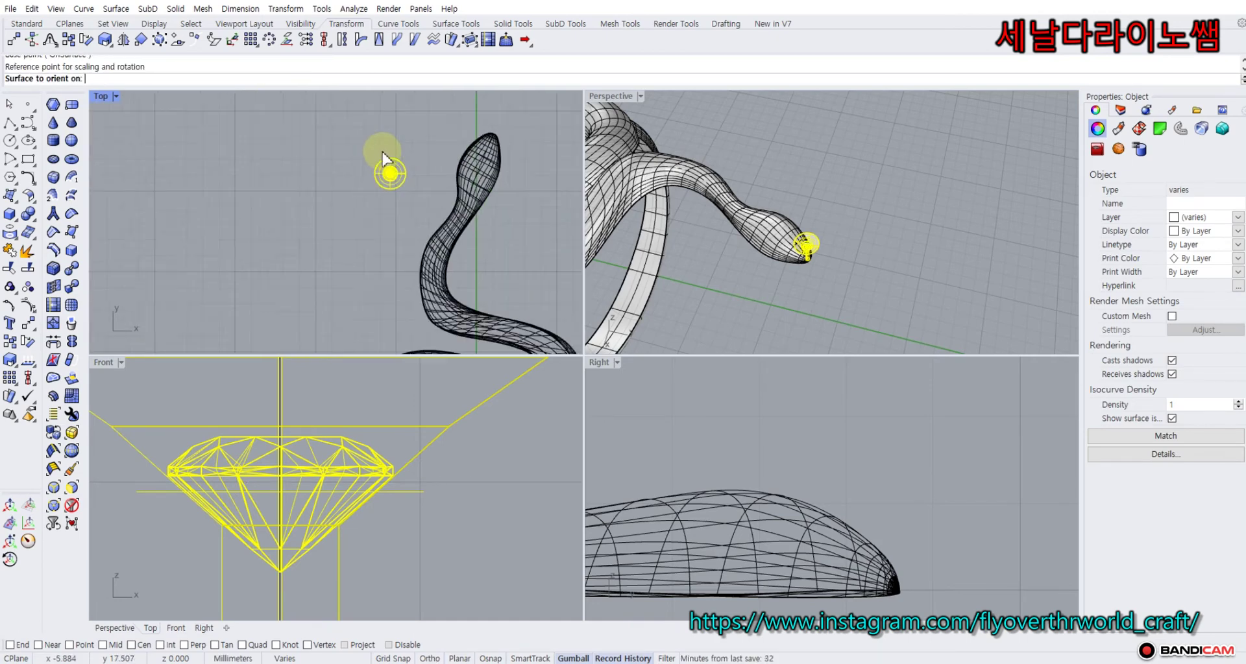
{"action": "scroll", "coordinate": [424, 153], "scroll_direction": "up", "scroll_amount": 6}
{"action": "left_click", "coordinate": [441, 155]}
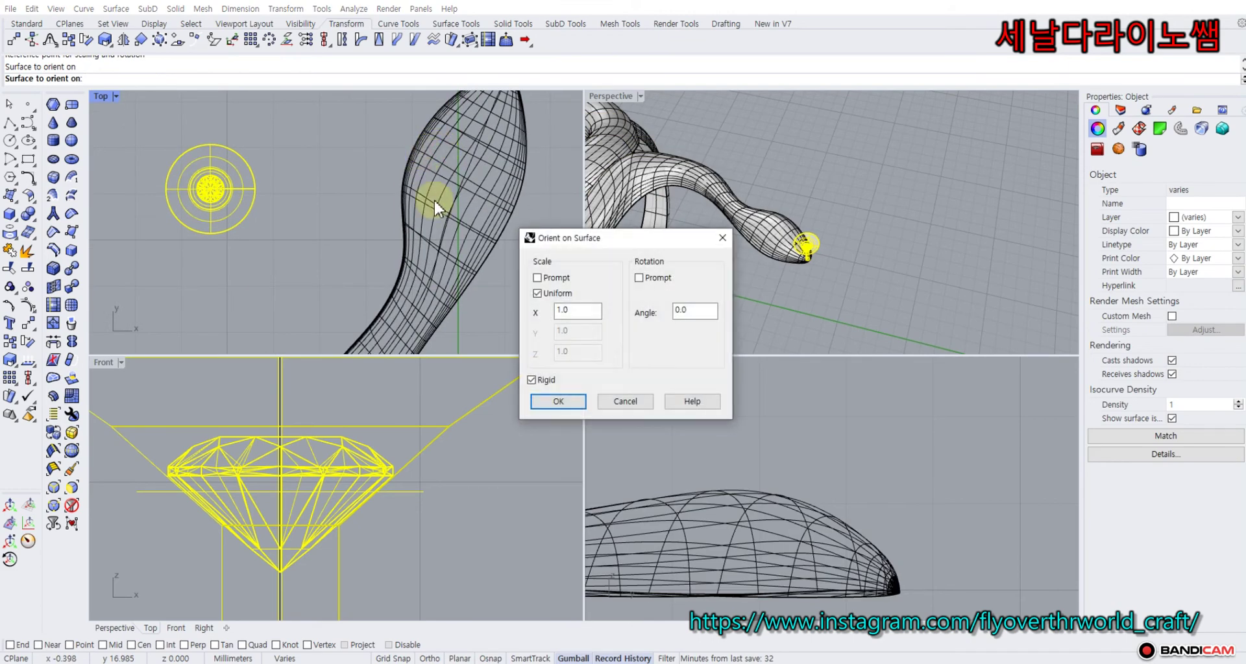
{"action": "left_click", "coordinate": [556, 399]}
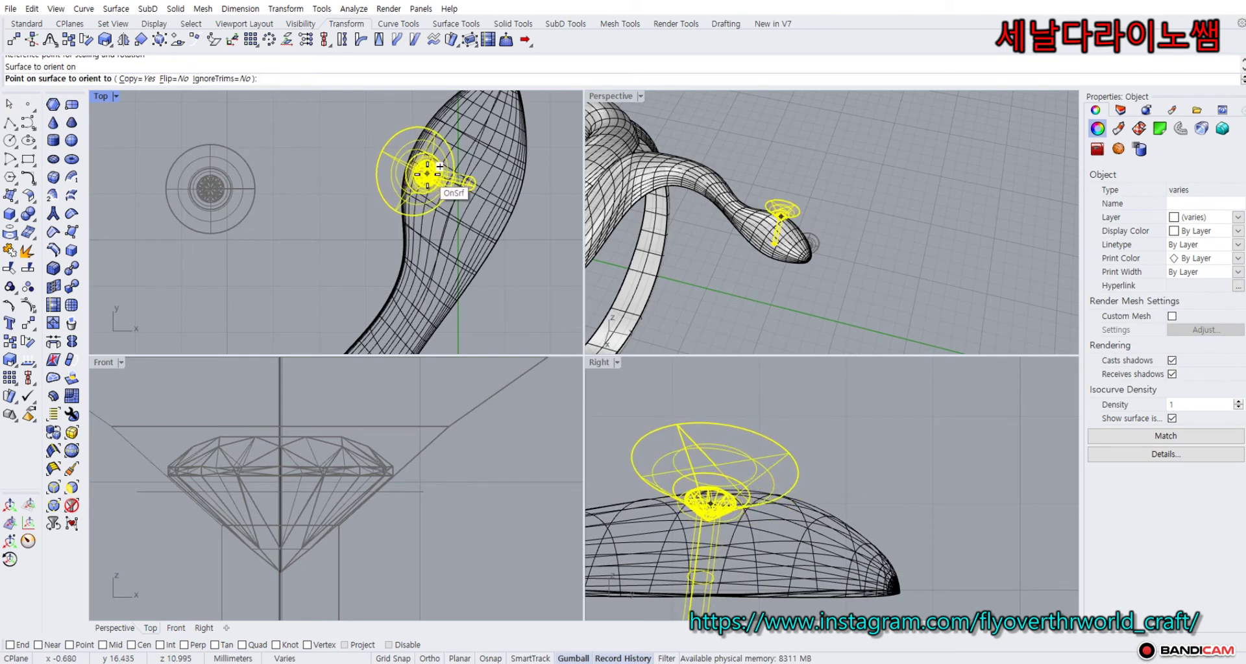
{"action": "left_click", "coordinate": [438, 161]}
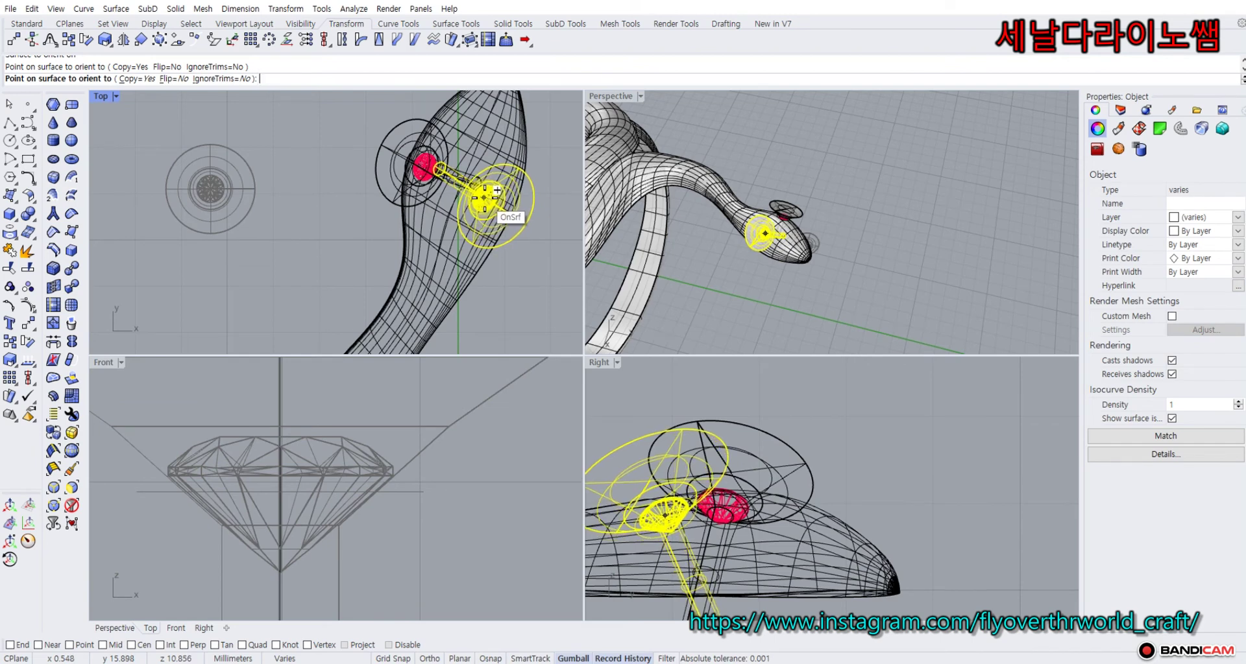
{"action": "left_click", "coordinate": [488, 193]}
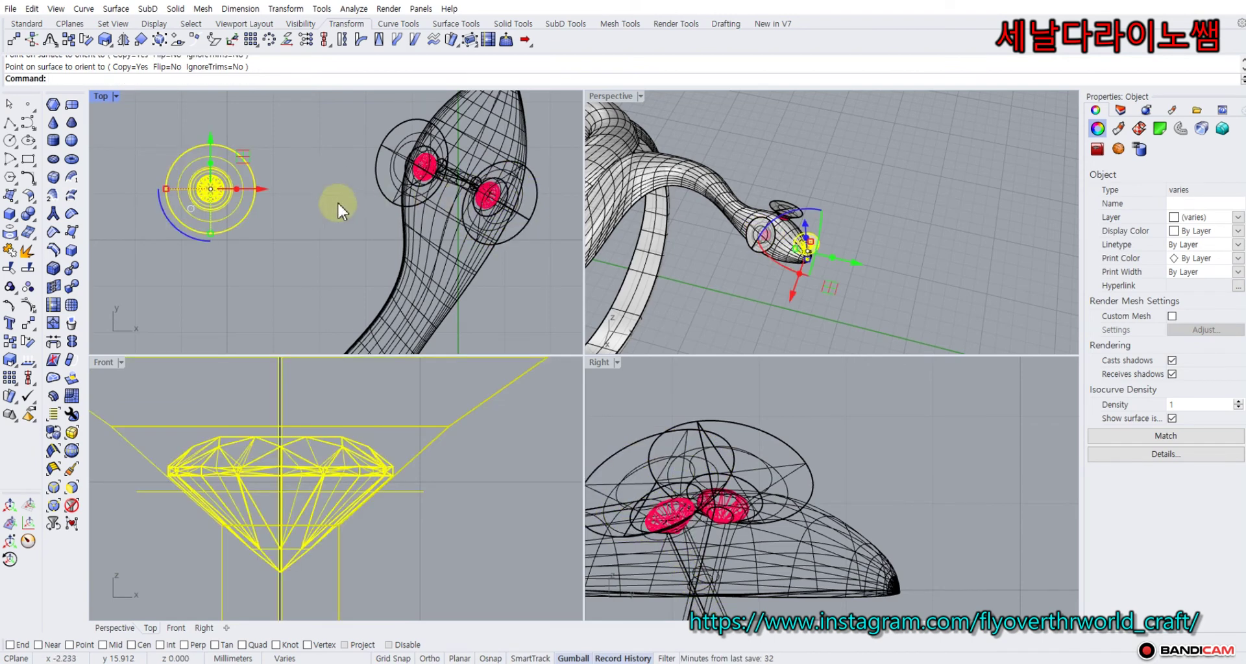
{"action": "right_click", "coordinate": [332, 207]}
Boolean-subtract the two oriented cutters from the snake body and check the gem seats up close.
{"action": "mouse_move", "coordinate": [712, 252]}
{"action": "right_mouse_down"}
{"action": "mouse_move", "coordinate": [694, 231]}
{"action": "mouse_move", "coordinate": [718, 242]}
{"action": "right_mouse_up"}
{"action": "left_click", "coordinate": [478, 142]}
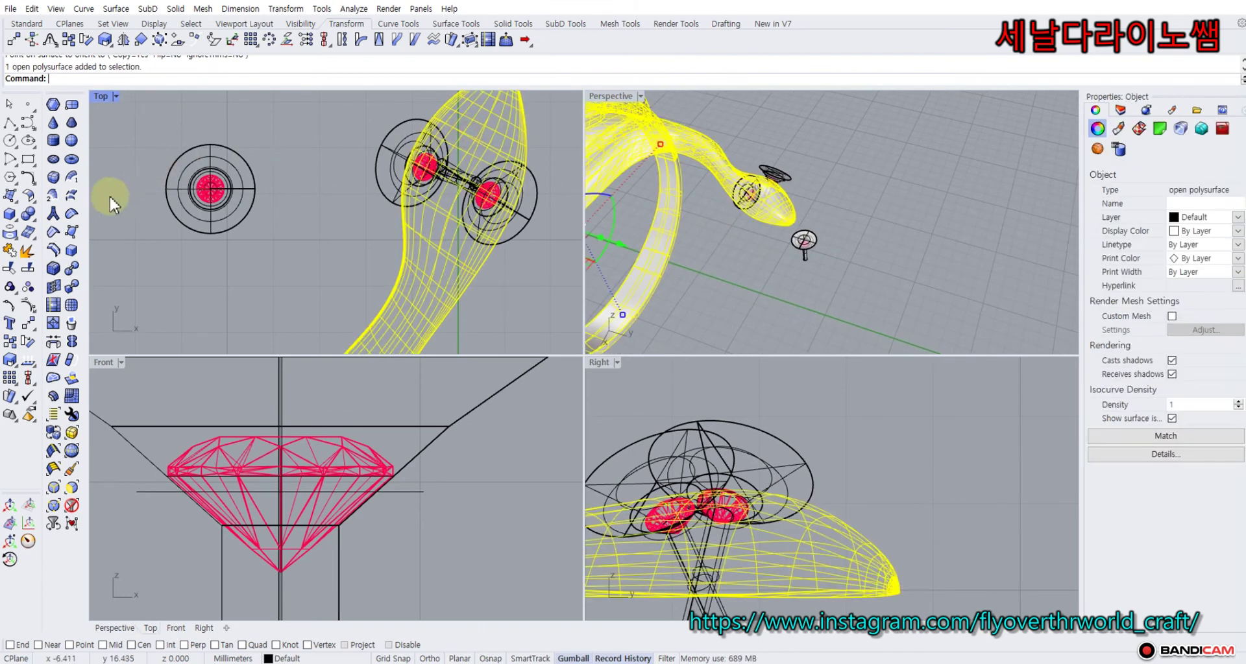
{"action": "left_click", "coordinate": [29, 216]}
{"action": "left_click", "coordinate": [65, 220]}
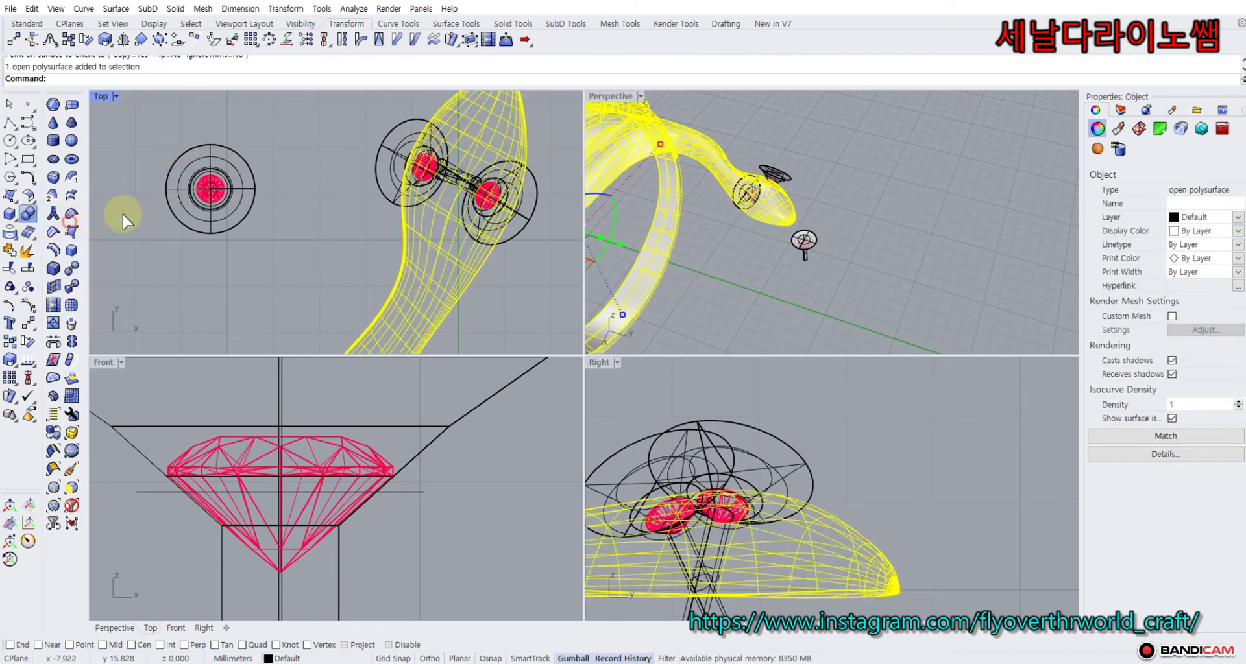
{"action": "left_click", "coordinate": [394, 131]}
{"action": "left_click", "coordinate": [532, 207]}
{"action": "right_click", "coordinate": [338, 175]}
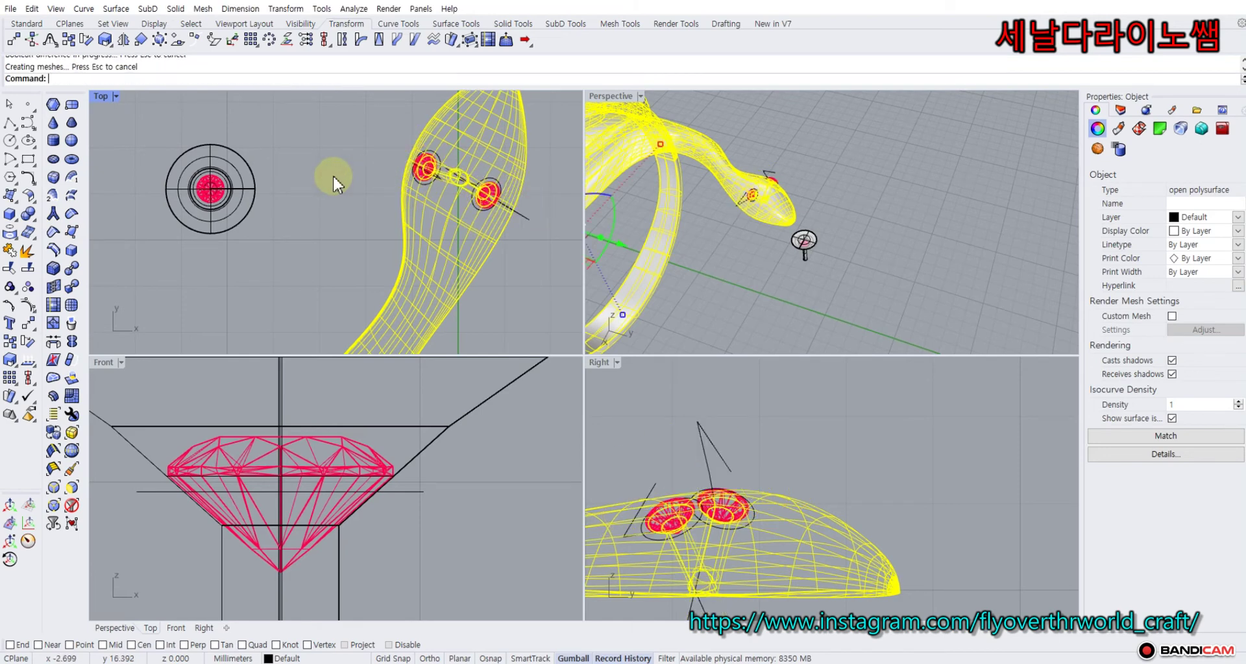
{"action": "left_click", "coordinate": [711, 211]}
{"action": "scroll", "coordinate": [711, 211], "scroll_direction": "up", "scroll_amount": 6}
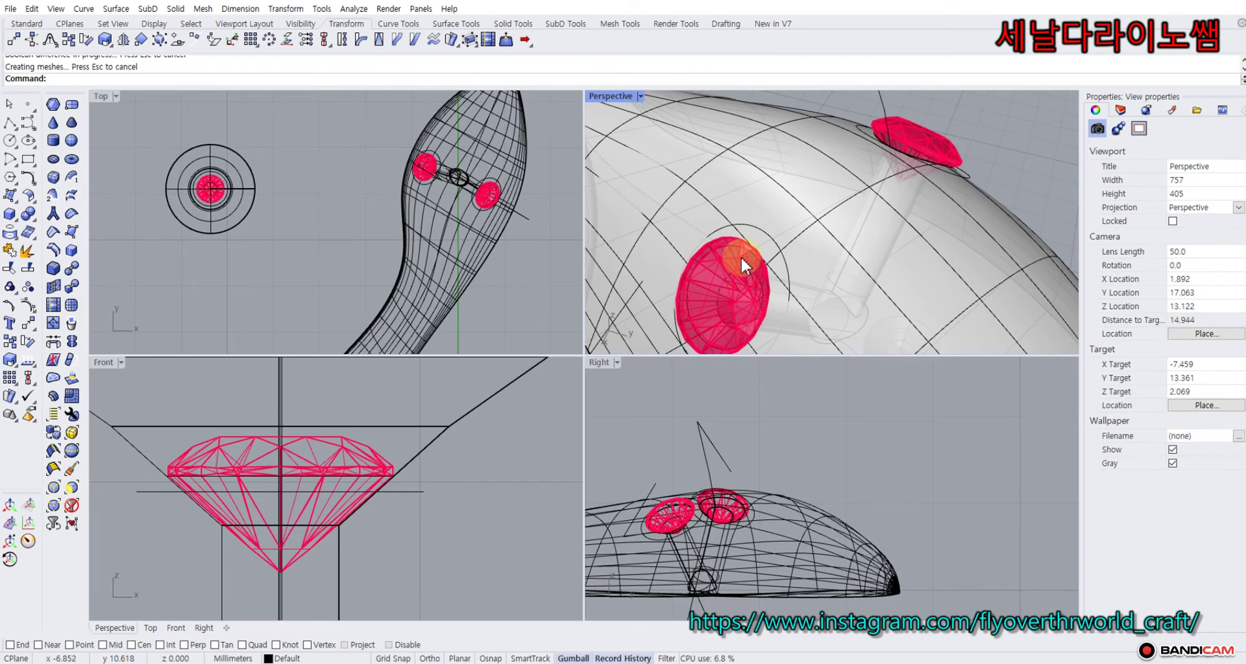
Undo the Boolean difference, check how the gems sit on the head, and undo their orientation onto the surface.
{"action": "key", "text": "ctrl+z"}
{"action": "left_click", "coordinate": [508, 293]}
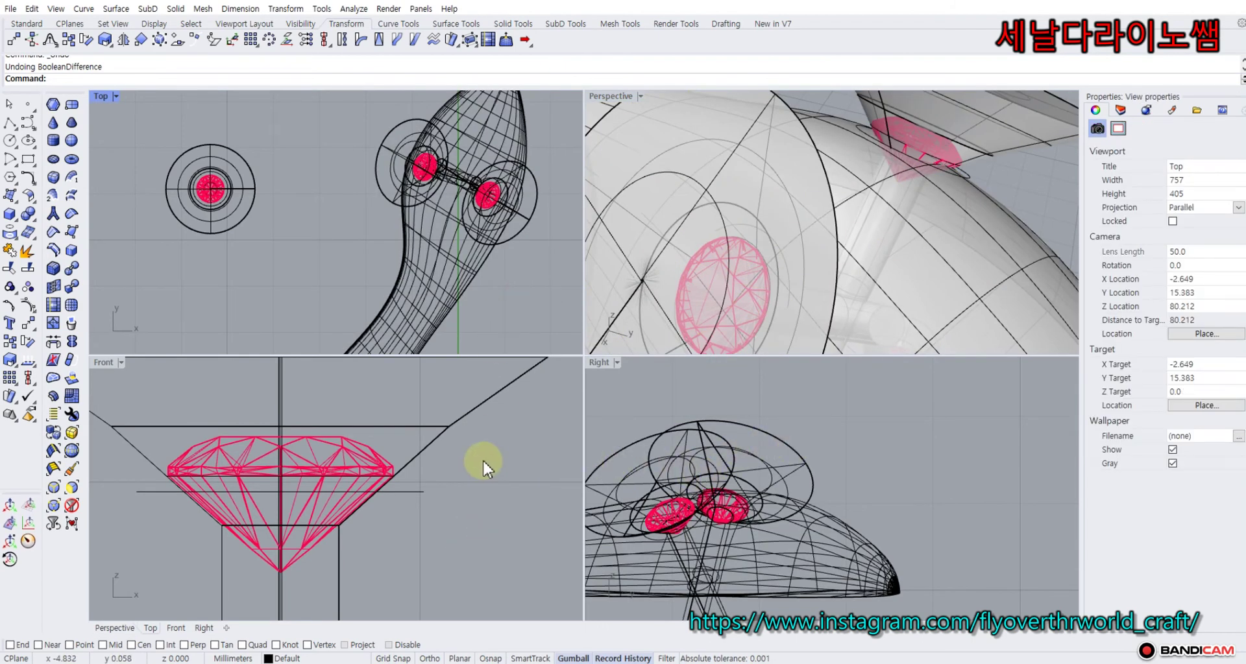
{"action": "scroll", "coordinate": [481, 458], "scroll_direction": "down", "scroll_amount": 10}
{"action": "right_click_drag", "start_coordinate": [498, 423], "coordinate": [361, 500]}
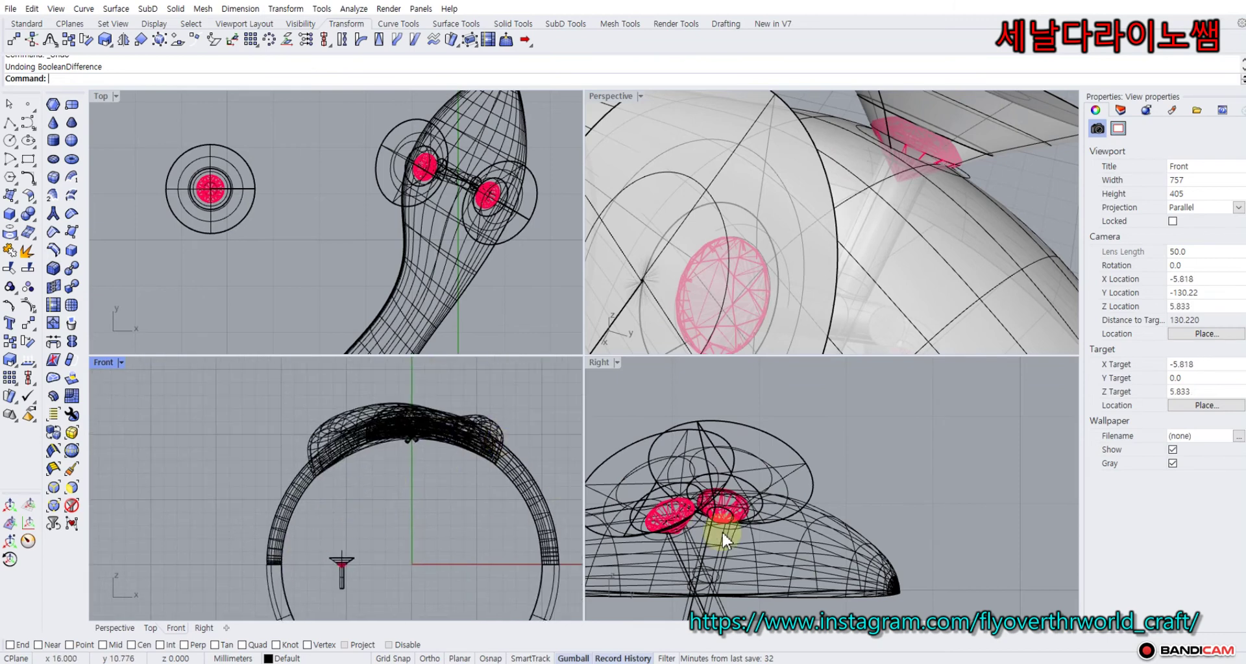
{"action": "scroll", "coordinate": [721, 531], "scroll_direction": "up", "scroll_amount": 5}
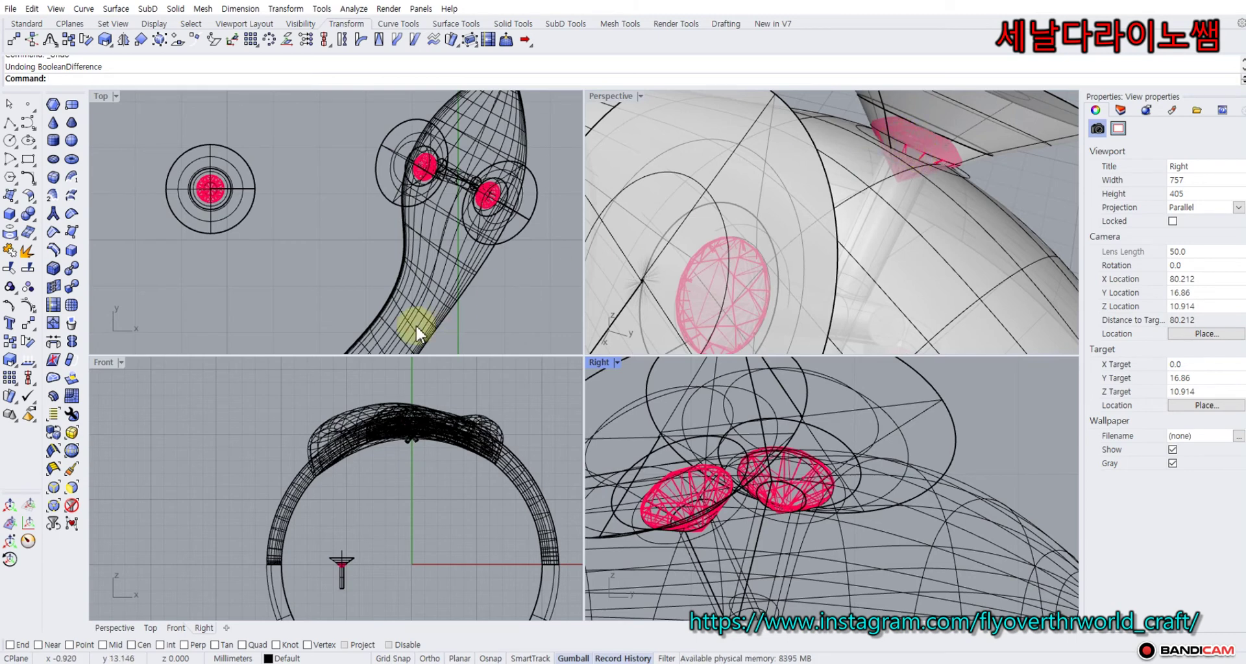
{"action": "key", "text": "ctrl+z"}
Lower the original gem, cutter and guide curves in the front view until the gem's top lies just below the construction plane, and deselect them.
{"action": "left_click_drag", "start_coordinate": [271, 231], "coordinate": [162, 142]}
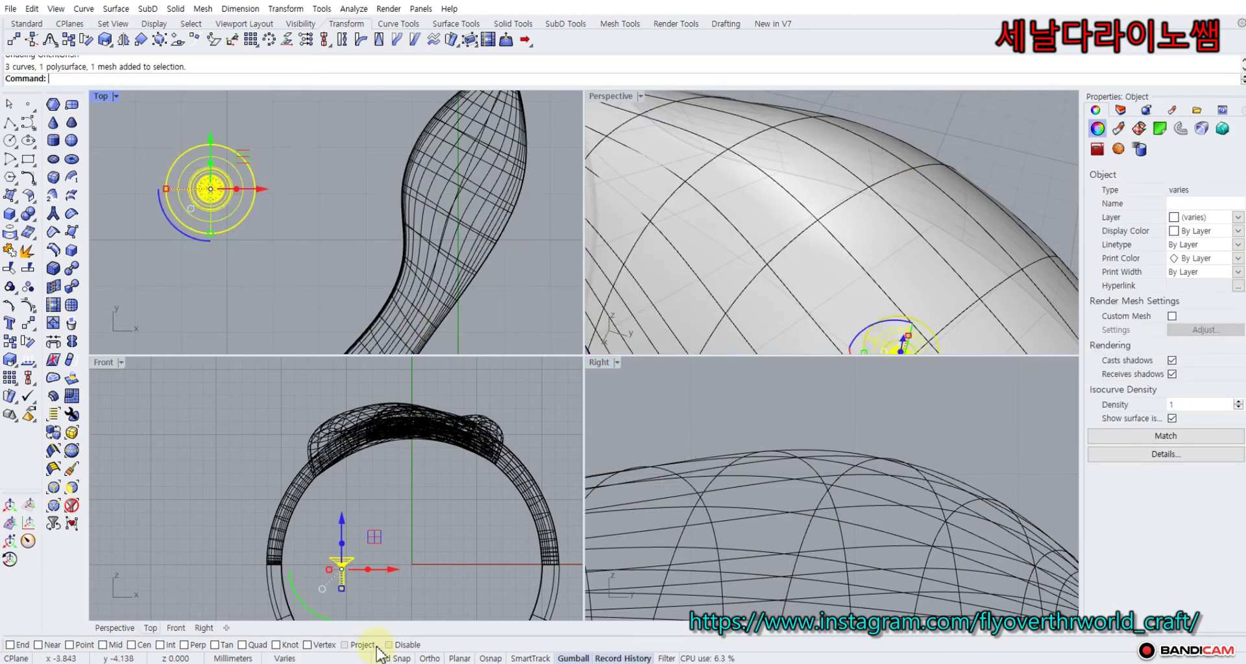
{"action": "scroll", "coordinate": [340, 529], "scroll_direction": "up", "scroll_amount": 5}
{"action": "scroll", "coordinate": [318, 529], "scroll_direction": "up", "scroll_amount": 3}
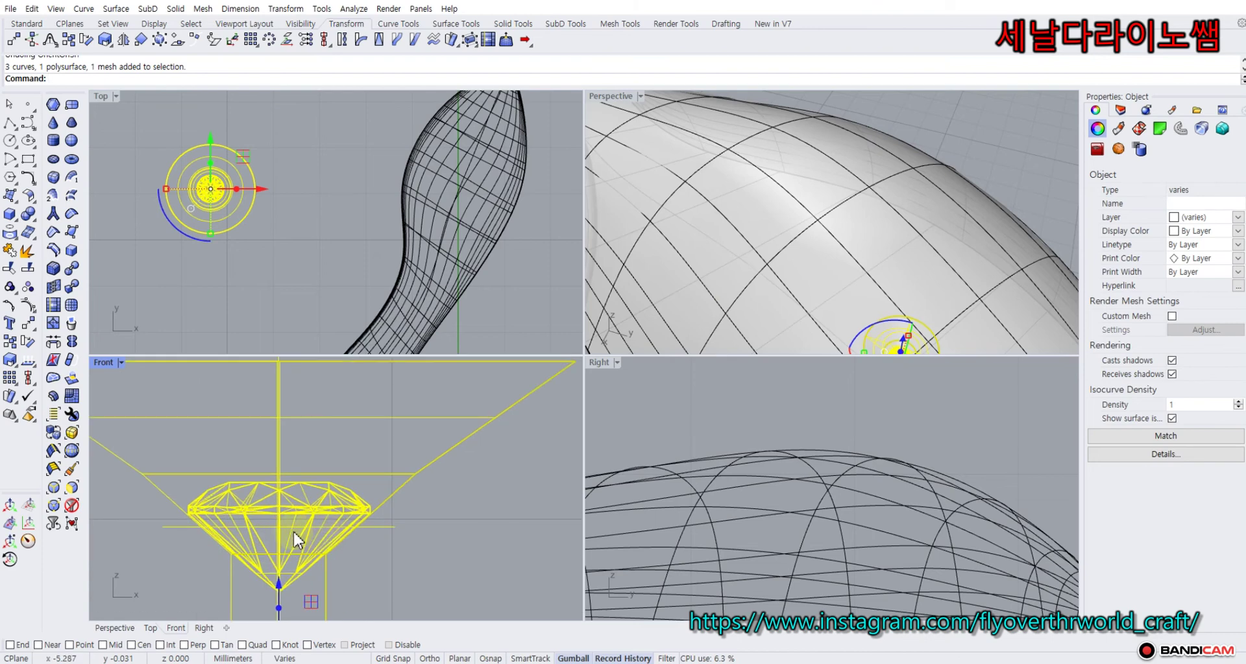
{"action": "right_click_drag", "start_coordinate": [312, 571], "coordinate": [351, 474]}
{"action": "left_click_drag", "start_coordinate": [318, 487], "coordinate": [319, 544]}
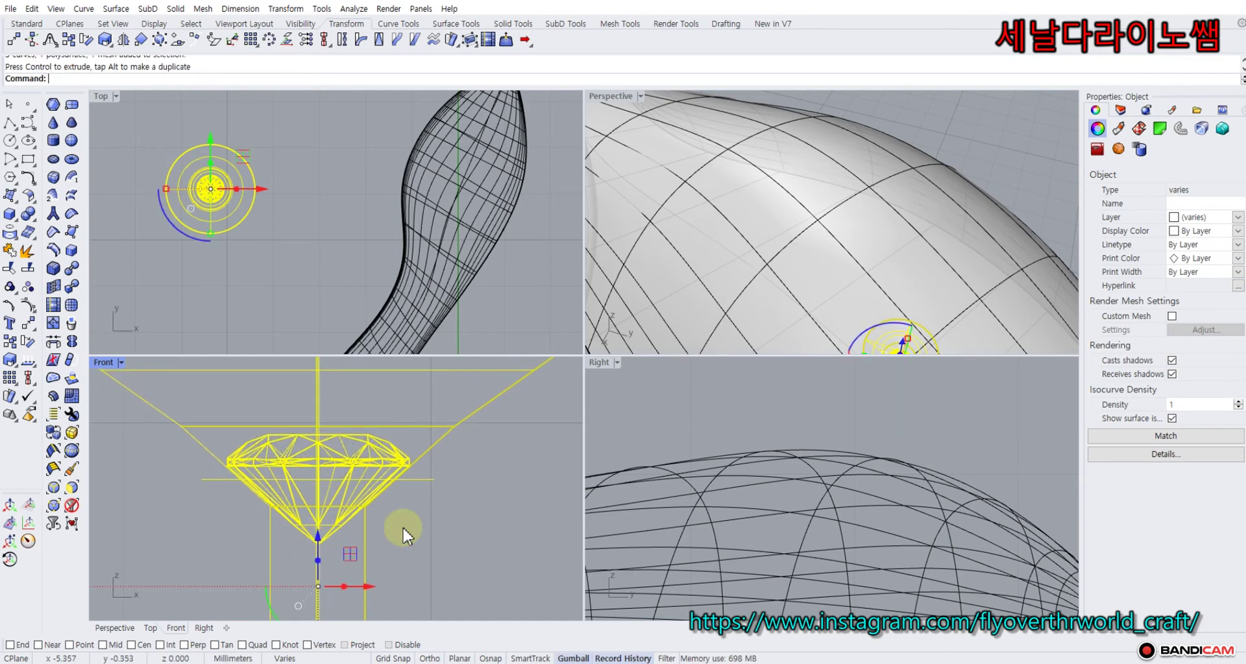
{"action": "left_click", "coordinate": [527, 509]}
Start Orient on Surface for the lowered gem and cutter, with the base point at the gem's centre and a horizontal reference point.
{"action": "left_click", "coordinate": [177, 41]}
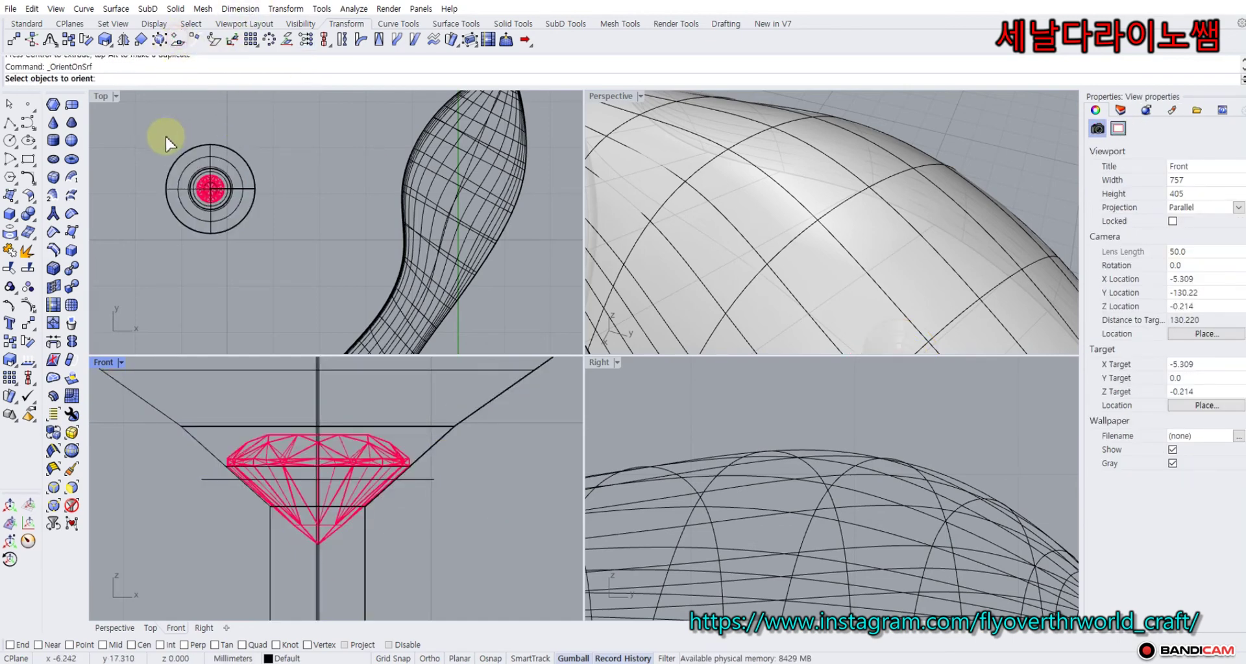
{"action": "left_click_drag", "start_coordinate": [154, 118], "coordinate": [275, 239]}
{"action": "key", "text": "Return"}
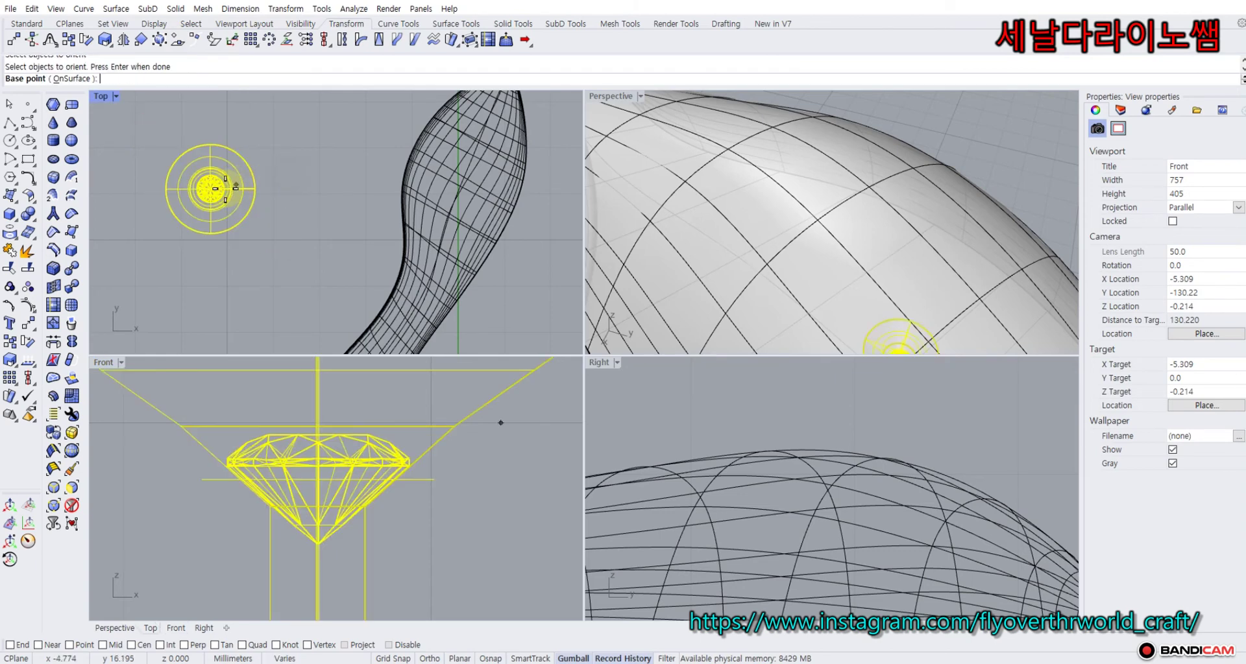
{"action": "scroll", "coordinate": [212, 188], "scroll_direction": "up", "scroll_amount": 3}
{"action": "left_click", "coordinate": [207, 188]}
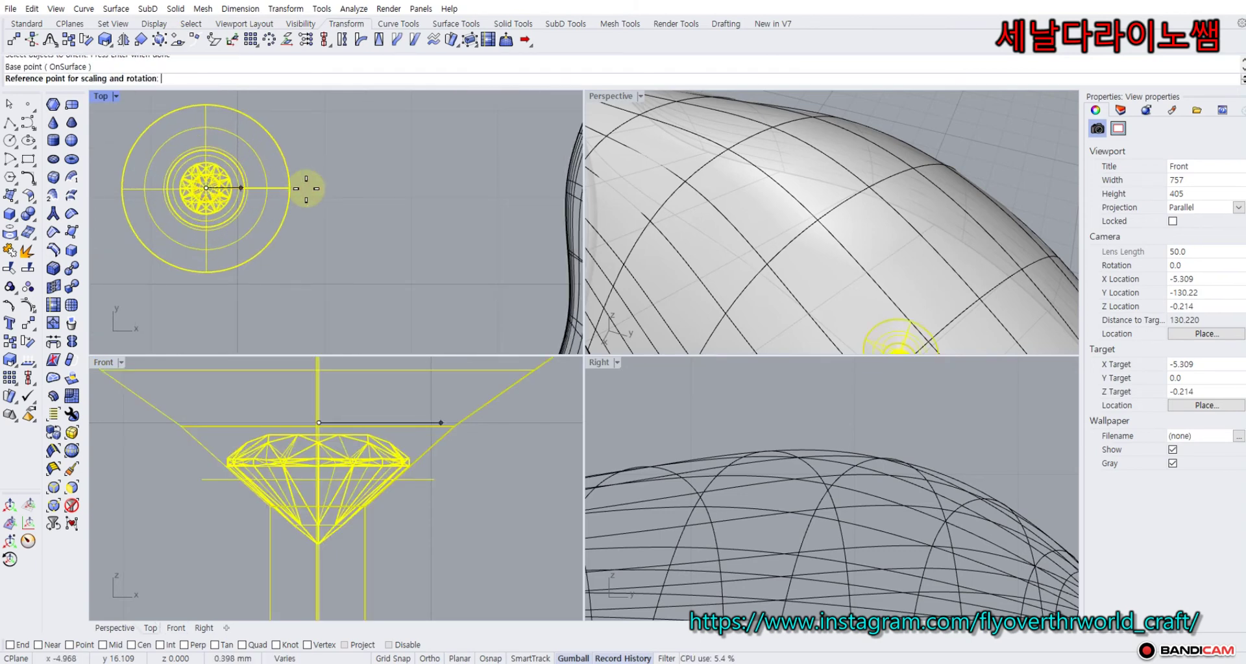
{"action": "left_click", "coordinate": [318, 188]}
Place rigid copies of the lowered gem and cutter on both sides of the snake's head at scale 1.0 and angle 0.0.
{"action": "scroll", "coordinate": [318, 188], "scroll_direction": "down", "scroll_amount": 4}
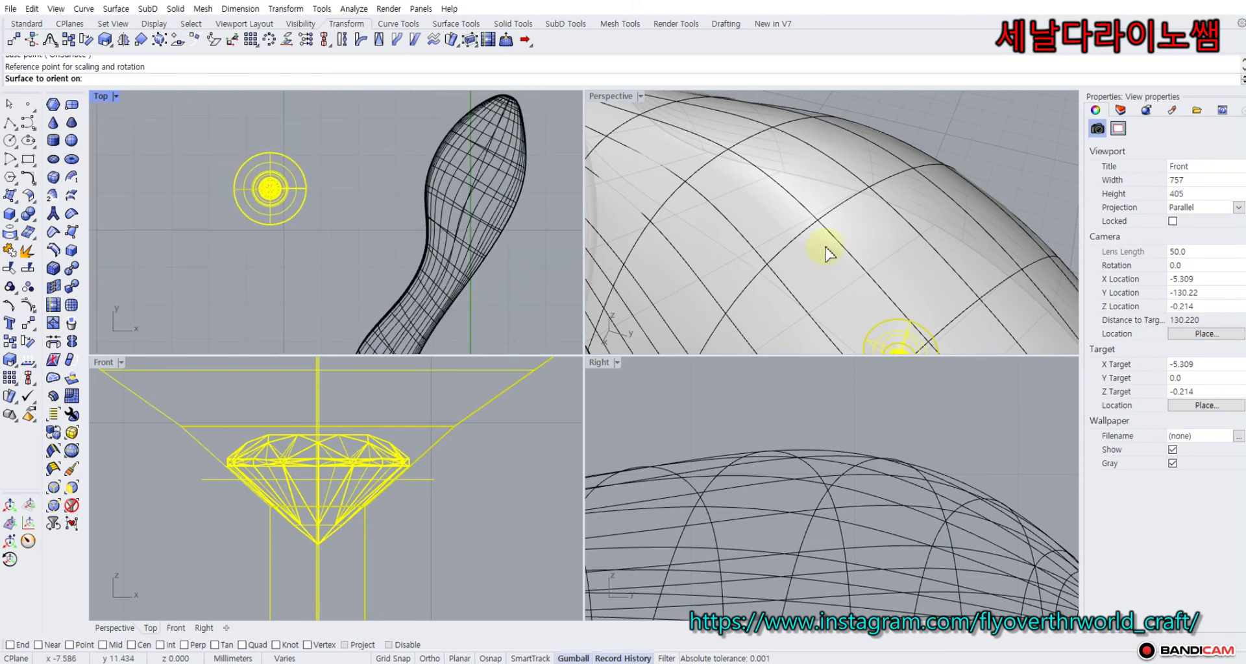
{"action": "scroll", "coordinate": [839, 253], "scroll_direction": "down", "scroll_amount": 5}
{"action": "left_click", "coordinate": [465, 164]}
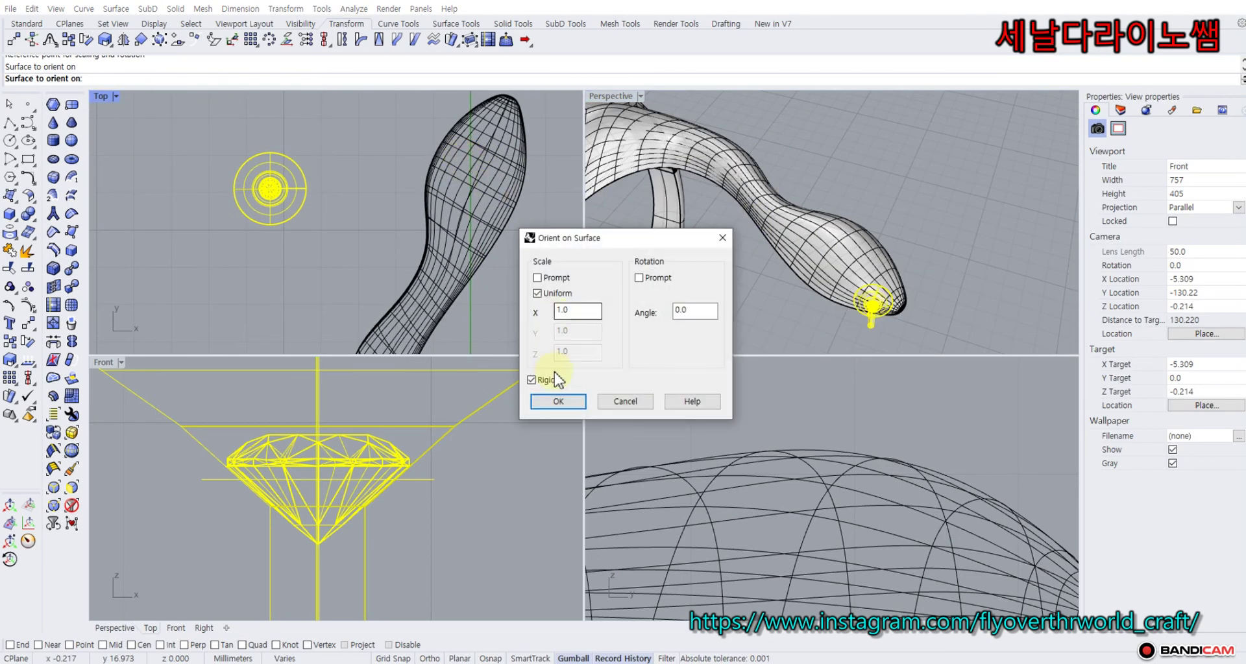
{"action": "left_click", "coordinate": [559, 400]}
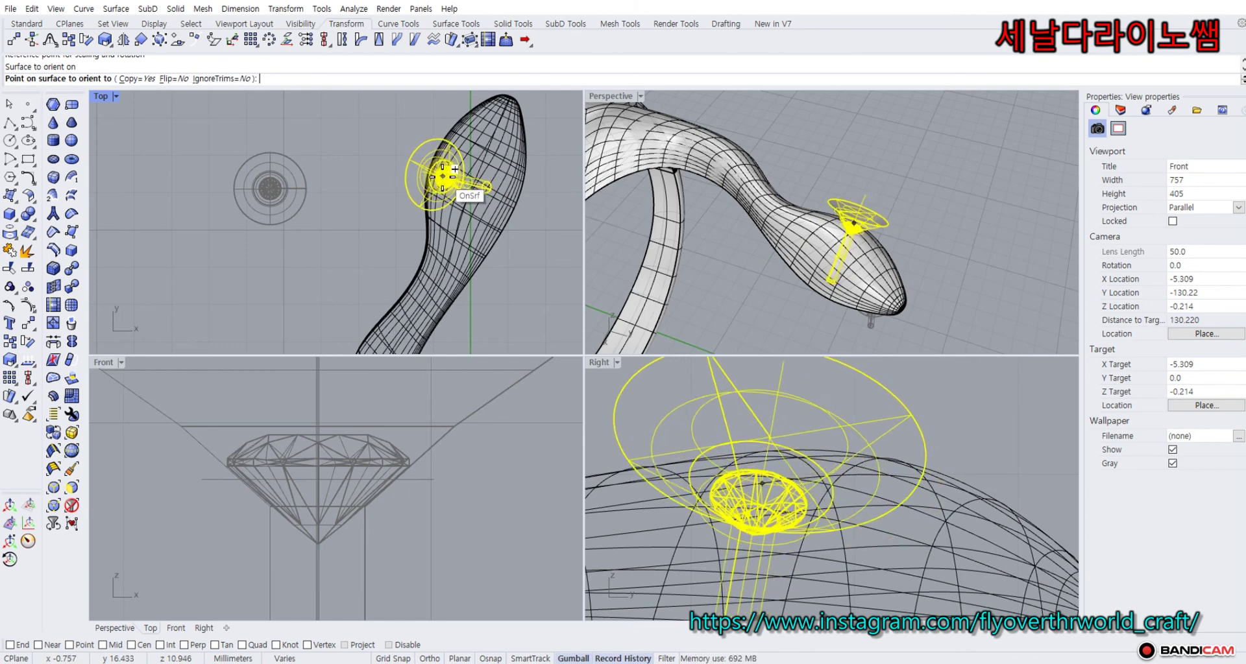
{"action": "left_click", "coordinate": [455, 168]}
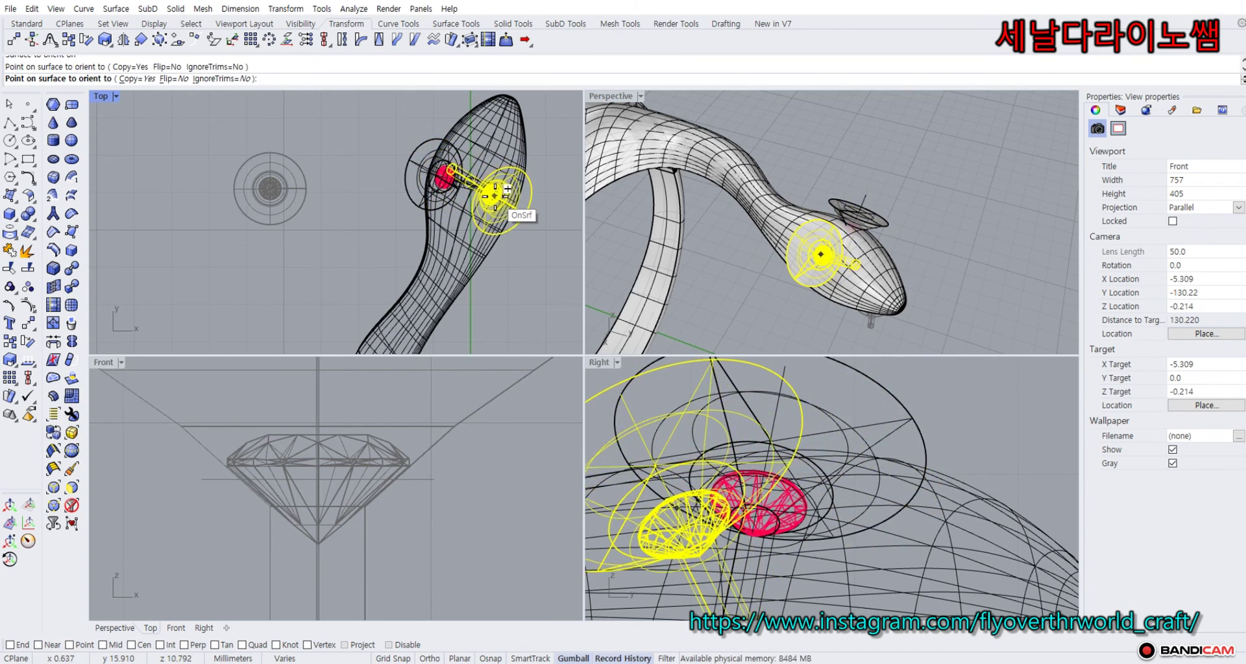
{"action": "right_click", "coordinate": [494, 196]}
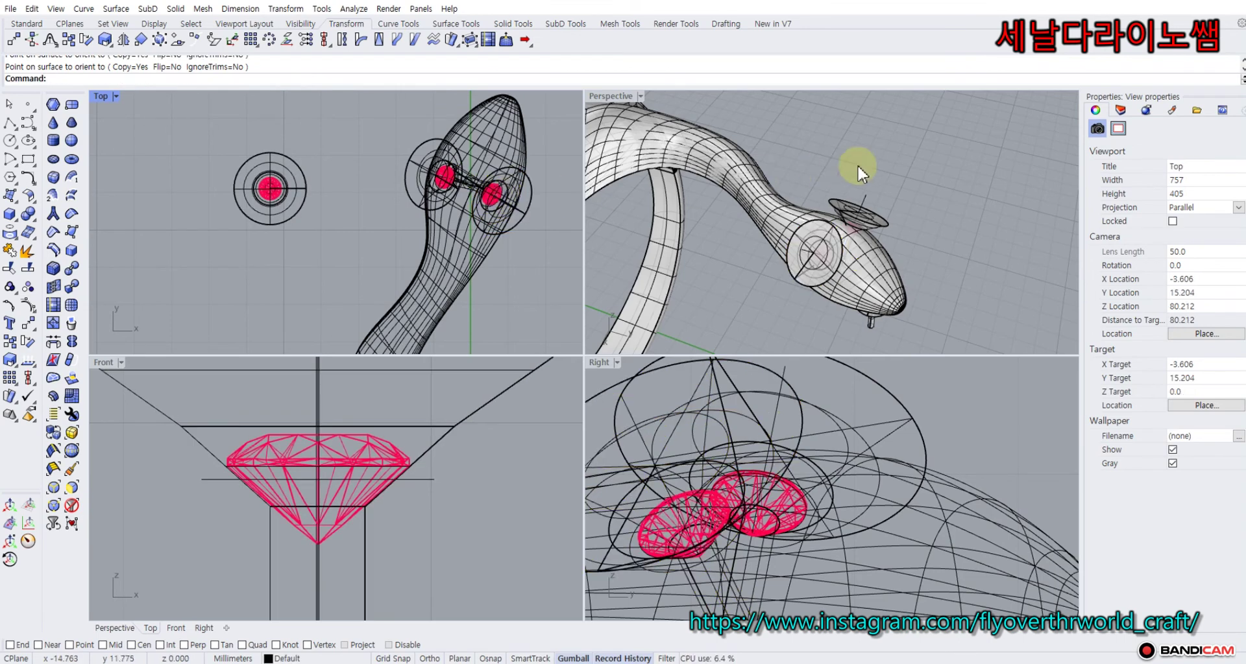
{"action": "right_click_drag", "start_coordinate": [868, 156], "coordinate": [846, 205]}
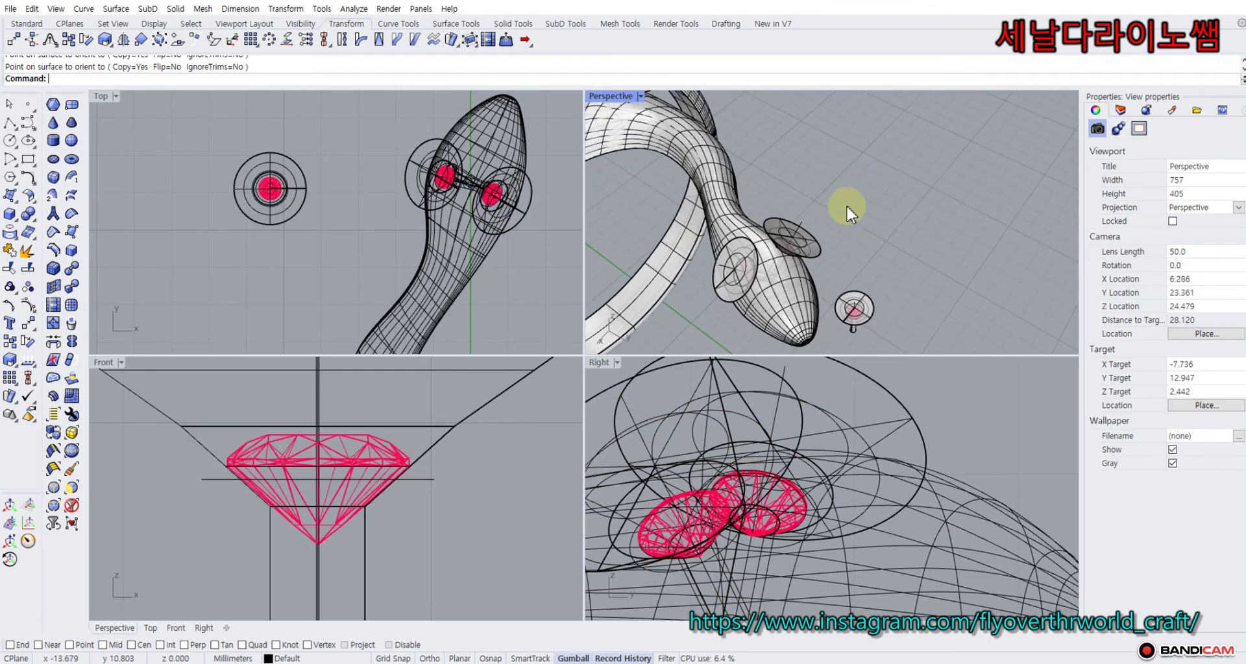
Subtract the two oriented eye cutters from the snake's head with a Boolean difference, check the gem seats, and clear the selection.
{"action": "left_click", "coordinate": [801, 292]}
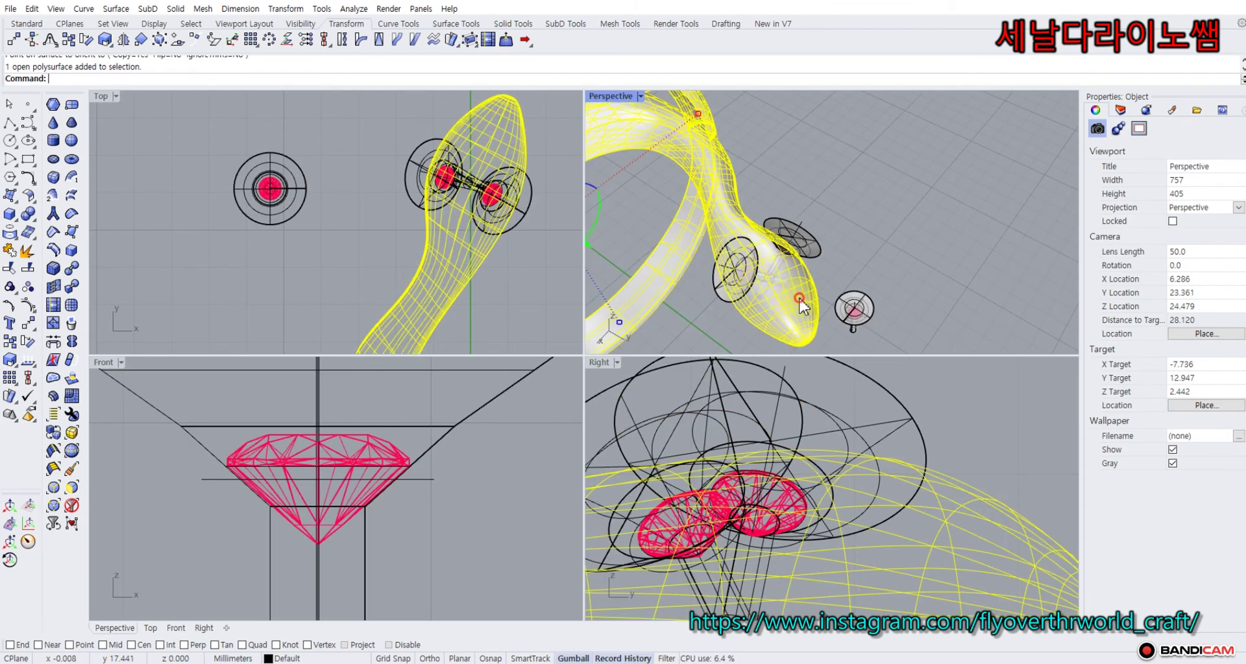
{"action": "left_click", "coordinate": [36, 220]}
{"action": "left_click", "coordinate": [60, 219]}
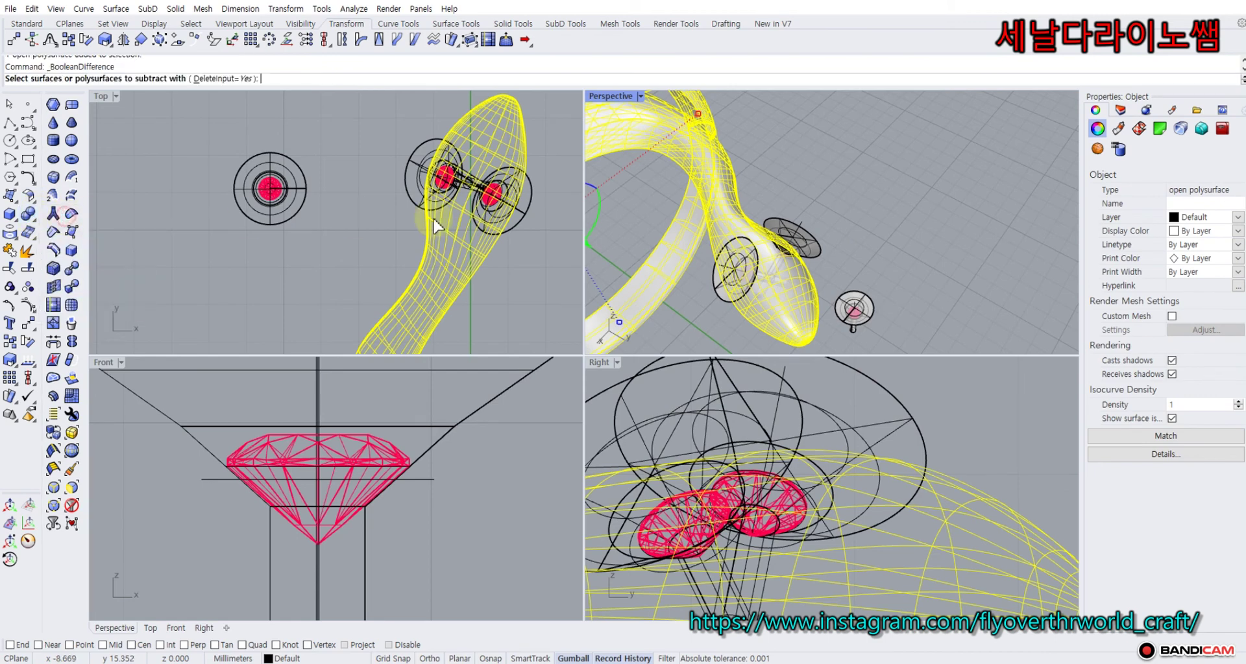
{"action": "left_click", "coordinate": [825, 251]}
{"action": "left_click", "coordinate": [720, 295]}
{"action": "right_click", "coordinate": [693, 305]}
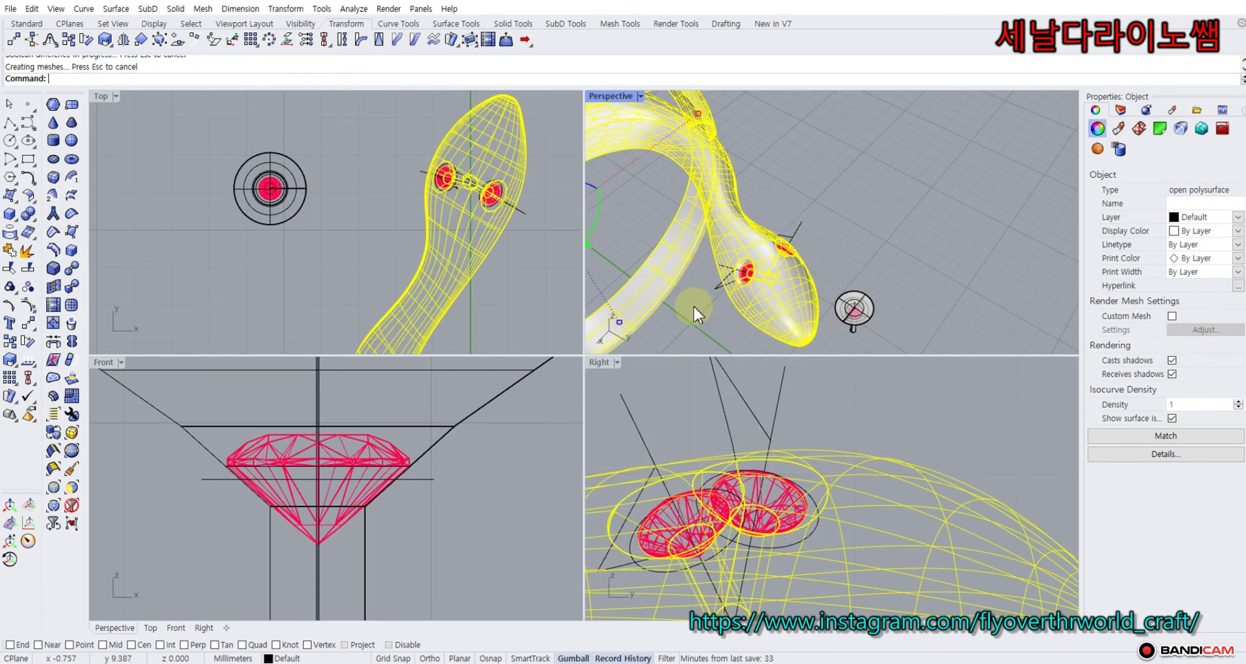
{"action": "right_click_drag", "start_coordinate": [698, 302], "coordinate": [753, 291]}
{"action": "key", "text": "Escape"}
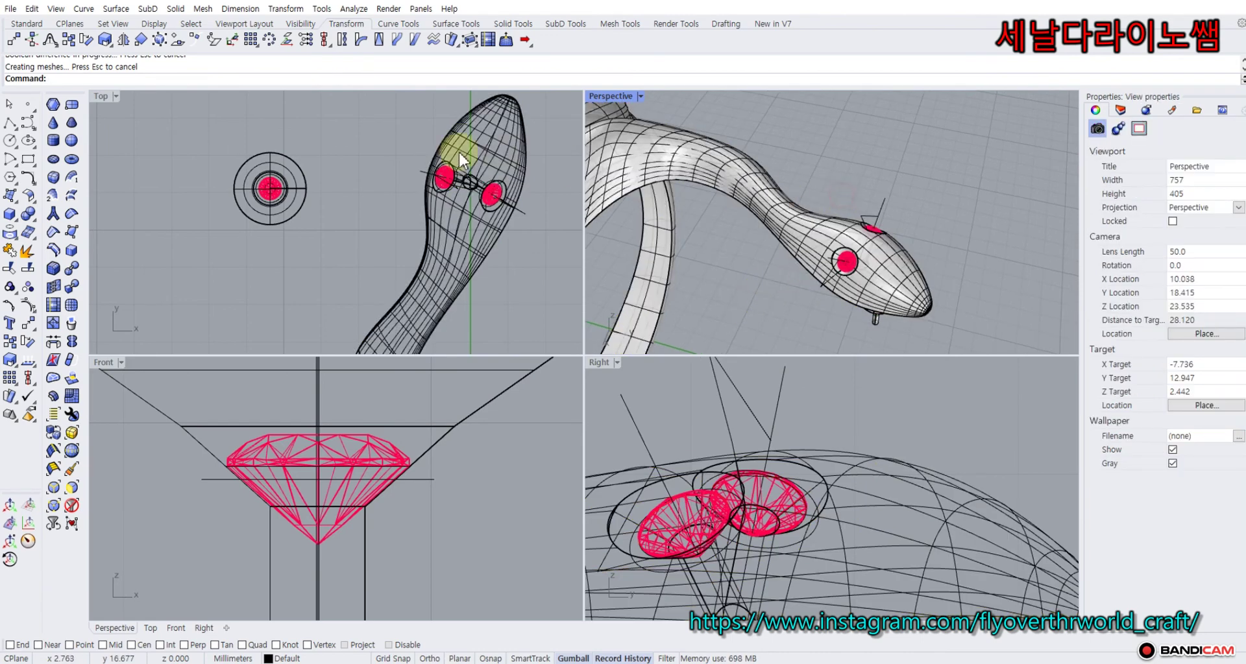
{"action": "right_click_drag", "start_coordinate": [817, 241], "coordinate": [761, 255]}
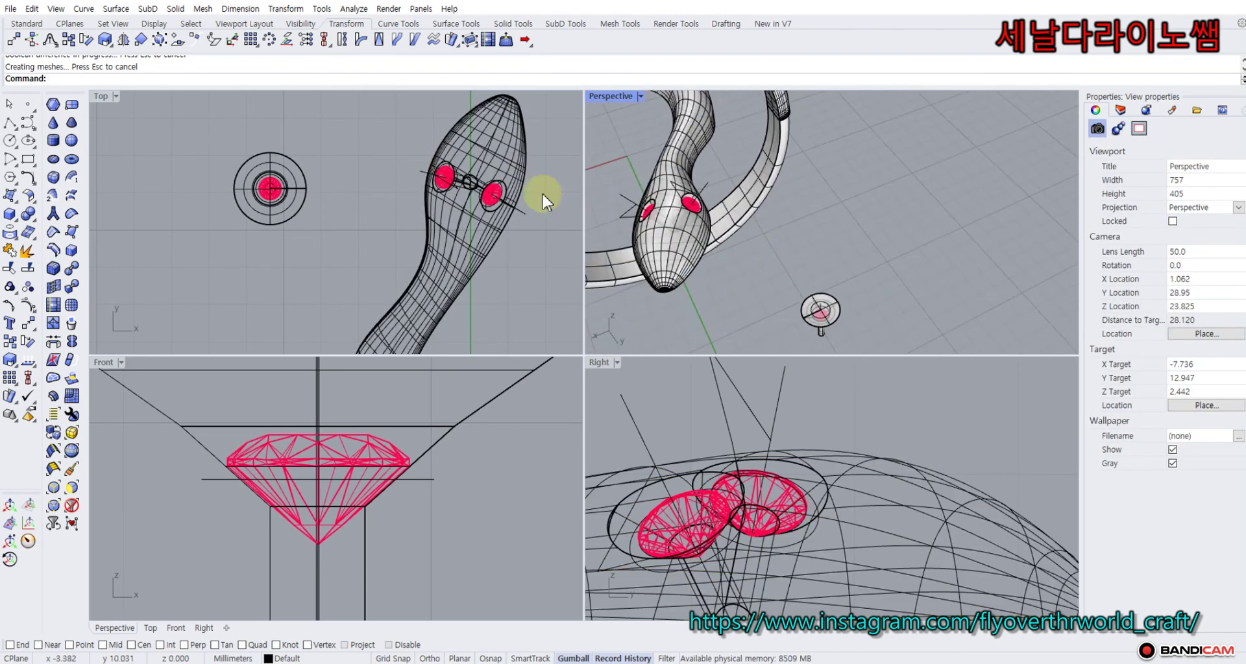
Delete all guide curves, and delete the original gem and cutter standing beside the snake's head.
{"action": "left_click", "coordinate": [364, 150]}
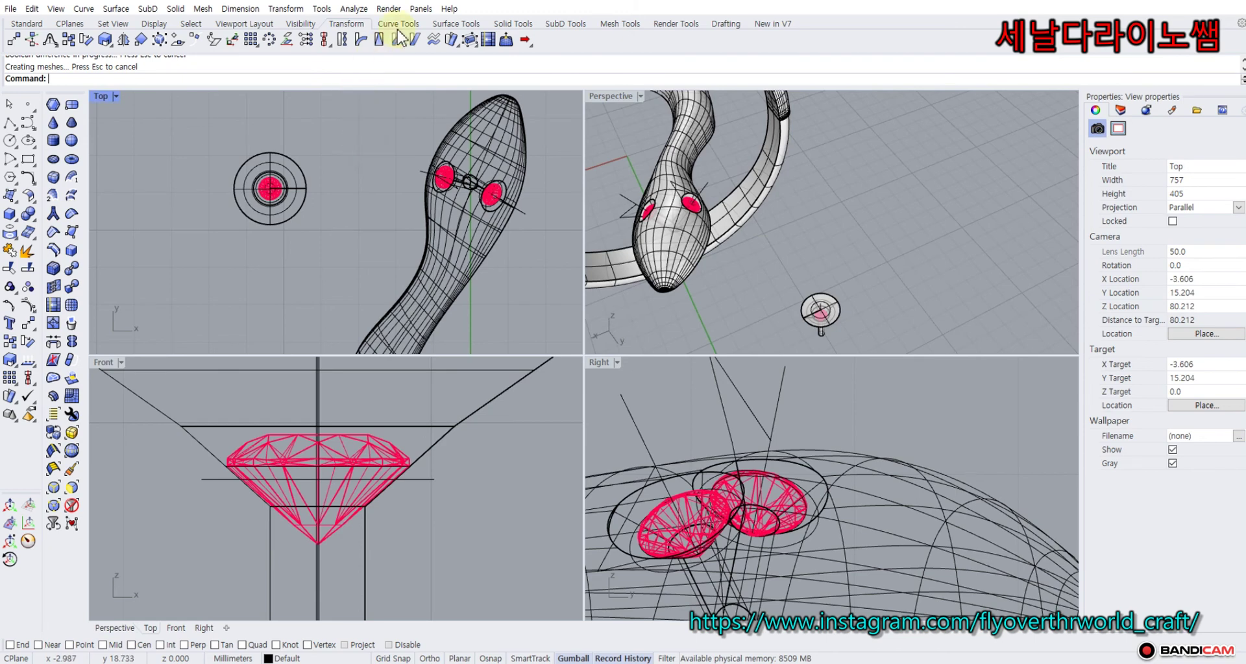
{"action": "left_click", "coordinate": [189, 24]}
{"action": "left_click", "coordinate": [524, 39]}
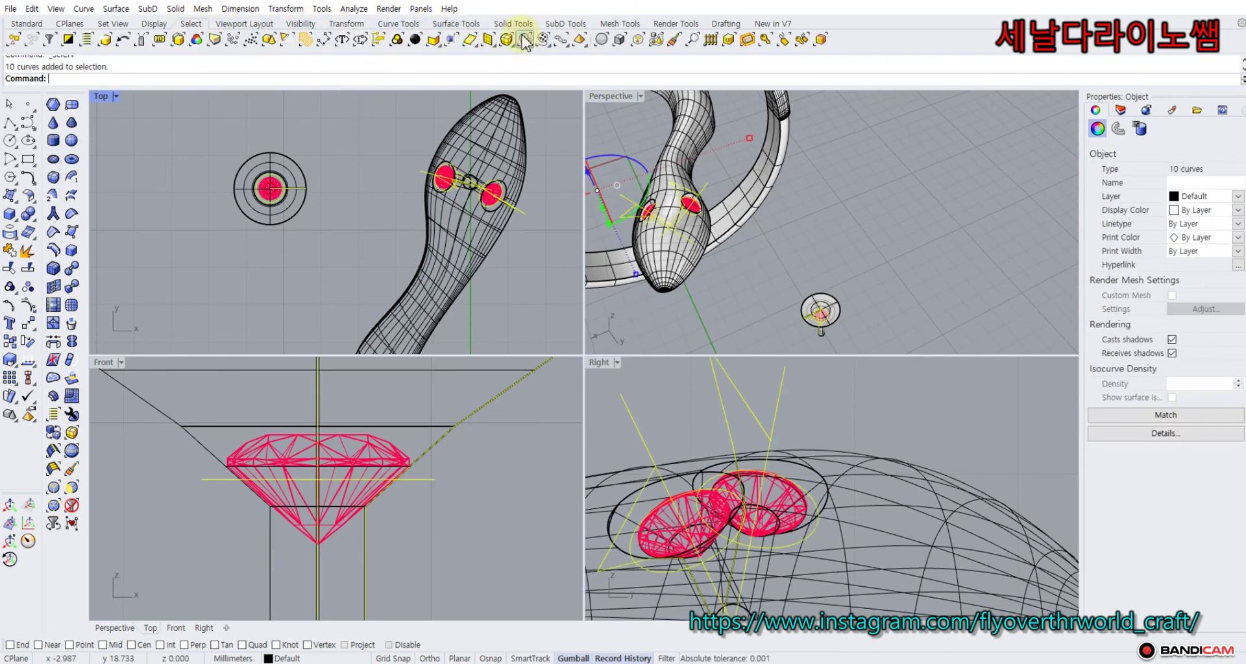
{"action": "key", "text": "Delete"}
{"action": "left_click", "coordinate": [198, 138]}
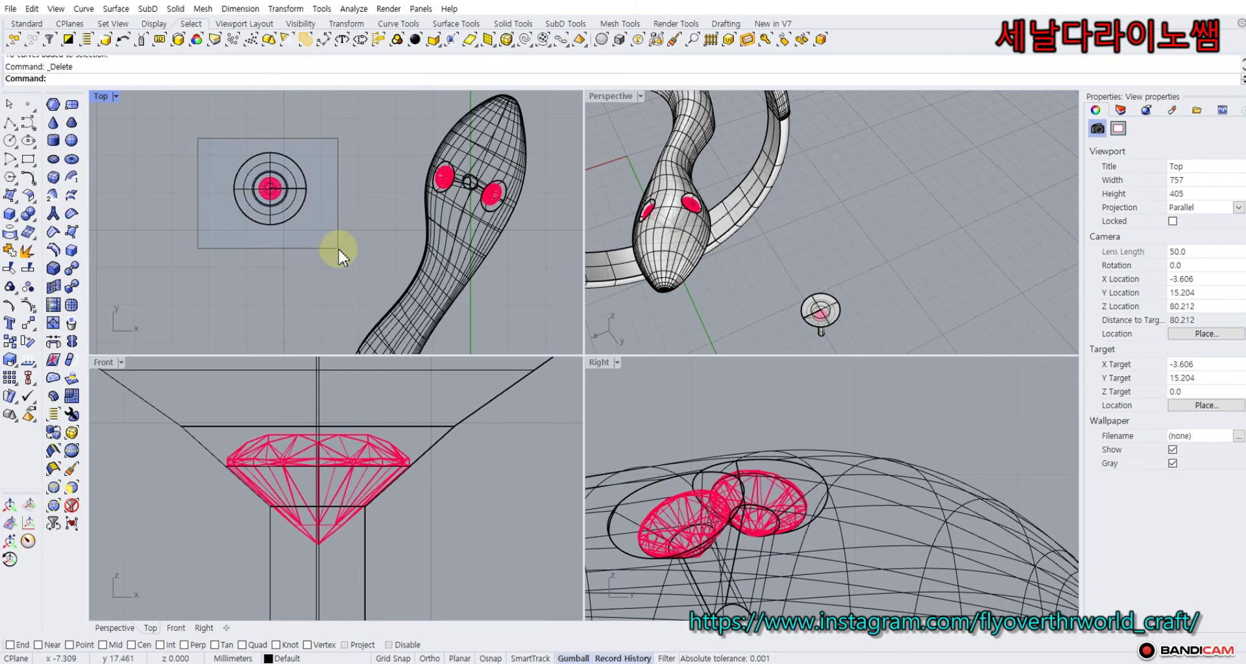
{"action": "left_click_drag", "start_coordinate": [337, 247], "coordinate": [338, 248]}
{"action": "key", "text": "Delete"}
Create a small sphere for a prong beside the snake's head in the top view.
{"action": "right_click_drag", "start_coordinate": [660, 203], "coordinate": [854, 282]}
{"action": "scroll", "coordinate": [729, 235], "scroll_direction": "up", "scroll_amount": 9}
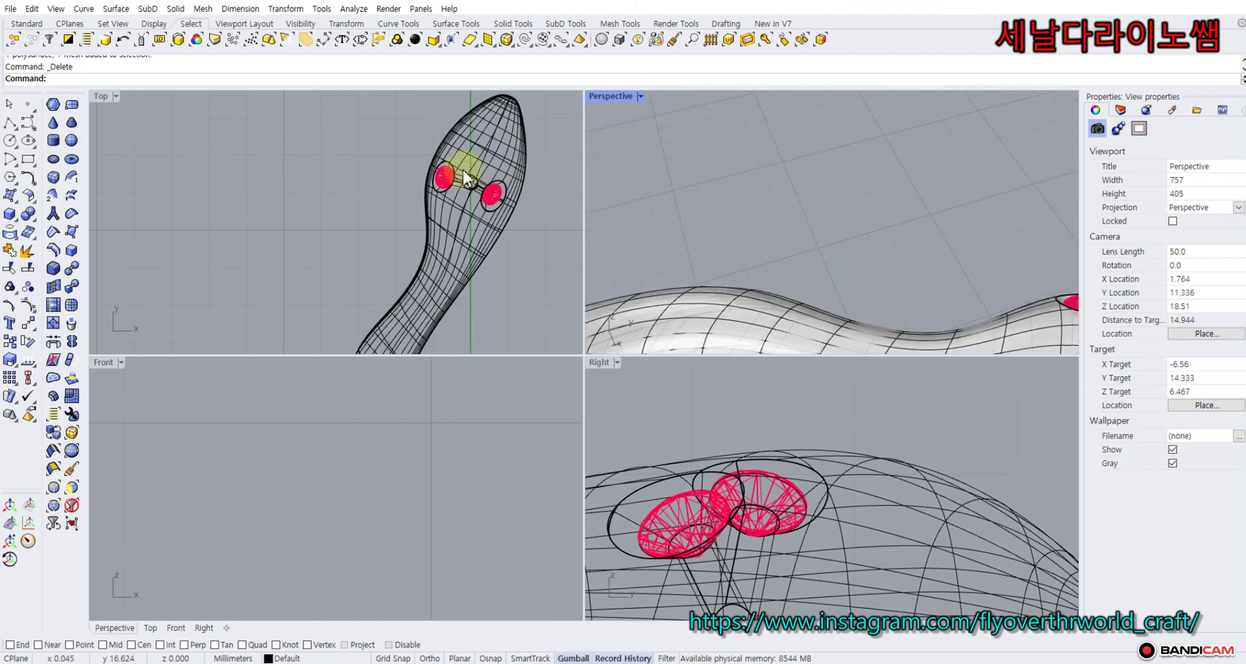
{"action": "scroll", "coordinate": [448, 169], "scroll_direction": "up", "scroll_amount": 12}
{"action": "right_click_drag", "start_coordinate": [250, 198], "coordinate": [177, 192]}
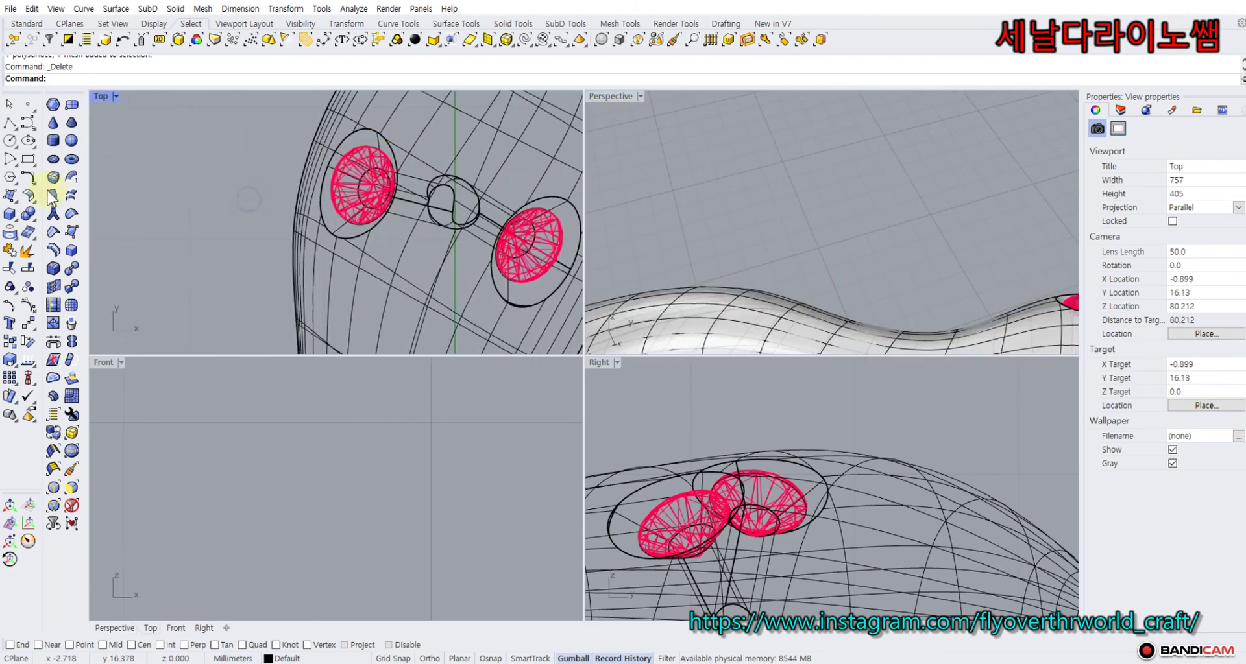
{"action": "left_click", "coordinate": [15, 199]}
{"action": "left_click", "coordinate": [14, 222]}
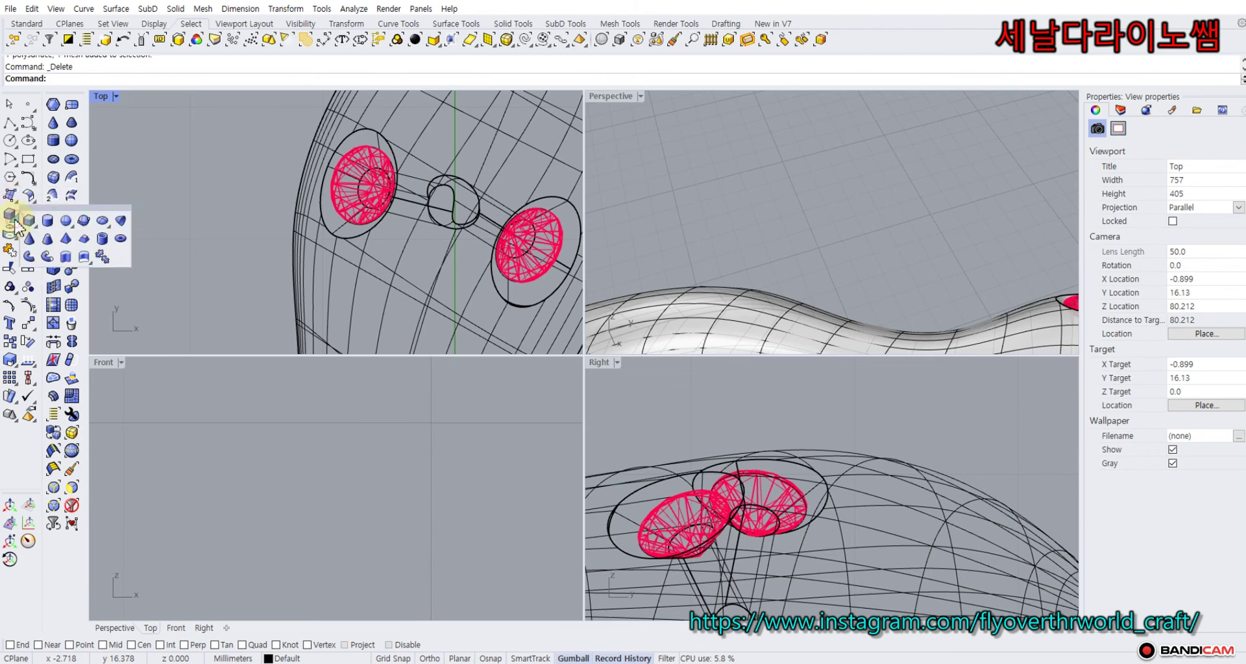
{"action": "left_click", "coordinate": [81, 220]}
{"action": "scroll", "coordinate": [205, 212], "scroll_direction": "up", "scroll_amount": 2}
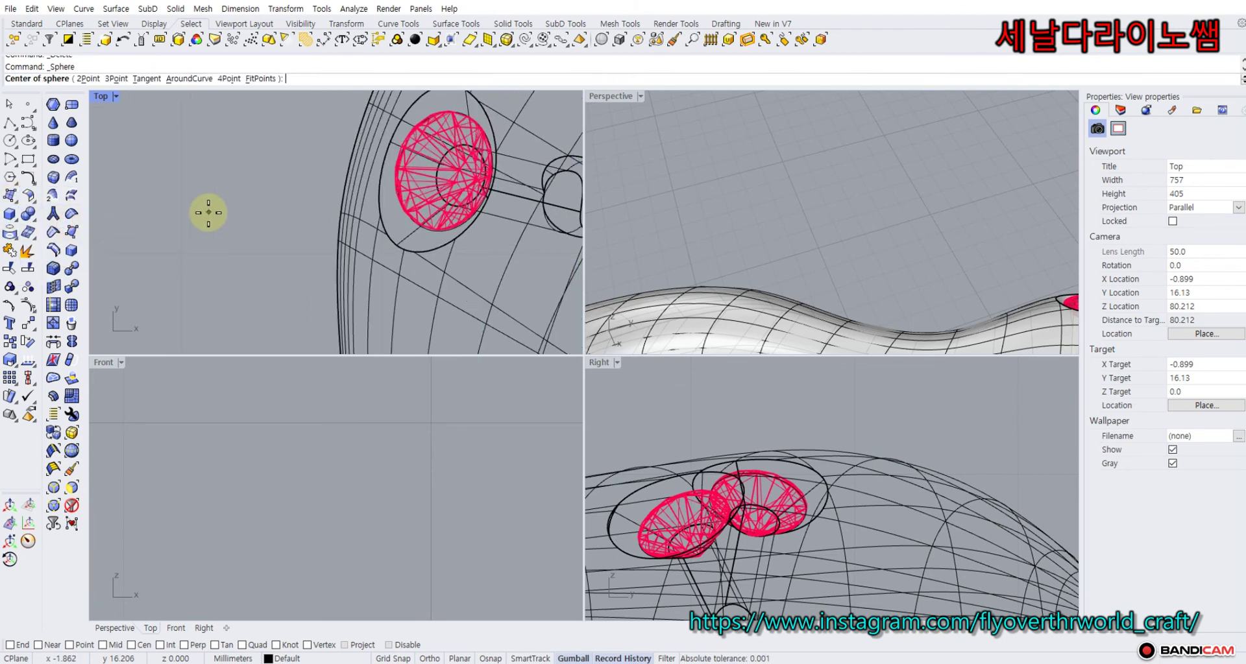
{"action": "left_click", "coordinate": [205, 212]}
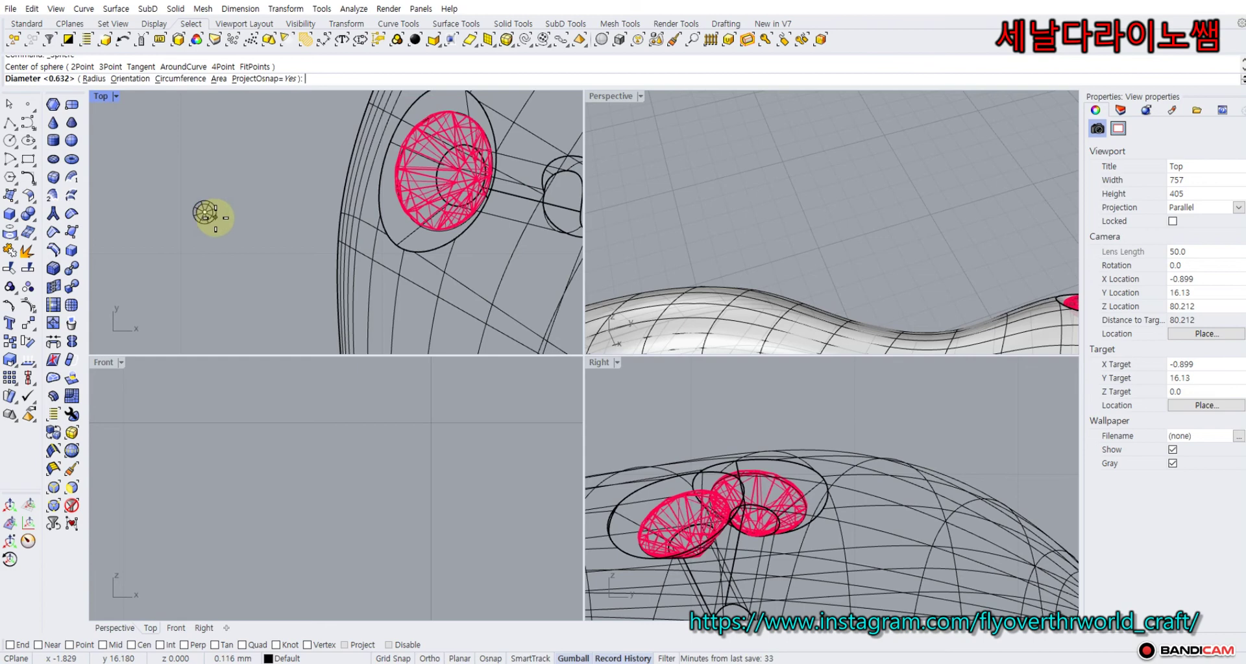
{"action": "key", "text": "Return"}
Raise the sphere from the construction plane to the height of the eye gems.
{"action": "scroll", "coordinate": [437, 471], "scroll_direction": "down", "scroll_amount": 15}
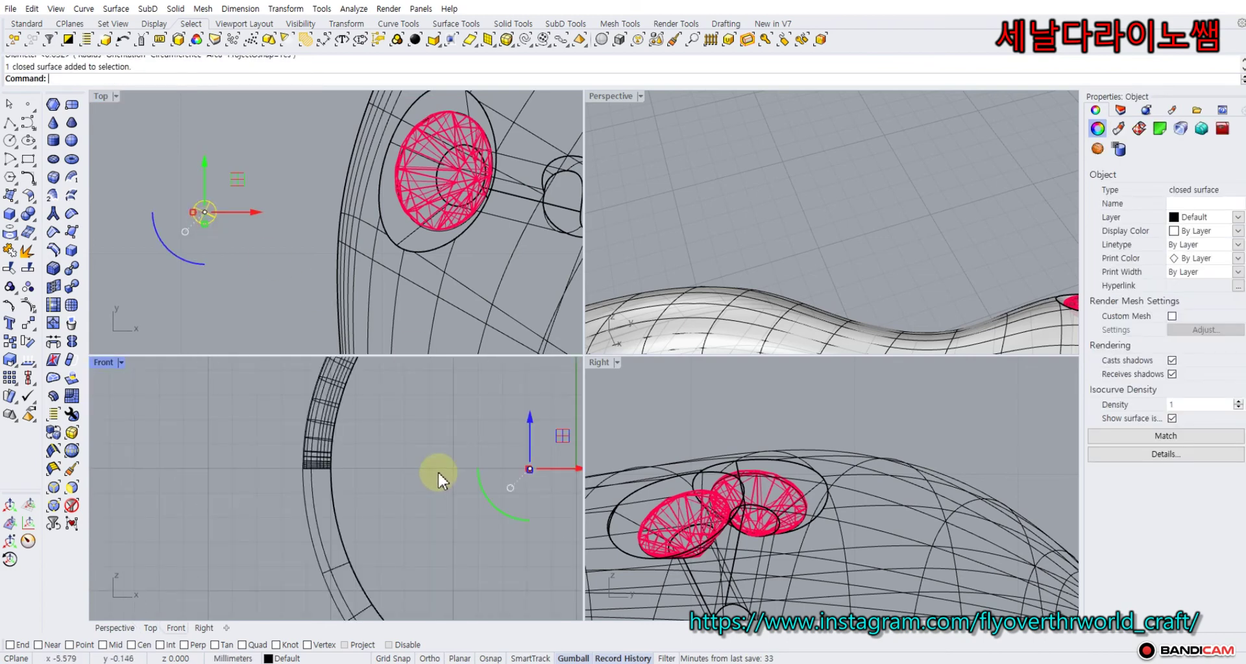
{"action": "right_click_drag", "start_coordinate": [437, 471], "coordinate": [339, 521]}
{"action": "left_click_drag", "start_coordinate": [376, 449], "coordinate": [384, 382]}
{"action": "scroll", "coordinate": [811, 429], "scroll_direction": "down", "scroll_amount": 7}
{"action": "scroll", "coordinate": [781, 480], "scroll_direction": "up", "scroll_amount": 2}
{"action": "scroll", "coordinate": [781, 490], "scroll_direction": "up", "scroll_amount": 2}
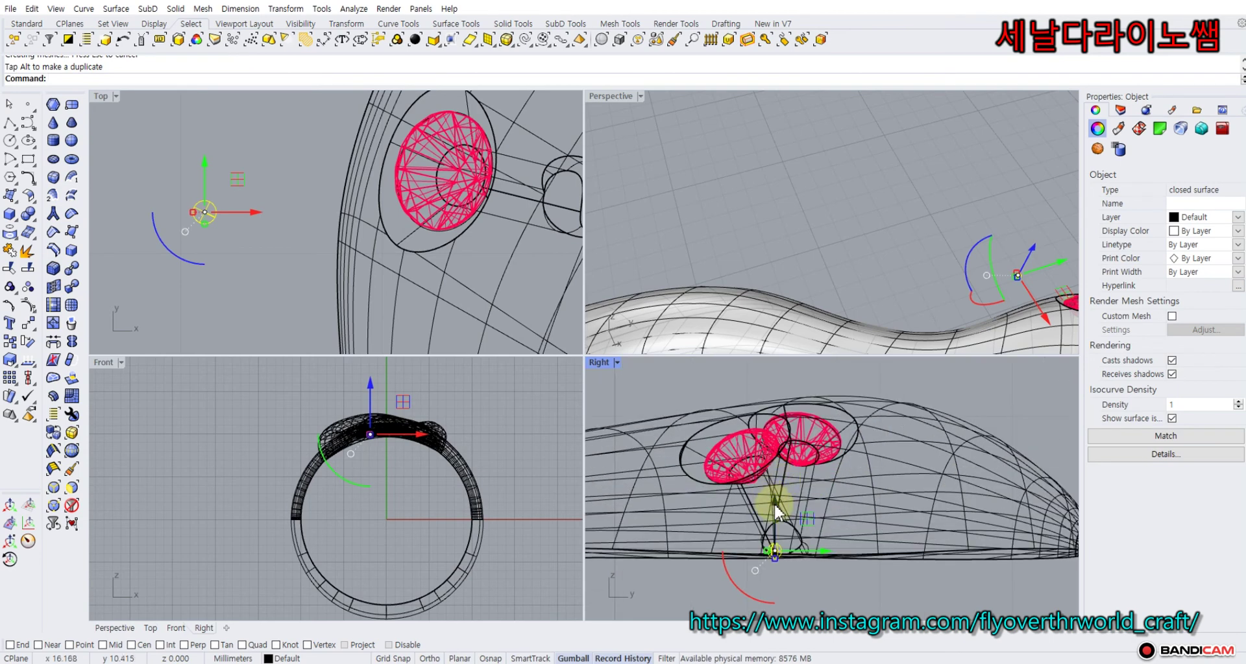
{"action": "left_click_drag", "start_coordinate": [775, 503], "coordinate": [774, 399]}
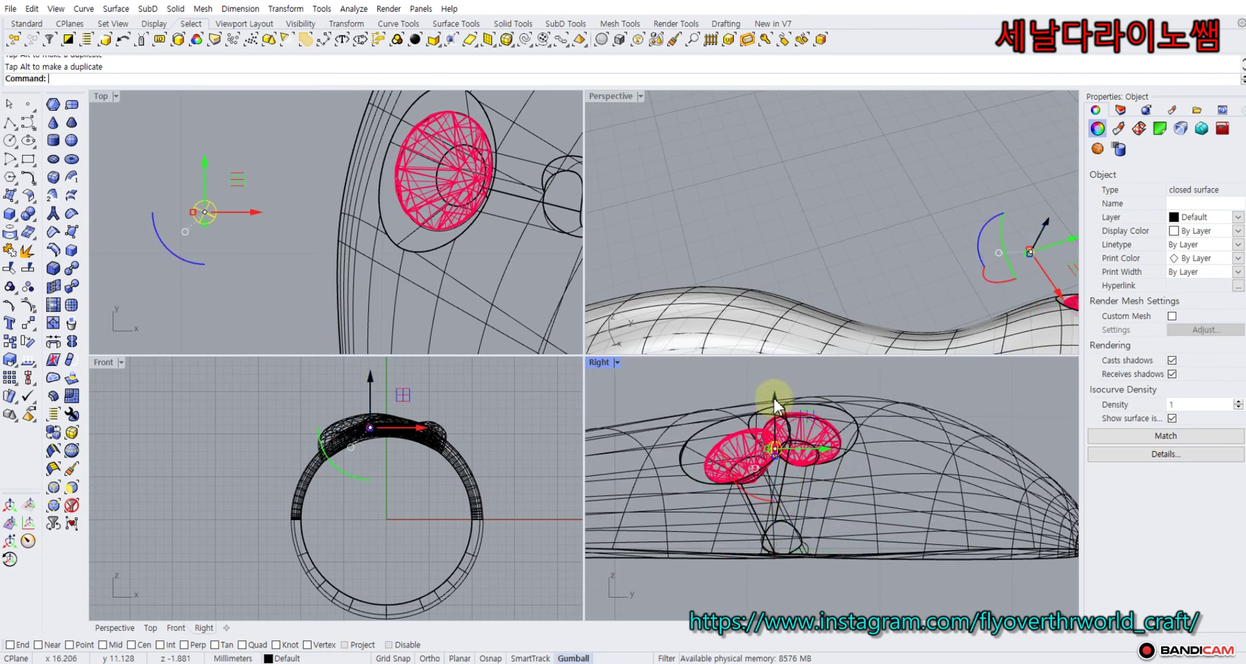
Move the sphere horizontally in the top view onto the edge of the nearest eye gem.
{"action": "right_click_drag", "start_coordinate": [881, 259], "coordinate": [728, 215], "text": "shift"}
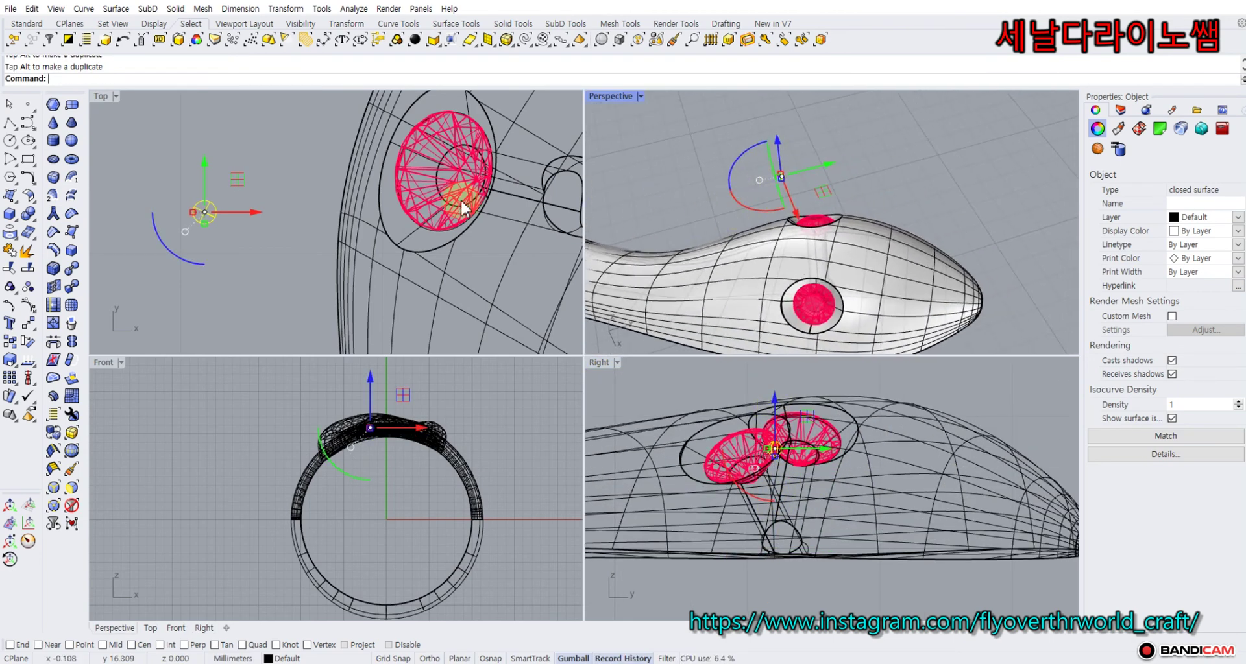
{"action": "left_click", "coordinate": [286, 211]}
{"action": "left_click", "coordinate": [207, 215]}
{"action": "right_click_drag", "start_coordinate": [247, 194], "coordinate": [324, 206]}
{"action": "left_click_drag", "start_coordinate": [252, 209], "coordinate": [464, 181]}
{"action": "right_click_drag", "start_coordinate": [965, 200], "coordinate": [607, 194]}
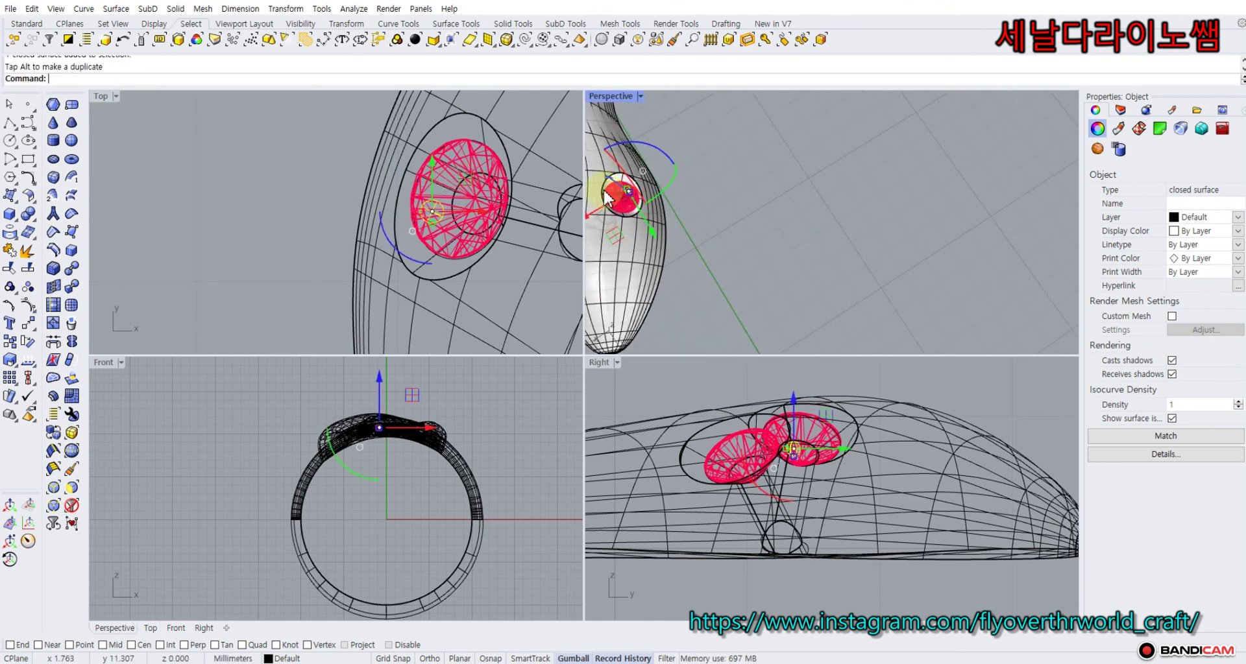
Raise the sphere slightly in the right view until it sits at the gem's upper rim.
{"action": "scroll", "coordinate": [633, 189], "scroll_direction": "up", "scroll_amount": 10}
{"action": "scroll", "coordinate": [805, 456], "scroll_direction": "up", "scroll_amount": 8}
{"action": "right_click_drag", "start_coordinate": [792, 468], "coordinate": [791, 506]}
{"action": "left_click_drag", "start_coordinate": [778, 434], "coordinate": [775, 362]}
{"action": "right_click_drag", "start_coordinate": [801, 408], "coordinate": [790, 441]}
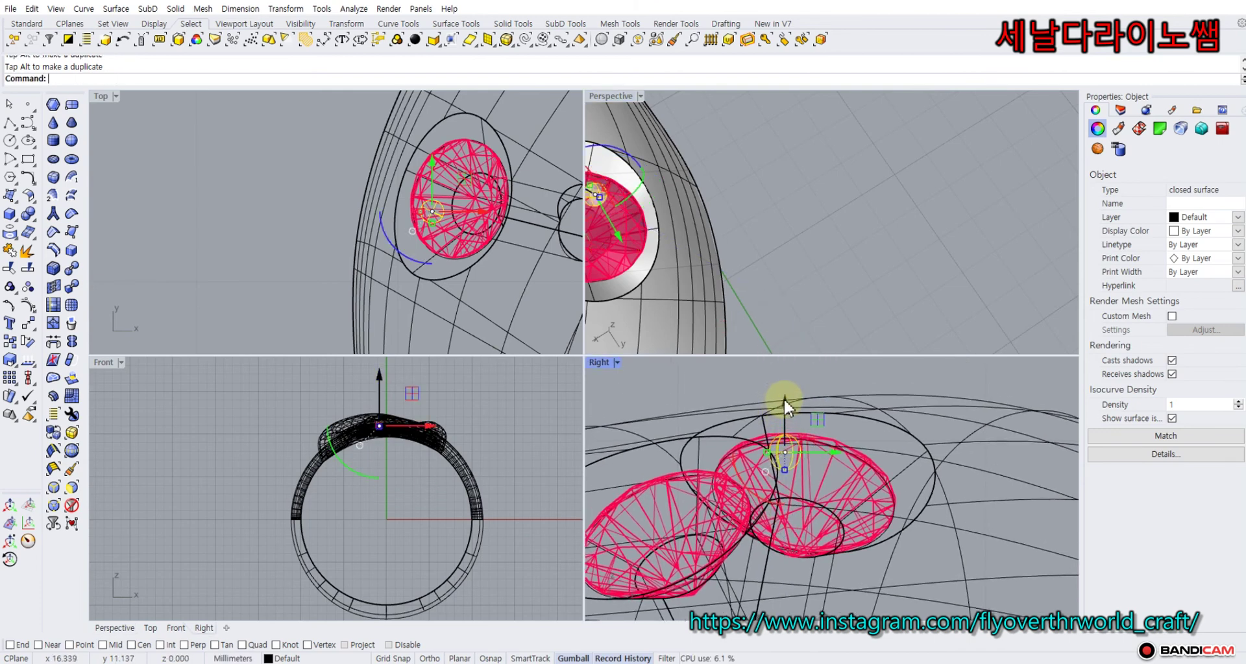
{"action": "left_click_drag", "start_coordinate": [784, 398], "coordinate": [785, 388]}
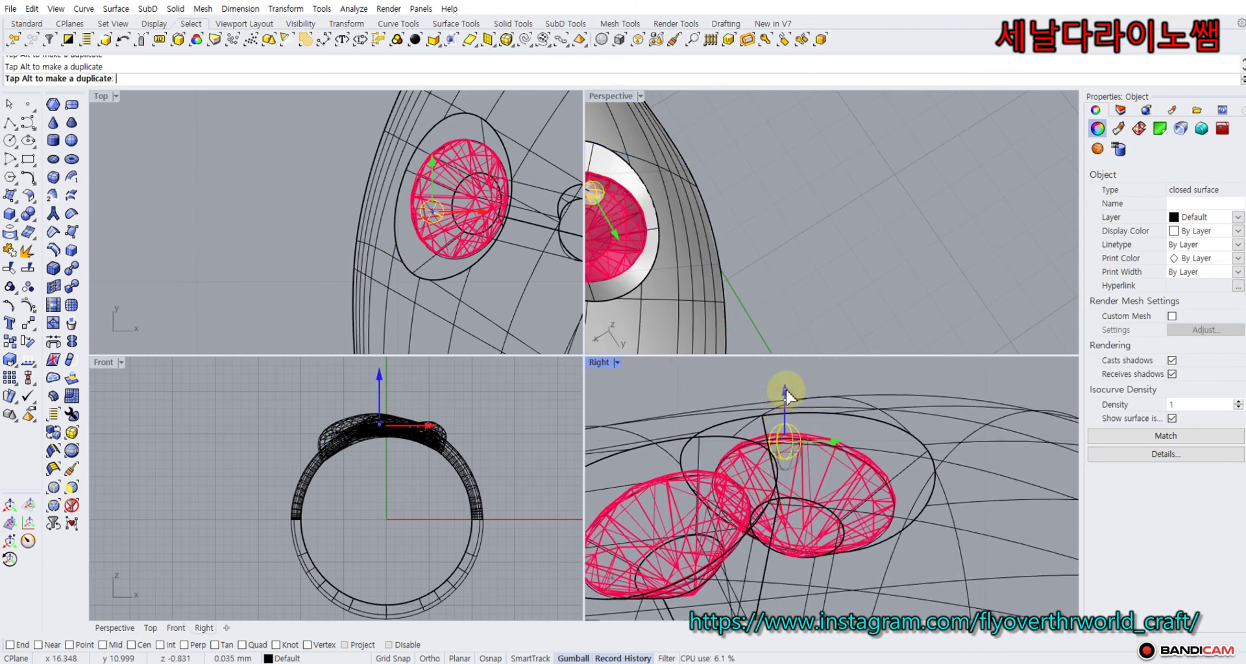
Check the sphere against the gem, reselect it, and move it off the snake's head in the perspective view.
{"action": "left_click", "coordinate": [793, 270]}
{"action": "scroll", "coordinate": [780, 248], "scroll_direction": "down", "scroll_amount": 7}
{"action": "right_click_drag", "start_coordinate": [777, 247], "coordinate": [710, 233], "text": "shift"}
{"action": "scroll", "coordinate": [796, 256], "scroll_direction": "up", "scroll_amount": 5}
{"action": "left_click", "coordinate": [710, 241]}
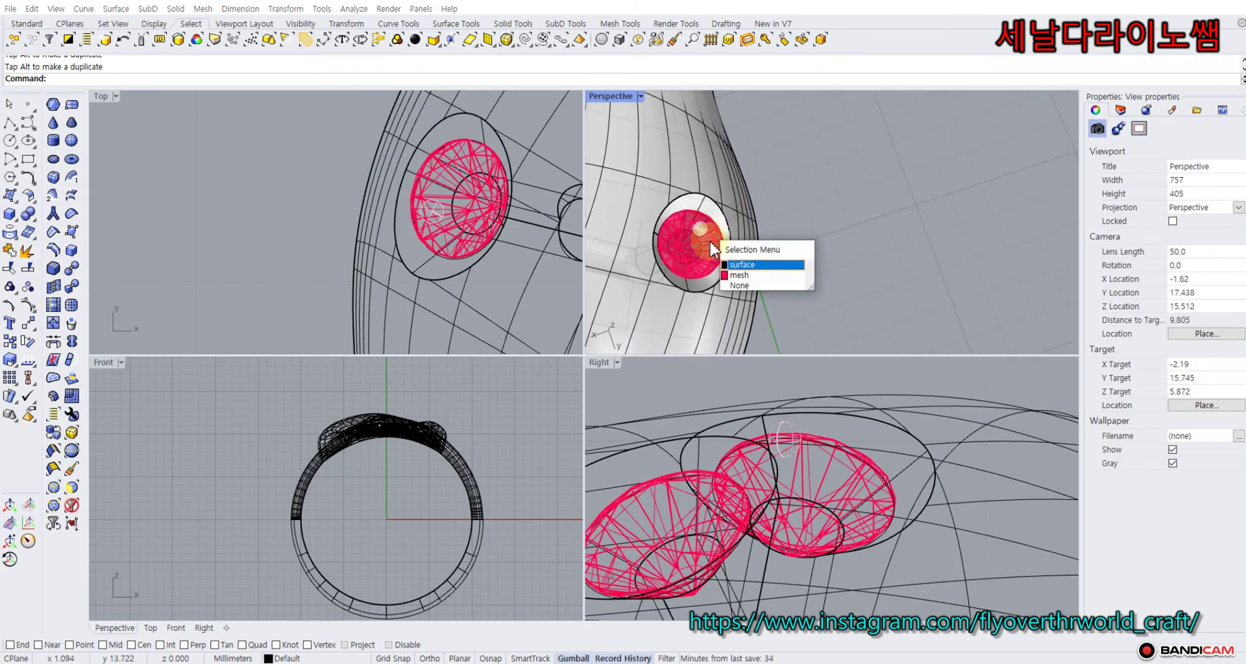
{"action": "left_click", "coordinate": [750, 266]}
{"action": "right_click_drag", "start_coordinate": [825, 274], "coordinate": [818, 237]}
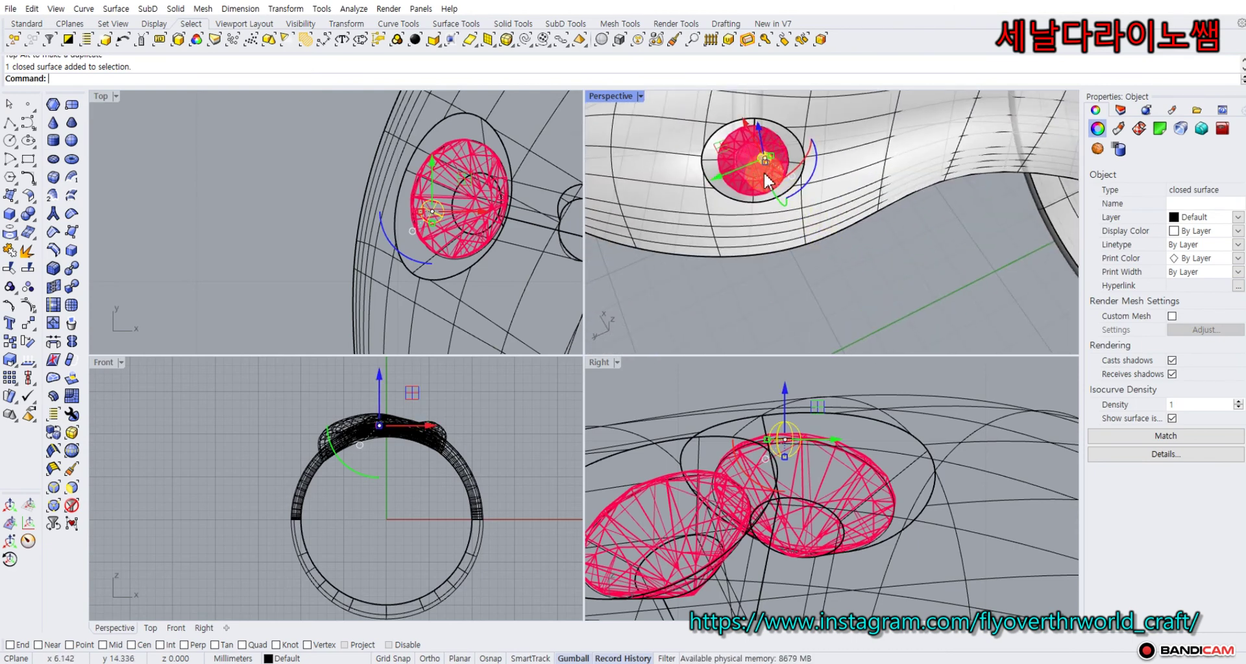
{"action": "left_click_drag", "start_coordinate": [721, 148], "coordinate": [649, 273]}
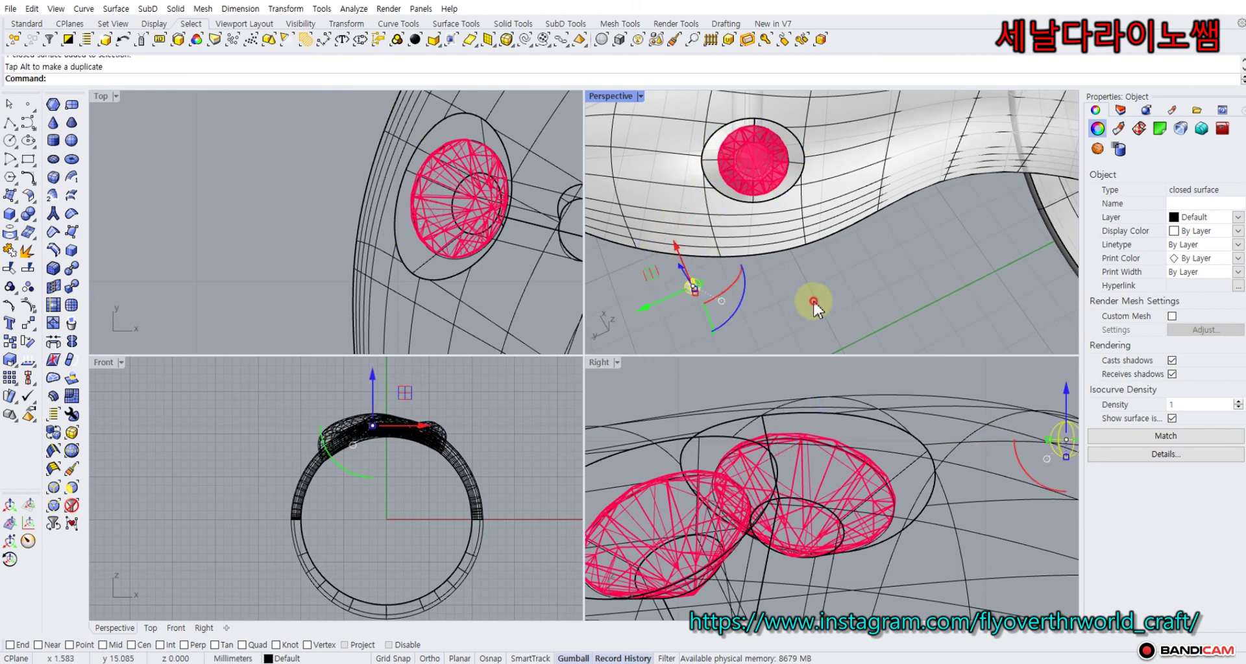
{"action": "left_click", "coordinate": [832, 292]}
{"action": "mouse_move", "coordinate": [845, 285]}
{"action": "right_mouse_down"}
{"action": "mouse_move", "coordinate": [778, 289]}
{"action": "mouse_move", "coordinate": [831, 287]}
{"action": "right_mouse_up"}
Move the sphere well clear of the ring in the front view, centred just above the construction plane, and deselect it.
{"action": "left_click", "coordinate": [642, 315]}
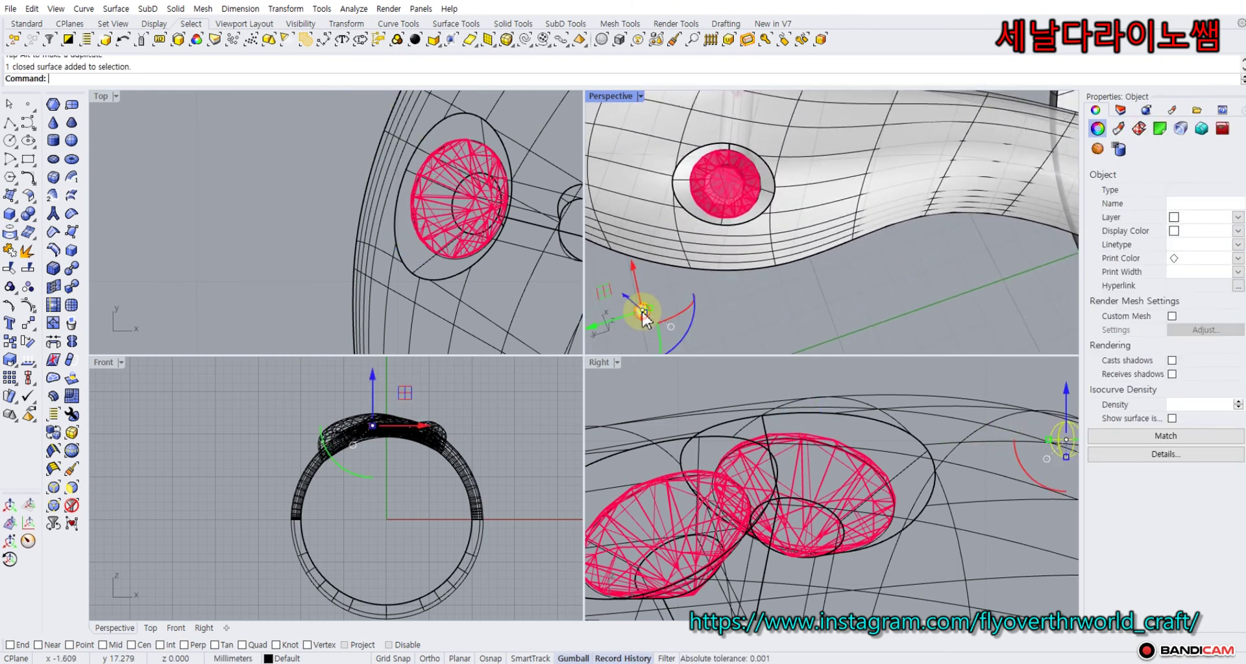
{"action": "left_click_drag", "start_coordinate": [400, 393], "coordinate": [243, 518]}
{"action": "scroll", "coordinate": [242, 519], "scroll_direction": "up", "scroll_amount": 5}
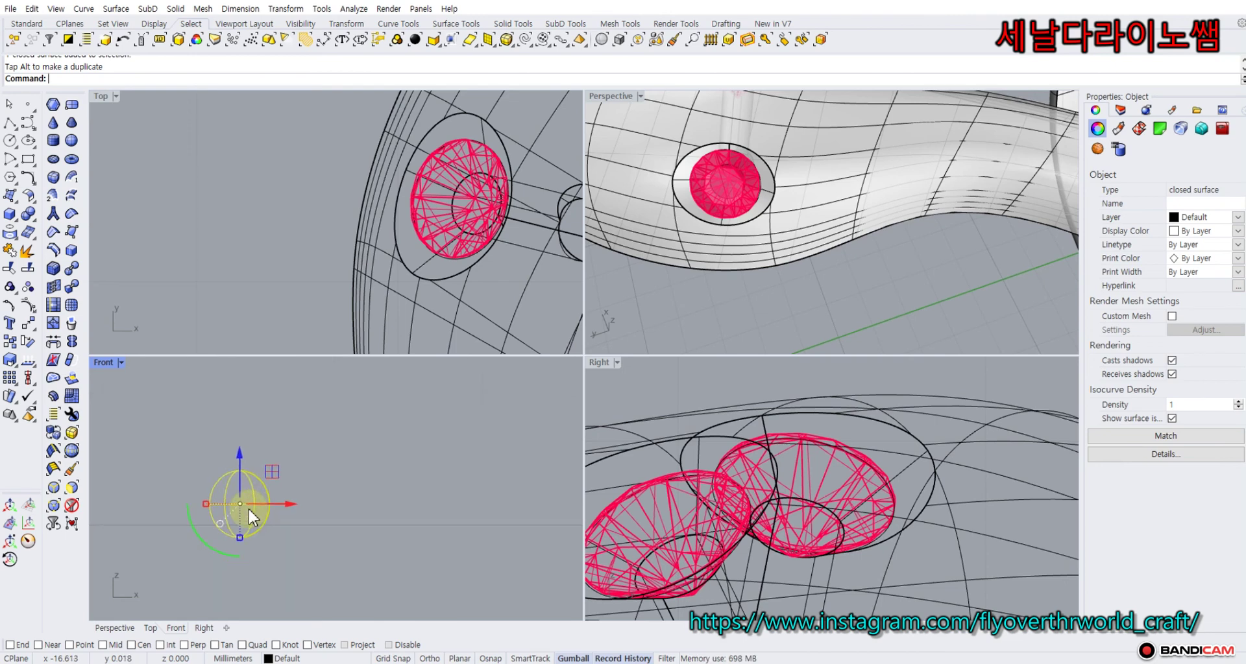
{"action": "left_click_drag", "start_coordinate": [270, 468], "coordinate": [271, 481]}
{"action": "left_click", "coordinate": [284, 445]}
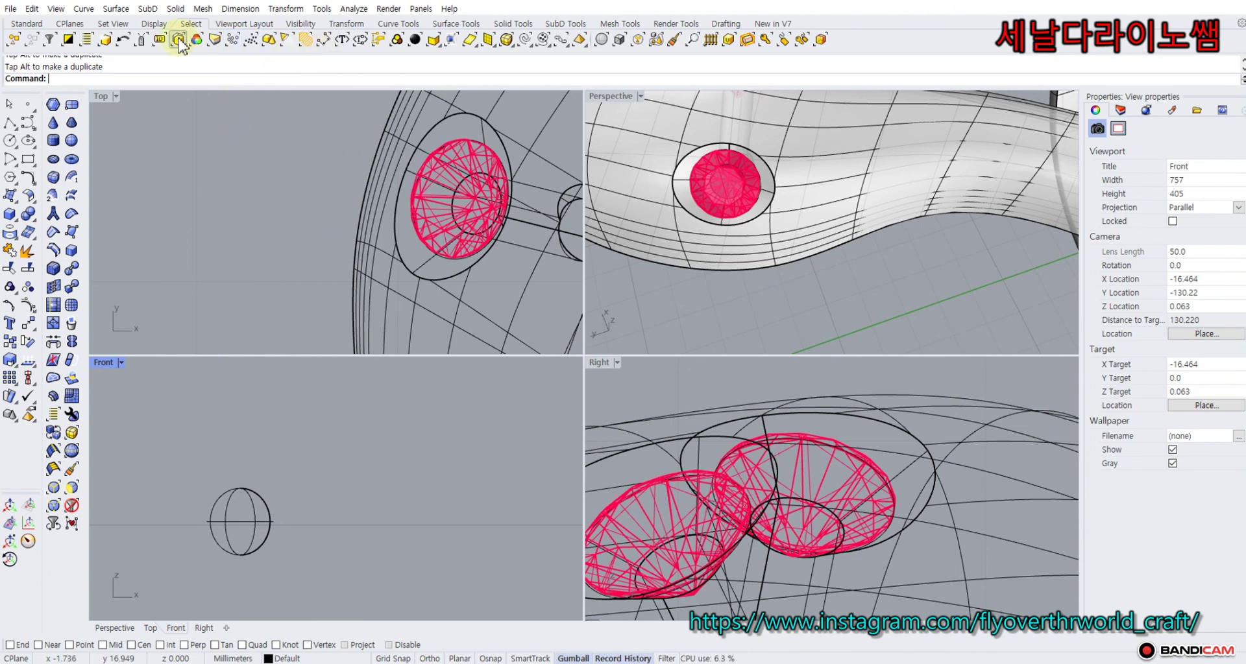
Start Orient on Surface for the sphere, with the base point at its centre and a horizontal reference point in the top view.
{"action": "left_click", "coordinate": [349, 24]}
{"action": "left_click", "coordinate": [179, 41]}
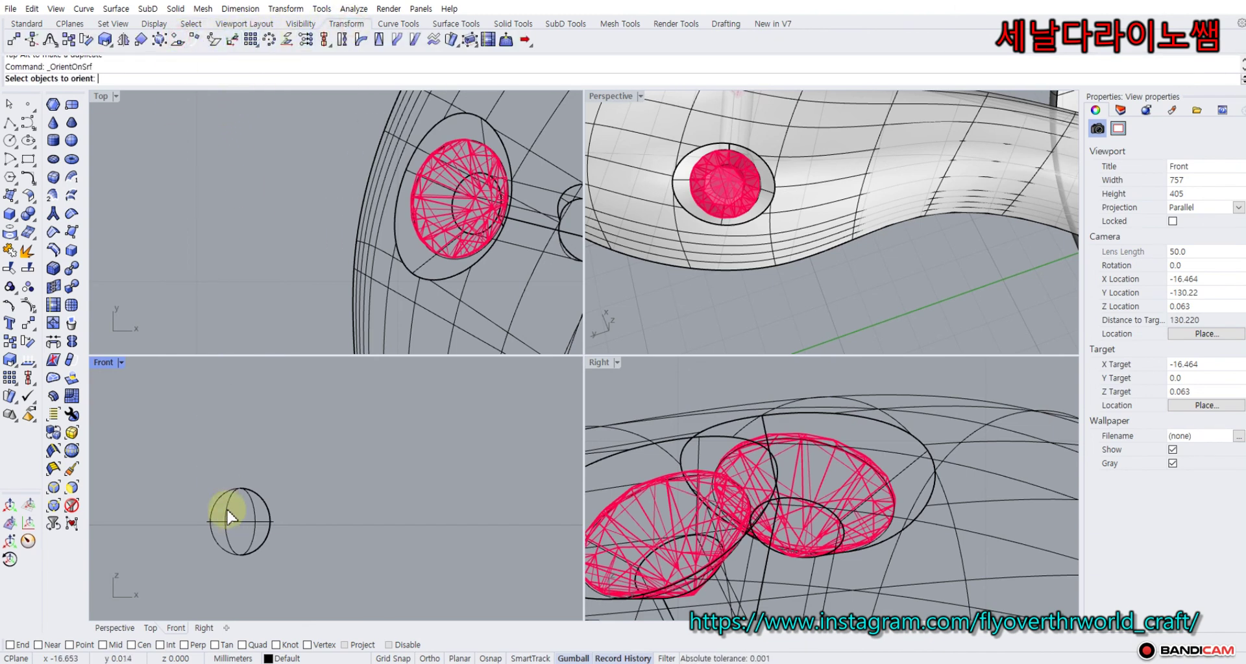
{"action": "left_click", "coordinate": [228, 506]}
{"action": "scroll", "coordinate": [255, 292], "scroll_direction": "down", "scroll_amount": 5}
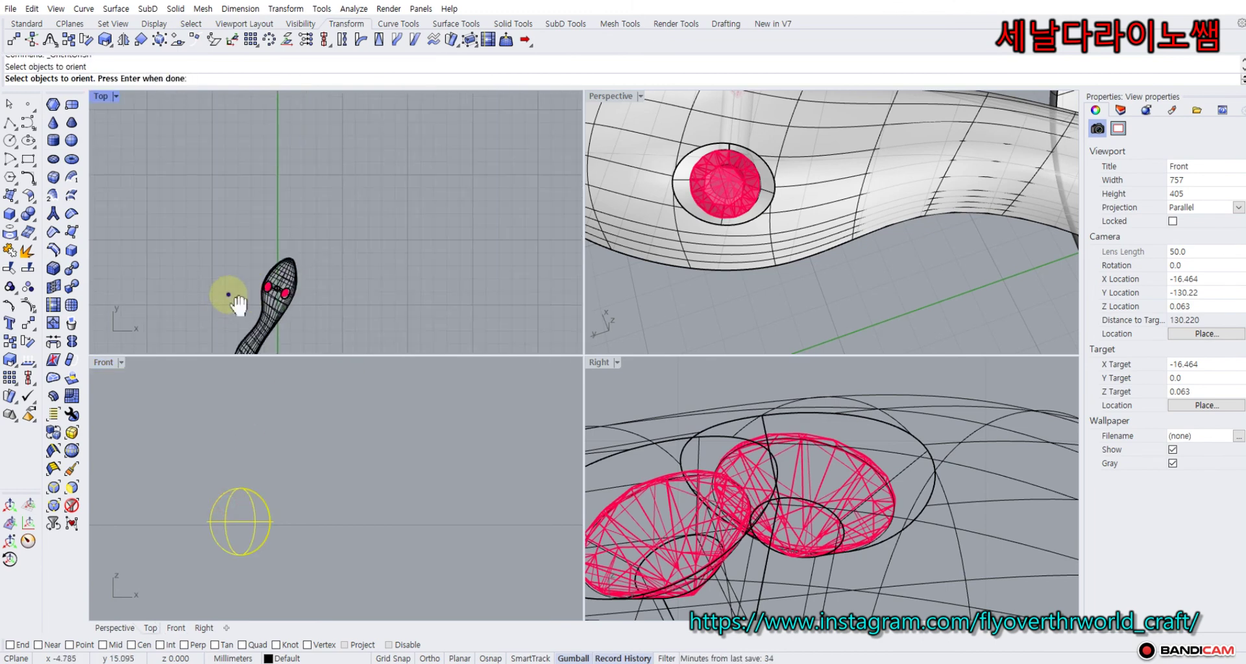
{"action": "scroll", "coordinate": [407, 239], "scroll_direction": "up", "scroll_amount": 3}
{"action": "scroll", "coordinate": [318, 168], "scroll_direction": "up", "scroll_amount": 6}
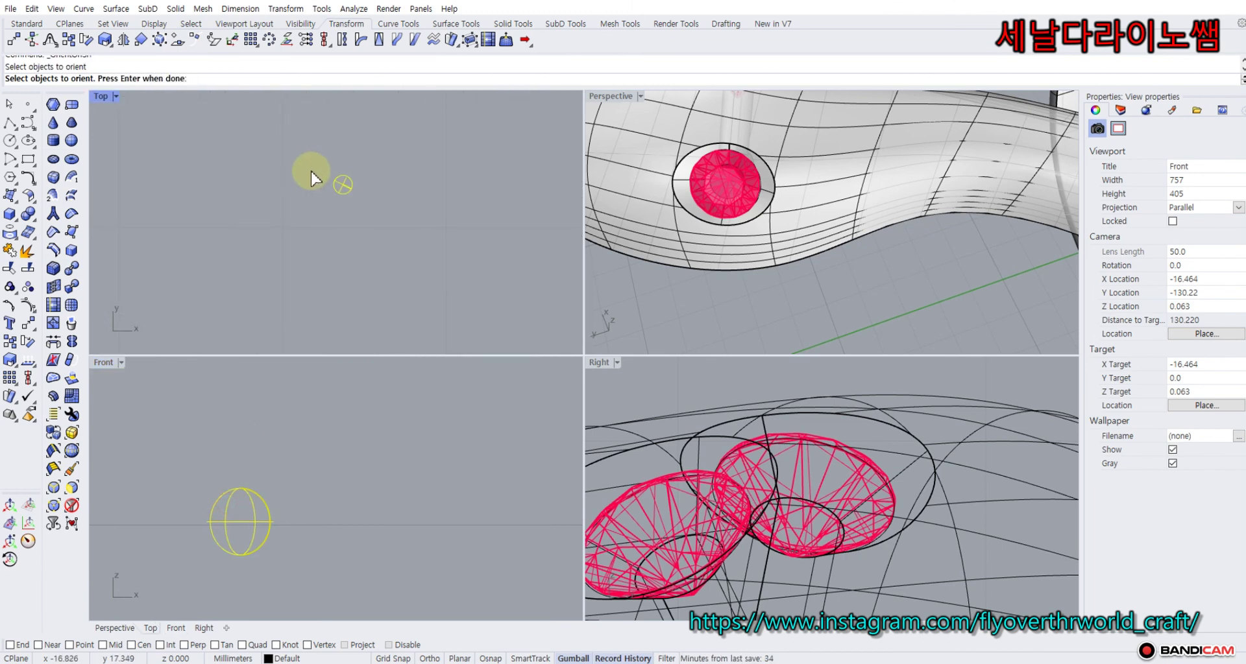
{"action": "key", "text": "Return"}
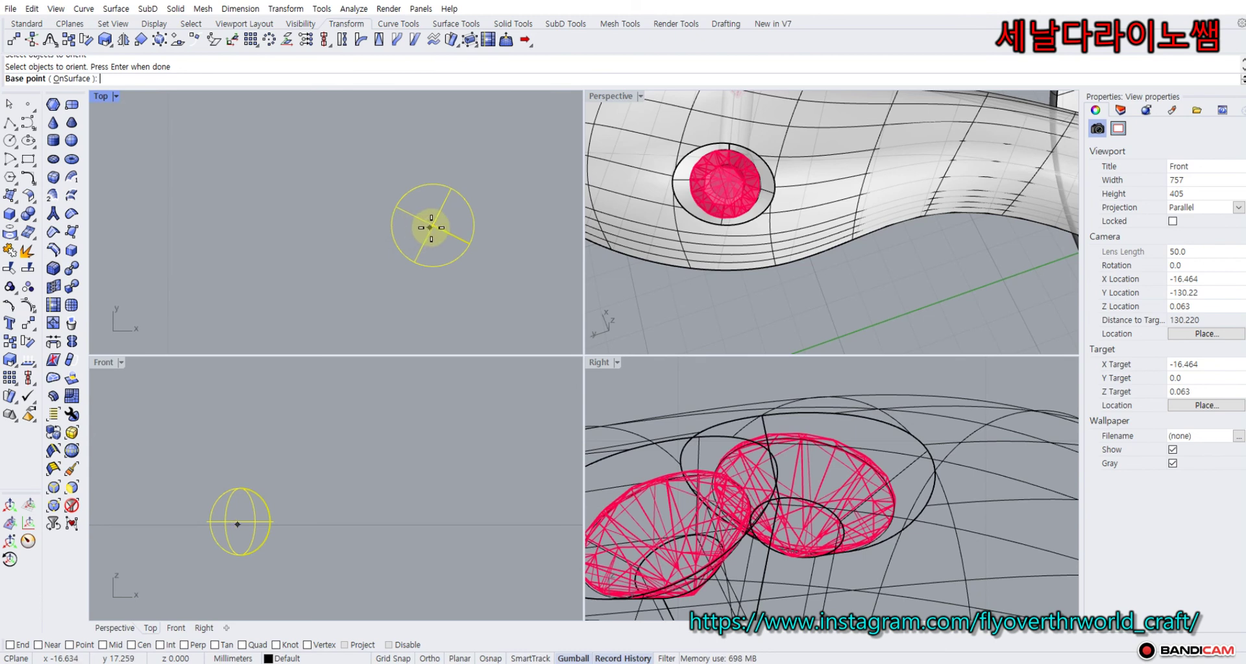
{"action": "left_click", "coordinate": [433, 226]}
{"action": "left_click", "coordinate": [522, 226]}
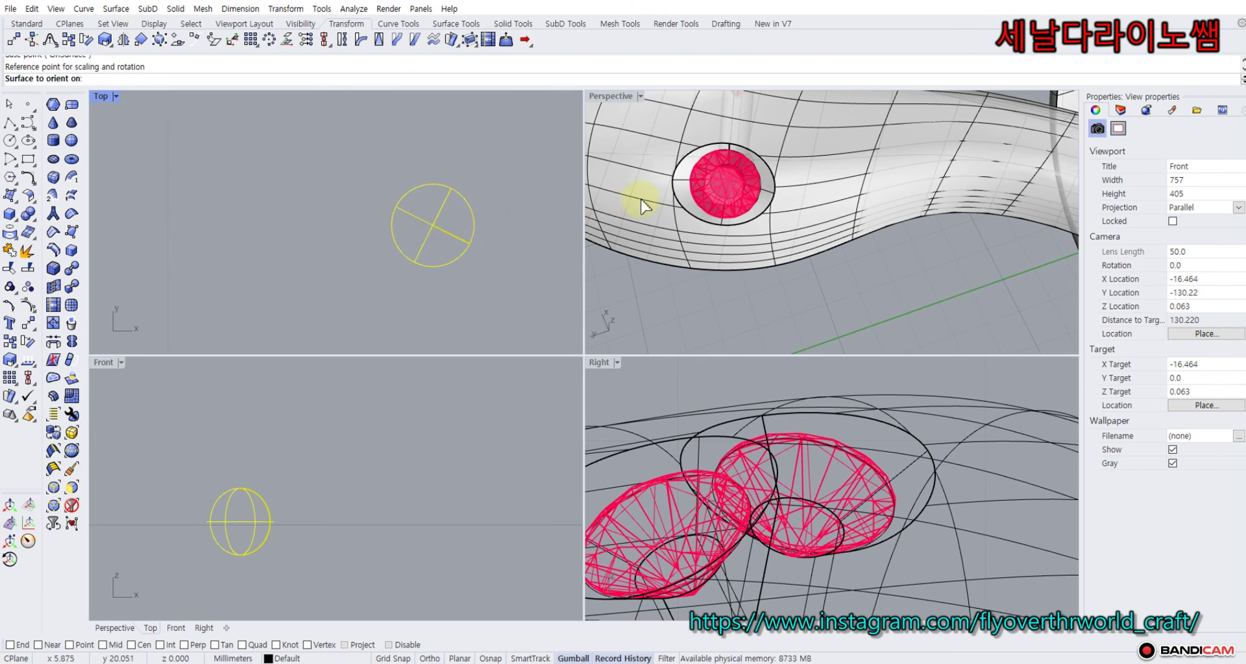
Orient three rigid copies of the sphere at scale 1.0 onto the first eye's seat surface, spaced around the gem as prongs.
{"action": "left_click", "coordinate": [684, 187]}
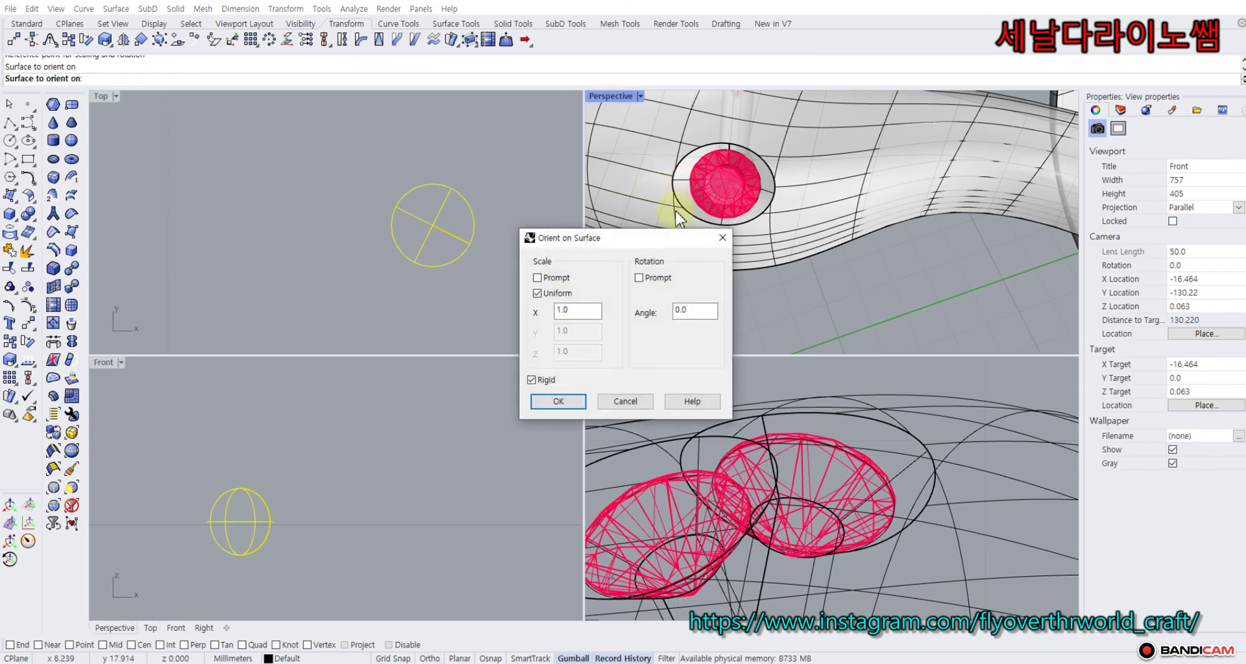
{"action": "left_click", "coordinate": [558, 402]}
{"action": "scroll", "coordinate": [689, 184], "scroll_direction": "up", "scroll_amount": 5}
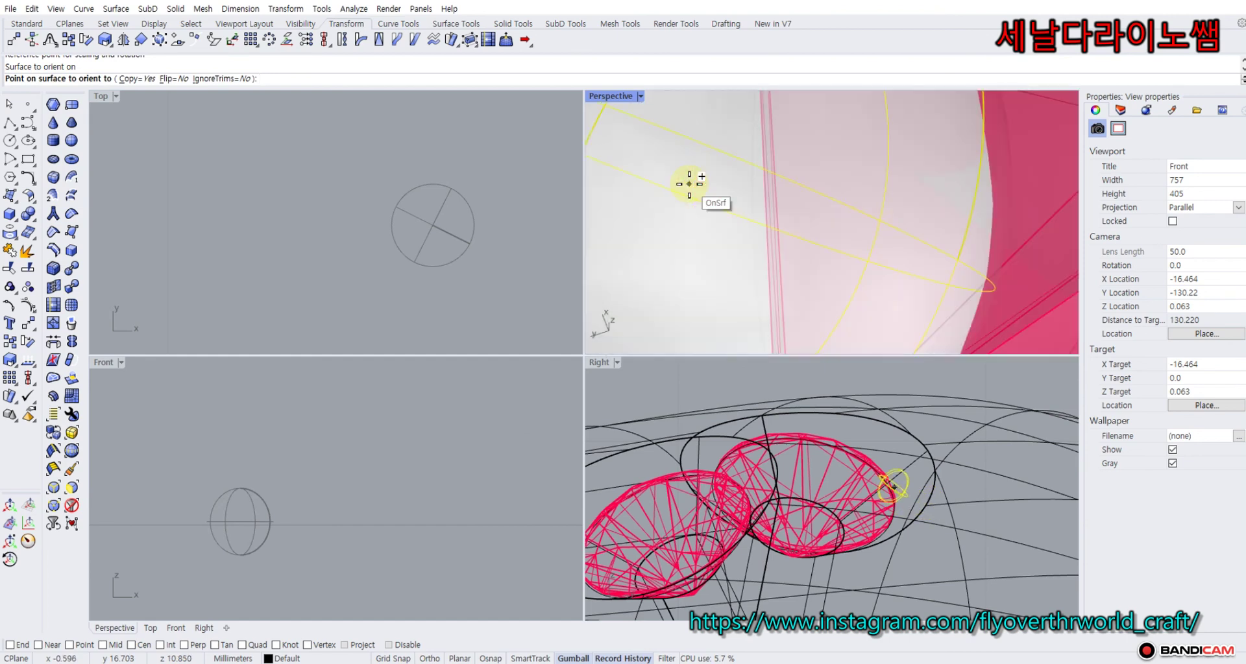
{"action": "scroll", "coordinate": [689, 184], "scroll_direction": "down", "scroll_amount": 3}
{"action": "left_click", "coordinate": [689, 180]}
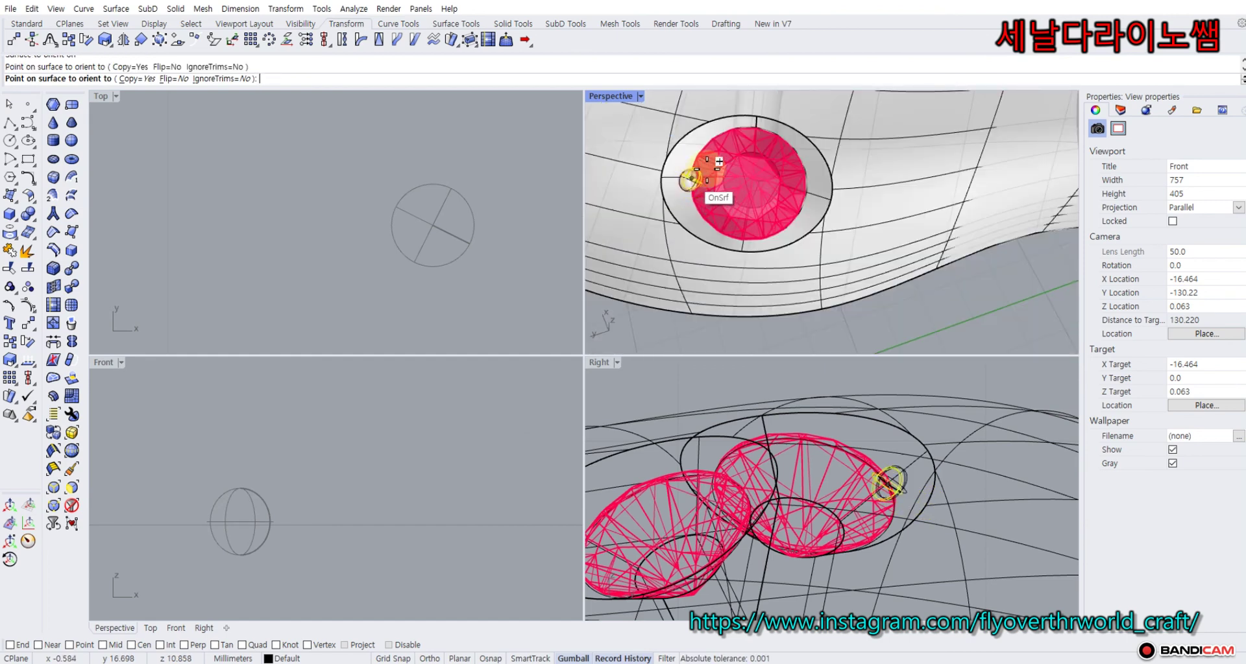
{"action": "left_click", "coordinate": [785, 139]}
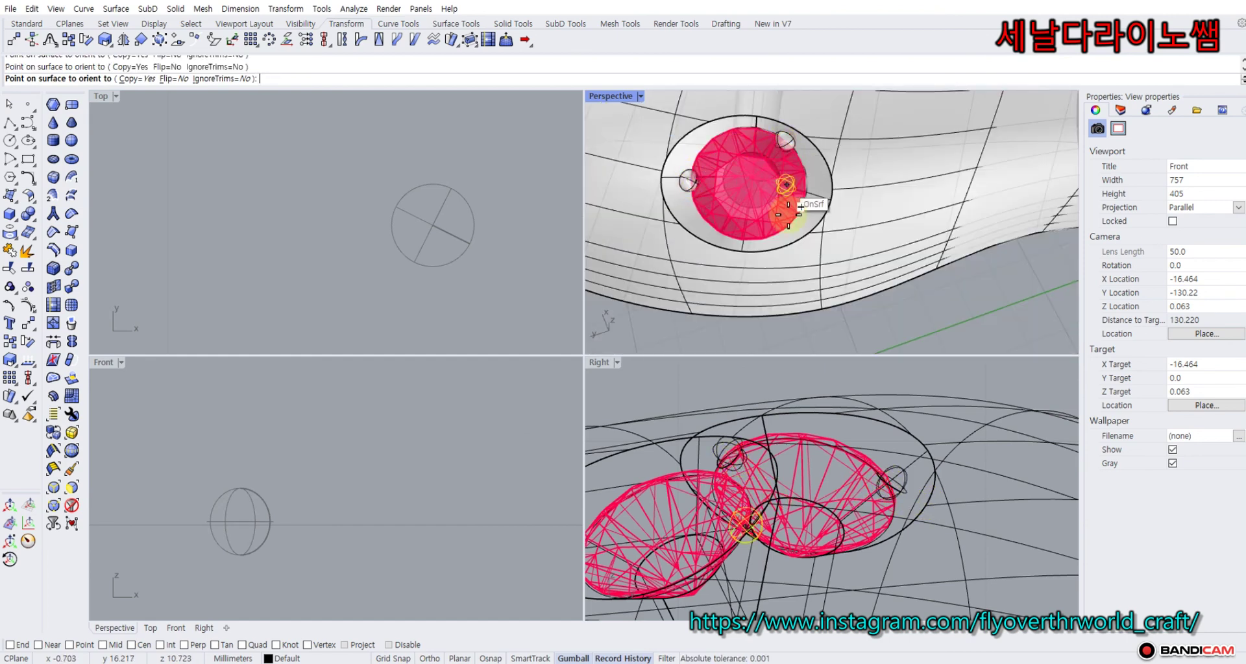
{"action": "left_click", "coordinate": [786, 228]}
{"action": "scroll", "coordinate": [787, 228], "scroll_direction": "down", "scroll_amount": 6}
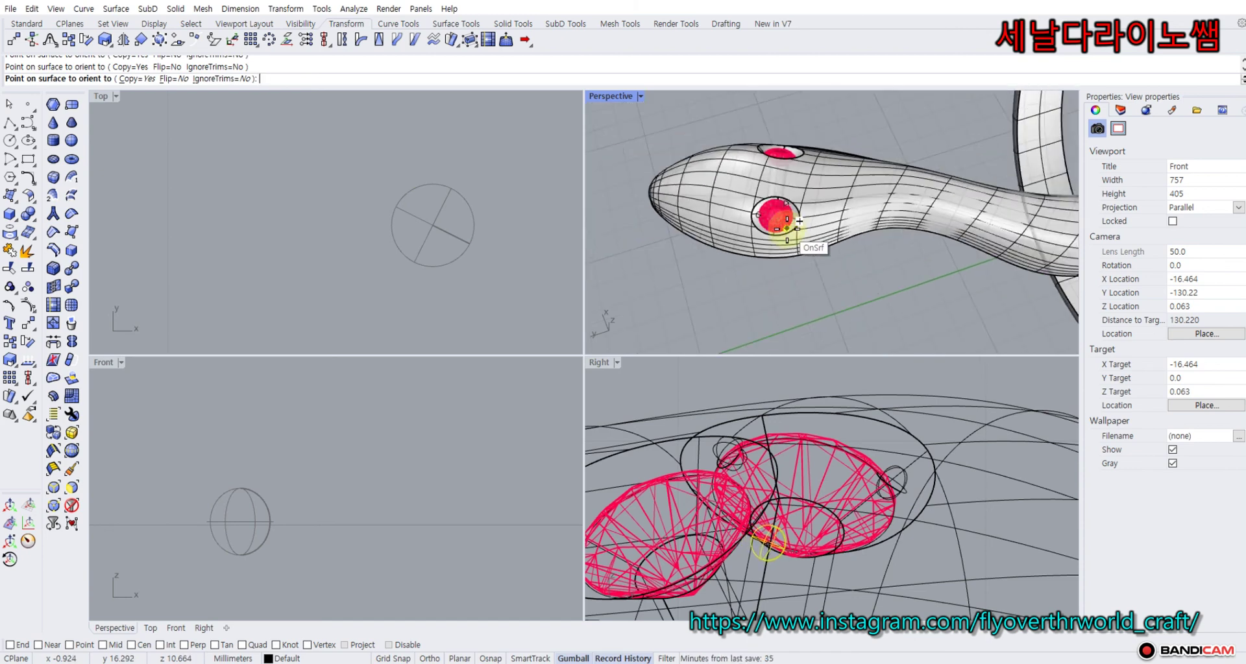
{"action": "right_click_drag", "start_coordinate": [794, 157], "coordinate": [760, 207]}
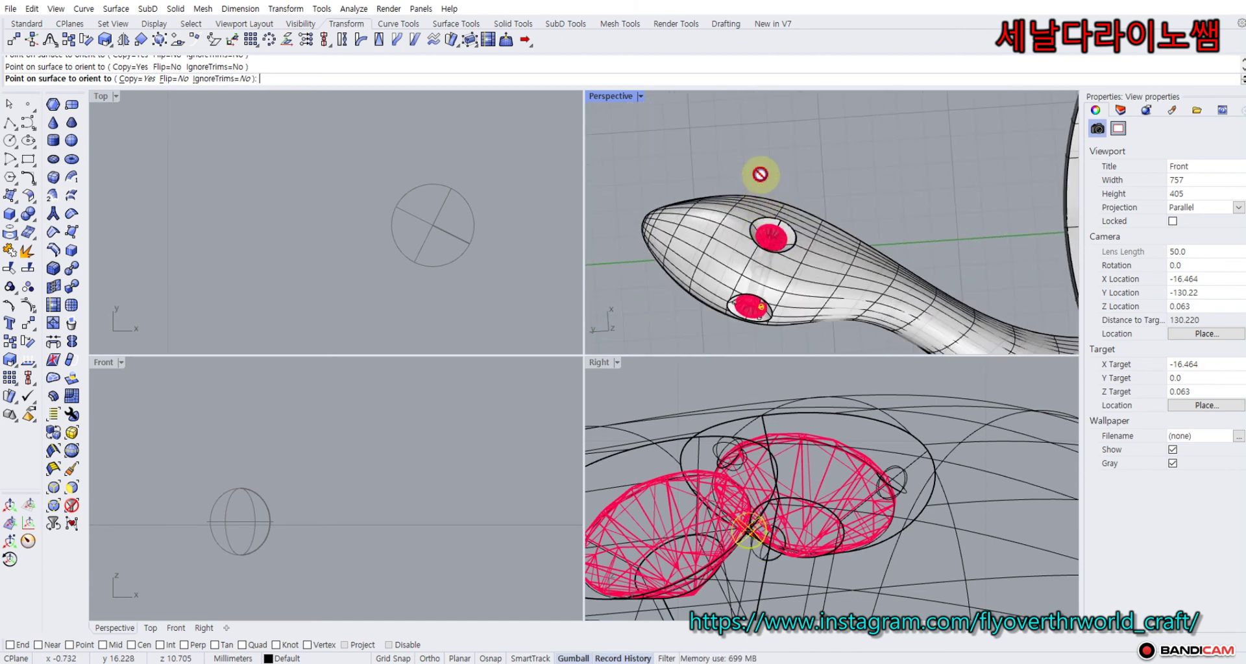
{"action": "right_click", "coordinate": [756, 178]}
Set up Orient on Surface for the original sphere, from its centre with a horizontal reference, onto the second eye's seat, rigid at scale 1.0.
{"action": "right_click", "coordinate": [491, 281]}
{"action": "left_click_drag", "start_coordinate": [356, 160], "coordinate": [515, 278]}
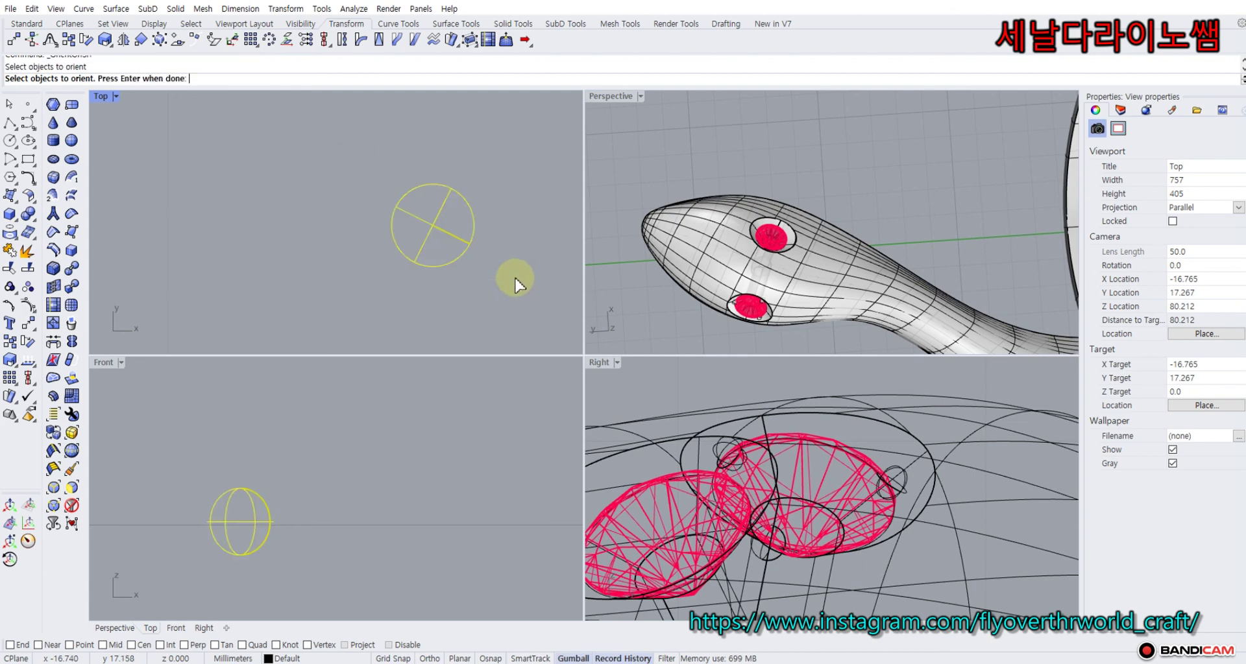
{"action": "right_click", "coordinate": [470, 235]}
{"action": "left_click", "coordinate": [433, 225]}
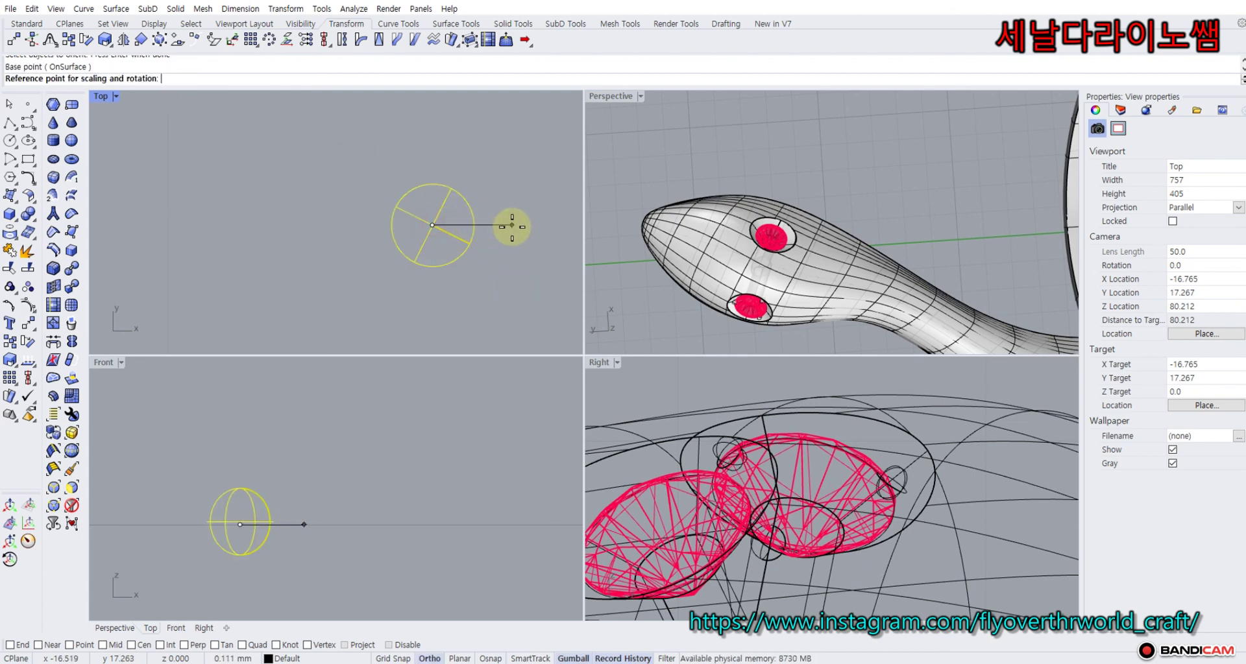
{"action": "left_click", "coordinate": [512, 227]}
{"action": "scroll", "coordinate": [740, 232], "scroll_direction": "up", "scroll_amount": 3}
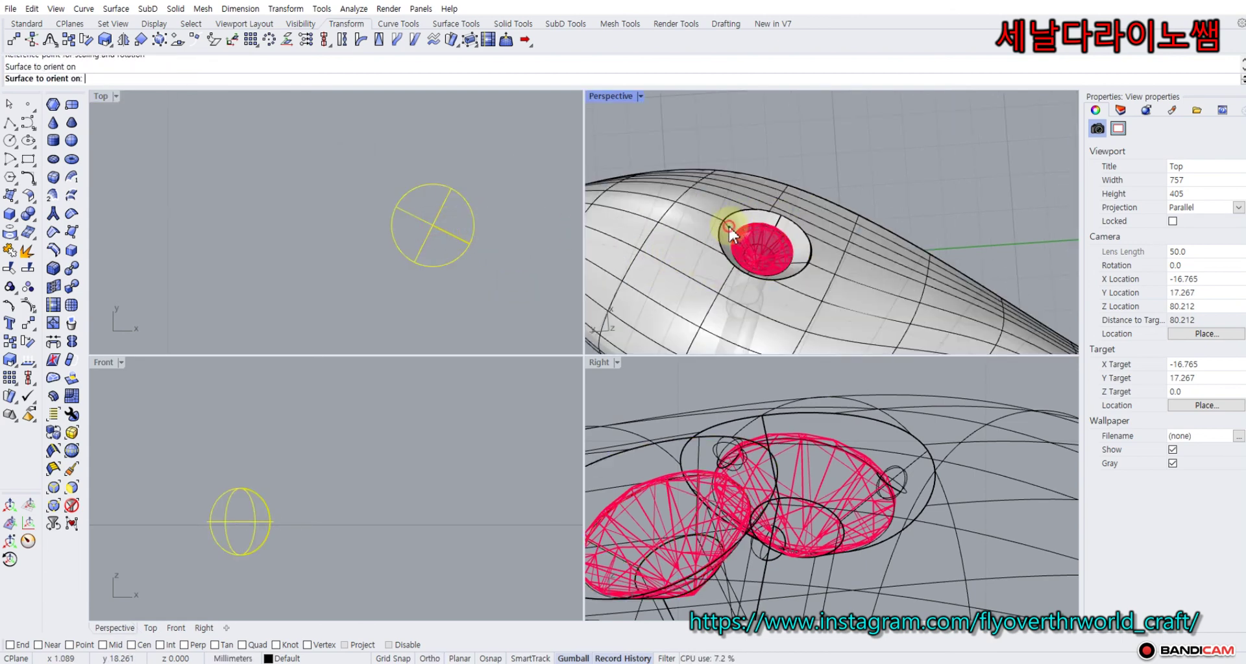
{"action": "left_click", "coordinate": [730, 227]}
{"action": "left_click", "coordinate": [558, 402]}
Place three prong sphere copies on the second eye's seat, evenly spaced around the gem's rim.
{"action": "scroll", "coordinate": [746, 266], "scroll_direction": "up", "scroll_amount": 5}
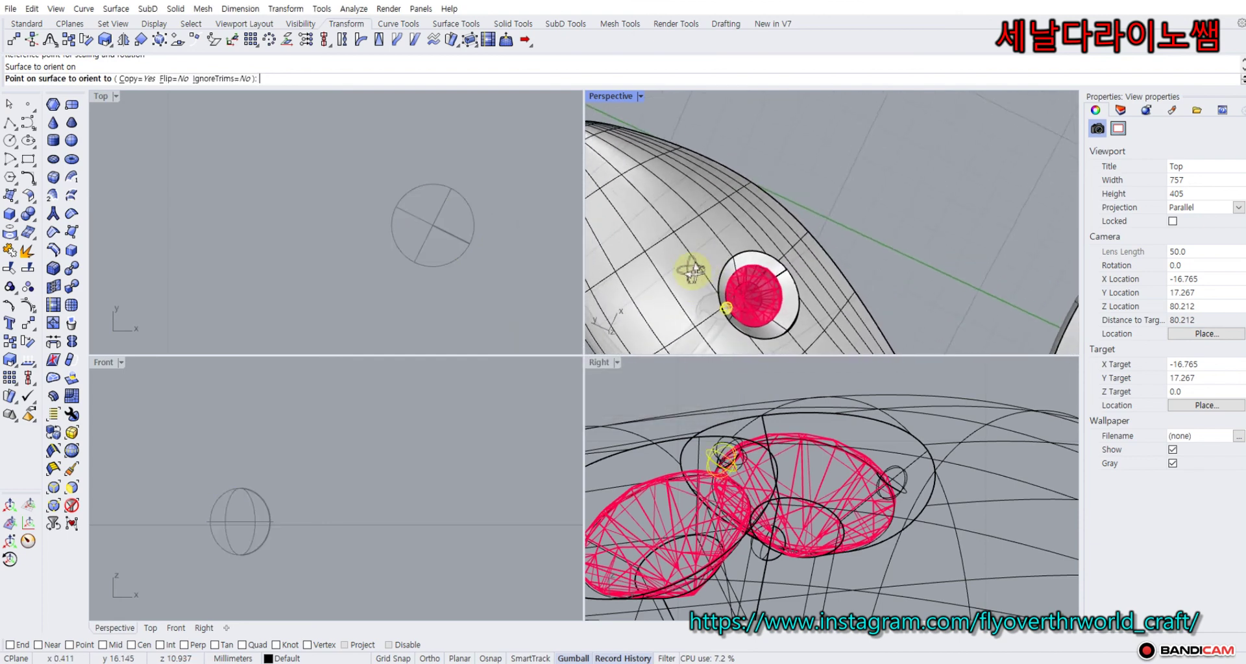
{"action": "left_click", "coordinate": [734, 247]}
{"action": "scroll", "coordinate": [847, 291], "scroll_direction": "down", "scroll_amount": 5}
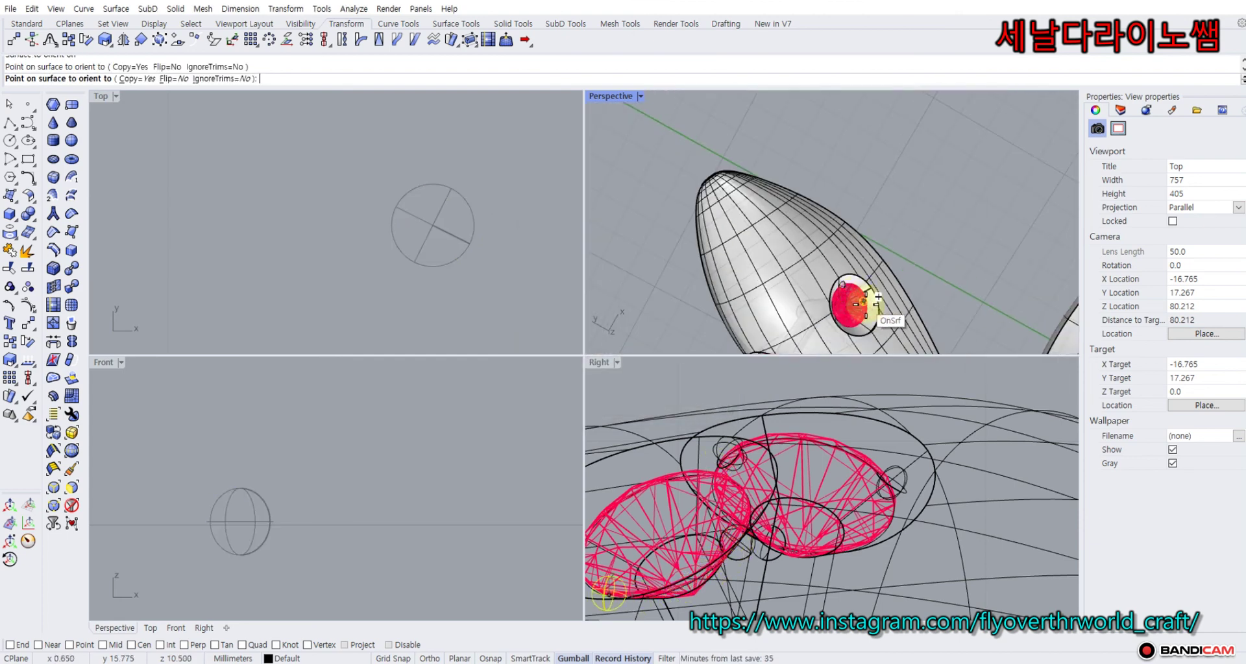
{"action": "scroll", "coordinate": [866, 313], "scroll_direction": "up", "scroll_amount": 4}
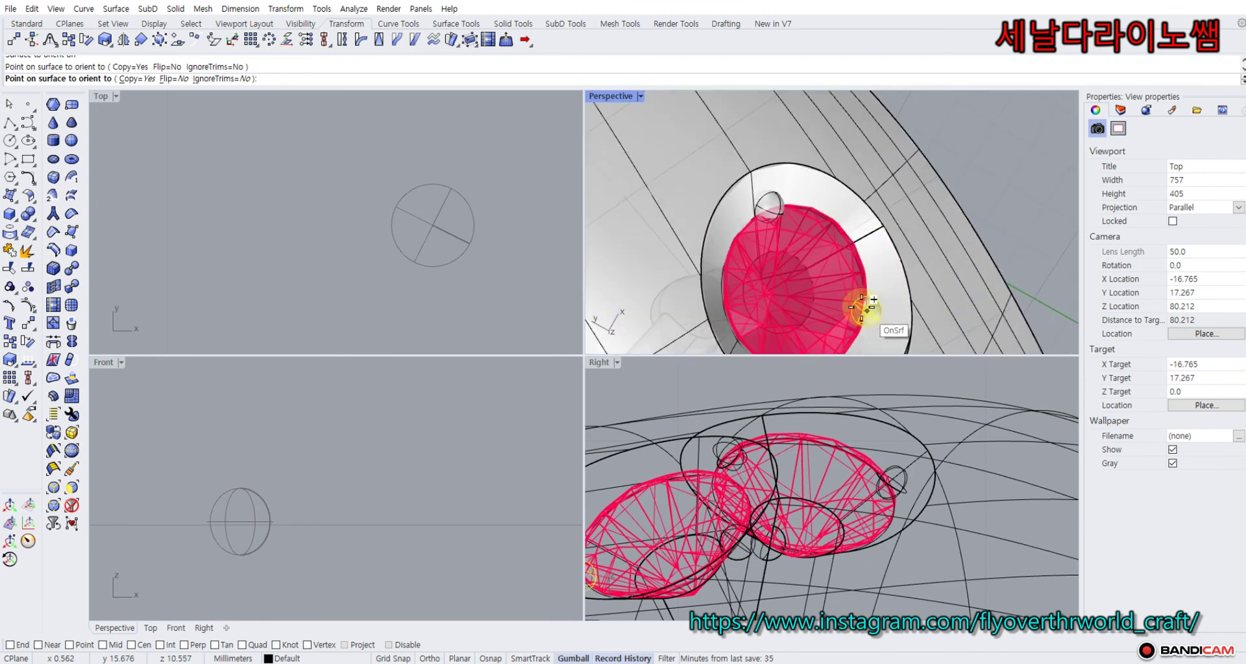
{"action": "double_click", "coordinate": [616, 96]}
{"action": "scroll", "coordinate": [541, 250], "scroll_direction": "up", "scroll_amount": 2}
{"action": "scroll", "coordinate": [556, 214], "scroll_direction": "down", "scroll_amount": 2}
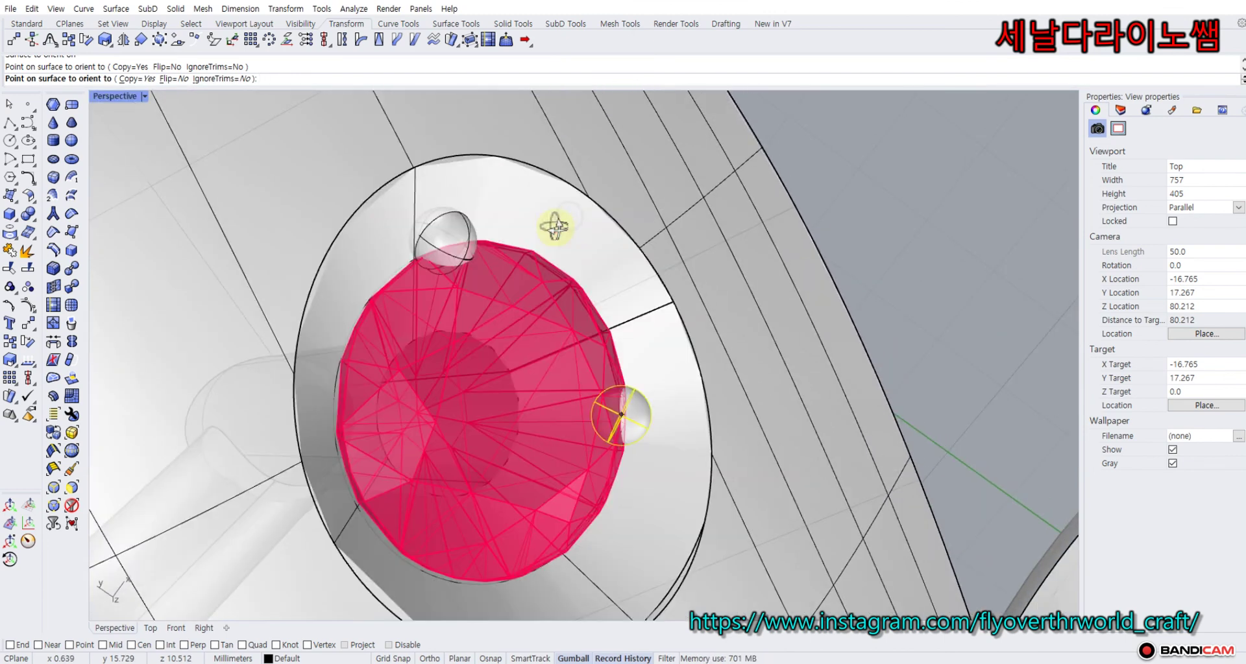
{"action": "left_click", "coordinate": [626, 465]}
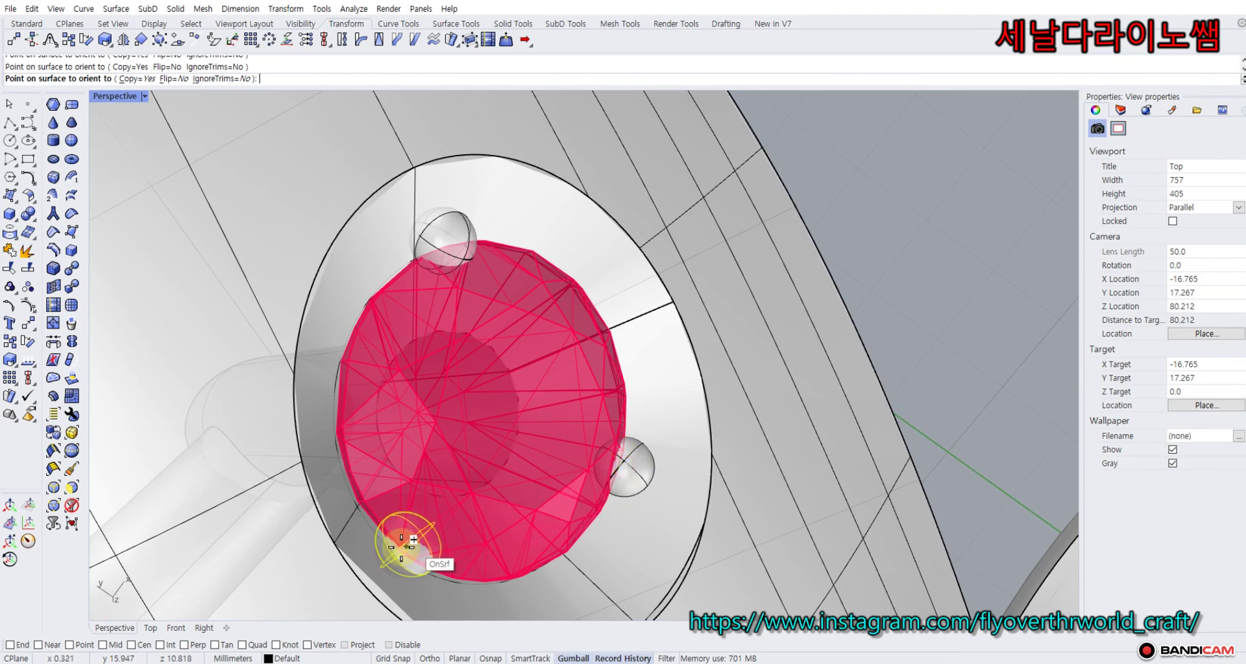
{"action": "scroll", "coordinate": [363, 532], "scroll_direction": "up", "scroll_amount": 5}
{"action": "scroll", "coordinate": [509, 289], "scroll_direction": "down", "scroll_amount": 6}
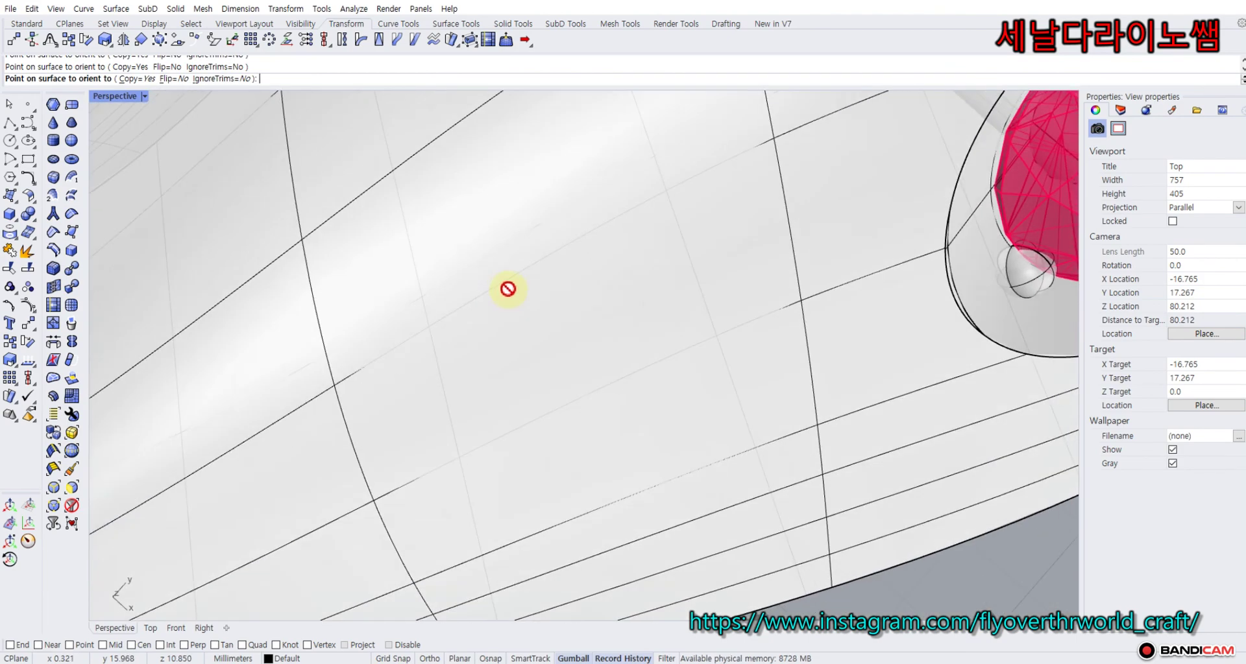
{"action": "scroll", "coordinate": [513, 369], "scroll_direction": "up", "scroll_amount": 3}
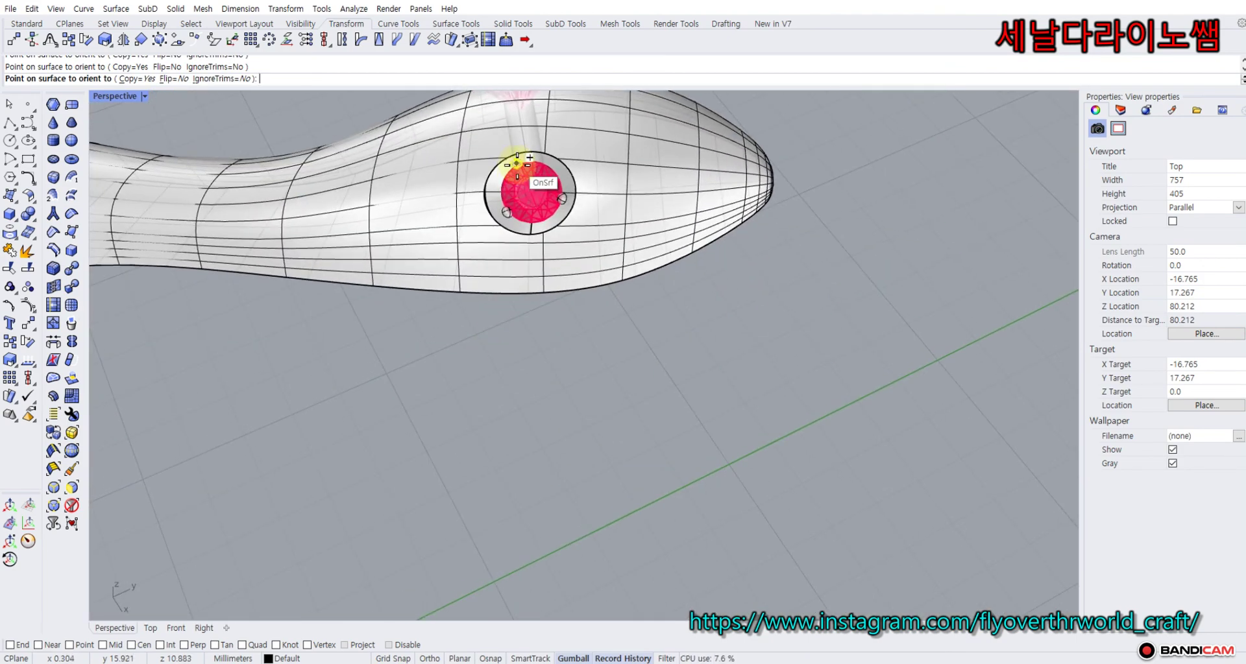
{"action": "scroll", "coordinate": [519, 163], "scroll_direction": "up", "scroll_amount": 2}
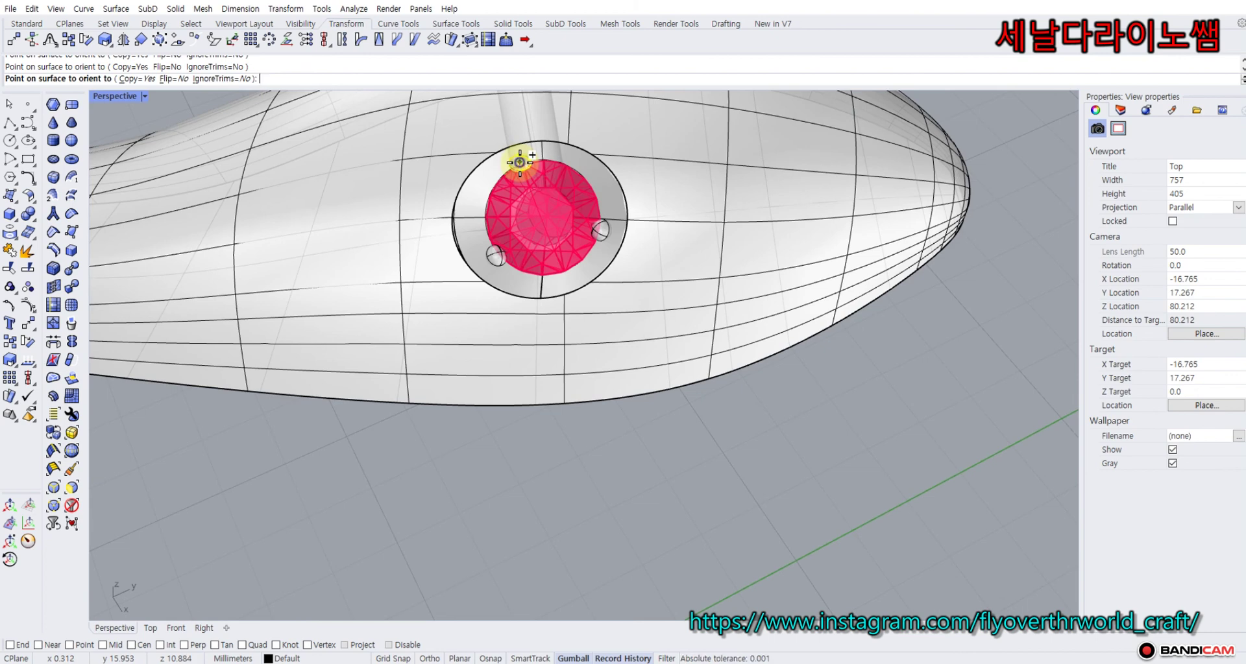
{"action": "left_click", "coordinate": [520, 162]}
Delete the original source sphere and the leftover point lying away from the ring.
{"action": "scroll", "coordinate": [539, 398], "scroll_direction": "down", "scroll_amount": 5}
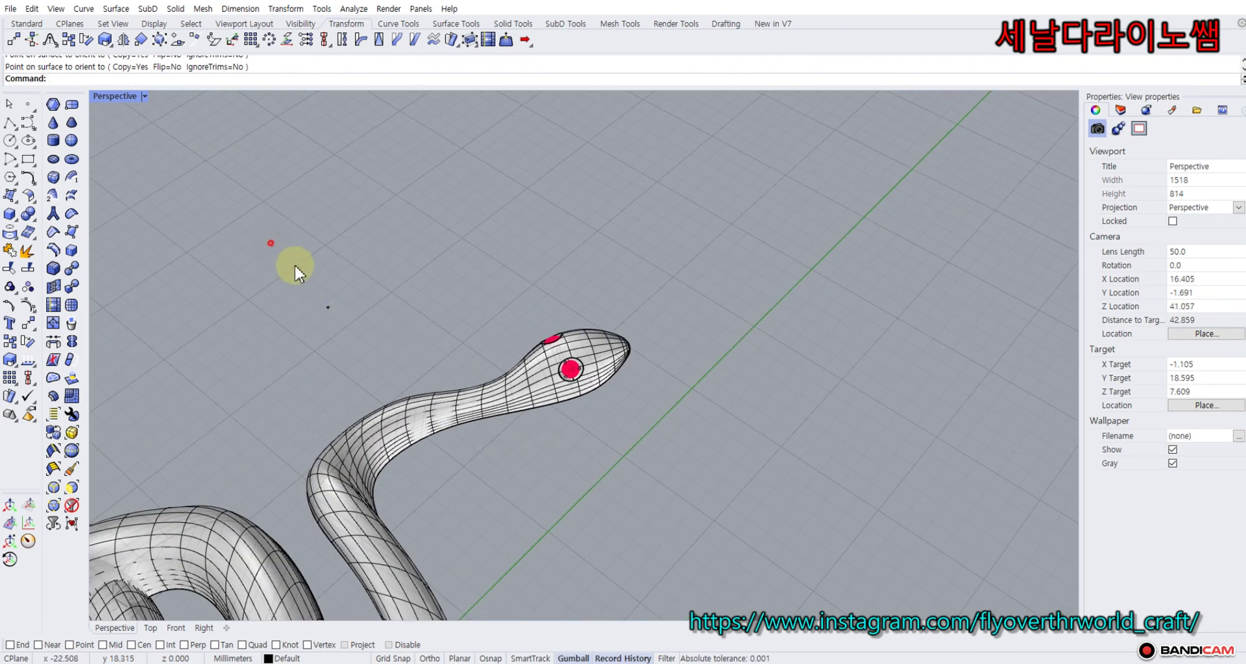
{"action": "left_click_drag", "start_coordinate": [270, 239], "coordinate": [379, 328]}
{"action": "key", "text": "Delete"}
Search the whole ring model for leftover construction objects with a selection command.
{"action": "scroll", "coordinate": [379, 328], "scroll_direction": "down", "scroll_amount": 4}
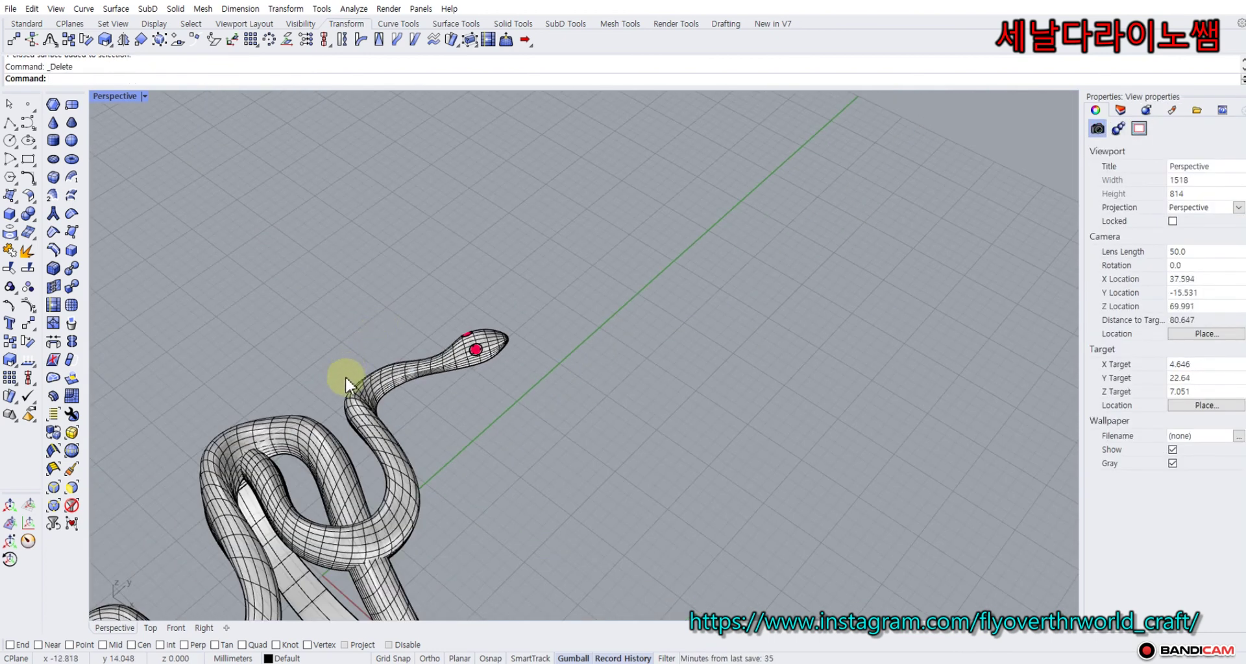
{"action": "right_click_drag", "start_coordinate": [347, 383], "coordinate": [522, 221]}
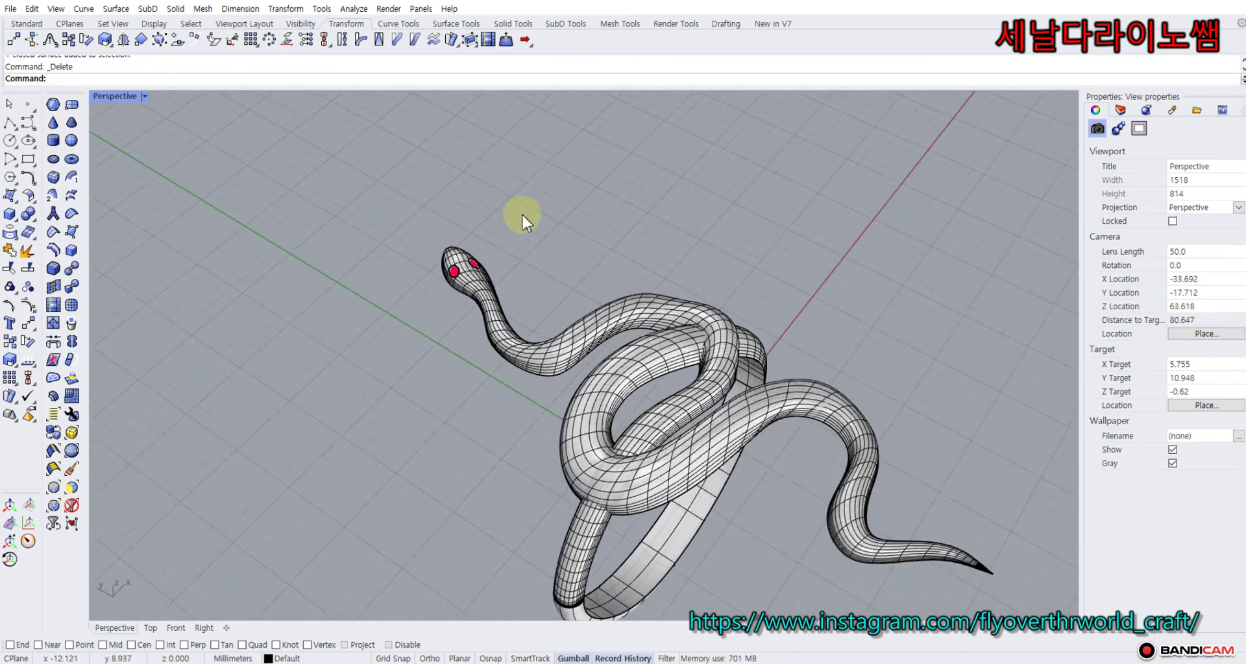
{"action": "right_click_drag", "start_coordinate": [435, 174], "coordinate": [393, 103], "text": "shift"}
{"action": "left_click", "coordinate": [195, 26]}
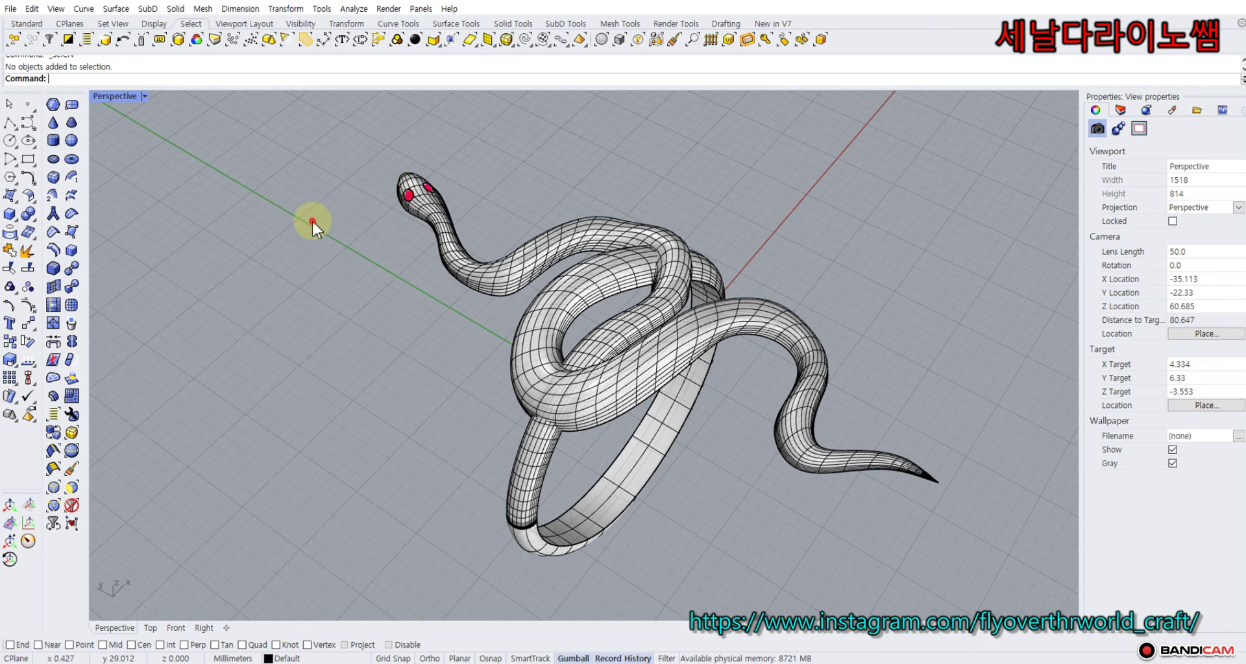
Set the perspective view's display mode to Rendered with the whole ring in view.
{"action": "scroll", "coordinate": [311, 219], "scroll_direction": "down", "scroll_amount": 3}
{"action": "scroll", "coordinate": [270, 131], "scroll_direction": "down", "scroll_amount": 2}
{"action": "left_click", "coordinate": [145, 96]}
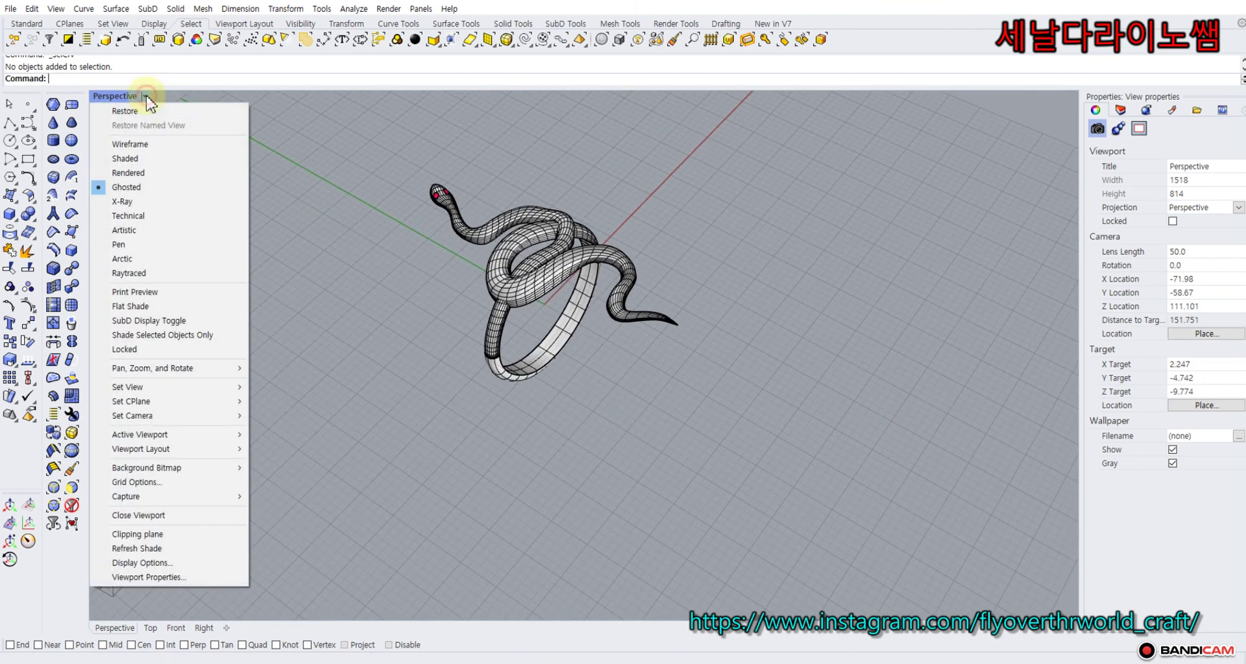
{"action": "left_click", "coordinate": [162, 174]}
Examine the rendered snake ring from above, from the side and at an angle, checking the coils, shank and eyes.
{"action": "right_click_drag", "start_coordinate": [440, 244], "coordinate": [325, 290]}
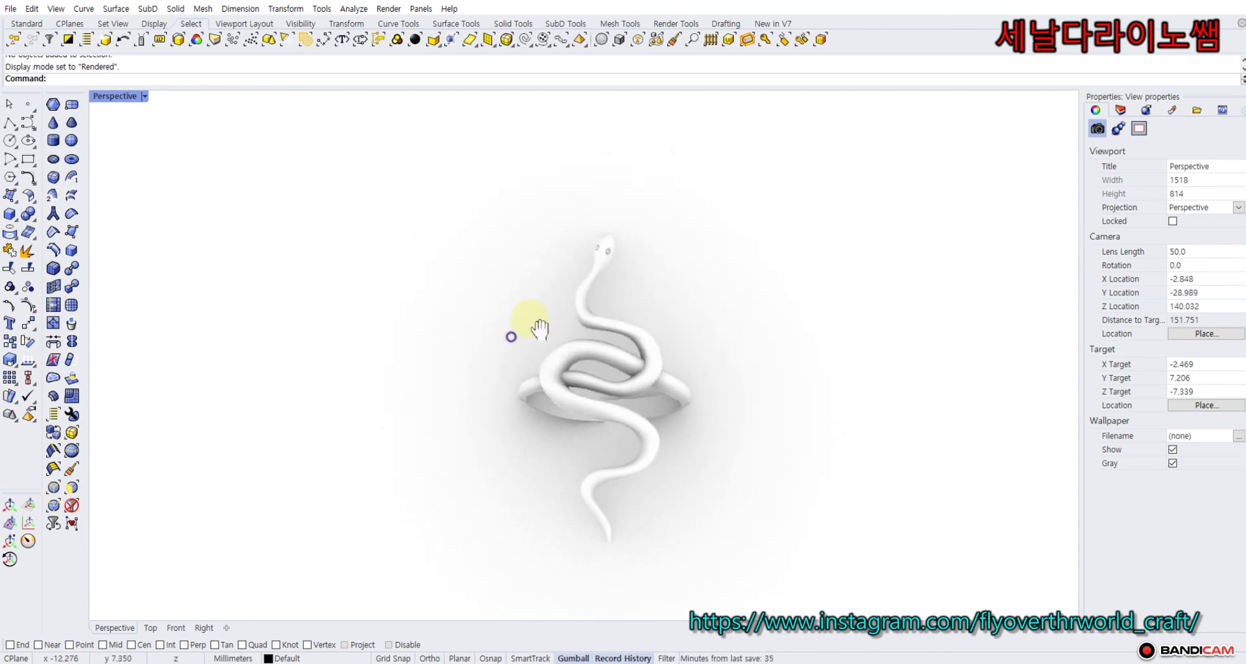
{"action": "right_click_drag", "start_coordinate": [535, 327], "coordinate": [398, 298]}
{"action": "right_click_drag", "start_coordinate": [486, 288], "coordinate": [515, 238], "text": "shift"}
{"action": "right_click_drag", "start_coordinate": [555, 290], "coordinate": [510, 290]}
{"action": "scroll", "coordinate": [541, 261], "scroll_direction": "up", "scroll_amount": 4}
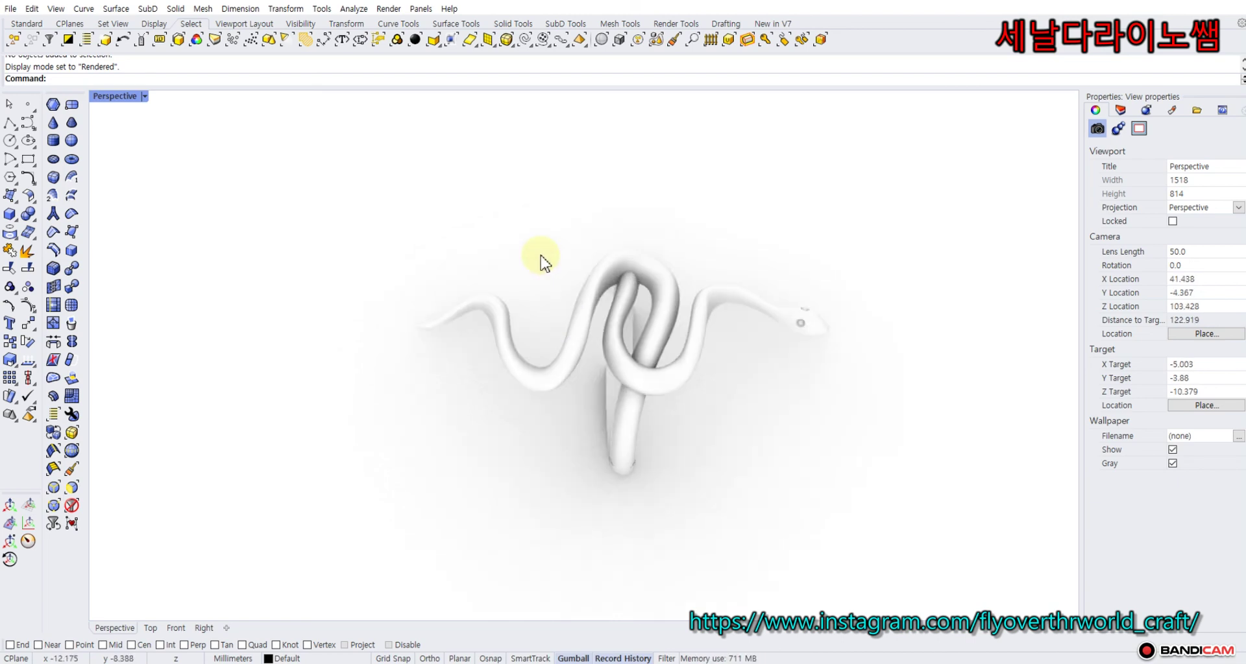
{"action": "scroll", "coordinate": [539, 259], "scroll_direction": "down", "scroll_amount": 3}
{"action": "scroll", "coordinate": [548, 250], "scroll_direction": "up", "scroll_amount": 1}
{"action": "right_click_drag", "start_coordinate": [550, 246], "coordinate": [800, 344]}
{"action": "right_click_drag", "start_coordinate": [580, 295], "coordinate": [677, 335]}
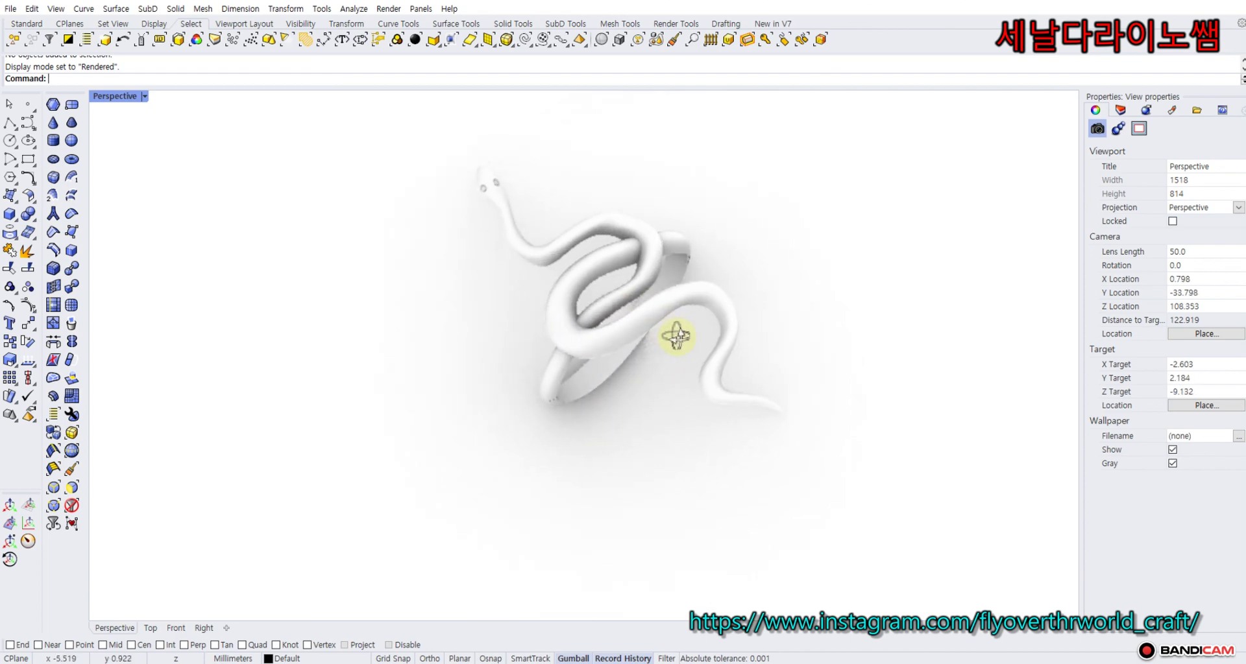